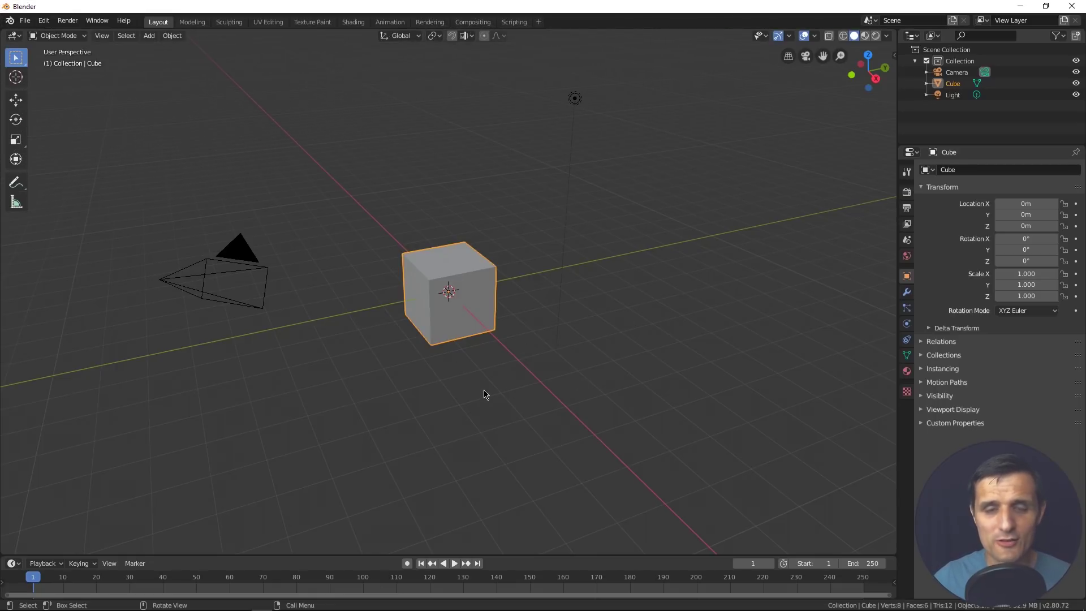
Step: Delete the default cube from the scene
{"action": "key", "text": "x"}
{"action": "left_click", "coordinate": [482, 282]}
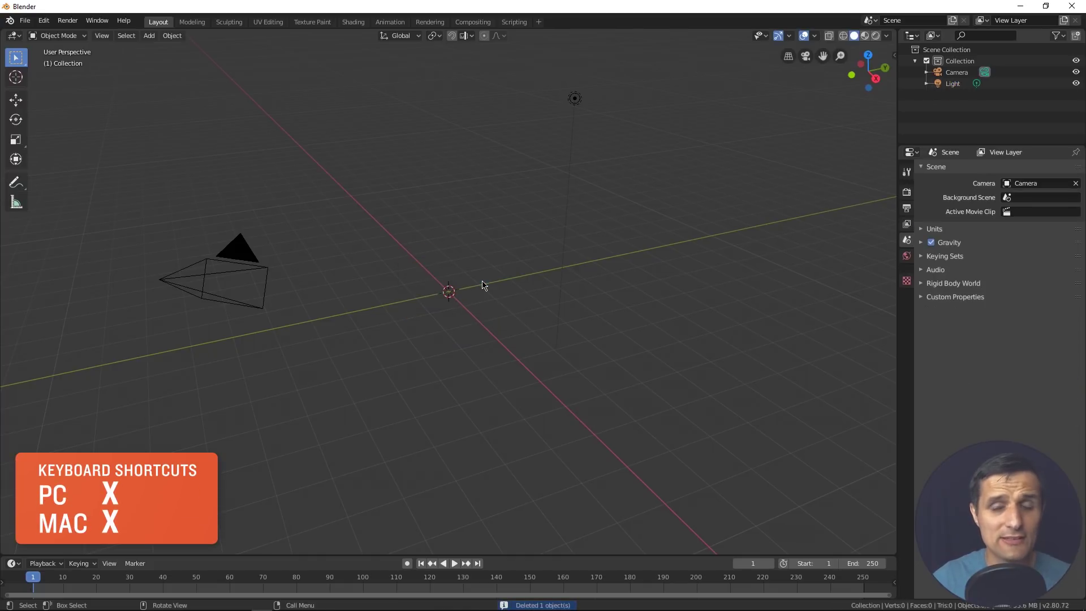
Step: Import the Ukramedia Logo.svg vector file from the Vectors folder into the scene
{"action": "left_click", "coordinate": [25, 21]}
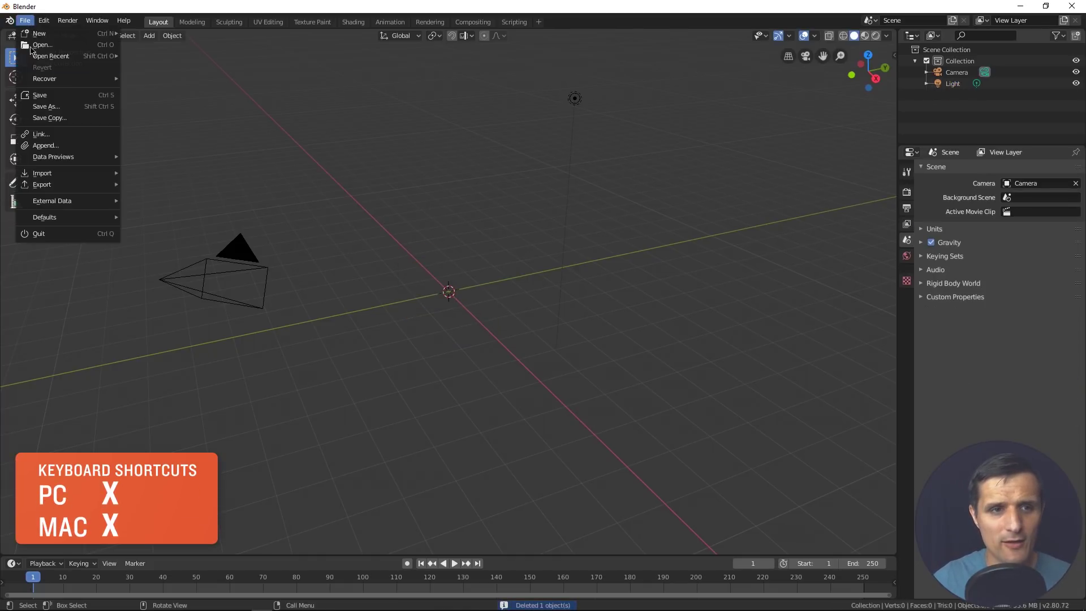
{"action": "mouse_move", "coordinate": [73, 173]}
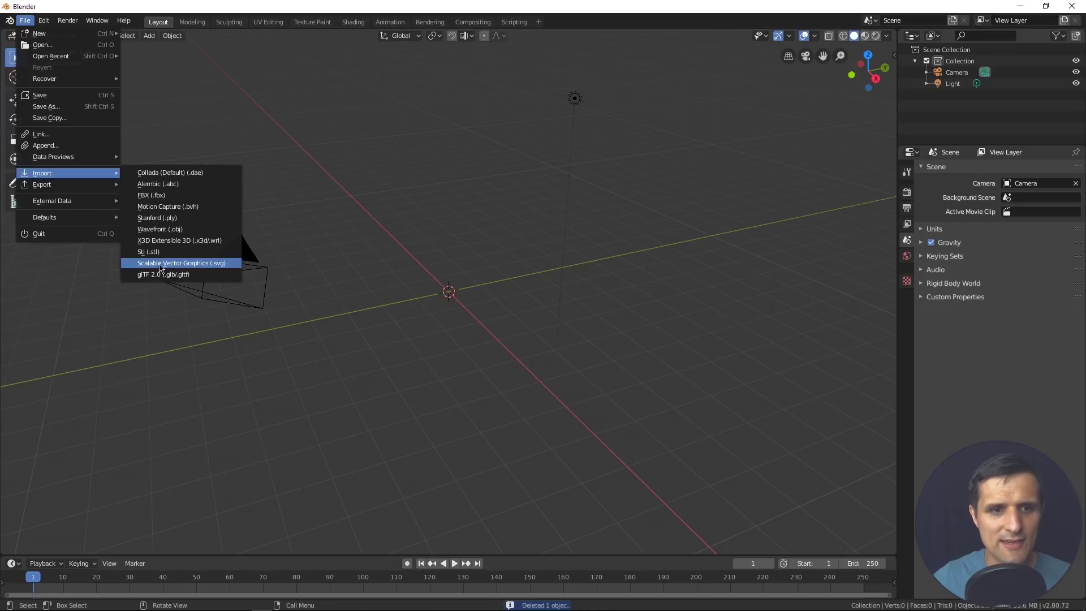
{"action": "left_click", "coordinate": [217, 263]}
{"action": "left_click", "coordinate": [50, 176]}
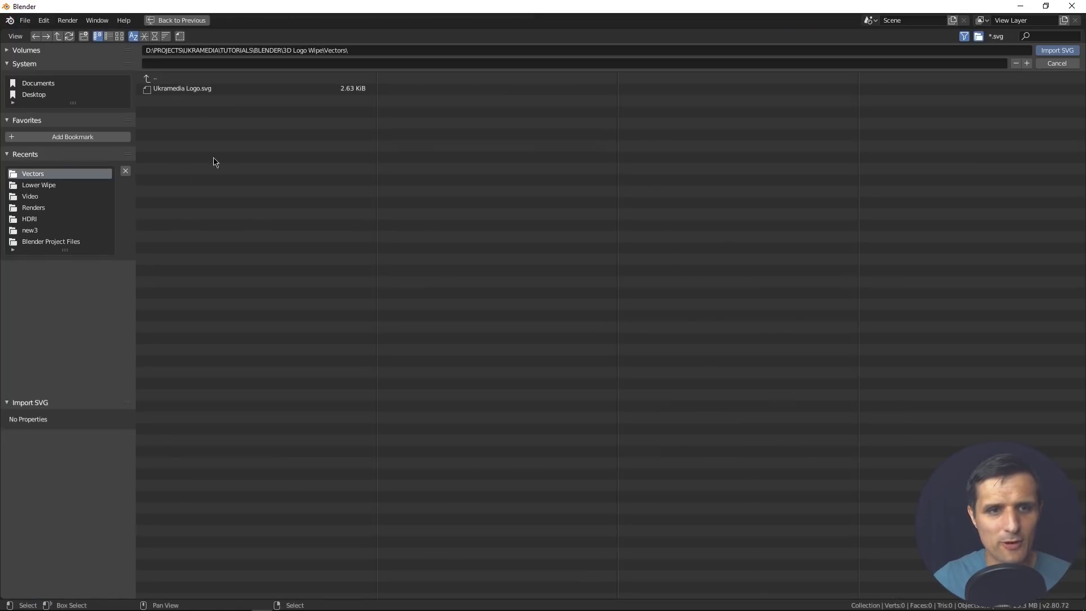
{"action": "left_click", "coordinate": [258, 90]}
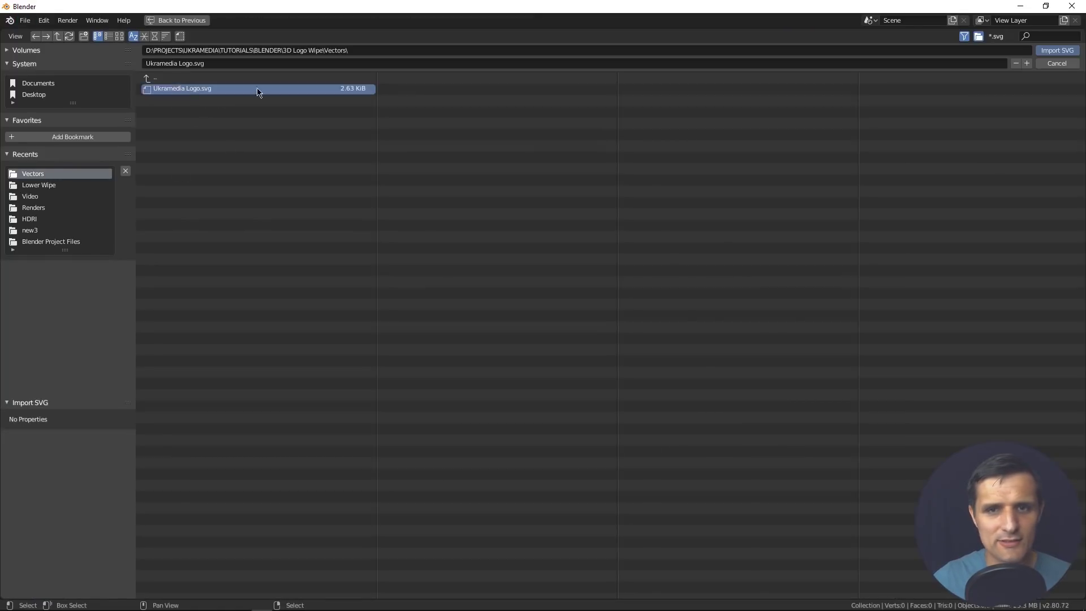
{"action": "left_click", "coordinate": [1057, 51]}
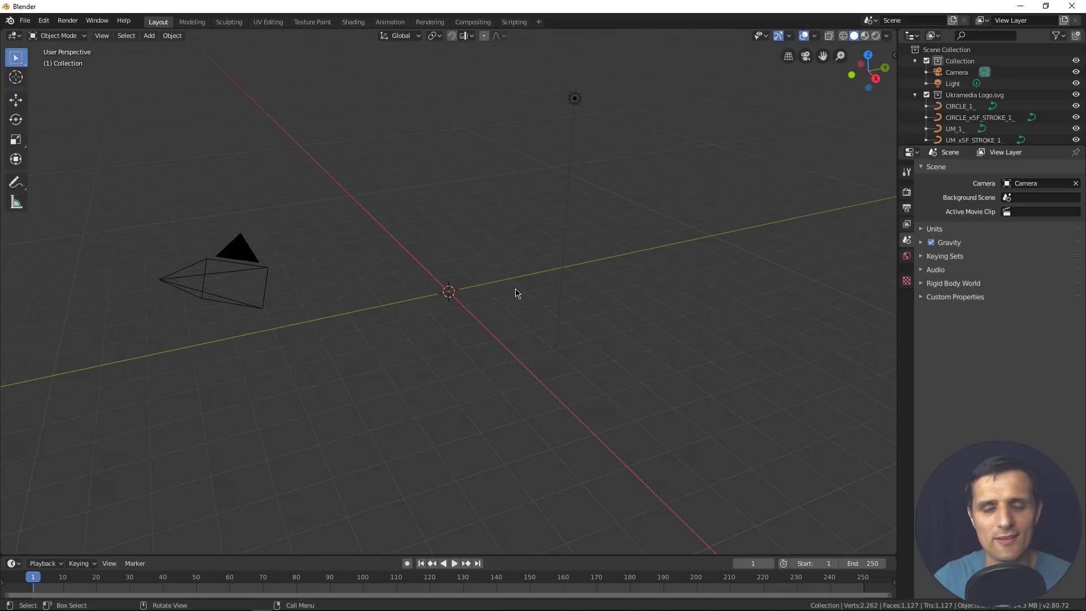
Step: Select the imported logo's circle and set its SVGMat material's base color to white
{"action": "middle_click_drag", "start_coordinate": [516, 293], "coordinate": [485, 305]}
{"action": "scroll", "coordinate": [482, 310], "scroll_direction": "up", "scroll_amount": 3}
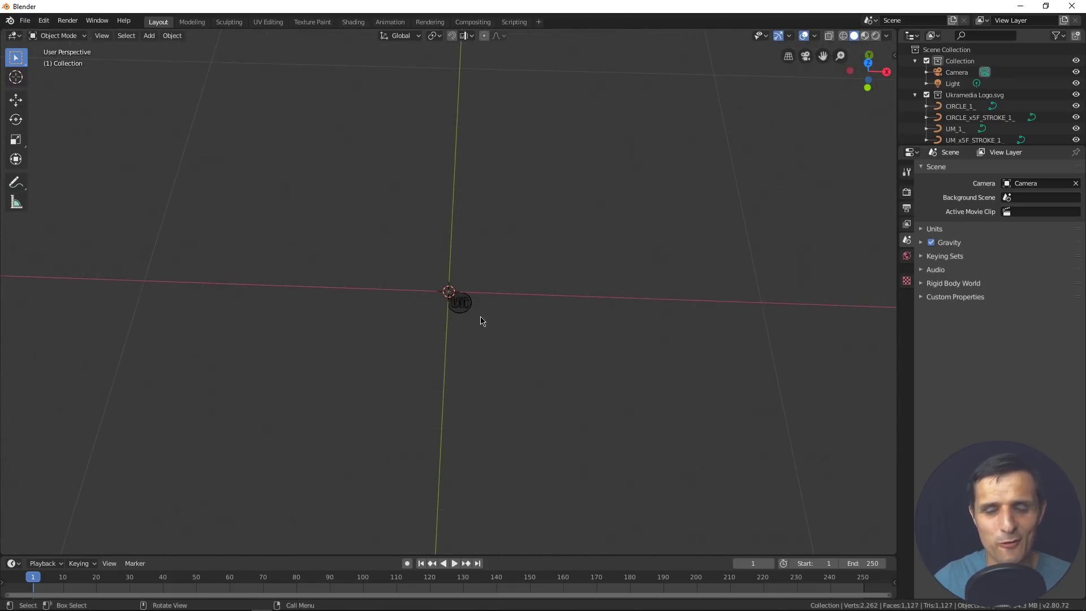
{"action": "scroll", "coordinate": [481, 321], "scroll_direction": "up", "scroll_amount": 8}
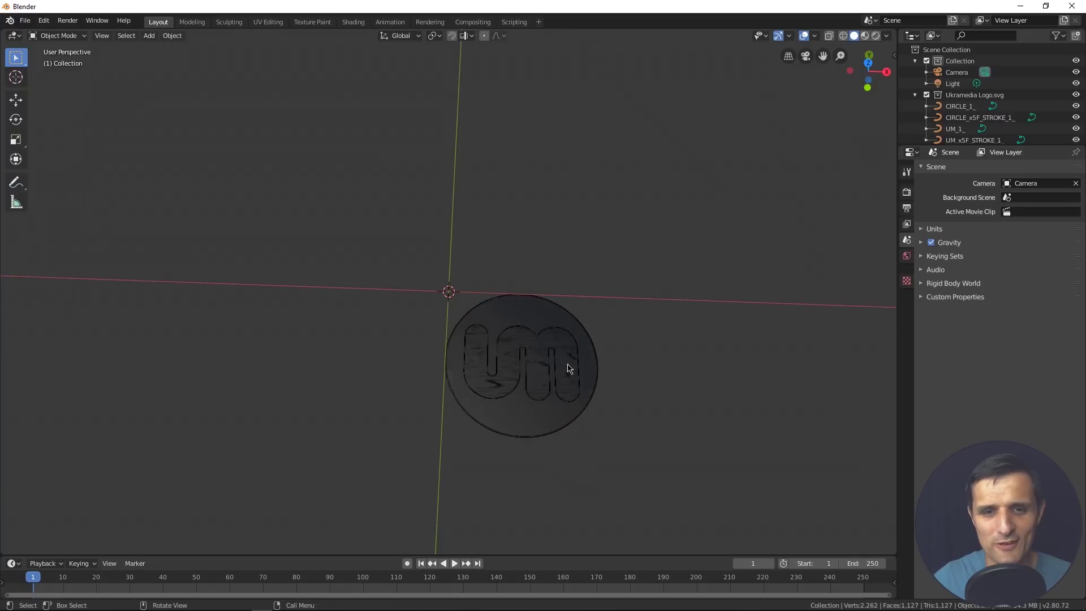
{"action": "scroll", "coordinate": [569, 368], "scroll_direction": "up", "scroll_amount": 2}
{"action": "left_click", "coordinate": [565, 327]}
{"action": "left_click", "coordinate": [906, 356]}
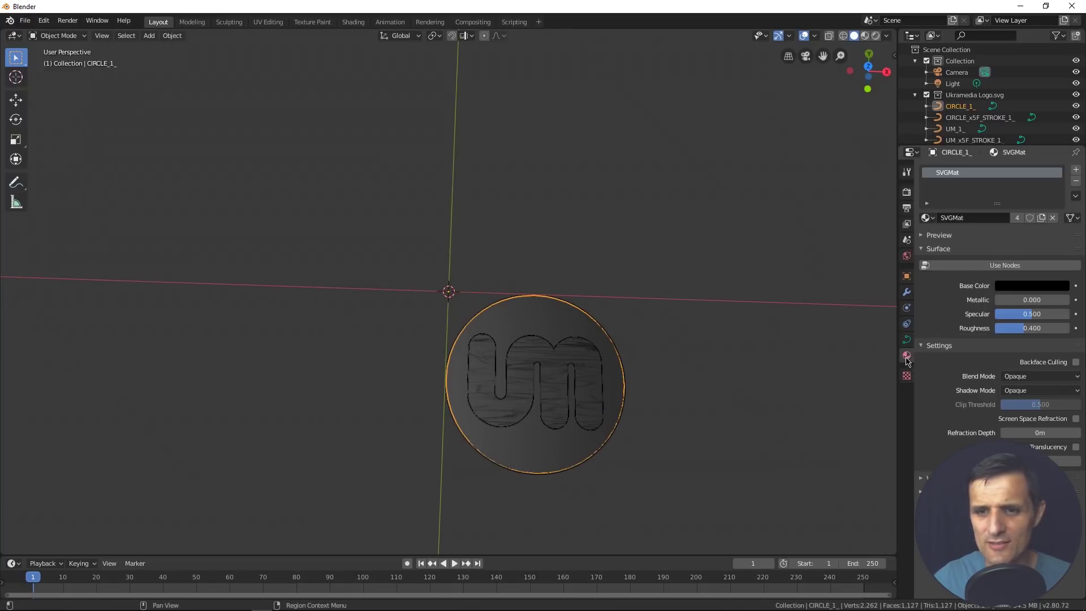
{"action": "left_click", "coordinate": [1031, 287]}
{"action": "left_click_drag", "start_coordinate": [1061, 204], "coordinate": [1061, 123]}
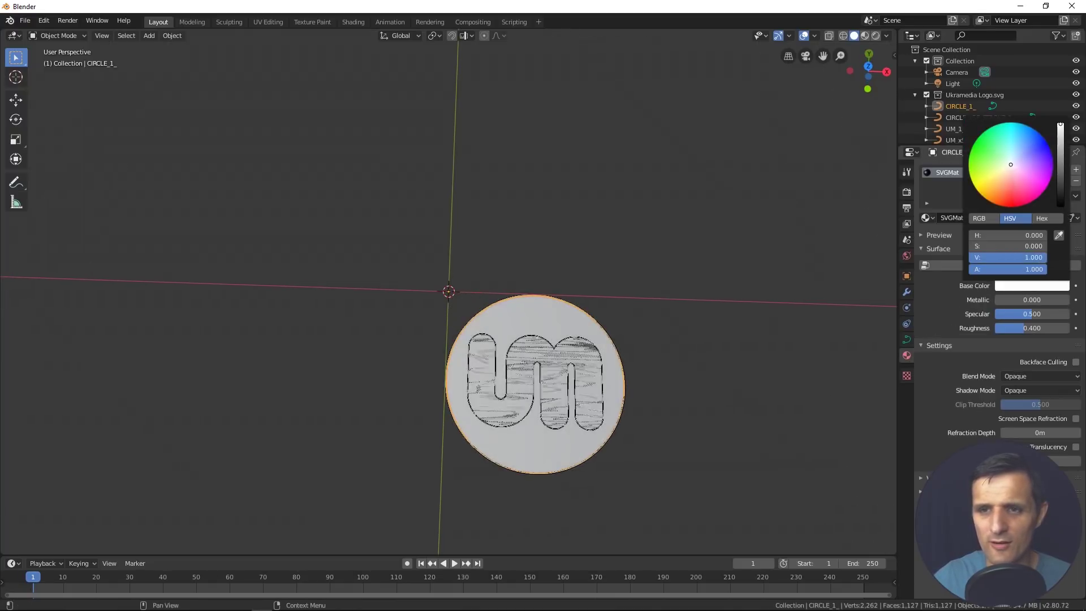
Step: Hide the other logo curves so only CIRCLE_1_ is shown, and rename that curve Circle
{"action": "middle_click_drag", "start_coordinate": [717, 407], "coordinate": [679, 371], "text": "shift"}
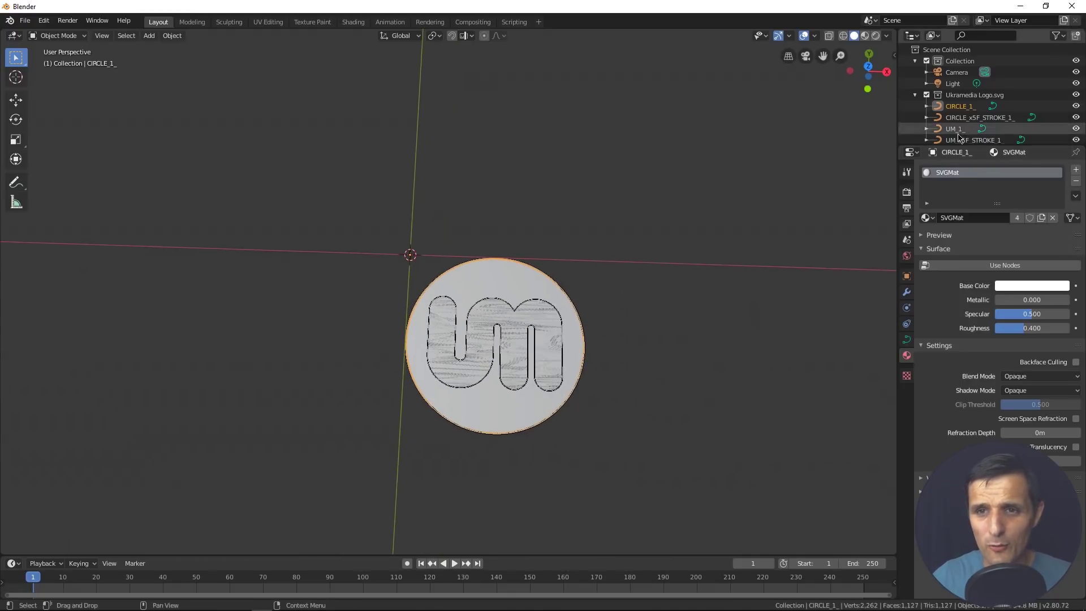
{"action": "left_click_drag", "start_coordinate": [1076, 106], "coordinate": [1076, 140]}
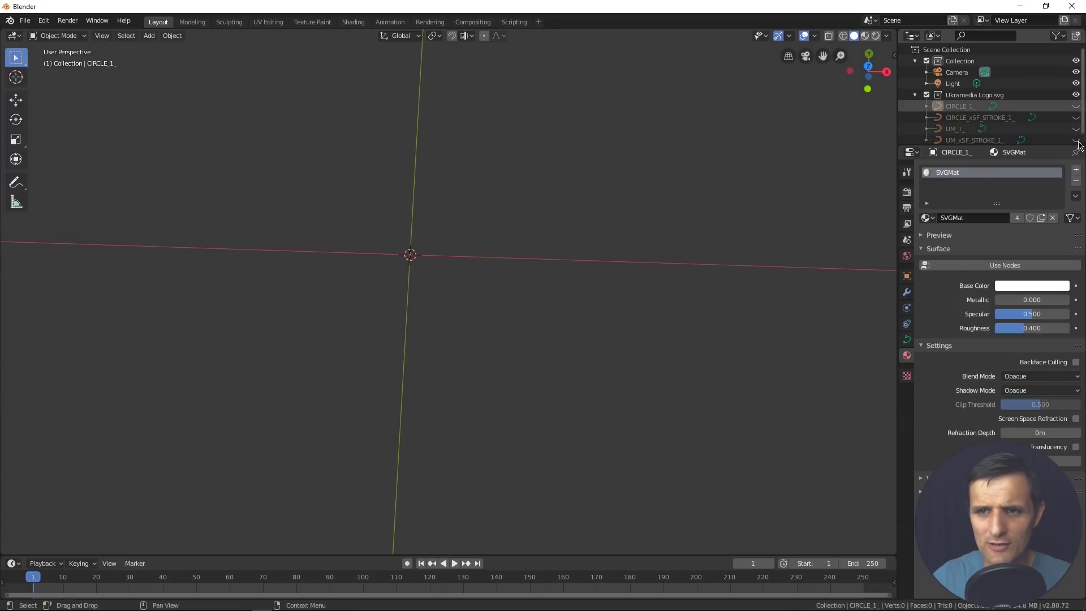
{"action": "left_click", "coordinate": [1064, 108]}
{"action": "left_click", "coordinate": [1076, 107]}
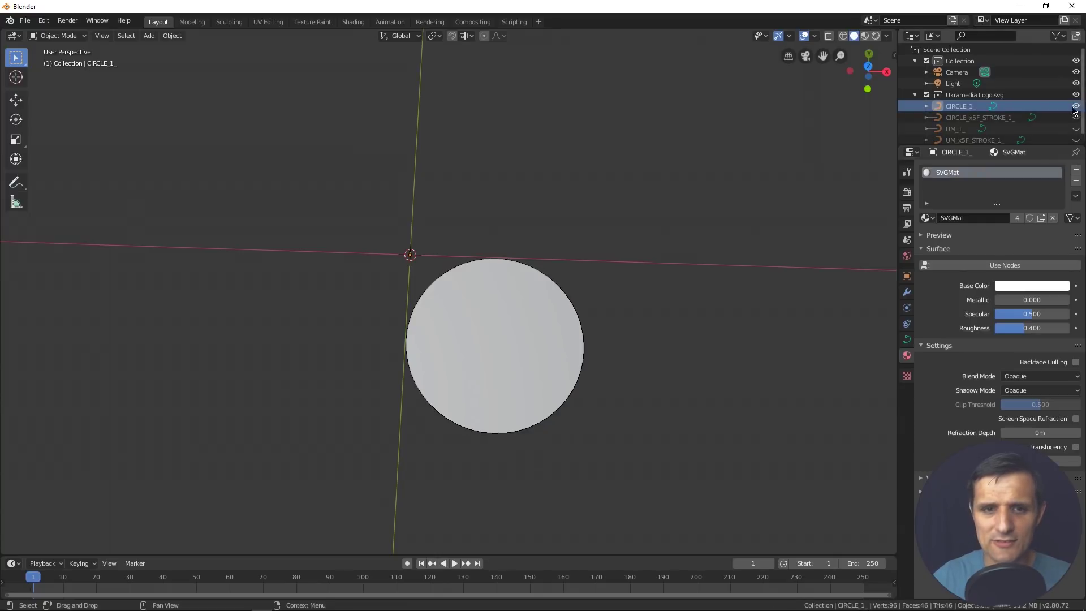
{"action": "double_click", "coordinate": [960, 106]}
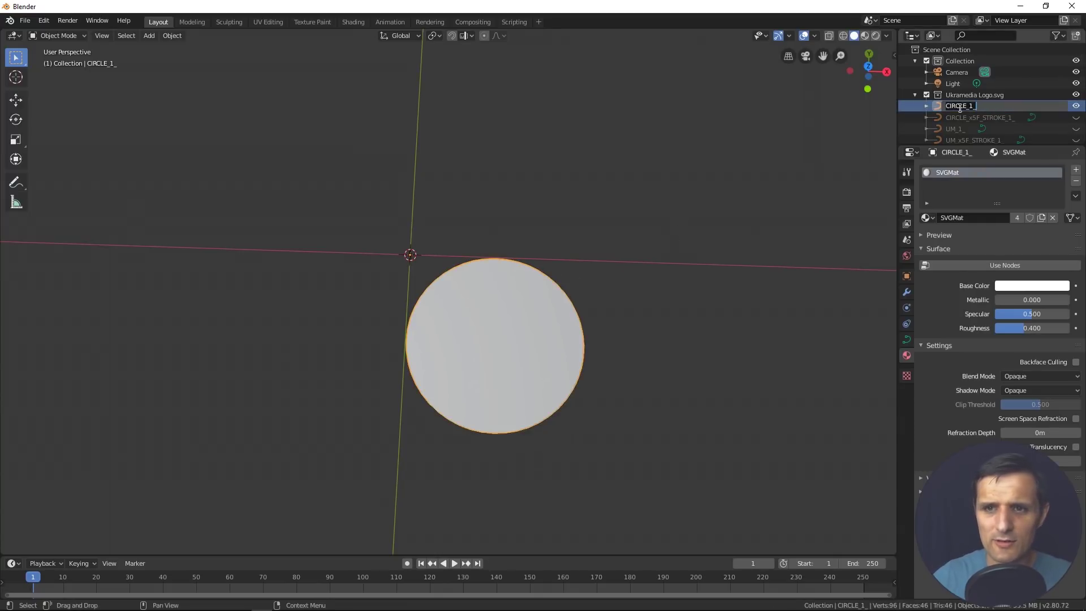
{"action": "type", "text": "Circle"}
{"action": "key", "text": "Return"}
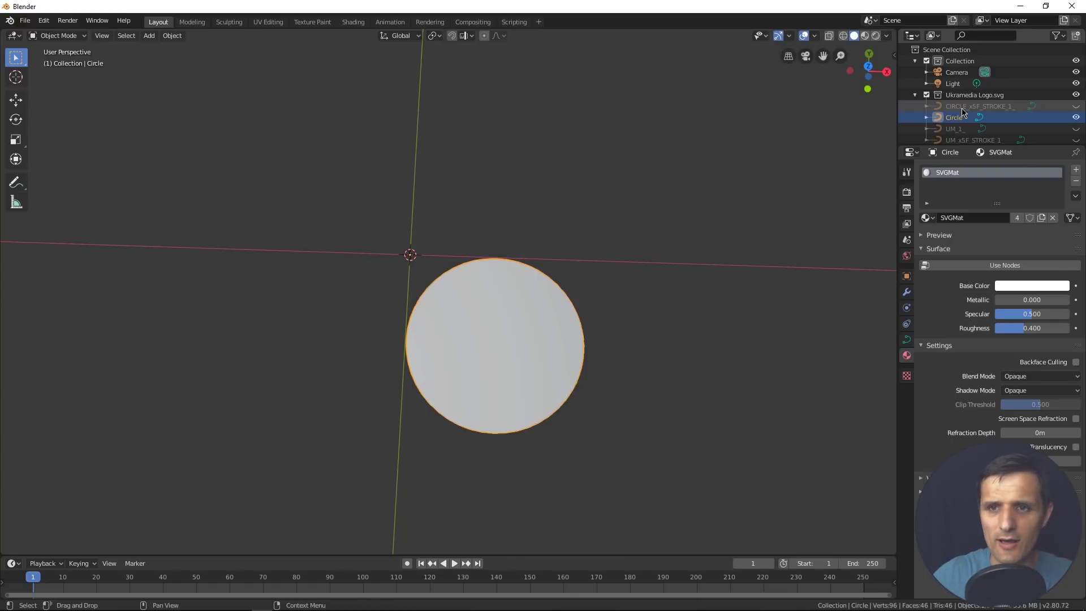
Step: Identify the CIRCLE_x5F_STROKE_1_ curve by toggling visibility, show it with the circle, and rename it Circle Stroke
{"action": "left_click", "coordinate": [1076, 106]}
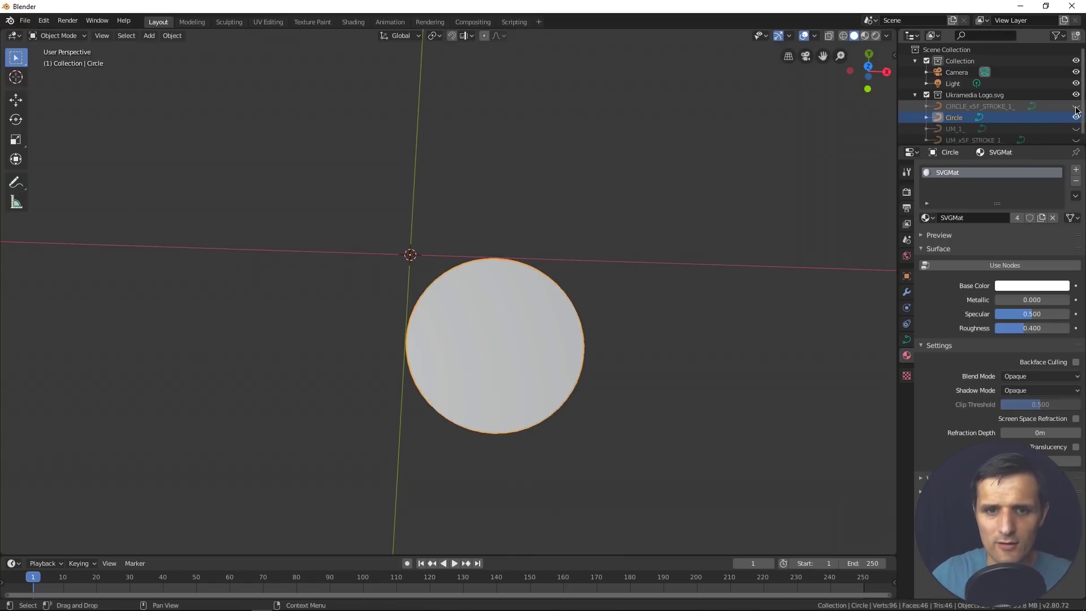
{"action": "left_click", "coordinate": [1077, 118]}
{"action": "left_click", "coordinate": [1076, 107]}
{"action": "left_click", "coordinate": [1075, 107]}
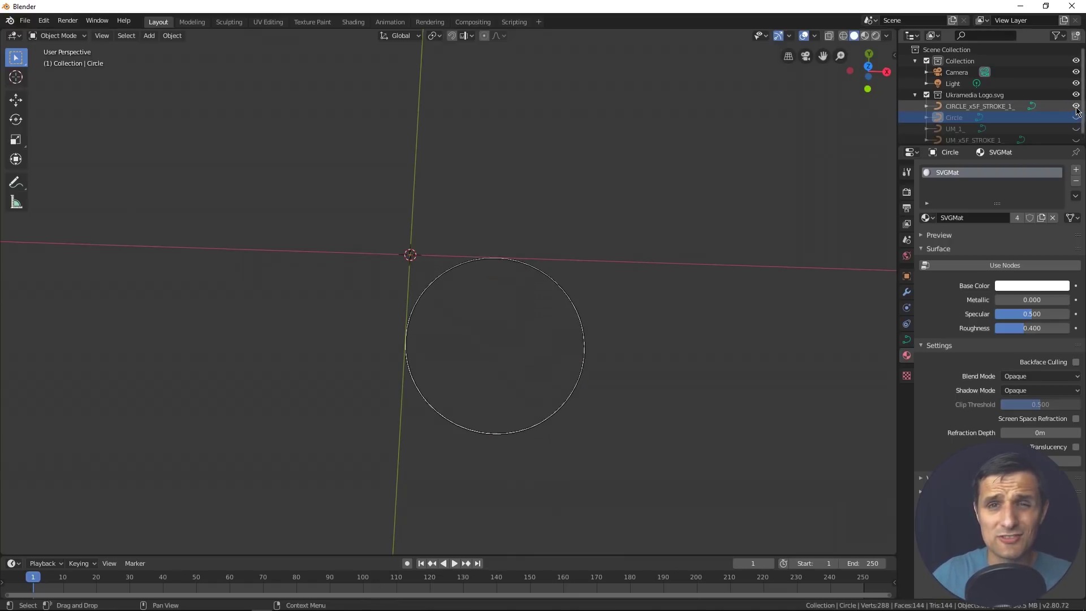
{"action": "left_click", "coordinate": [1076, 107]}
{"action": "left_click", "coordinate": [1076, 106]}
{"action": "left_click", "coordinate": [1077, 117]}
{"action": "double_click", "coordinate": [964, 106]}
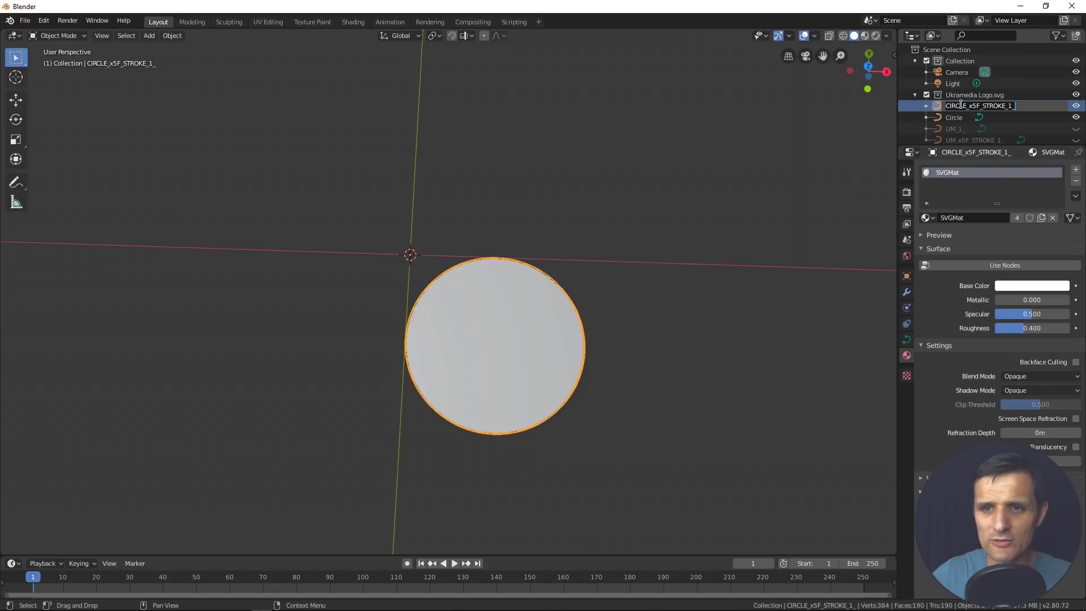
{"action": "type", "text": "Circ"}
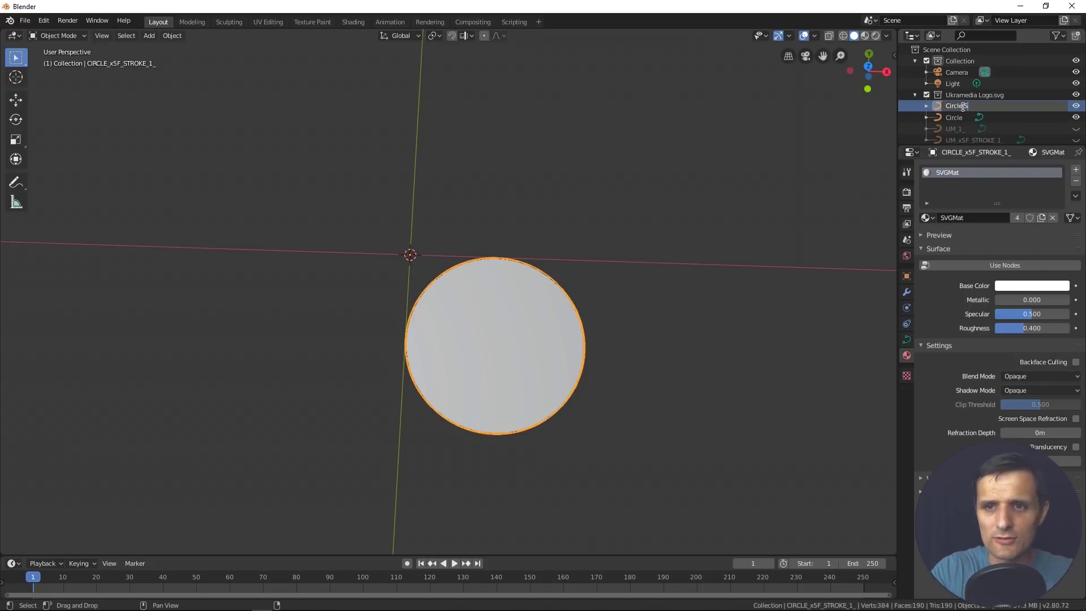
{"action": "type", "text": "le Stroke"}
{"action": "key", "text": "Return"}
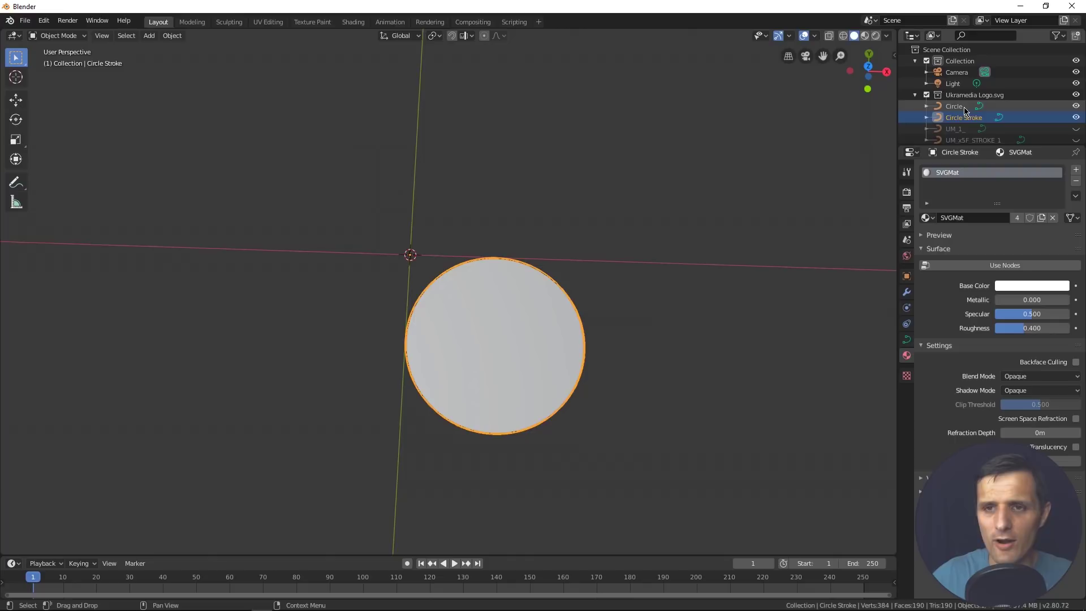
Step: Unhide the UM_1_ lettering curve and rename it UM
{"action": "left_click", "coordinate": [1076, 129]}
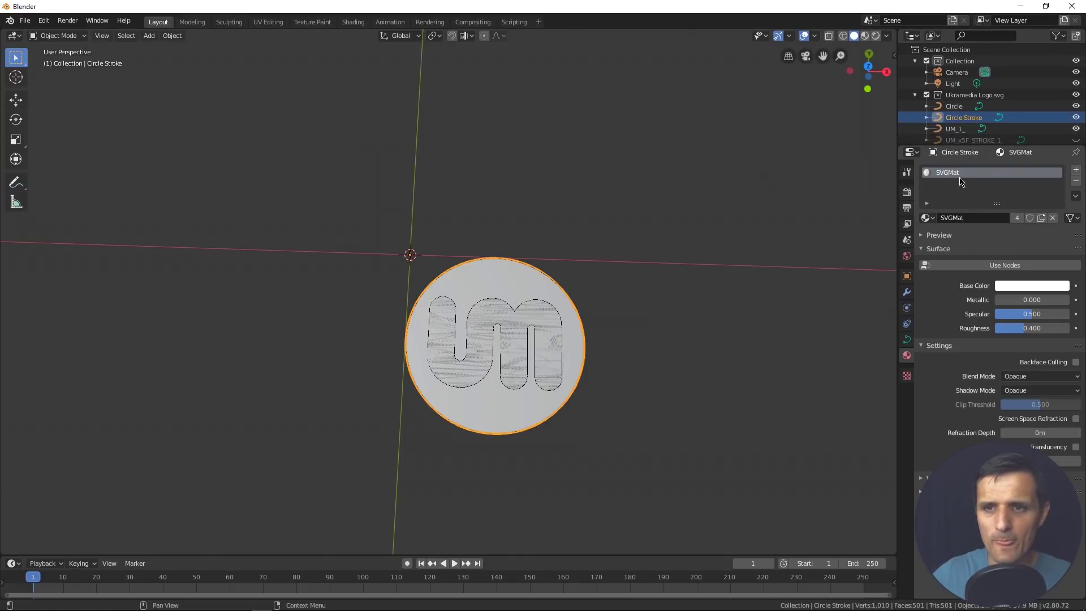
{"action": "double_click", "coordinate": [955, 128]}
{"action": "key", "text": "BackSpace"}
{"action": "key", "text": "BackSpace"}
{"action": "key", "text": "BackSpace"}
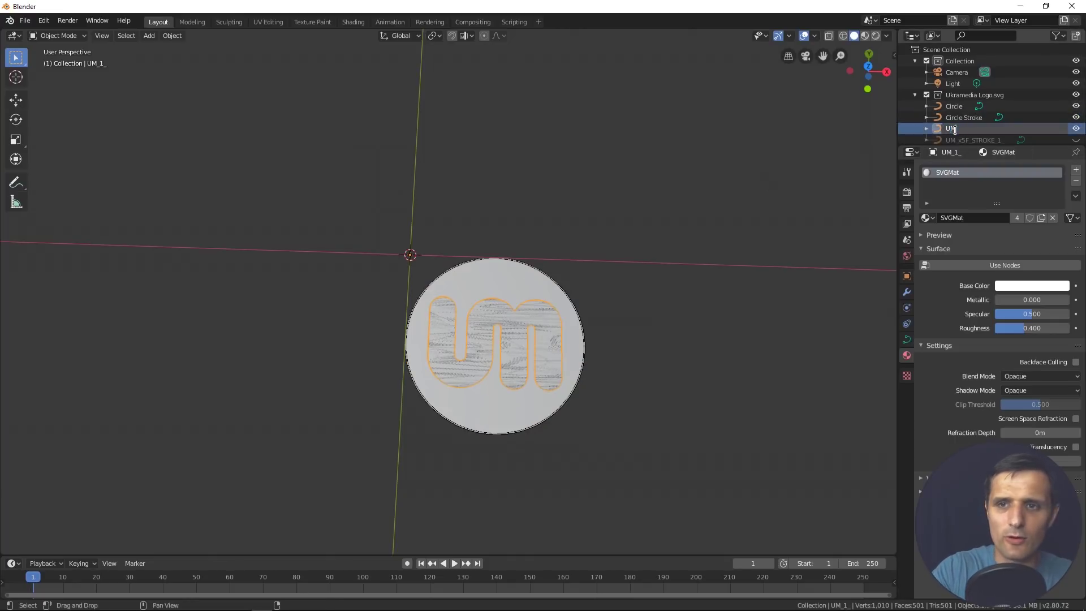
{"action": "key", "text": "Return"}
Step: Check the UM_x5F_STROKE_1_ outline on its own, show all logo curves again, and rename the outline UM Stroke
{"action": "scroll", "coordinate": [966, 129], "scroll_direction": "down", "scroll_amount": 1}
{"action": "left_click_drag", "start_coordinate": [1076, 123], "coordinate": [1076, 91]}
{"action": "left_click", "coordinate": [1076, 88]}
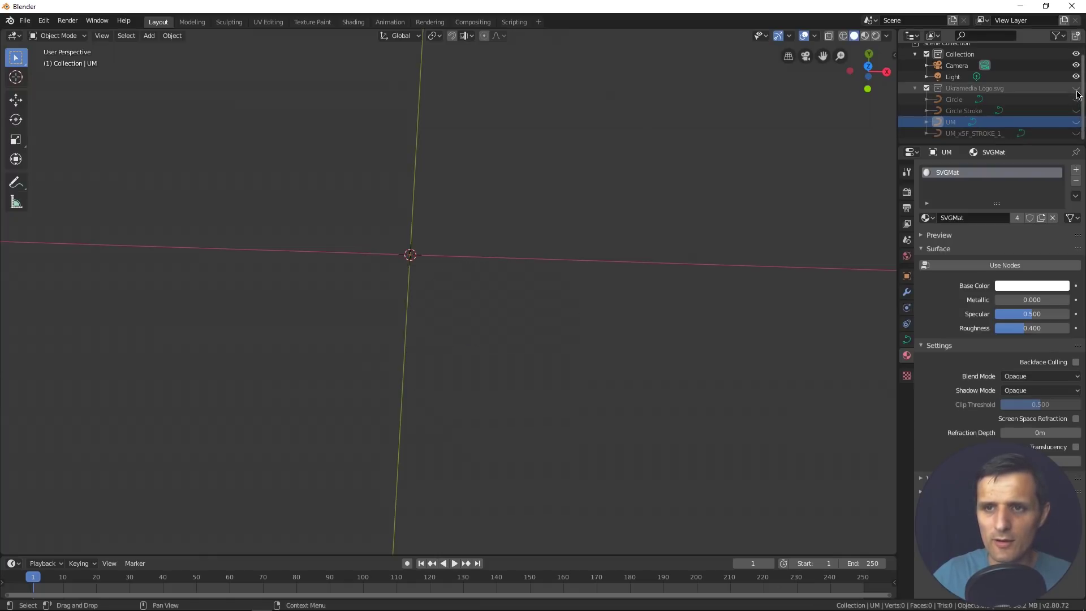
{"action": "left_click", "coordinate": [1076, 134]}
{"action": "left_click_drag", "start_coordinate": [1076, 122], "coordinate": [1076, 99]}
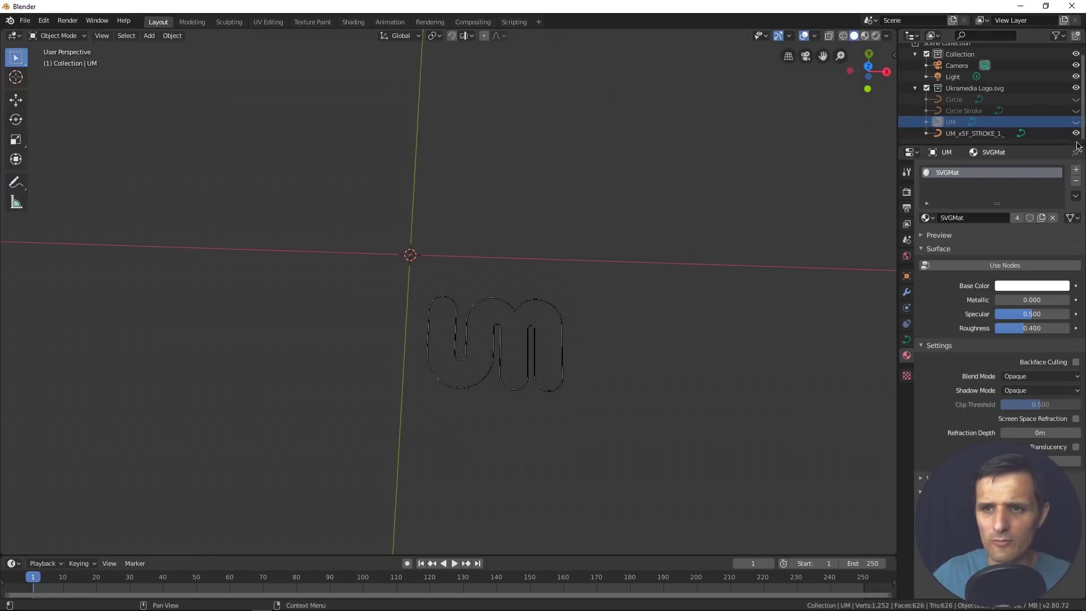
{"action": "double_click", "coordinate": [981, 134]}
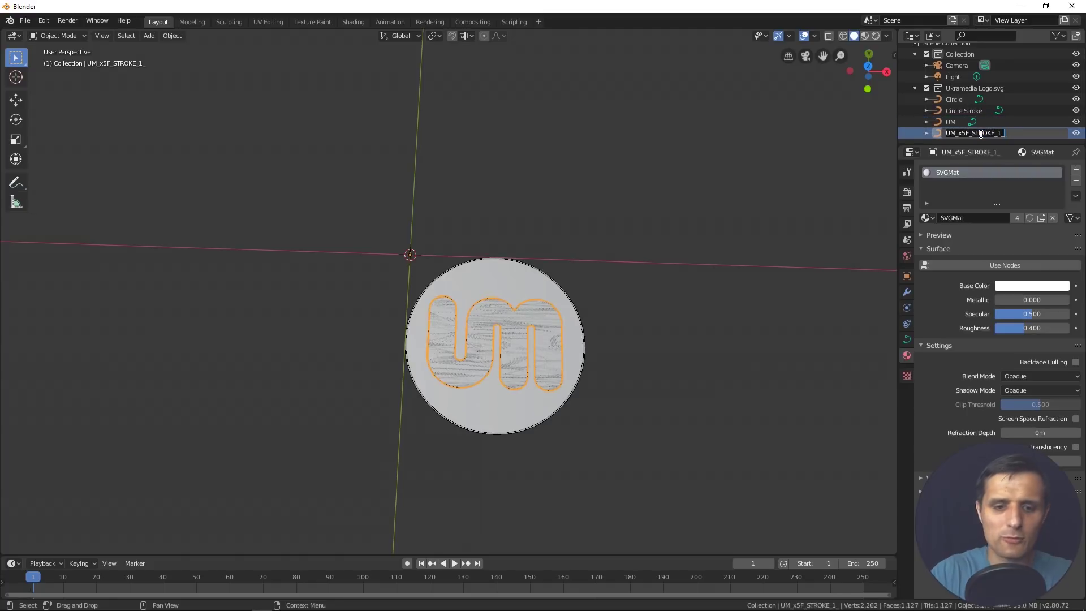
{"action": "type", "text": "UM Stroke"}
{"action": "key", "text": "Return"}
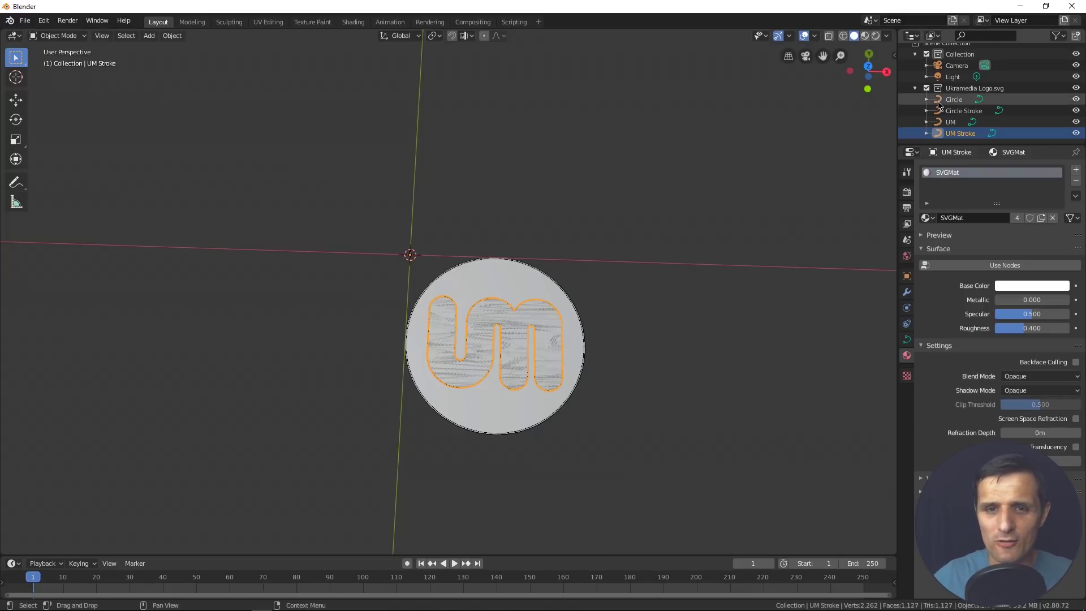
Step: Select all four logo curves and enter Edit Mode with all of their control points selected
{"action": "left_click_drag", "start_coordinate": [683, 210], "coordinate": [396, 467]}
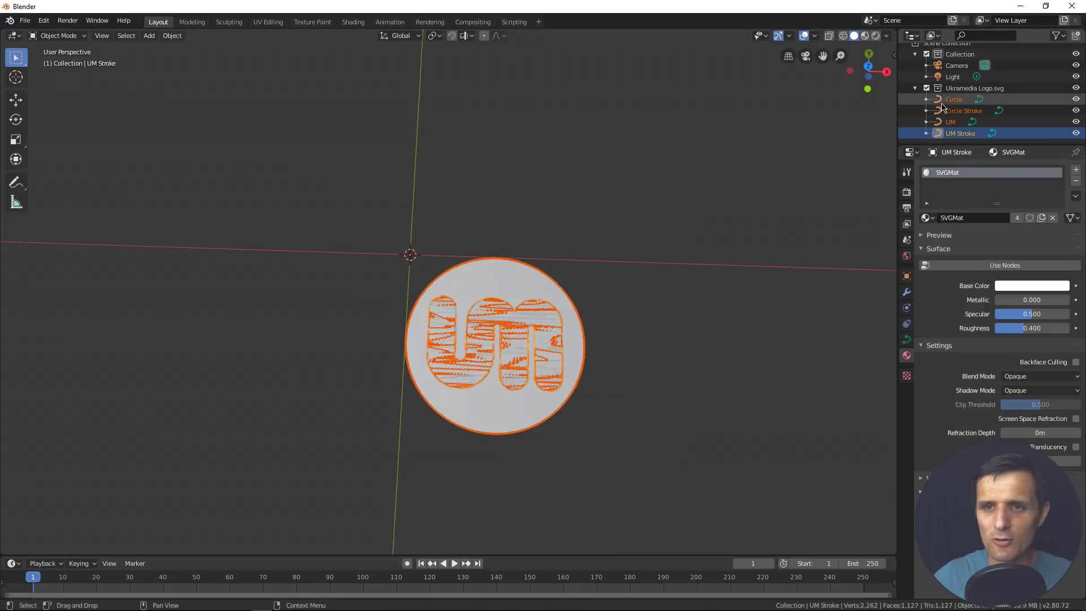
{"action": "left_click", "coordinate": [941, 100]}
{"action": "left_click", "coordinate": [938, 113], "text": "shift"}
{"action": "left_click", "coordinate": [940, 132], "text": "shift"}
{"action": "left_click", "coordinate": [939, 132], "text": "shift"}
{"action": "left_click_drag", "start_coordinate": [698, 186], "coordinate": [396, 489]}
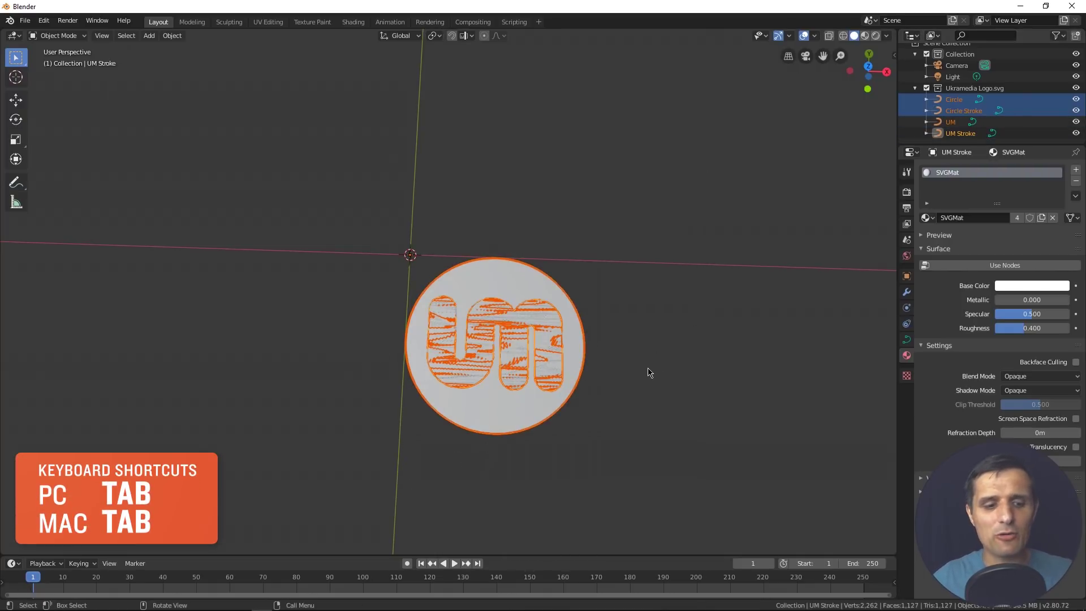
{"action": "key", "text": "Tab"}
{"action": "middle_click_drag", "start_coordinate": [483, 380], "coordinate": [488, 402]}
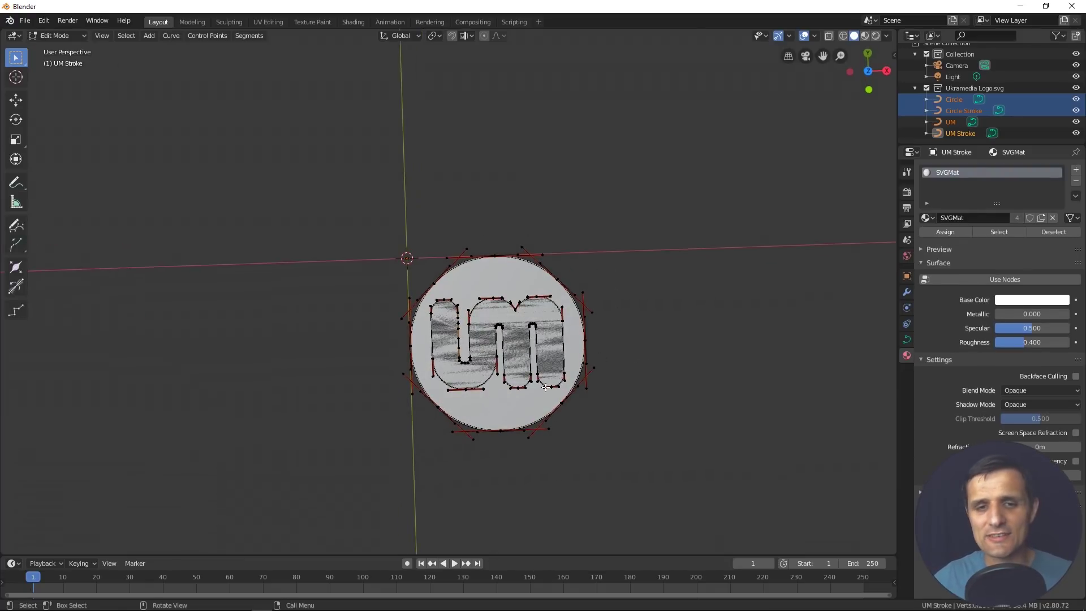
{"action": "key", "text": "a"}
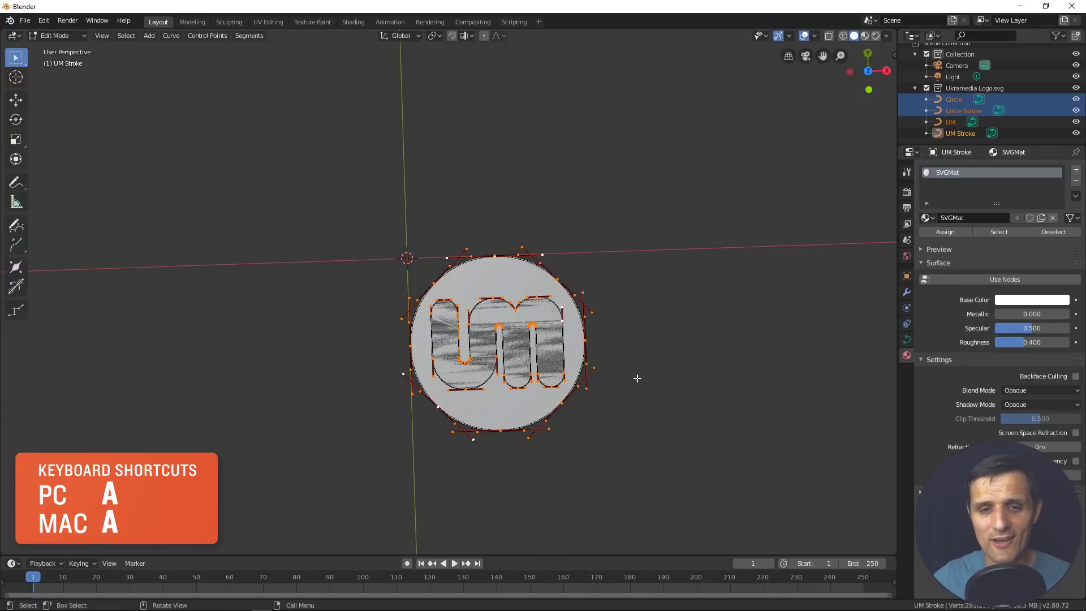
Step: Scale the selected logo points up uniformly to more than 20 times their size in the top orthographic view
{"action": "scroll", "coordinate": [538, 410], "scroll_direction": "down", "scroll_amount": 10}
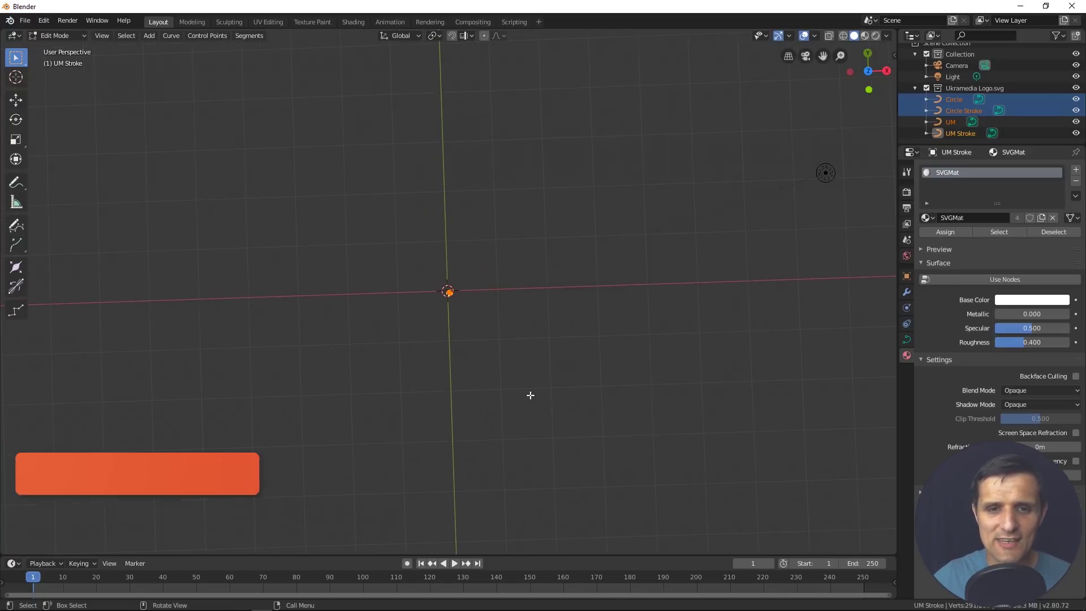
{"action": "key", "text": "KP_7"}
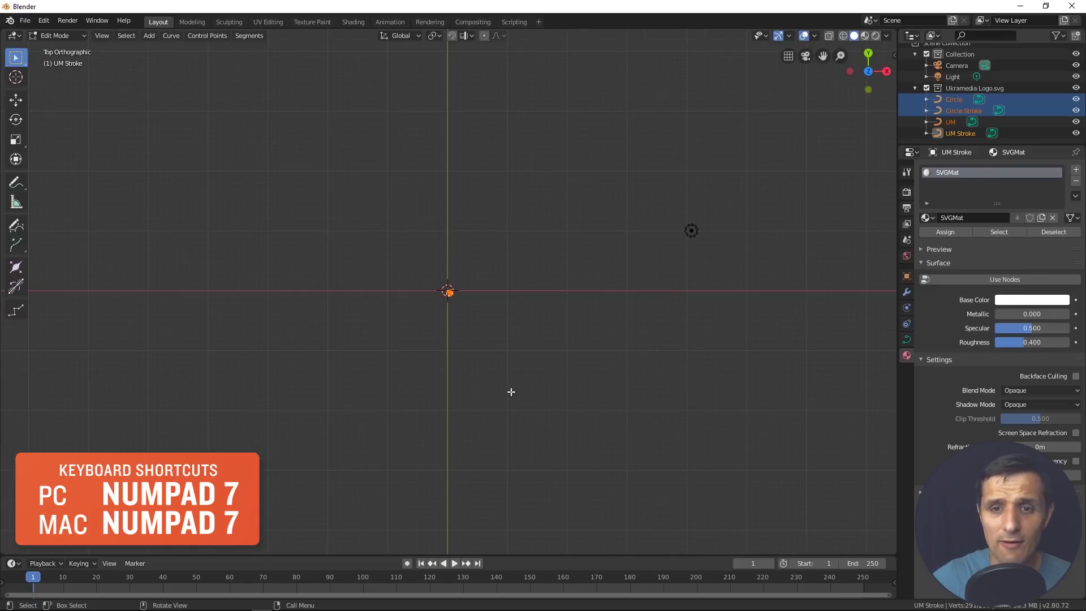
{"action": "scroll", "coordinate": [511, 391], "scroll_direction": "up", "scroll_amount": 3}
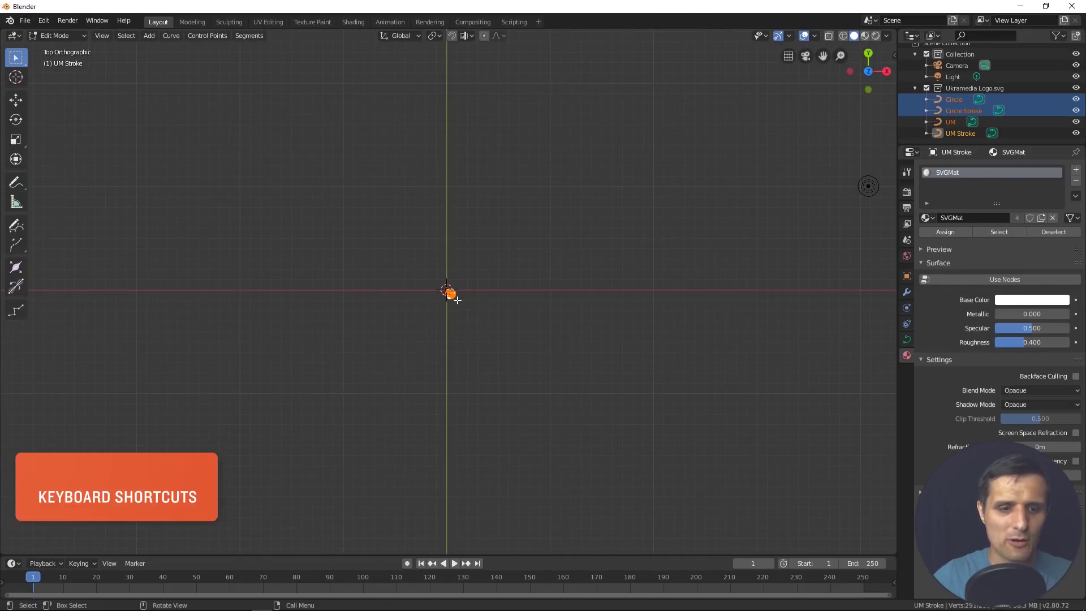
{"action": "key", "text": "s"}
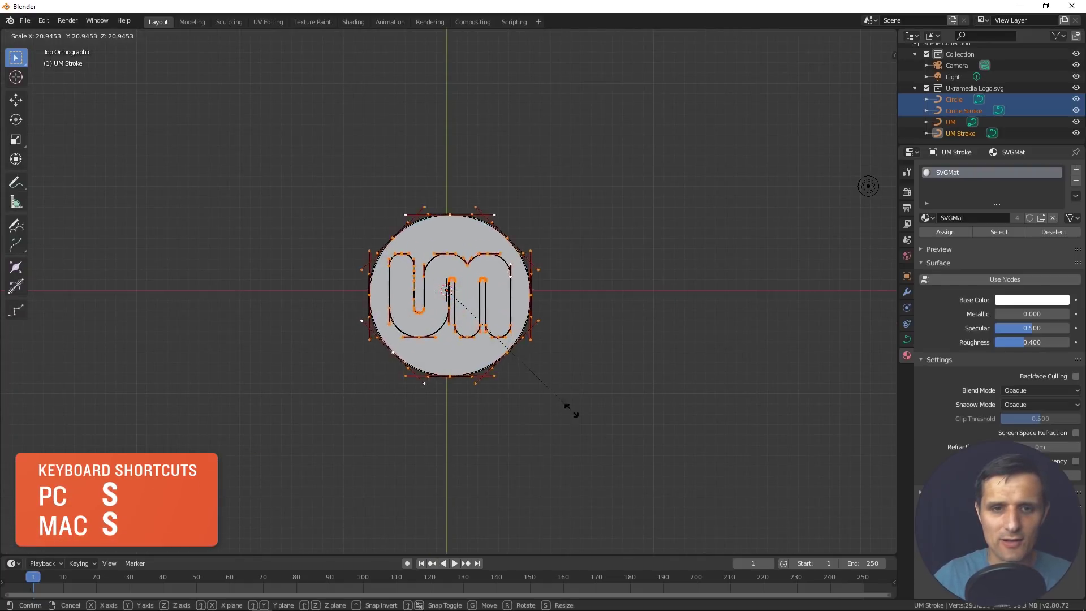
{"action": "left_click", "coordinate": [612, 436]}
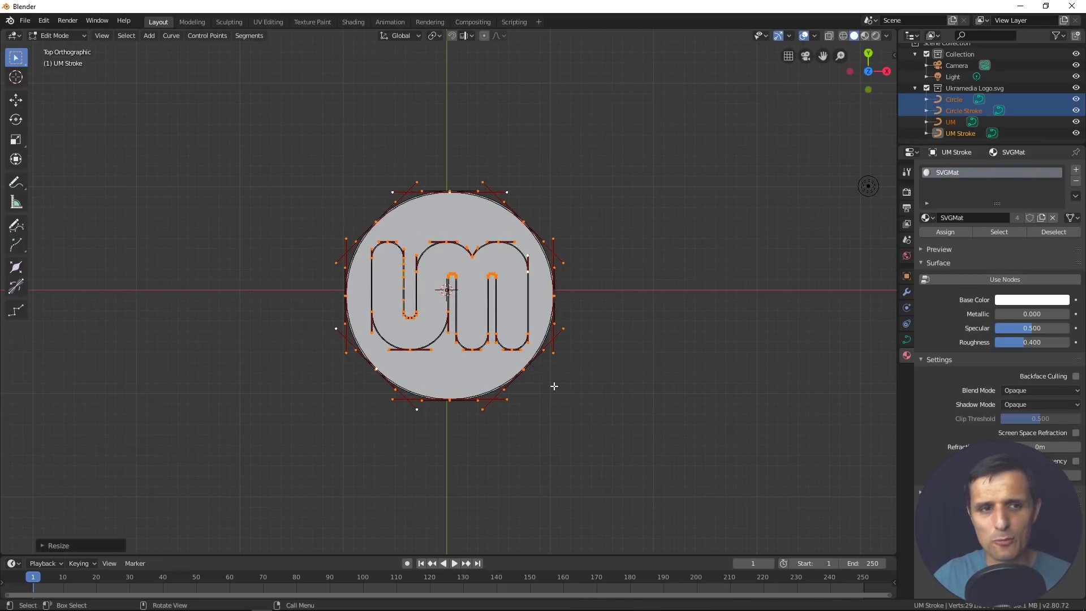
Step: Try resizing the selected logo points with the Scale tool, undo it, and return to the Move tool
{"action": "left_click", "coordinate": [16, 100]}
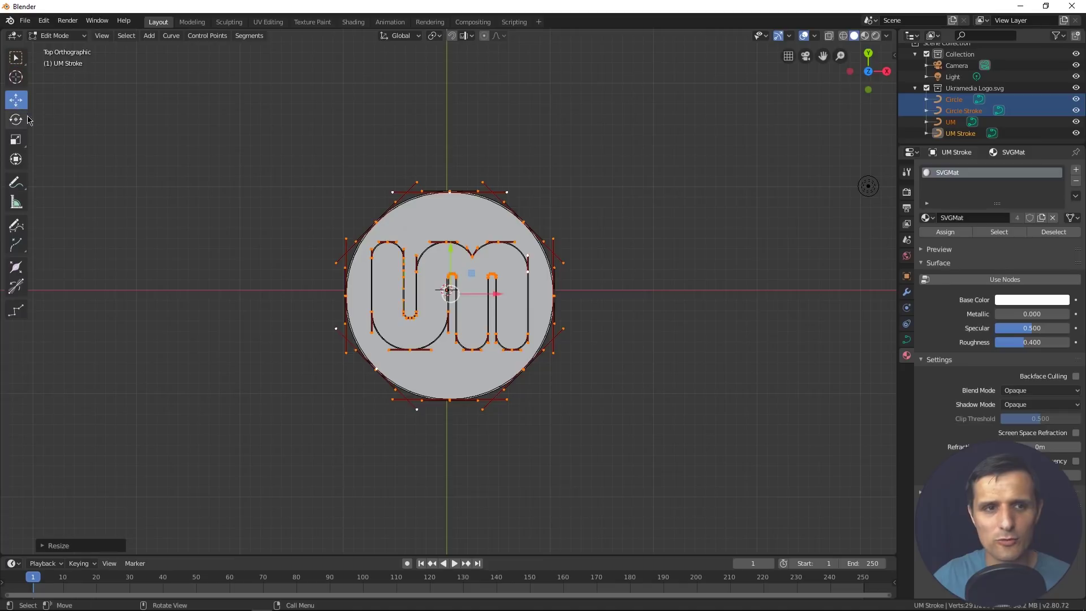
{"action": "left_click", "coordinate": [16, 139]}
{"action": "left_click_drag", "start_coordinate": [489, 322], "coordinate": [511, 332]}
{"action": "key", "text": "ctrl+z"}
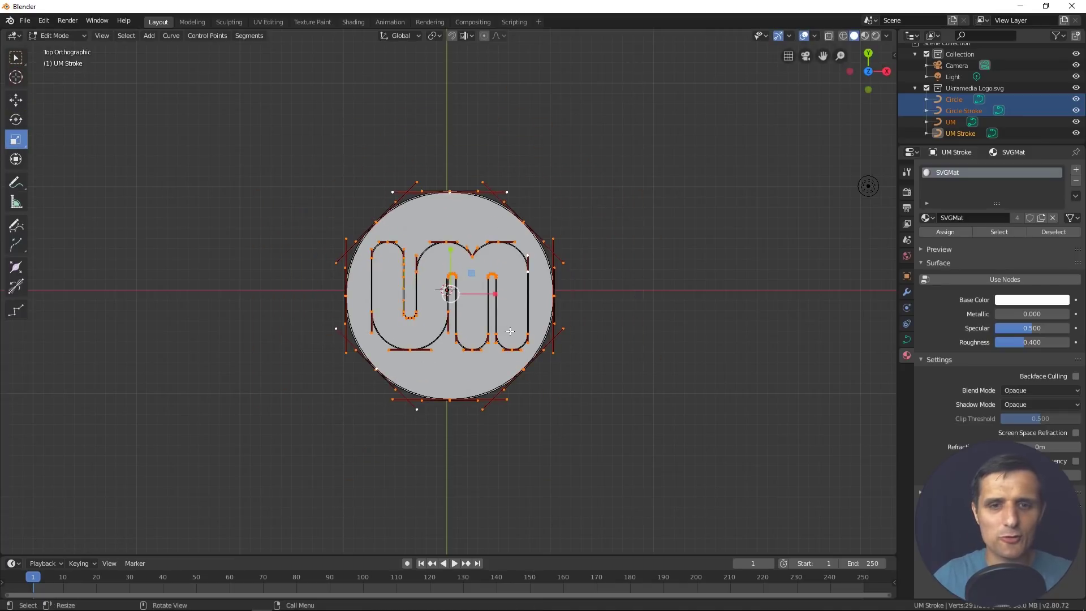
{"action": "left_click", "coordinate": [16, 99]}
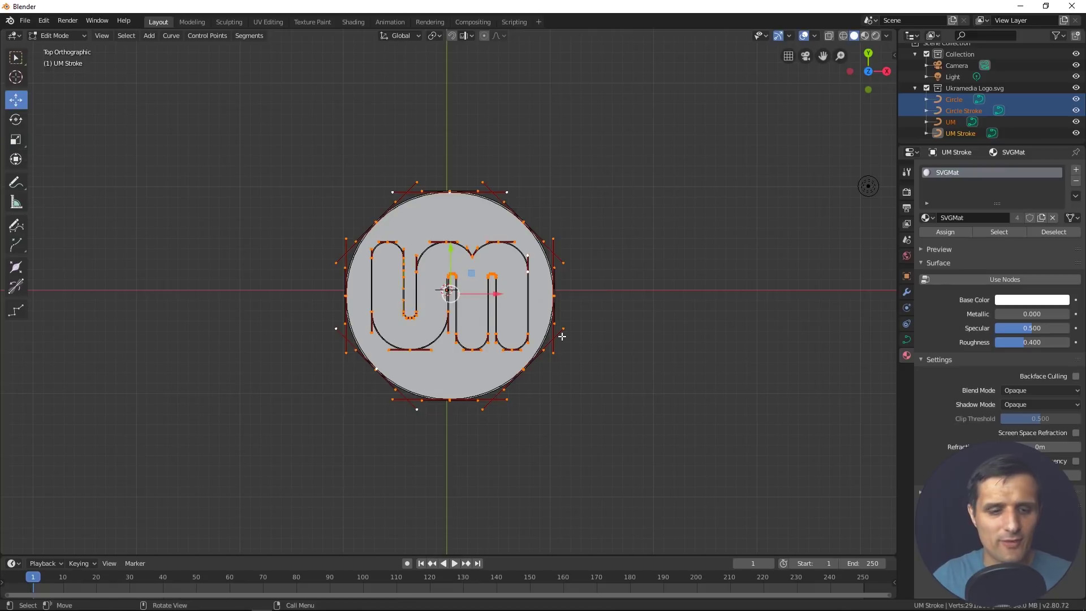
Step: Scale the logo points to about 0.993, move them off the world origin toward positive X and negative Y, and return to Object Mode
{"action": "key", "text": "s"}
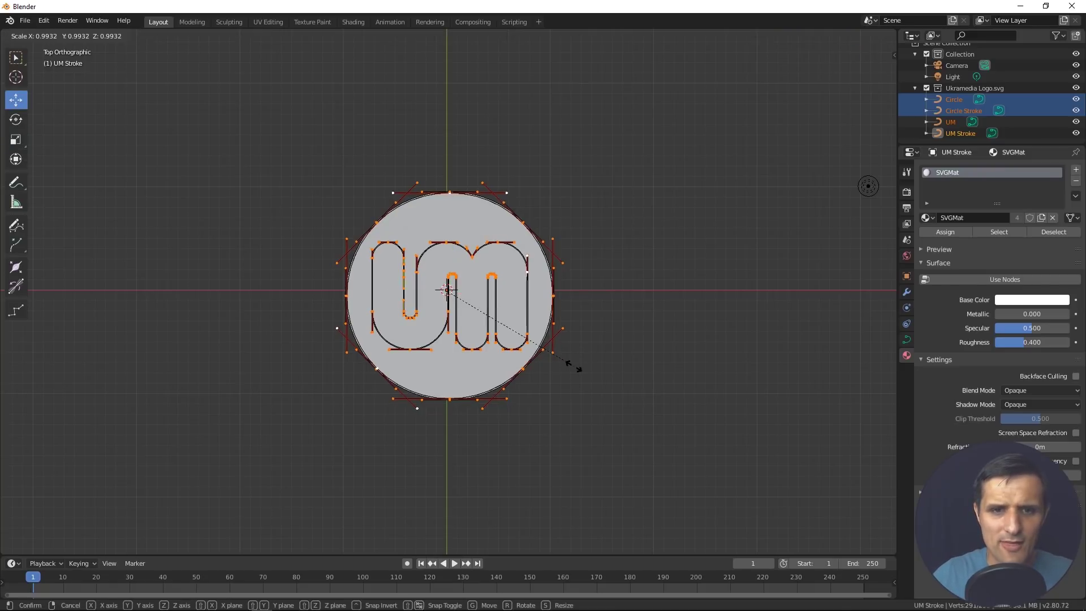
{"action": "left_click", "coordinate": [574, 367]}
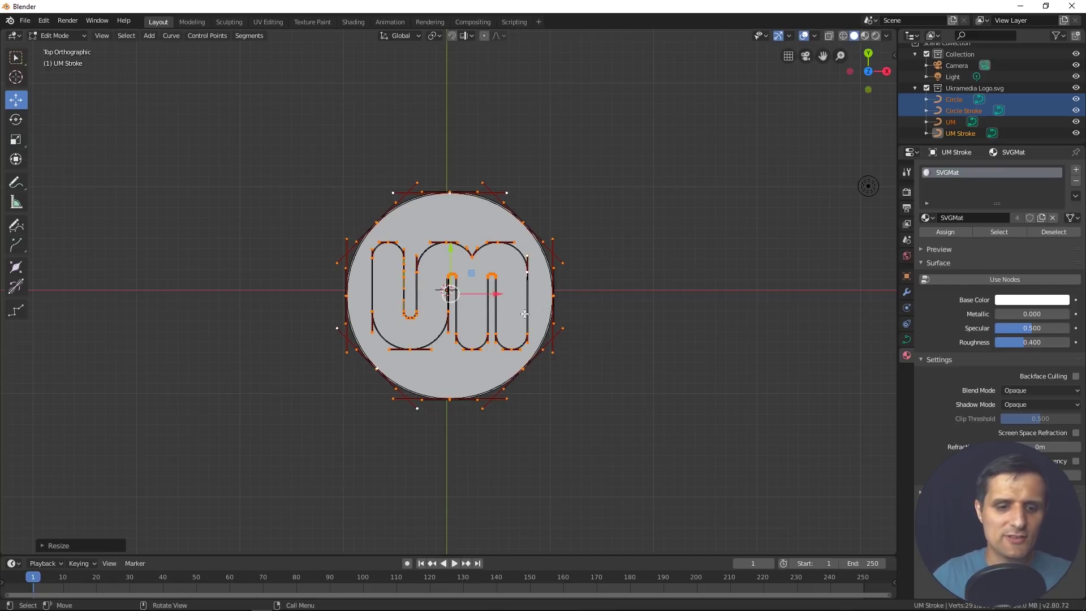
{"action": "key", "text": "g"}
{"action": "left_click", "coordinate": [656, 353]}
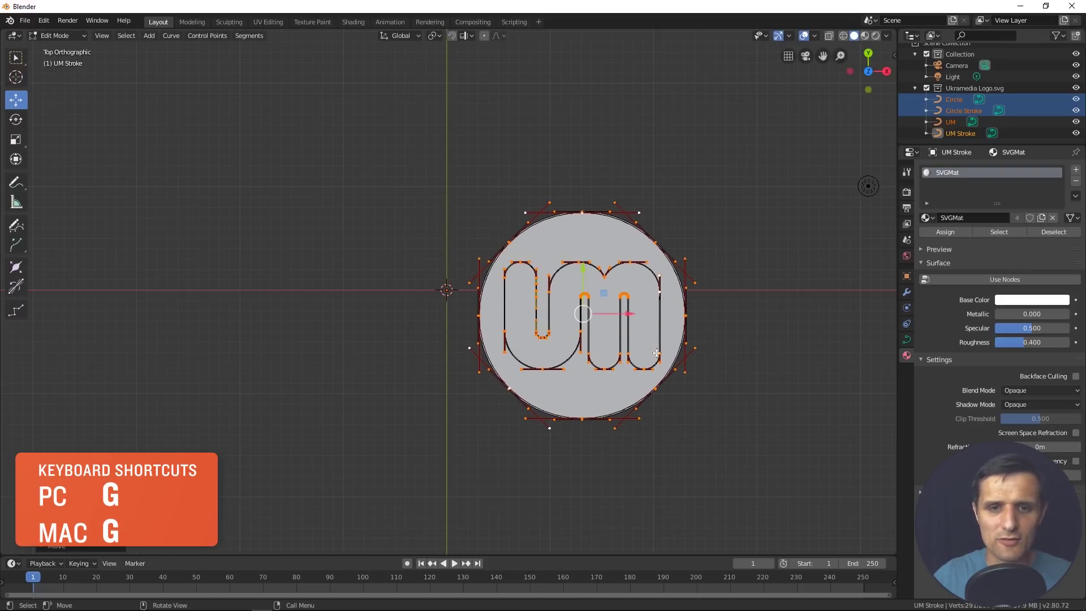
{"action": "key", "text": "Tab"}
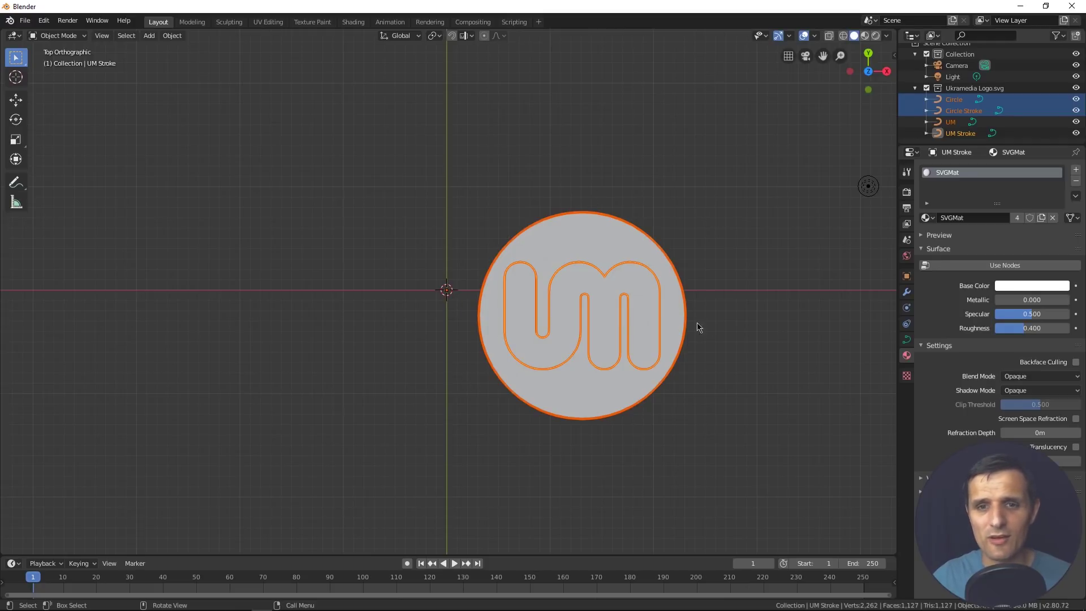
Step: Try rotating only the Circle Stroke curve about its off-centre origin, and undo the rotation
{"action": "left_click", "coordinate": [985, 134]}
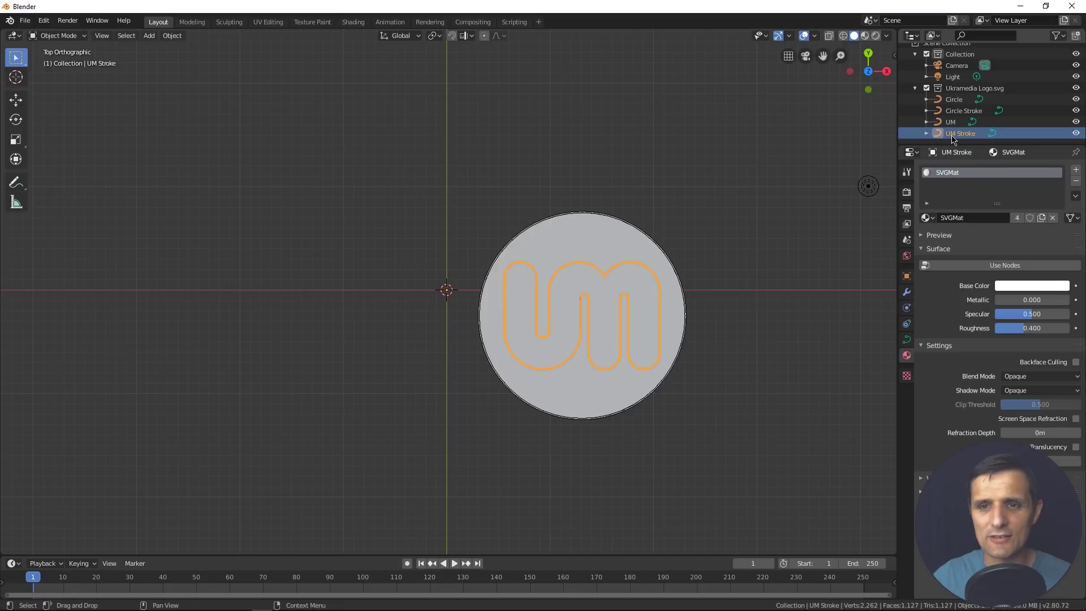
{"action": "left_click", "coordinate": [962, 112]}
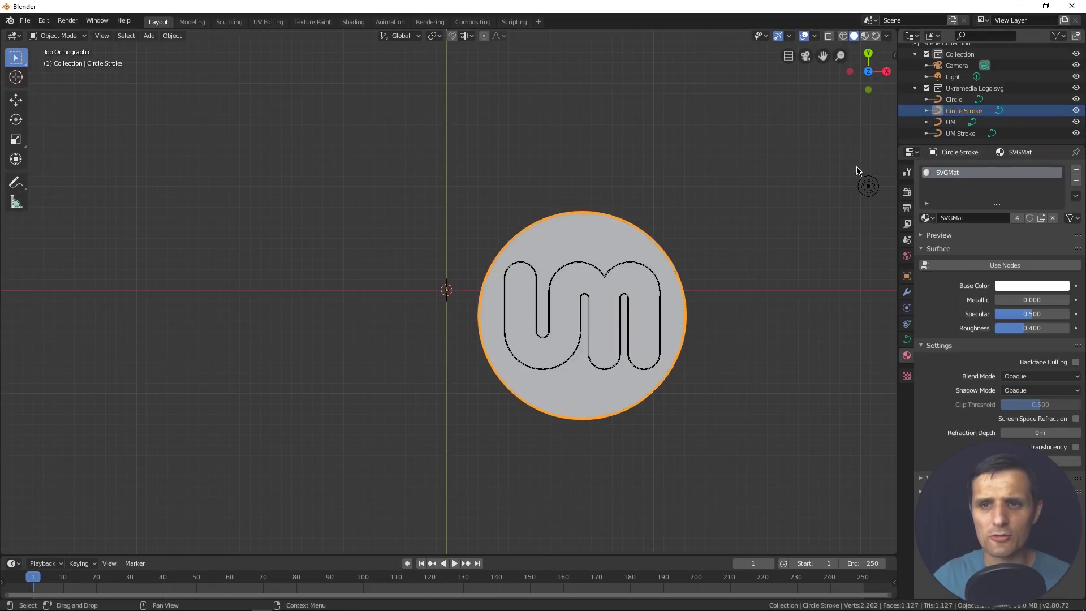
{"action": "key", "text": "r"}
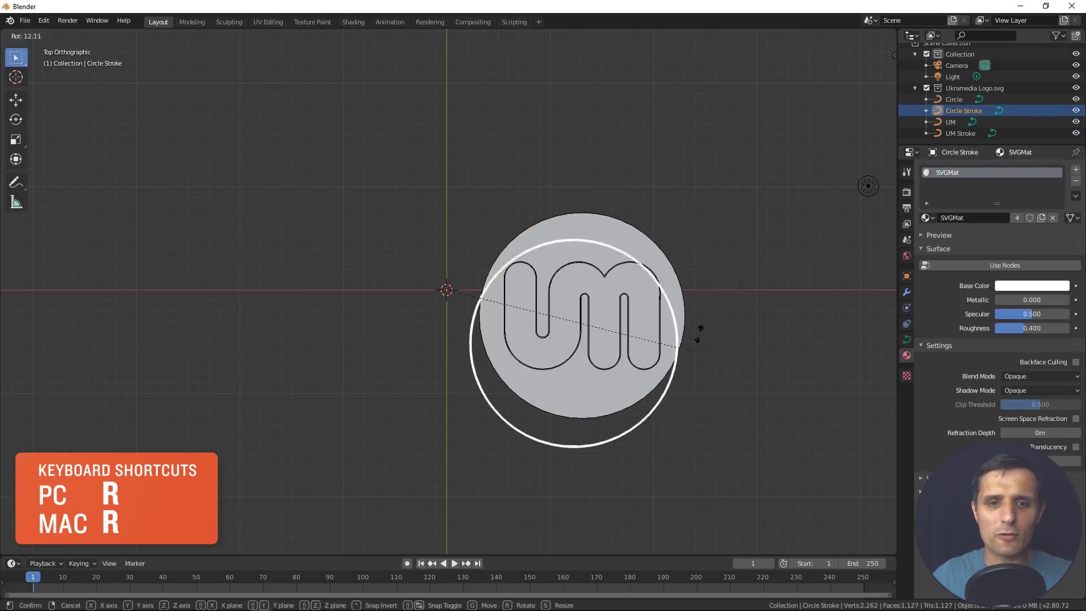
{"action": "left_click", "coordinate": [717, 174]}
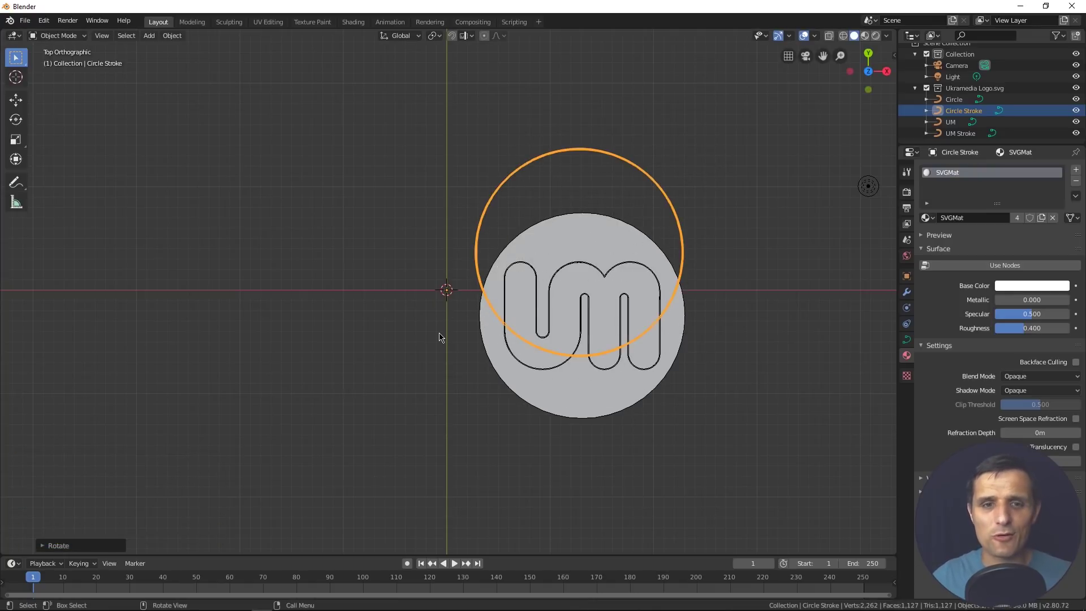
{"action": "key", "text": "ctrl+z"}
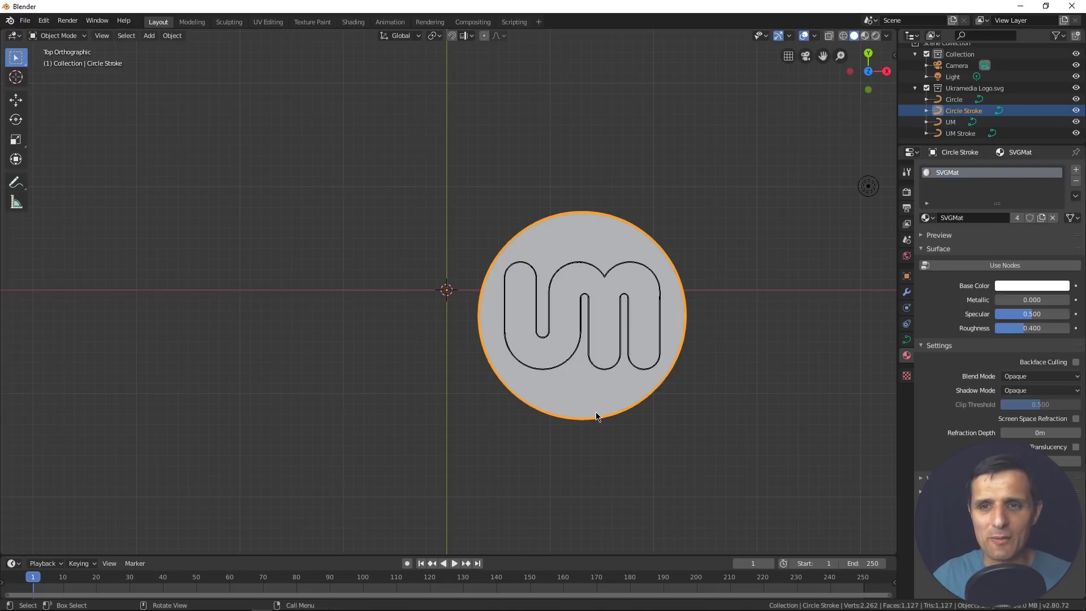
Step: Select all four logo curves and set their origins to Origin to Center of Mass (Volume)
{"action": "mouse_move", "coordinate": [751, 199]}
{"action": "left_mouse_down"}
{"action": "mouse_move", "coordinate": [586, 383]}
{"action": "mouse_move", "coordinate": [461, 467]}
{"action": "left_mouse_up"}
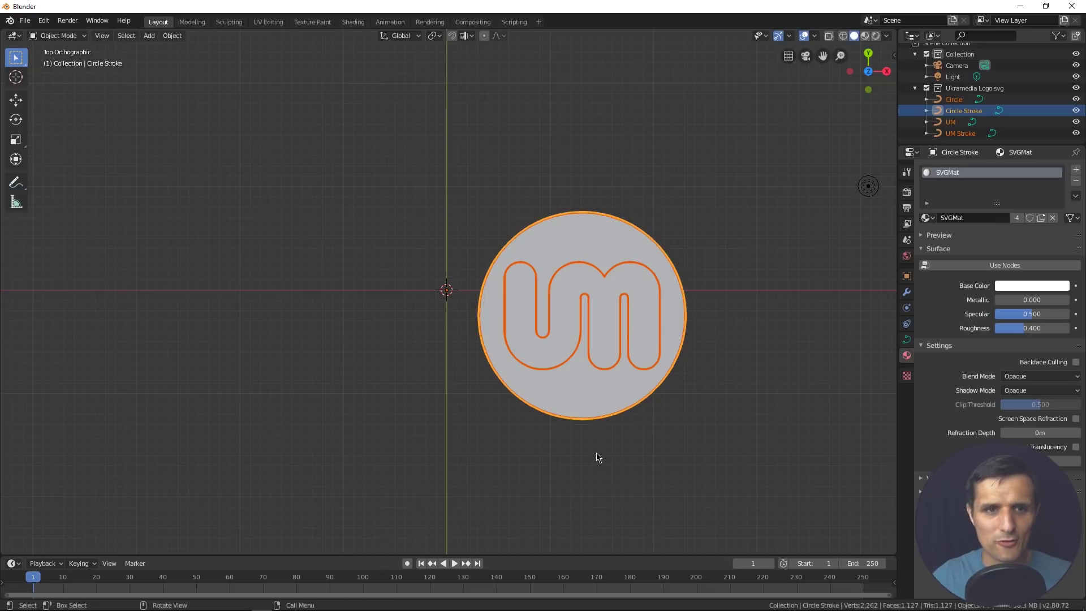
{"action": "left_click", "coordinate": [172, 36]}
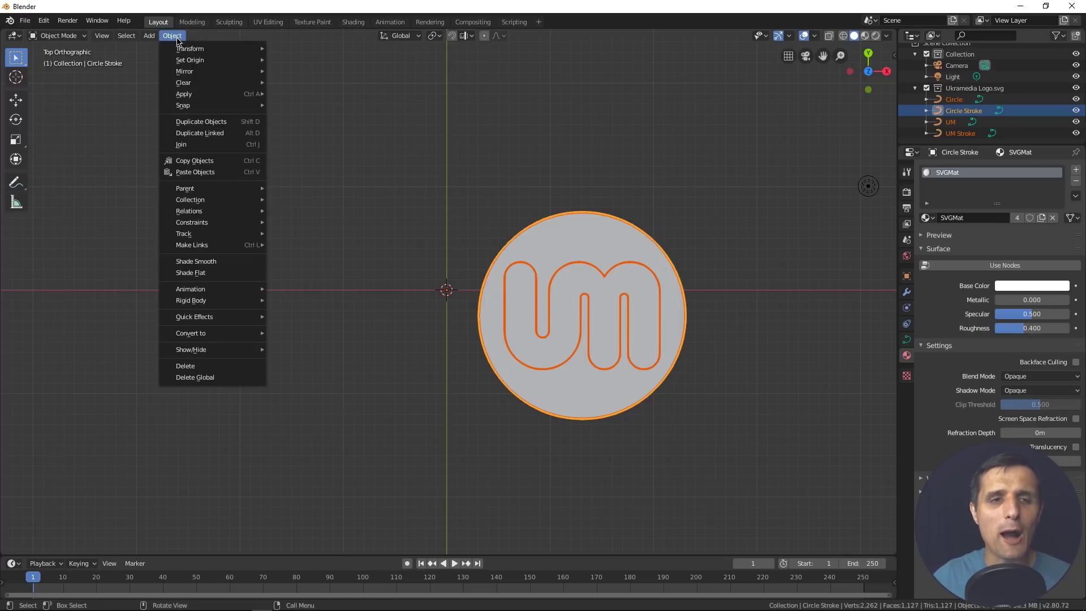
{"action": "mouse_move", "coordinate": [185, 63]}
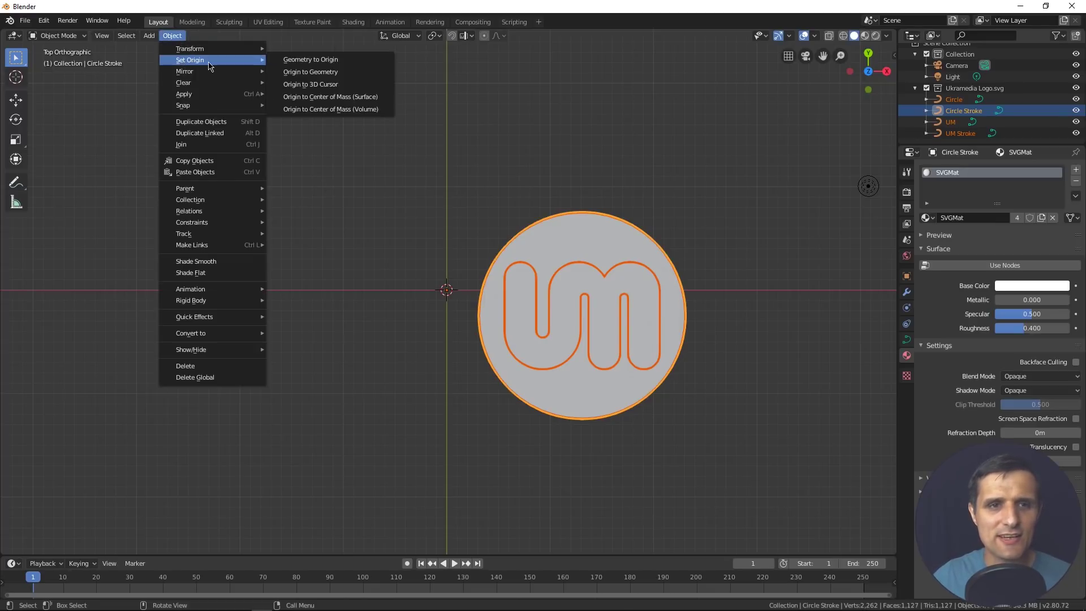
{"action": "left_click", "coordinate": [337, 110]}
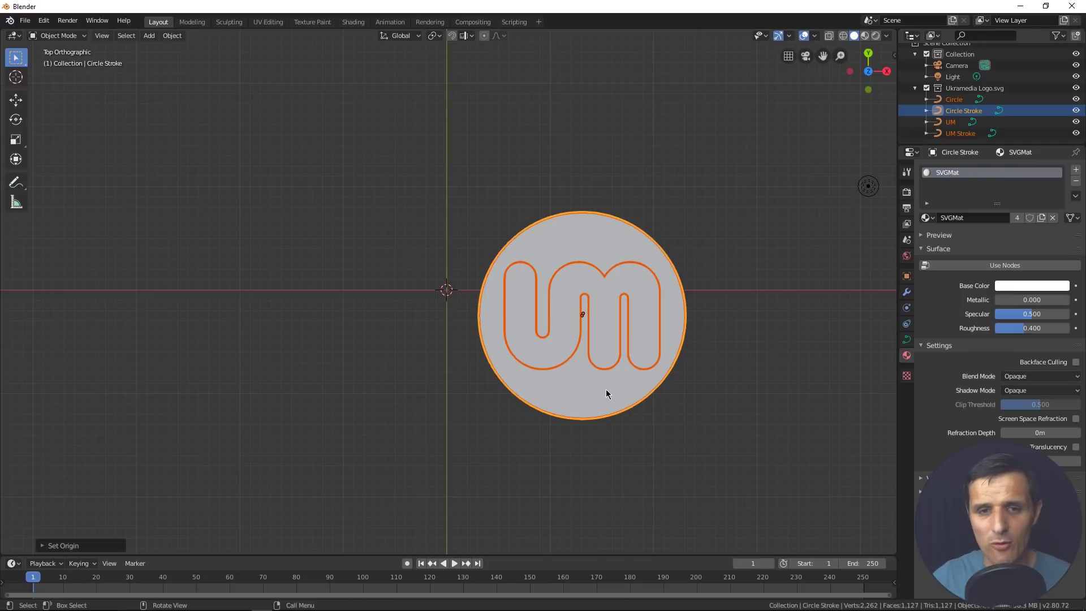
Step: Test-rotate the Circle Stroke curve about its recentred origin, undo the rotation, and keep only that curve selected
{"action": "left_click", "coordinate": [759, 268]}
{"action": "left_click", "coordinate": [629, 226]}
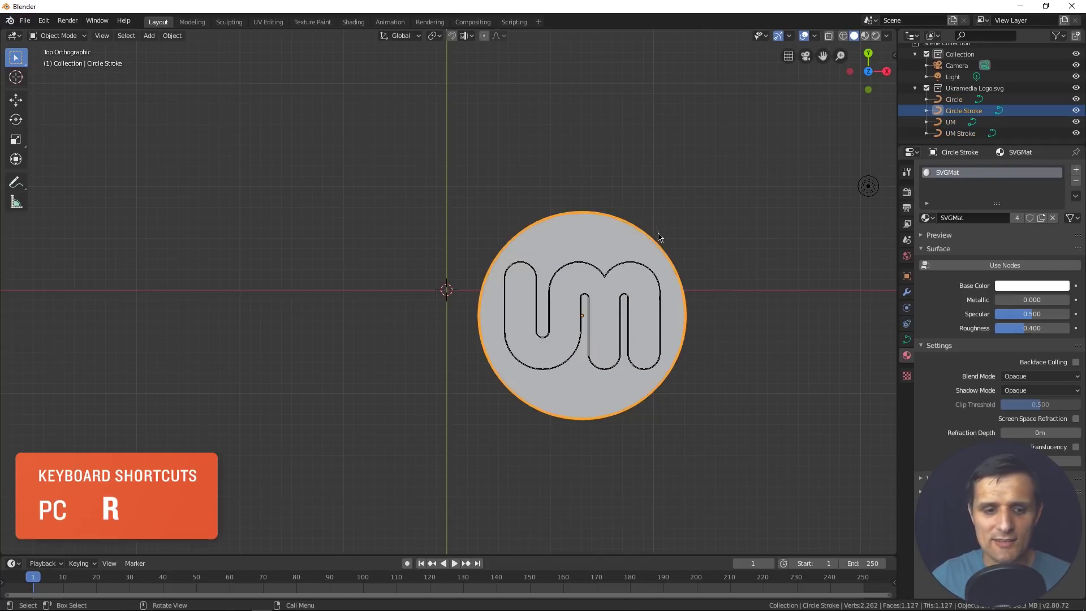
{"action": "key", "text": "r"}
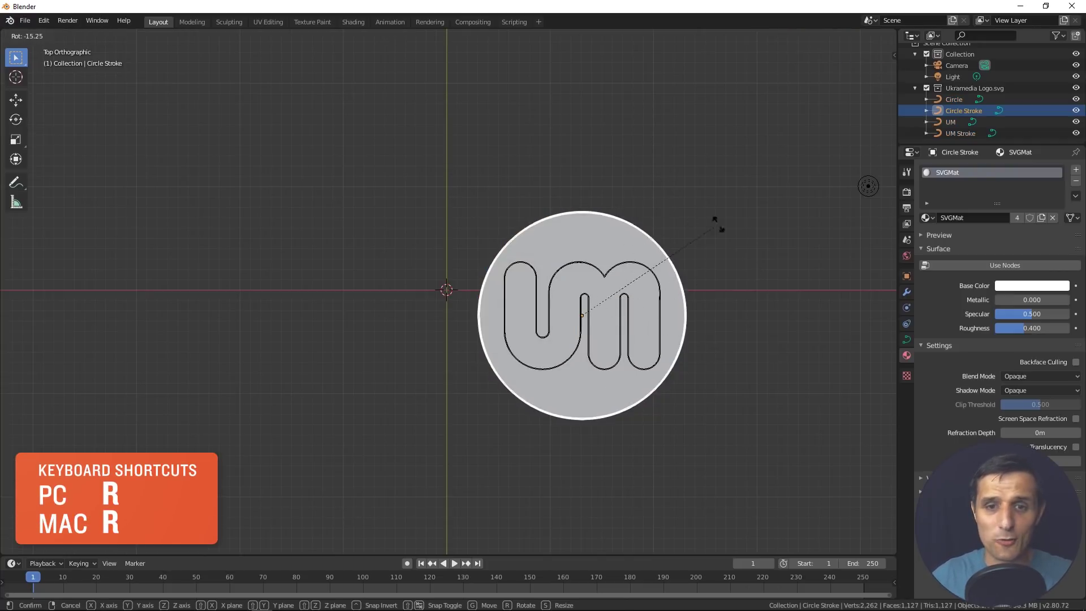
{"action": "left_click", "coordinate": [727, 244]}
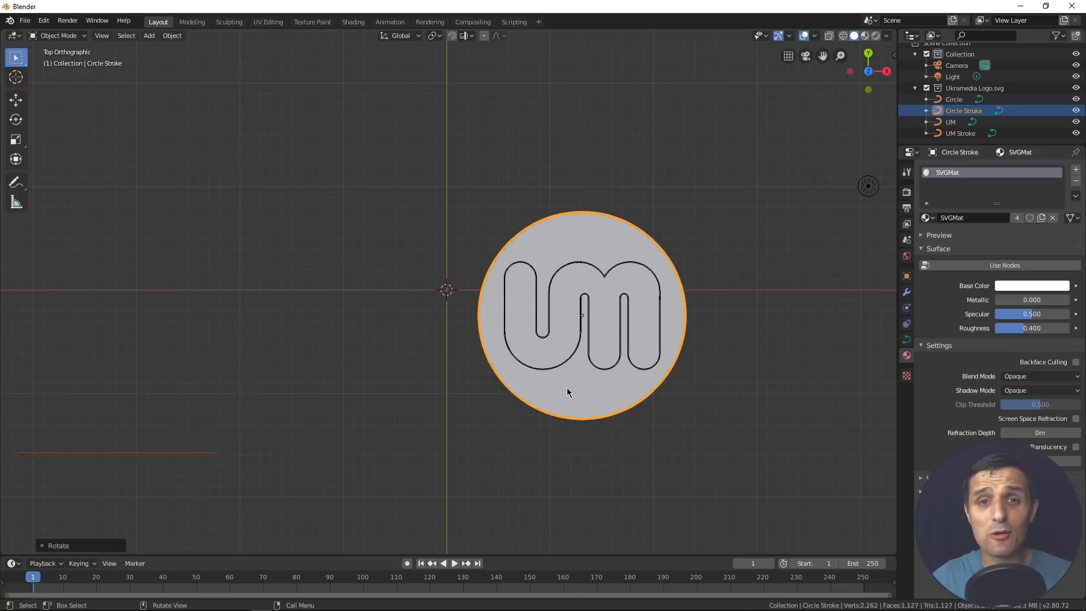
{"action": "key", "text": "ctrl+z"}
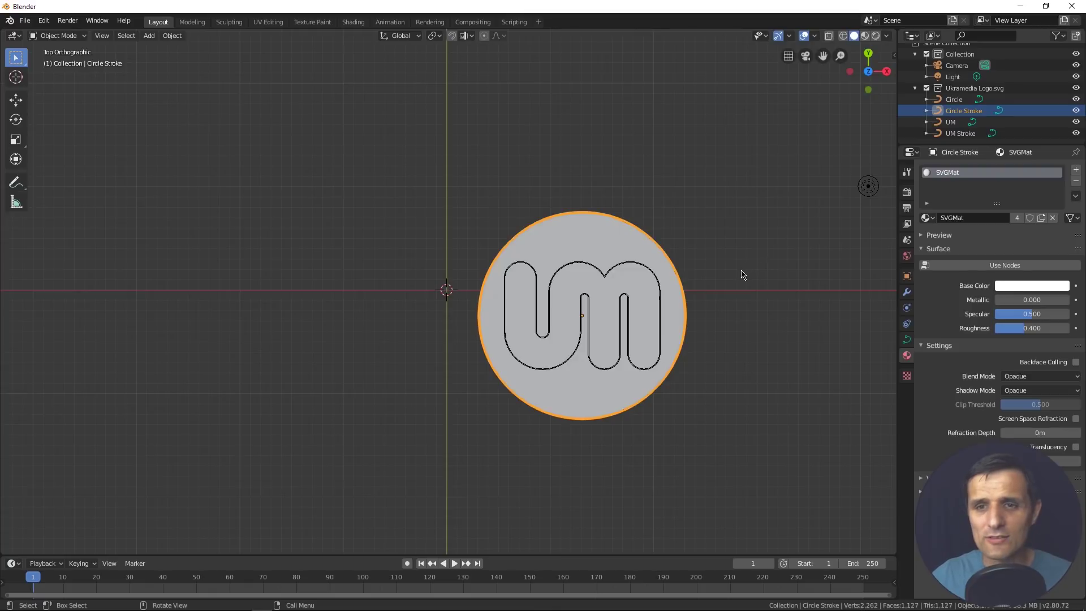
{"action": "left_click", "coordinate": [720, 245]}
{"action": "left_click", "coordinate": [657, 243]}
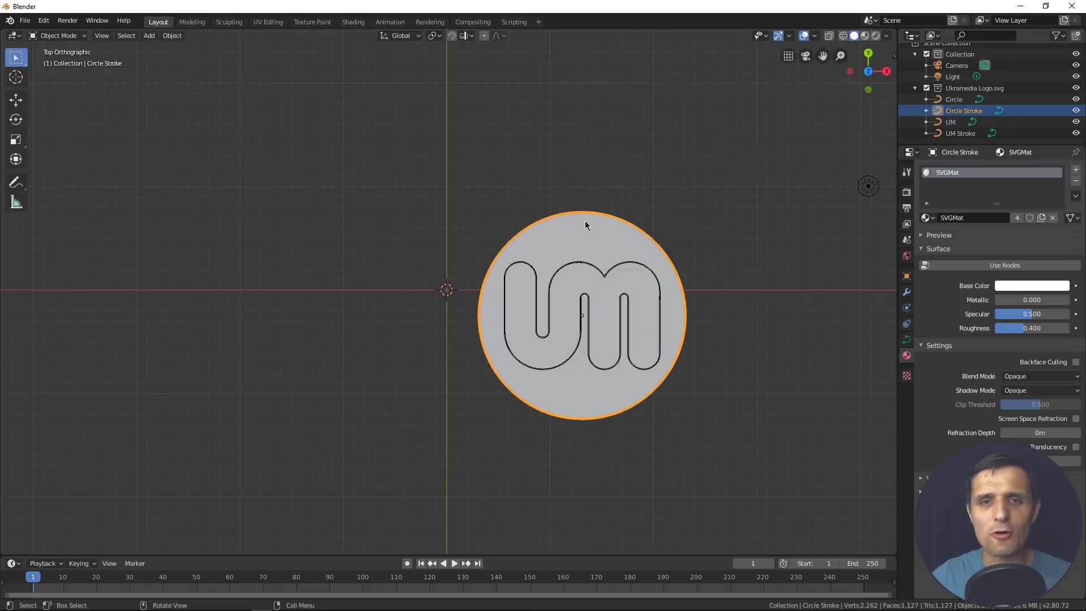
Step: Parent the UM Stroke, UM and Circle curves to Circle Stroke with the Object option, and select only the parent
{"action": "left_click", "coordinate": [940, 134]}
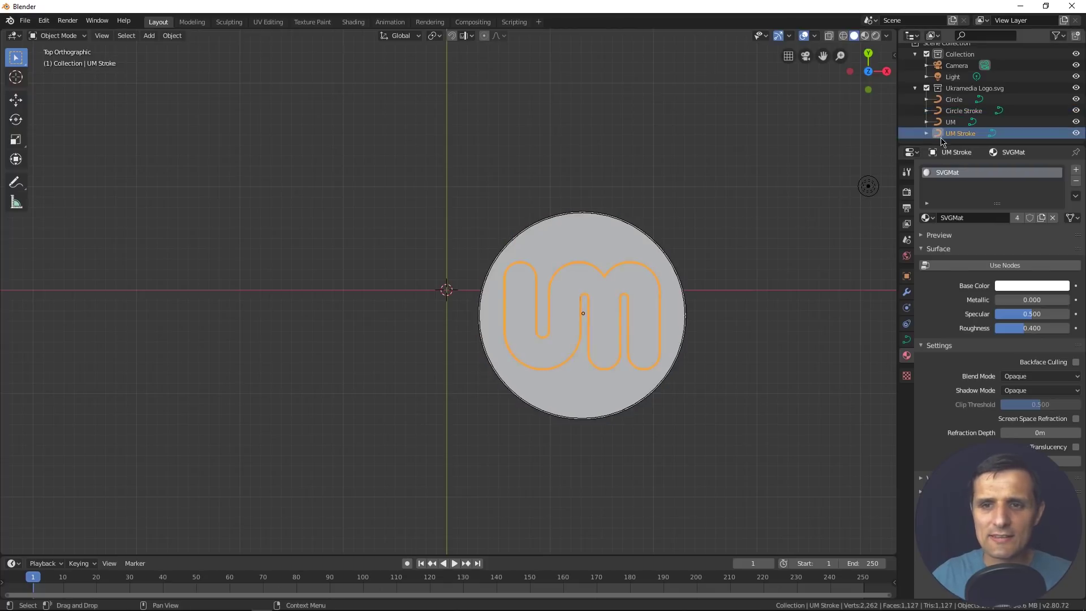
{"action": "left_click", "coordinate": [940, 122], "text": "ctrl"}
{"action": "left_click", "coordinate": [942, 102], "text": "ctrl"}
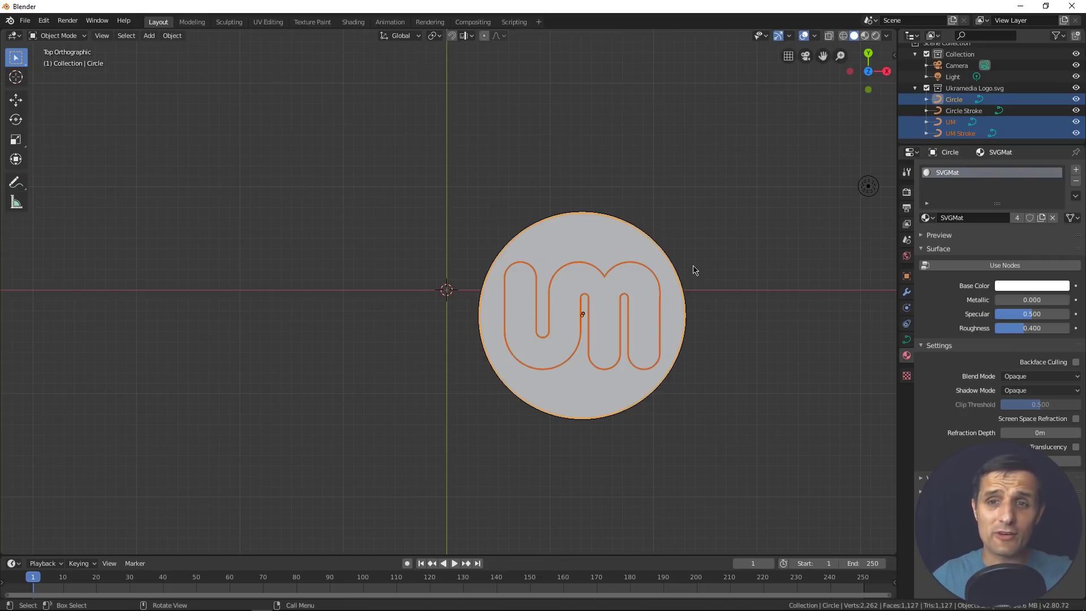
{"action": "left_click", "coordinate": [940, 111], "text": "ctrl"}
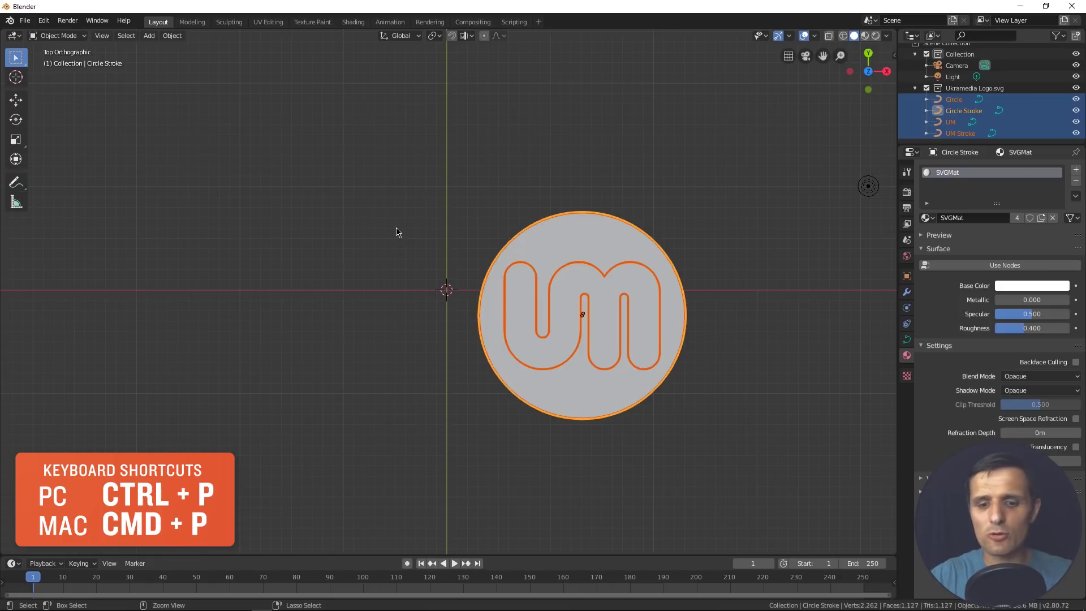
{"action": "key", "text": "ctrl+p"}
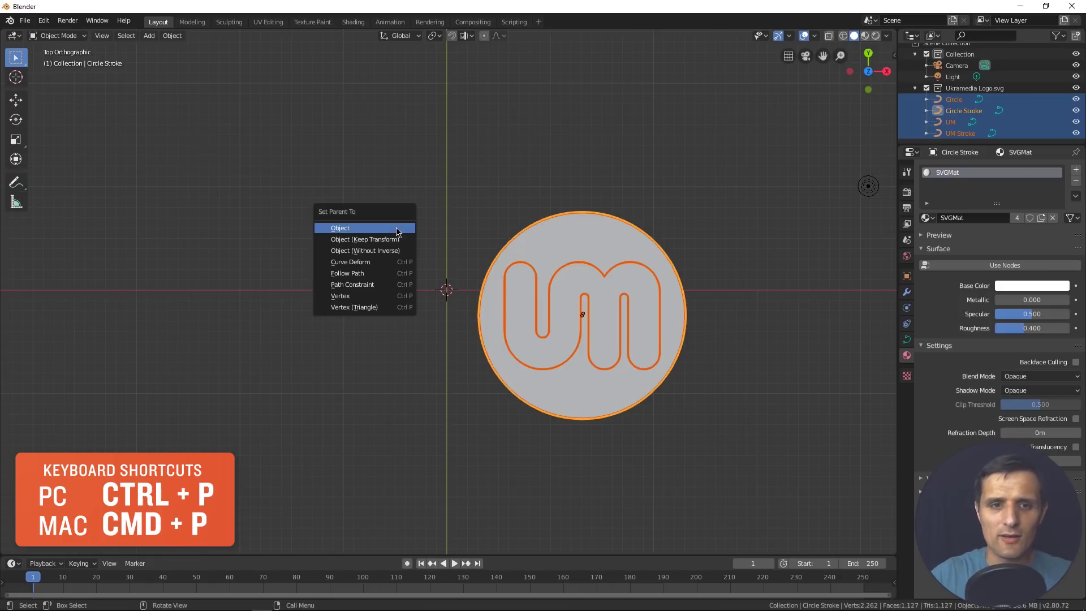
{"action": "left_click", "coordinate": [362, 229]}
{"action": "left_click", "coordinate": [926, 106]}
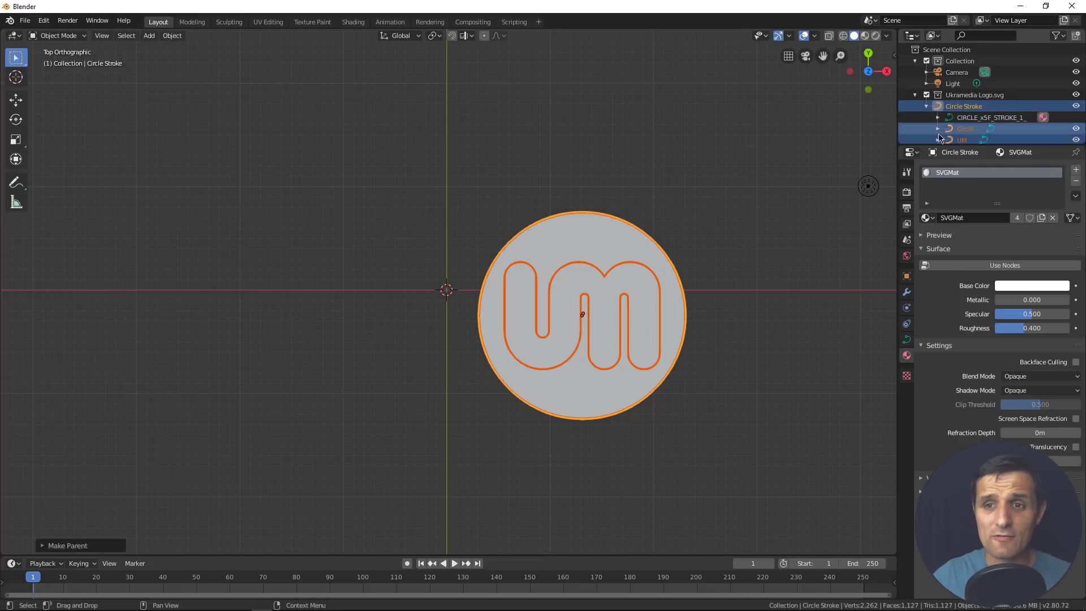
{"action": "scroll", "coordinate": [973, 134], "scroll_direction": "down", "scroll_amount": 1}
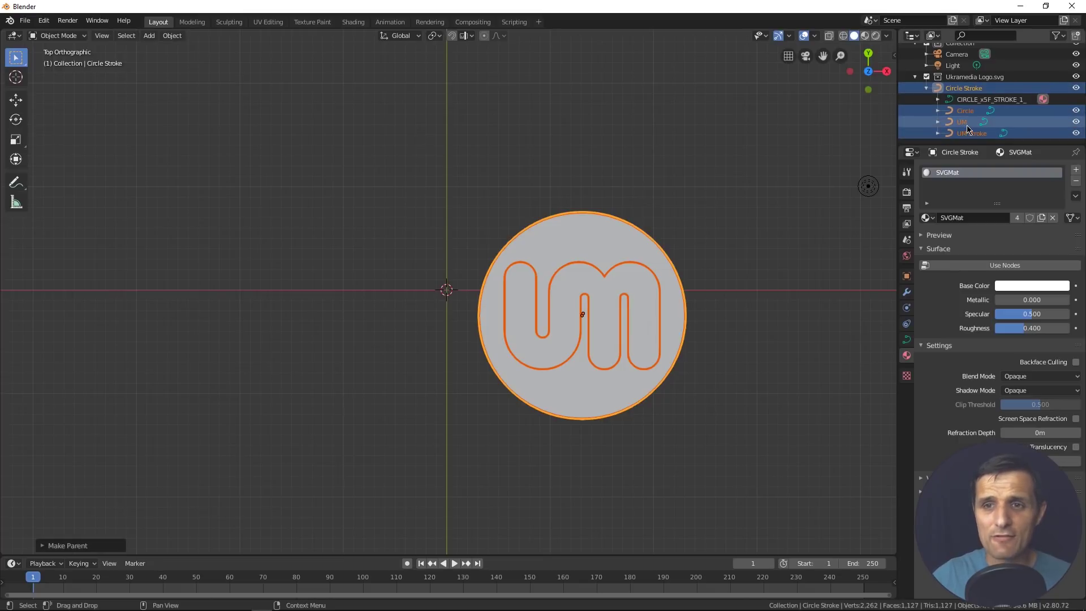
{"action": "left_click", "coordinate": [973, 92]}
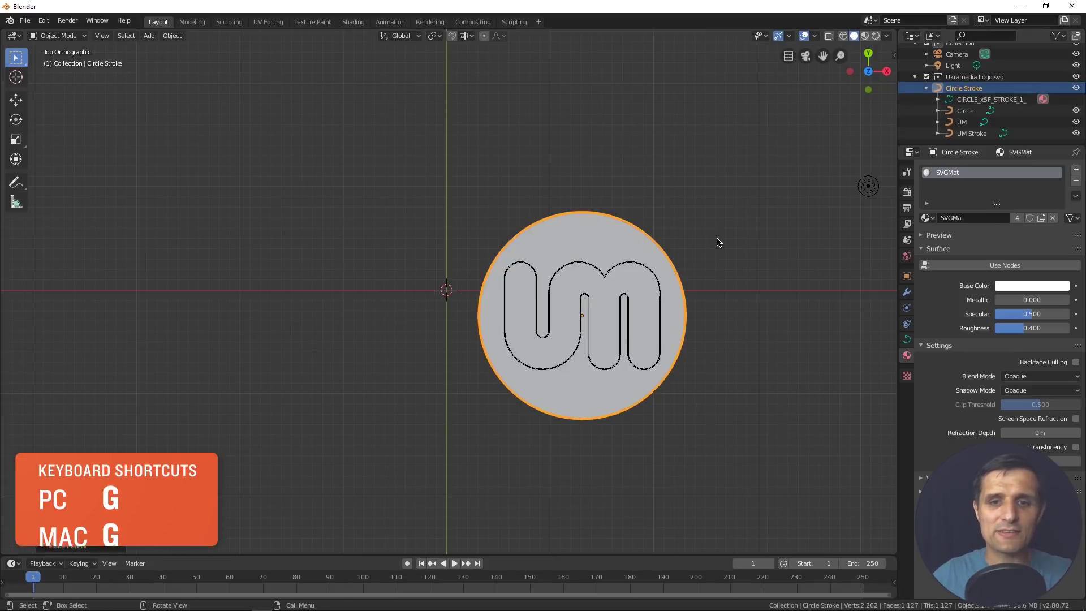
Step: Try moving the parented logo freely and clearing its location, undoing each change
{"action": "key", "text": "g"}
{"action": "left_click", "coordinate": [689, 229]}
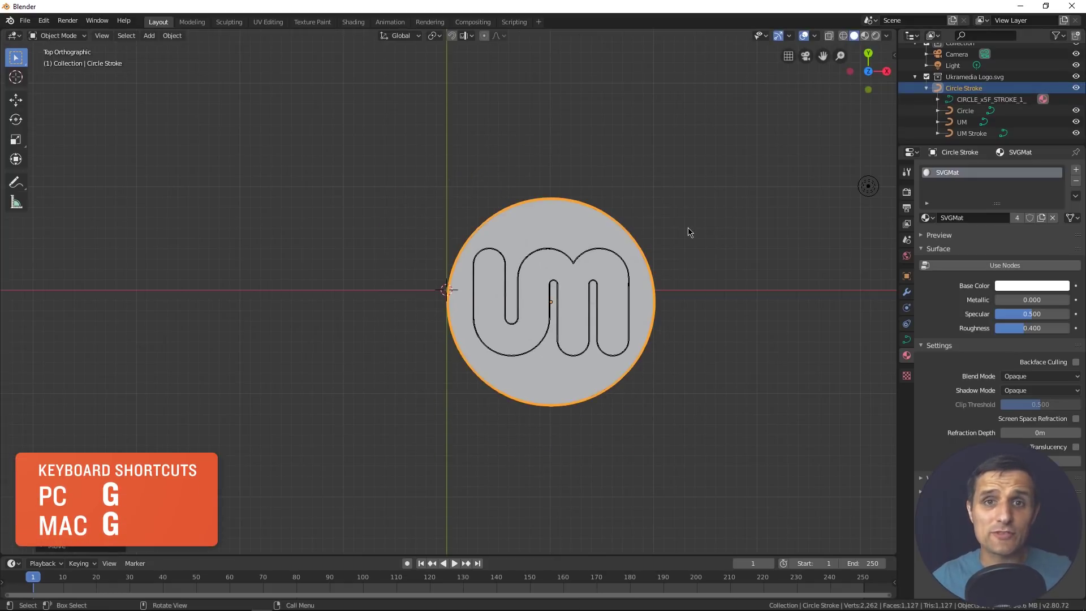
{"action": "key", "text": "ctrl+z"}
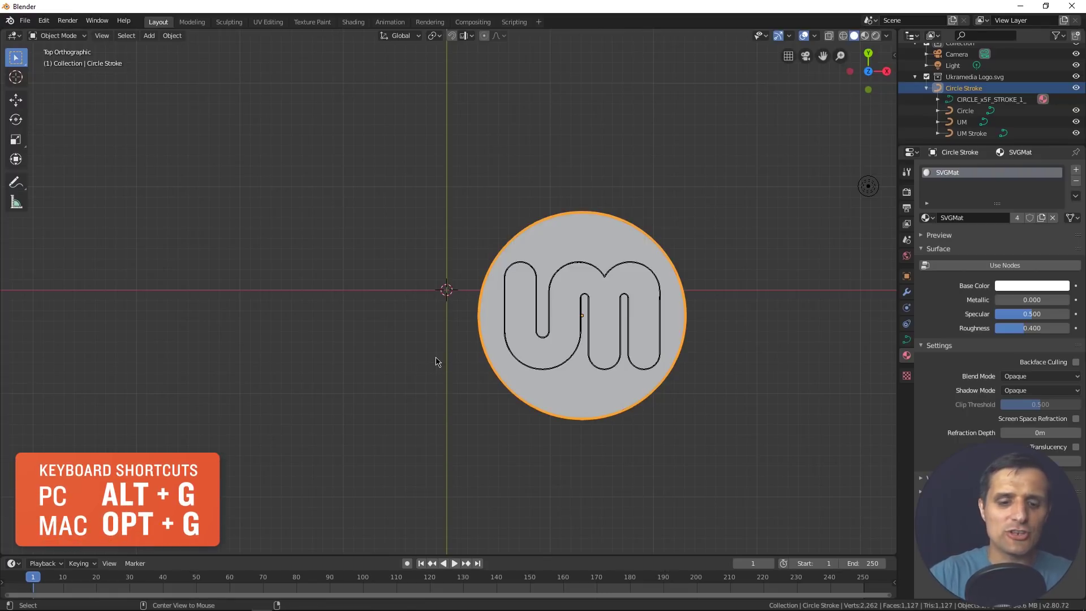
{"action": "key", "text": "alt+g"}
{"action": "key", "text": "ctrl+z"}
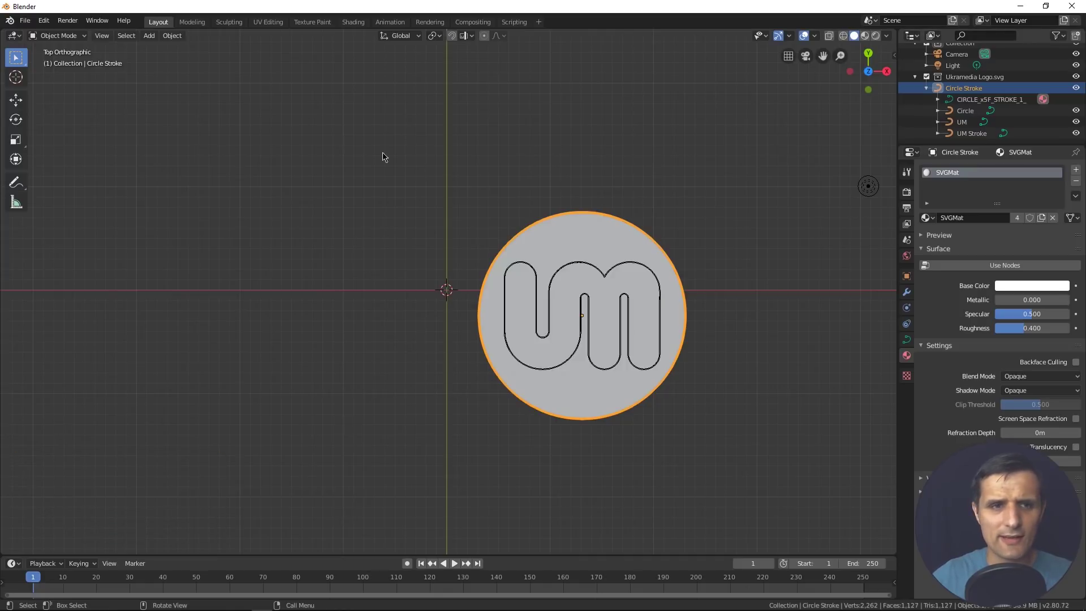
Step: Clear the location of the Circle Stroke parent to centre the whole logo on the world origin
{"action": "left_click", "coordinate": [172, 36]}
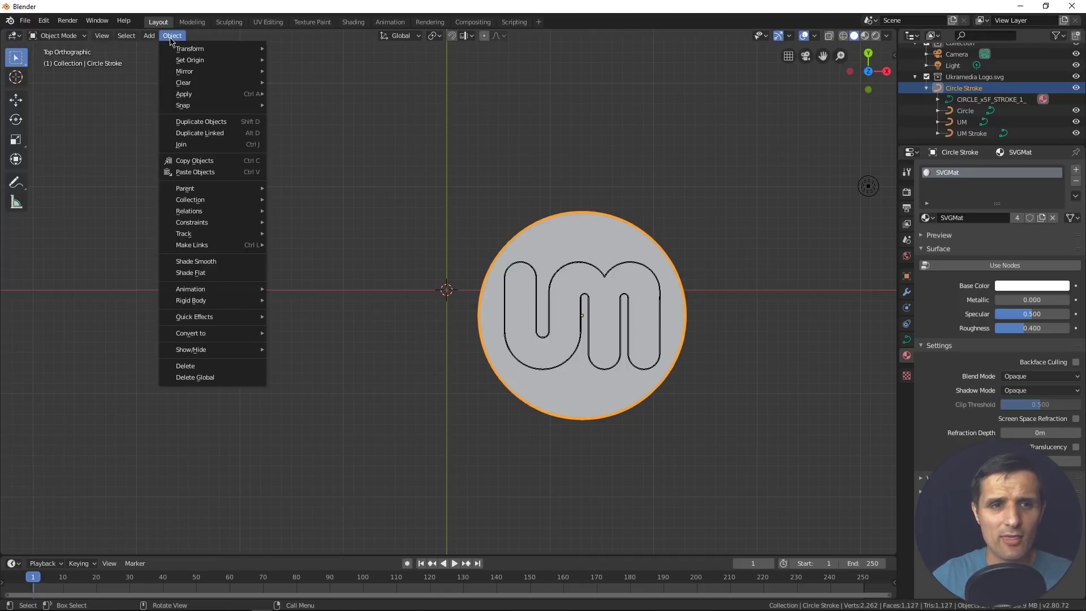
{"action": "mouse_move", "coordinate": [179, 83]}
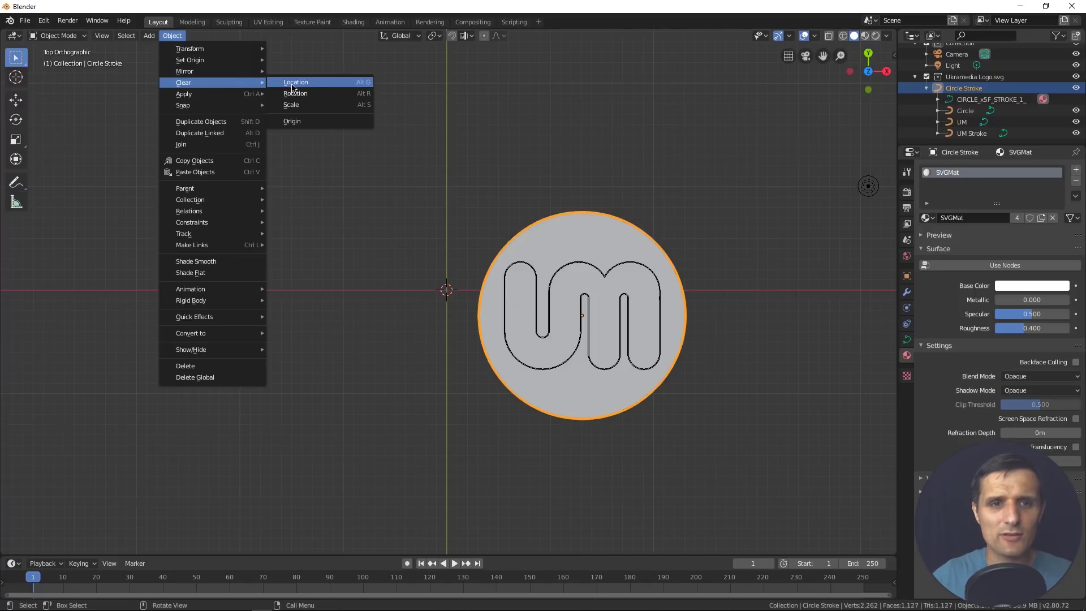
{"action": "left_click", "coordinate": [345, 84]}
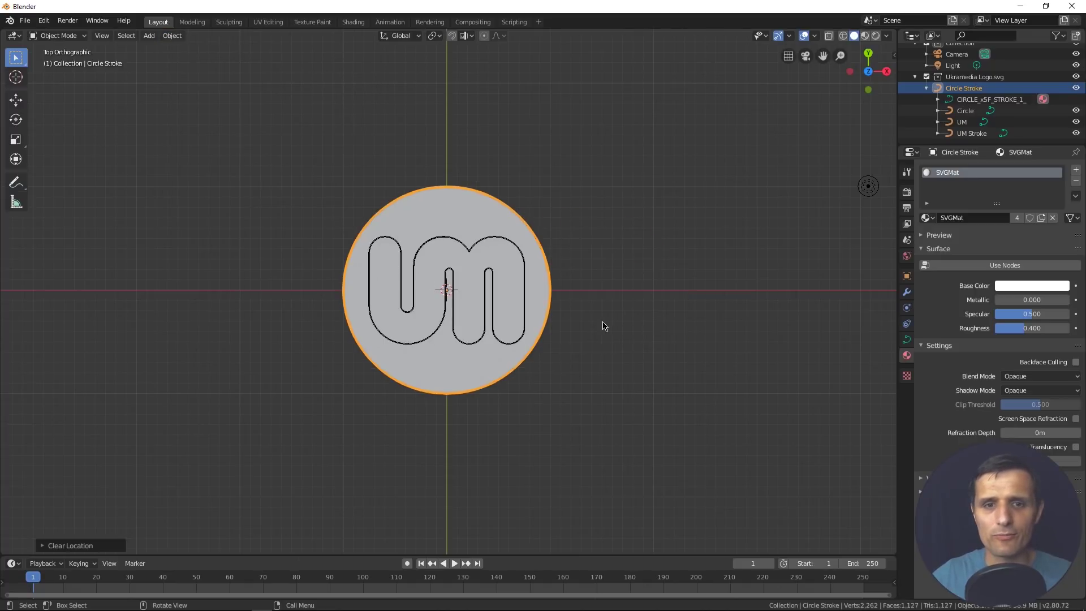
{"action": "middle_click_drag", "start_coordinate": [534, 345], "coordinate": [478, 328]}
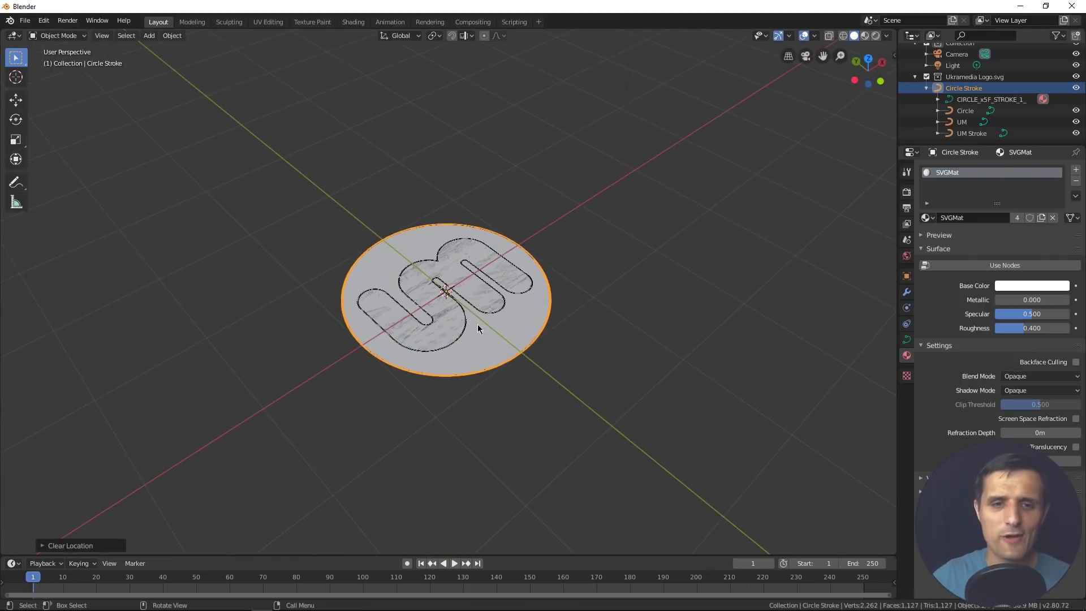
Step: Select only the UM Stroke curve of the logo and display its curve data settings
{"action": "middle_click_drag", "start_coordinate": [526, 370], "coordinate": [490, 389]}
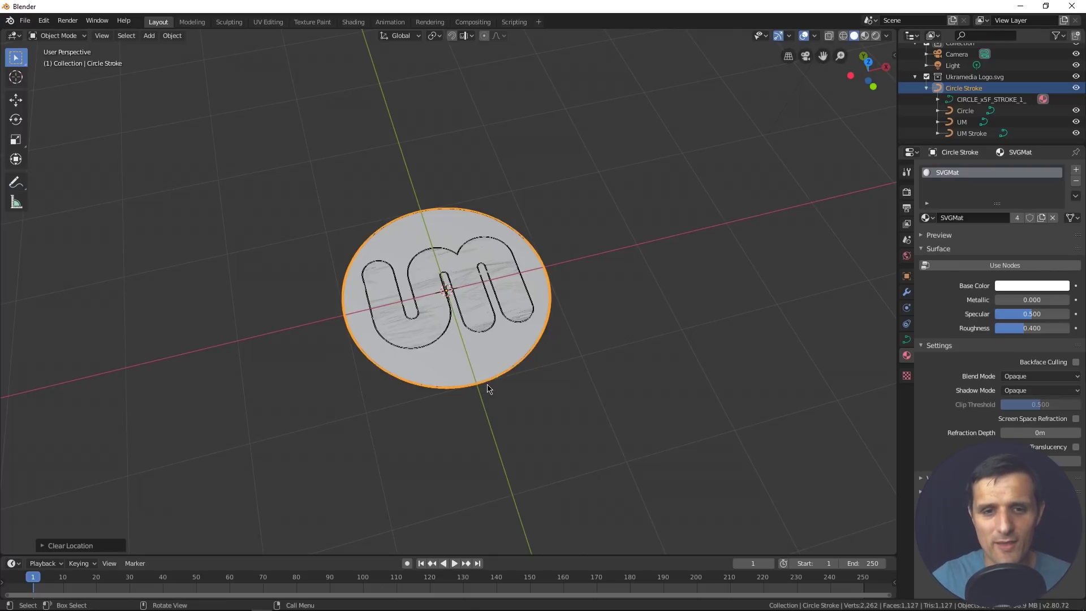
{"action": "middle_click_drag", "start_coordinate": [489, 388], "coordinate": [552, 368]}
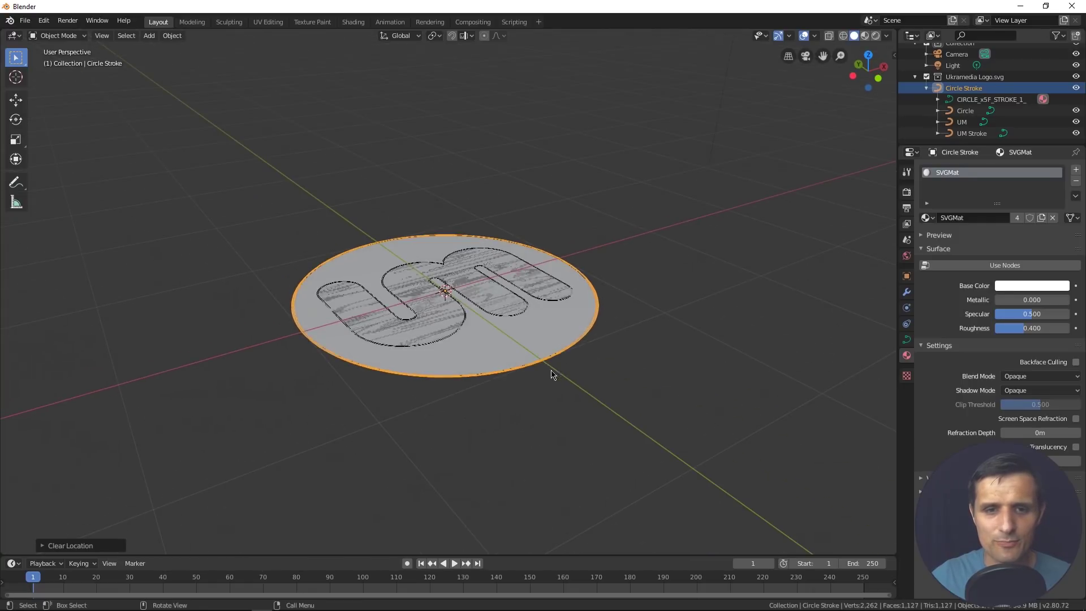
{"action": "scroll", "coordinate": [560, 382], "scroll_direction": "up", "scroll_amount": 5}
{"action": "left_click", "coordinate": [715, 419]}
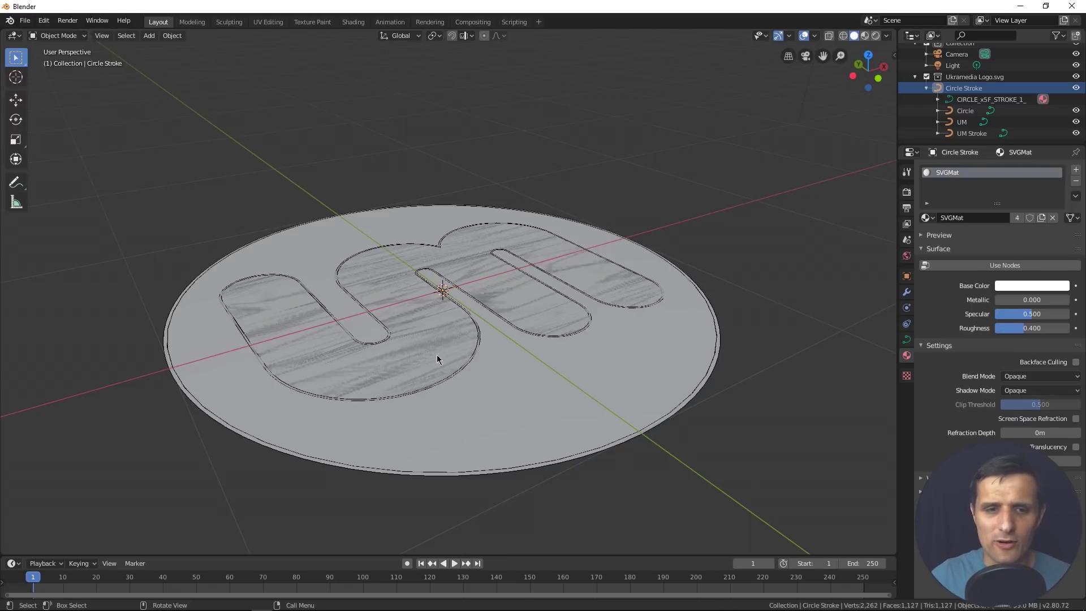
{"action": "left_click", "coordinate": [455, 319]}
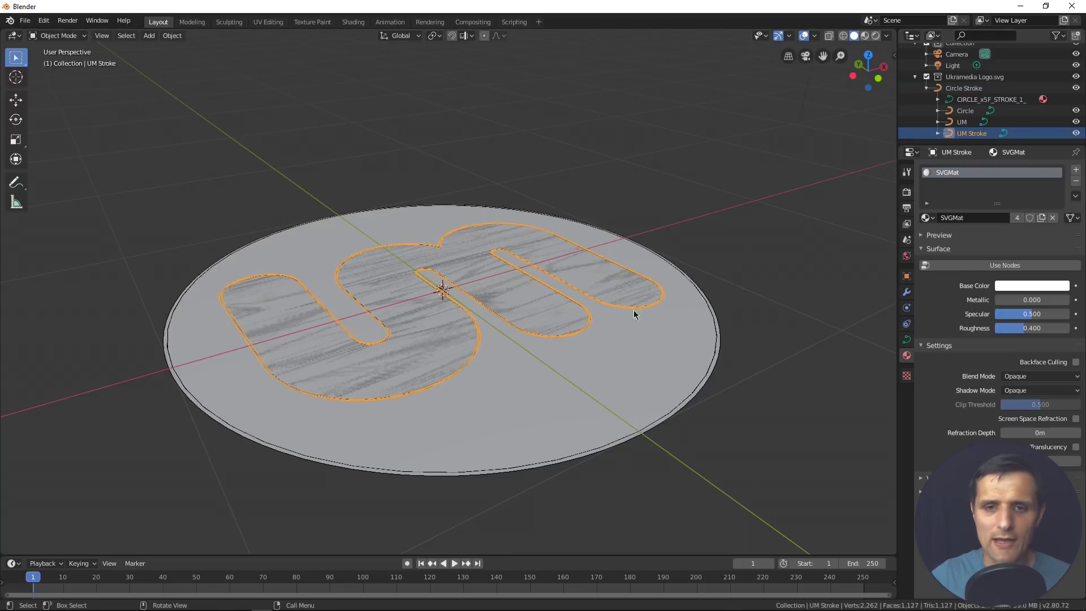
{"action": "middle_click_drag", "start_coordinate": [662, 310], "coordinate": [570, 379]}
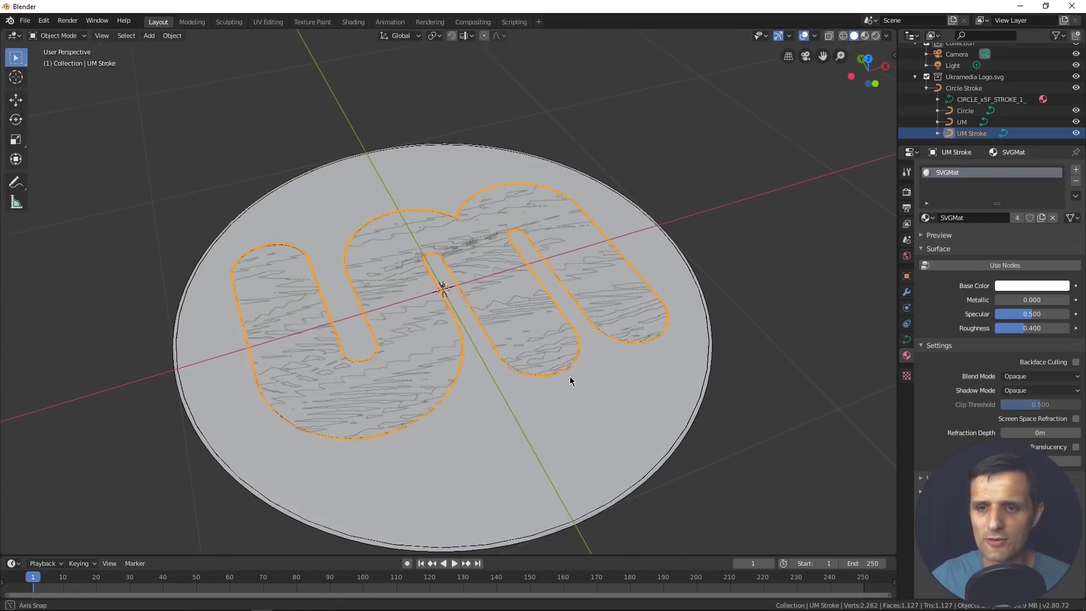
{"action": "left_click", "coordinate": [905, 341]}
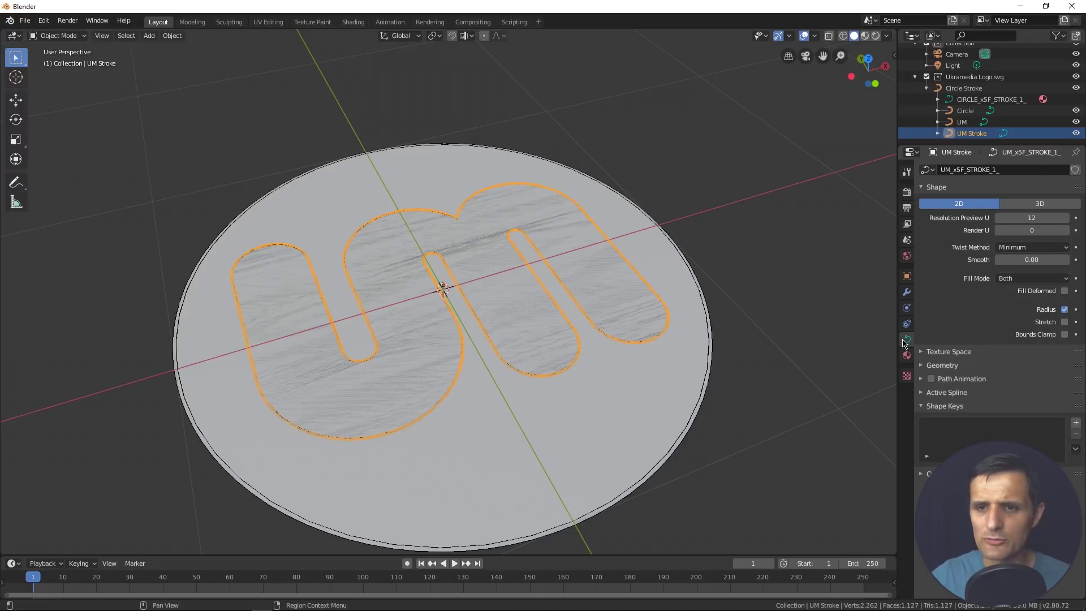
Step: Test preview resolutions of 1 and 17 on the UM Stroke curve and set its preview and render resolution to 30
{"action": "left_click_drag", "start_coordinate": [1022, 221], "coordinate": [1009, 220]}
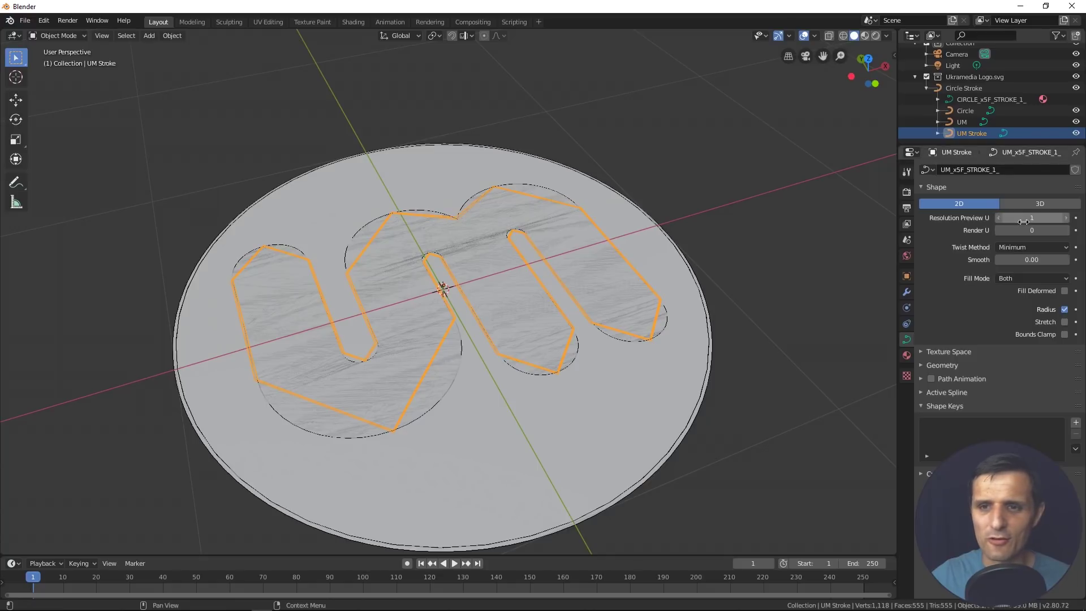
{"action": "left_click_drag", "start_coordinate": [1023, 220], "coordinate": [1048, 220]}
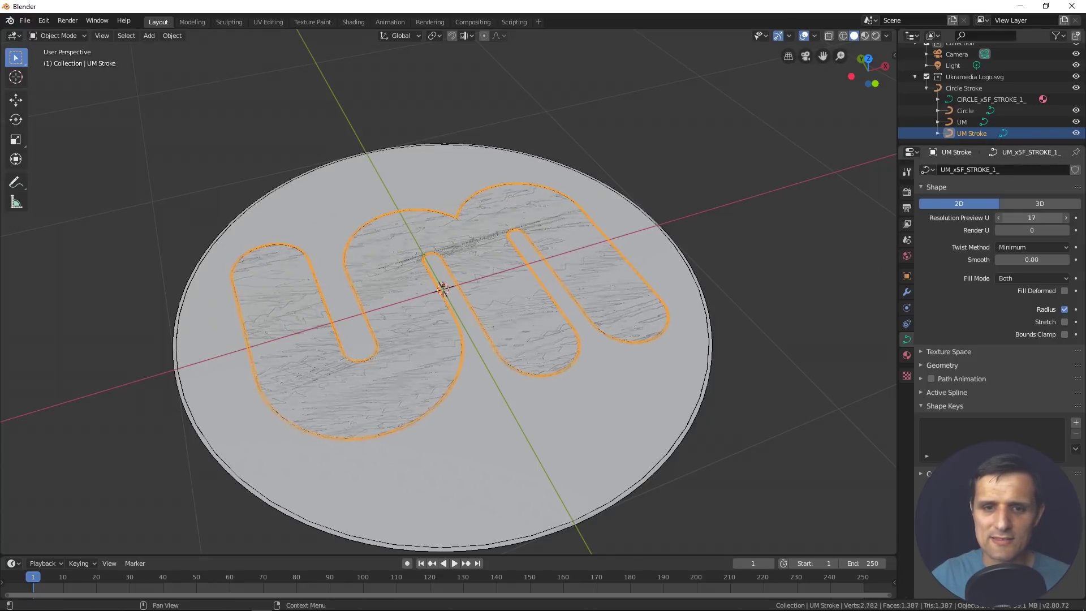
{"action": "left_click", "coordinate": [1029, 218]}
{"action": "type", "text": "30"}
{"action": "key", "text": "Tab"}
{"action": "type", "text": "30"}
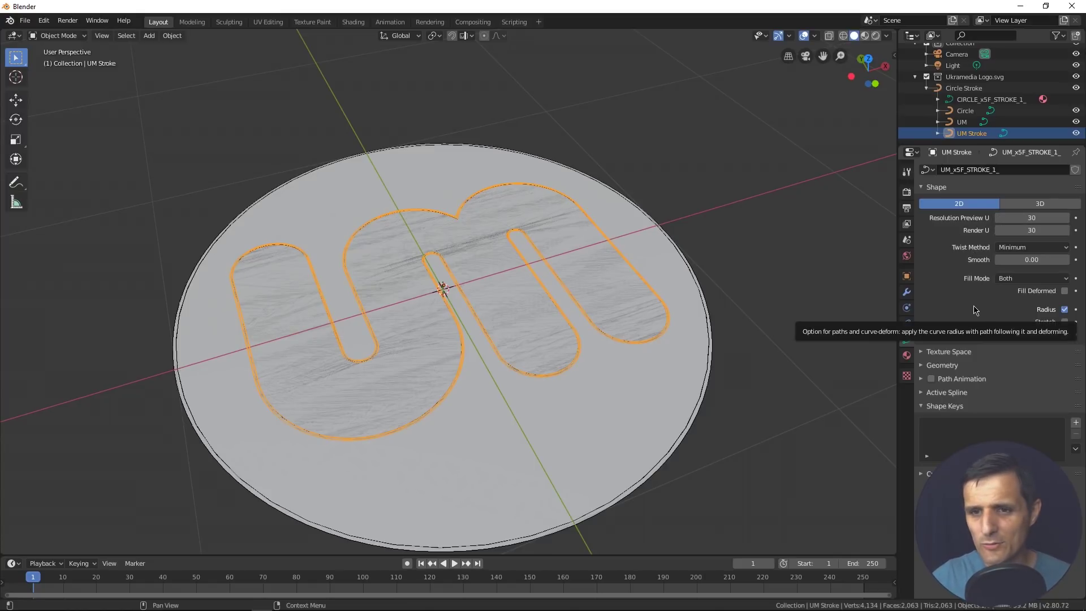
Step: Extrude the UM Stroke curve by 0.1 m in its geometry settings and inspect the raised outline
{"action": "left_click", "coordinate": [952, 364]}
{"action": "scroll", "coordinate": [954, 362], "scroll_direction": "down", "scroll_amount": 3}
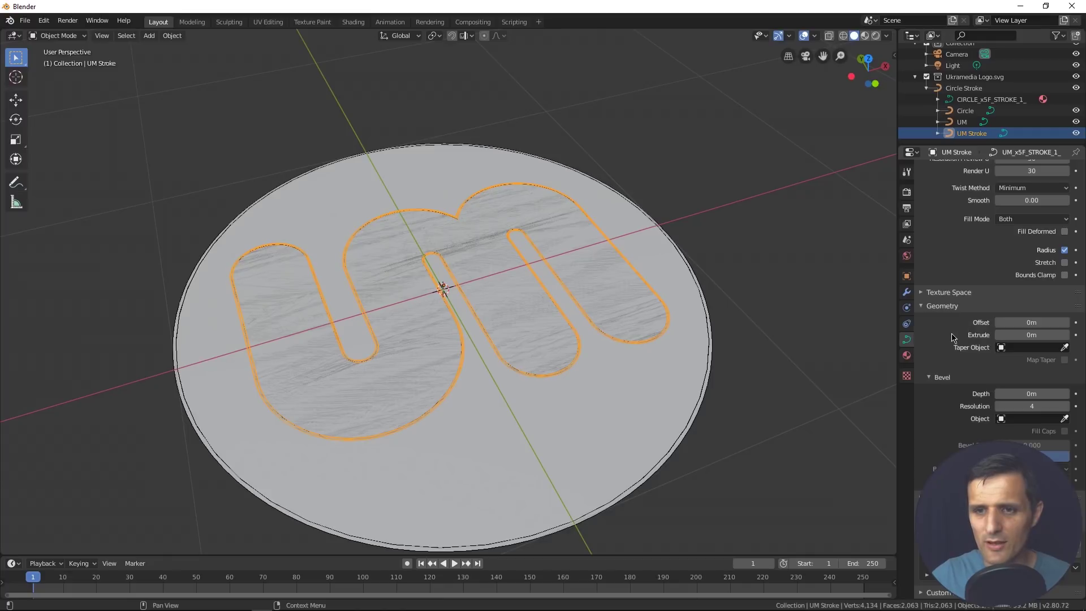
{"action": "left_click", "coordinate": [1039, 336]}
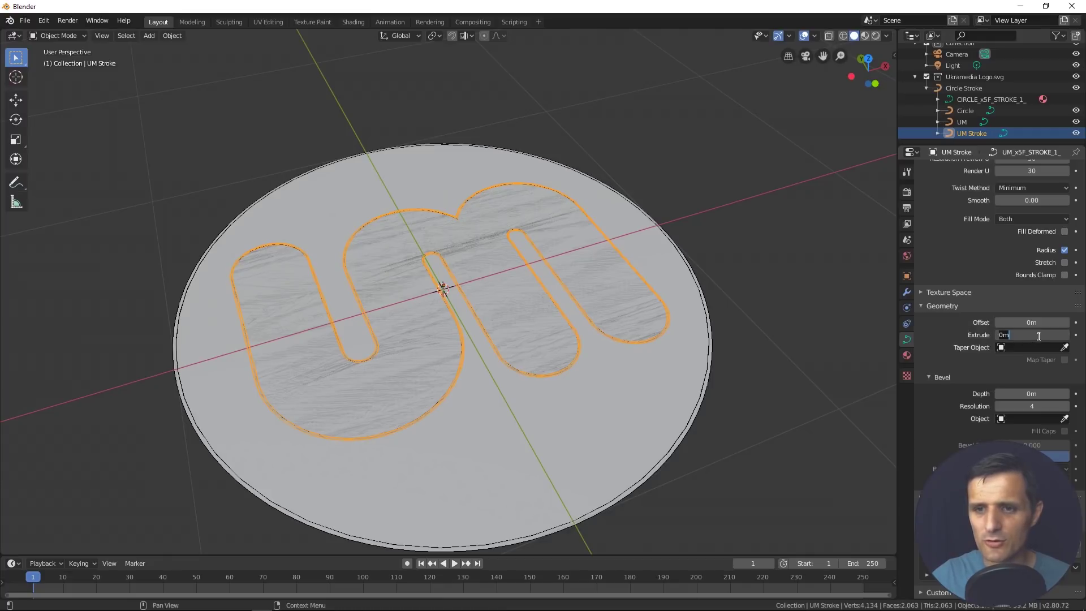
{"action": "key", "text": "BackSpace"}
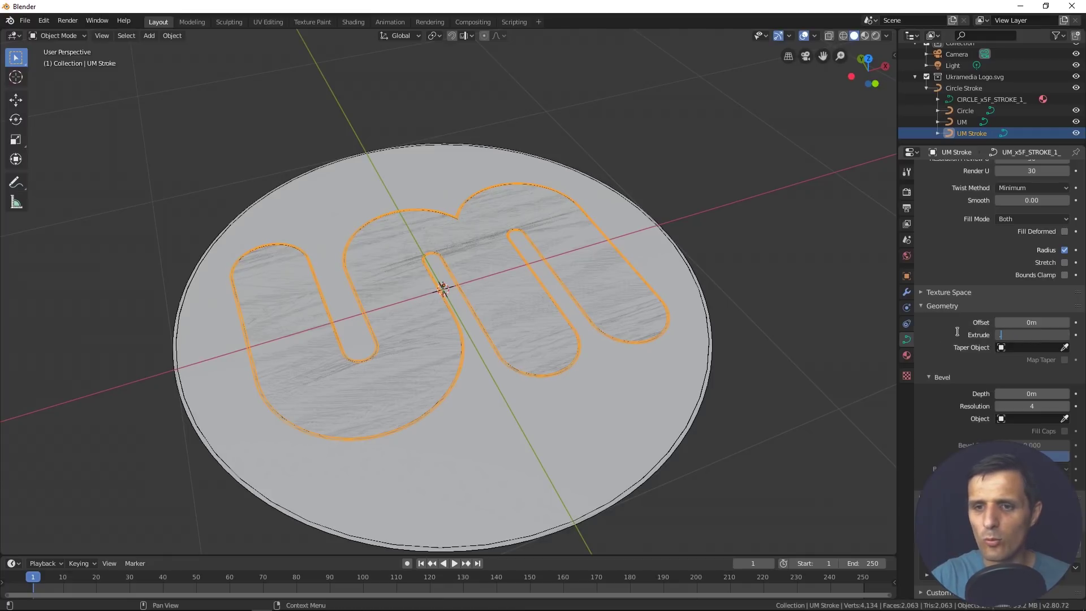
{"action": "type", "text": ".1"}
{"action": "key", "text": "Return"}
{"action": "middle_click_drag", "start_coordinate": [553, 371], "coordinate": [581, 345]}
{"action": "scroll", "coordinate": [574, 353], "scroll_direction": "up", "scroll_amount": 5}
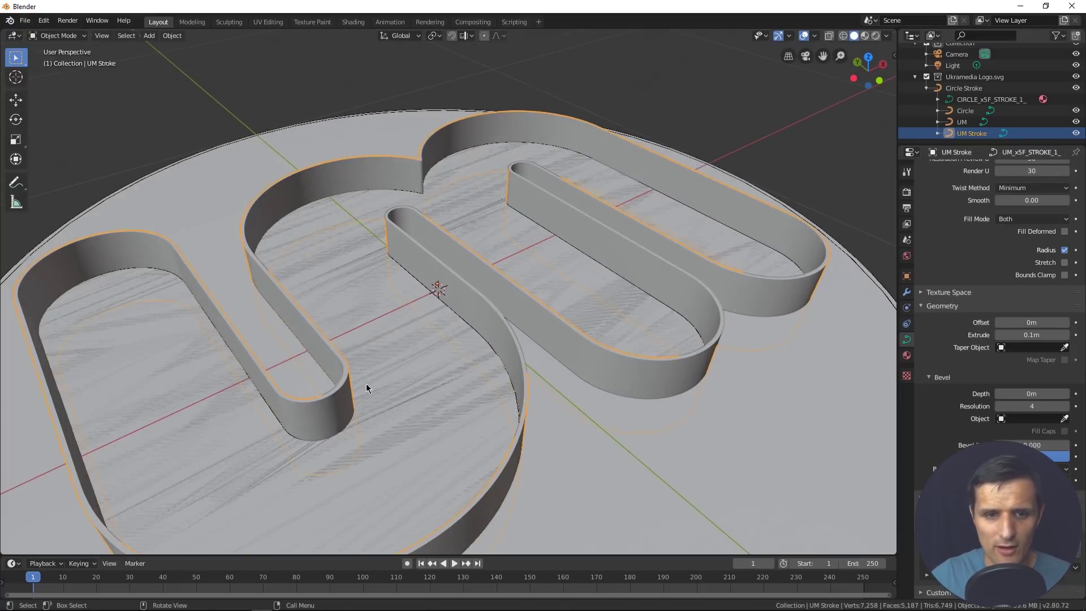
{"action": "middle_click_drag", "start_coordinate": [457, 386], "coordinate": [425, 400]}
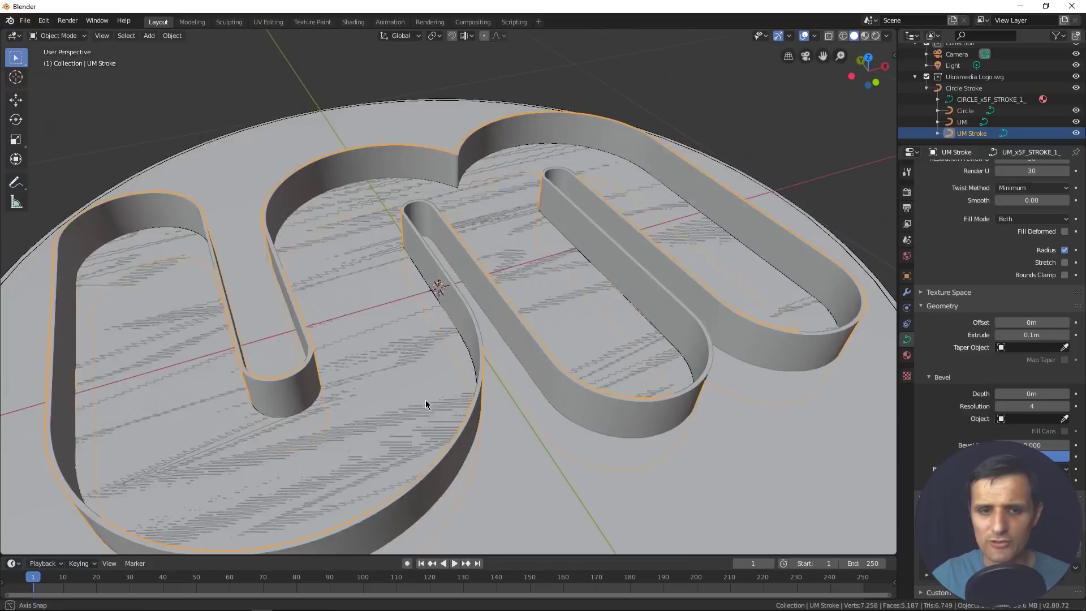
{"action": "scroll", "coordinate": [427, 400], "scroll_direction": "down", "scroll_amount": 2}
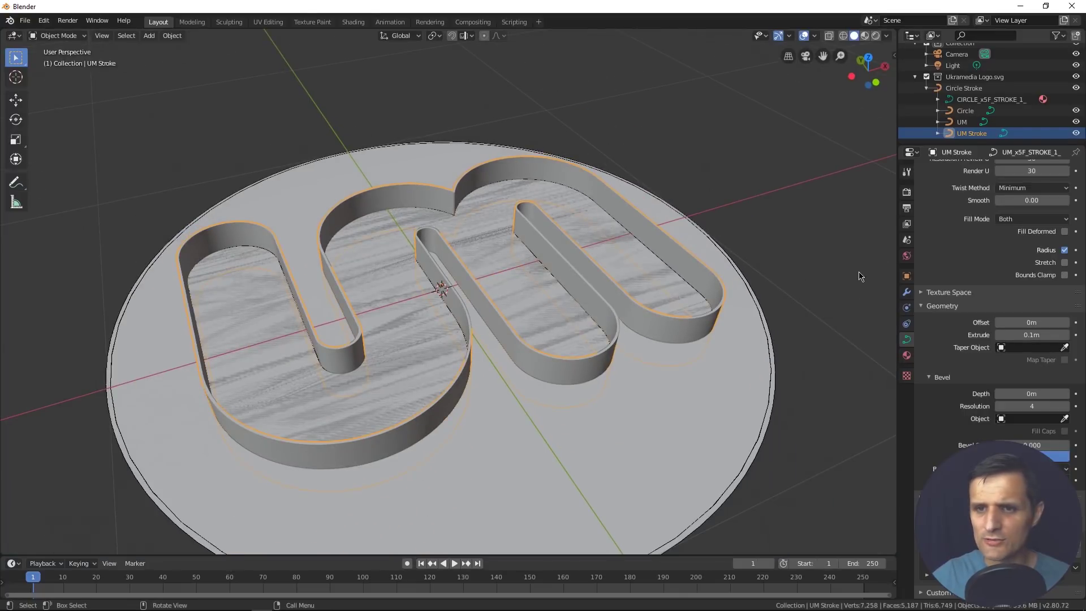
Step: Select the UM curve and try raising it along the Z axis with the Move tool, undoing the move
{"action": "left_click", "coordinate": [962, 122]}
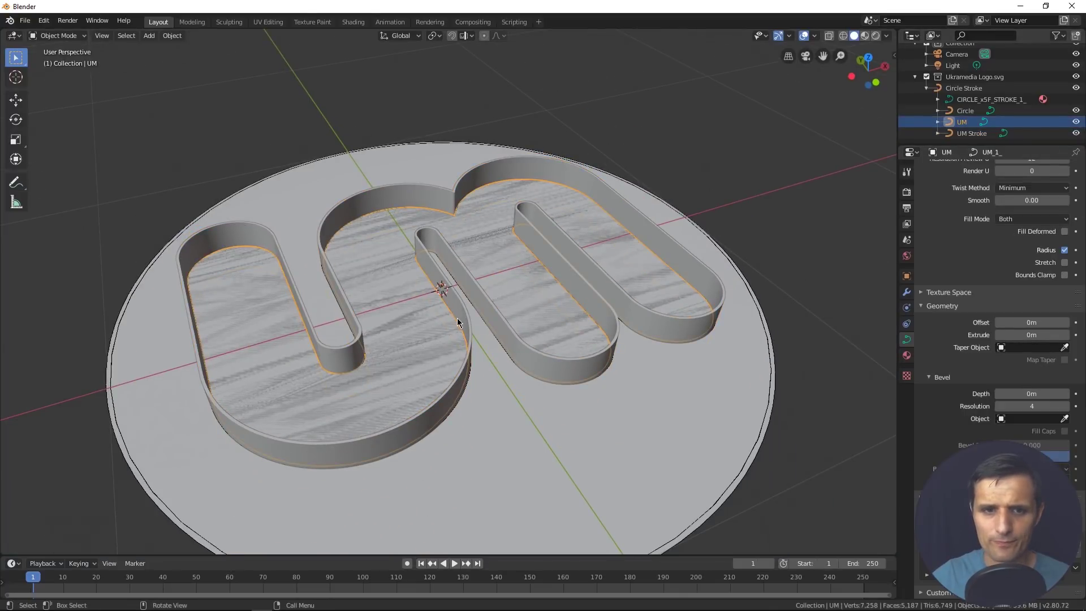
{"action": "scroll", "coordinate": [458, 323], "scroll_direction": "down", "scroll_amount": 2}
{"action": "scroll", "coordinate": [284, 195], "scroll_direction": "down", "scroll_amount": 1}
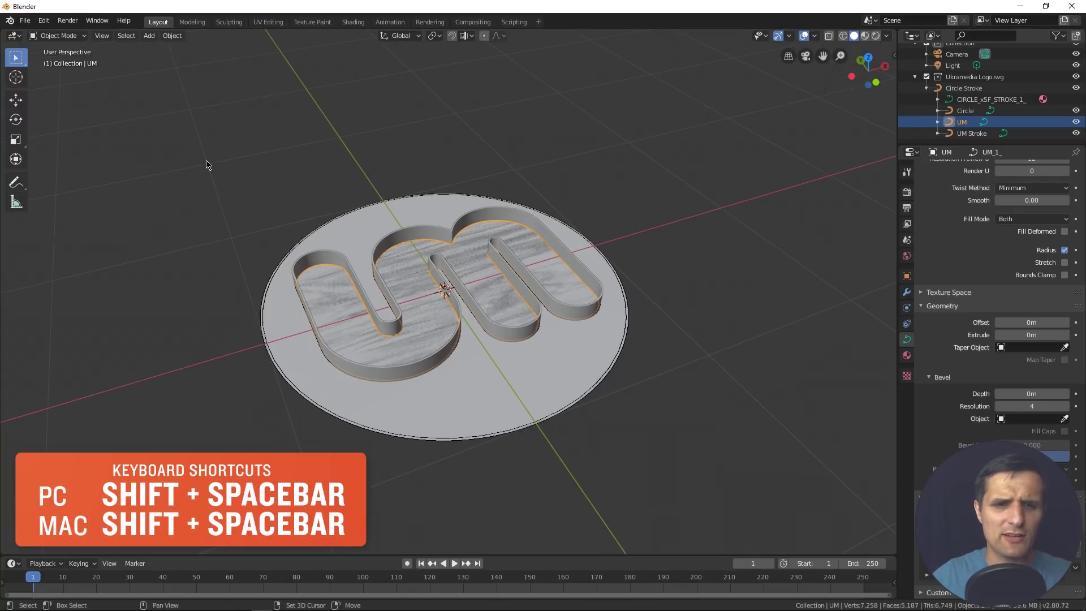
{"action": "key", "text": "shift+space"}
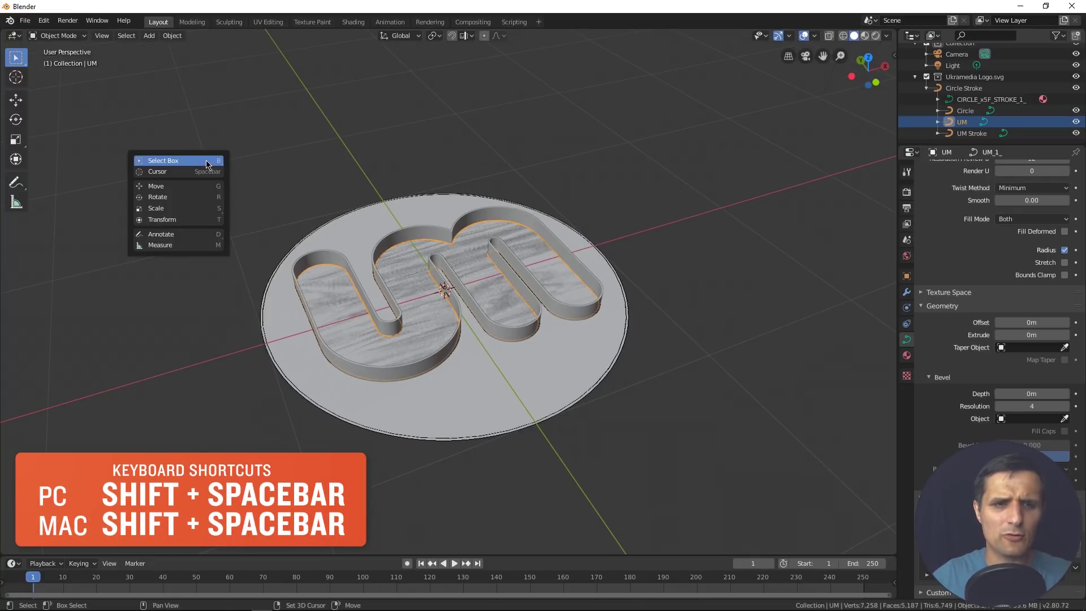
{"action": "left_click", "coordinate": [187, 194]}
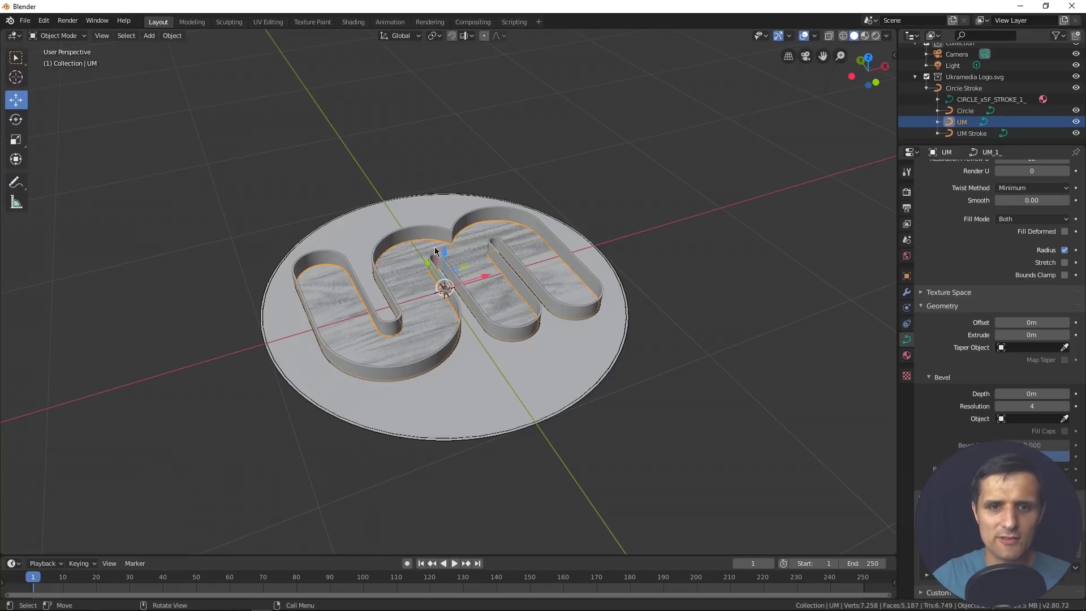
{"action": "left_click_drag", "start_coordinate": [445, 253], "coordinate": [445, 223]}
{"action": "key", "text": "ctrl+z"}
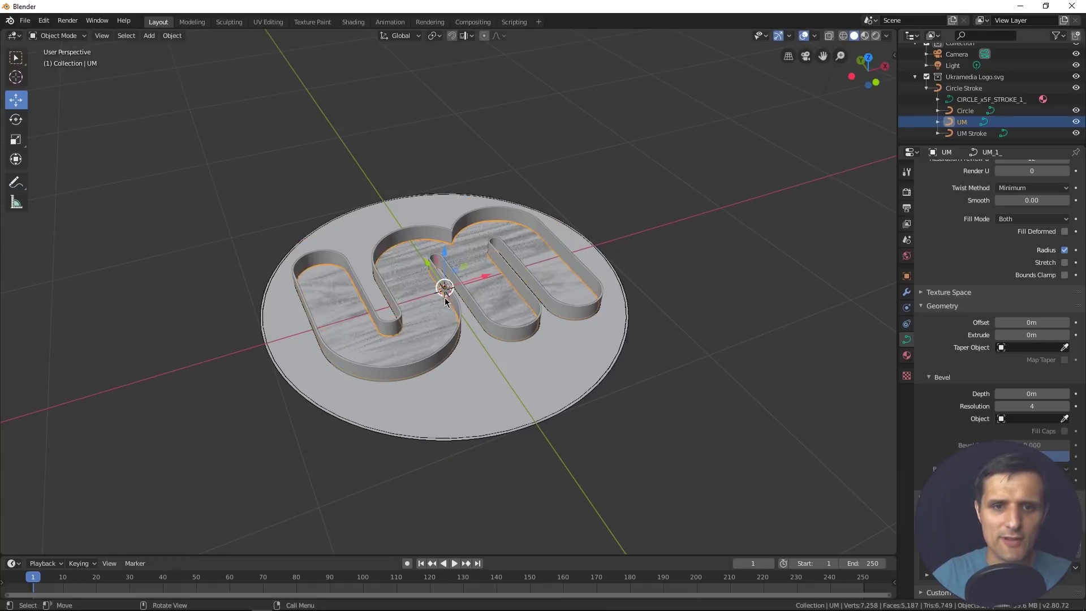
Step: Set the UM curve's preview and render resolution to 30
{"action": "scroll", "coordinate": [455, 310], "scroll_direction": "up", "scroll_amount": 4}
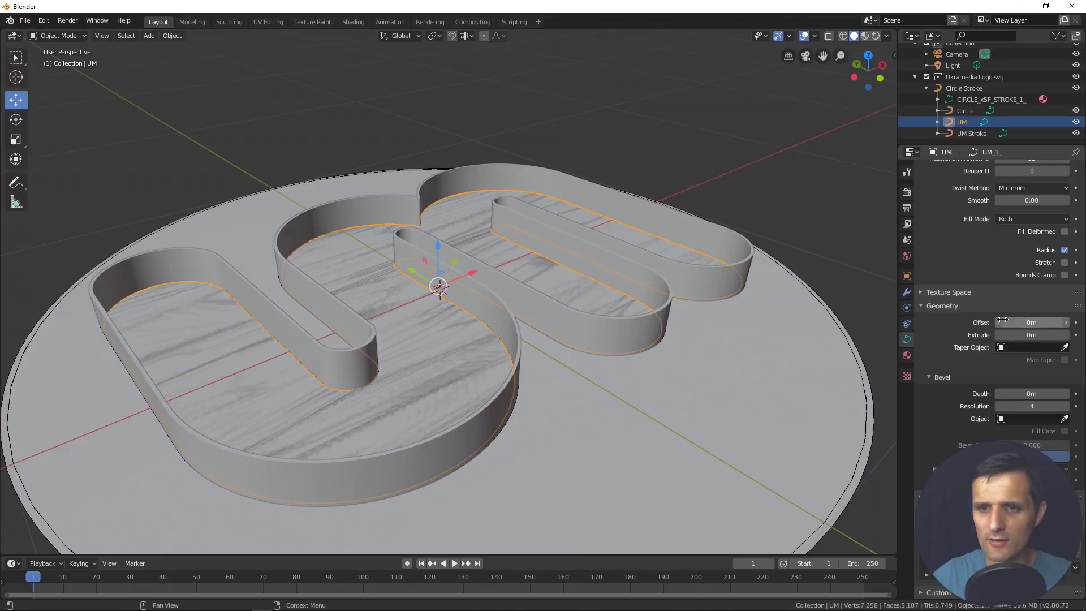
{"action": "scroll", "coordinate": [965, 246], "scroll_direction": "up", "scroll_amount": 3}
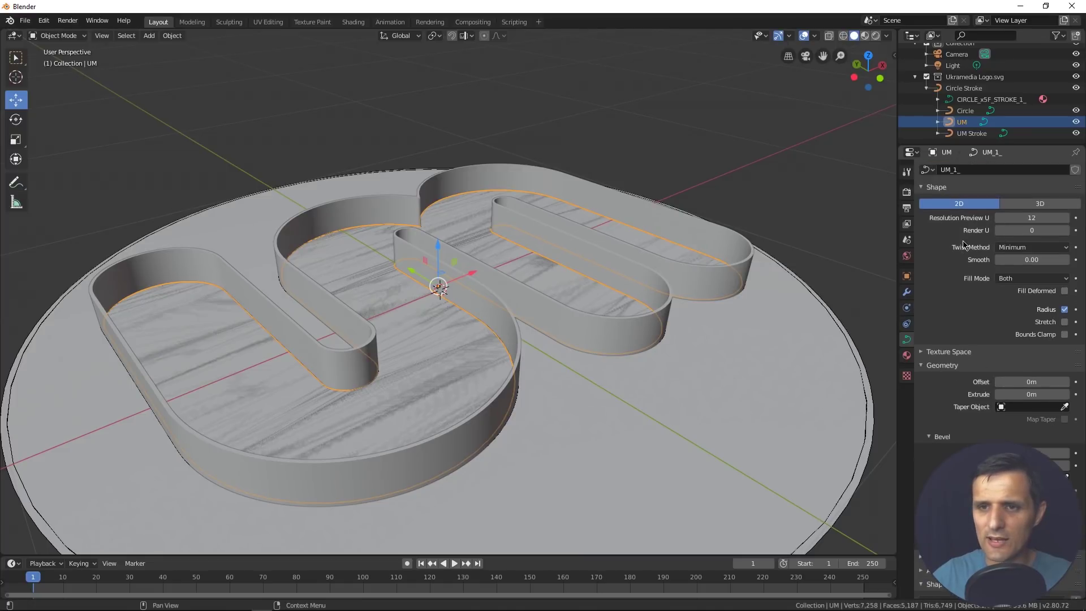
{"action": "left_click", "coordinate": [1040, 219]}
{"action": "key", "text": "Tab"}
{"action": "type", "text": "30"}
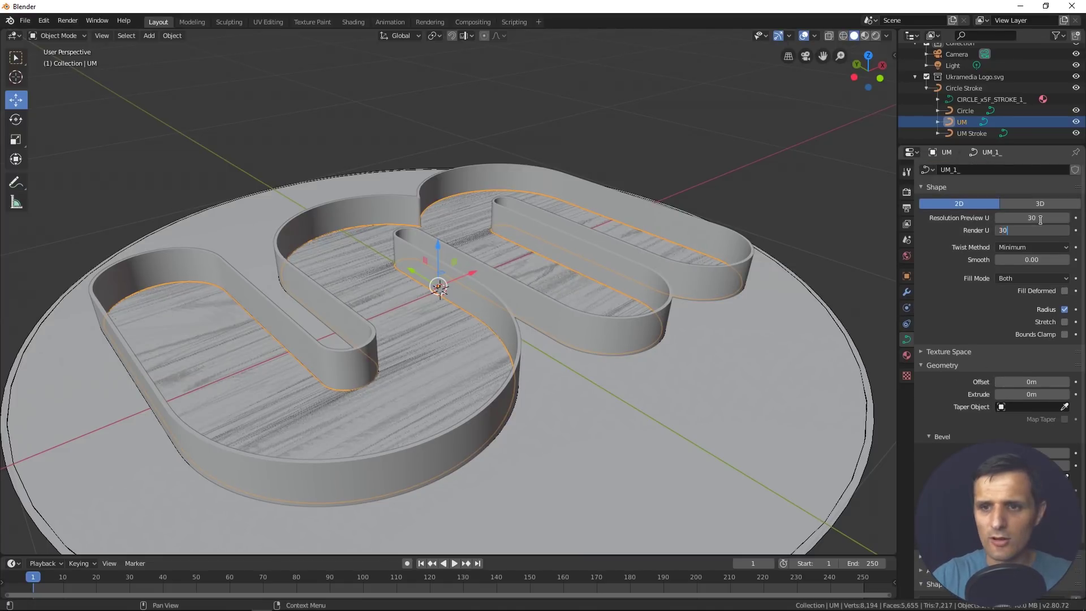
{"action": "key", "text": "Return"}
Step: Extrude the UM curve by 0.1 m and add the UM Stroke curve to the selection
{"action": "scroll", "coordinate": [991, 280], "scroll_direction": "down", "scroll_amount": 3}
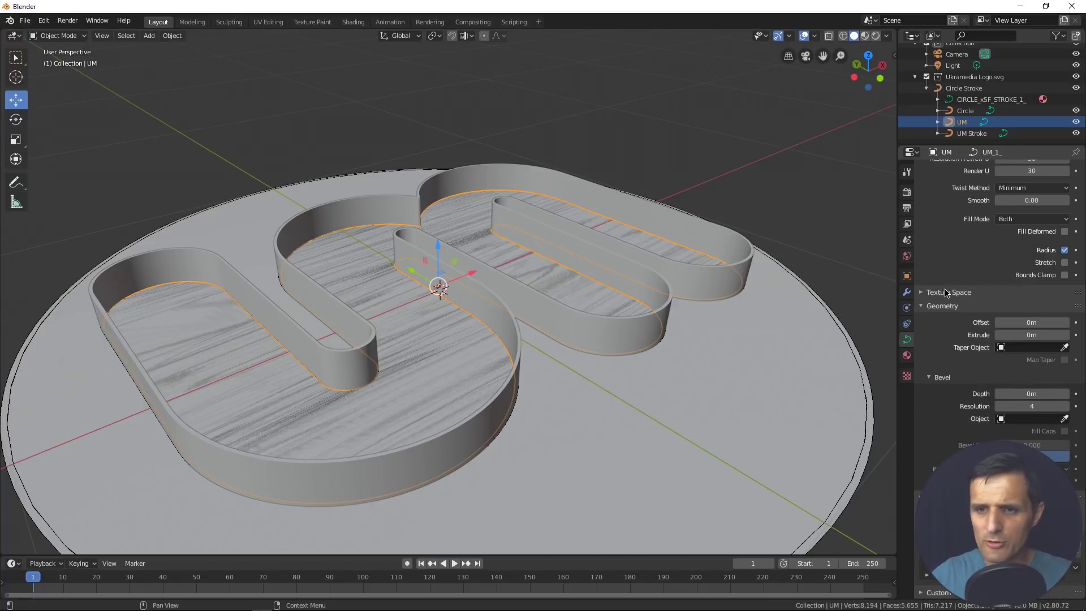
{"action": "left_click", "coordinate": [1011, 333]}
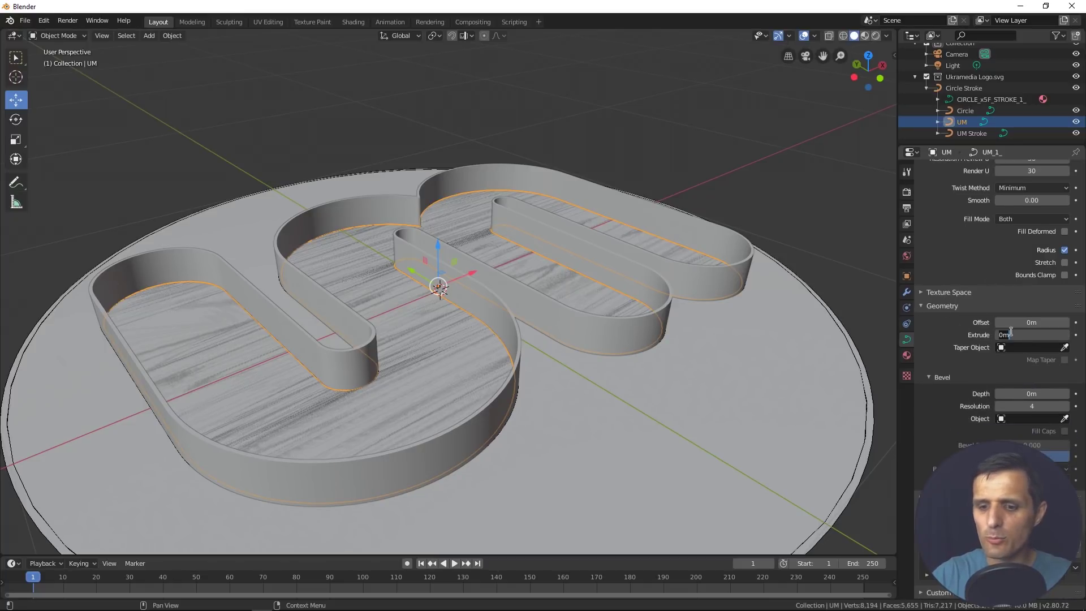
{"action": "type", "text": ".1"}
{"action": "key", "text": "Return"}
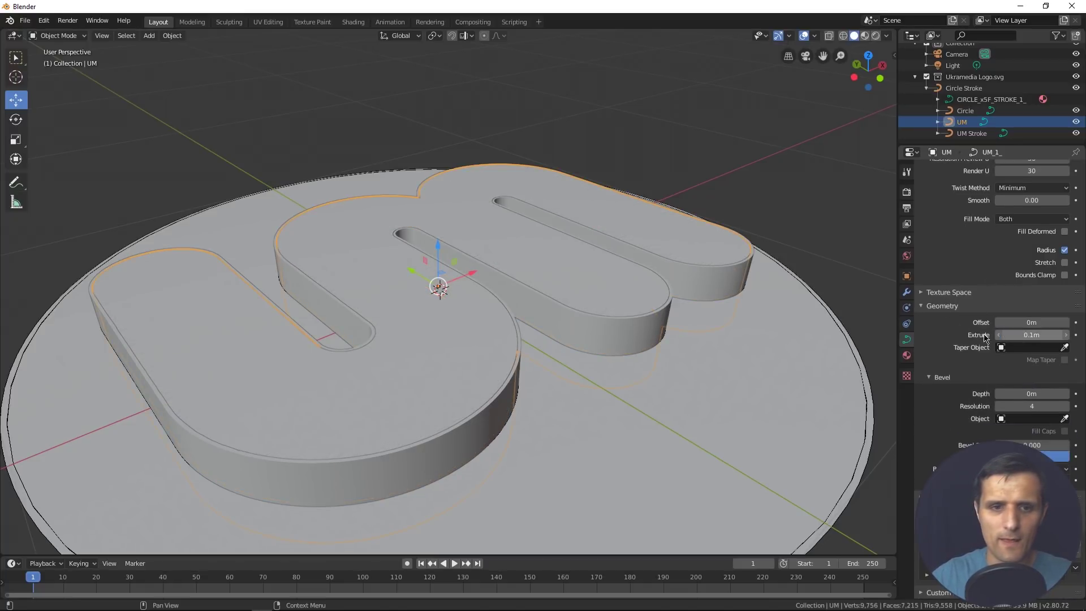
{"action": "middle_click_drag", "start_coordinate": [275, 354], "coordinate": [409, 355]}
{"action": "scroll", "coordinate": [441, 370], "scroll_direction": "down", "scroll_amount": 2}
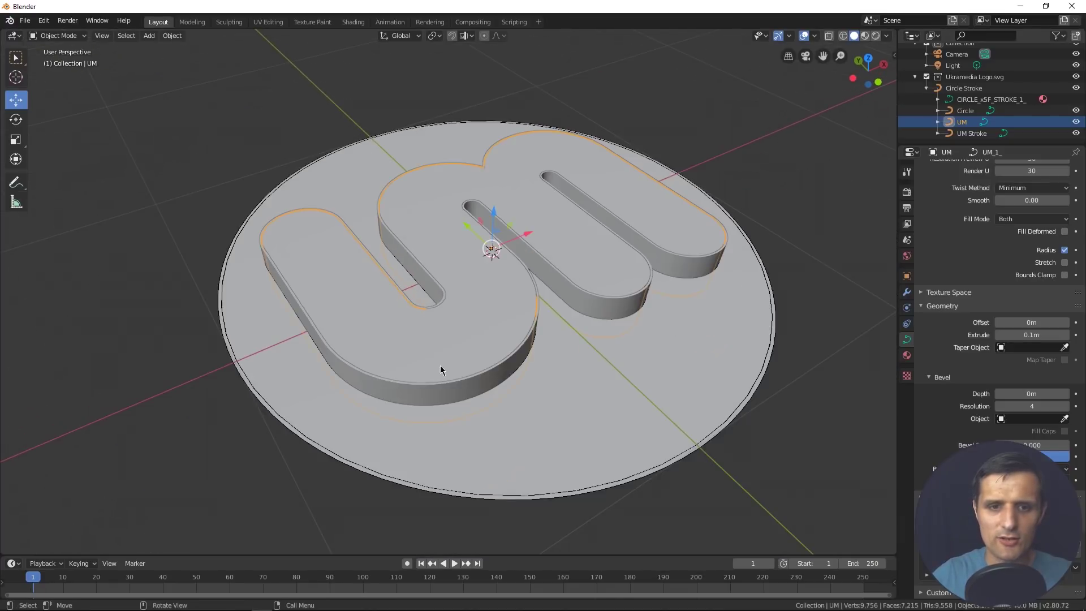
{"action": "left_click", "coordinate": [474, 391], "text": "shift"}
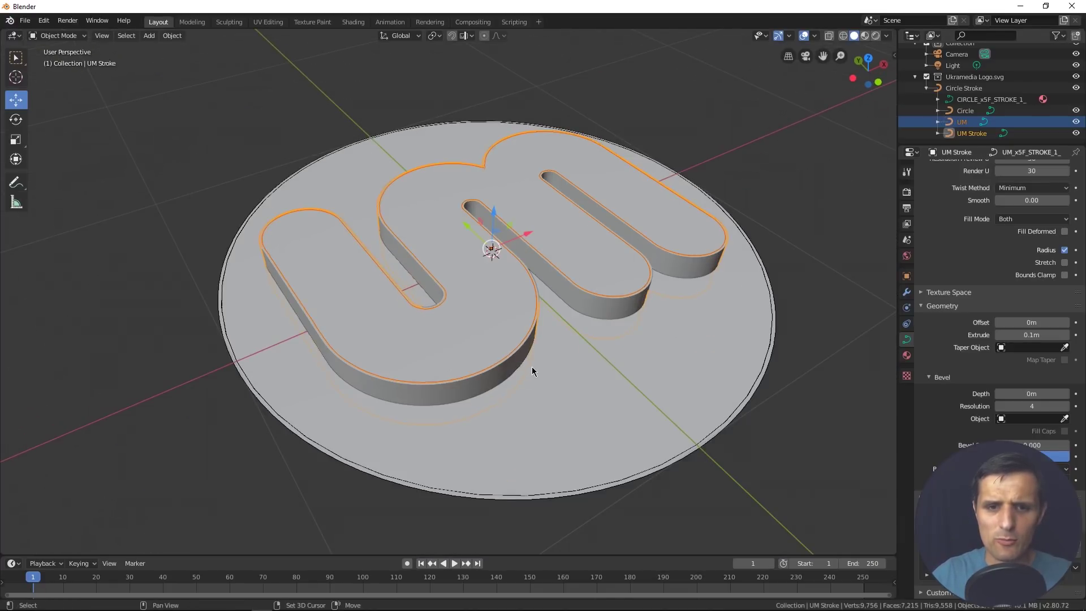
{"action": "middle_click_drag", "start_coordinate": [532, 317], "coordinate": [553, 267]}
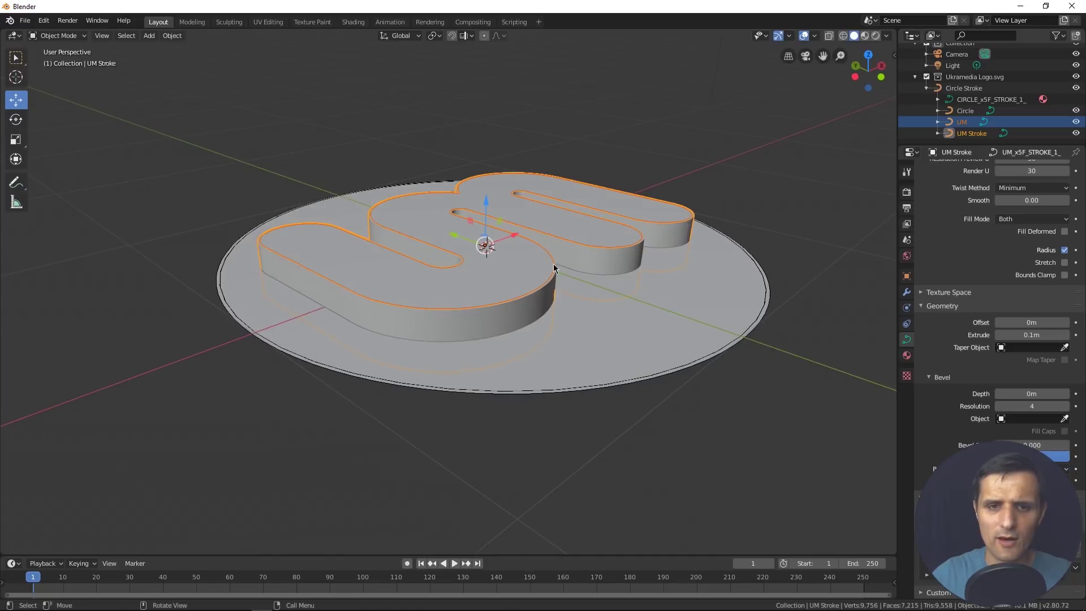
Step: Select only the Circle curve and set its preview and render resolution to 30
{"action": "left_click", "coordinate": [620, 314]}
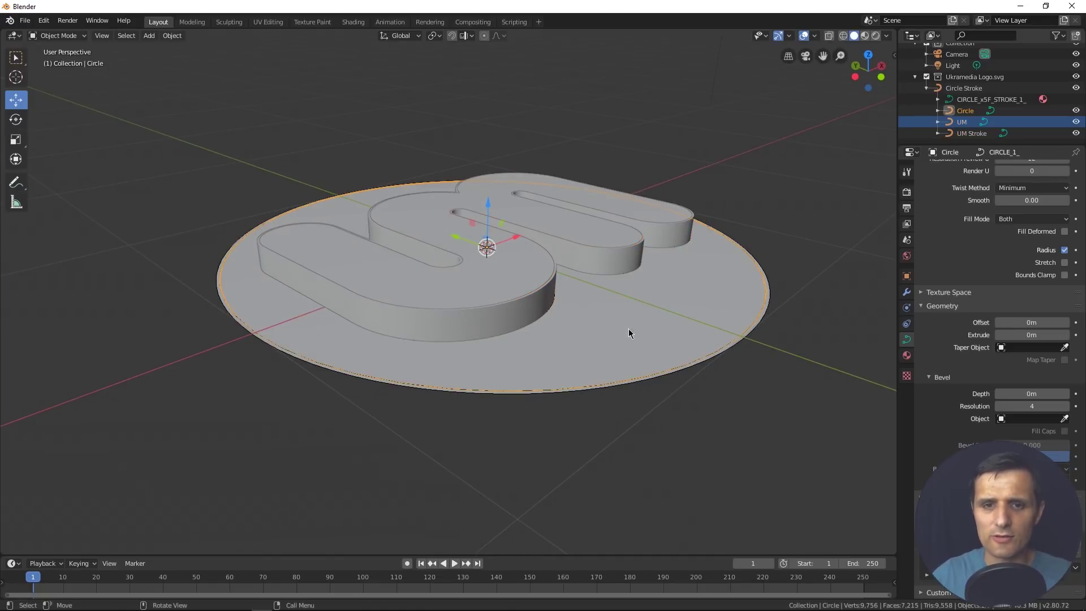
{"action": "middle_click_drag", "start_coordinate": [629, 328], "coordinate": [481, 322]}
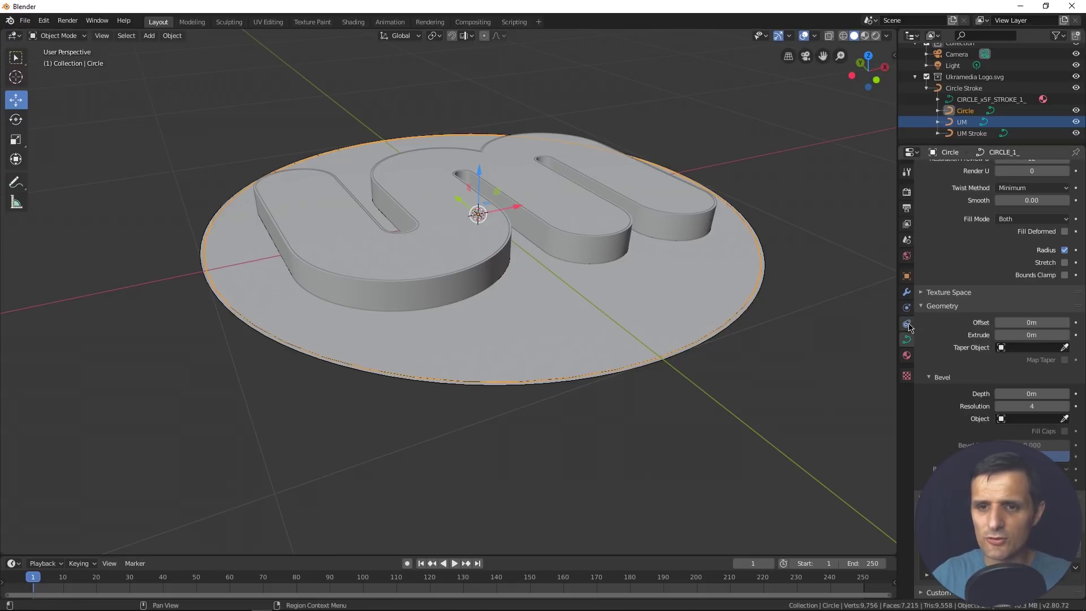
{"action": "scroll", "coordinate": [962, 283], "scroll_direction": "up", "scroll_amount": 3}
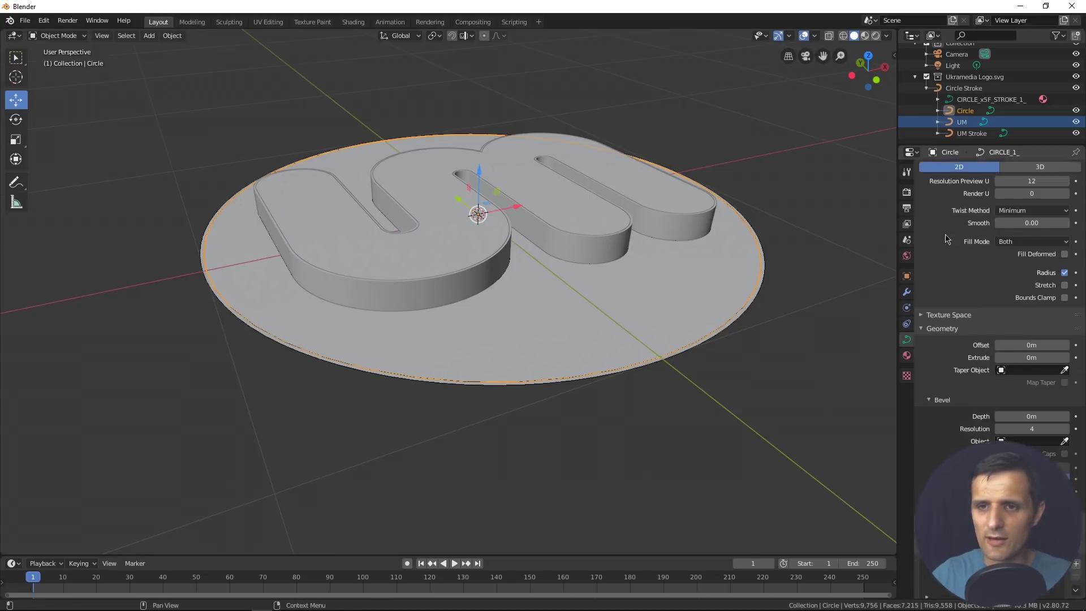
{"action": "left_click", "coordinate": [1017, 217]}
{"action": "type", "text": "30"}
{"action": "key", "text": "Tab"}
{"action": "type", "text": "30"}
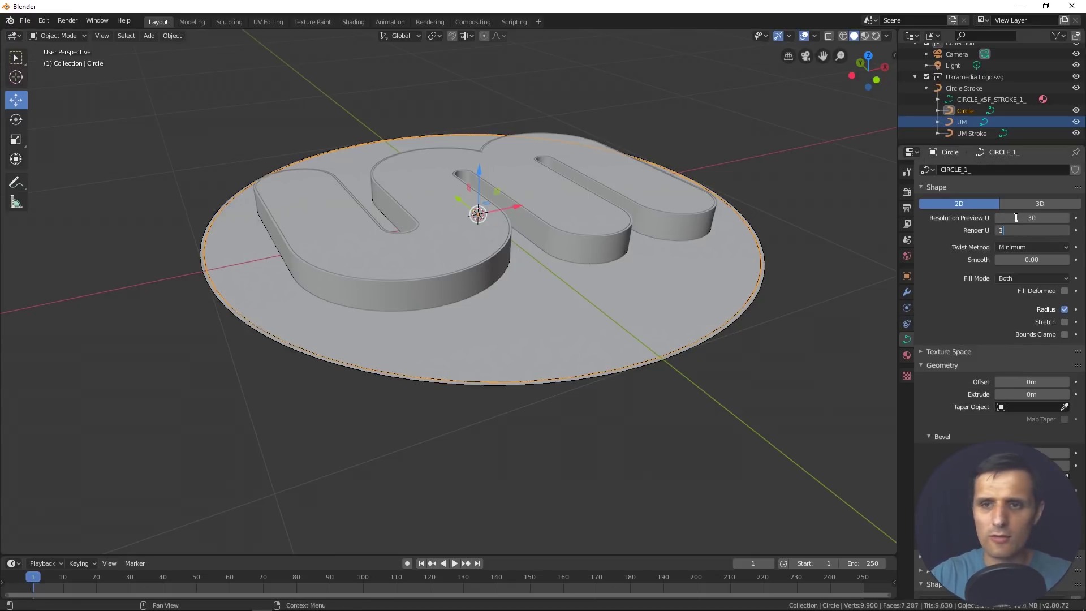
{"action": "key", "text": "Return"}
Step: Extrude the Circle curve by 0.1 m
{"action": "scroll", "coordinate": [956, 291], "scroll_direction": "down", "scroll_amount": 3}
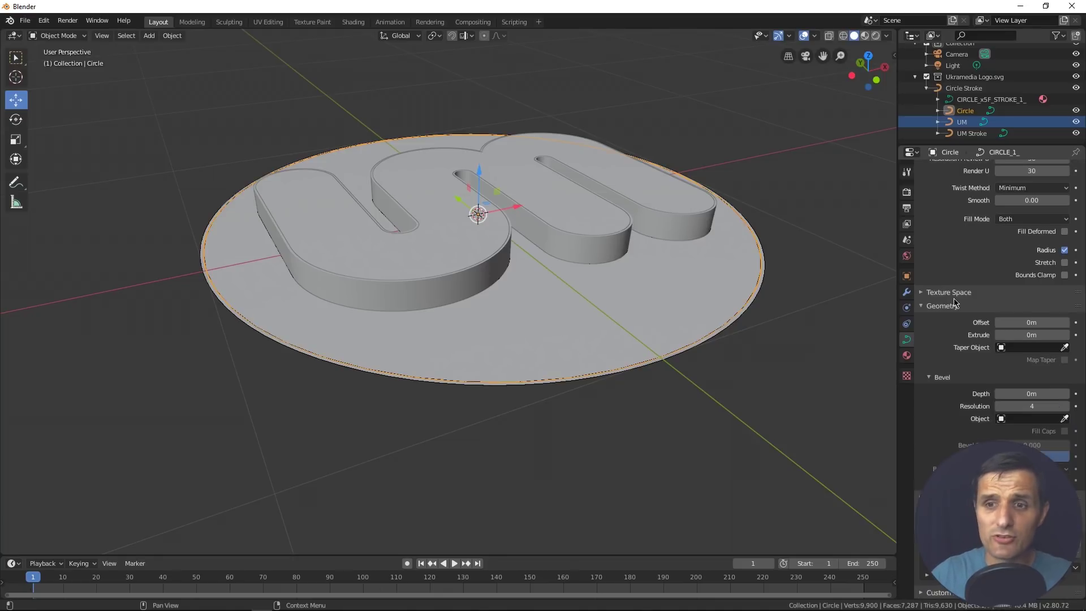
{"action": "left_click", "coordinate": [1012, 334]}
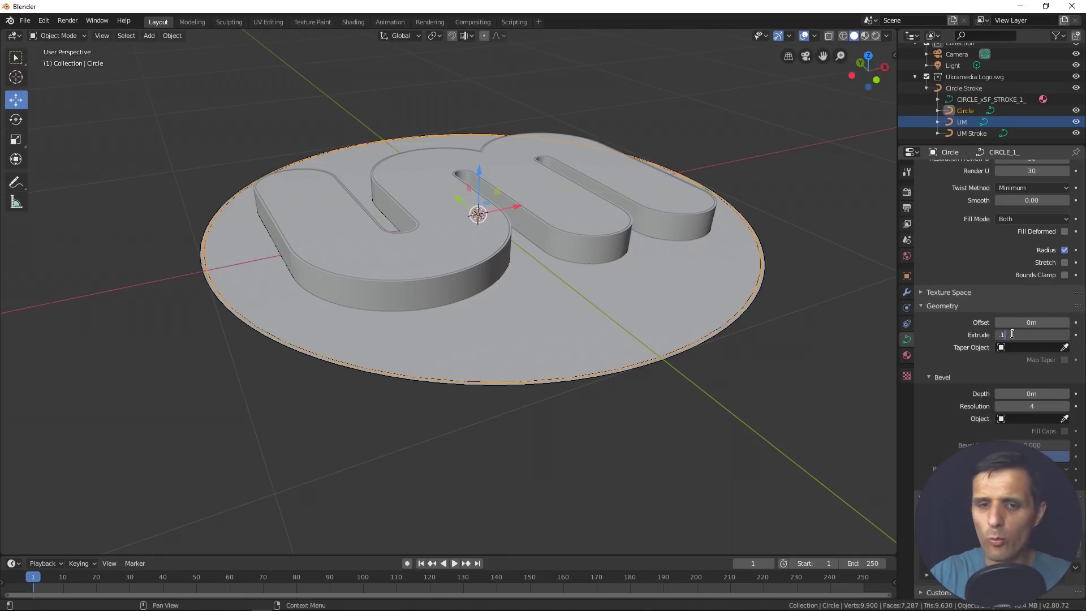
{"action": "type", "text": ".1"}
{"action": "key", "text": "Return"}
Step: Select the Circle Stroke curve and set its preview and render resolution to 30
{"action": "left_click", "coordinate": [636, 366]}
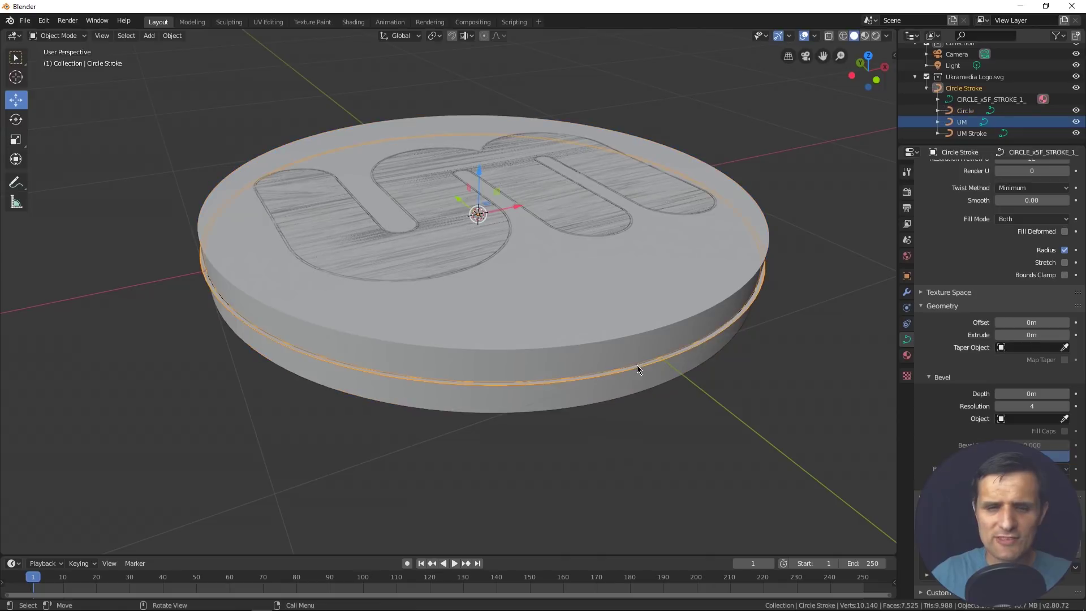
{"action": "left_click", "coordinate": [906, 346]}
{"action": "left_click", "coordinate": [1027, 220]}
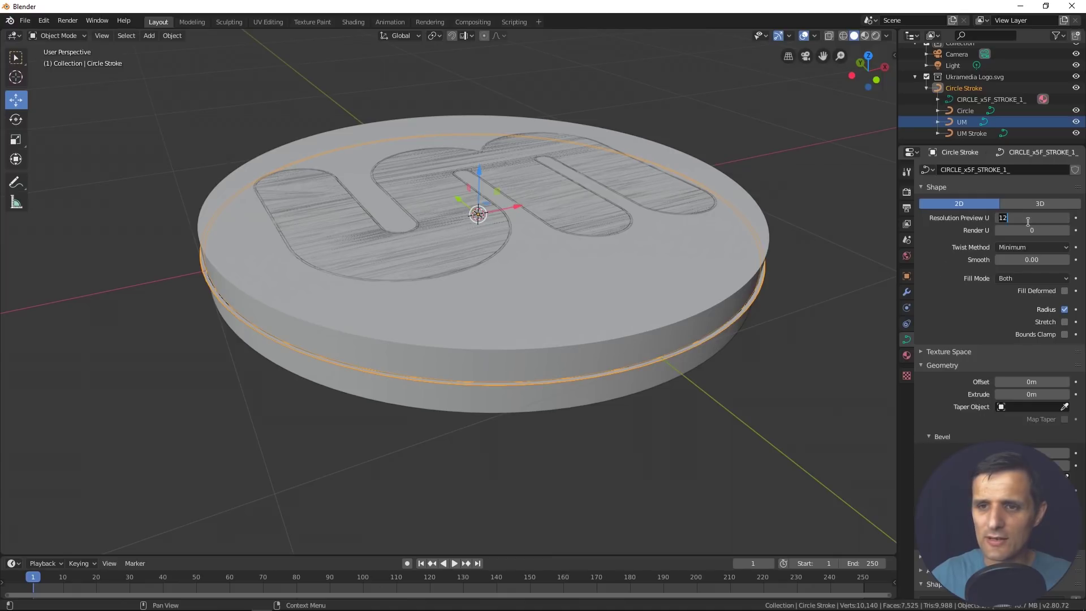
{"action": "key", "text": "Tab"}
{"action": "type", "text": "30"}
{"action": "key", "text": "Return"}
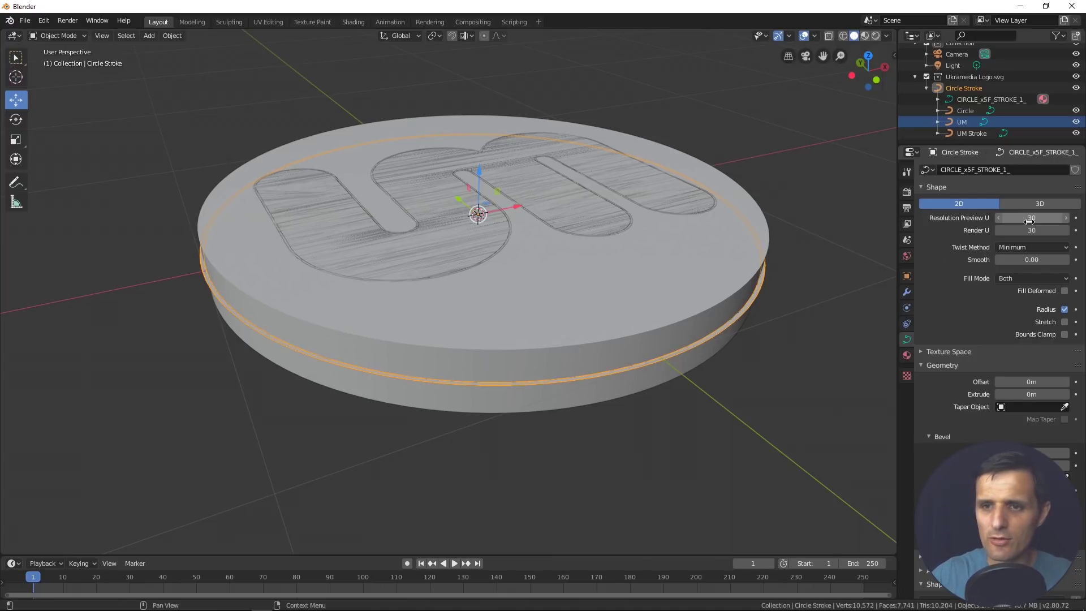
Step: Extrude the Circle Stroke curve by 0.1 m and select the UM and UM Stroke curves together
{"action": "scroll", "coordinate": [949, 257], "scroll_direction": "down", "scroll_amount": 2}
{"action": "scroll", "coordinate": [955, 268], "scroll_direction": "down", "scroll_amount": 1}
{"action": "left_click", "coordinate": [1029, 333]}
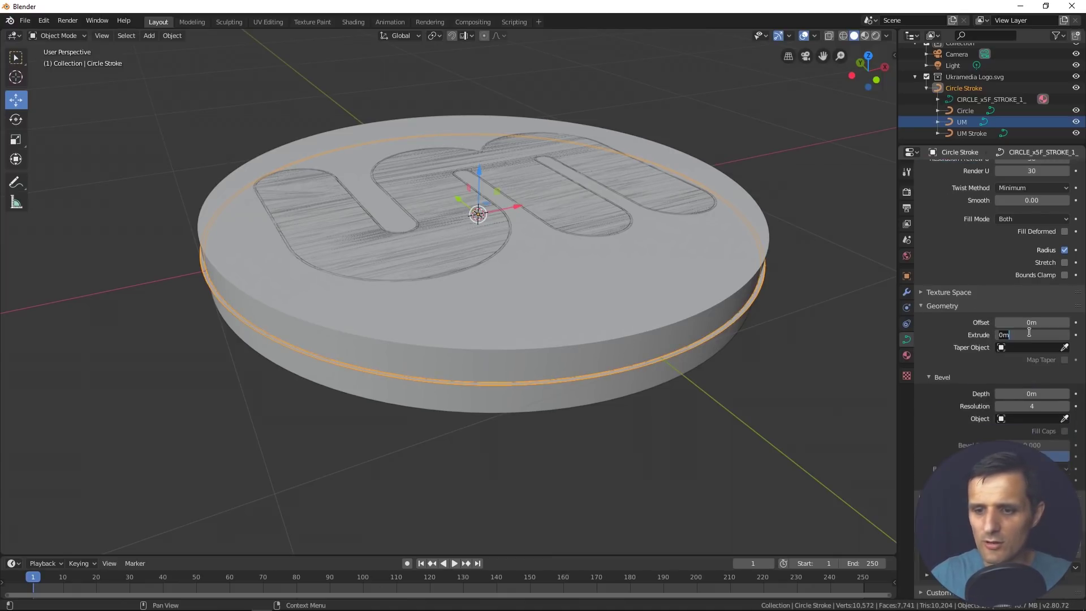
{"action": "type", "text": ".1"}
{"action": "key", "text": "Return"}
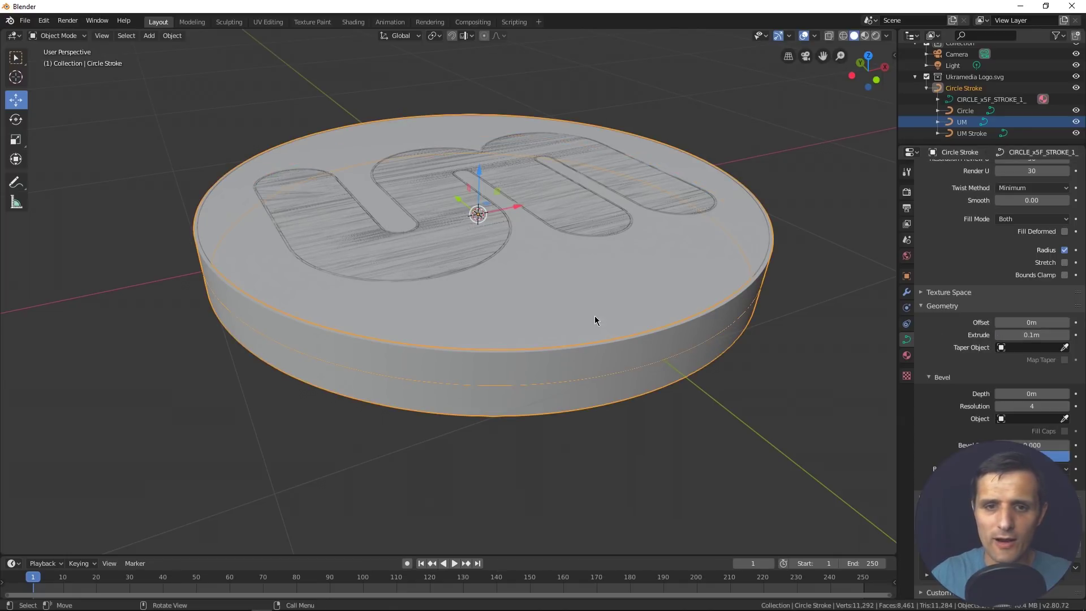
{"action": "mouse_move", "coordinate": [549, 355]}
{"action": "middle_mouse_down"}
{"action": "mouse_move", "coordinate": [528, 379]}
{"action": "mouse_move", "coordinate": [594, 334]}
{"action": "middle_mouse_up"}
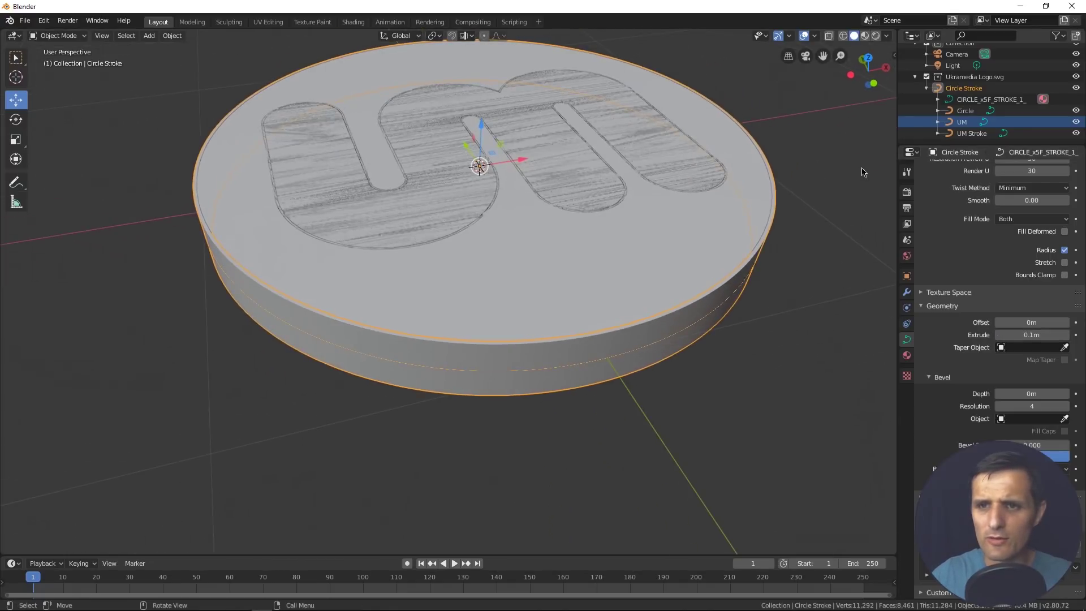
{"action": "left_click", "coordinate": [972, 134], "text": "ctrl"}
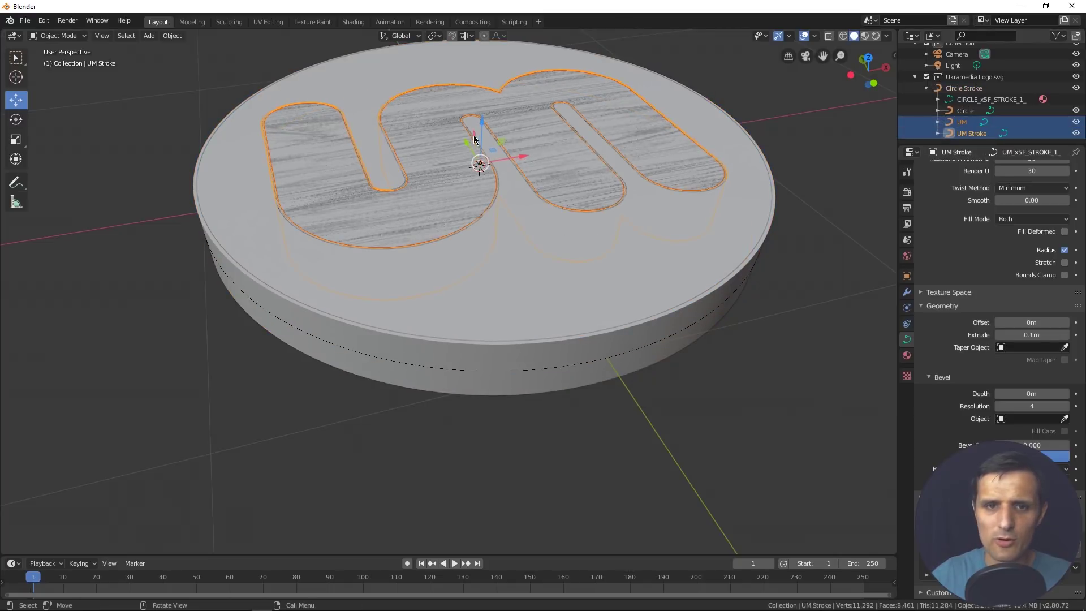
{"action": "key", "text": "g"}
{"action": "key", "text": "z"}
{"action": "left_click_drag", "start_coordinate": [488, 87], "coordinate": [488, 87]}
{"action": "key", "text": "ctrl+z"}
Step: Raise the selected UM and UM Stroke curves along the global Z axis by exactly 0.1 m
{"action": "middle_click_drag", "start_coordinate": [501, 237], "coordinate": [526, 230]}
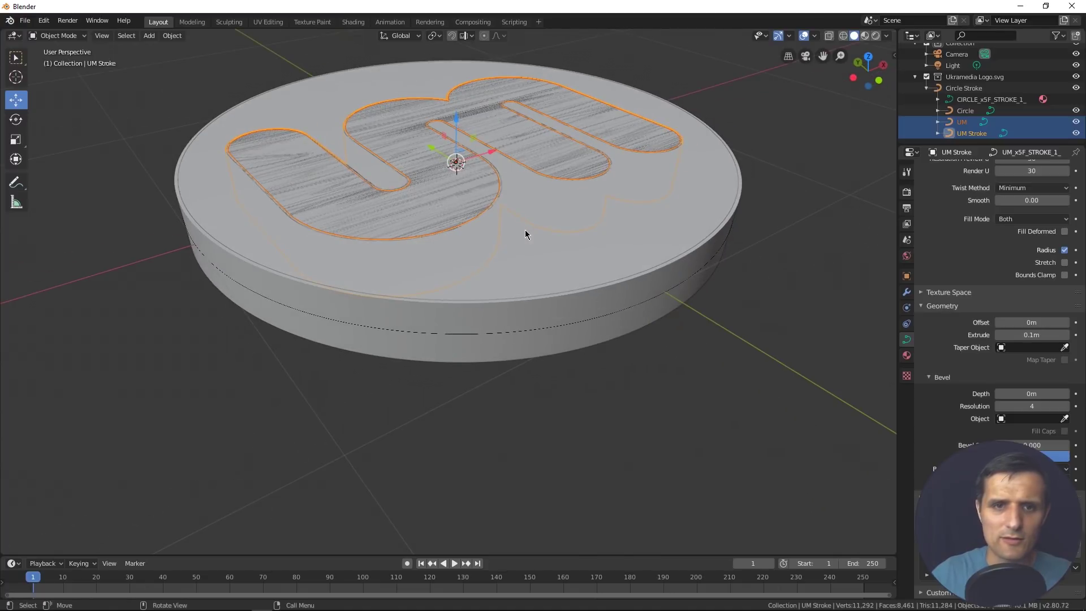
{"action": "left_click_drag", "start_coordinate": [460, 122], "coordinate": [457, 93]}
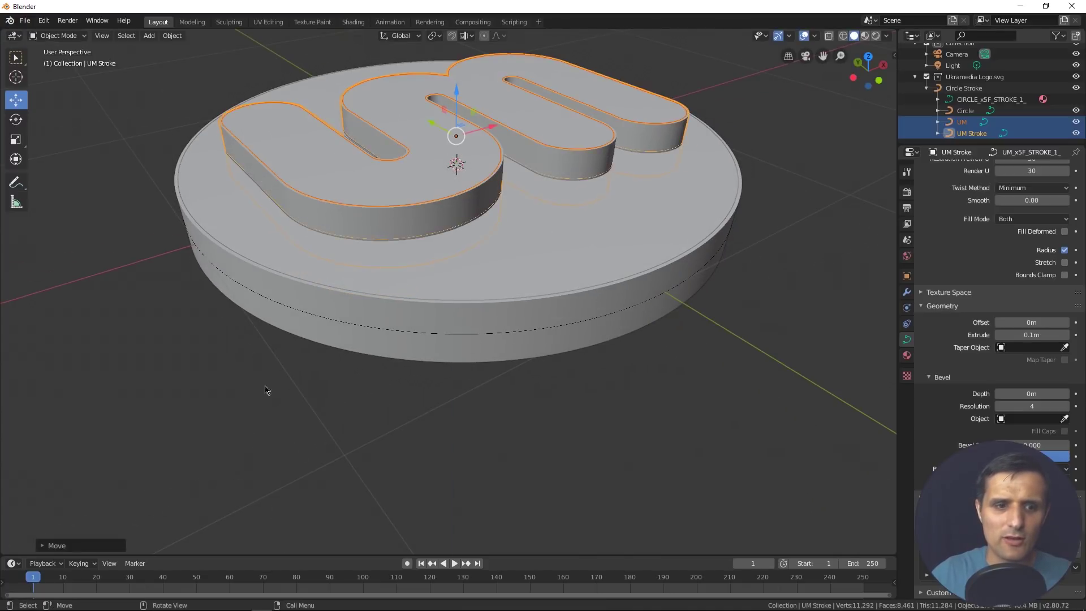
{"action": "left_click", "coordinate": [45, 546]}
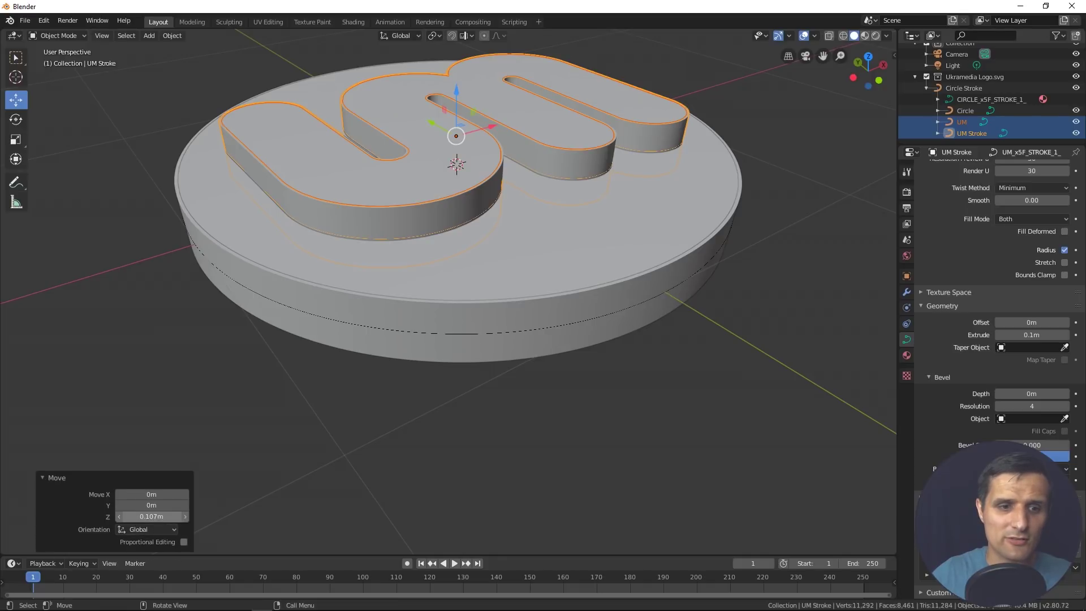
{"action": "left_click", "coordinate": [169, 517]}
{"action": "type", "text": "."}
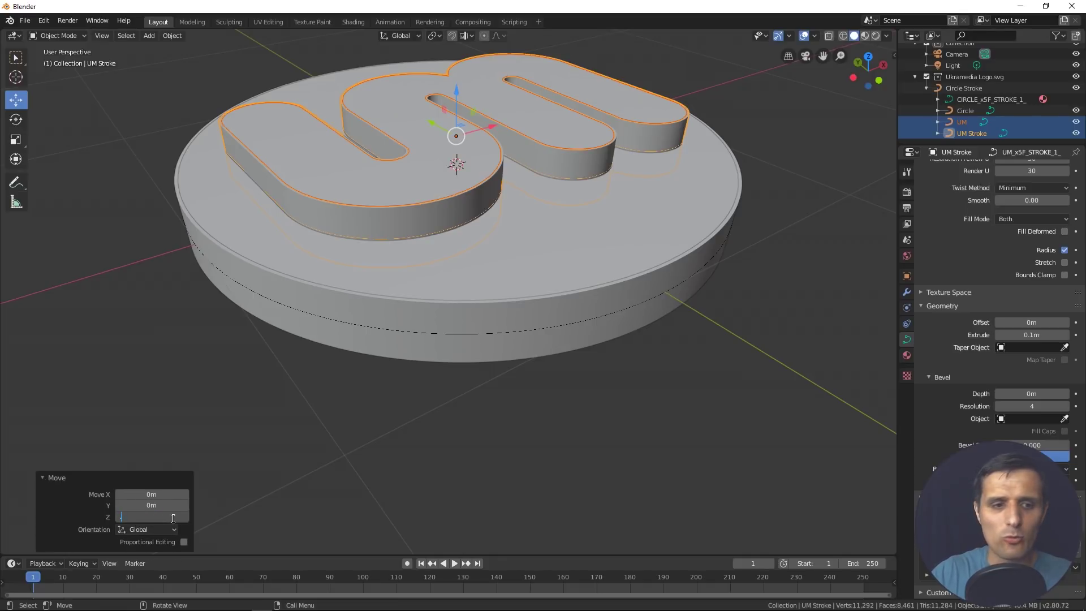
{"action": "type", "text": "1"}
{"action": "key", "text": "Return"}
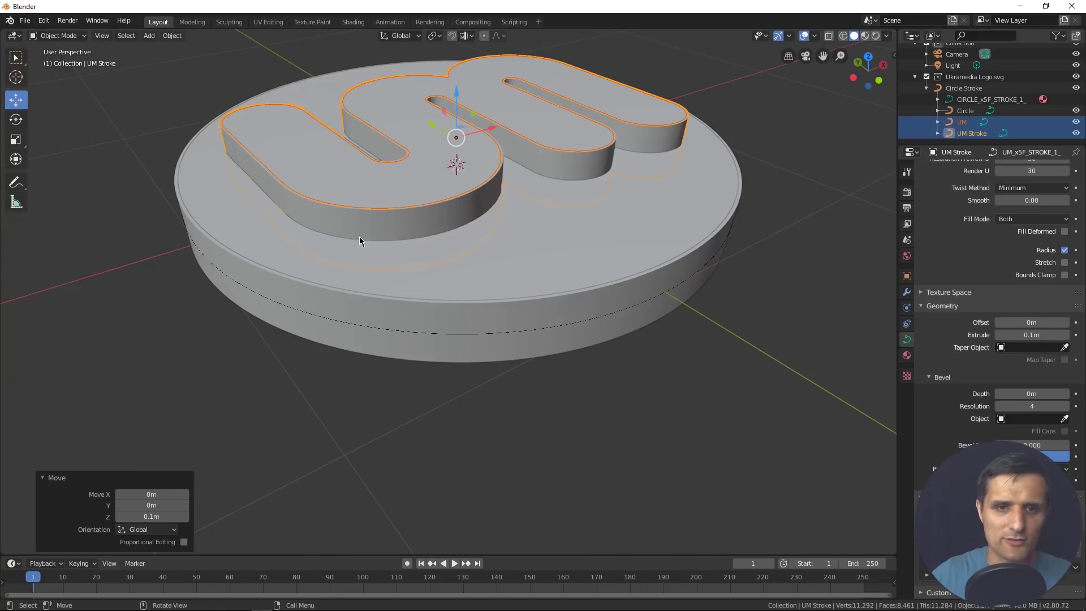
{"action": "middle_click_drag", "start_coordinate": [362, 240], "coordinate": [394, 238]}
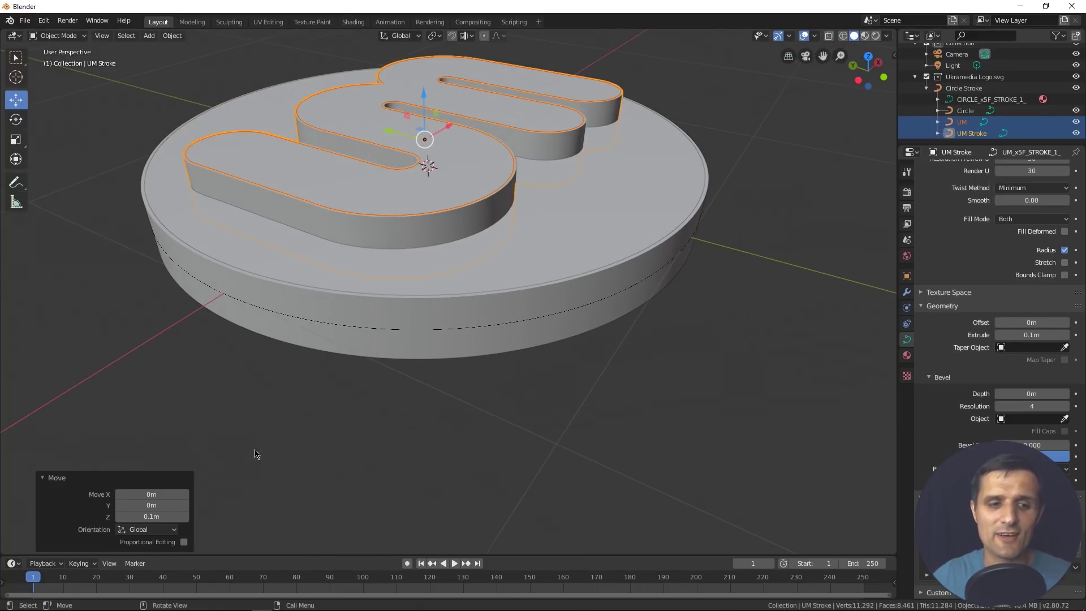
{"action": "left_click", "coordinate": [151, 530]}
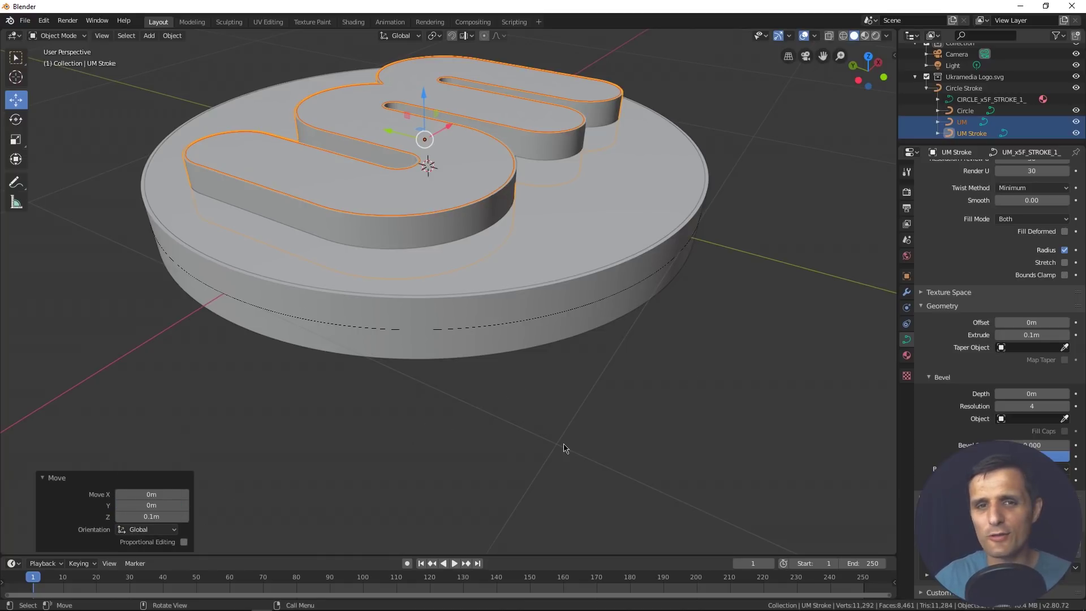
Step: Select only the UM Stroke curve along the edge of the raised letters
{"action": "middle_click_drag", "start_coordinate": [558, 370], "coordinate": [496, 388]}
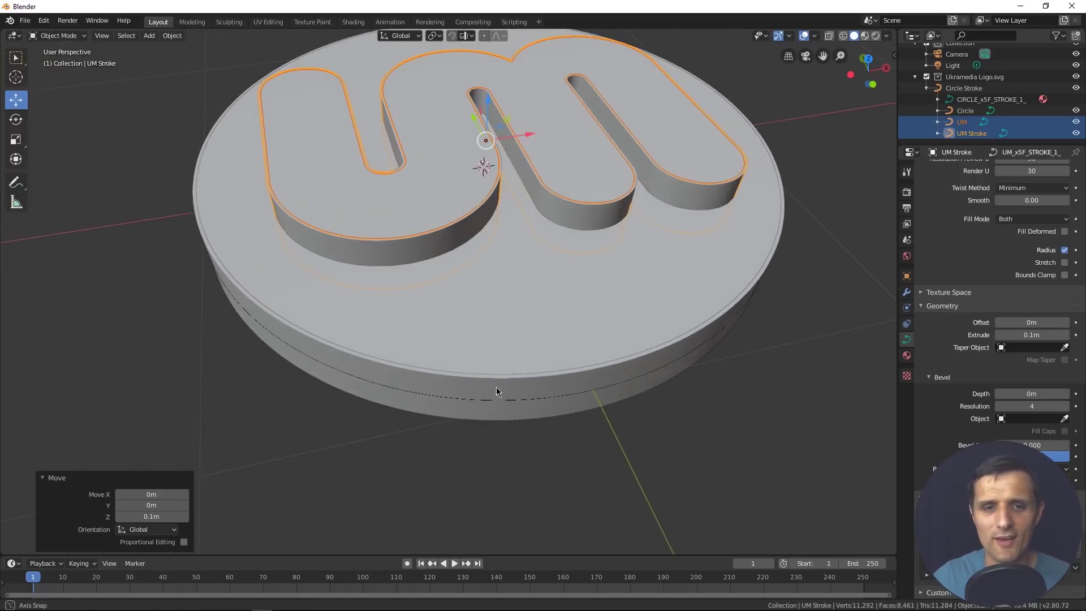
{"action": "scroll", "coordinate": [497, 388], "scroll_direction": "down", "scroll_amount": 2}
{"action": "mouse_move", "coordinate": [496, 347]}
{"action": "middle_mouse_down"}
{"action": "mouse_move", "coordinate": [467, 379]}
{"action": "mouse_move", "coordinate": [507, 346]}
{"action": "mouse_move", "coordinate": [537, 368]}
{"action": "mouse_move", "coordinate": [485, 371]}
{"action": "mouse_move", "coordinate": [505, 339]}
{"action": "mouse_move", "coordinate": [500, 383]}
{"action": "middle_mouse_up"}
{"action": "left_click", "coordinate": [508, 346]}
{"action": "scroll", "coordinate": [505, 338], "scroll_direction": "up", "scroll_amount": 3}
{"action": "left_click", "coordinate": [404, 373]}
{"action": "scroll", "coordinate": [390, 390], "scroll_direction": "down", "scroll_amount": 2}
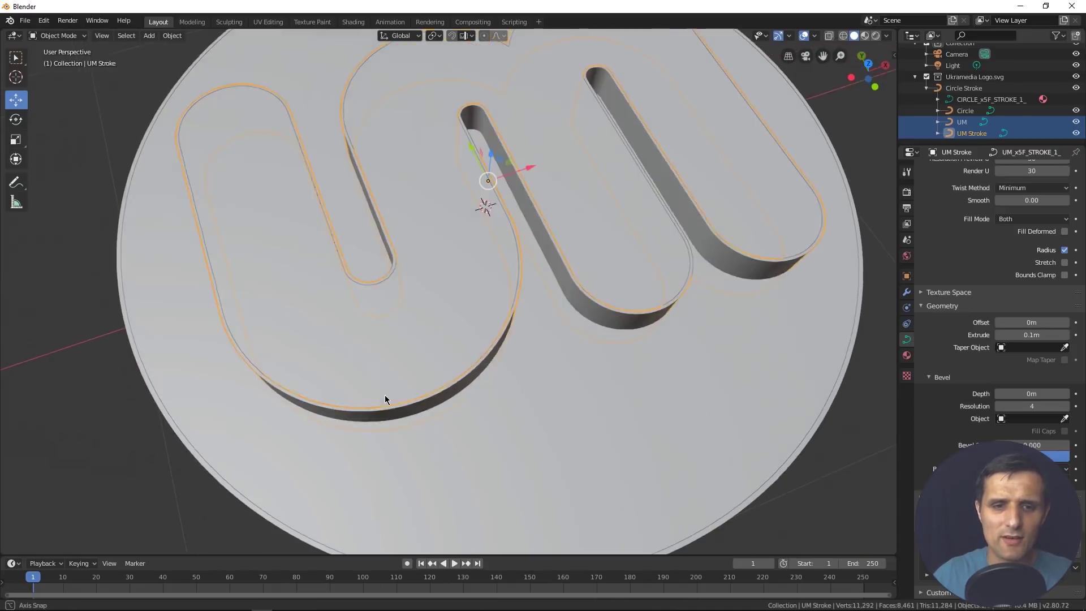
{"action": "middle_click_drag", "start_coordinate": [385, 396], "coordinate": [410, 347]}
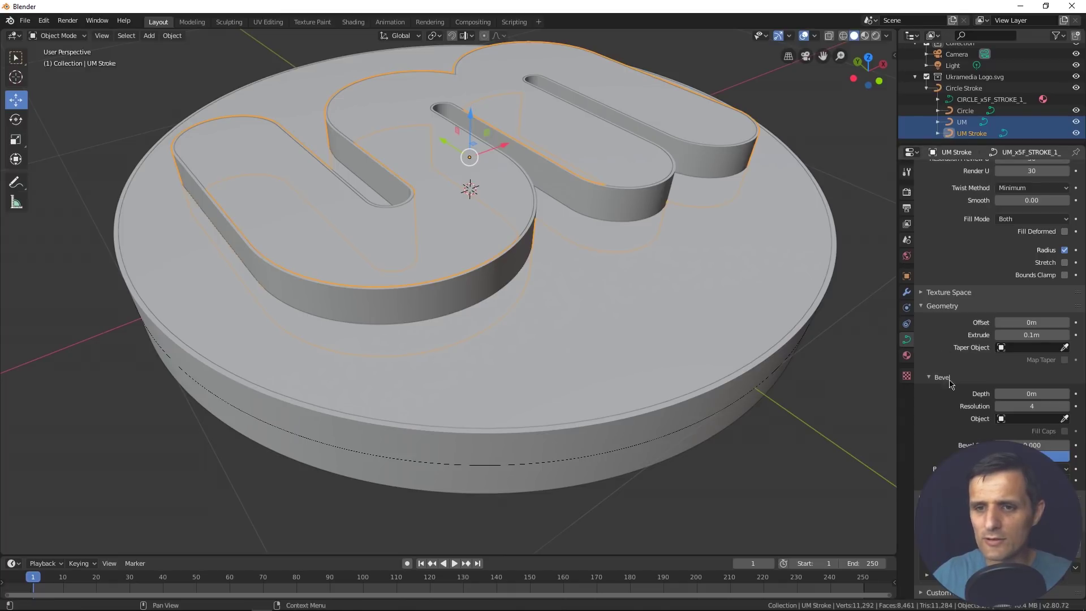
Step: Bevel the UM Stroke curve with a resolution of 5 and a depth of 0.01 m
{"action": "left_click", "coordinate": [1067, 406]}
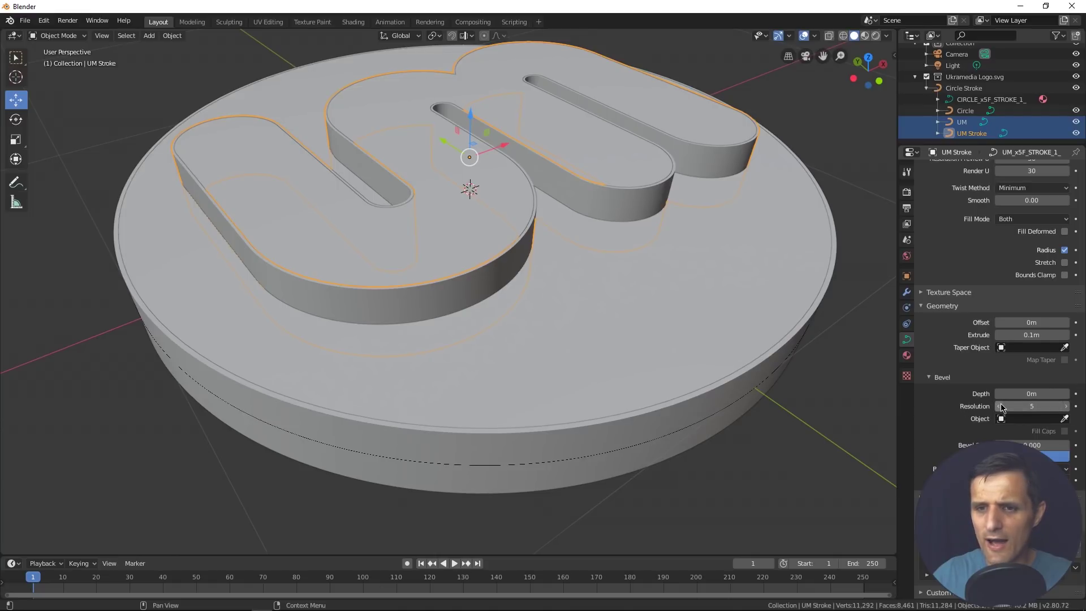
{"action": "left_click", "coordinate": [1033, 394]}
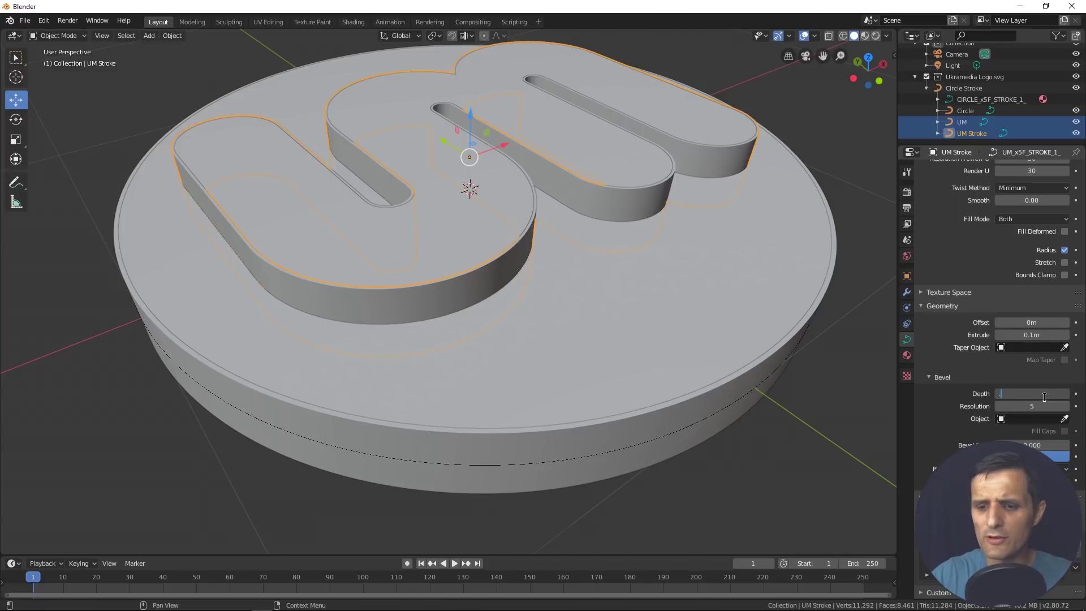
{"action": "type", "text": ".01"}
{"action": "key", "text": "Return"}
{"action": "middle_click_drag", "start_coordinate": [363, 300], "coordinate": [331, 327]}
{"action": "scroll", "coordinate": [371, 368], "scroll_direction": "up", "scroll_amount": 1}
{"action": "middle_click_drag", "start_coordinate": [383, 376], "coordinate": [471, 326], "text": "shift"}
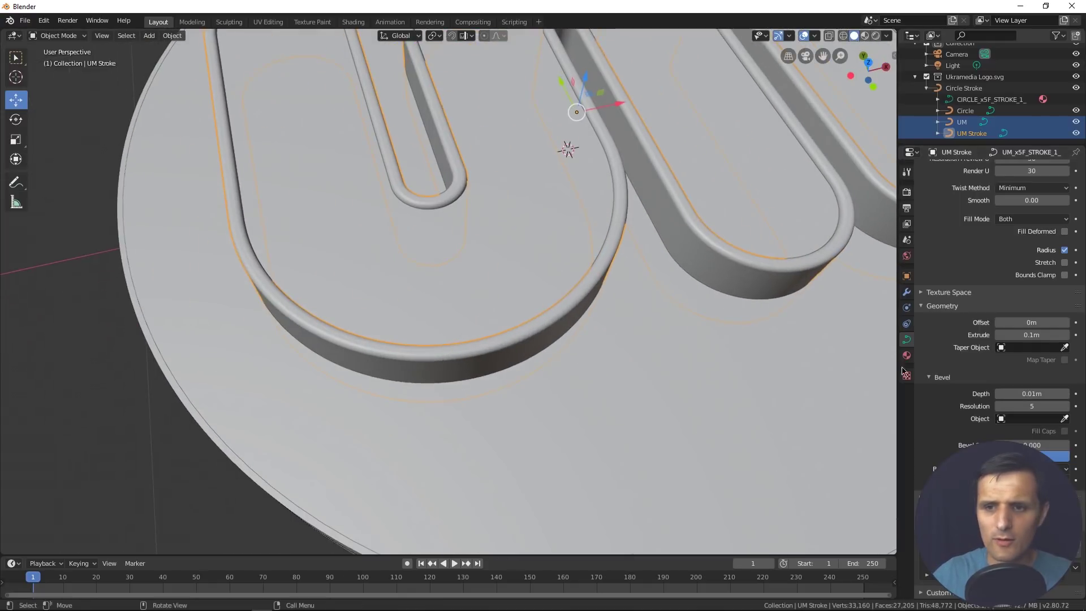
Step: Reduce the UM Stroke curve's bevel depth to 0.005 m
{"action": "left_click", "coordinate": [1036, 391]}
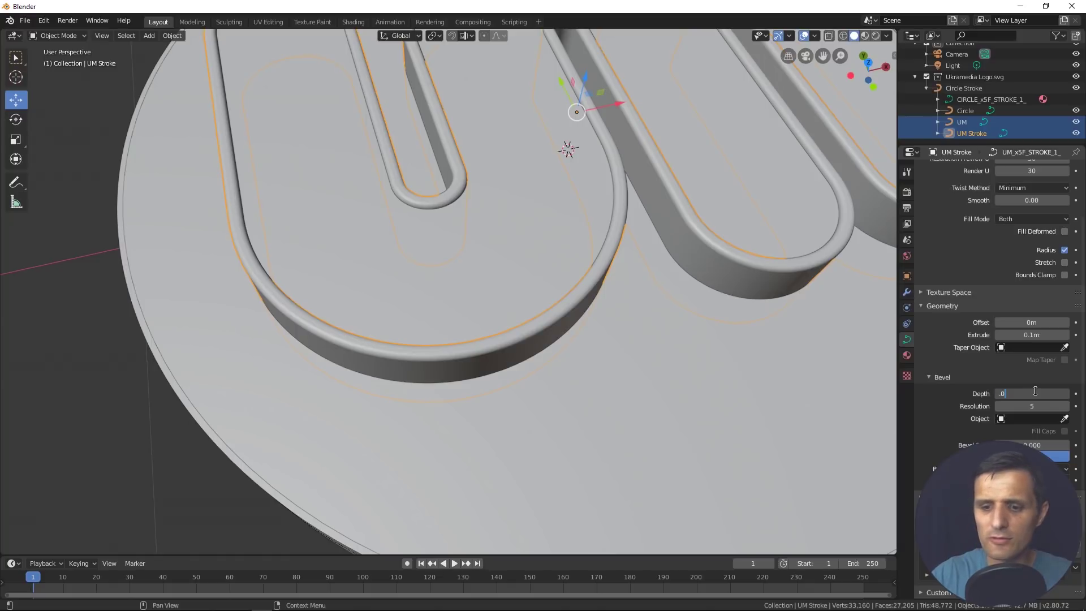
{"action": "type", "text": ".005"}
{"action": "key", "text": "Return"}
Step: Select the UM curve and bevel it with a resolution of 5 and a depth of 0.02 m
{"action": "mouse_move", "coordinate": [526, 373]}
{"action": "middle_mouse_down"}
{"action": "mouse_move", "coordinate": [600, 324]}
{"action": "mouse_move", "coordinate": [490, 342]}
{"action": "mouse_move", "coordinate": [511, 306]}
{"action": "mouse_move", "coordinate": [500, 361]}
{"action": "mouse_move", "coordinate": [536, 306]}
{"action": "mouse_move", "coordinate": [522, 339]}
{"action": "mouse_move", "coordinate": [535, 307]}
{"action": "mouse_move", "coordinate": [531, 270]}
{"action": "middle_mouse_up"}
{"action": "left_click", "coordinate": [503, 242]}
{"action": "scroll", "coordinate": [503, 243], "scroll_direction": "down", "scroll_amount": 5}
{"action": "scroll", "coordinate": [543, 271], "scroll_direction": "up", "scroll_amount": 3}
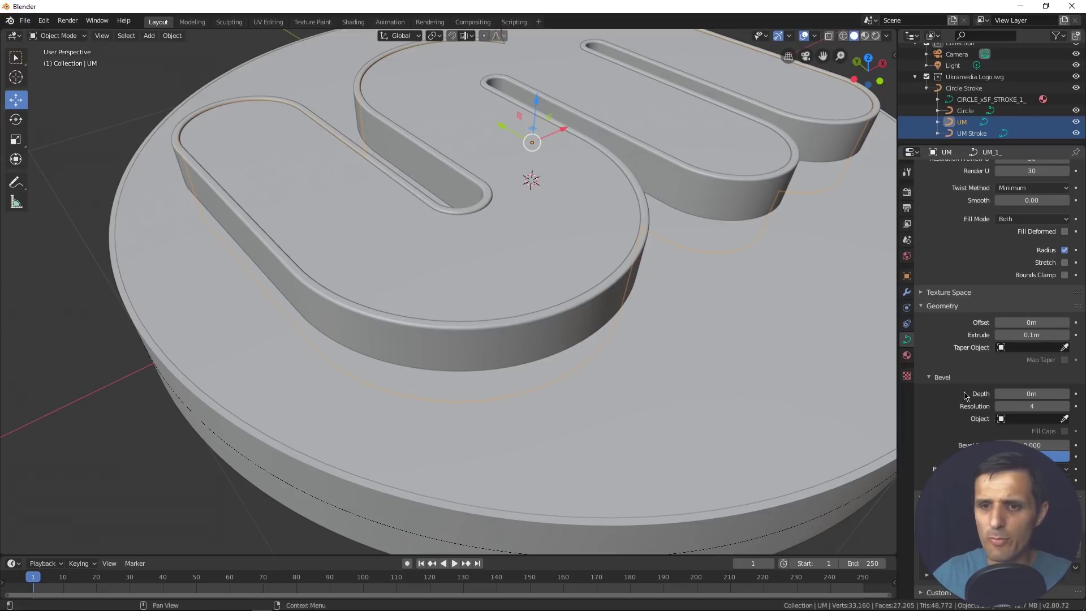
{"action": "left_click", "coordinate": [1067, 406]}
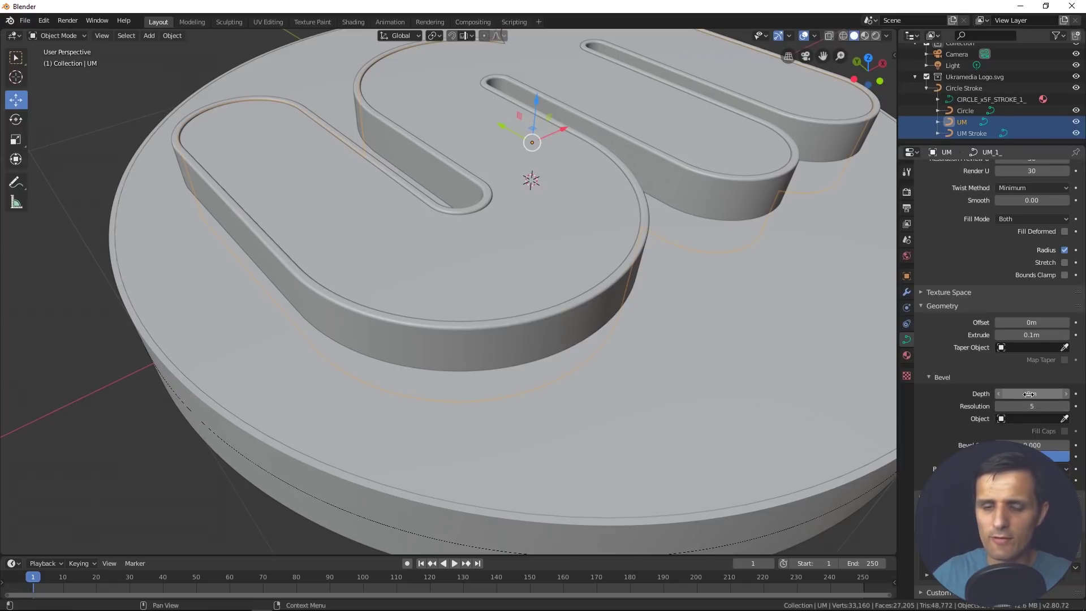
{"action": "left_click", "coordinate": [1029, 394]}
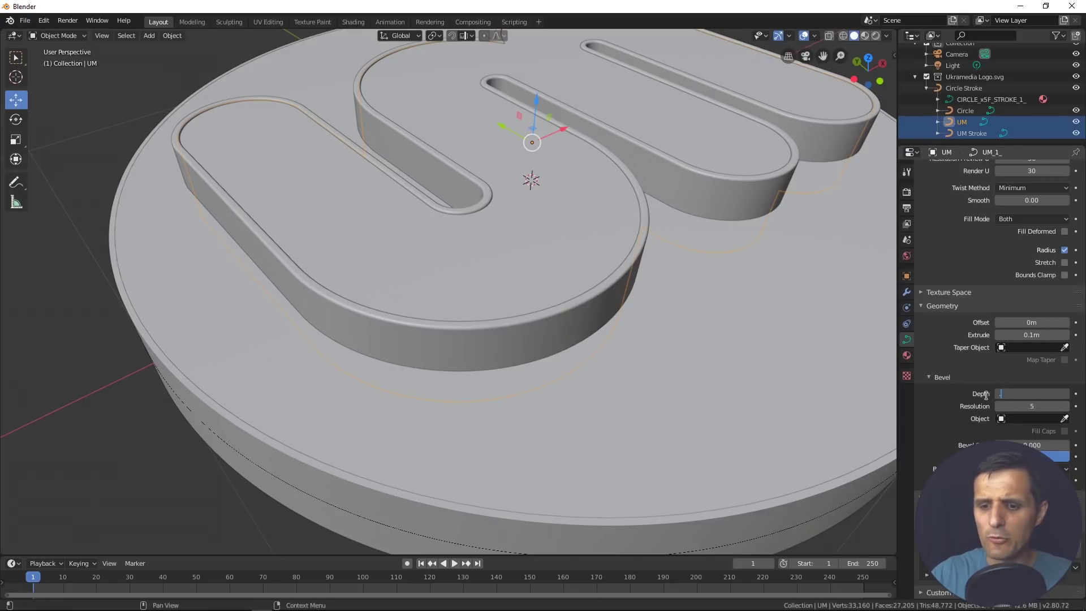
{"action": "type", "text": ".02"}
{"action": "key", "text": "Return"}
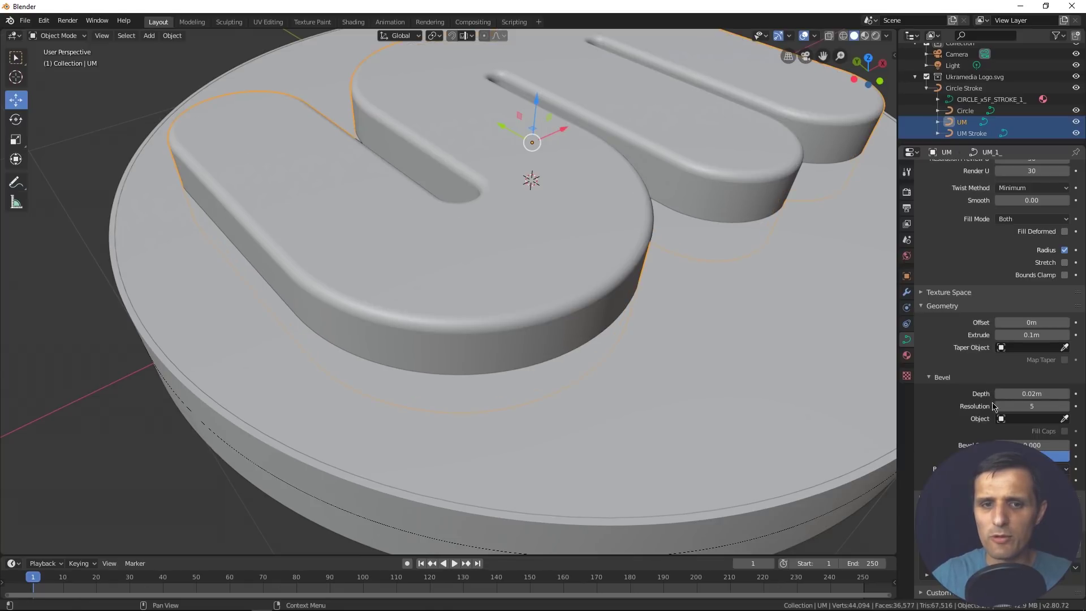
Step: Offset the UM curve inward to fit inside its stroke, trying -0.03 m and refining to -0.02 m in top view
{"action": "mouse_move", "coordinate": [475, 362]}
{"action": "middle_mouse_down"}
{"action": "mouse_move", "coordinate": [456, 364]}
{"action": "mouse_move", "coordinate": [497, 354]}
{"action": "mouse_move", "coordinate": [481, 347]}
{"action": "middle_mouse_up"}
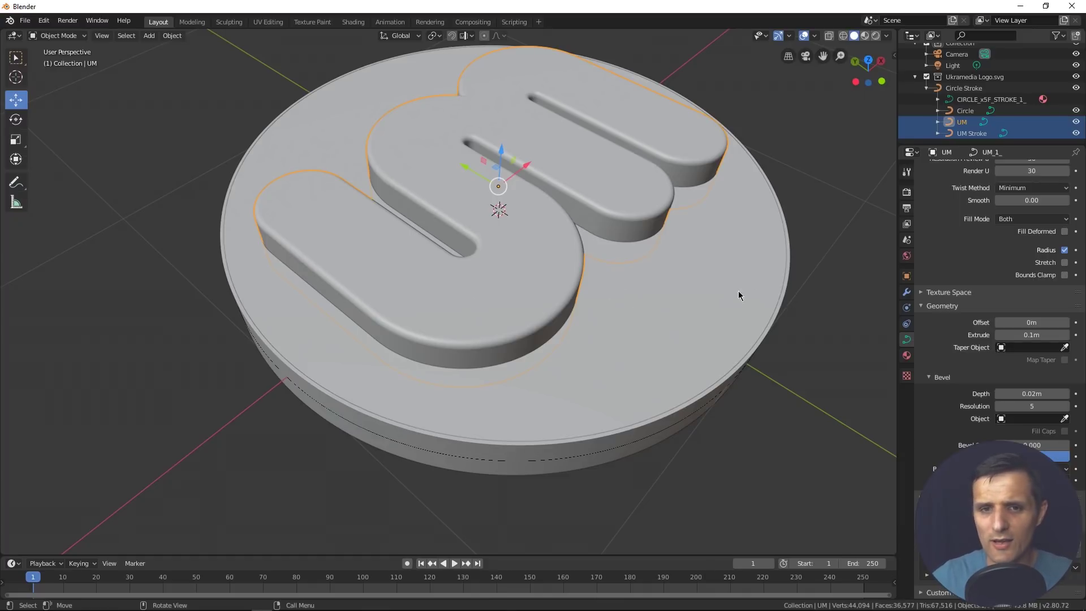
{"action": "middle_click_drag", "start_coordinate": [467, 341], "coordinate": [494, 325]}
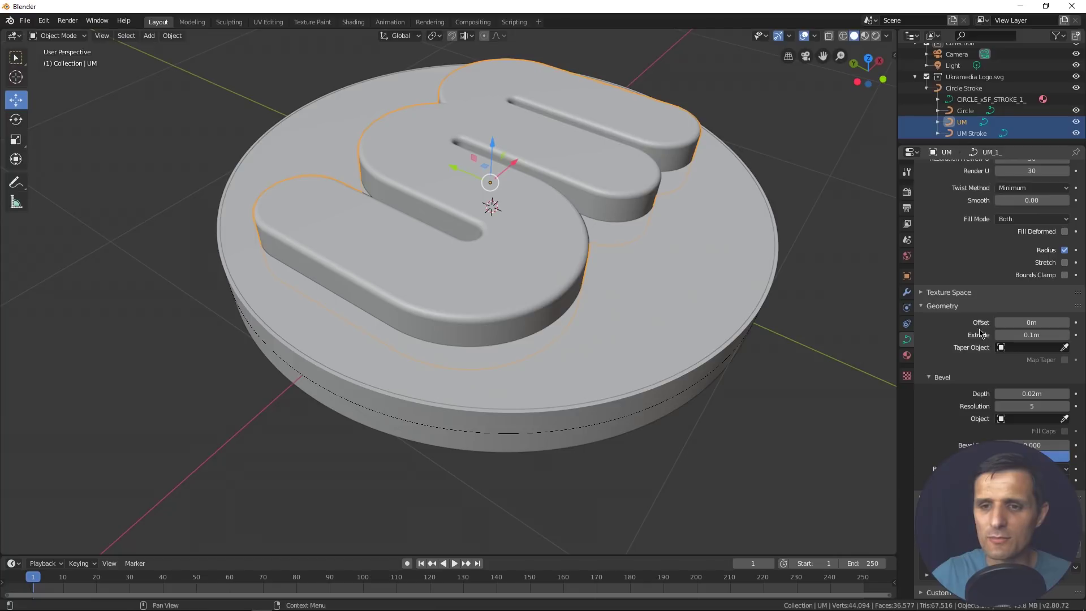
{"action": "left_click_drag", "start_coordinate": [1012, 322], "coordinate": [978, 322]}
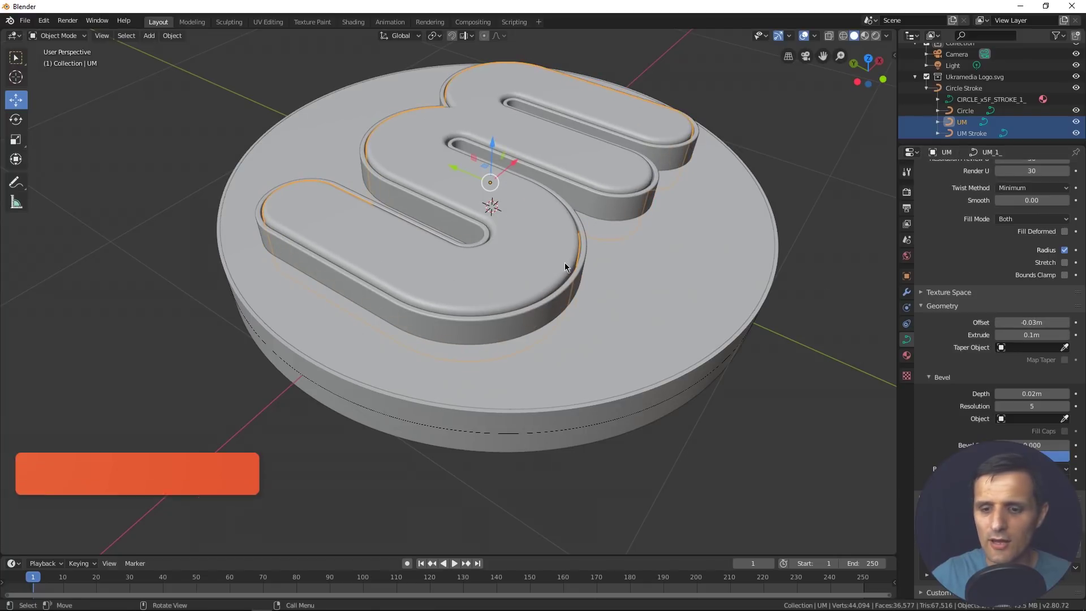
{"action": "key", "text": "KP_7"}
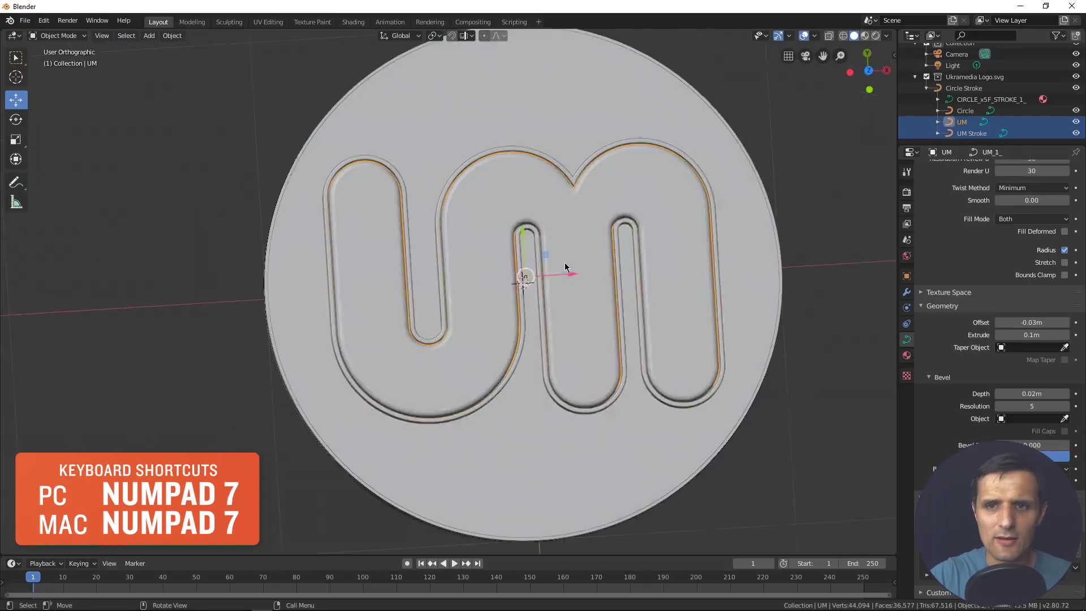
{"action": "scroll", "coordinate": [602, 292], "scroll_direction": "down", "scroll_amount": 2}
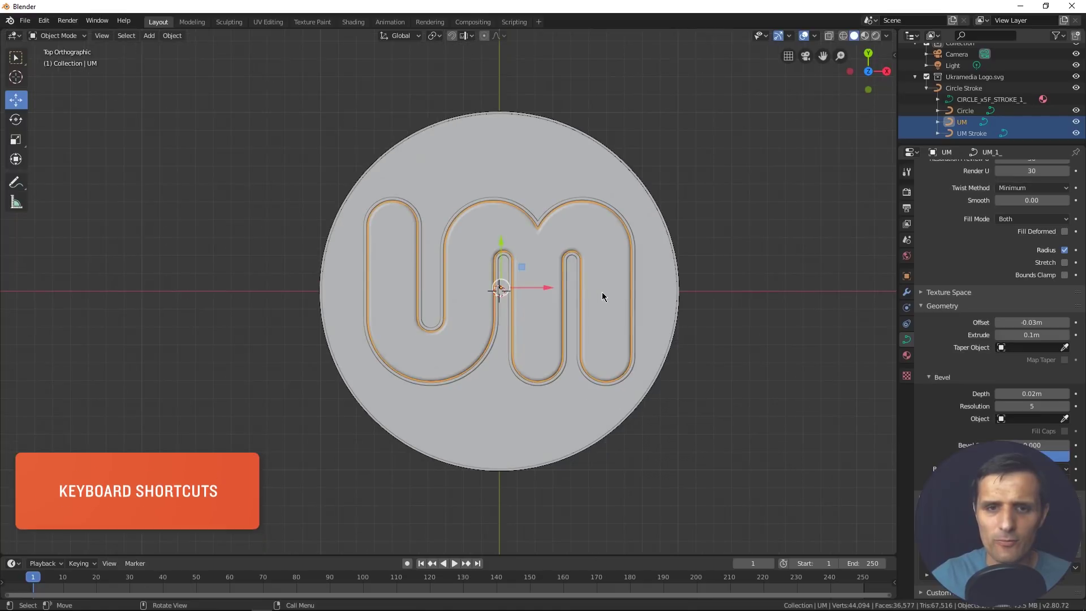
{"action": "scroll", "coordinate": [648, 308], "scroll_direction": "up", "scroll_amount": 6}
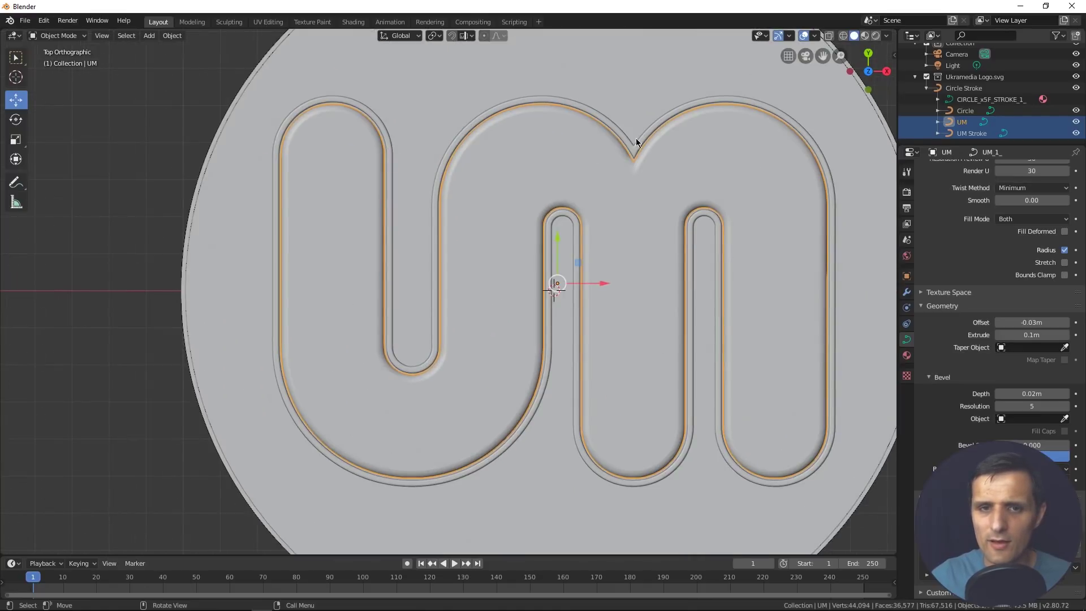
{"action": "middle_click_drag", "start_coordinate": [695, 104], "coordinate": [638, 156], "text": "shift"}
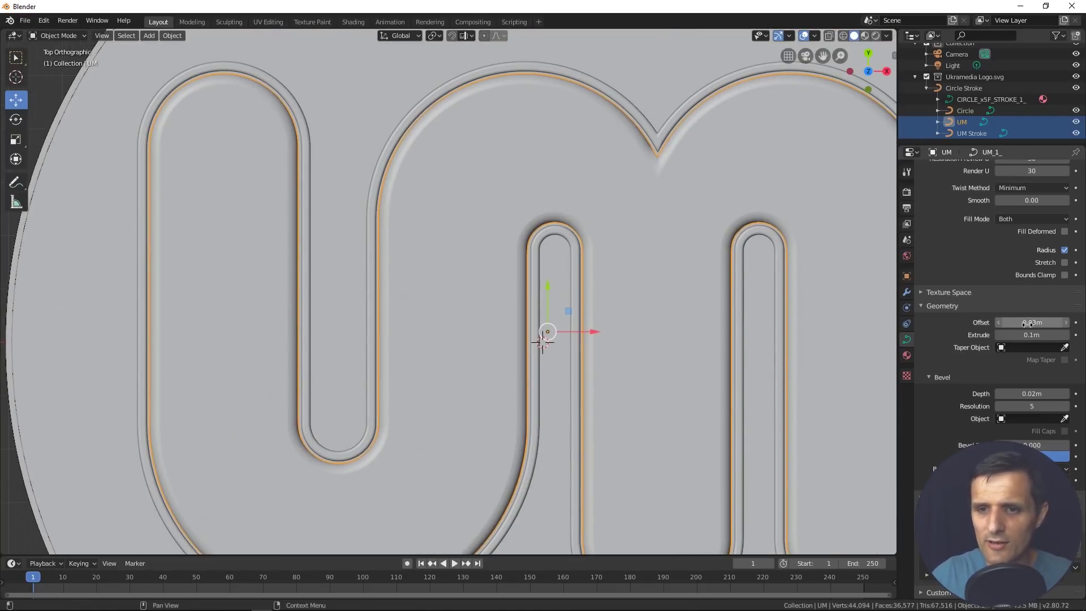
{"action": "left_click_drag", "start_coordinate": [1032, 322], "coordinate": [1032, 322]}
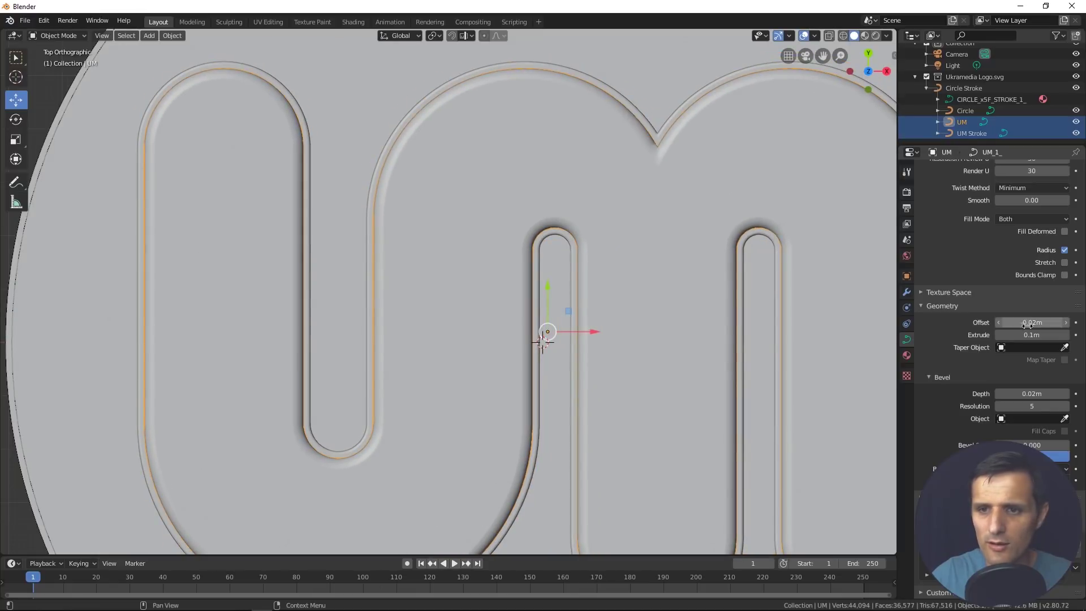
Step: Try offsets of -0.03 m, 0 m, 0.01 m and -0.01 m on the UM curve, comparing its fit inside the stroke
{"action": "left_click", "coordinate": [999, 325]}
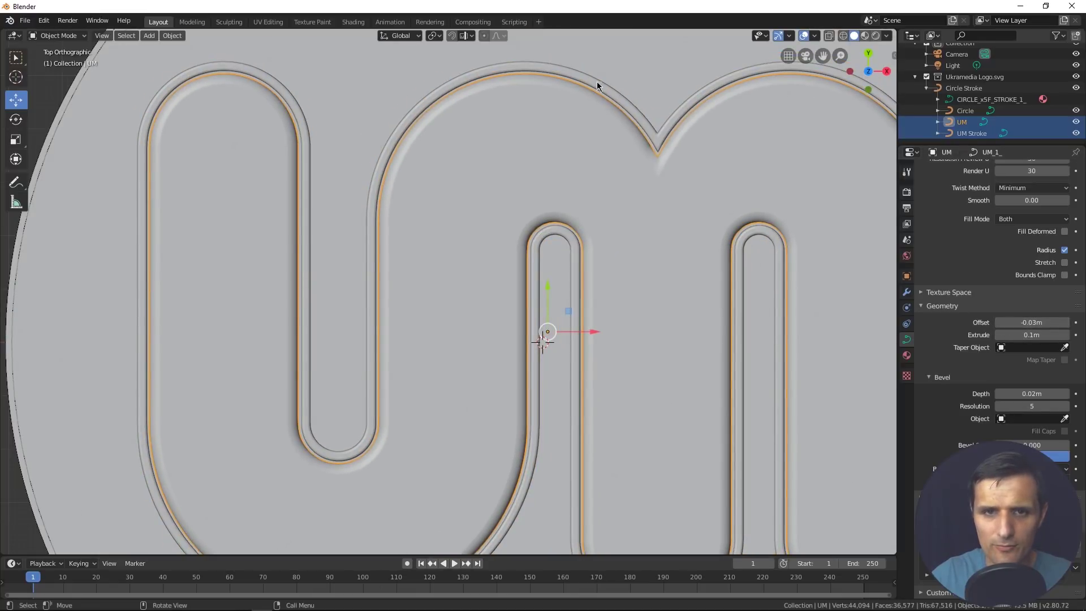
{"action": "scroll", "coordinate": [553, 198], "scroll_direction": "up", "scroll_amount": 5}
{"action": "middle_click_drag", "start_coordinate": [656, 107], "coordinate": [616, 186], "text": "shift"}
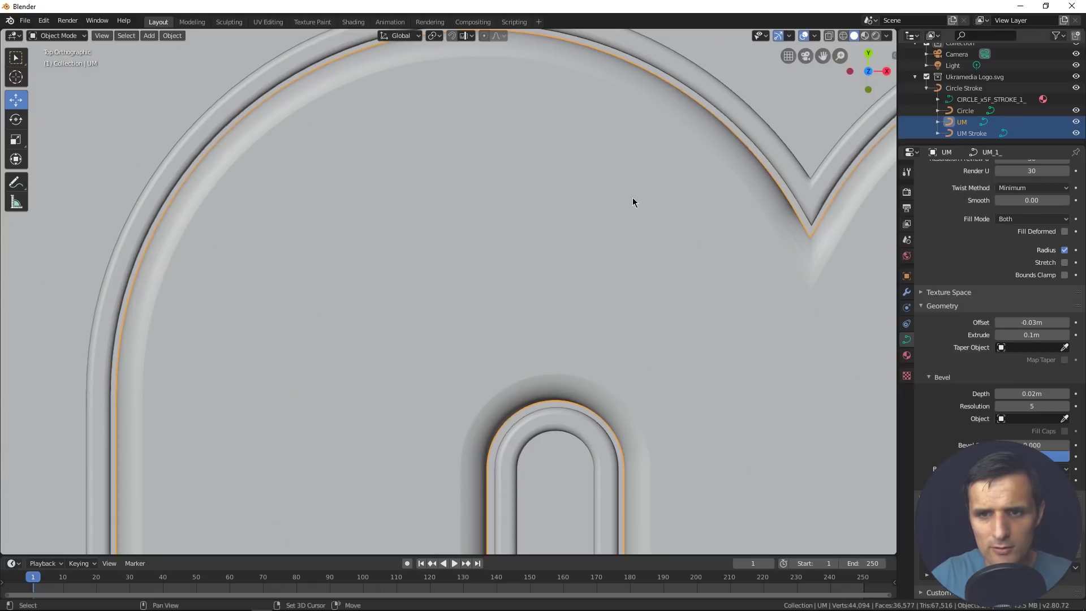
{"action": "left_click", "coordinate": [1045, 325]}
{"action": "left_click", "coordinate": [1026, 323]}
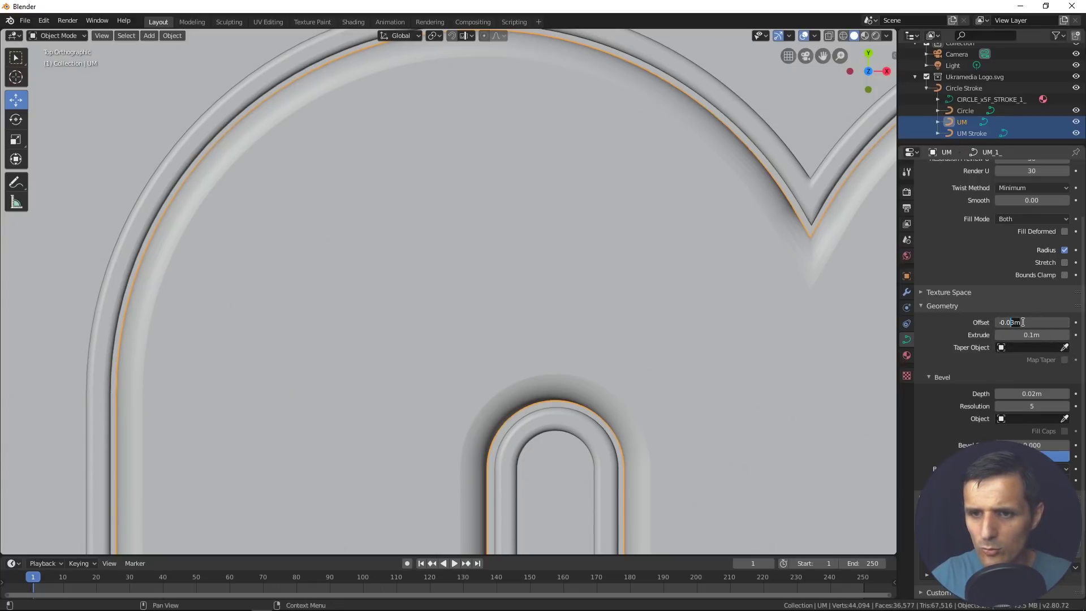
{"action": "key", "text": "Return"}
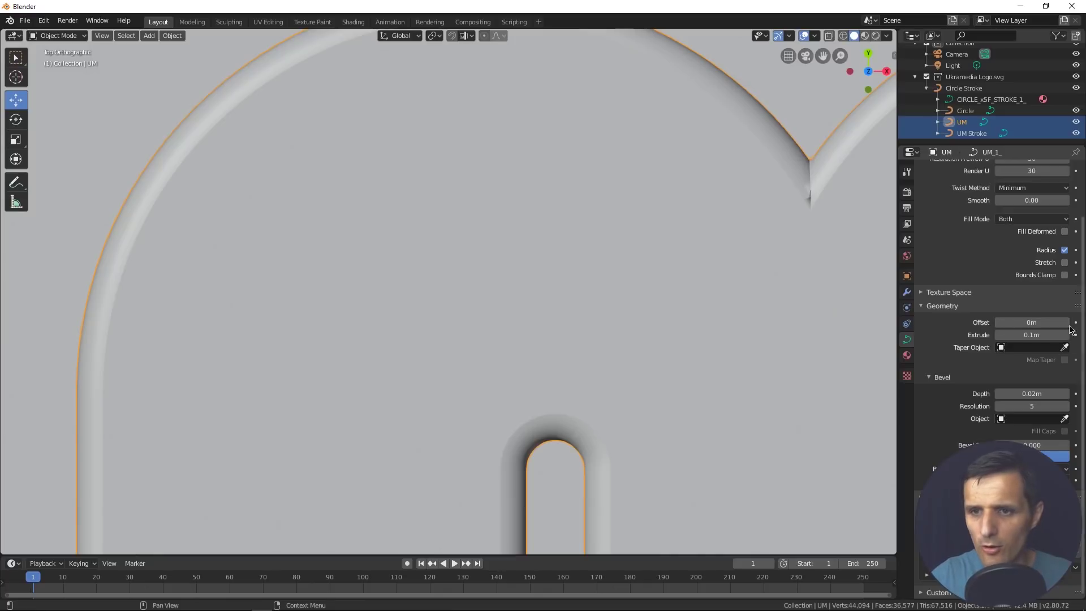
{"action": "left_click", "coordinate": [1047, 325]}
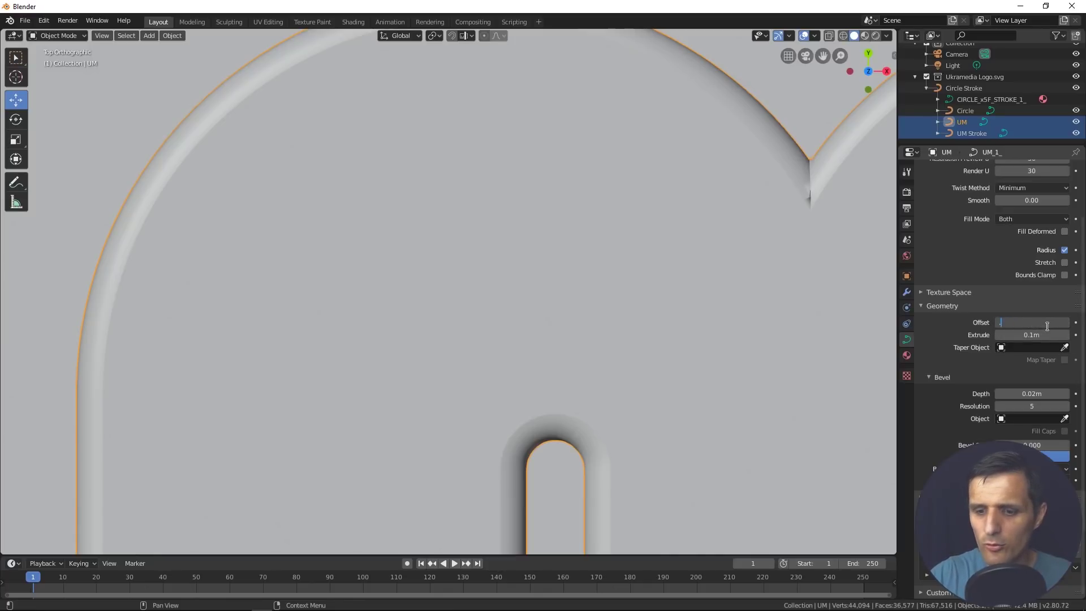
{"action": "key", "text": "Return"}
{"action": "left_click", "coordinate": [1047, 326]}
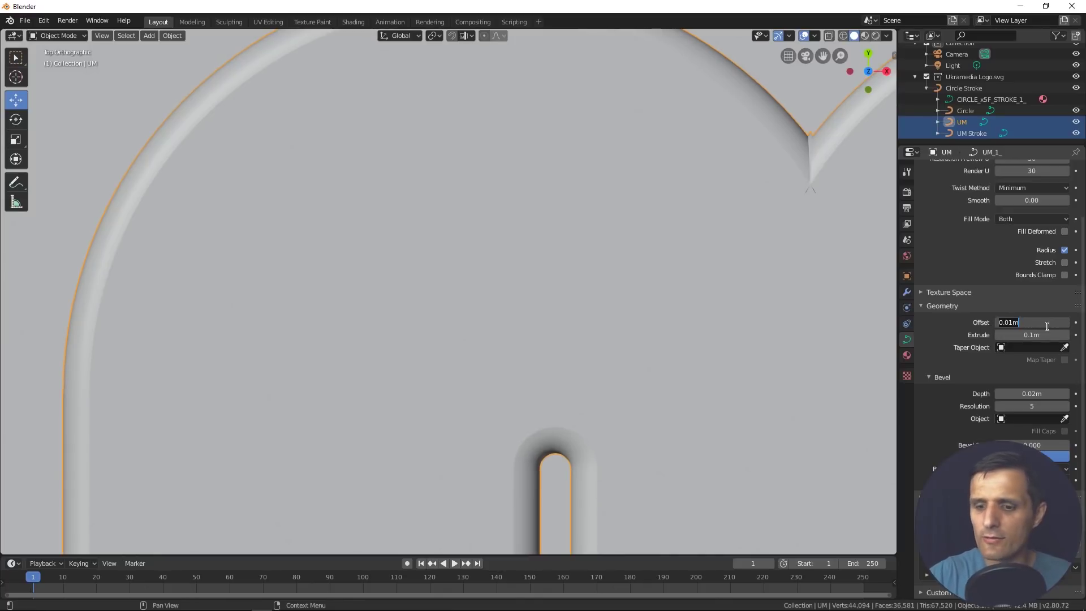
{"action": "type", "text": "-0.01"}
{"action": "key", "text": "Return"}
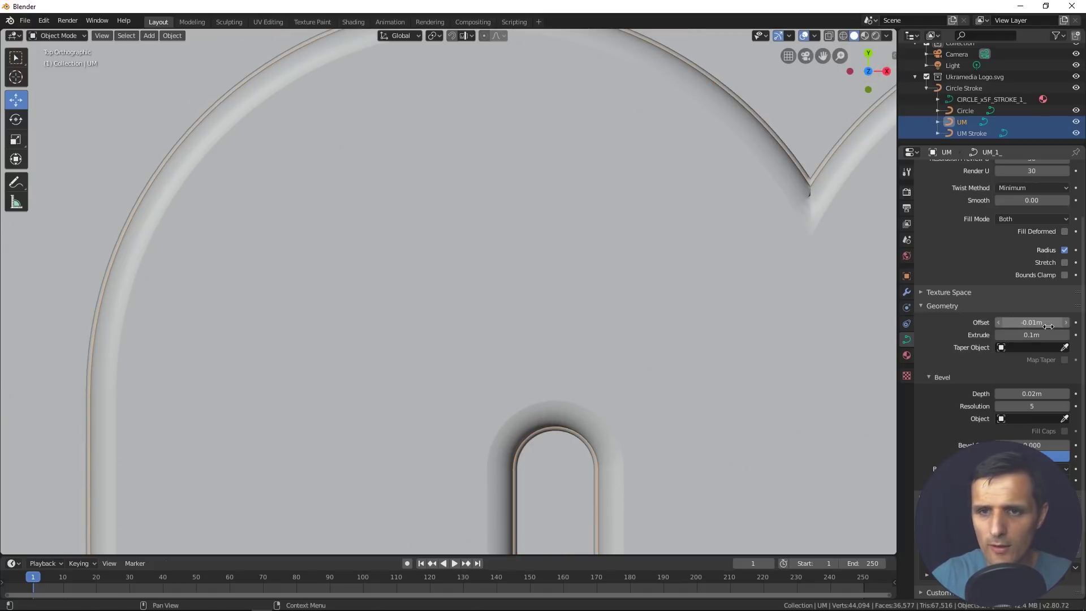
Step: Set the UM curve's offset to -0.02 m
{"action": "left_click", "coordinate": [1049, 323]}
{"action": "type", "text": "-0"}
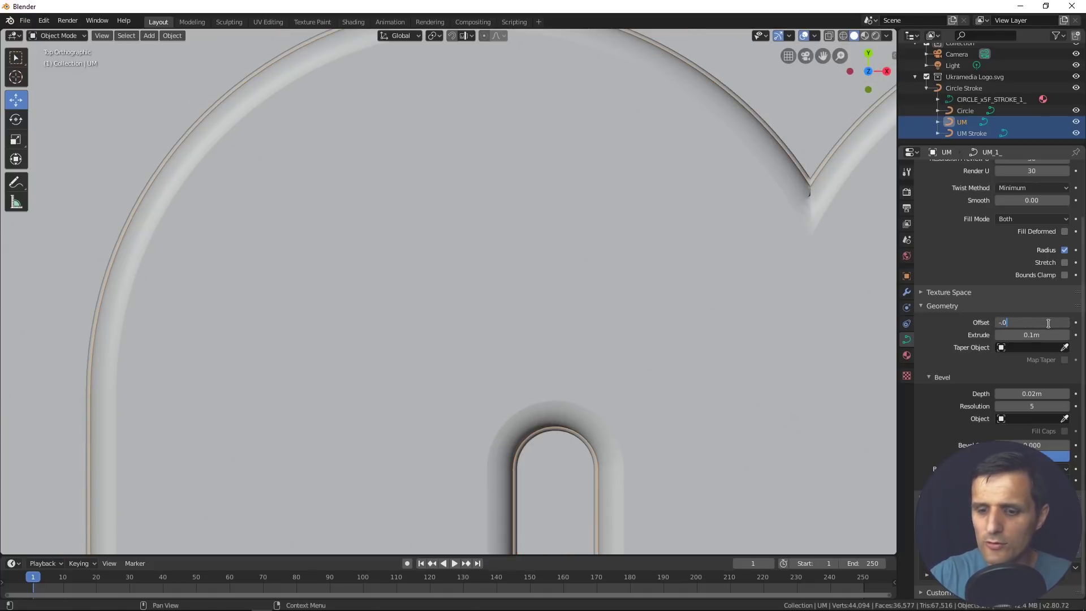
{"action": "type", "text": ".02"}
{"action": "key", "text": "Return"}
Step: Examine the bevelled UM letters and their stroke from several angles, up close and as a whole
{"action": "scroll", "coordinate": [723, 317], "scroll_direction": "down", "scroll_amount": 3}
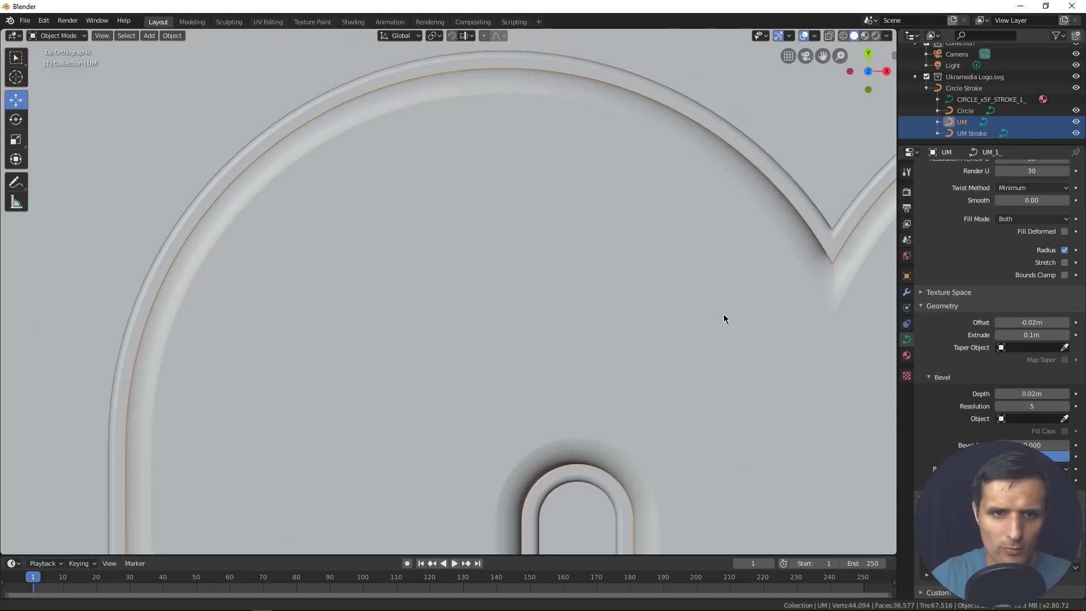
{"action": "middle_click_drag", "start_coordinate": [583, 294], "coordinate": [633, 268]}
{"action": "scroll", "coordinate": [633, 268], "scroll_direction": "down", "scroll_amount": 5}
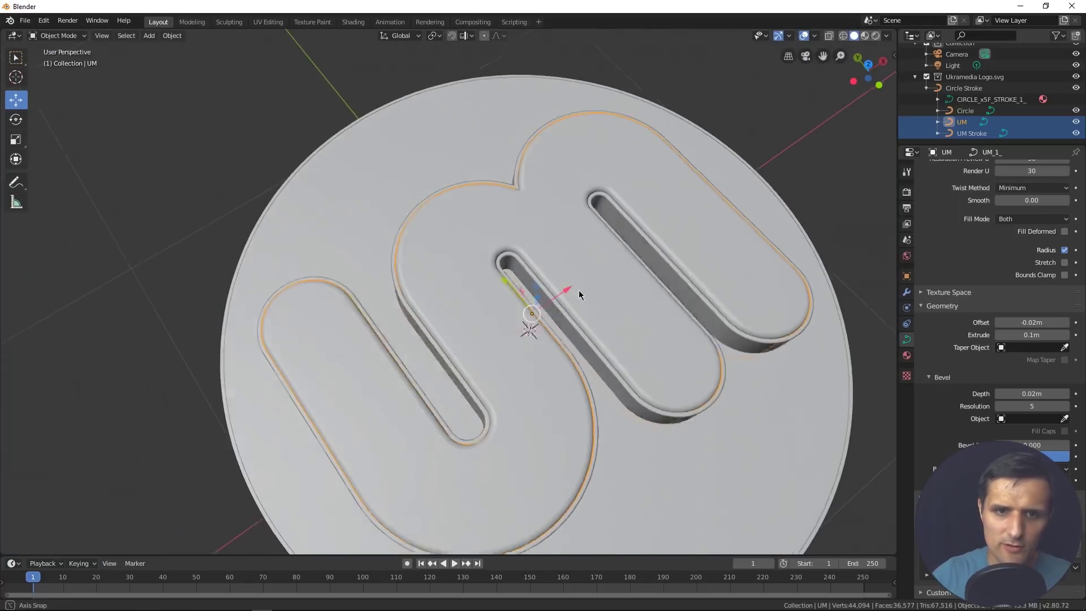
{"action": "mouse_move", "coordinate": [579, 290]}
{"action": "middle_mouse_down"}
{"action": "mouse_move", "coordinate": [601, 241]}
{"action": "mouse_move", "coordinate": [570, 274]}
{"action": "middle_mouse_up"}
{"action": "scroll", "coordinate": [633, 213], "scroll_direction": "up", "scroll_amount": 3}
{"action": "scroll", "coordinate": [570, 274], "scroll_direction": "up", "scroll_amount": 2}
{"action": "middle_click_drag", "start_coordinate": [659, 318], "coordinate": [645, 302]}
{"action": "middle_click_drag", "start_coordinate": [510, 217], "coordinate": [492, 266]}
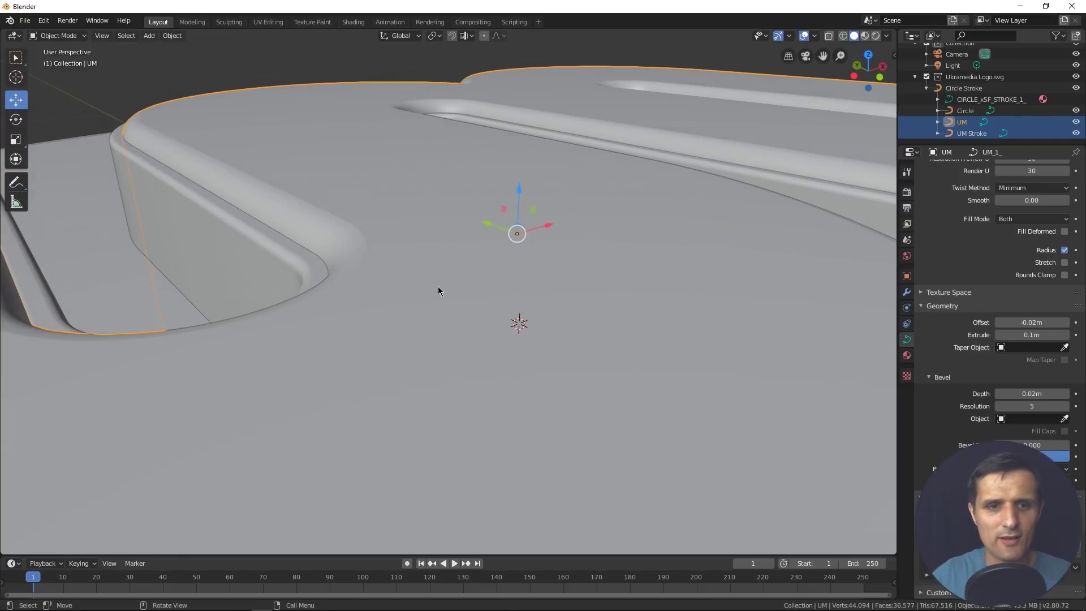
{"action": "scroll", "coordinate": [438, 291], "scroll_direction": "down", "scroll_amount": 5}
{"action": "middle_click_drag", "start_coordinate": [437, 291], "coordinate": [504, 385]}
{"action": "scroll", "coordinate": [481, 341], "scroll_direction": "down", "scroll_amount": 2}
{"action": "scroll", "coordinate": [405, 345], "scroll_direction": "up", "scroll_amount": 1}
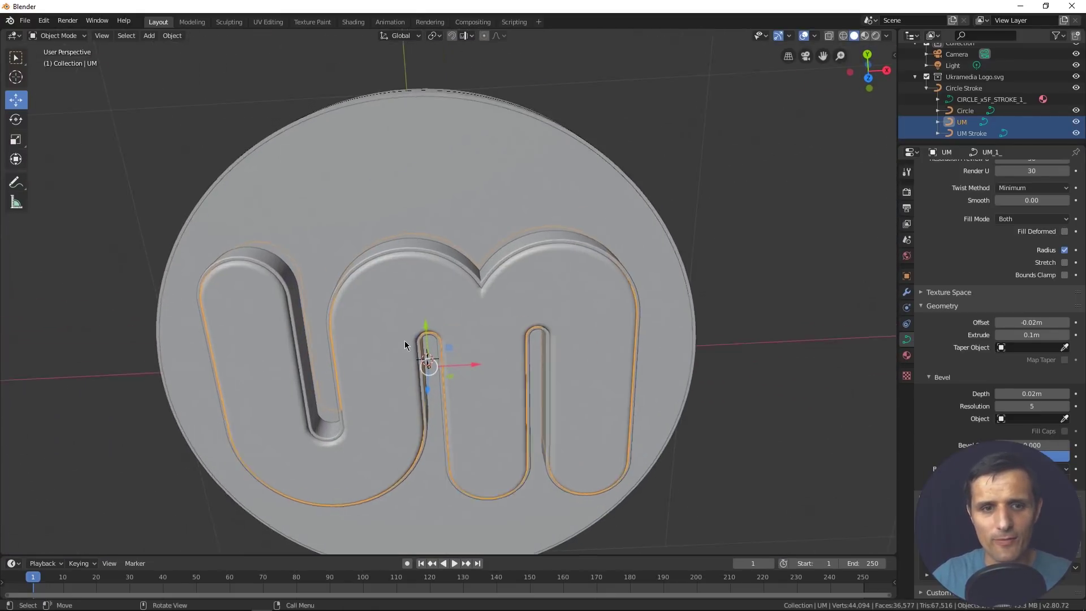
{"action": "middle_click_drag", "start_coordinate": [405, 345], "coordinate": [555, 238]}
Step: Select the Circle curve that forms the logo's base disc
{"action": "left_click", "coordinate": [499, 234]}
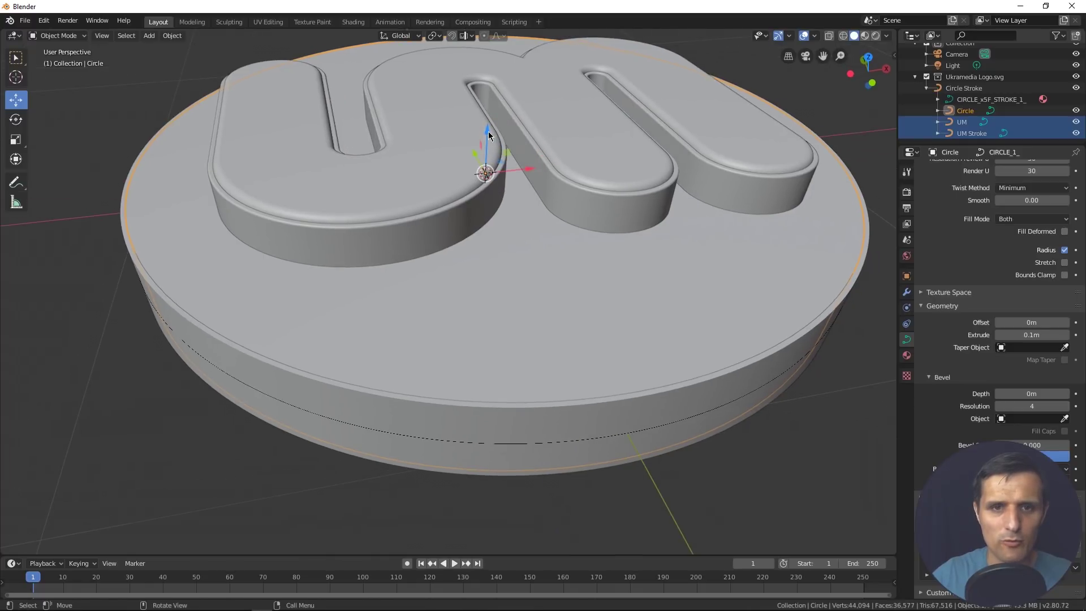
{"action": "key", "text": "g"}
{"action": "key", "text": "z"}
{"action": "key", "text": "Escape"}
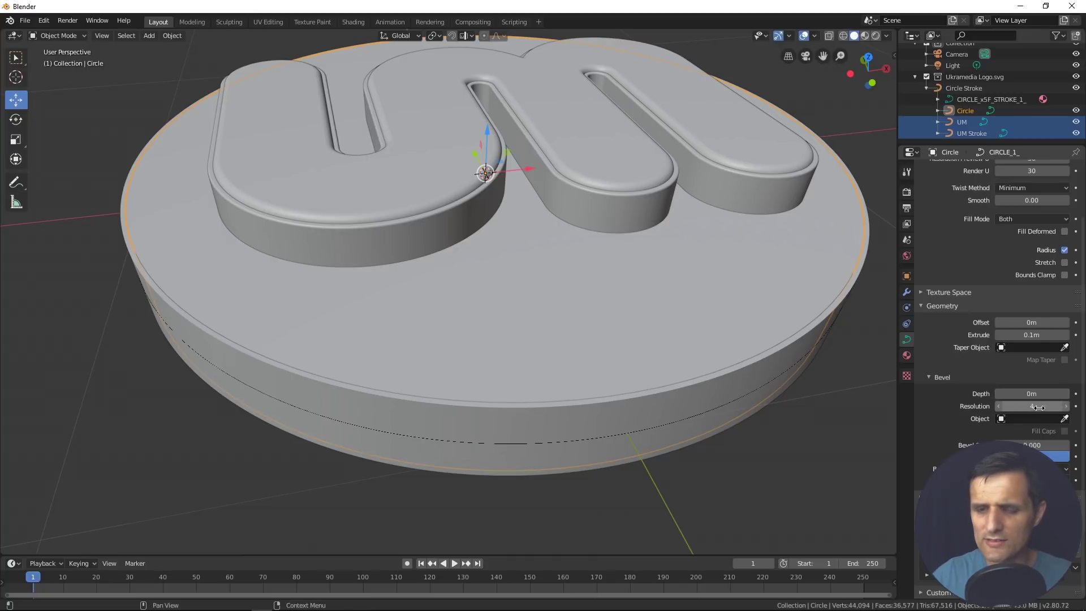
Step: Bevel the Circle curve with a resolution of 5 and a depth of 0.2 m
{"action": "left_click", "coordinate": [1067, 407]}
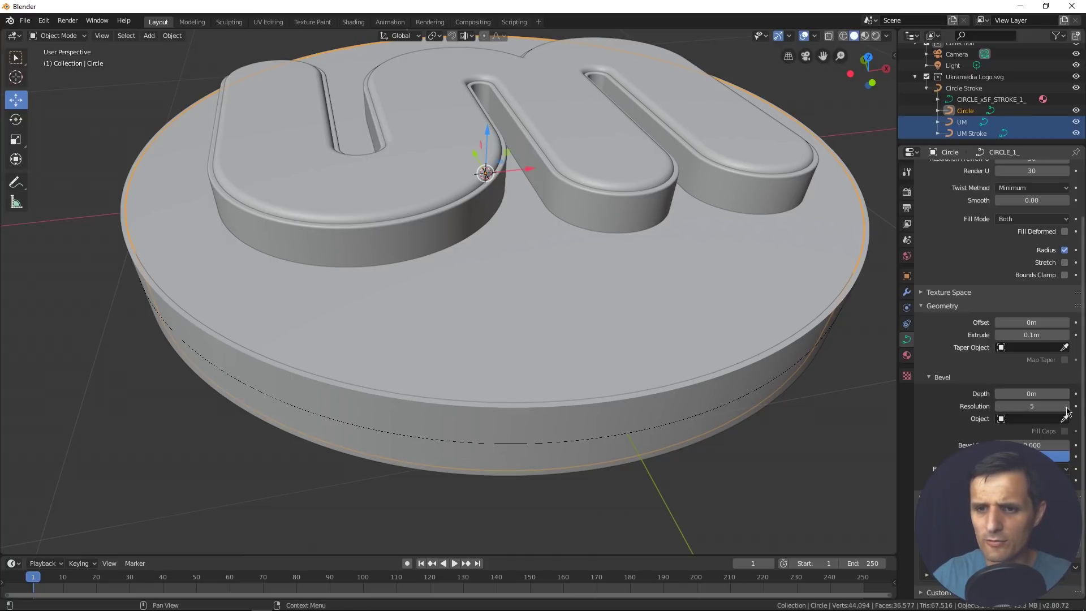
{"action": "left_click", "coordinate": [1036, 394]}
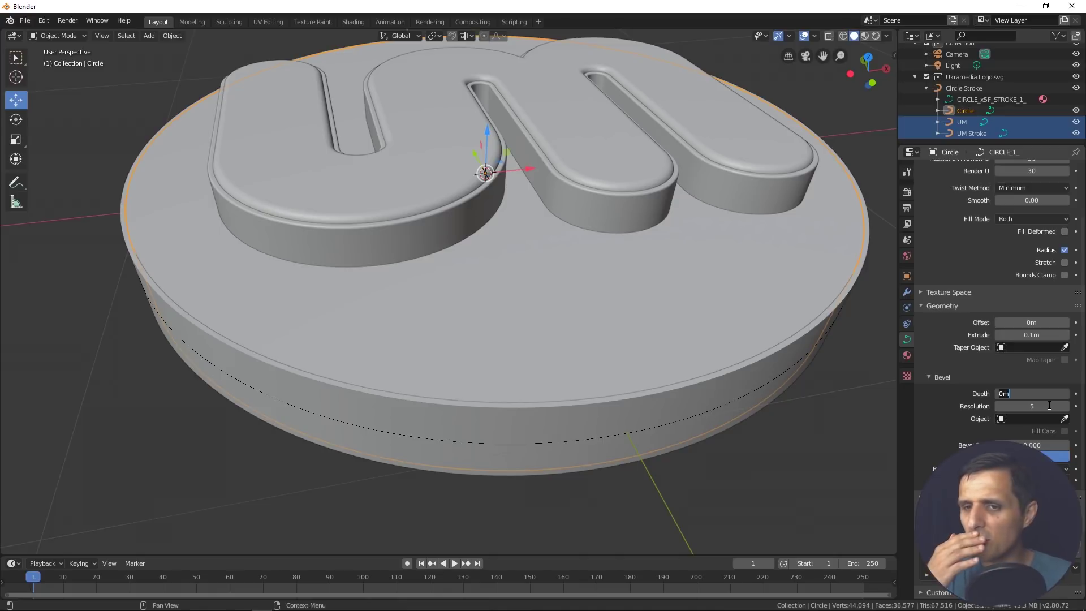
{"action": "type", "text": "."}
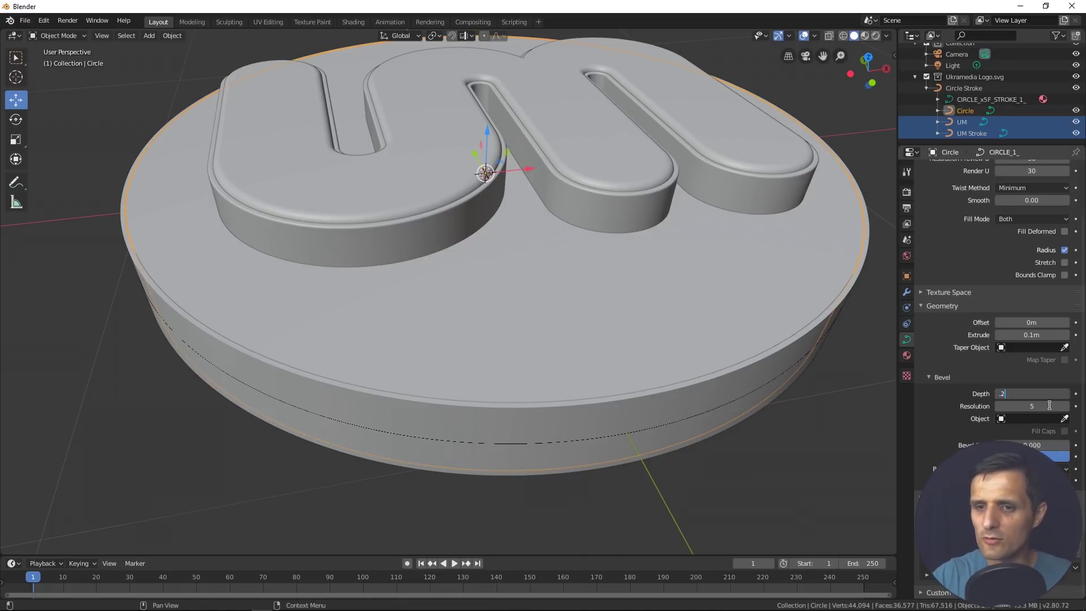
{"action": "type", "text": "2"}
{"action": "key", "text": "Return"}
{"action": "scroll", "coordinate": [621, 368], "scroll_direction": "down", "scroll_amount": 3}
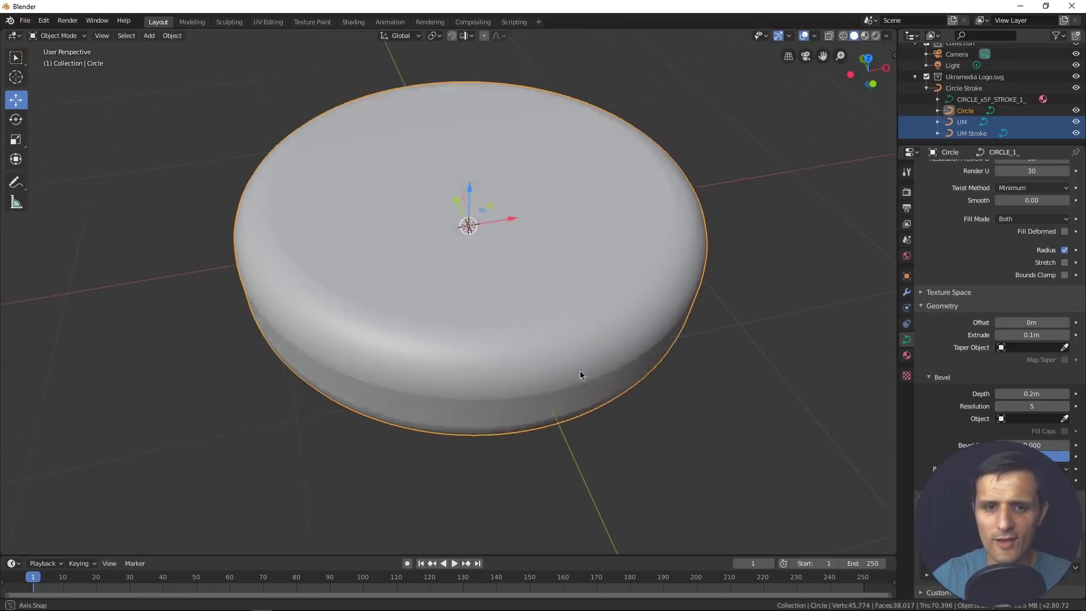
{"action": "middle_click_drag", "start_coordinate": [580, 373], "coordinate": [606, 355]}
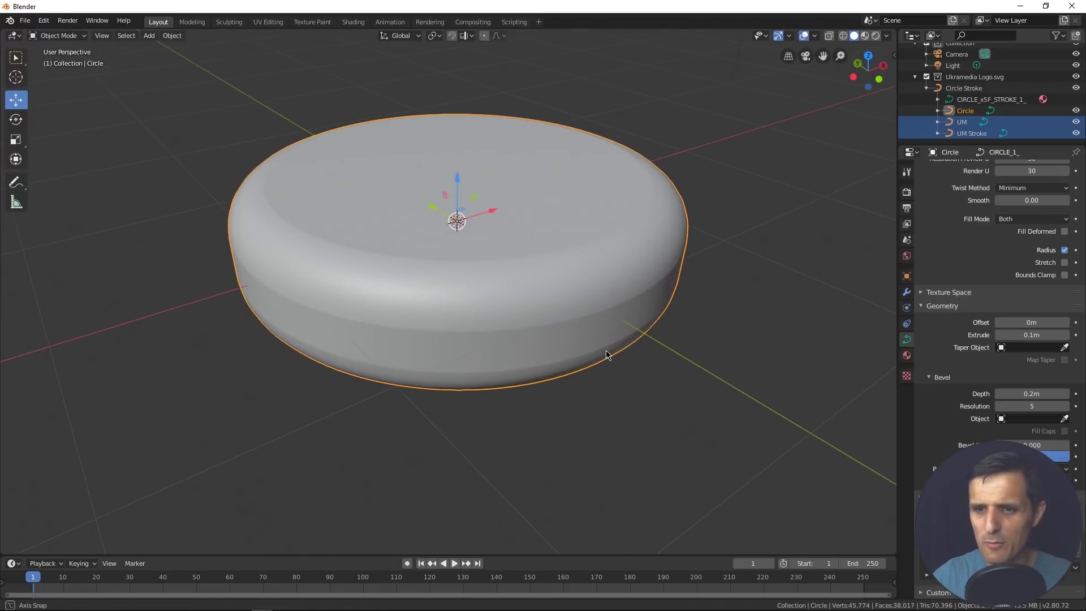
Step: Reduce the Circle curve's bevel depth to 0.02 m and offset it inward by -0.03 m
{"action": "double_click", "coordinate": [1004, 392]}
{"action": "type", "text": "."}
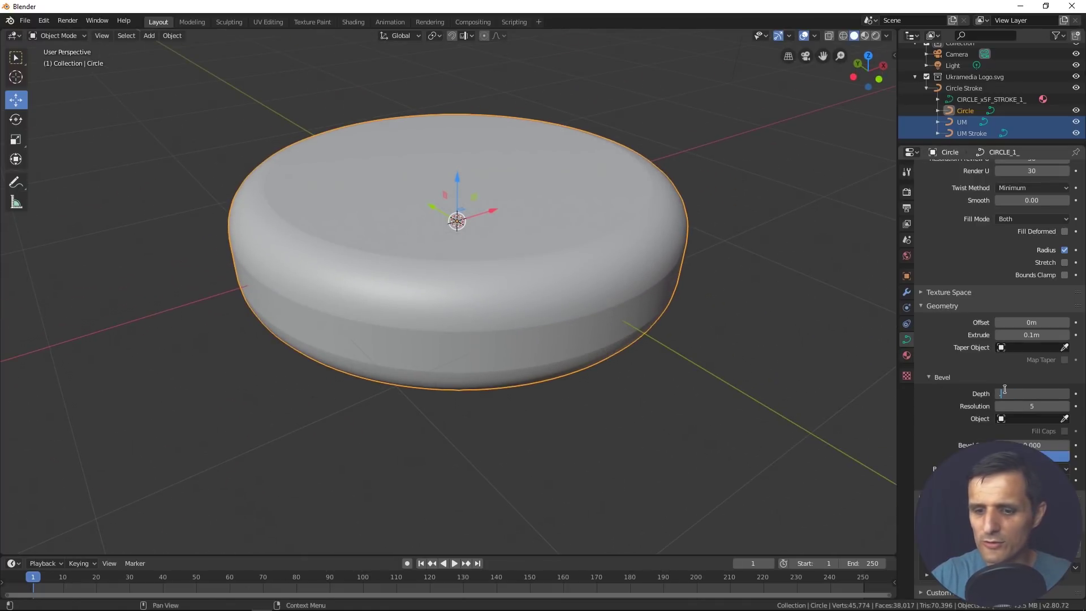
{"action": "type", "text": "02"}
{"action": "key", "text": "Return"}
{"action": "scroll", "coordinate": [525, 325], "scroll_direction": "up", "scroll_amount": 4}
{"action": "middle_click_drag", "start_coordinate": [540, 340], "coordinate": [575, 353]}
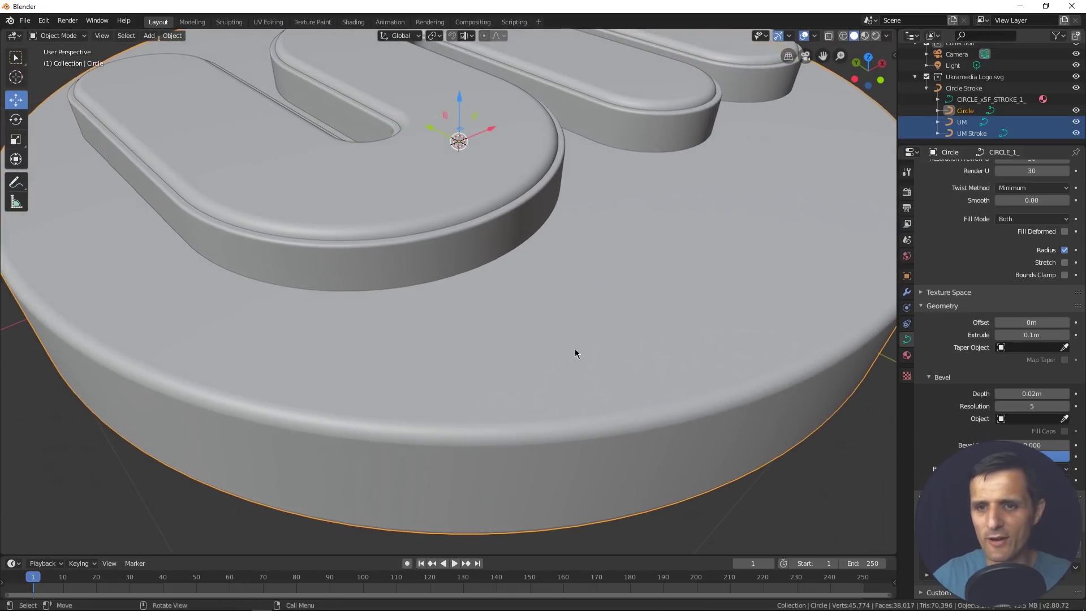
{"action": "left_click_drag", "start_coordinate": [1032, 322], "coordinate": [1018, 322]}
Step: Select the Circle Stroke curve and bevel it with a resolution of 5 and a depth of 0.02 m
{"action": "left_click", "coordinate": [625, 453]}
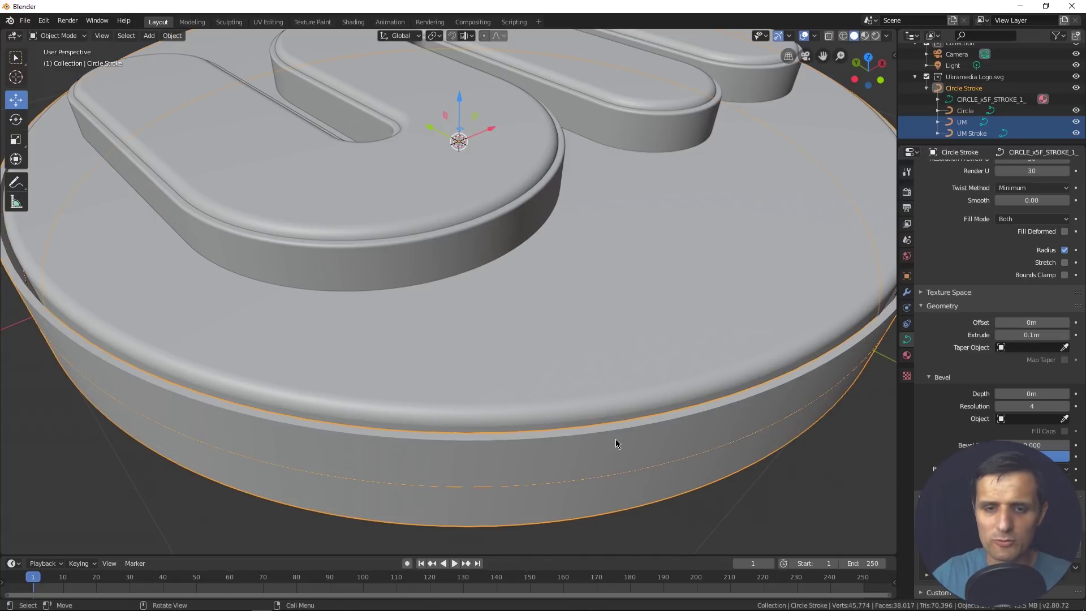
{"action": "left_click", "coordinate": [1065, 407]}
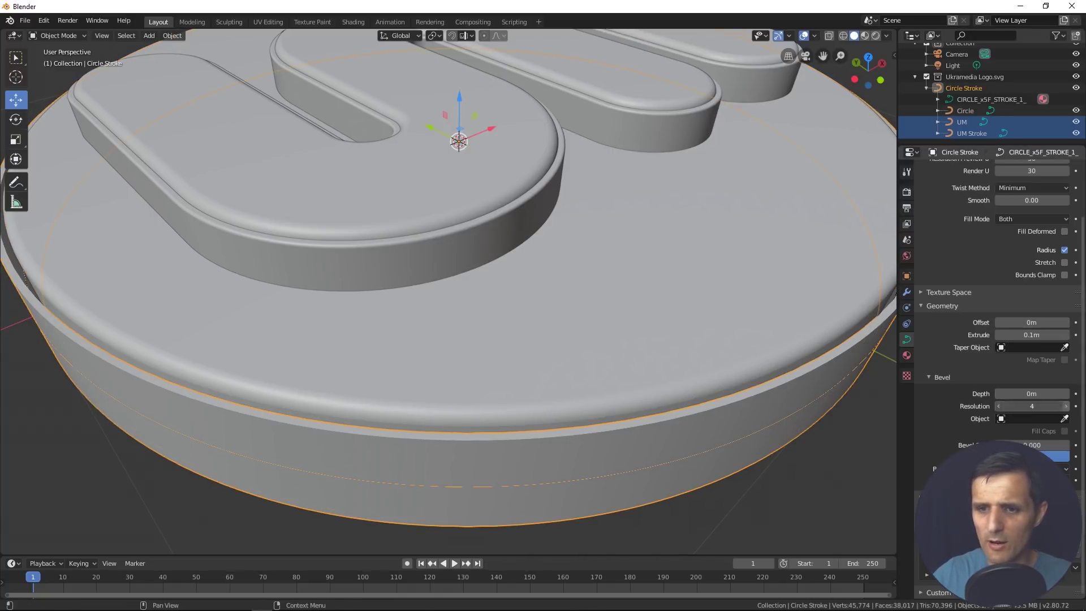
{"action": "left_click", "coordinate": [1042, 393]}
{"action": "type", "text": ".0"}
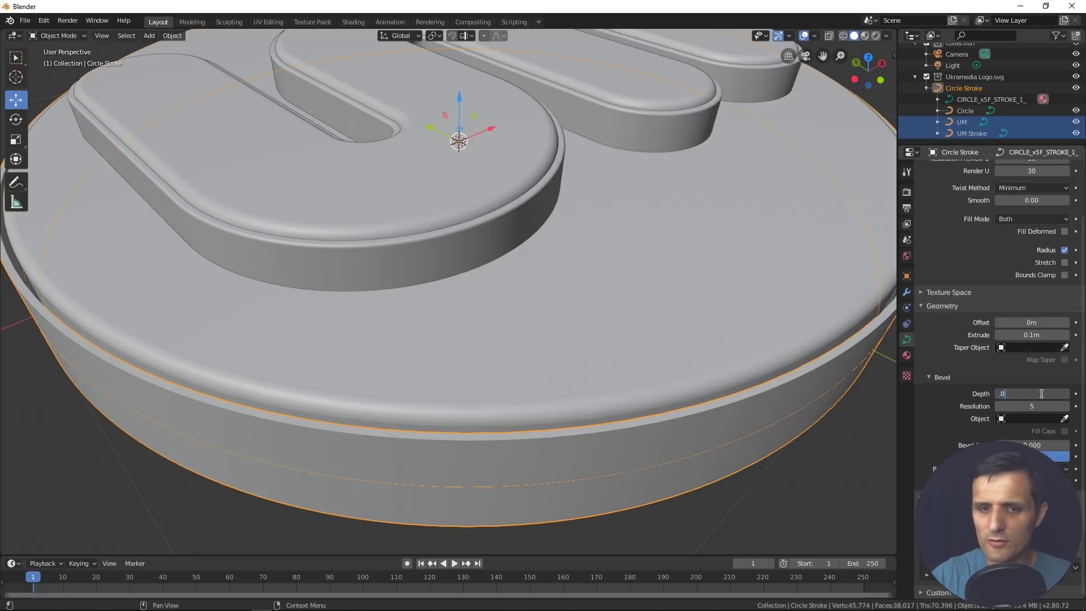
{"action": "type", "text": "2"}
{"action": "key", "text": "Return"}
Step: Reduce the Circle Stroke curve's bevel depth to 0.01 m and check its rim around the disc
{"action": "left_click", "coordinate": [1038, 393]}
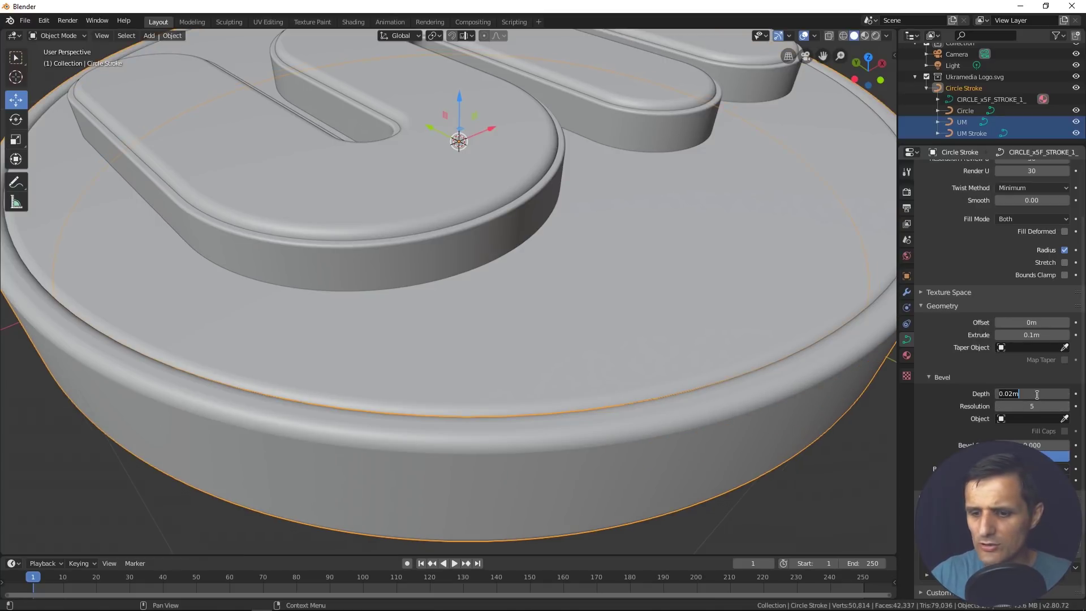
{"action": "type", "text": ".01"}
{"action": "key", "text": "Return"}
{"action": "middle_click_drag", "start_coordinate": [725, 405], "coordinate": [455, 409]}
{"action": "scroll", "coordinate": [457, 455], "scroll_direction": "down", "scroll_amount": 1}
{"action": "scroll", "coordinate": [402, 417], "scroll_direction": "up", "scroll_amount": 3}
{"action": "scroll", "coordinate": [354, 434], "scroll_direction": "up", "scroll_amount": 1}
{"action": "middle_click_drag", "start_coordinate": [342, 450], "coordinate": [472, 412]}
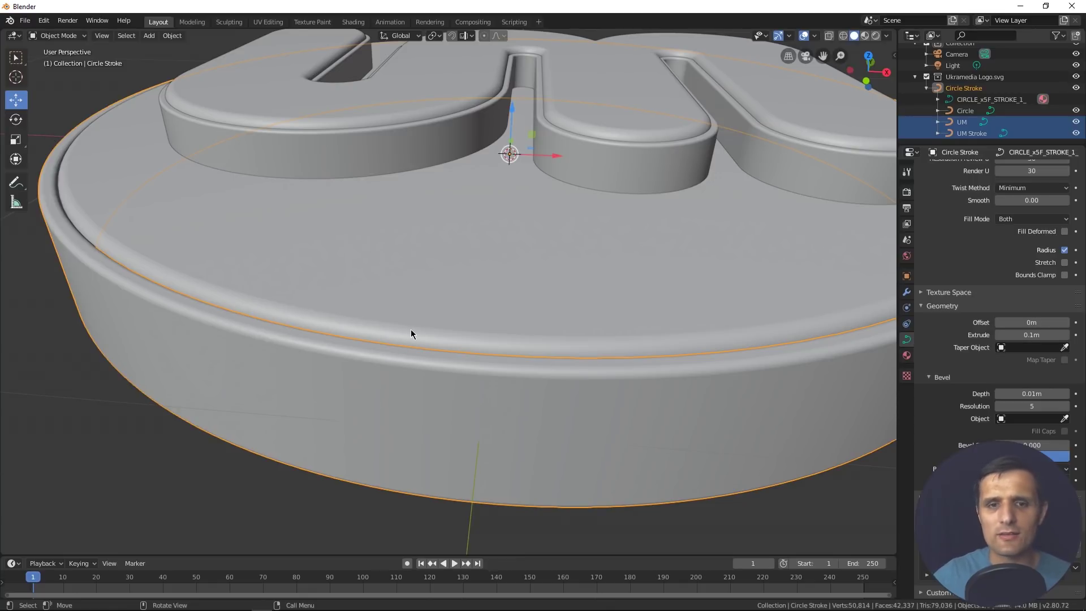
{"action": "middle_click_drag", "start_coordinate": [388, 340], "coordinate": [392, 412]}
Step: Select the Circle curve and check its offset in top view, trying -0.02 m and settling on -0.03 m
{"action": "left_click", "coordinate": [437, 389]}
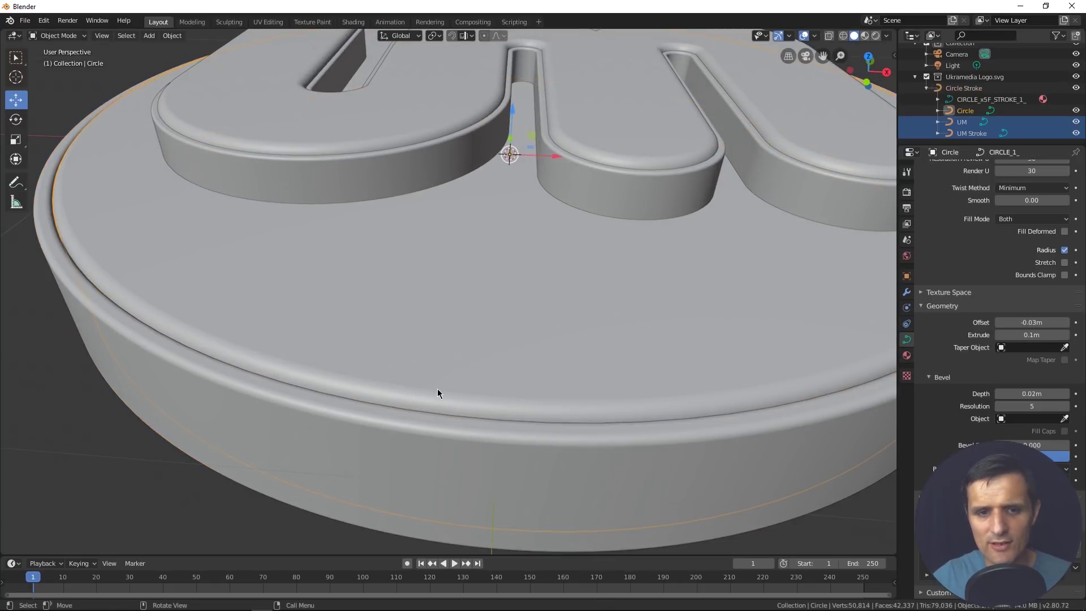
{"action": "key", "text": "KP_7"}
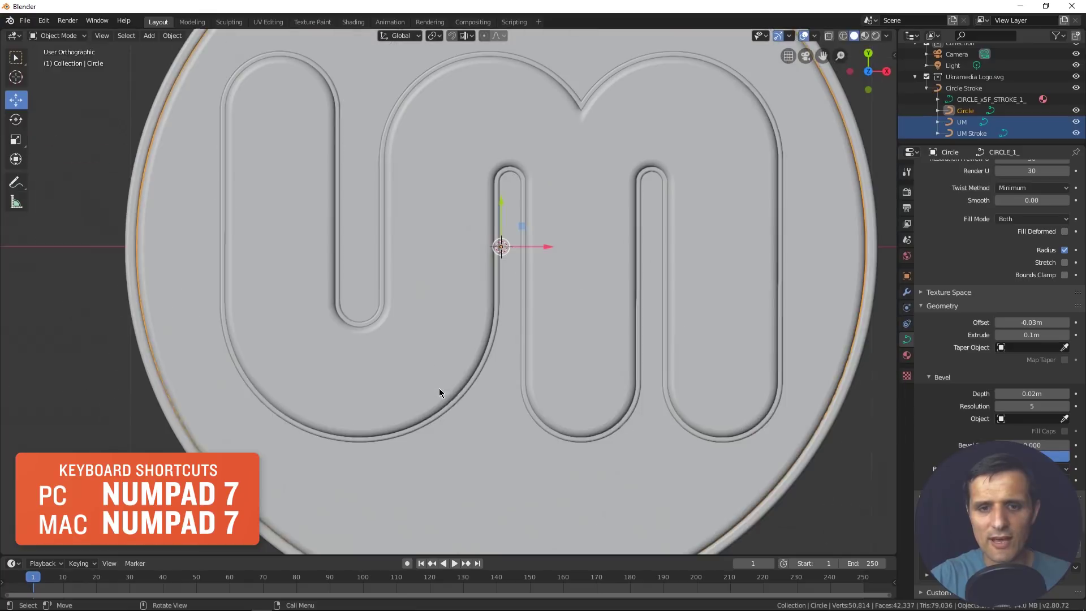
{"action": "scroll", "coordinate": [440, 447], "scroll_direction": "down", "scroll_amount": 2}
{"action": "scroll", "coordinate": [558, 395], "scroll_direction": "up", "scroll_amount": 6}
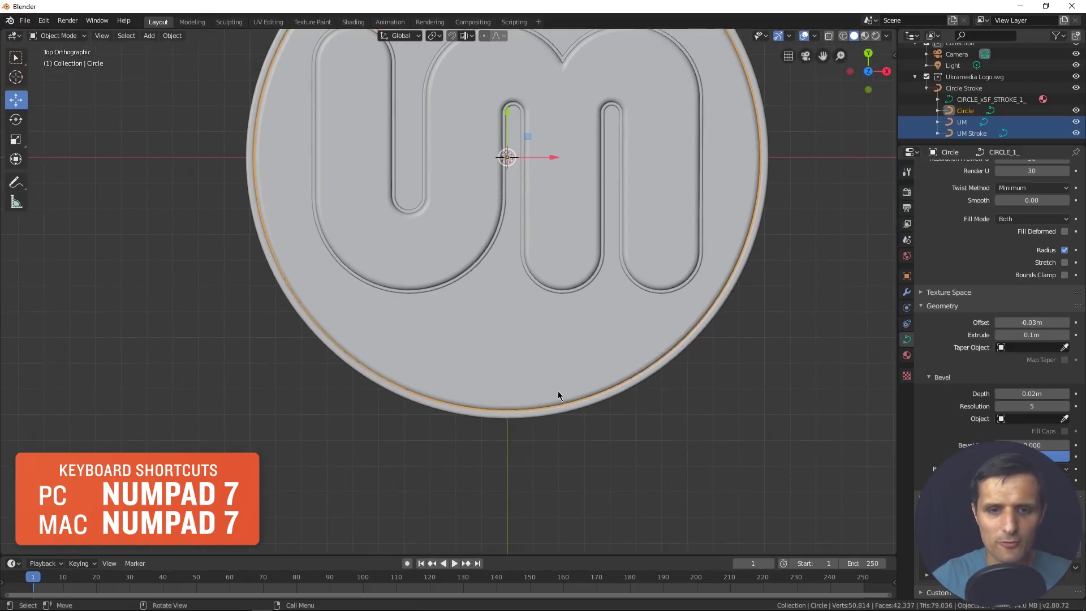
{"action": "middle_click_drag", "start_coordinate": [602, 447], "coordinate": [526, 313], "text": "shift"}
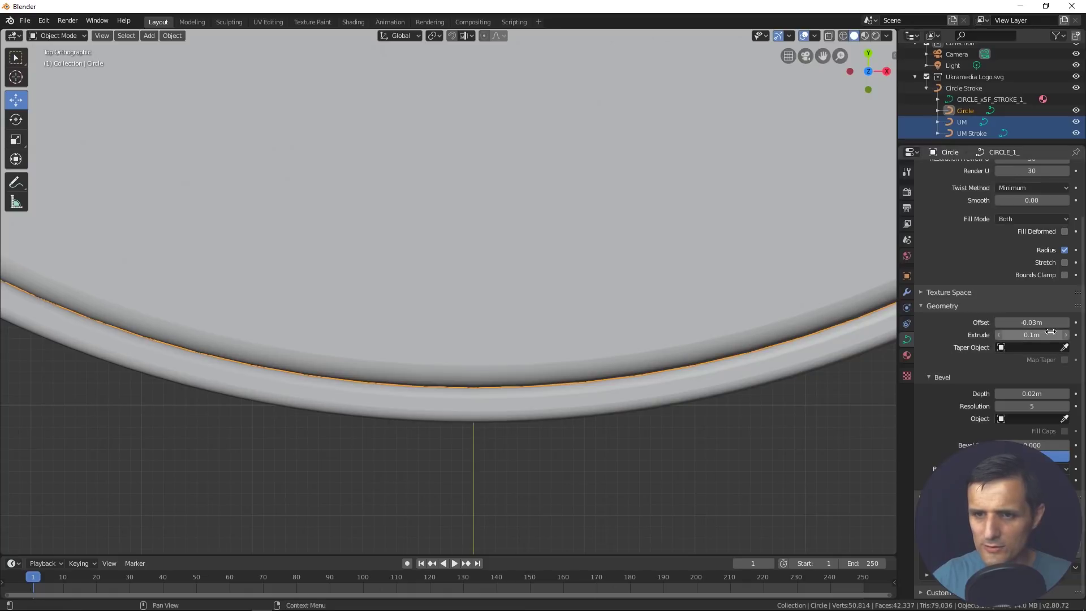
{"action": "left_click", "coordinate": [1033, 322]}
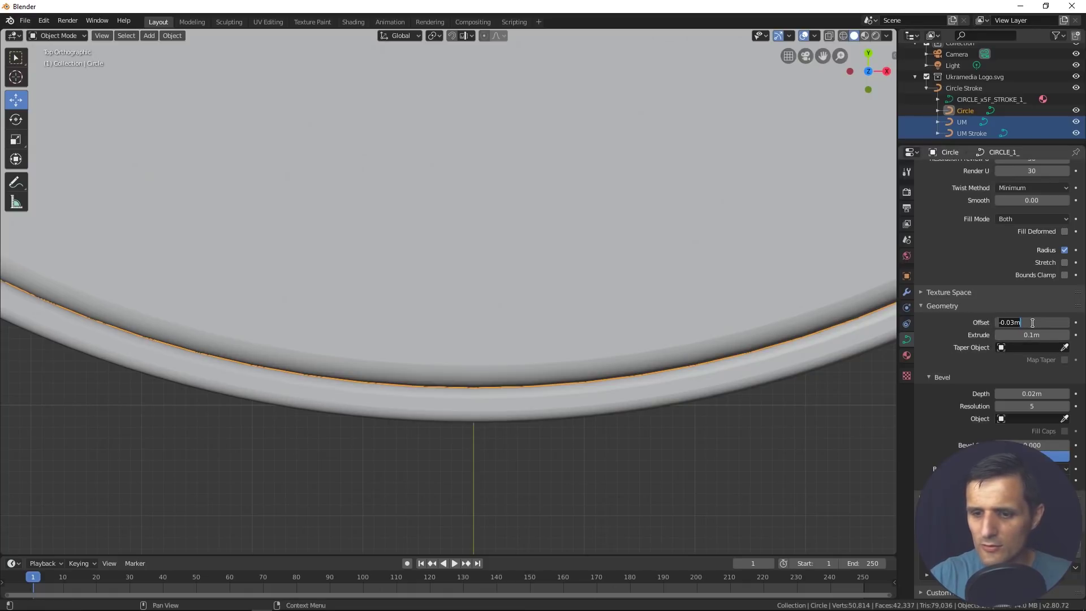
{"action": "type", "text": "-0.02"}
{"action": "key", "text": "Return"}
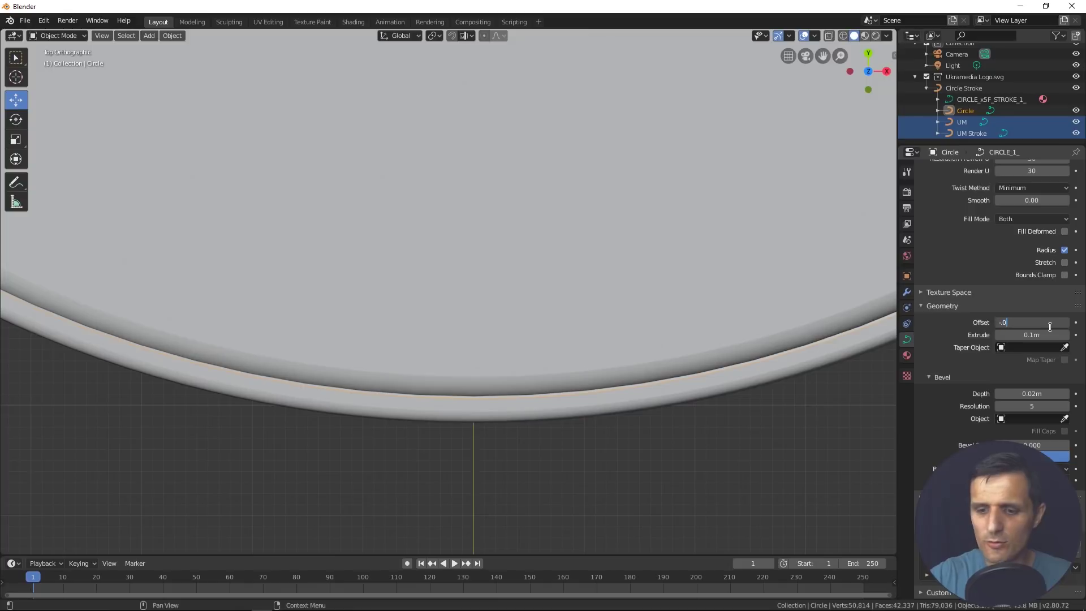
{"action": "type", "text": ".03"}
{"action": "key", "text": "Return"}
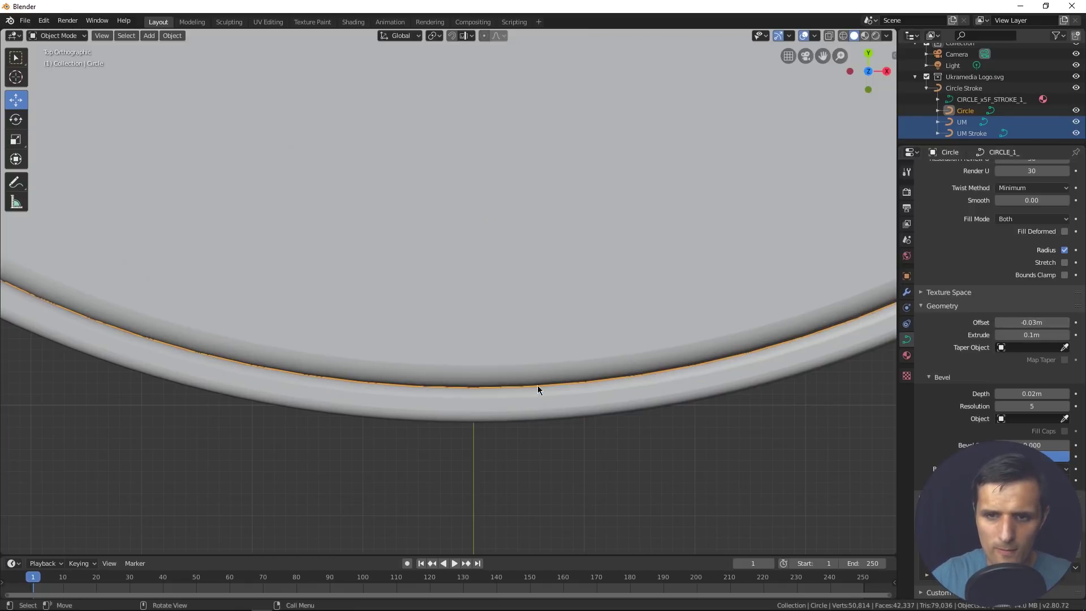
Step: Reduce the Circle curve's extrusion to 0.05 m so the disc sits thinner inside its rim
{"action": "middle_click_drag", "start_coordinate": [537, 385], "coordinate": [327, 360]}
{"action": "scroll", "coordinate": [449, 314], "scroll_direction": "down", "scroll_amount": 3}
{"action": "scroll", "coordinate": [442, 315], "scroll_direction": "down", "scroll_amount": 6}
{"action": "middle_click_drag", "start_coordinate": [497, 262], "coordinate": [428, 390], "text": "shift"}
{"action": "scroll", "coordinate": [434, 381], "scroll_direction": "up", "scroll_amount": 4}
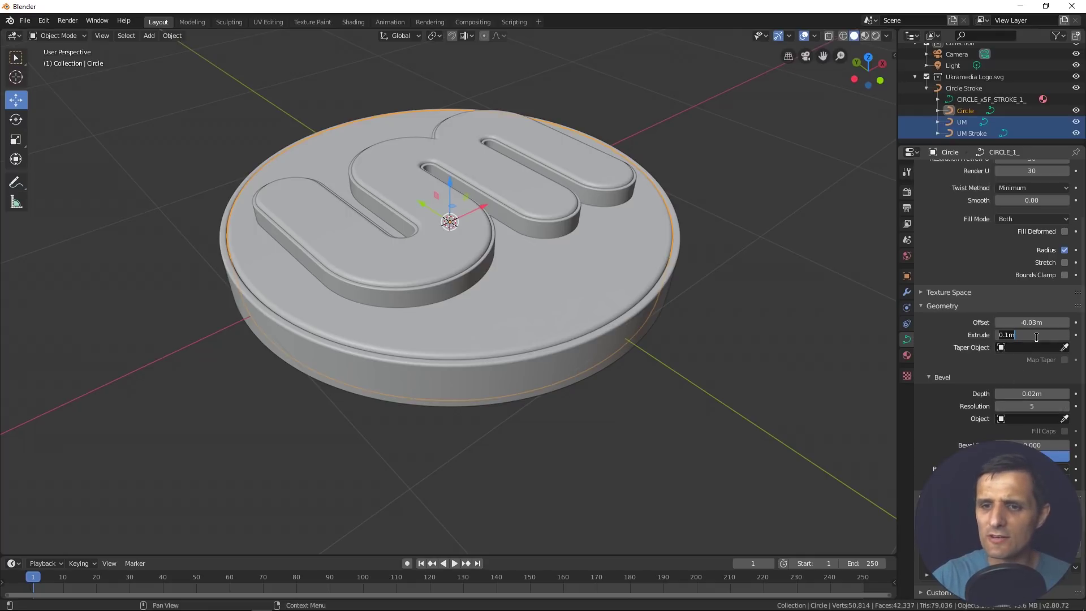
{"action": "type", "text": ".05"}
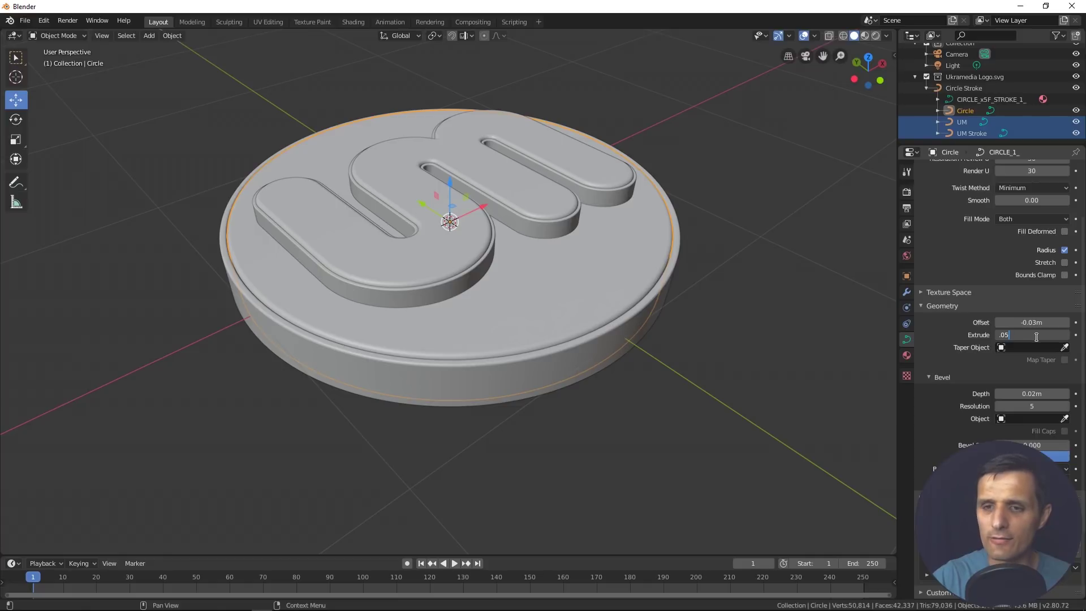
{"action": "key", "text": "Return"}
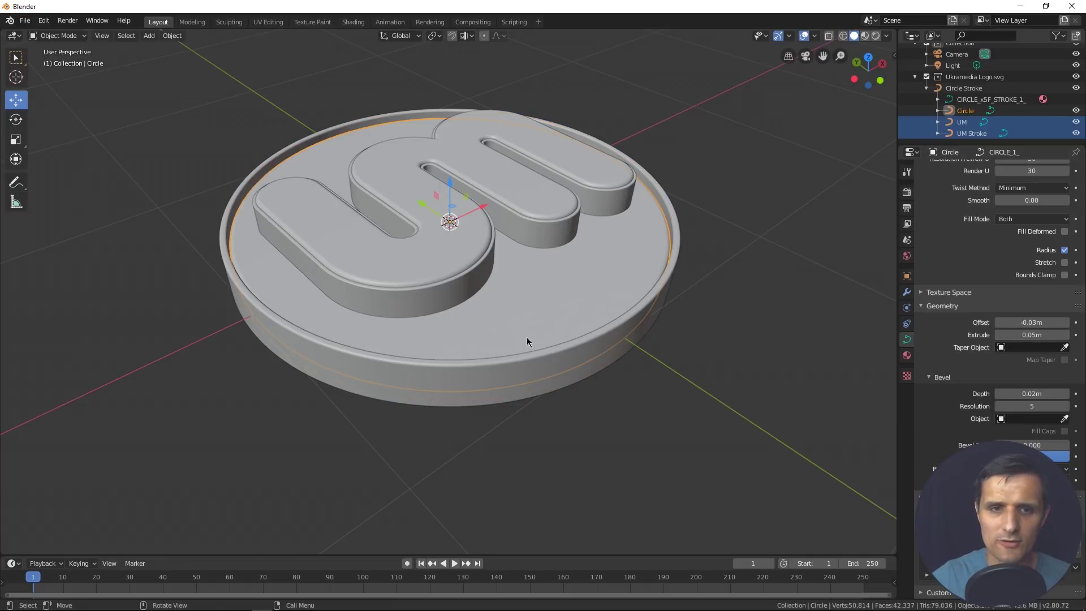
{"action": "mouse_move", "coordinate": [528, 340]}
{"action": "middle_mouse_down"}
{"action": "mouse_move", "coordinate": [538, 332]}
{"action": "mouse_move", "coordinate": [528, 336]}
{"action": "middle_mouse_up"}
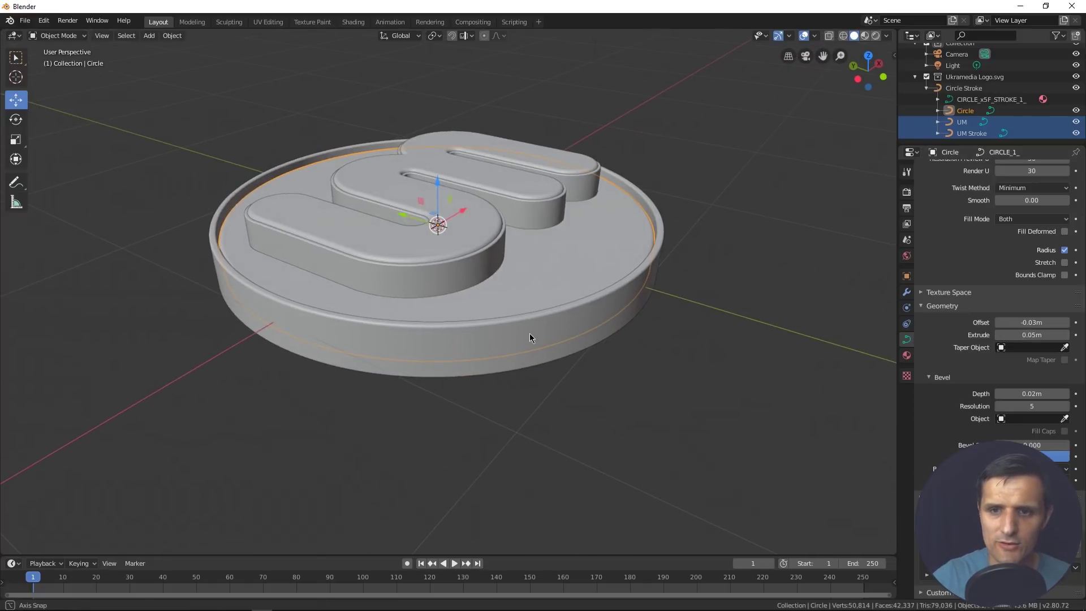
Step: Raise the Circle disc inside its rim to a Z location of 0.05 m and check its underside
{"action": "left_click", "coordinate": [907, 276]}
{"action": "middle_click_drag", "start_coordinate": [535, 288], "coordinate": [557, 280]}
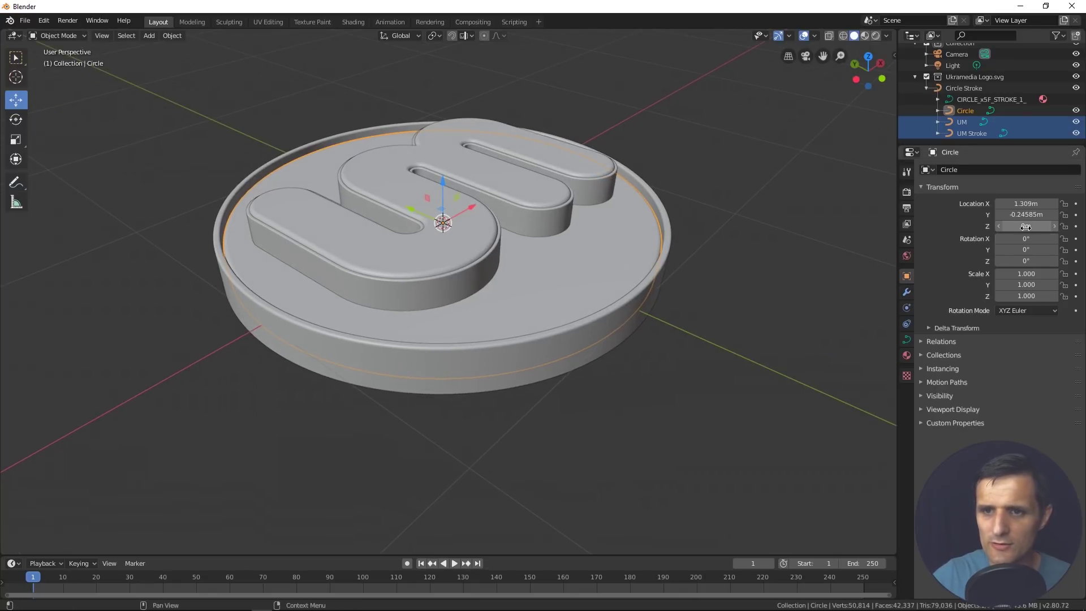
{"action": "left_click_drag", "start_coordinate": [1026, 226], "coordinate": [1031, 226]}
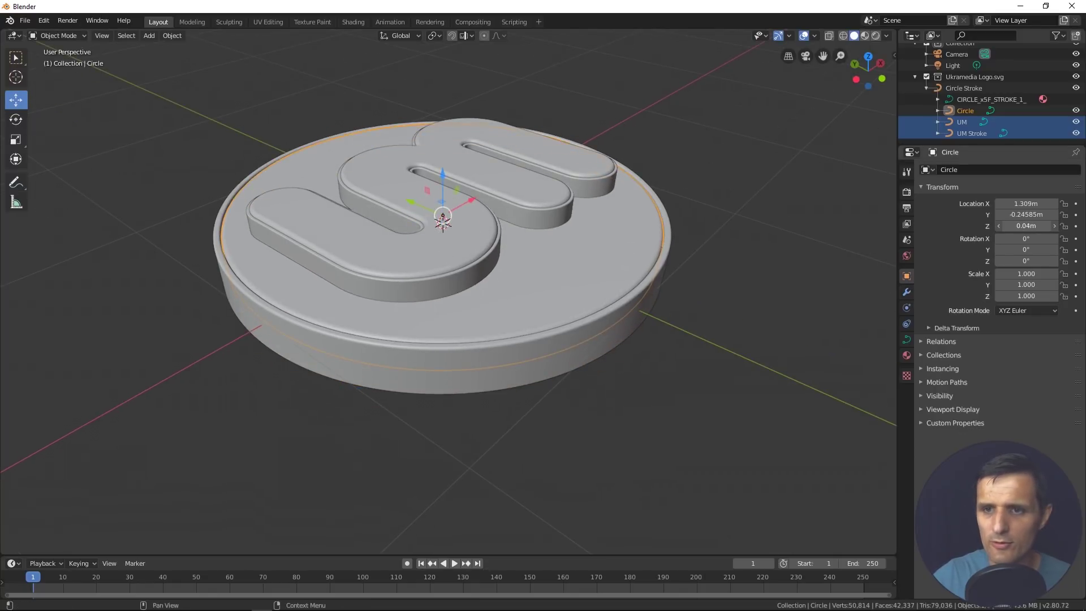
{"action": "left_click", "coordinate": [1031, 226]}
{"action": "type", "text": ".0"}
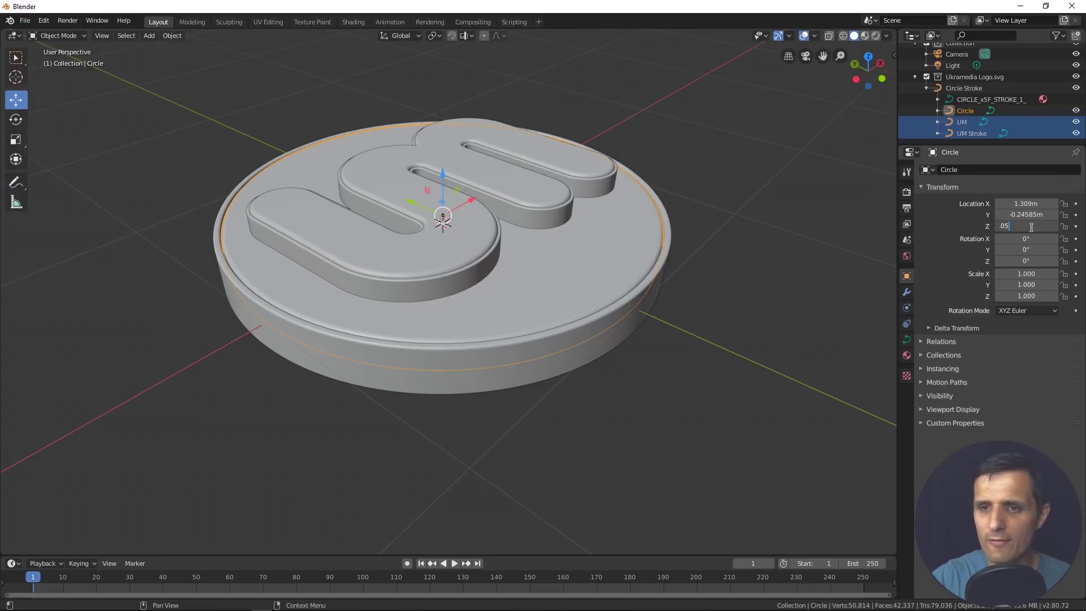
{"action": "type", "text": "5"}
{"action": "key", "text": "Return"}
{"action": "middle_click_drag", "start_coordinate": [470, 319], "coordinate": [462, 246]}
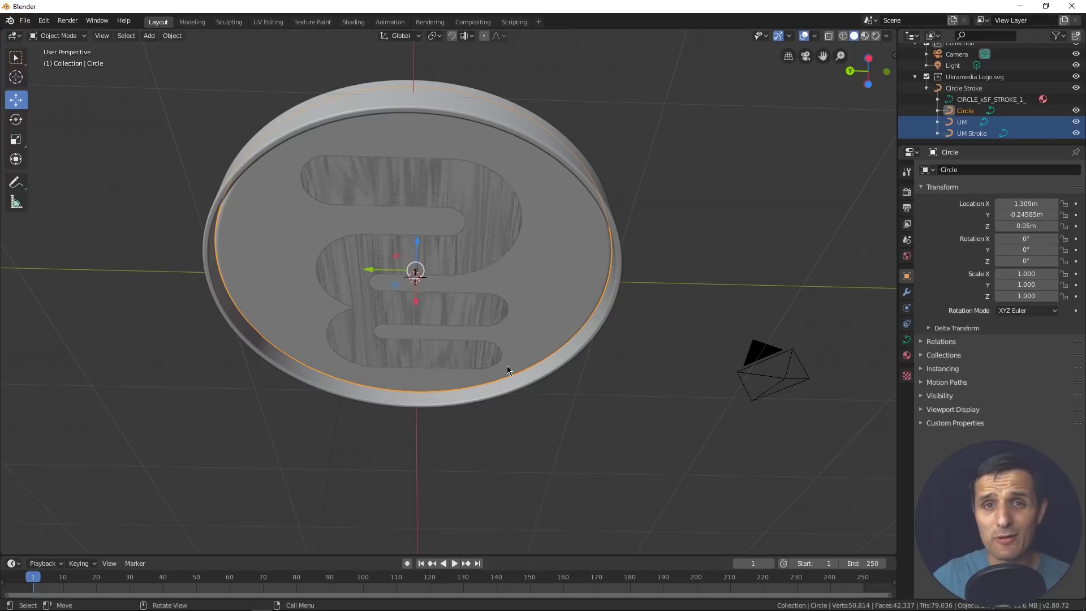
{"action": "middle_click_drag", "start_coordinate": [507, 369], "coordinate": [581, 286]}
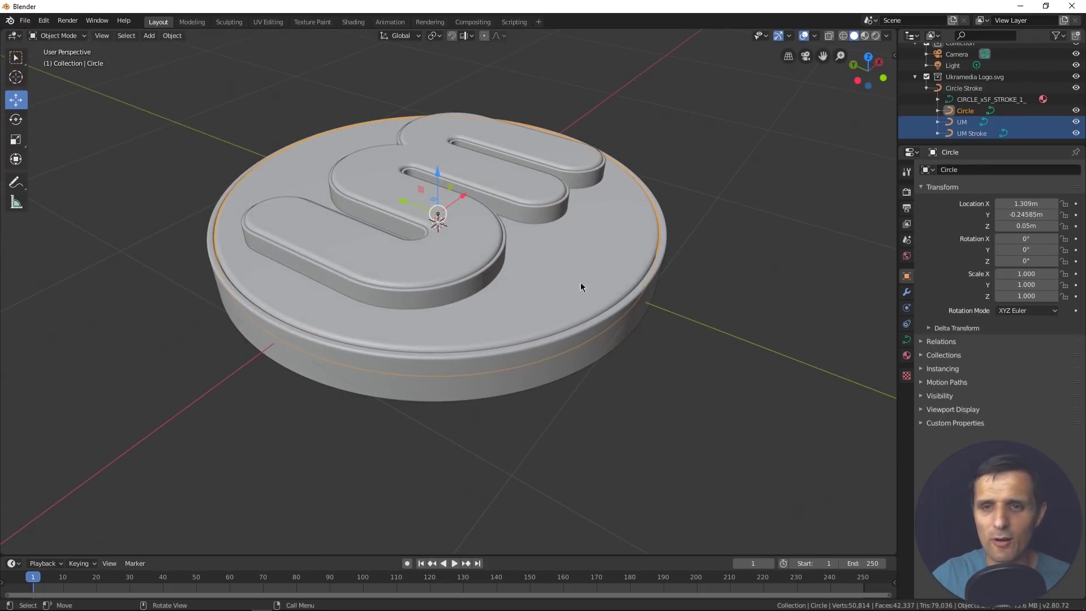
Step: Select only the Circle curve and duplicate it in place
{"action": "left_click", "coordinate": [961, 111]}
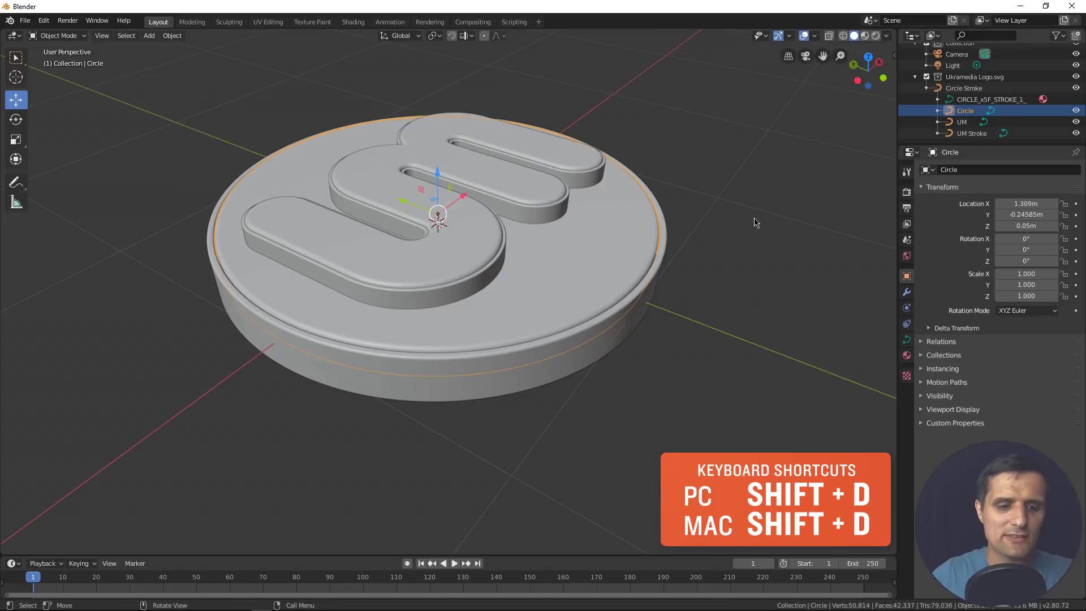
{"action": "key", "text": "shift+d"}
{"action": "key", "text": "Escape"}
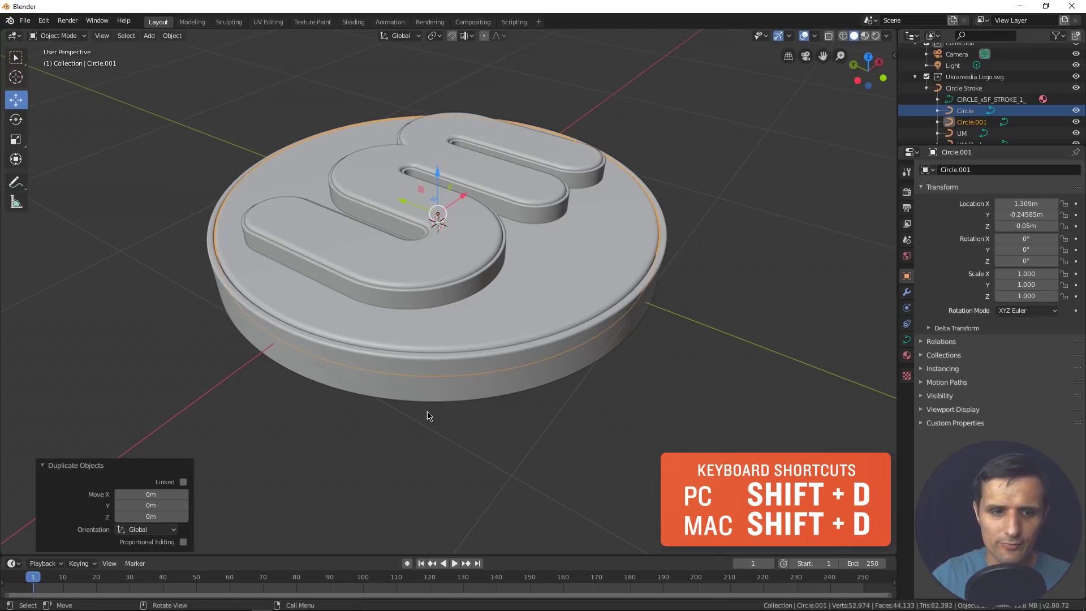
Step: Shift the duplicated circle along Z towards the logo's back, trying -0.05 m and -0.01 m and settling on -0.1 m
{"action": "middle_click_drag", "start_coordinate": [337, 439], "coordinate": [349, 383]}
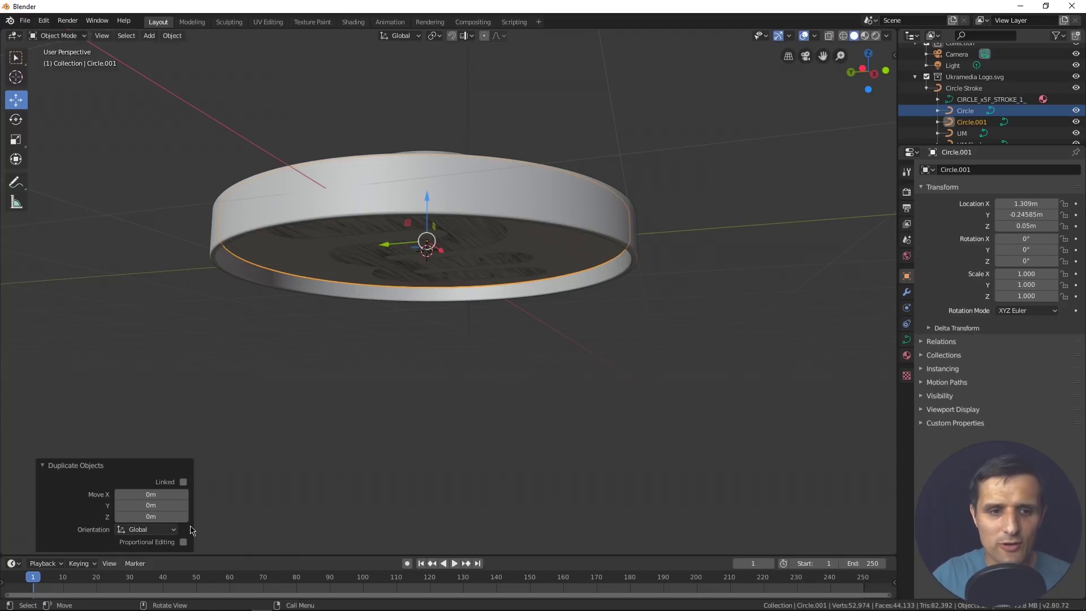
{"action": "left_click_drag", "start_coordinate": [164, 517], "coordinate": [142, 517]}
{"action": "left_click", "coordinate": [171, 518]}
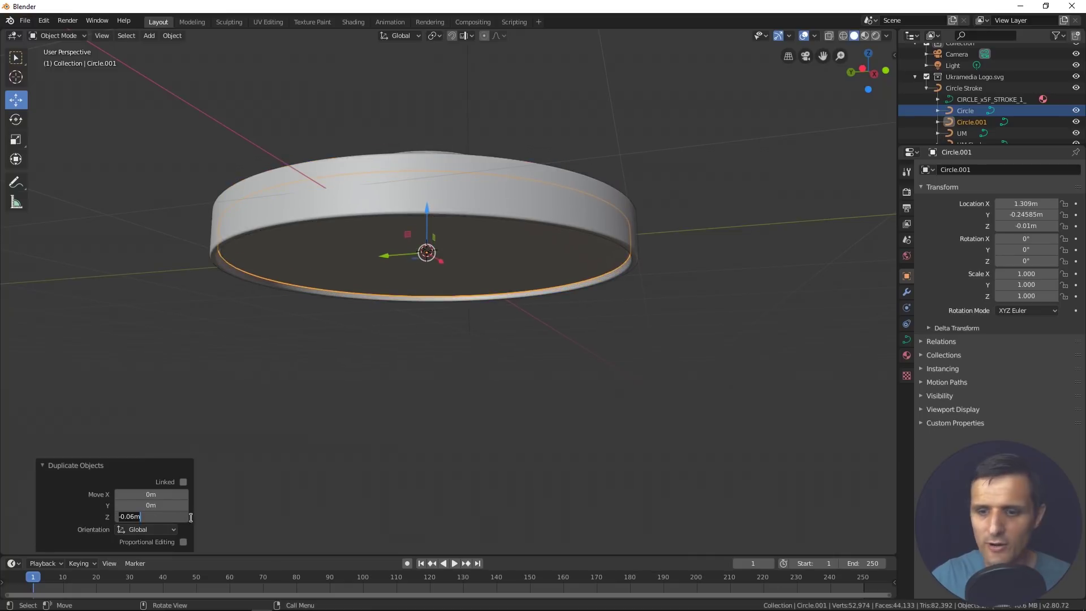
{"action": "type", "text": "-.05"}
{"action": "key", "text": "Return"}
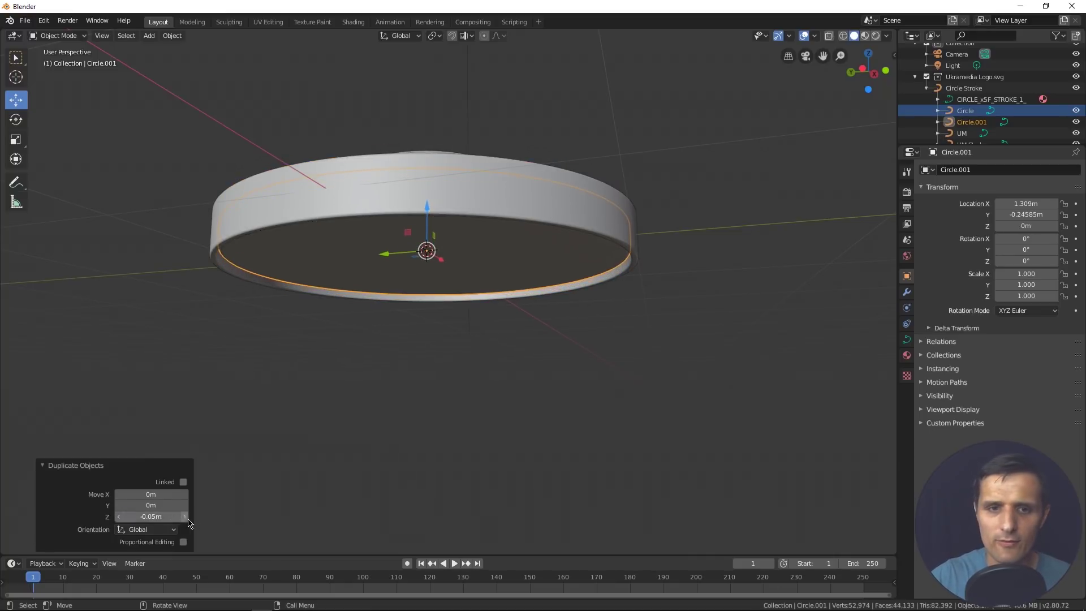
{"action": "left_click", "coordinate": [160, 517]}
{"action": "type", "text": "-.01"}
{"action": "key", "text": "Return"}
{"action": "left_click", "coordinate": [161, 519]}
{"action": "type", "text": "-0"}
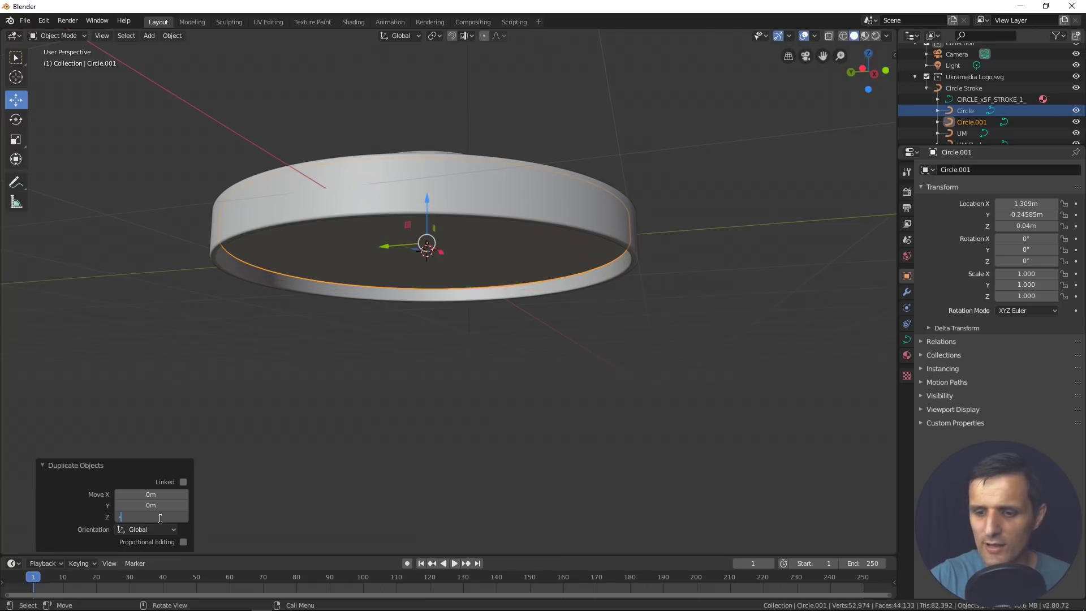
{"action": "type", "text": ".1"}
{"action": "key", "text": "Return"}
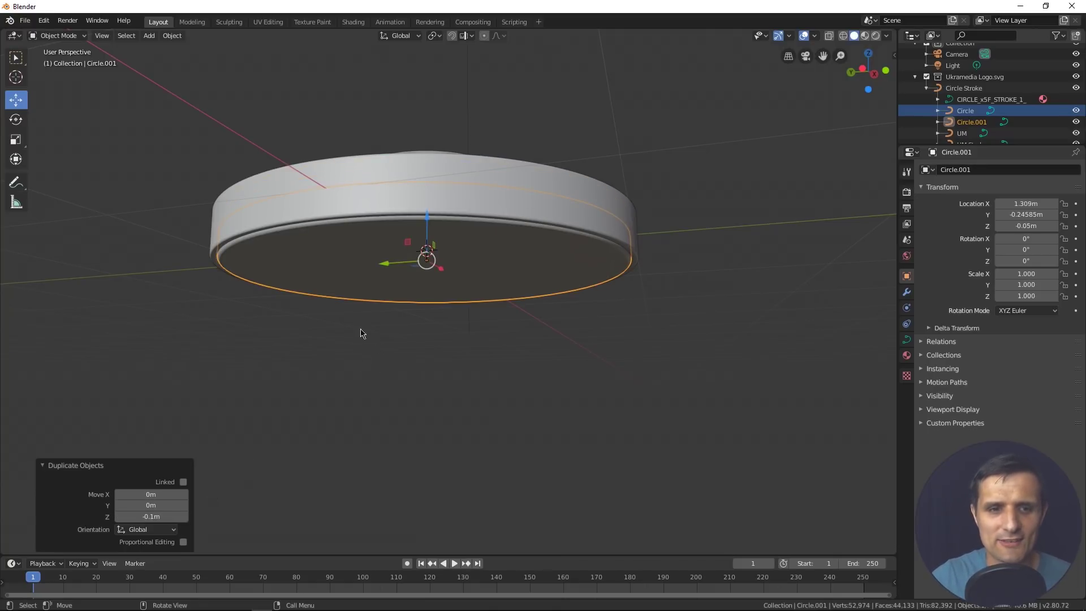
{"action": "middle_click_drag", "start_coordinate": [368, 277], "coordinate": [233, 253]}
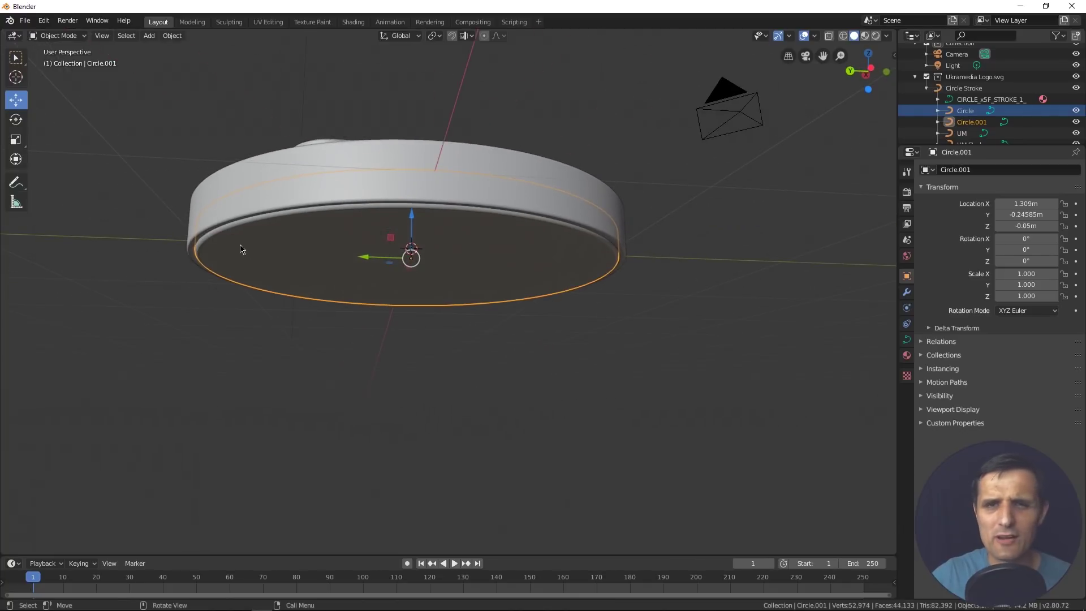
Step: Set the duplicated circle's bevel depth and offset to 0 m and check how it closes the logo's back
{"action": "left_click", "coordinate": [907, 340]}
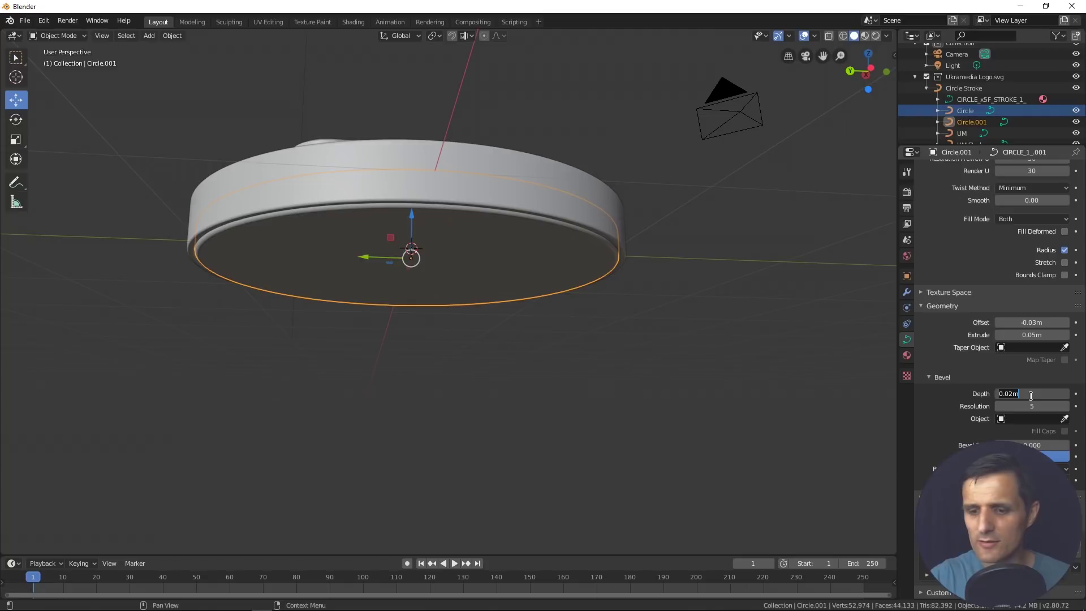
{"action": "left_click_drag", "start_coordinate": [1038, 394], "coordinate": [1032, 394]}
{"action": "left_click_drag", "start_coordinate": [1041, 323], "coordinate": [1038, 323]}
{"action": "middle_click_drag", "start_coordinate": [553, 322], "coordinate": [505, 361]}
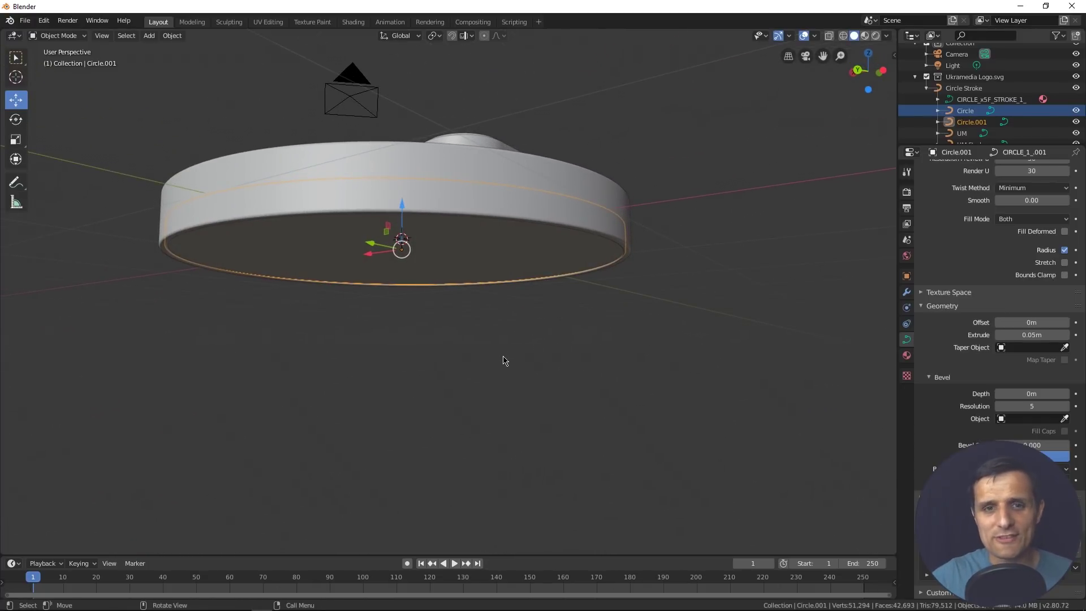
{"action": "middle_click_drag", "start_coordinate": [511, 359], "coordinate": [494, 394]}
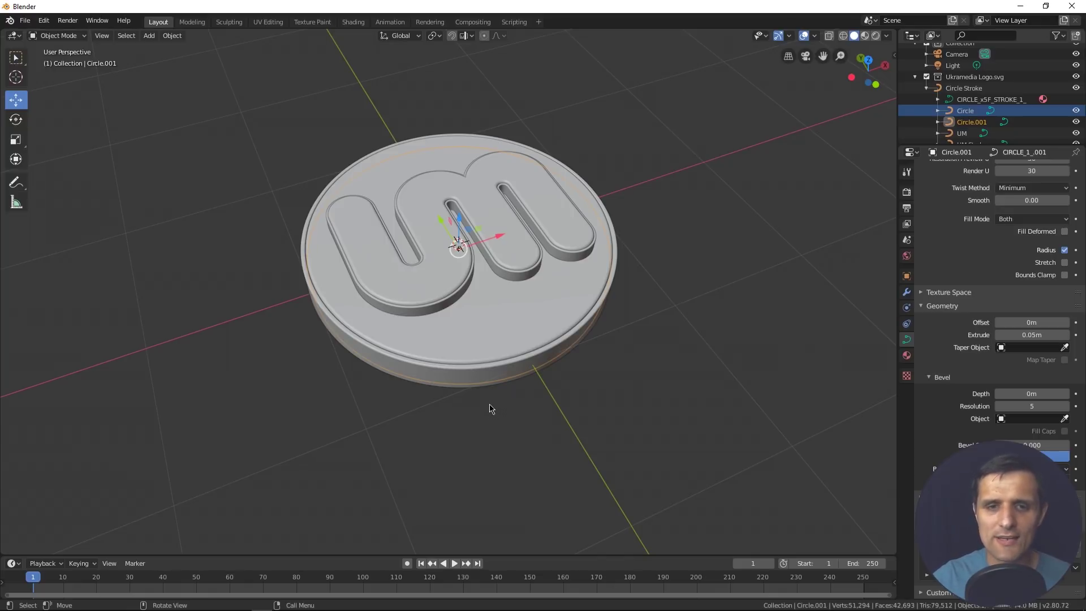
Step: Select the Circle Stroke parent and rotate the whole logo 90° about the global X axis
{"action": "left_click", "coordinate": [520, 377]}
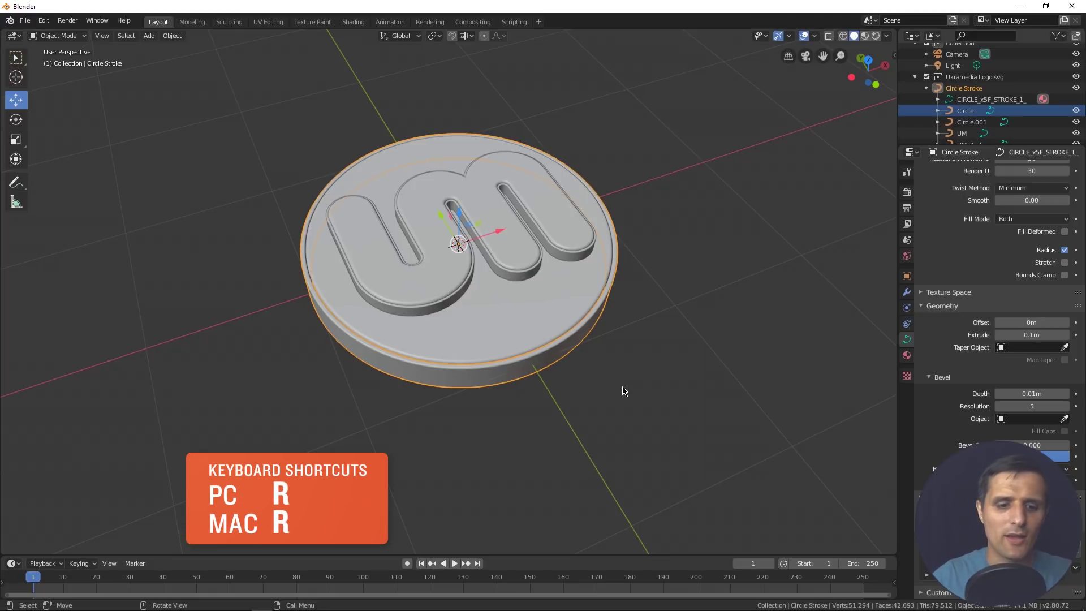
{"action": "key", "text": "r"}
{"action": "key", "text": "x"}
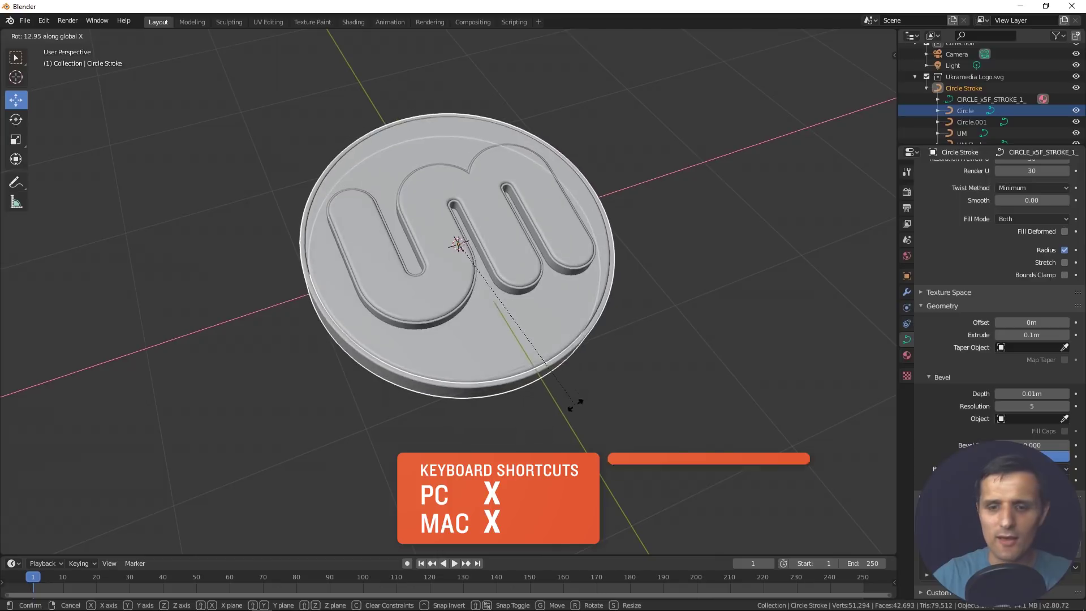
{"action": "type", "text": "90"}
{"action": "key", "text": "Return"}
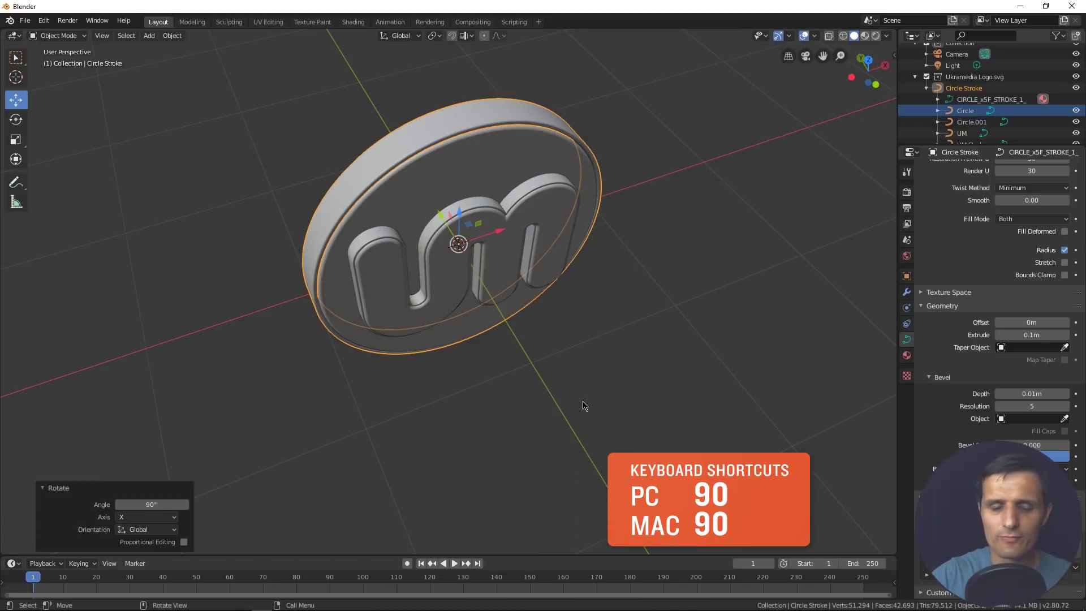
{"action": "middle_click_drag", "start_coordinate": [551, 386], "coordinate": [571, 317]}
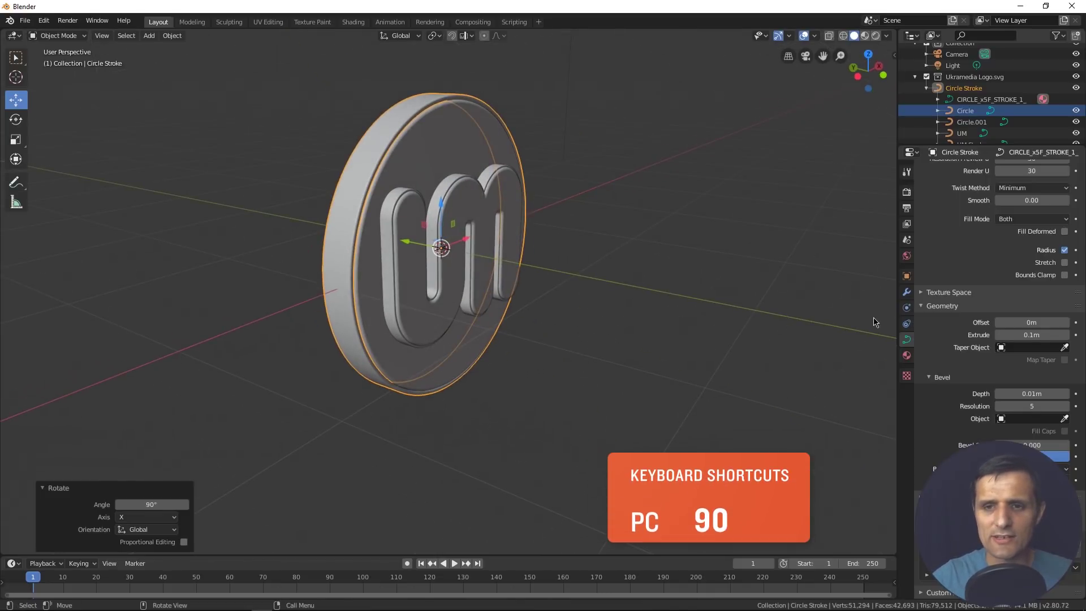
Step: Try tilting the logo about X through its rotation value and with the Rotate tool, undoing each change
{"action": "left_click", "coordinate": [908, 280]}
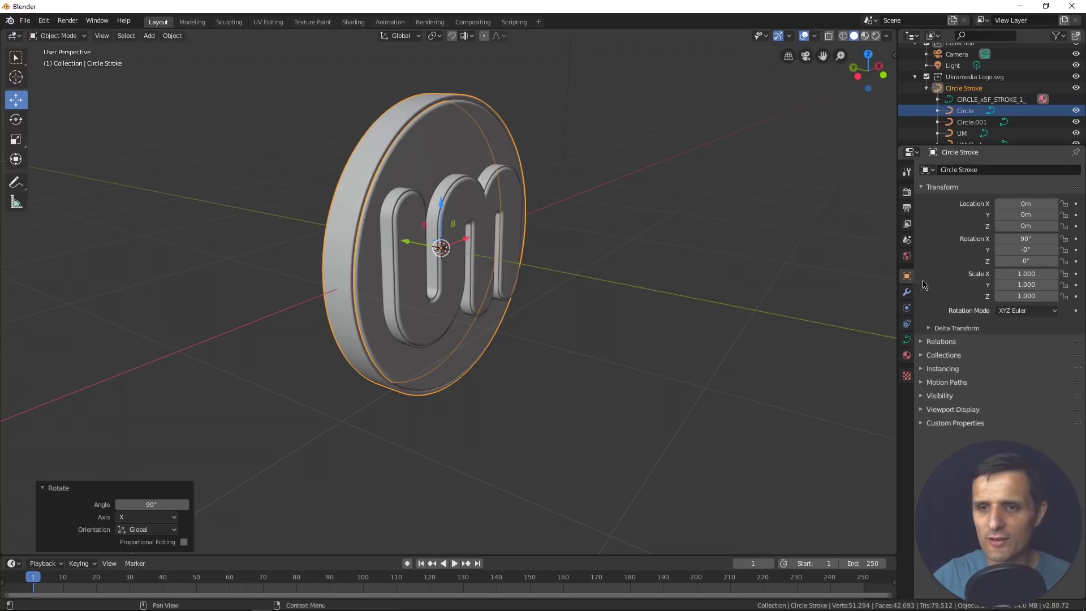
{"action": "left_click_drag", "start_coordinate": [1030, 241], "coordinate": [1010, 241]}
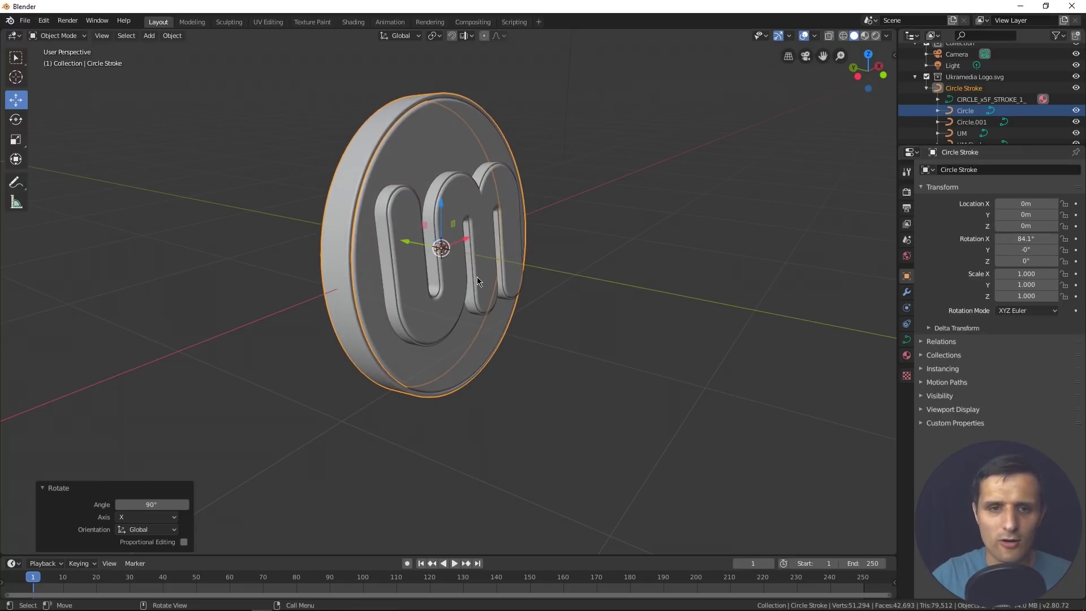
{"action": "key", "text": "ctrl+z"}
{"action": "left_click", "coordinate": [15, 120]}
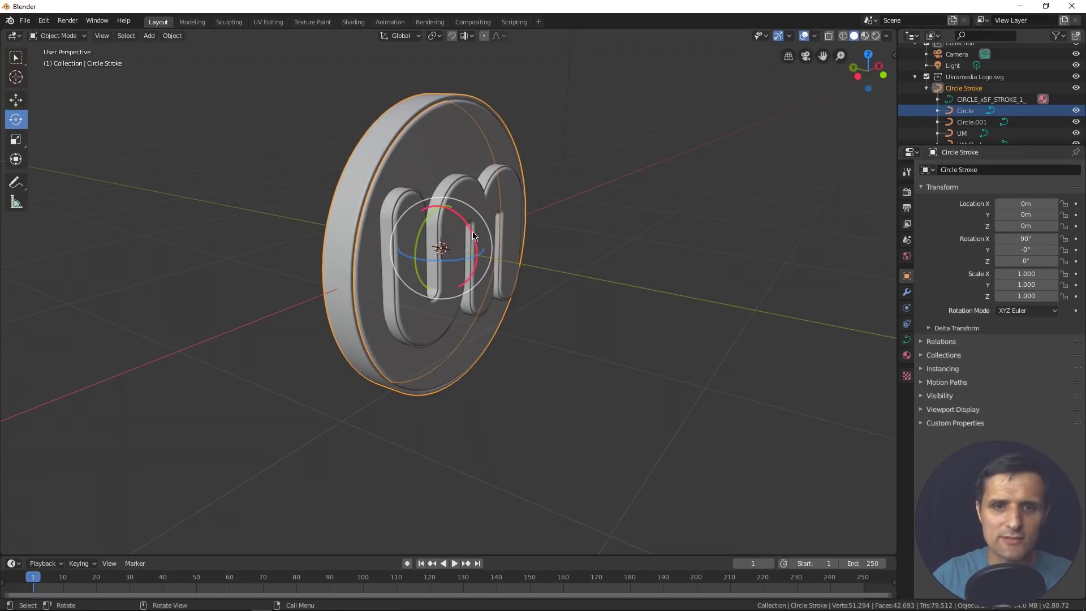
{"action": "mouse_move", "coordinate": [473, 232]}
{"action": "left_mouse_down"}
{"action": "mouse_move", "coordinate": [455, 195]}
{"action": "mouse_move", "coordinate": [465, 225]}
{"action": "left_mouse_up"}
{"action": "key", "text": "ctrl+z"}
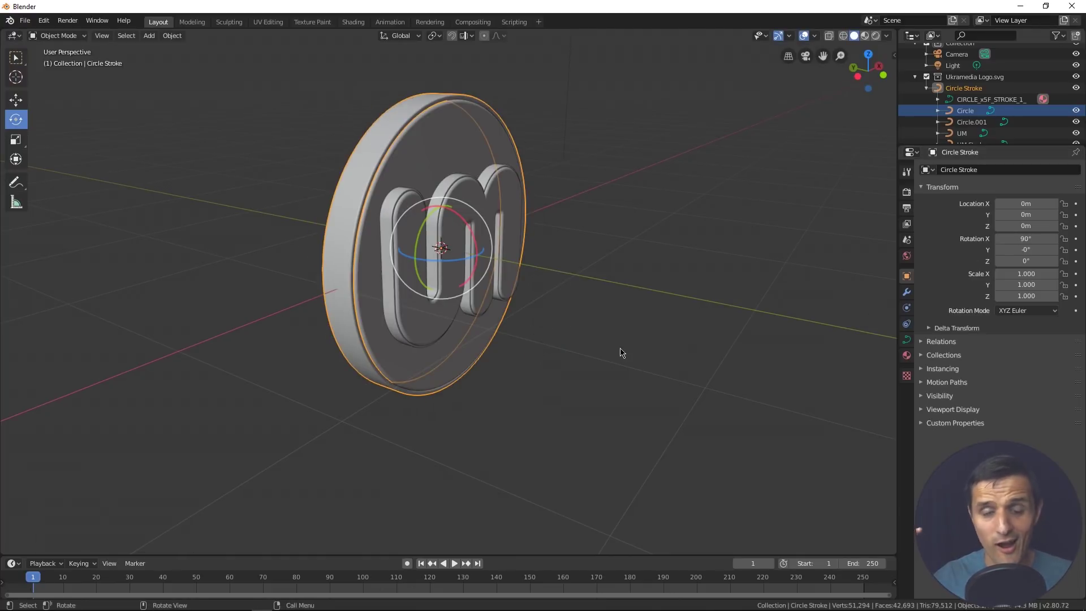
Step: Deselect the upright logo and look at the options for adding a new object
{"action": "mouse_move", "coordinate": [599, 376]}
{"action": "middle_mouse_down"}
{"action": "mouse_move", "coordinate": [517, 375]}
{"action": "mouse_move", "coordinate": [597, 381]}
{"action": "middle_mouse_up"}
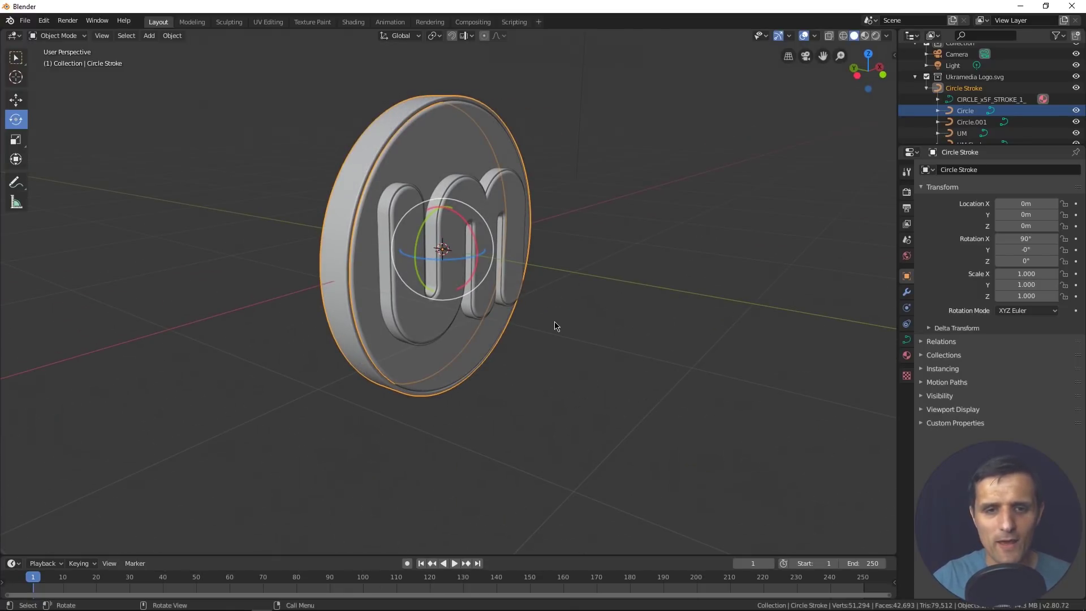
{"action": "middle_click_drag", "start_coordinate": [564, 331], "coordinate": [475, 144]}
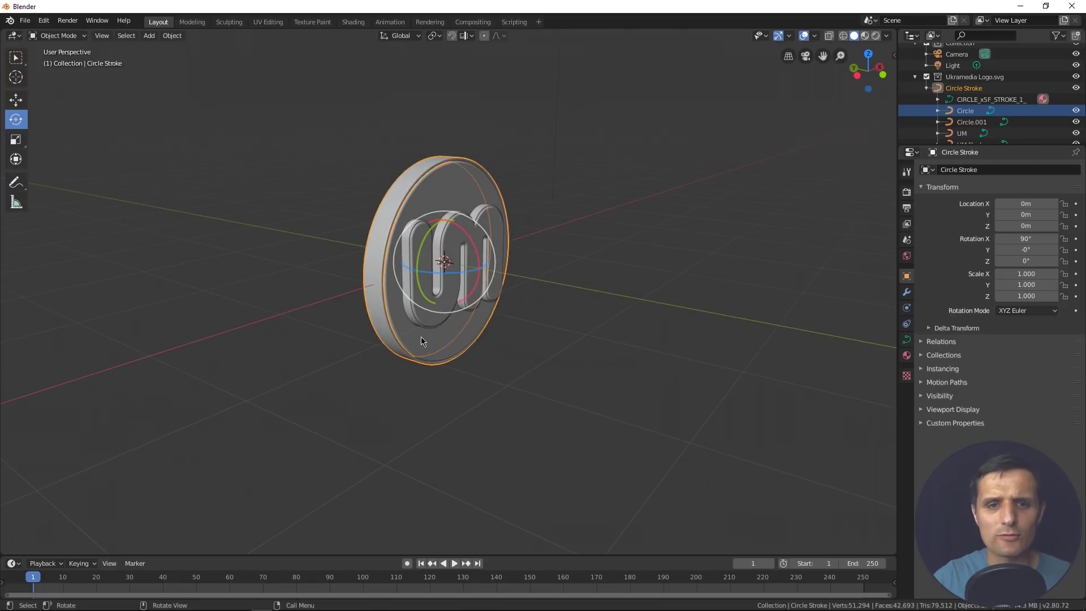
{"action": "left_click", "coordinate": [573, 342]}
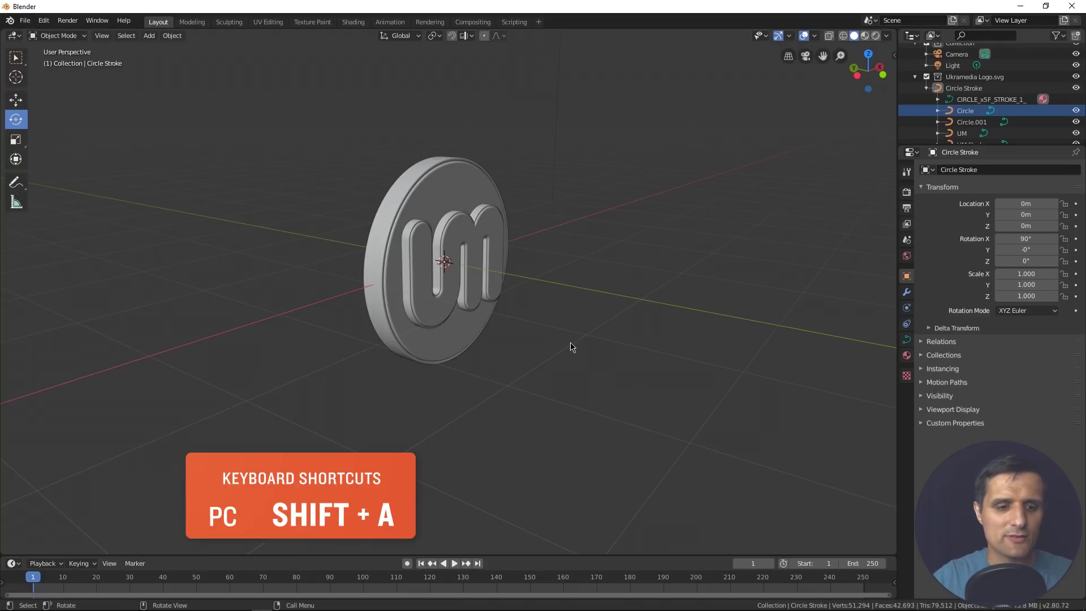
{"action": "key", "text": "shift+a"}
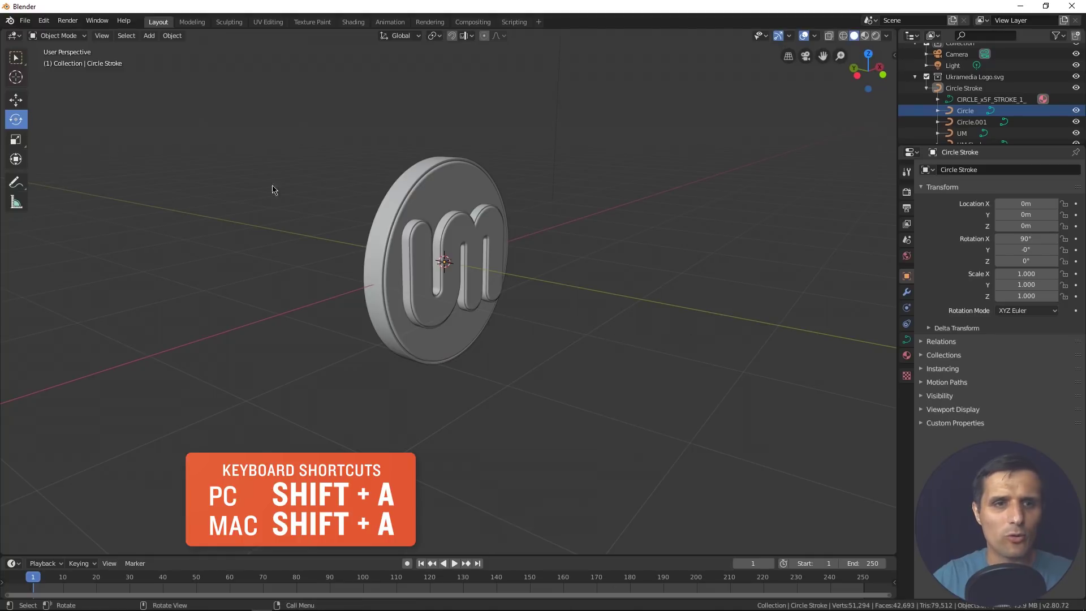
{"action": "left_click", "coordinate": [148, 36]}
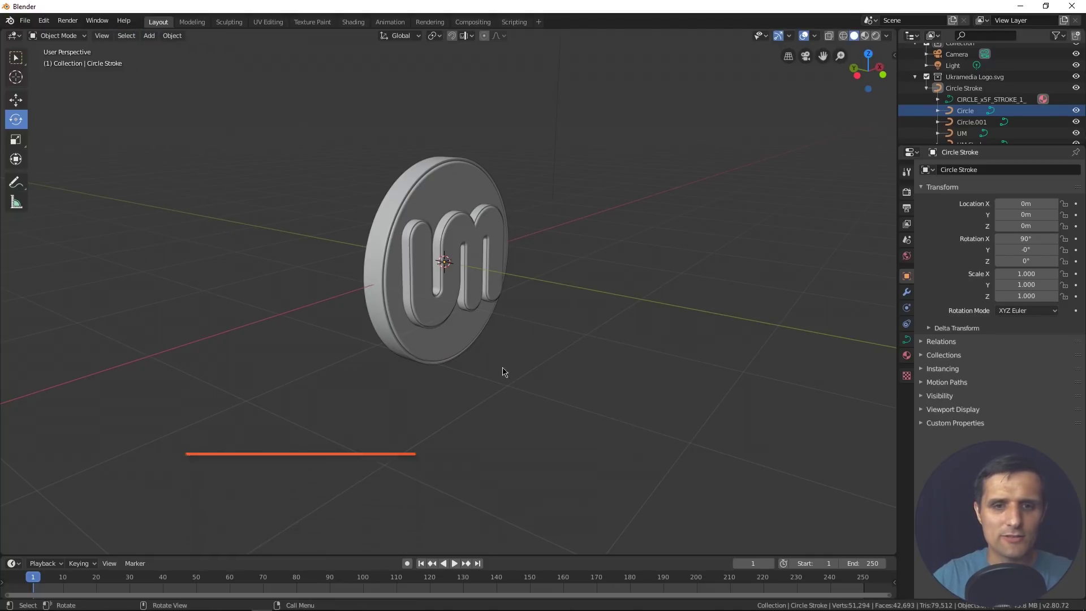
{"action": "middle_click_drag", "start_coordinate": [474, 327], "coordinate": [461, 306]}
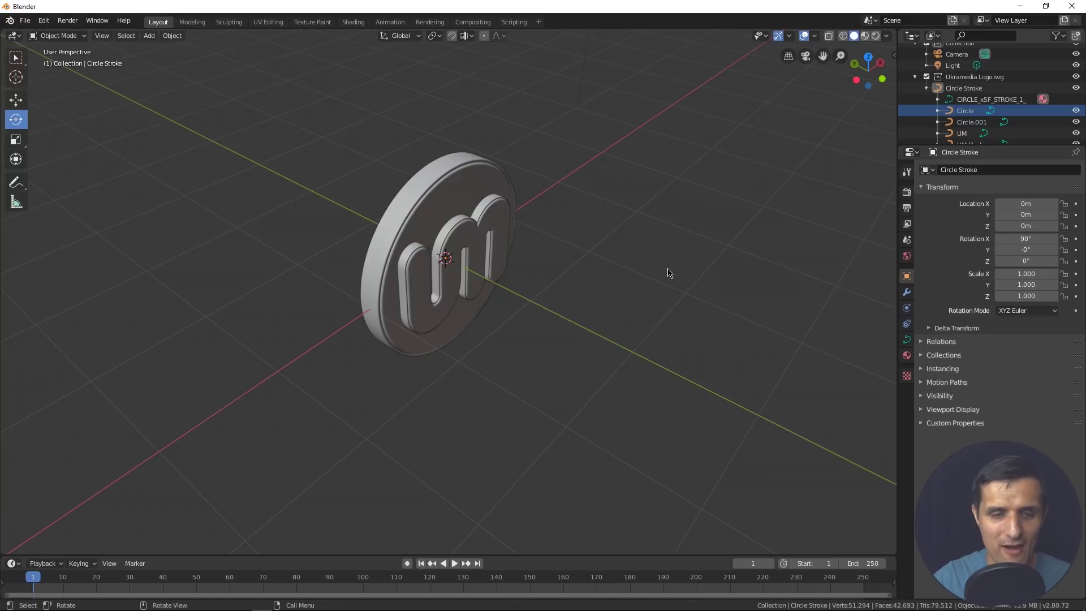
{"action": "middle_click_drag", "start_coordinate": [509, 357], "coordinate": [514, 337]}
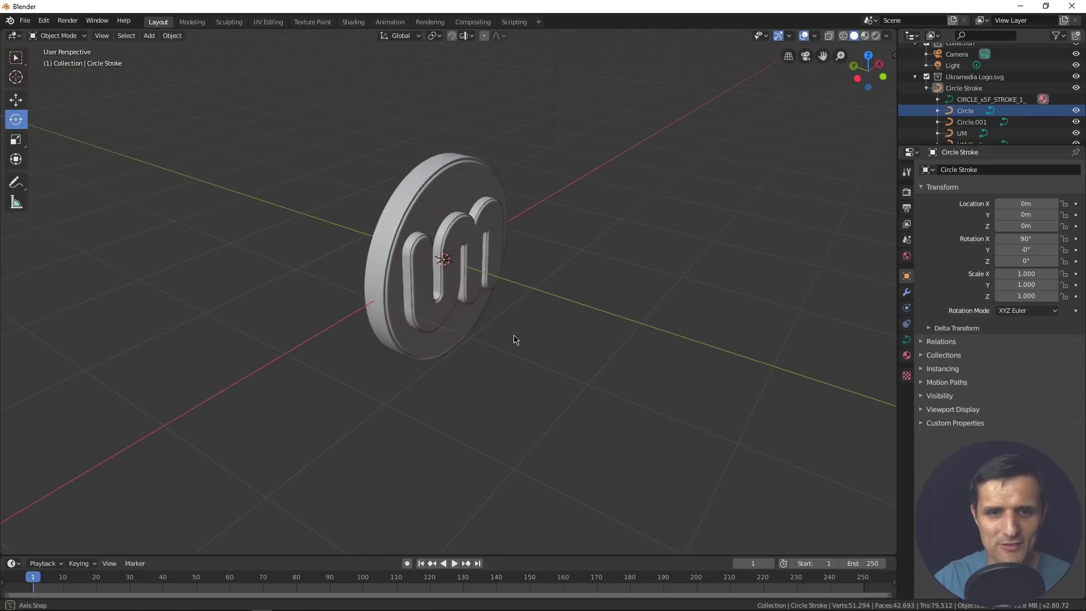
Step: Add an Arrows empty at the centre of the upright logo
{"action": "scroll", "coordinate": [502, 316], "scroll_direction": "up", "scroll_amount": 2}
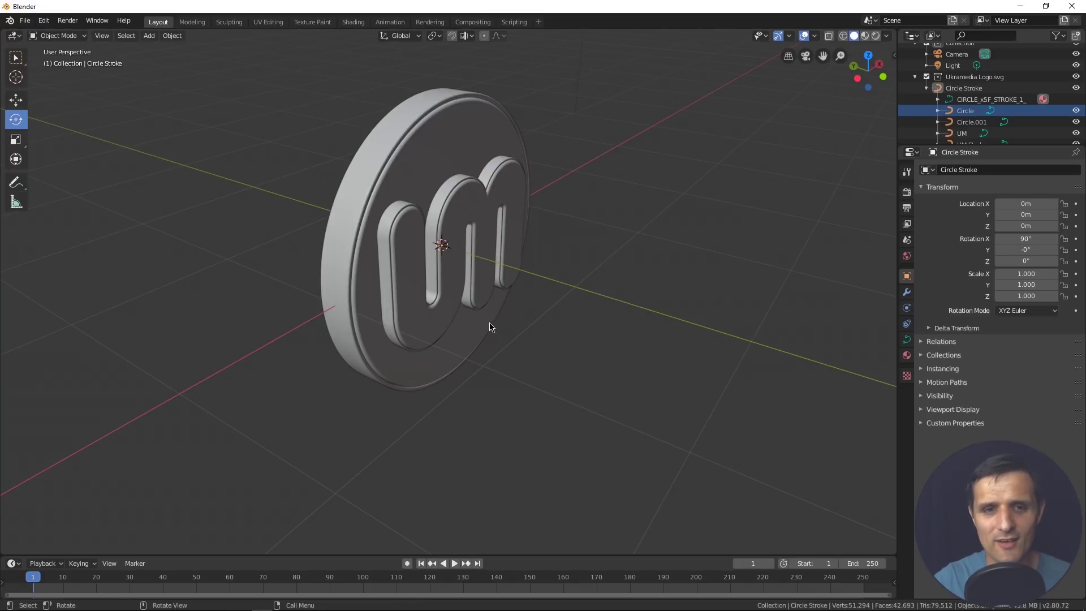
{"action": "scroll", "coordinate": [502, 315], "scroll_direction": "up", "scroll_amount": 1}
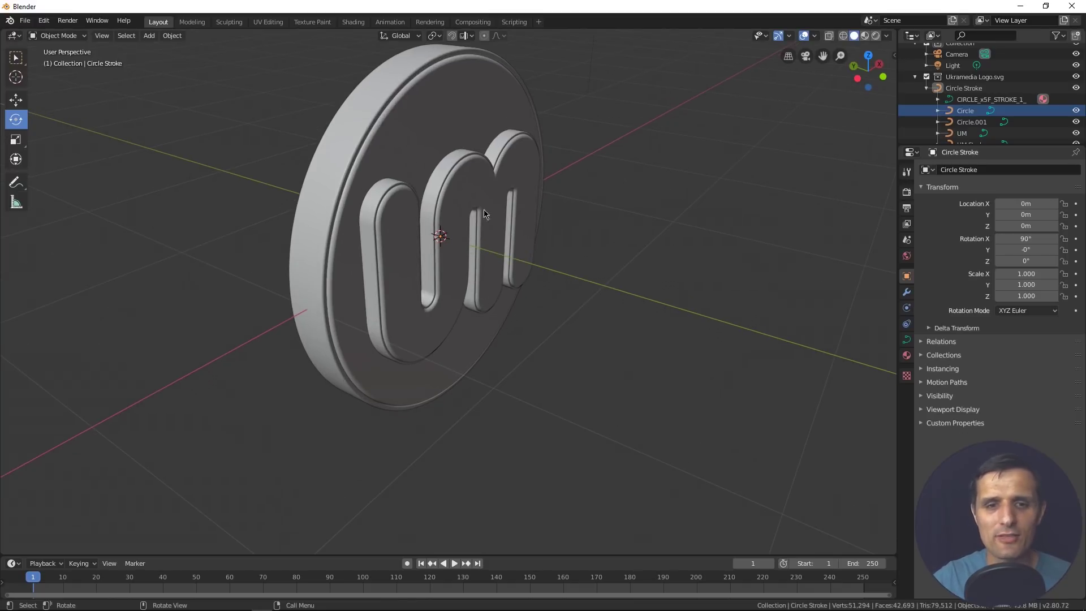
{"action": "scroll", "coordinate": [531, 325], "scroll_direction": "down", "scroll_amount": 1}
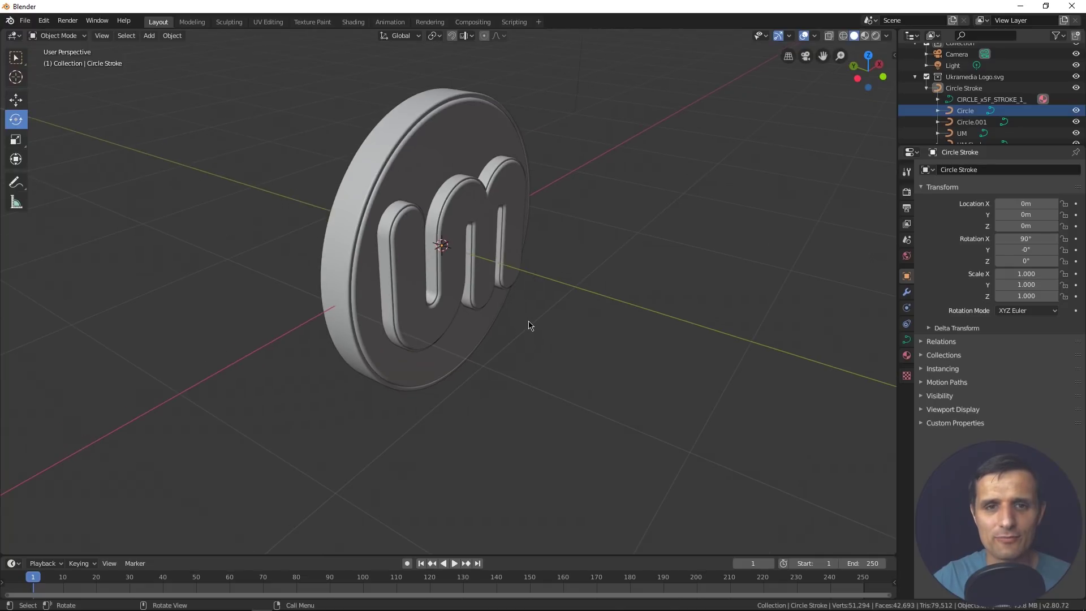
{"action": "scroll", "coordinate": [532, 327], "scroll_direction": "down", "scroll_amount": 1}
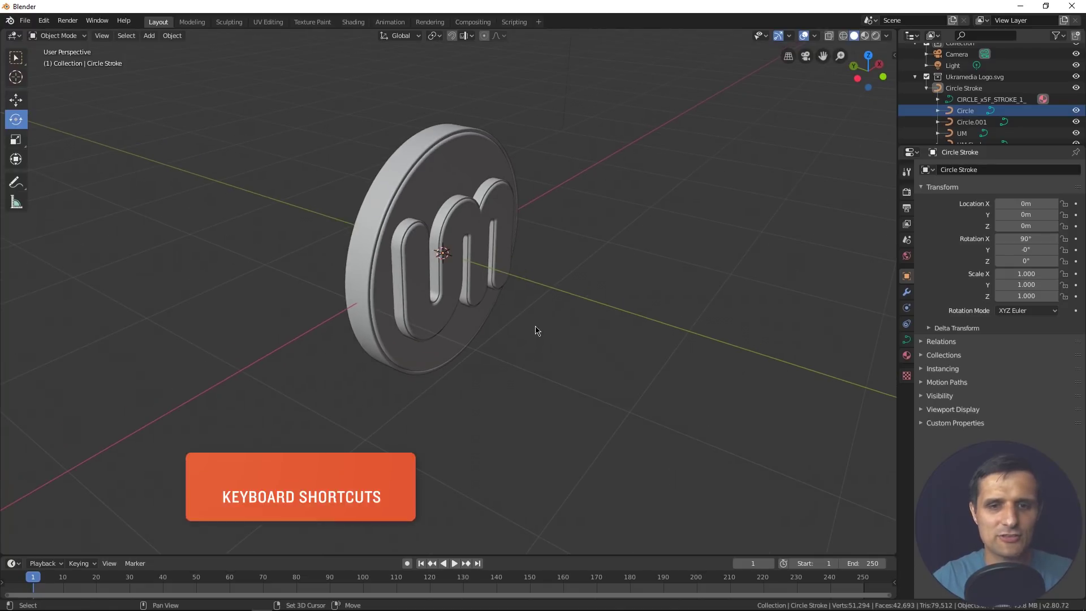
{"action": "key", "text": "shift+a"}
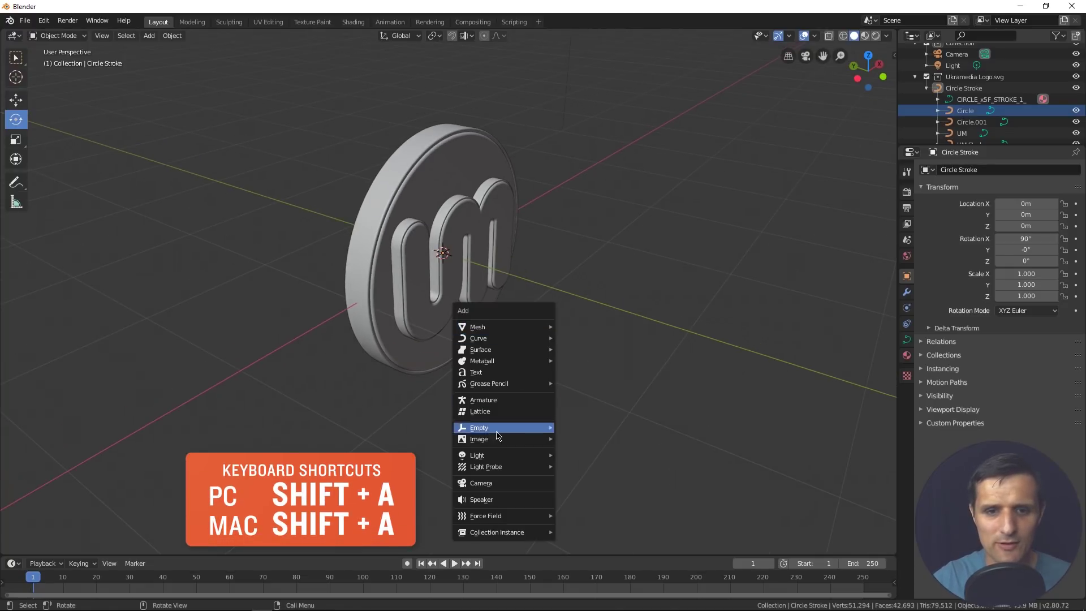
{"action": "mouse_move", "coordinate": [479, 435]}
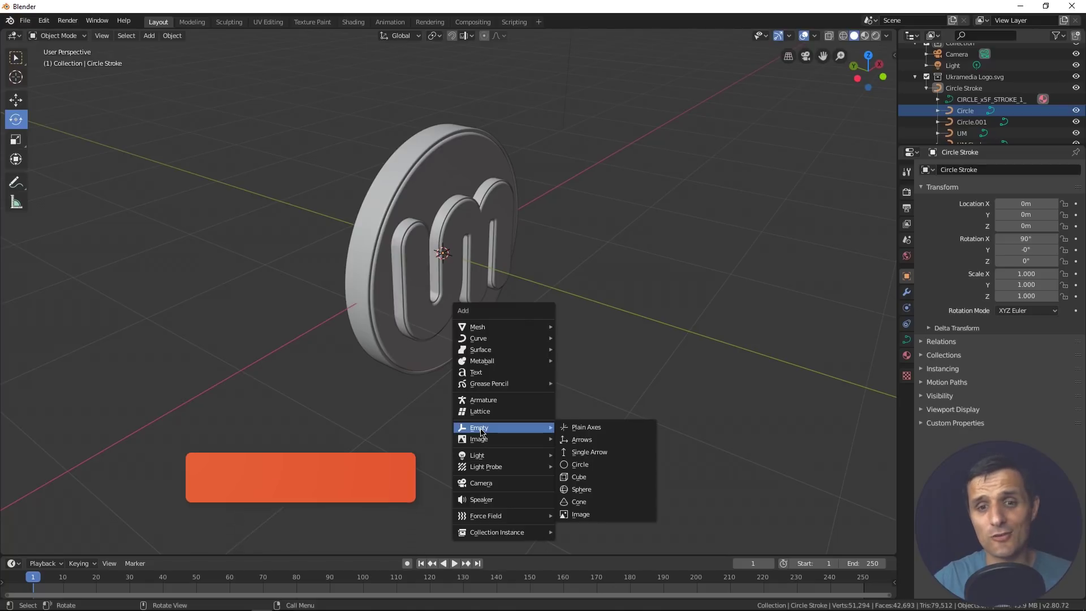
{"action": "left_click", "coordinate": [584, 441]}
Step: Set the Arrows empty's display size to 1.1 m so its axes extend beyond the logo
{"action": "middle_click_drag", "start_coordinate": [527, 378], "coordinate": [571, 283]}
{"action": "left_click", "coordinate": [907, 324]}
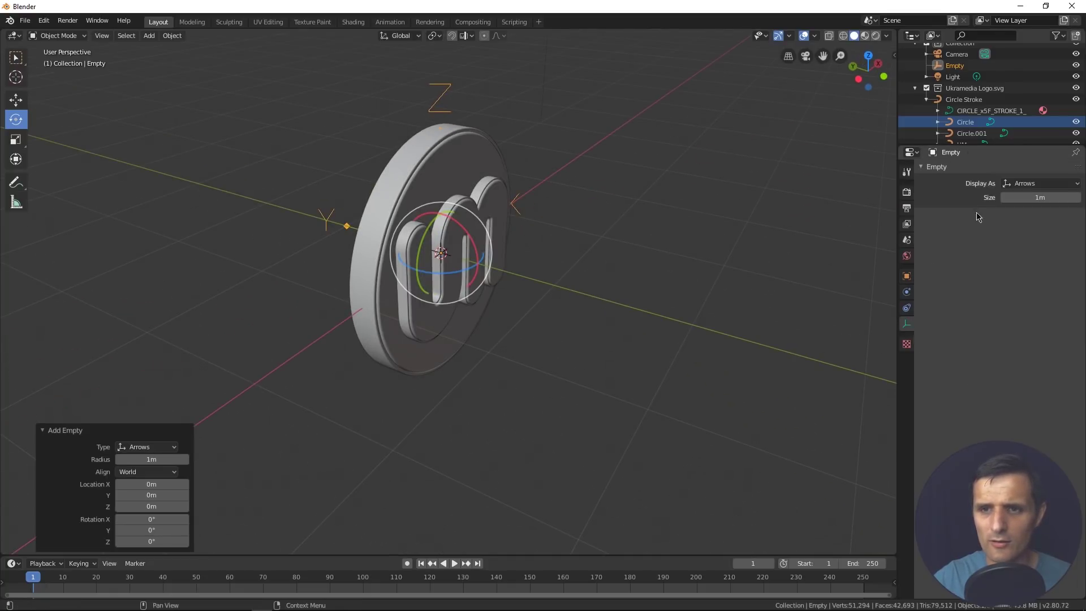
{"action": "left_click_drag", "start_coordinate": [1052, 198], "coordinate": [1065, 198]}
{"action": "mouse_move", "coordinate": [667, 221]}
{"action": "middle_mouse_down"}
{"action": "mouse_move", "coordinate": [582, 213]}
{"action": "mouse_move", "coordinate": [651, 215]}
{"action": "middle_mouse_up"}
{"action": "left_click_drag", "start_coordinate": [1041, 198], "coordinate": [1035, 198]}
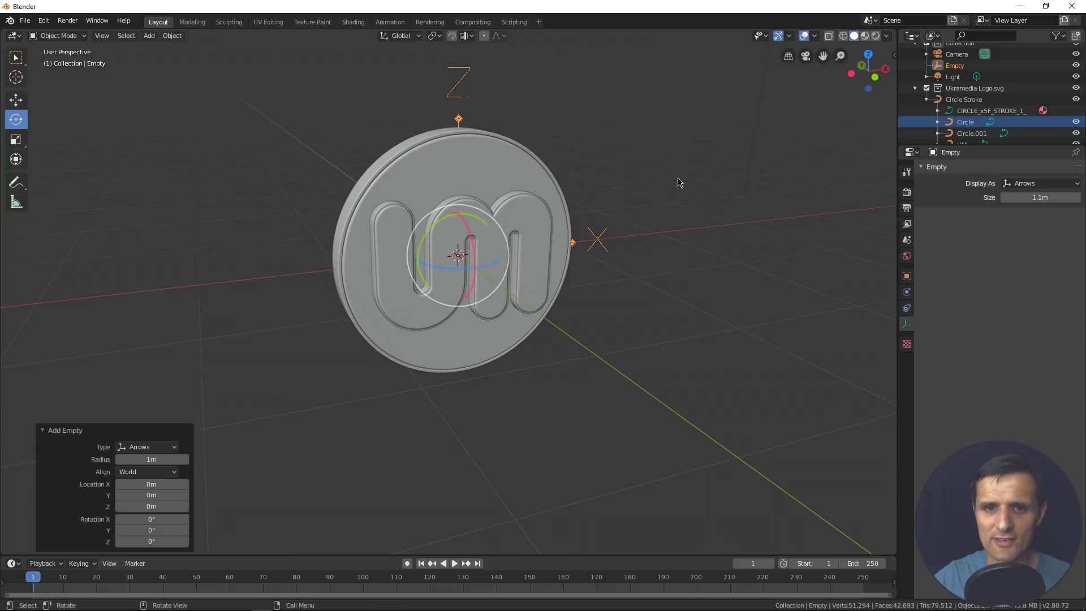
{"action": "mouse_move", "coordinate": [691, 279]}
{"action": "middle_mouse_down"}
{"action": "mouse_move", "coordinate": [609, 278]}
{"action": "mouse_move", "coordinate": [677, 279]}
{"action": "middle_mouse_up"}
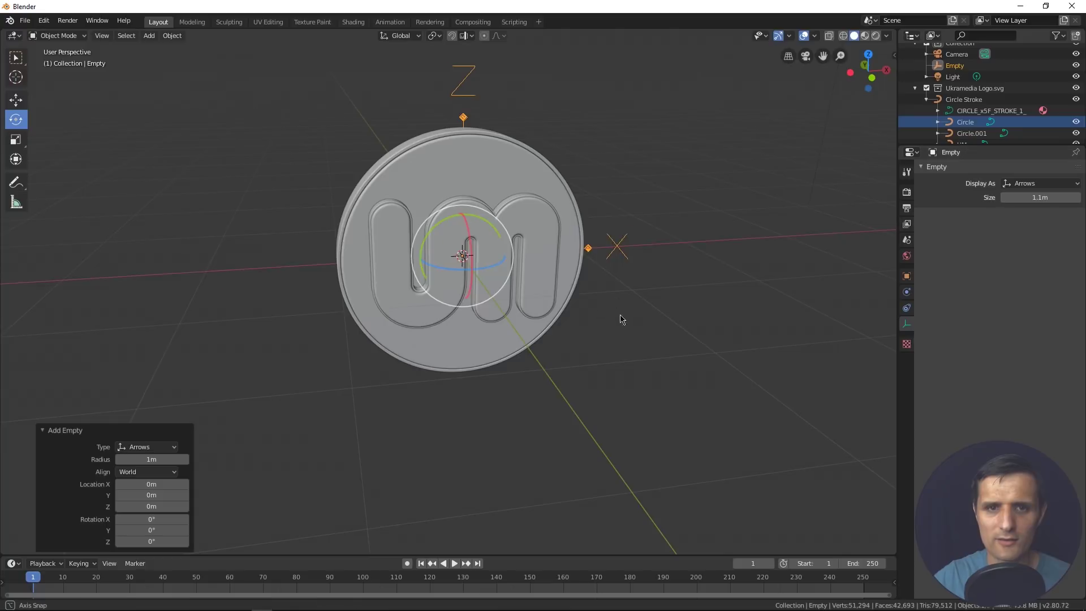
{"action": "mouse_move", "coordinate": [621, 315]}
{"action": "middle_mouse_down"}
{"action": "mouse_move", "coordinate": [694, 317]}
{"action": "mouse_move", "coordinate": [611, 320]}
{"action": "middle_mouse_up"}
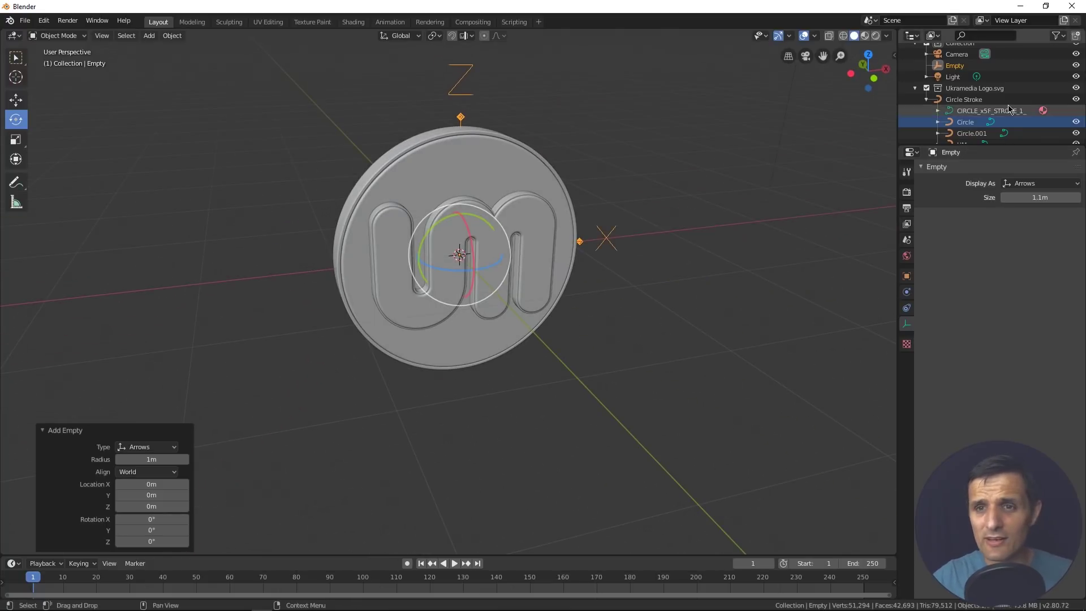
Step: Rename the new empty as Controls
{"action": "scroll", "coordinate": [966, 97], "scroll_direction": "up", "scroll_amount": 2}
{"action": "double_click", "coordinate": [955, 83]}
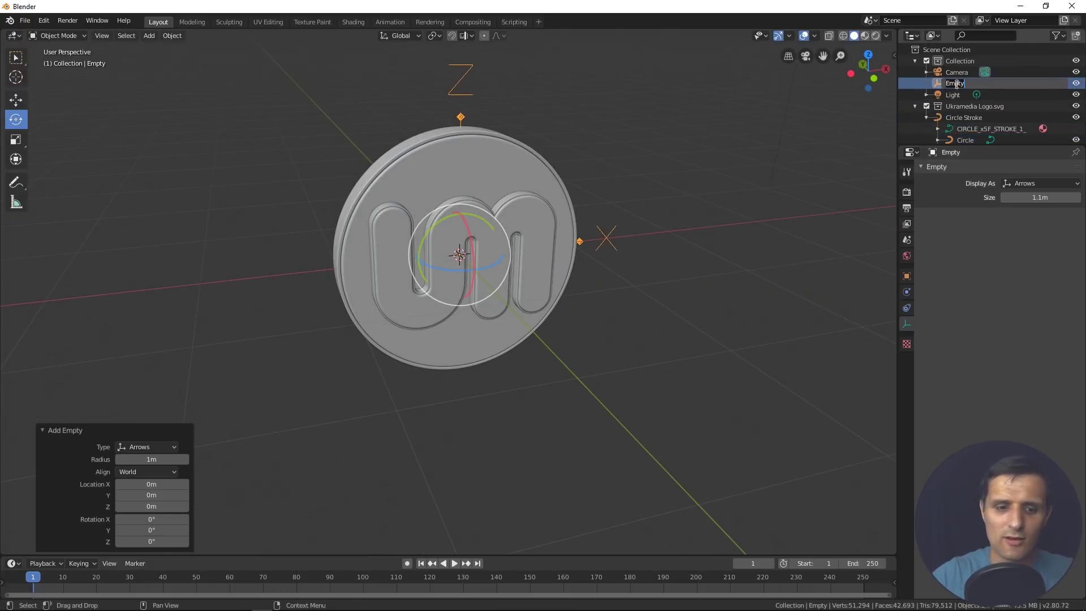
{"action": "type", "text": "Controls"}
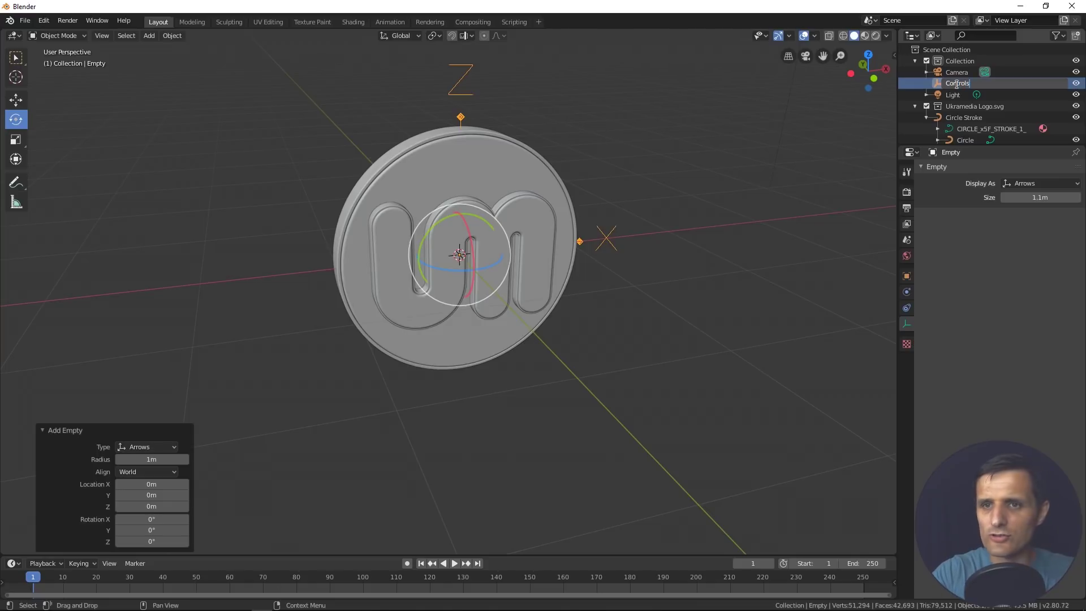
{"action": "key", "text": "Return"}
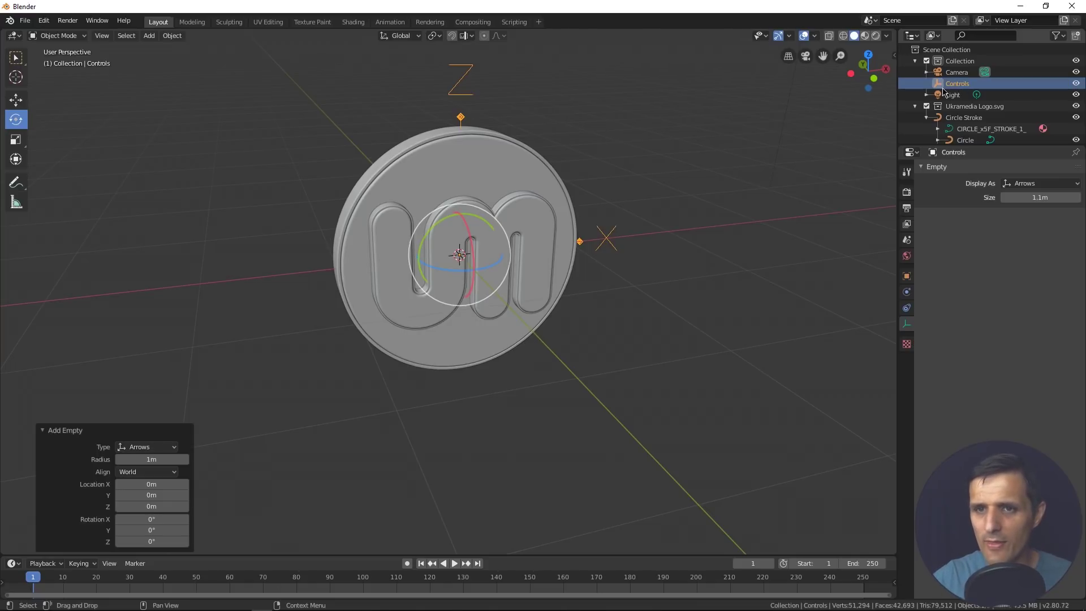
Step: Move the Controls empty into the Ukramedia Logo.svg collection and collapse the Circle Stroke hierarchy
{"action": "left_click_drag", "start_coordinate": [944, 85], "coordinate": [943, 111]}
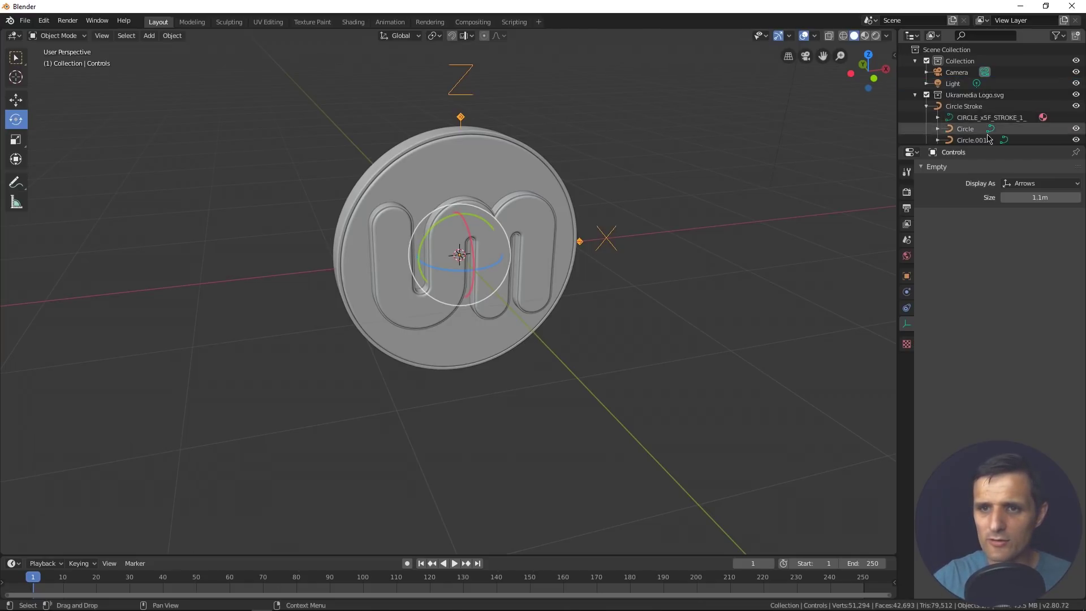
{"action": "left_click", "coordinate": [951, 96]}
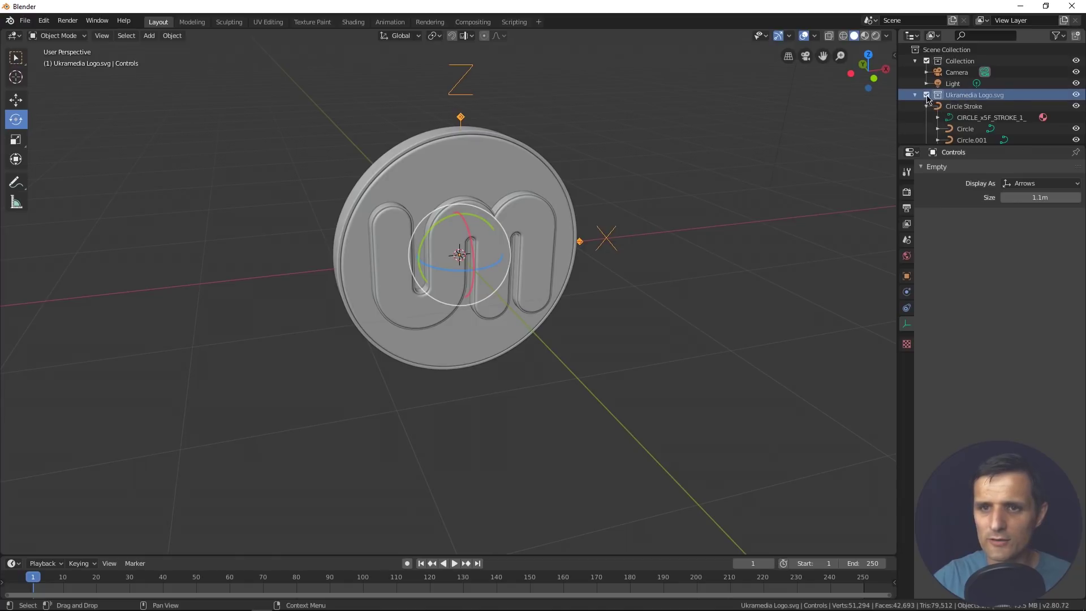
{"action": "left_click", "coordinate": [927, 97]}
{"action": "left_click", "coordinate": [926, 96]}
{"action": "middle_click_drag", "start_coordinate": [560, 296], "coordinate": [571, 295]}
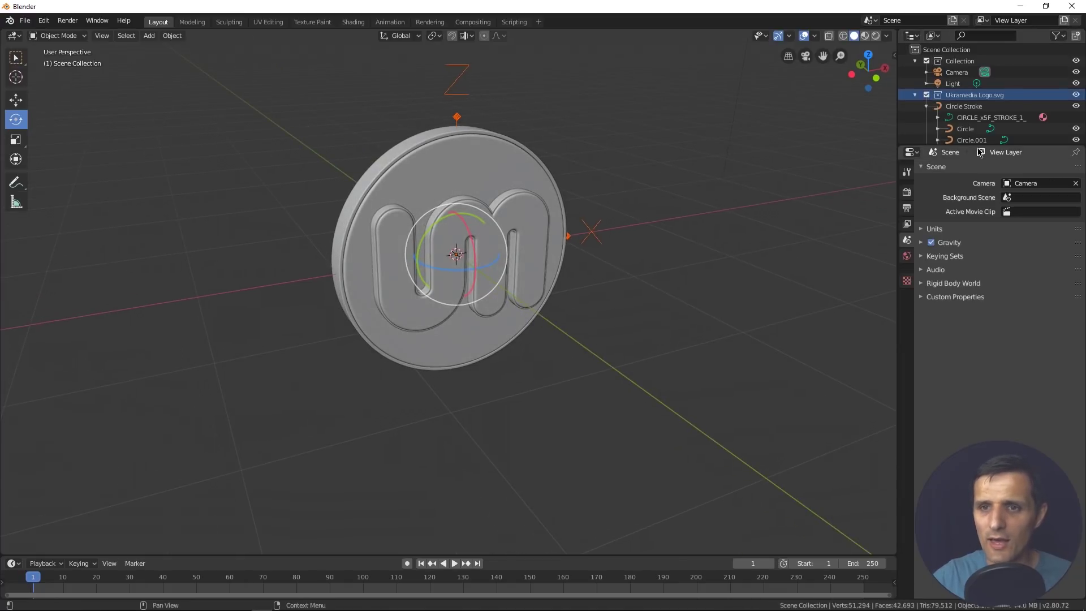
{"action": "scroll", "coordinate": [934, 98], "scroll_direction": "down", "scroll_amount": 2}
{"action": "left_click", "coordinate": [926, 83]}
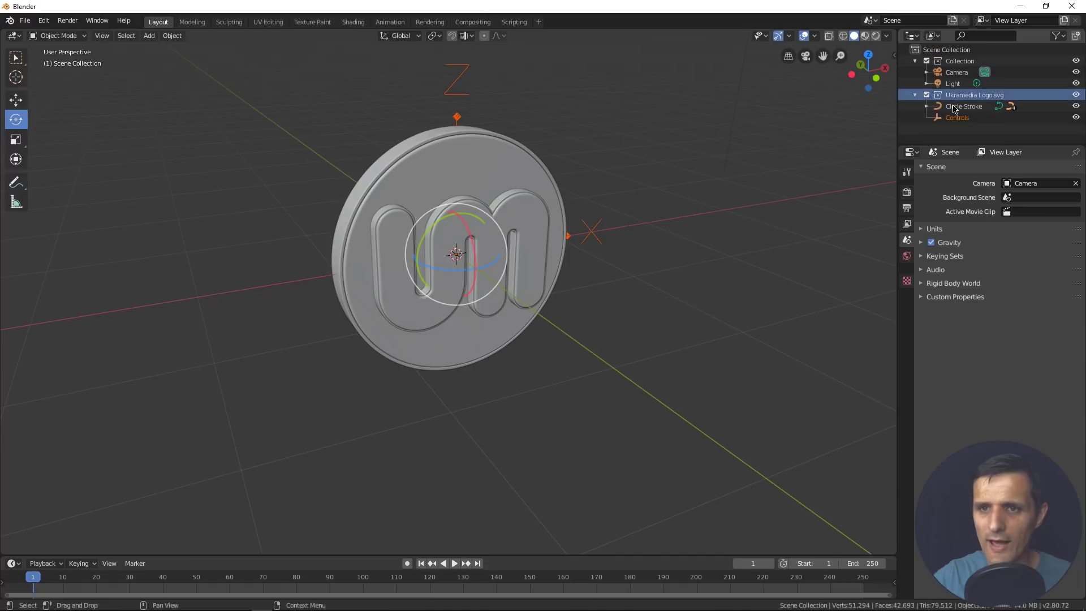
{"action": "left_click", "coordinate": [960, 120]}
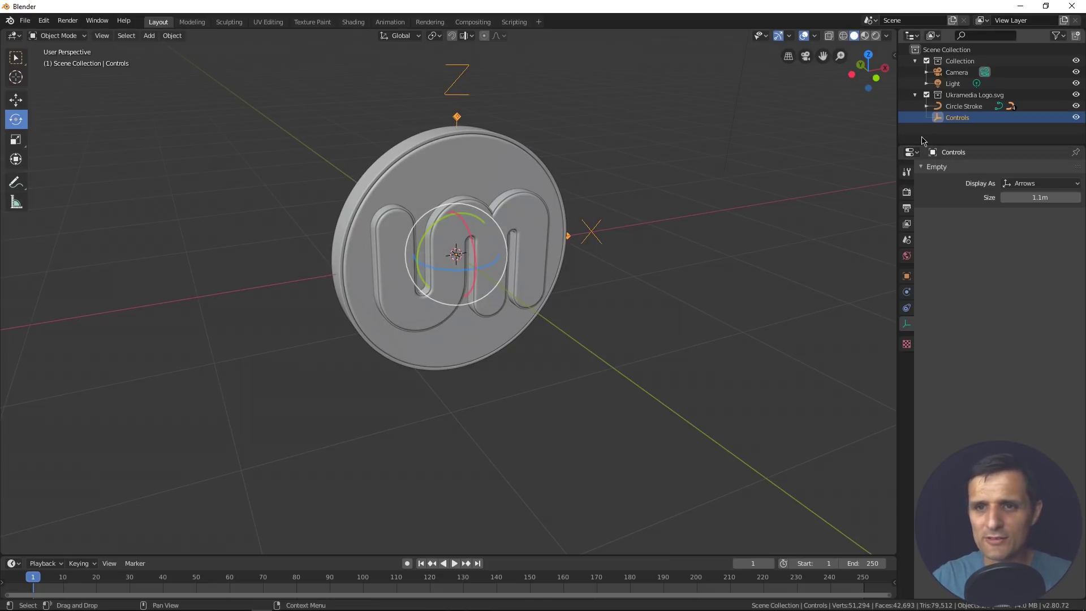
Step: Parent Circle Stroke to the Controls empty using the Object option and expand Controls to check the hierarchy
{"action": "left_click", "coordinate": [963, 106]}
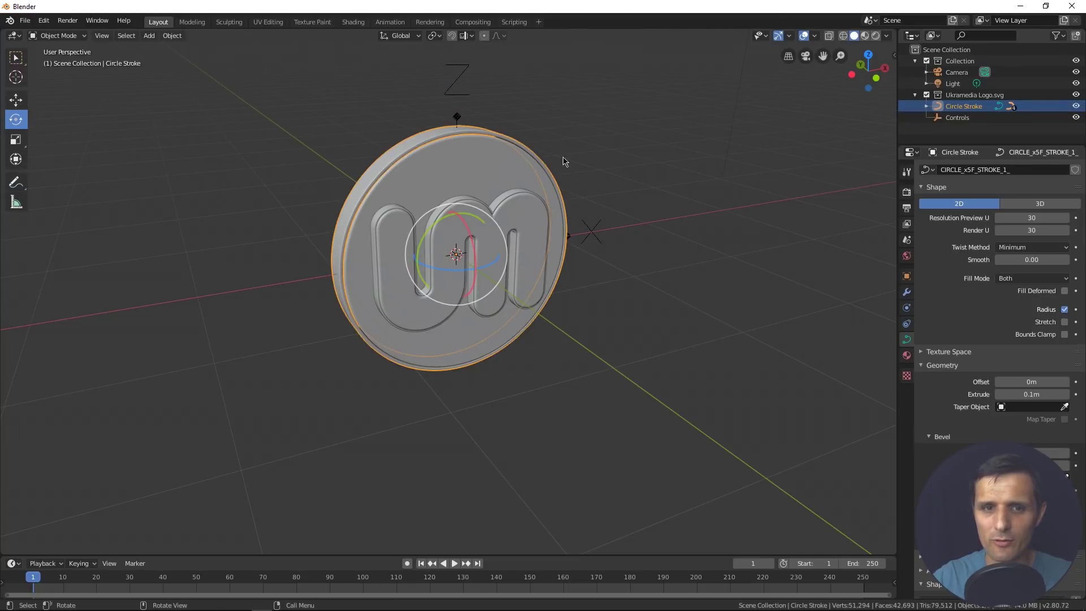
{"action": "left_click", "coordinate": [936, 119], "text": "ctrl"}
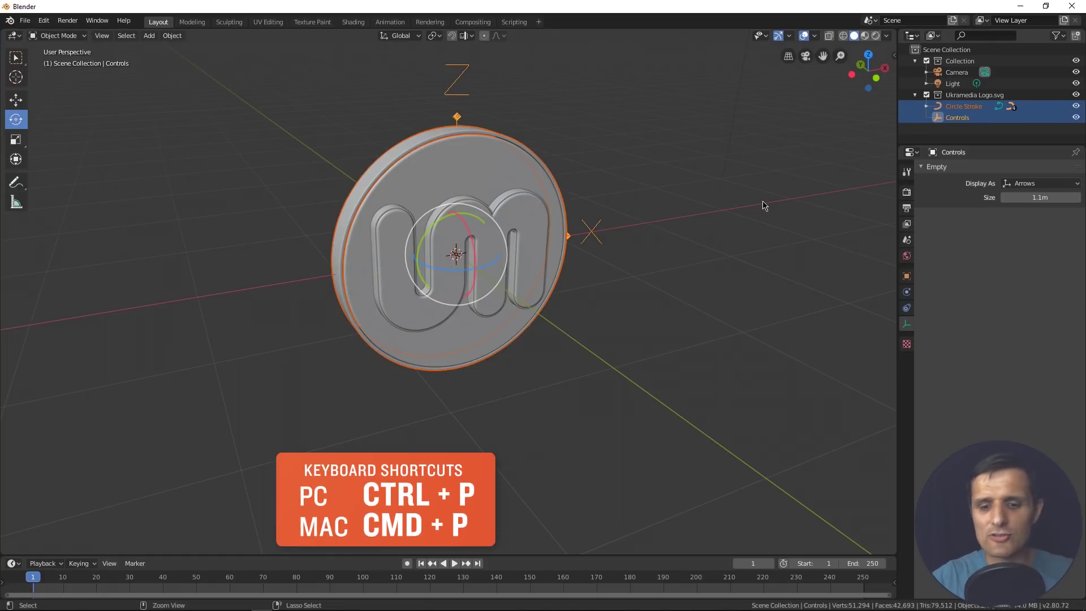
{"action": "key", "text": "ctrl+p"}
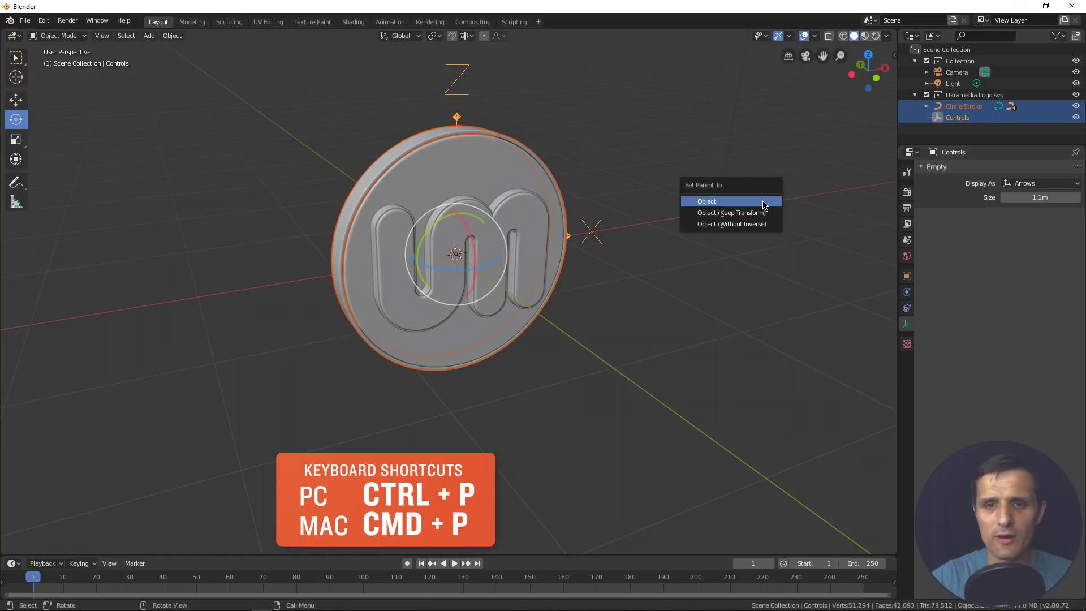
{"action": "left_click", "coordinate": [725, 205]}
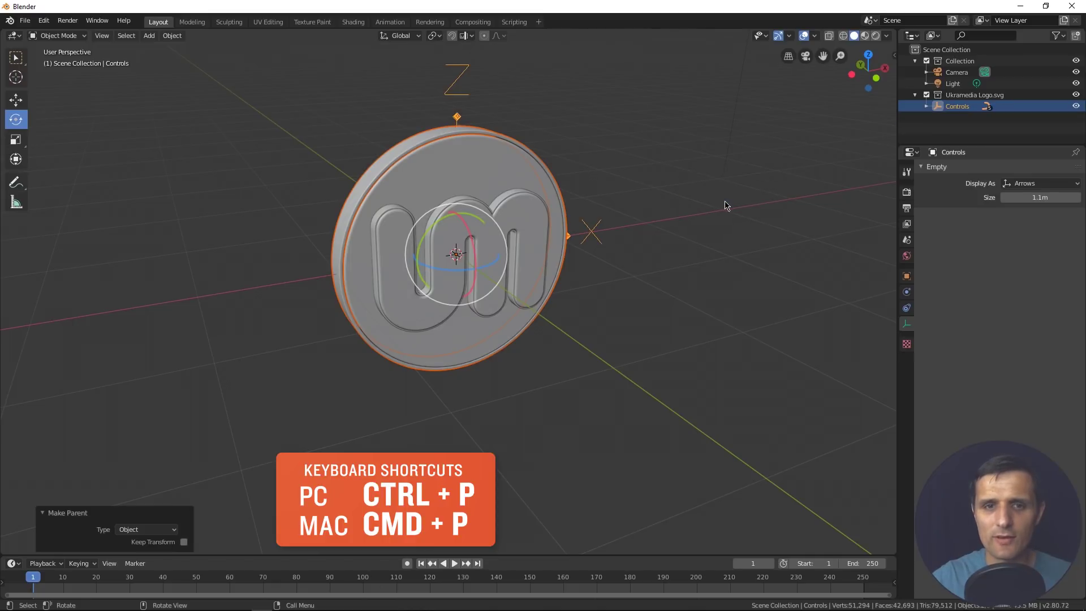
{"action": "left_click", "coordinate": [926, 107]}
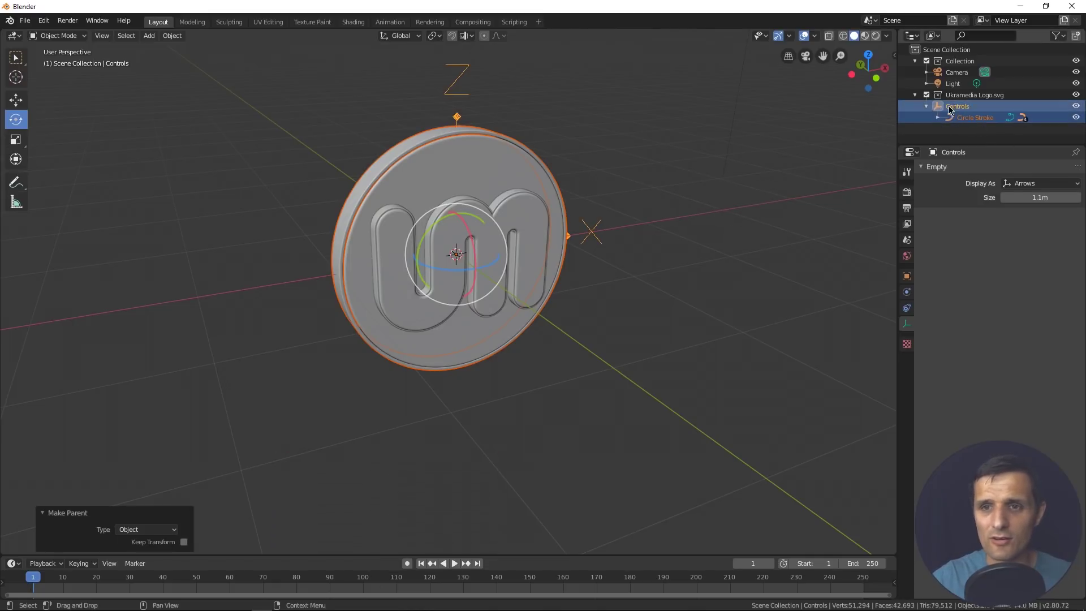
Step: Try moving the whole logo by the Controls empty alone and undo the move
{"action": "left_click", "coordinate": [956, 107]}
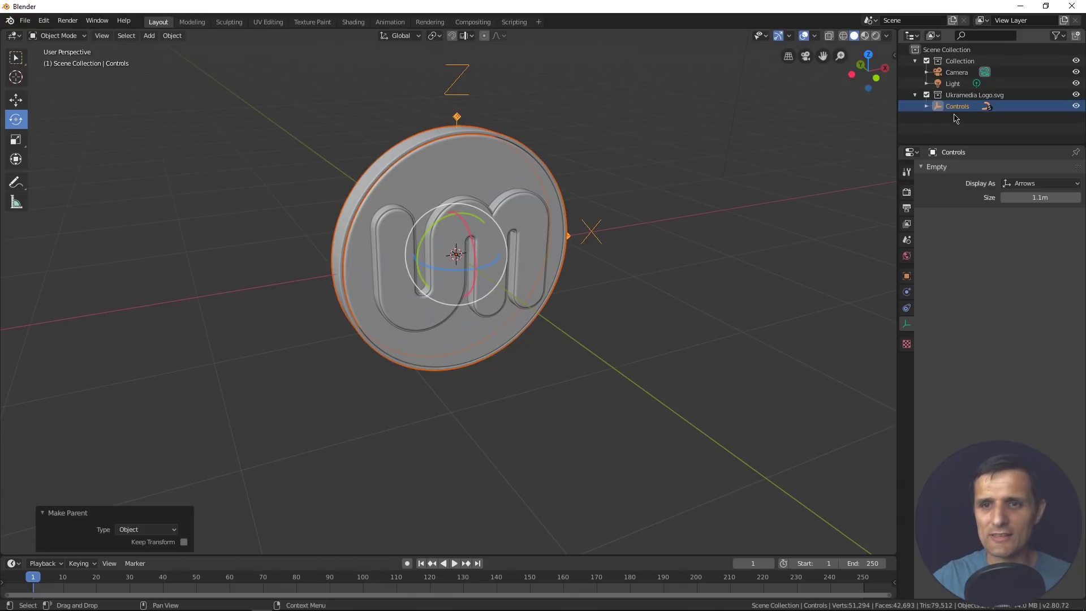
{"action": "left_click", "coordinate": [926, 106]}
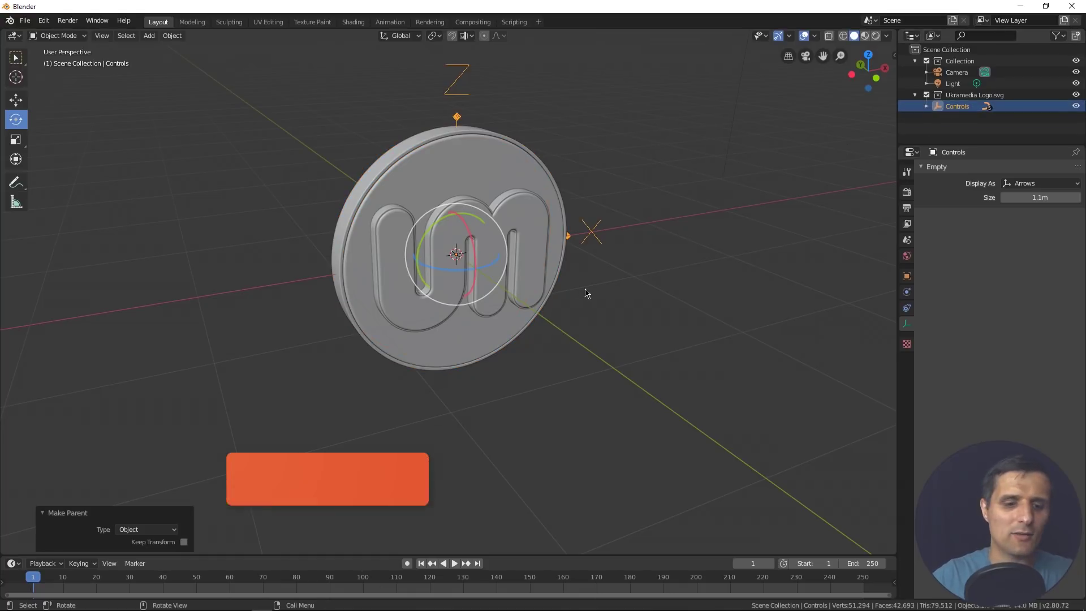
{"action": "key", "text": "g"}
{"action": "left_click", "coordinate": [570, 314]}
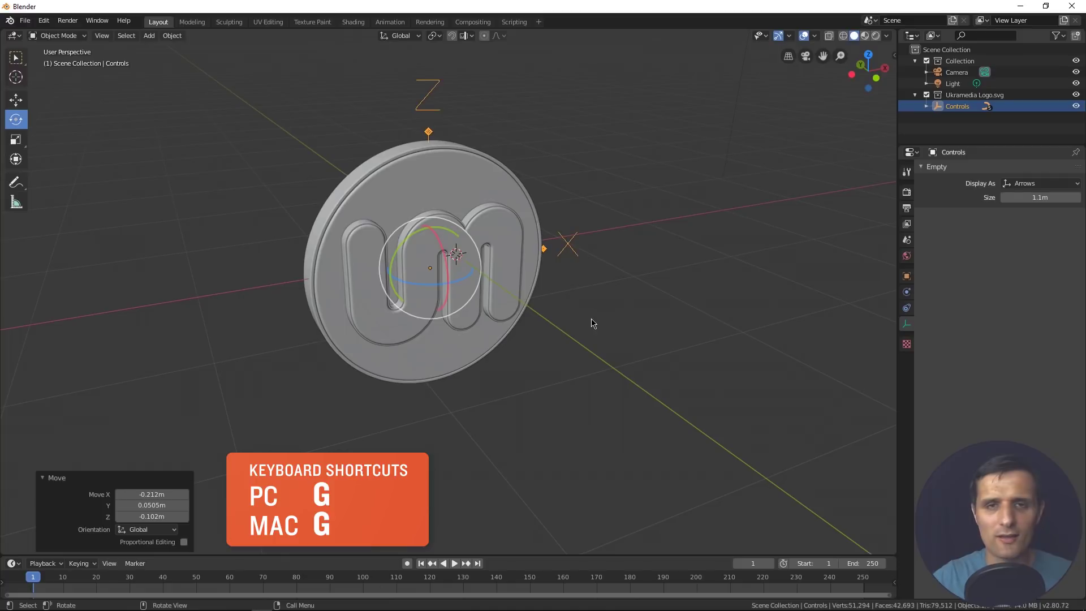
{"action": "key", "text": "ctrl+z"}
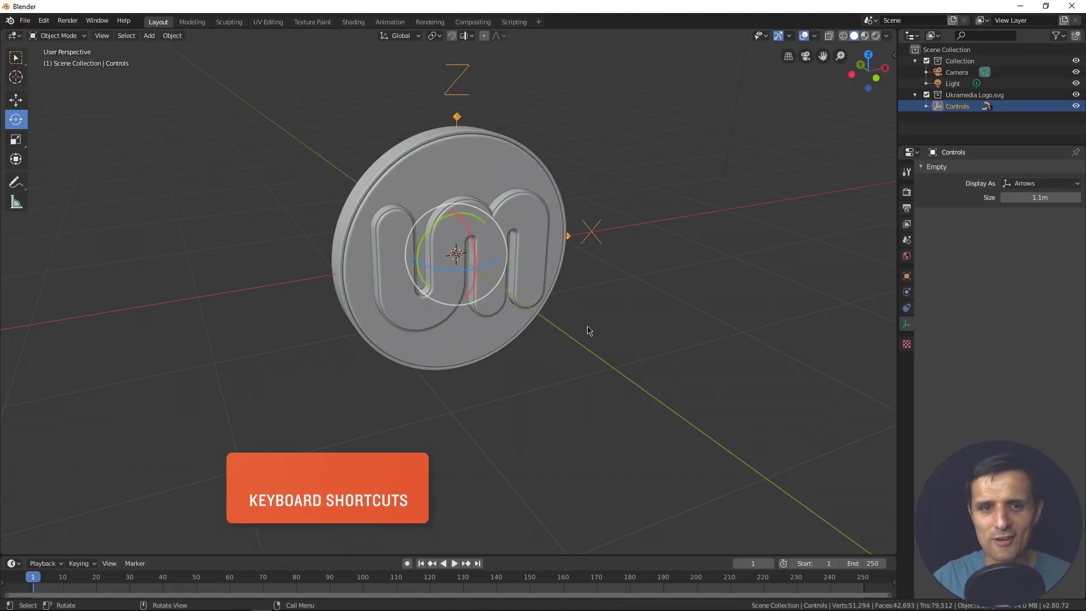
Step: Select the camera in the scene and show its object transform properties
{"action": "scroll", "coordinate": [587, 326], "scroll_direction": "down", "scroll_amount": 3}
{"action": "middle_click_drag", "start_coordinate": [586, 327], "coordinate": [548, 325]}
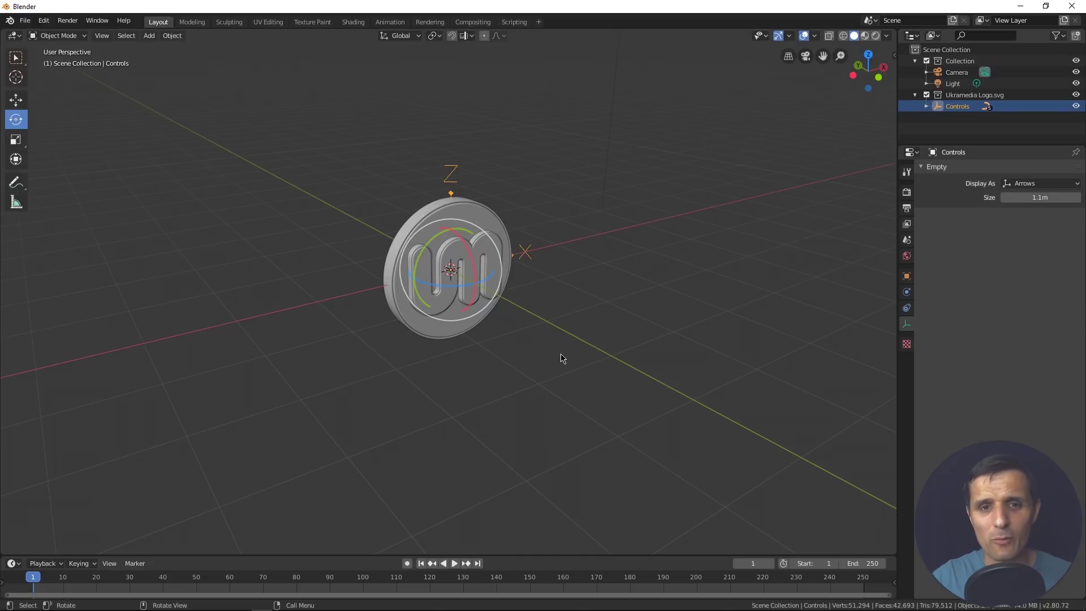
{"action": "middle_click_drag", "start_coordinate": [582, 342], "coordinate": [588, 339]}
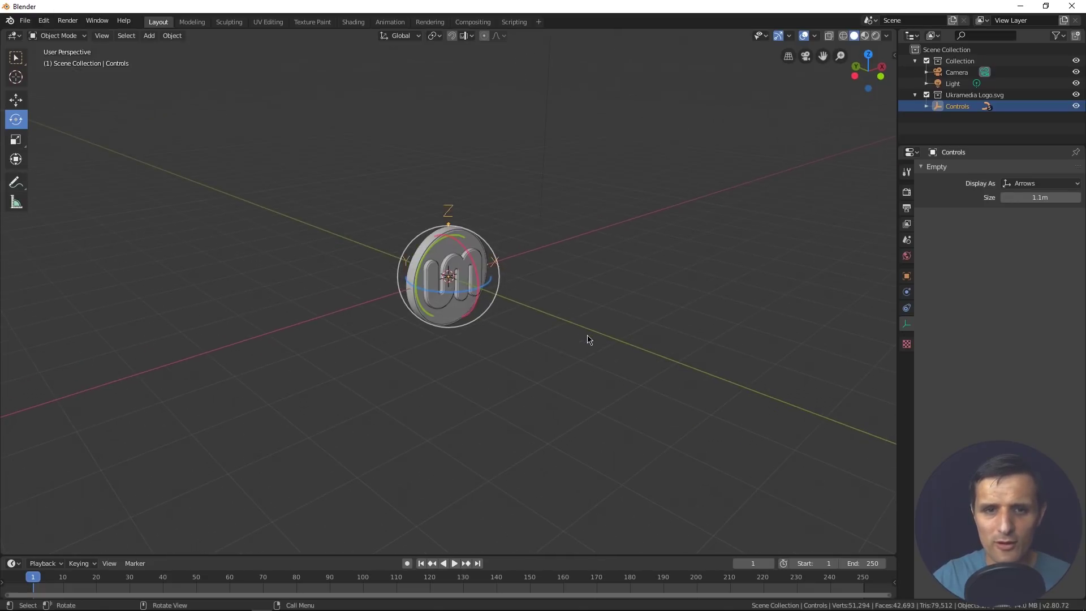
{"action": "scroll", "coordinate": [572, 334], "scroll_direction": "up", "scroll_amount": 2}
{"action": "scroll", "coordinate": [575, 335], "scroll_direction": "up", "scroll_amount": 1}
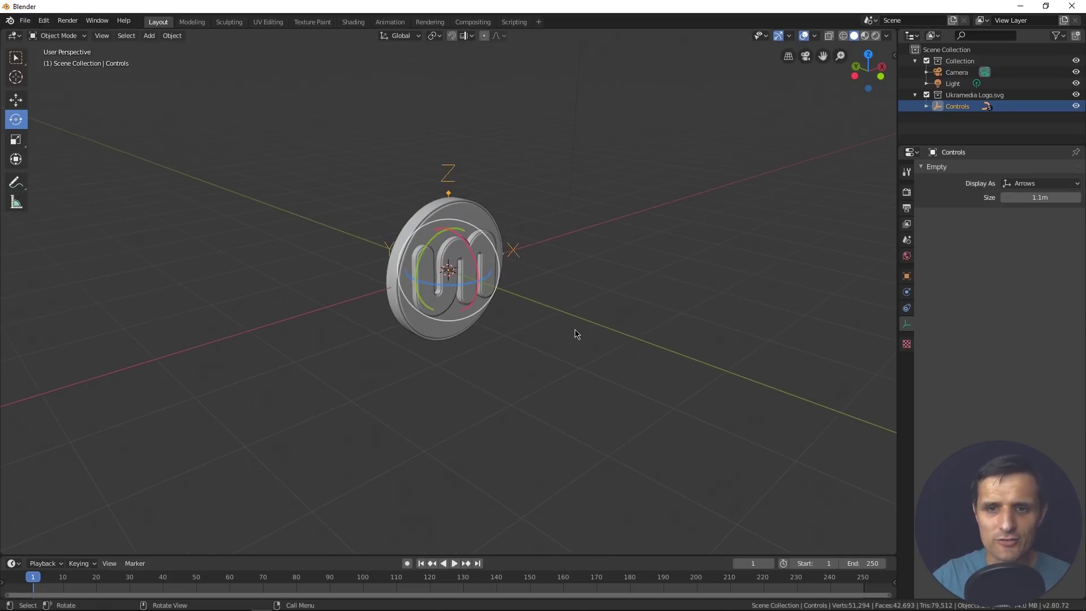
{"action": "scroll", "coordinate": [575, 334], "scroll_direction": "down", "scroll_amount": 2}
{"action": "scroll", "coordinate": [599, 317], "scroll_direction": "down", "scroll_amount": 2}
{"action": "left_click", "coordinate": [820, 123]}
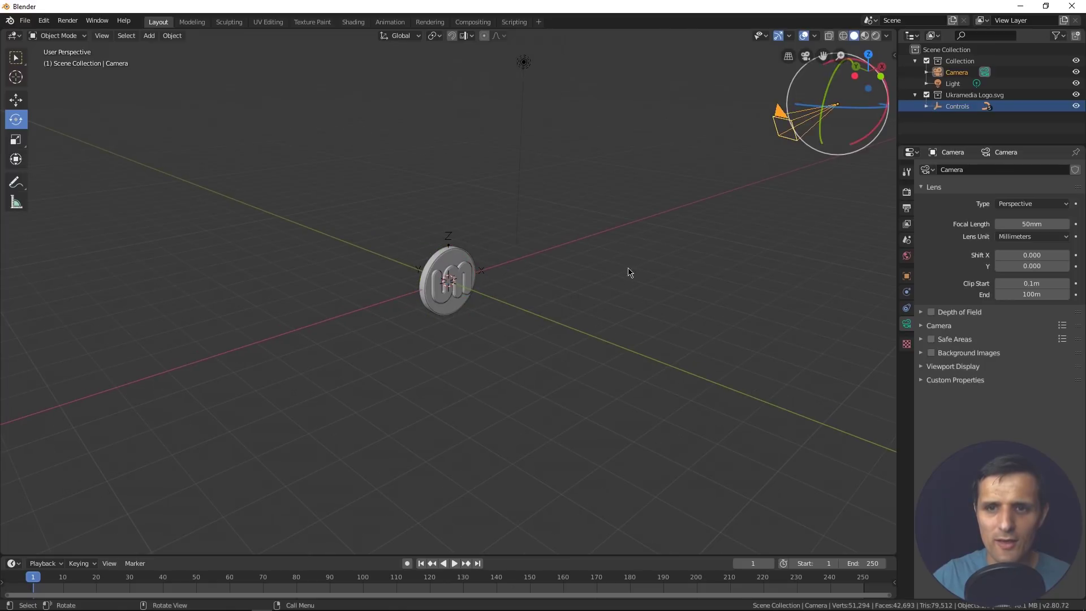
{"action": "middle_click_drag", "start_coordinate": [629, 272], "coordinate": [643, 281]}
{"action": "left_click", "coordinate": [906, 277]}
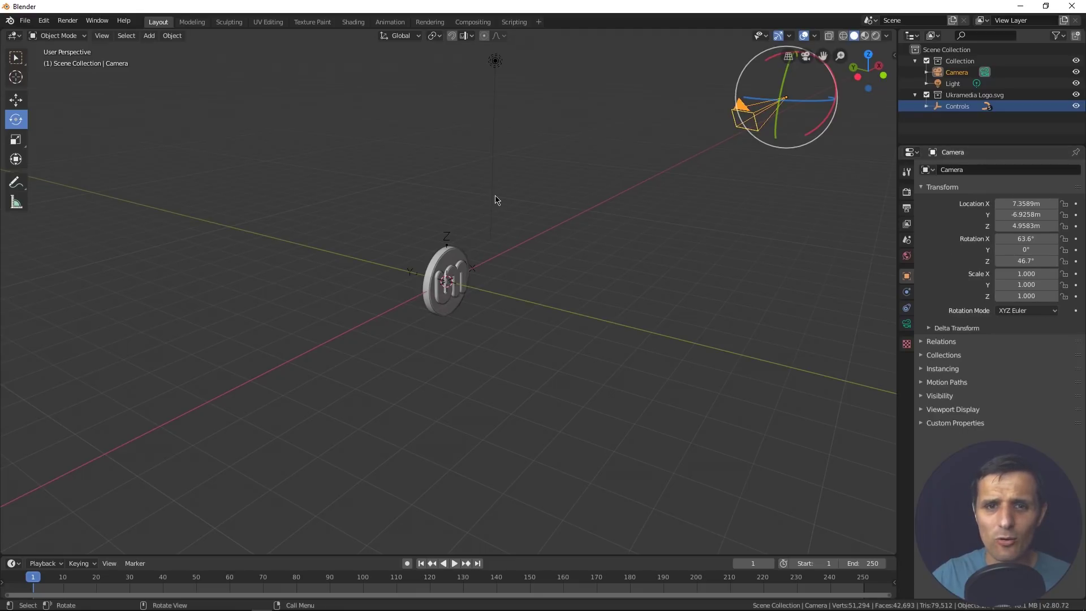
Step: Clear the camera's location so it sits at the world origin
{"action": "left_click", "coordinate": [173, 36]}
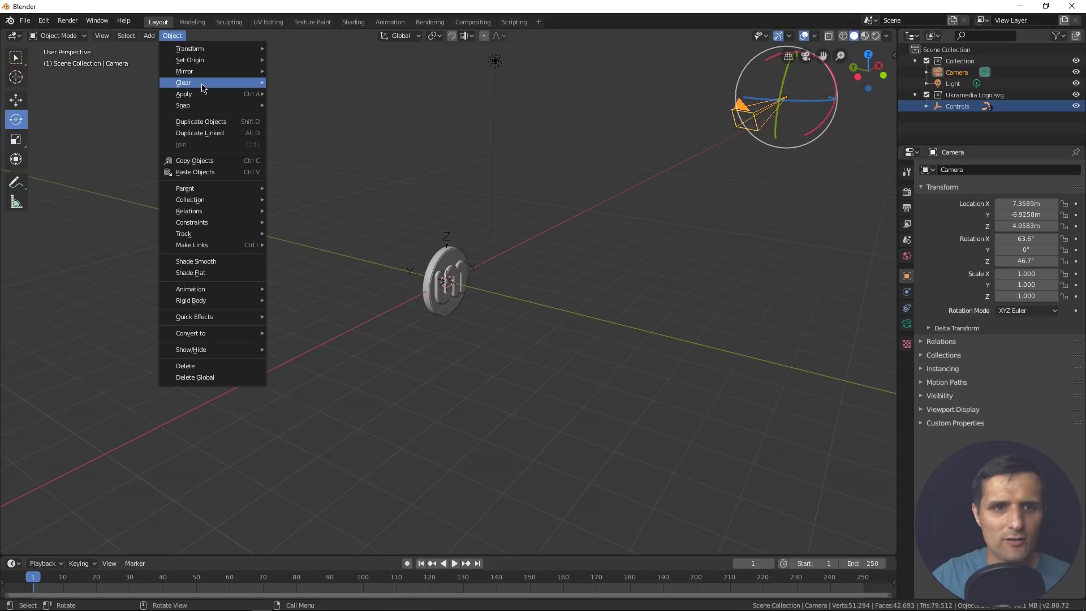
{"action": "mouse_move", "coordinate": [203, 83]}
{"action": "left_click", "coordinate": [297, 87]}
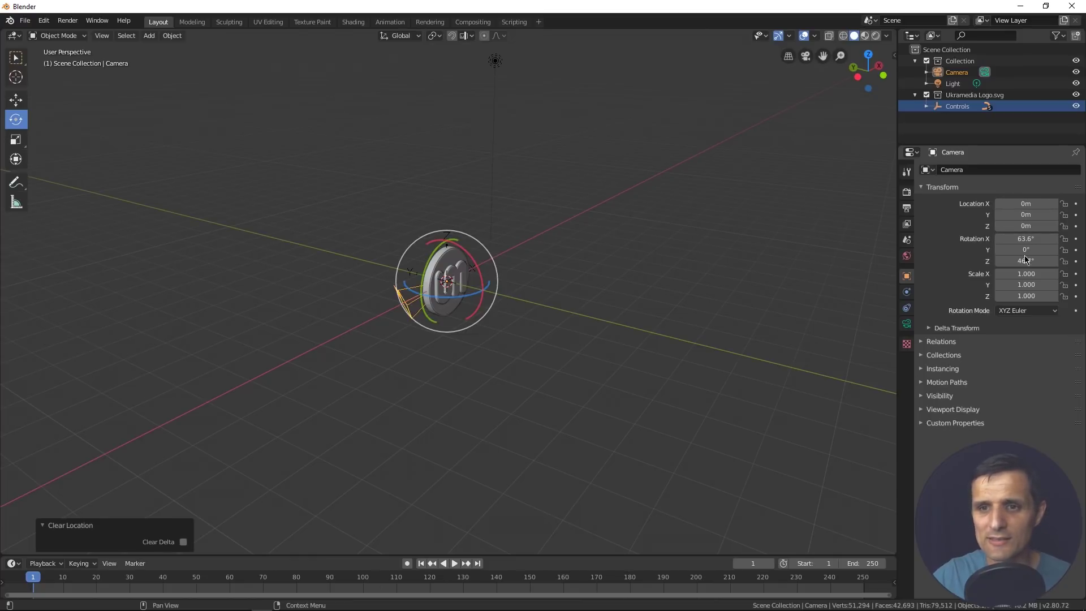
Step: Clear the camera's rotation and set its X rotation to 90° so it looks horizontally along the Y axis
{"action": "left_click", "coordinate": [173, 36]}
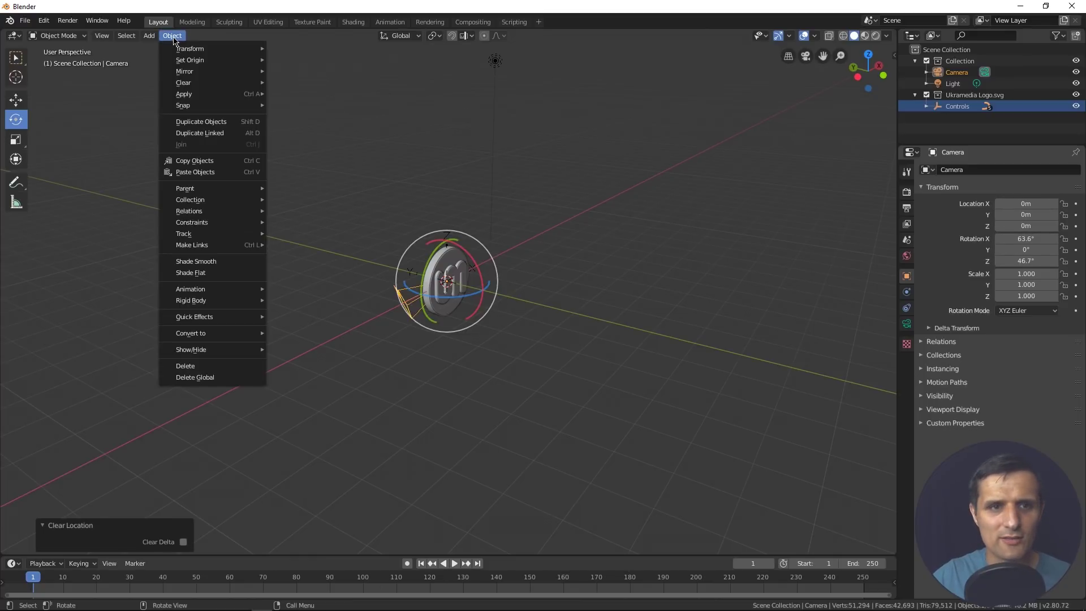
{"action": "mouse_move", "coordinate": [198, 84]}
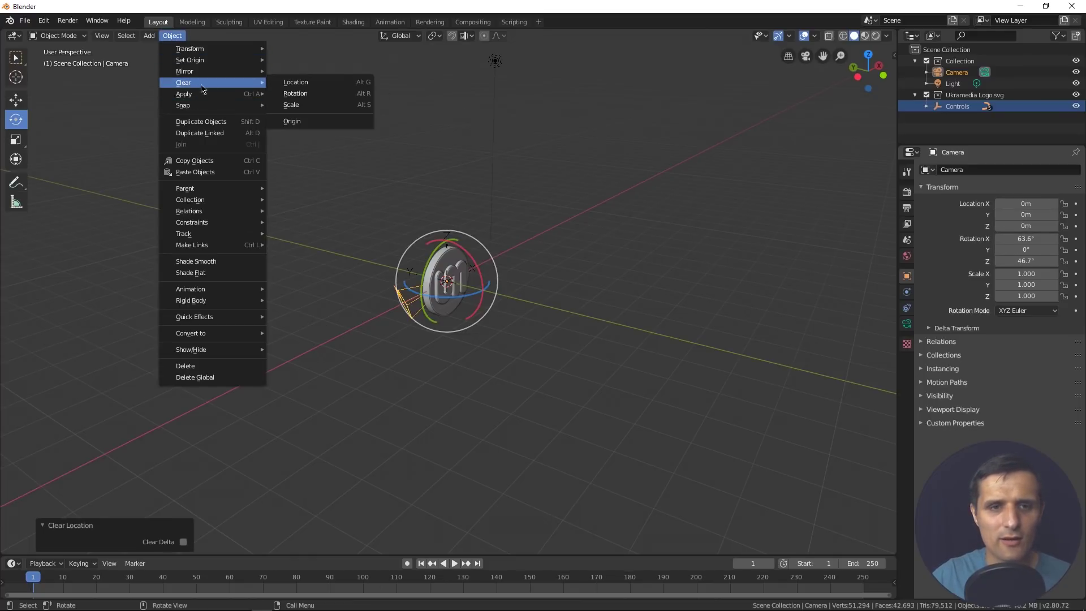
{"action": "left_click", "coordinate": [343, 95]}
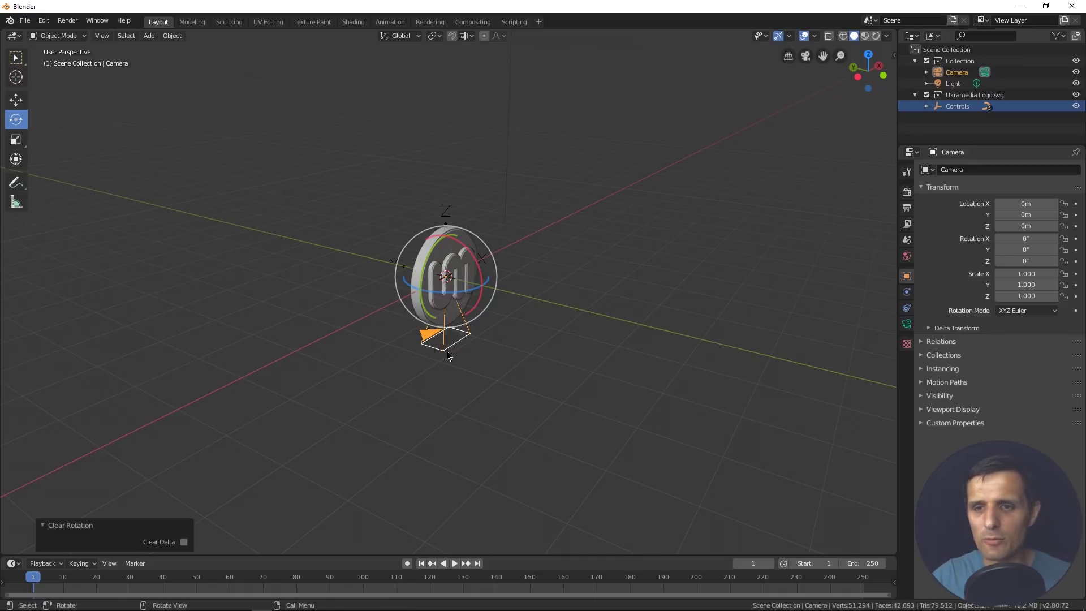
{"action": "left_click_drag", "start_coordinate": [1025, 239], "coordinate": [1020, 240]}
{"action": "type", "text": "90"}
{"action": "key", "text": "Return"}
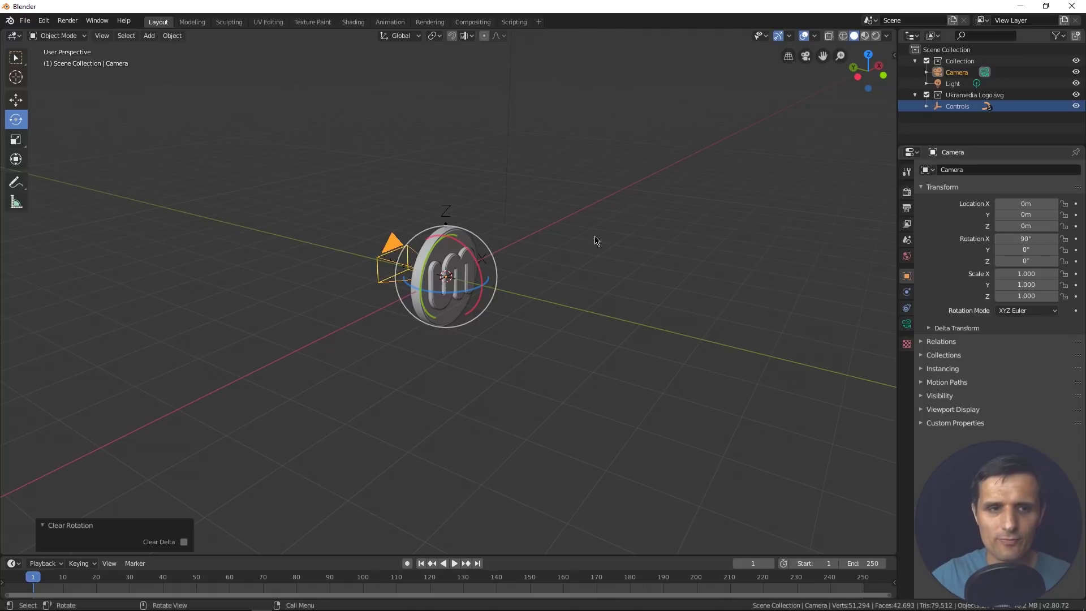
Step: Move the camera out in front of the logo to about -4.63 m on Y and set its focal length to 24 mm
{"action": "left_click", "coordinate": [16, 100]}
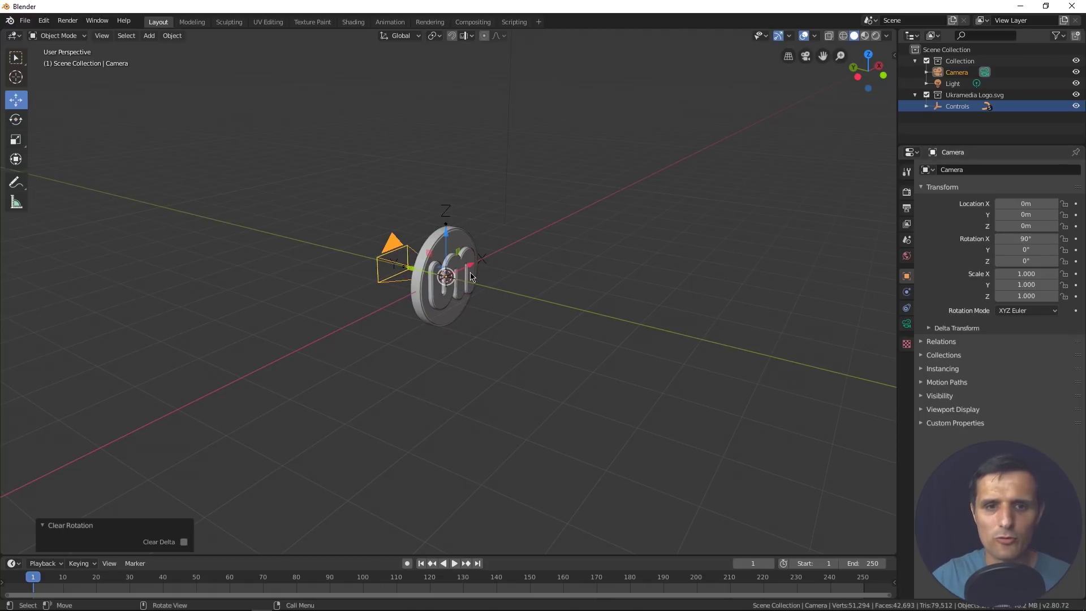
{"action": "left_click_drag", "start_coordinate": [413, 269], "coordinate": [634, 324]}
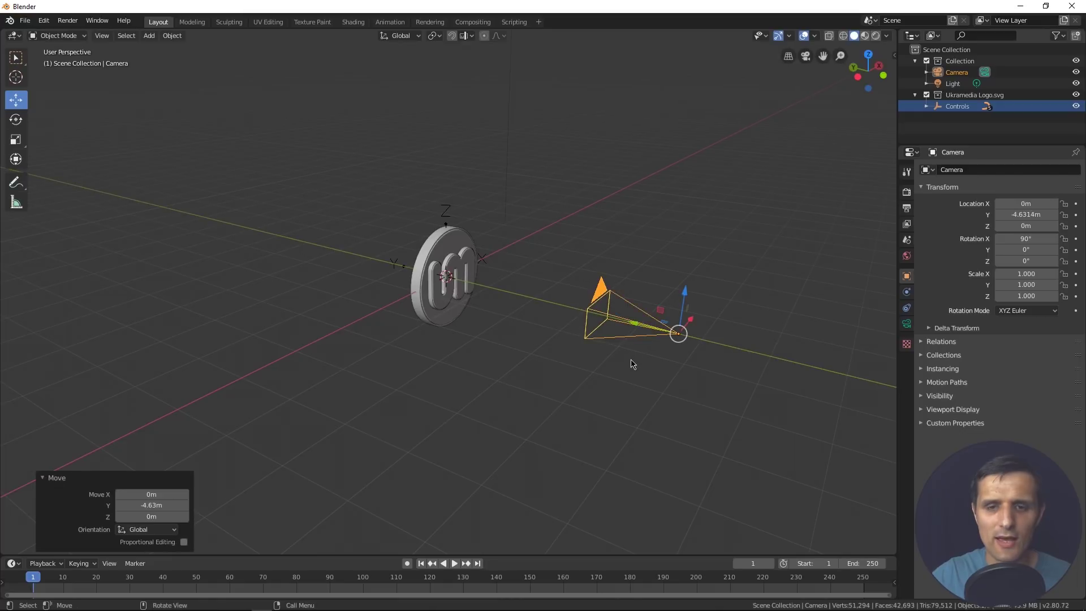
{"action": "left_click", "coordinate": [908, 325]}
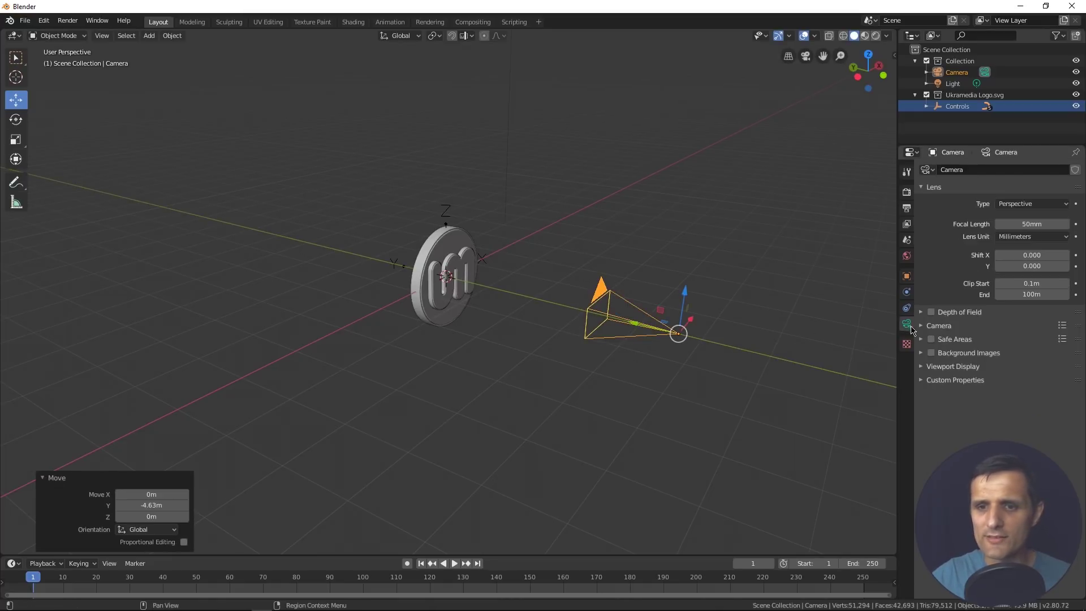
{"action": "left_click", "coordinate": [1027, 224]}
{"action": "type", "text": "2"}
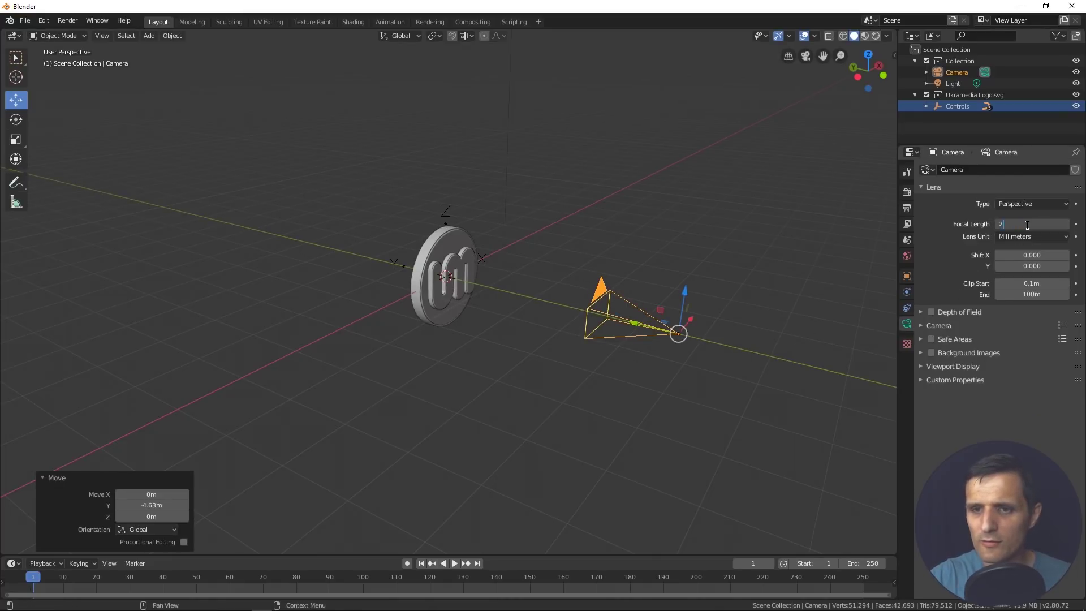
{"action": "type", "text": "4"}
{"action": "key", "text": "Return"}
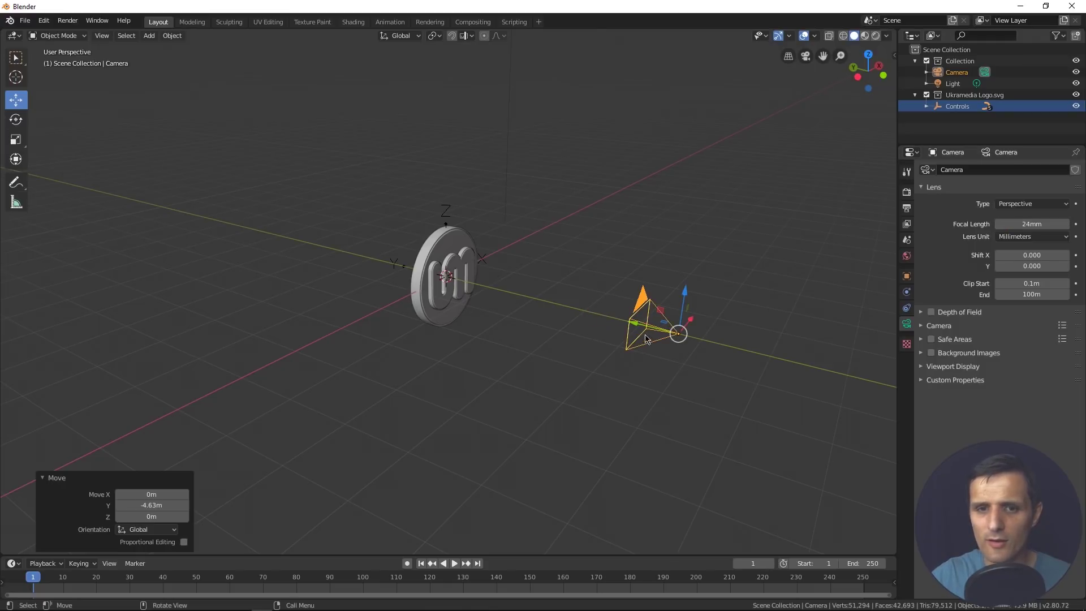
Step: Move the camera about 1.17 m closer to the logo along the Y axis
{"action": "key", "text": "g"}
{"action": "key", "text": "y"}
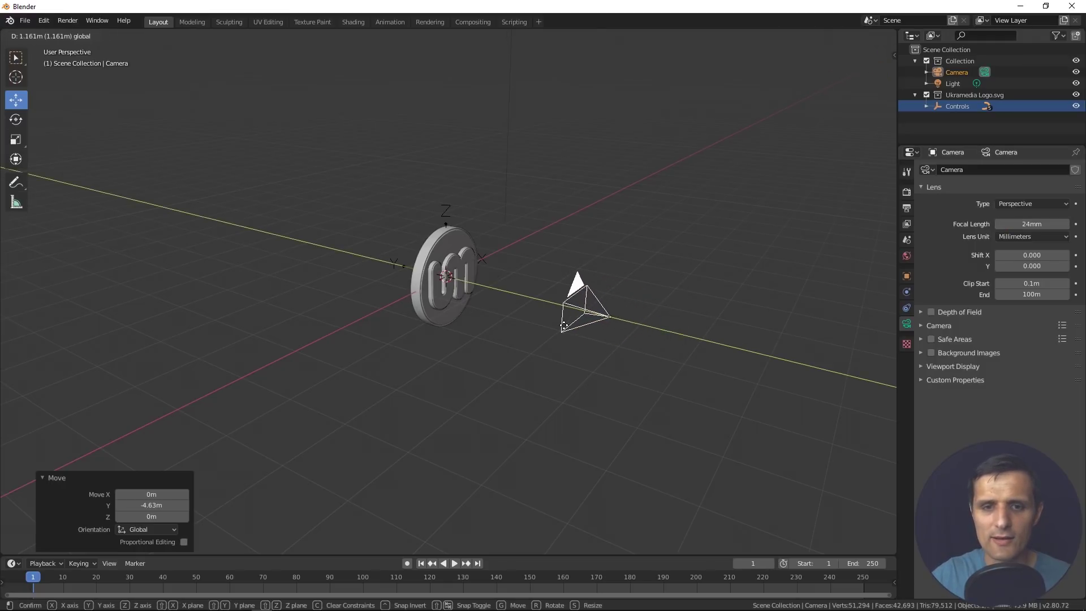
{"action": "left_click", "coordinate": [564, 326]}
{"action": "scroll", "coordinate": [517, 326], "scroll_direction": "up", "scroll_amount": 2}
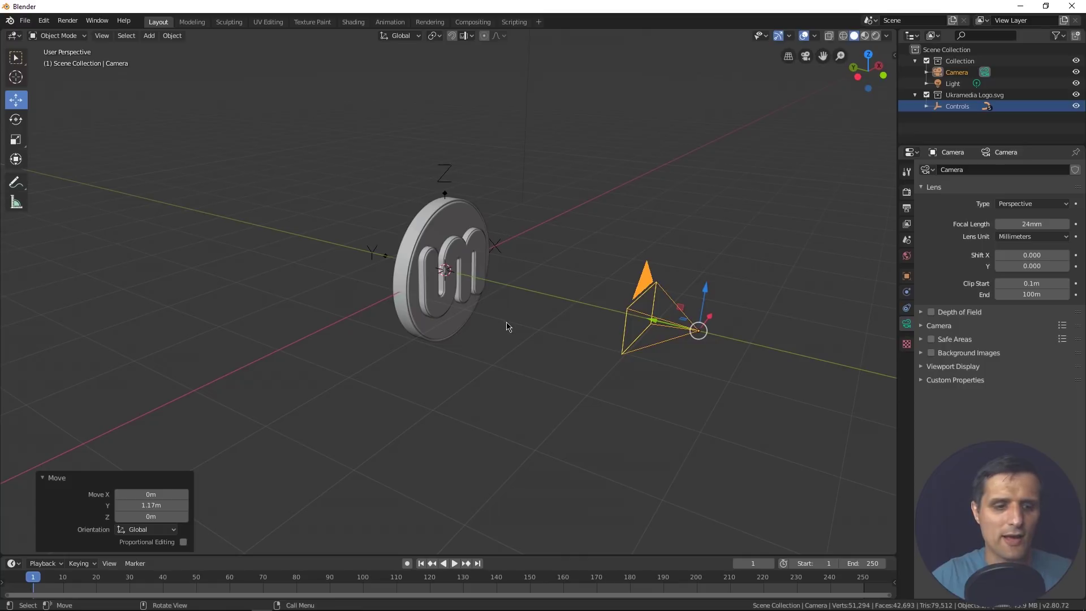
Step: Split the 3D viewport into two side-by-side views and show the camera's view in the narrower one
{"action": "middle_click_drag", "start_coordinate": [507, 326], "coordinate": [568, 333], "text": "shift"}
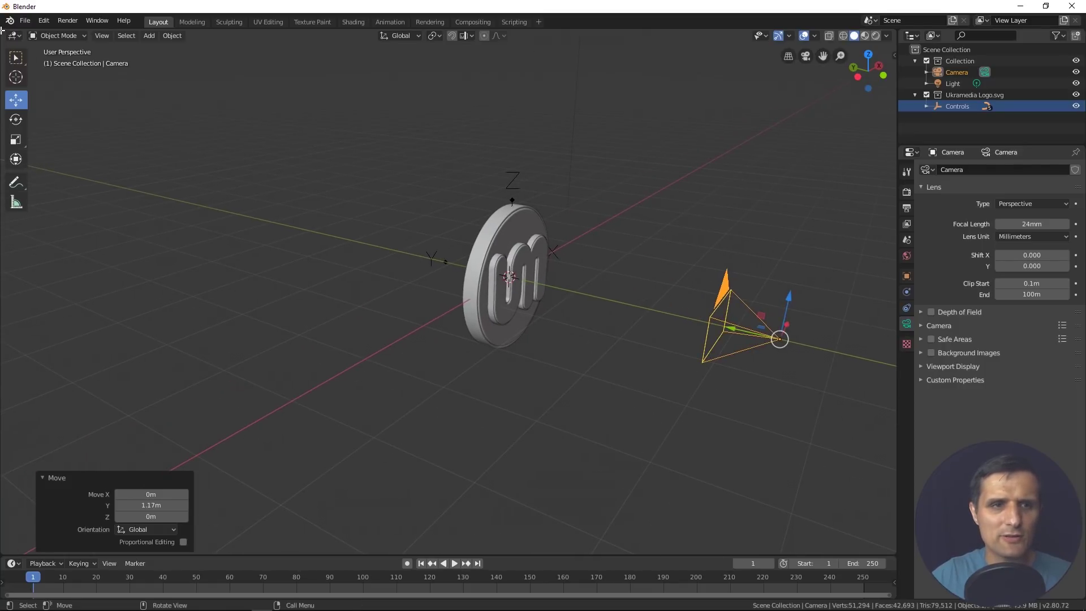
{"action": "left_click_drag", "start_coordinate": [3, 31], "coordinate": [352, 57]}
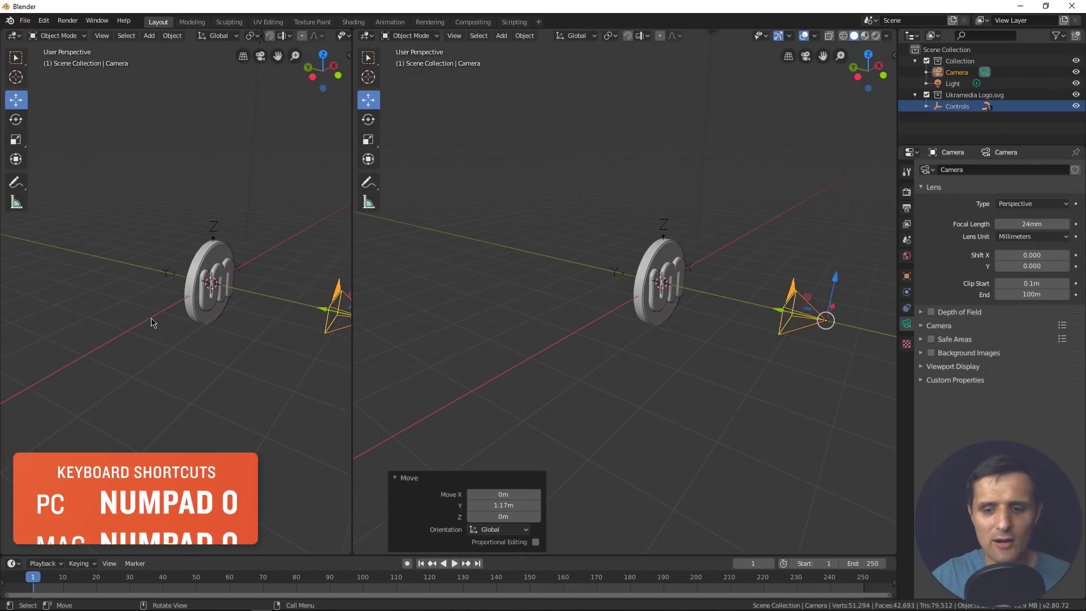
{"action": "key", "text": "KP_0"}
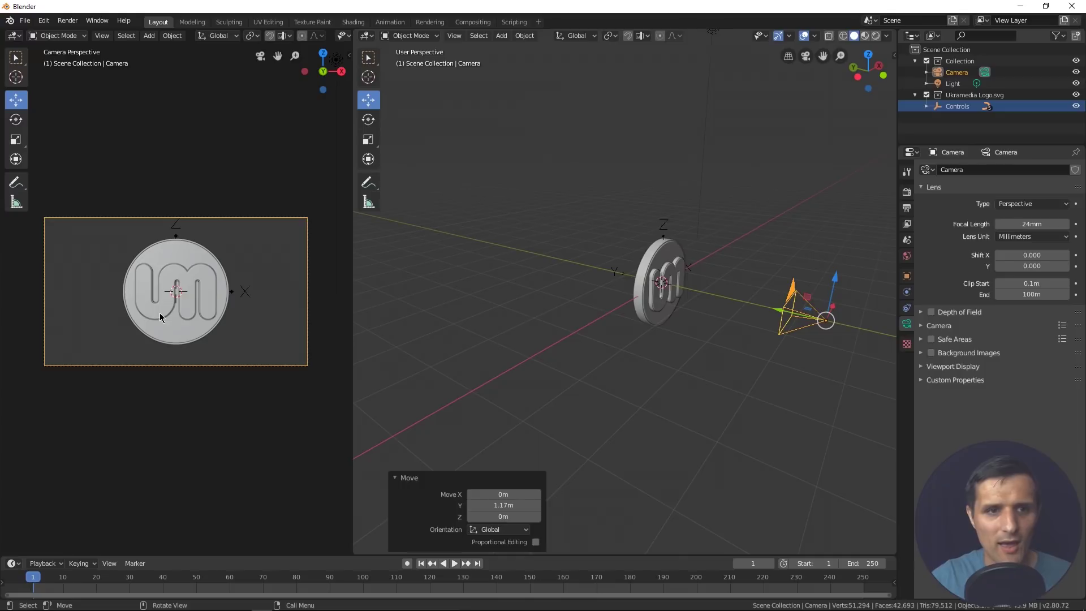
{"action": "scroll", "coordinate": [176, 301], "scroll_direction": "up", "scroll_amount": 2}
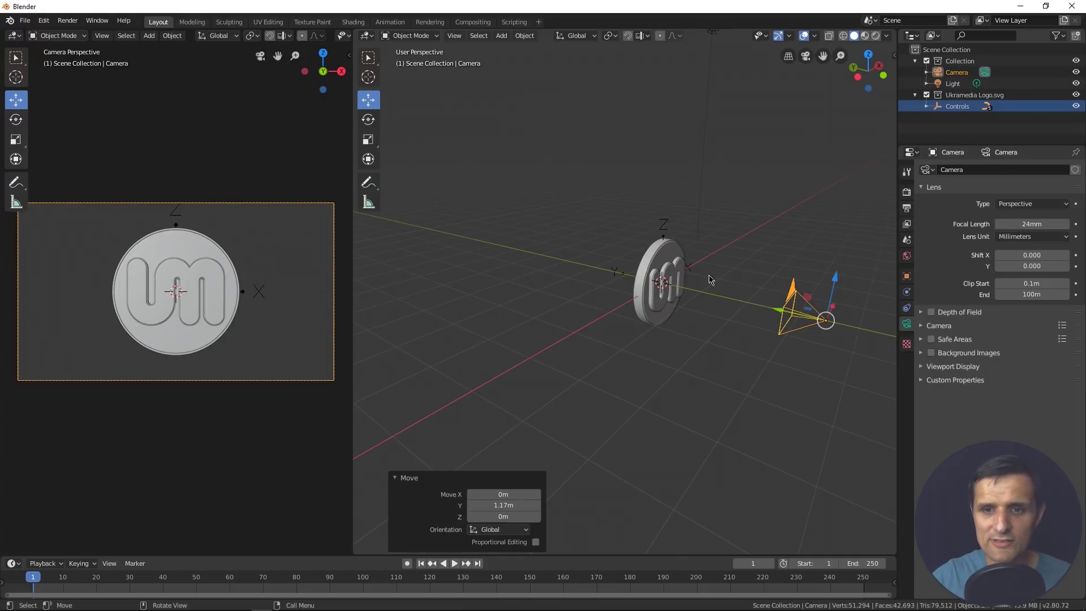
Step: Adjust the camera's distance from the logo along Y, trying a location of -3 m and settling at about -3.83 m
{"action": "key", "text": "g"}
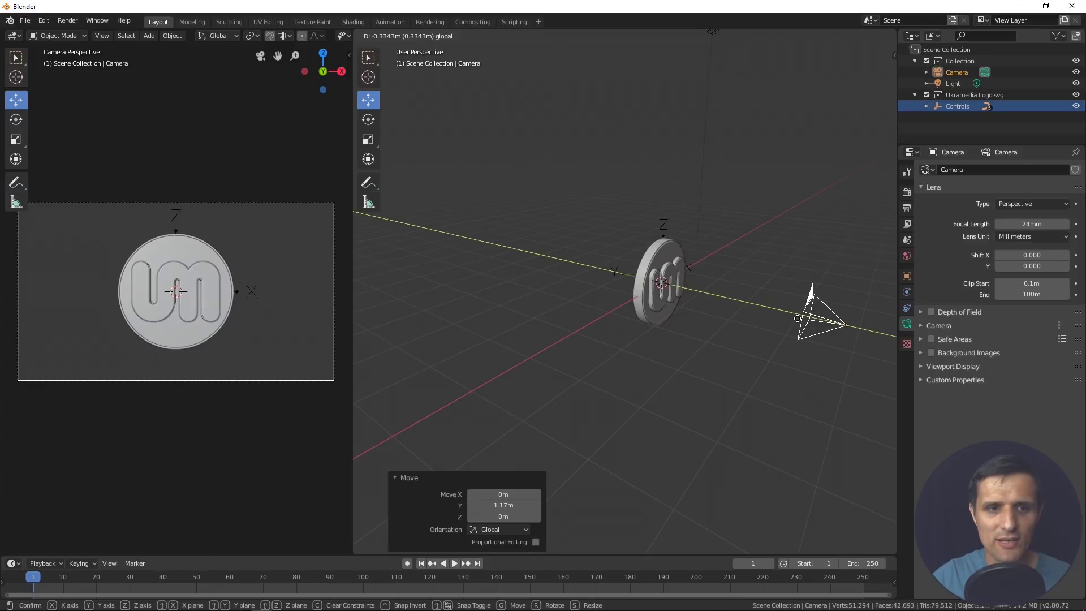
{"action": "left_click", "coordinate": [798, 318]}
{"action": "left_click", "coordinate": [907, 276]}
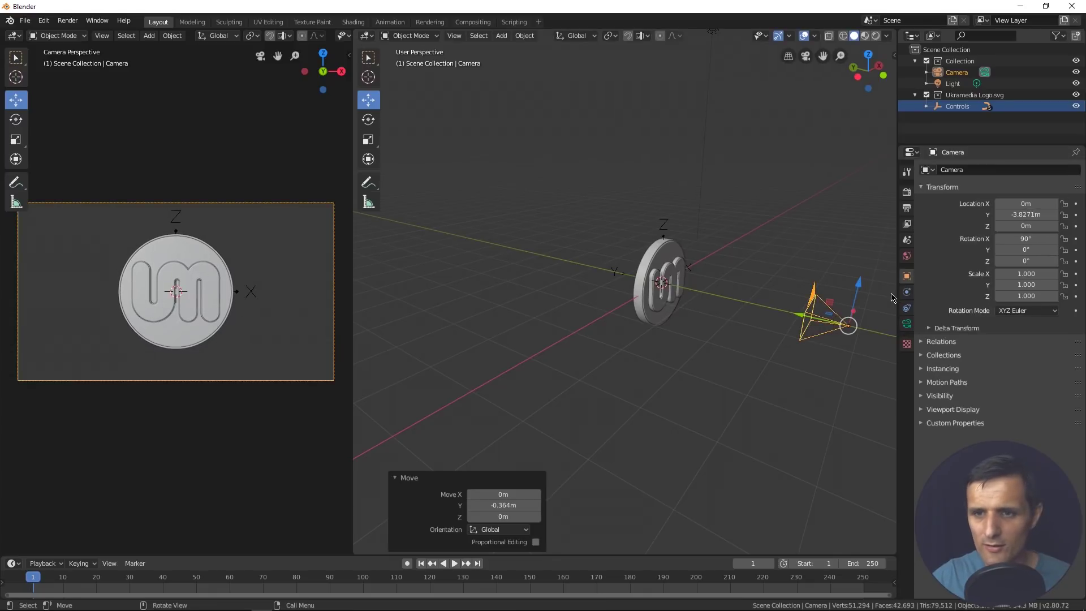
{"action": "left_click", "coordinate": [1037, 215]}
{"action": "type", "text": "-3"}
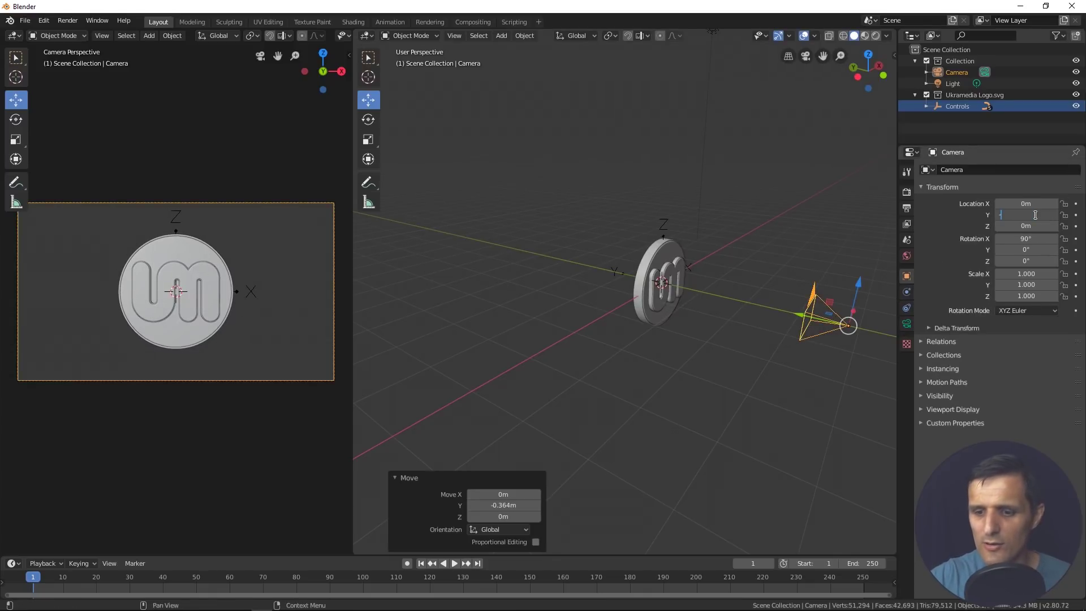
{"action": "key", "text": "Return"}
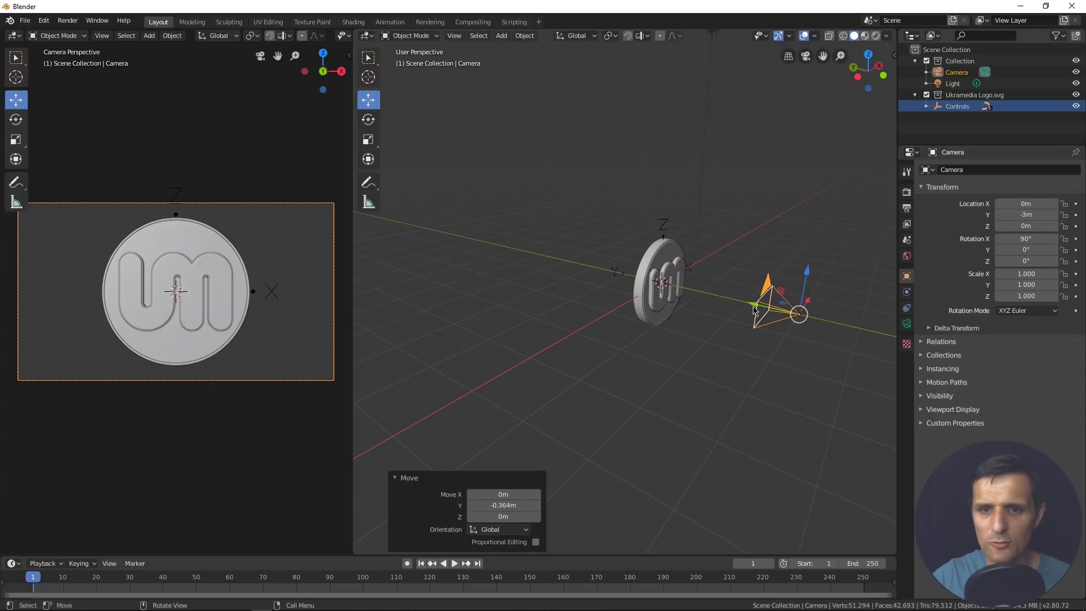
{"action": "left_click_drag", "start_coordinate": [753, 306], "coordinate": [801, 327]}
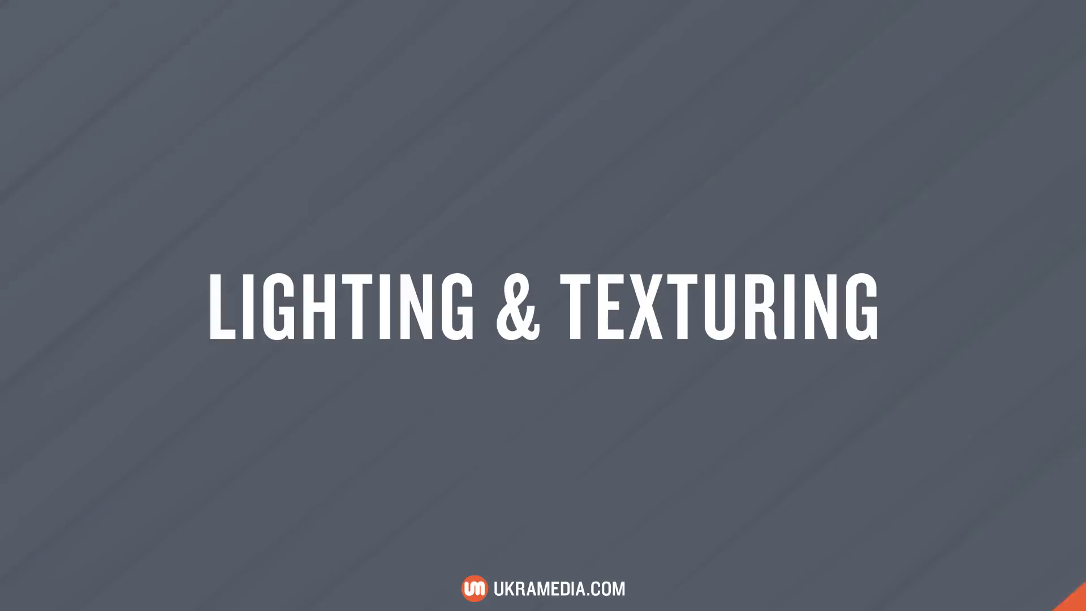
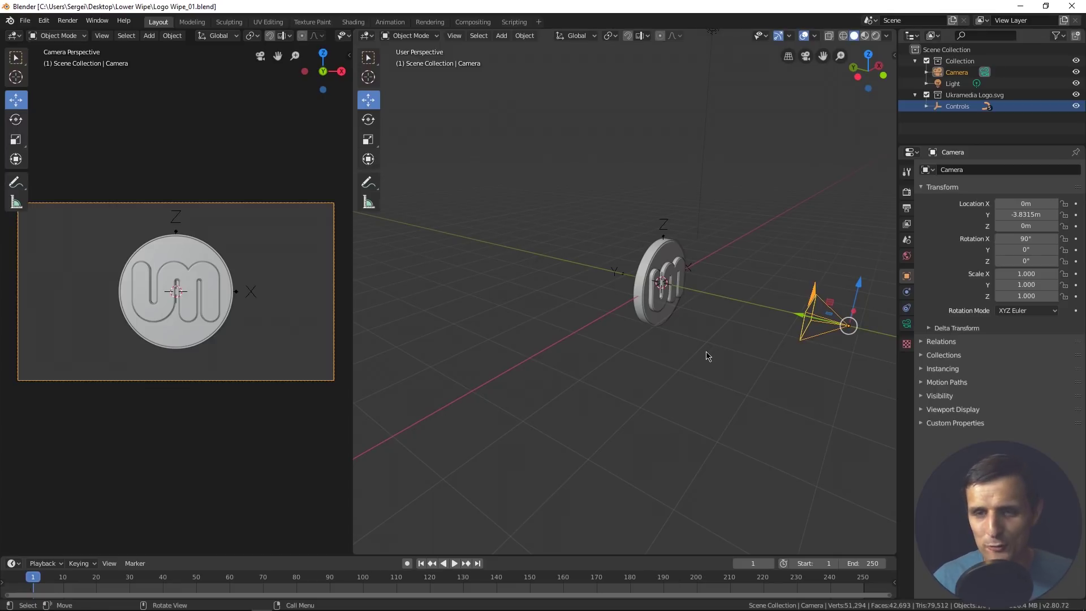
Step: Choose Eevee as the scene's render engine
{"action": "left_click", "coordinate": [907, 193]}
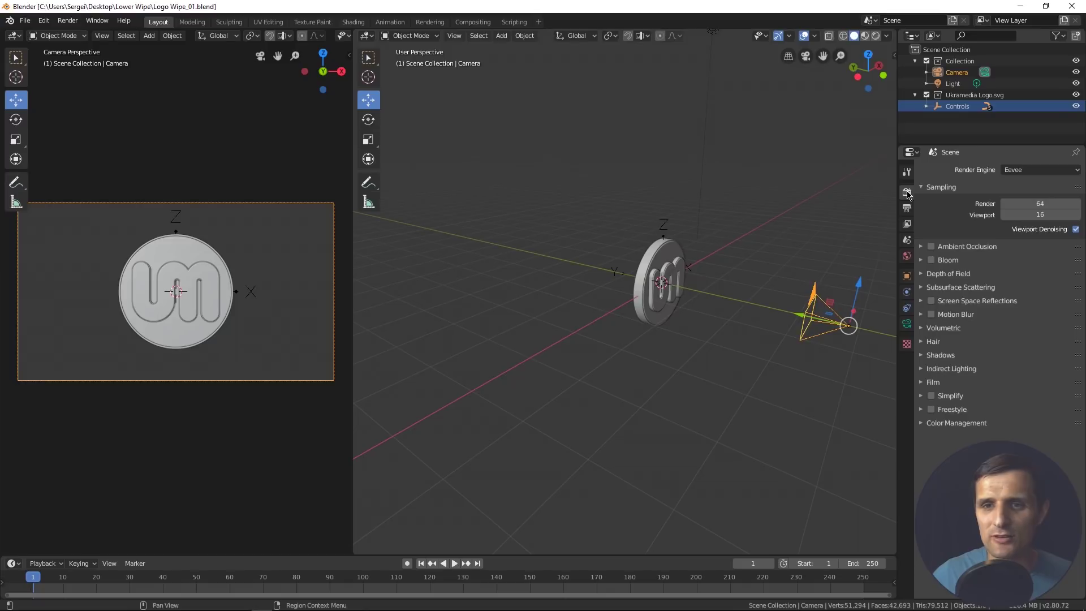
{"action": "left_click", "coordinate": [1005, 171]}
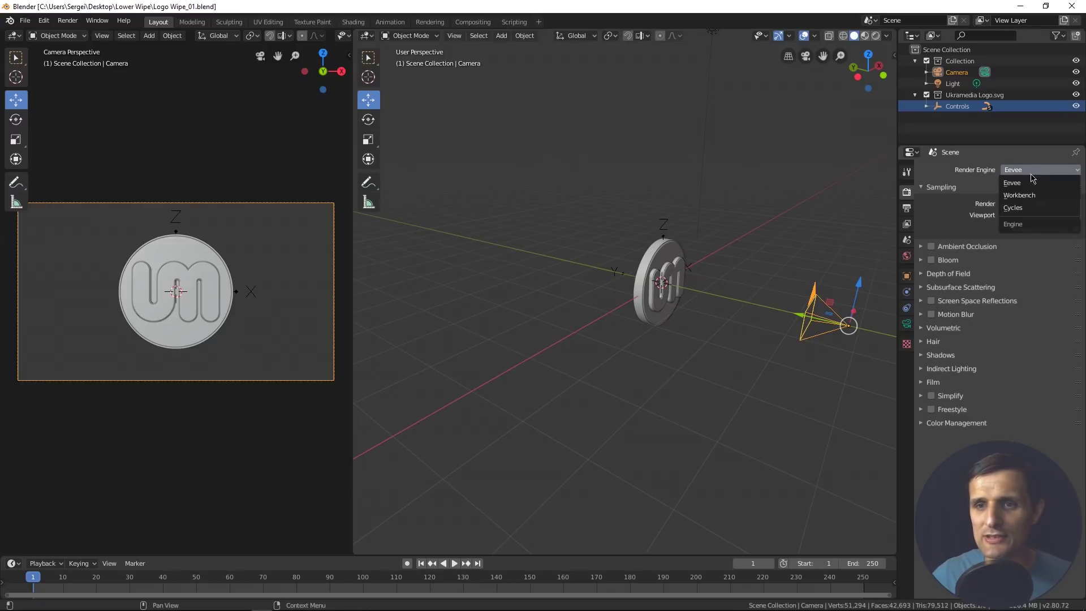
{"action": "left_click", "coordinate": [1031, 184]}
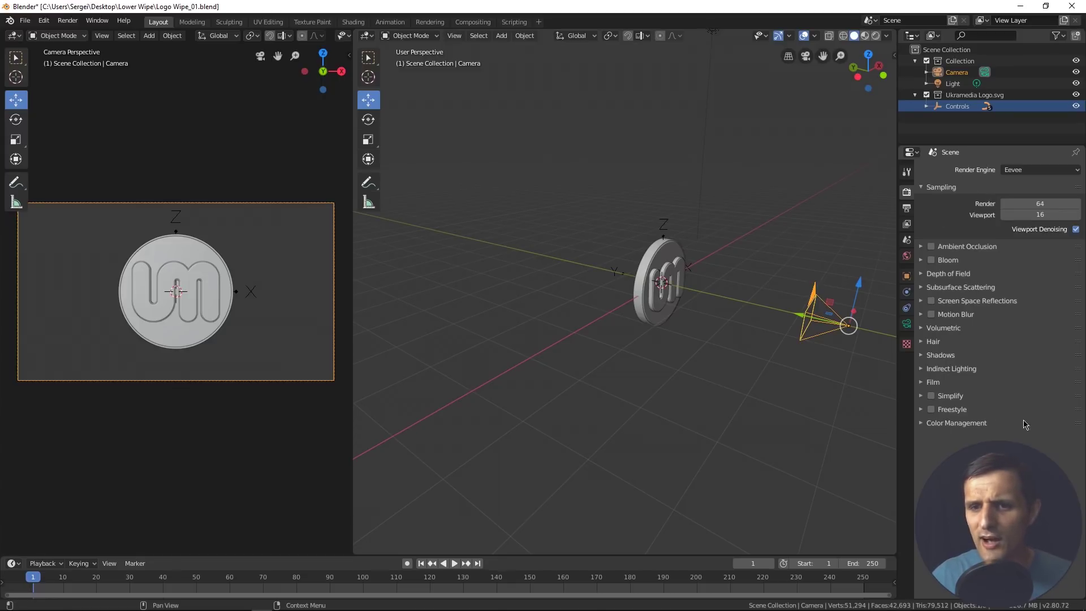
Step: Move the Color Management settings up directly below Sampling, expand them and set the View Transform to Standard
{"action": "left_click_drag", "start_coordinate": [1077, 423], "coordinate": [1041, 250]}
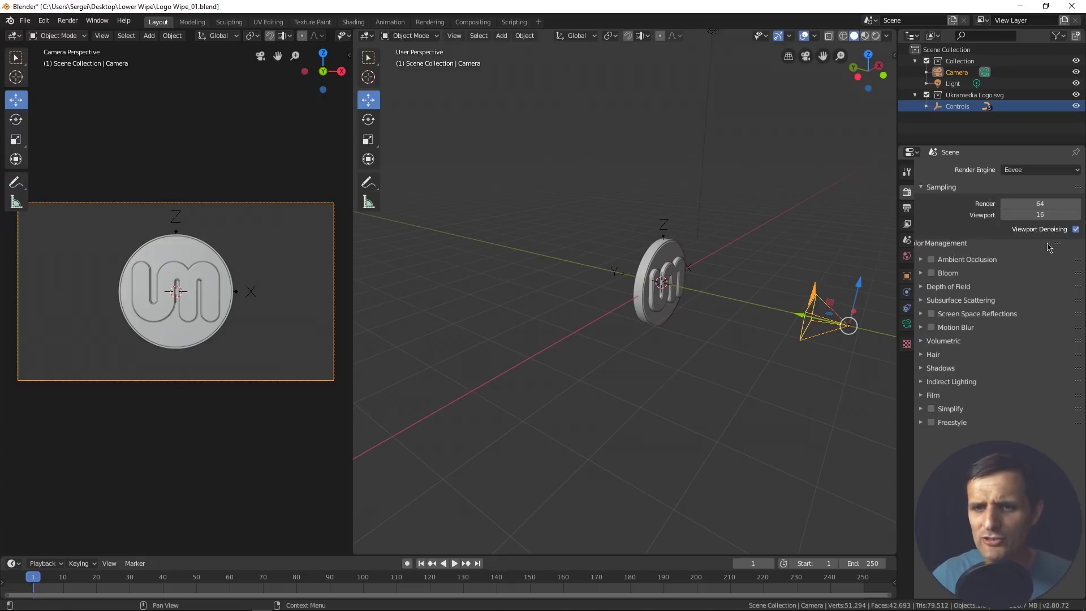
{"action": "left_click", "coordinate": [923, 248]}
{"action": "left_click", "coordinate": [1025, 282]}
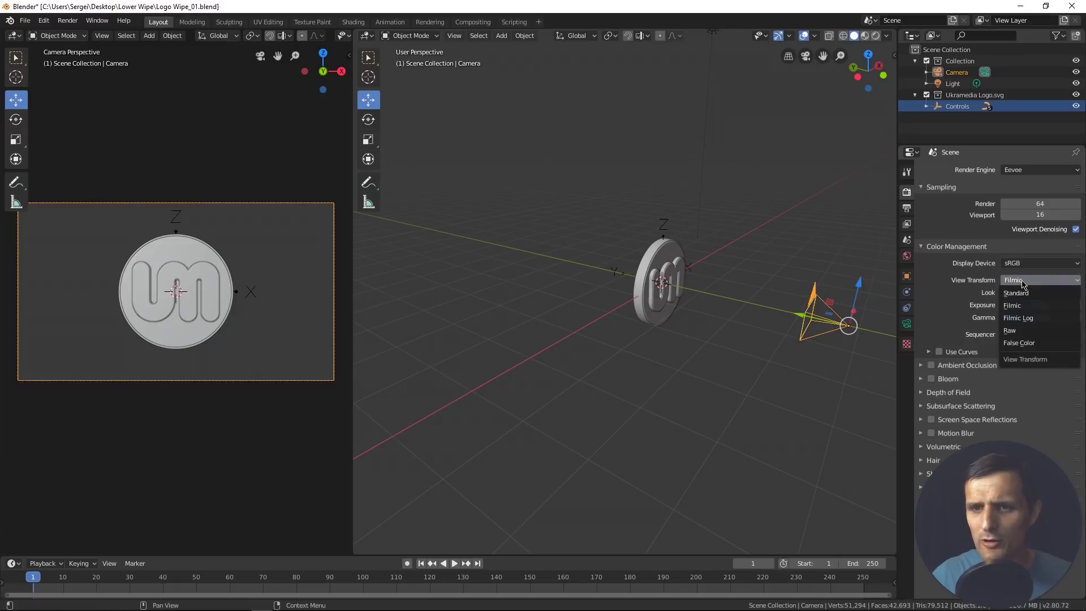
{"action": "left_click", "coordinate": [1035, 296]}
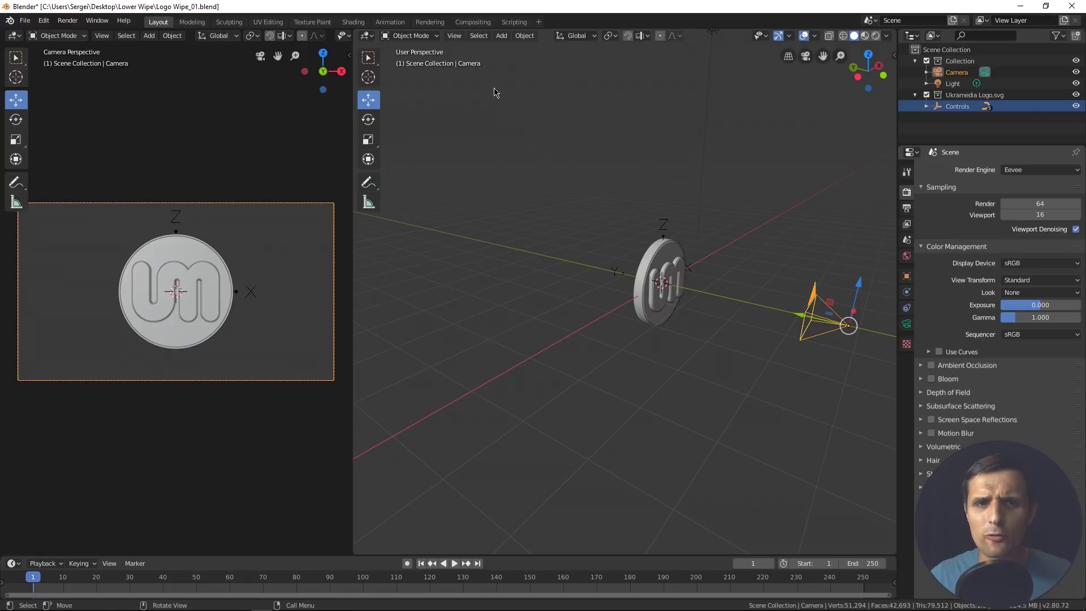
Step: Look through the Animation and Shading workspaces, examine the logo in the Shading preview and return to the Layout workspace
{"action": "left_click", "coordinate": [390, 22]}
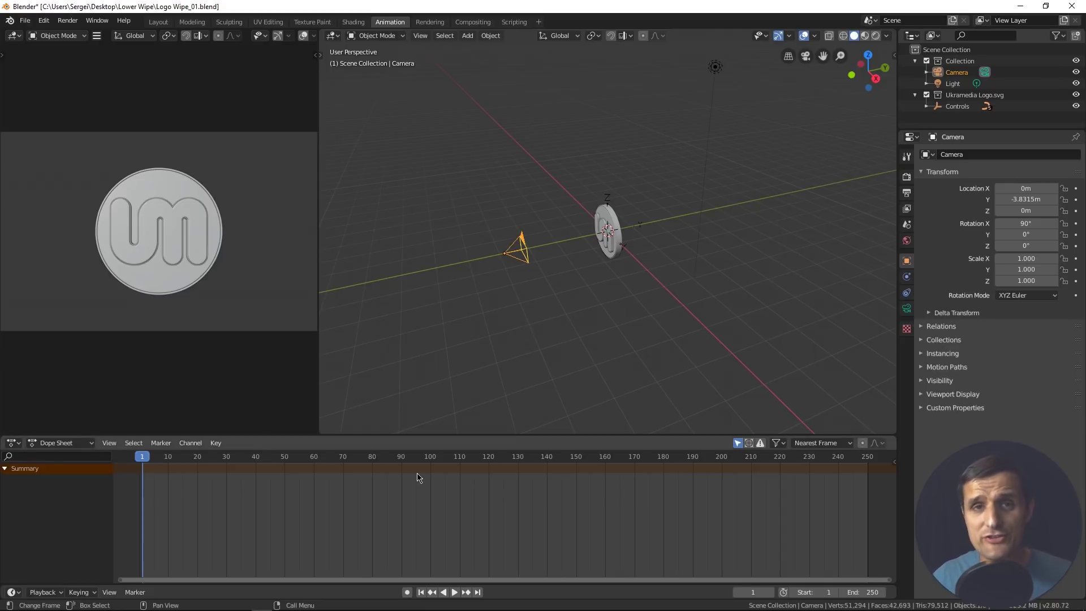
{"action": "left_click", "coordinate": [351, 24]}
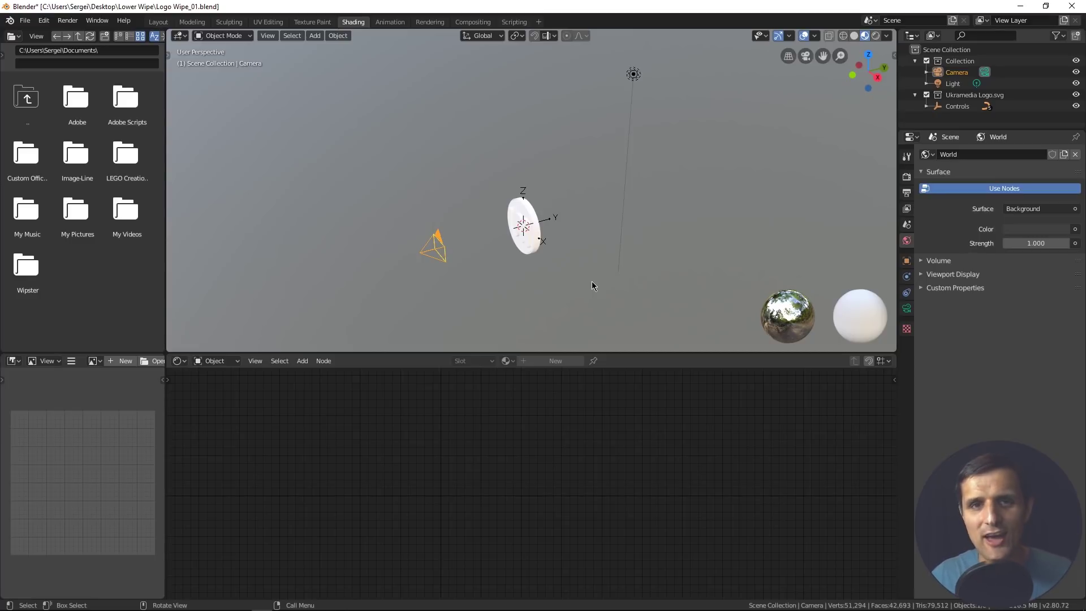
{"action": "scroll", "coordinate": [539, 287], "scroll_direction": "up", "scroll_amount": 3}
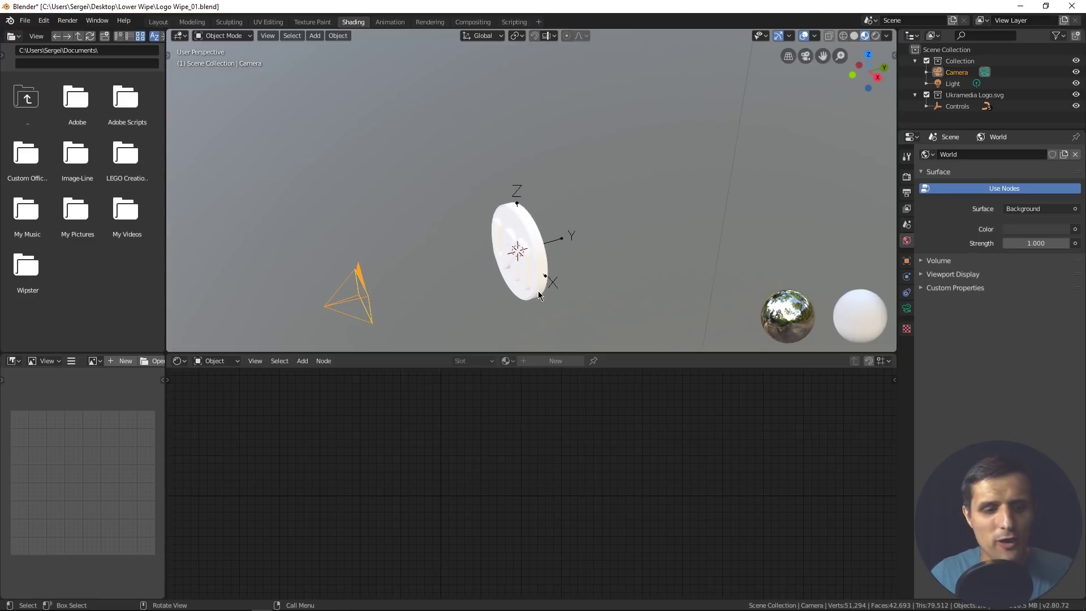
{"action": "middle_click_drag", "start_coordinate": [539, 287], "coordinate": [657, 209], "text": "shift"}
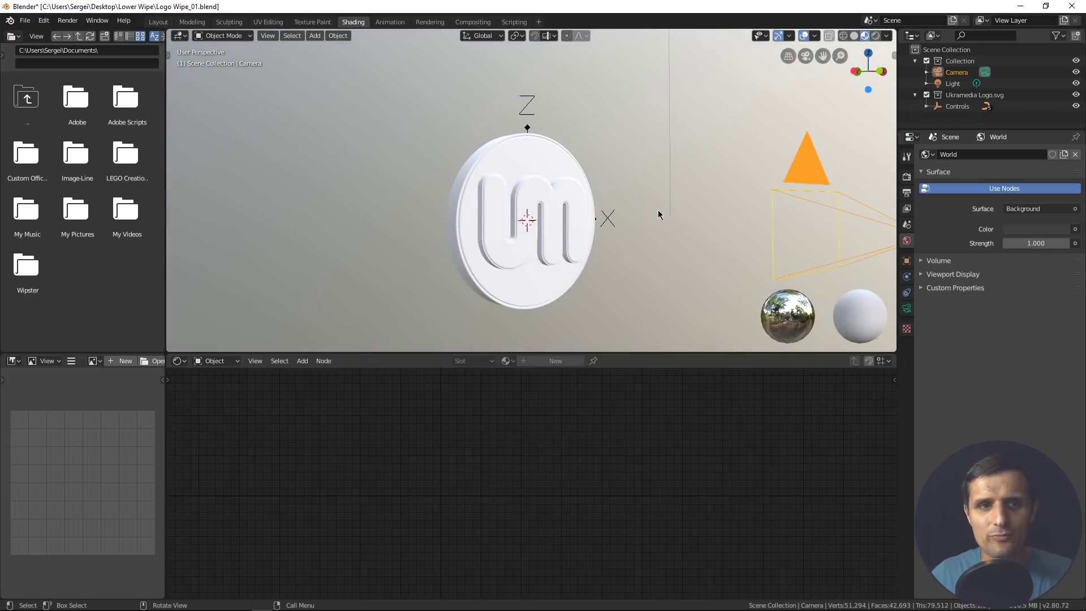
{"action": "left_click", "coordinate": [158, 22]}
{"action": "middle_click_drag", "start_coordinate": [692, 261], "coordinate": [700, 297]}
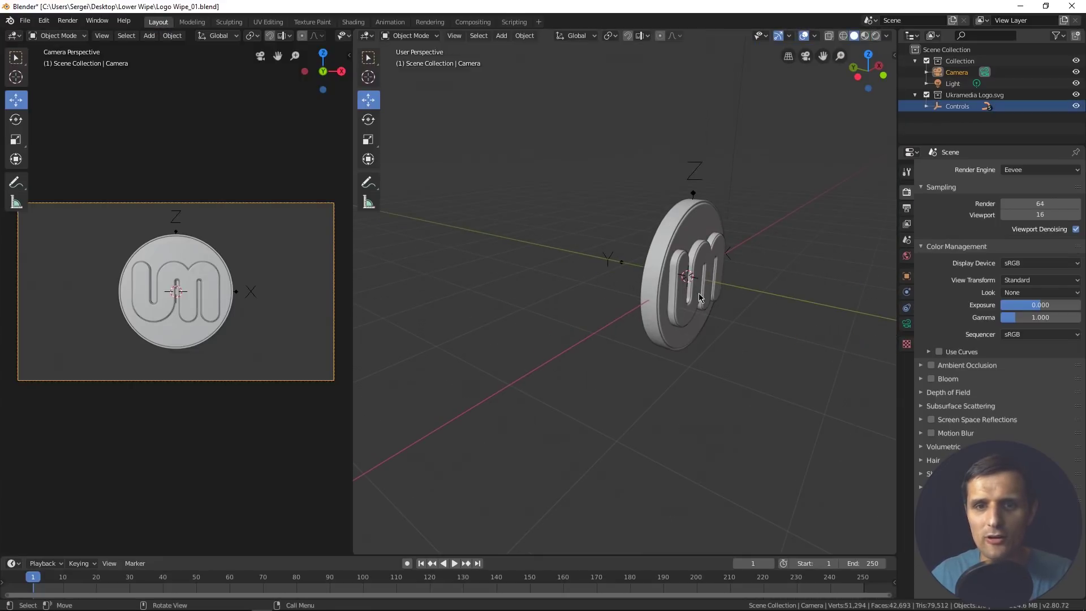
Step: Open the Shading workspace and preview the logo in Solid shading with the red MatCap
{"action": "left_click", "coordinate": [353, 22]}
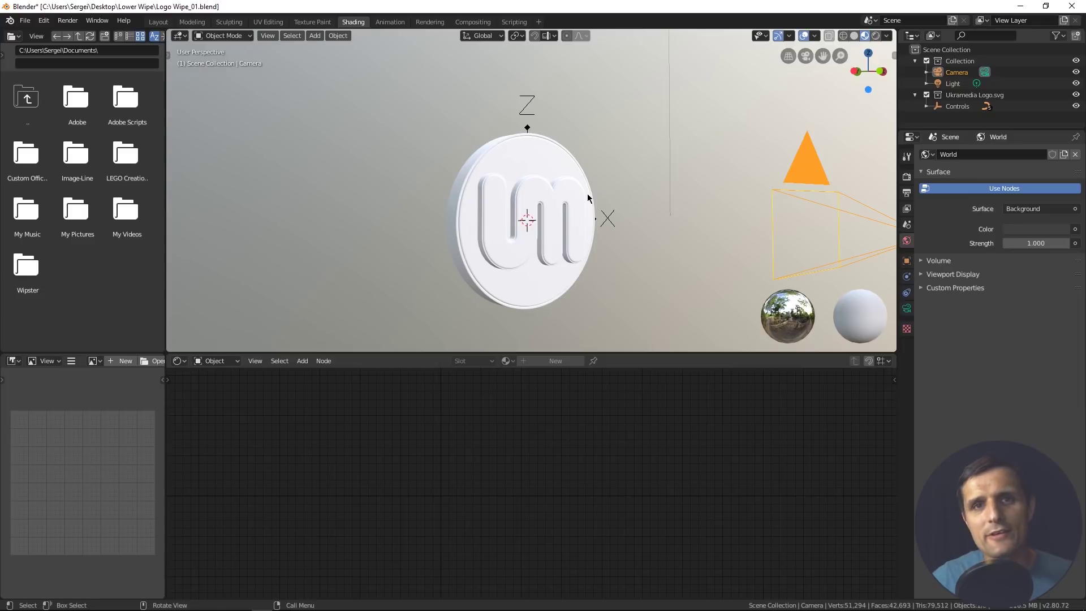
{"action": "left_click", "coordinate": [855, 36]}
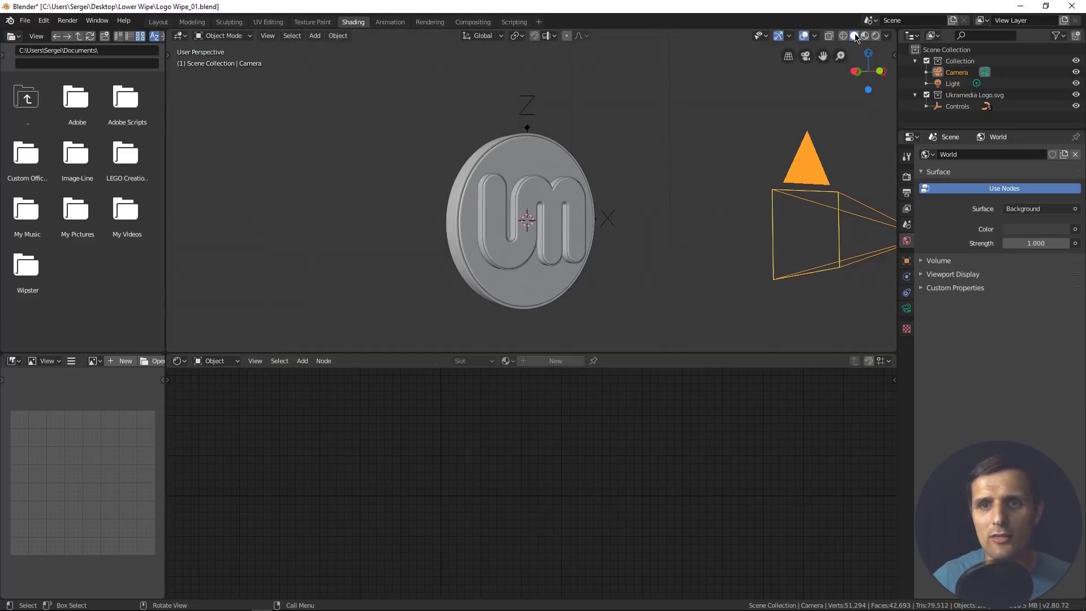
{"action": "left_click", "coordinate": [887, 36]}
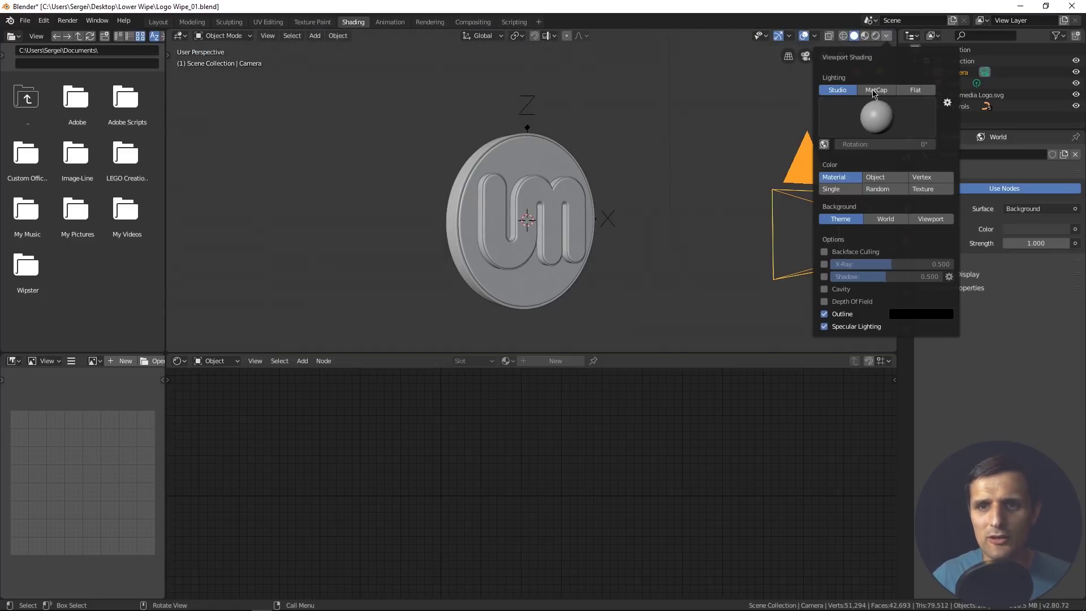
{"action": "left_click", "coordinate": [874, 115]}
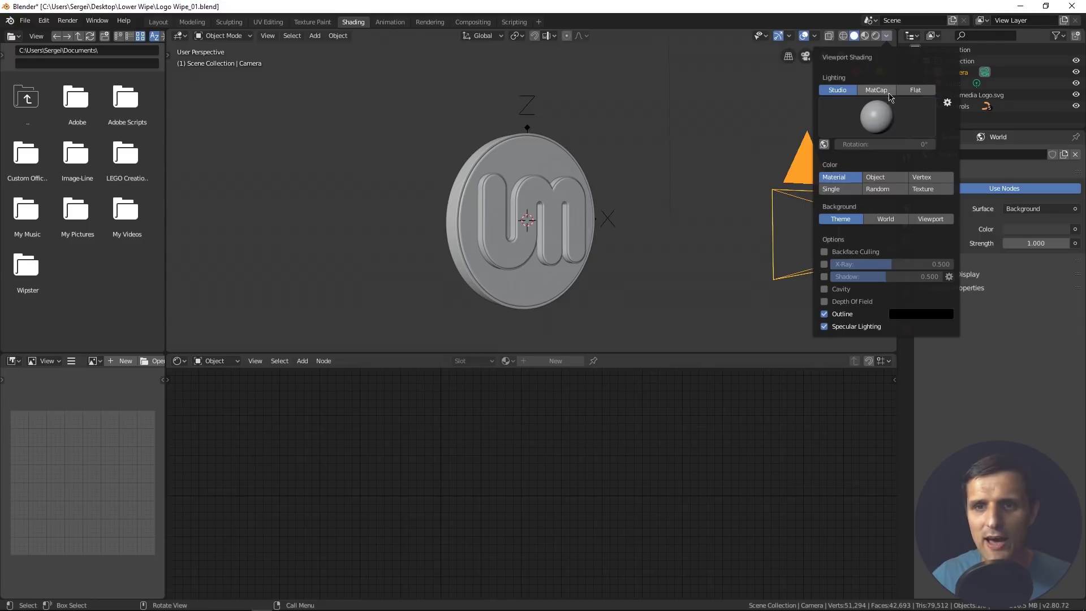
{"action": "left_click", "coordinate": [876, 90]}
{"action": "left_click", "coordinate": [870, 120]}
{"action": "left_click", "coordinate": [722, 193]}
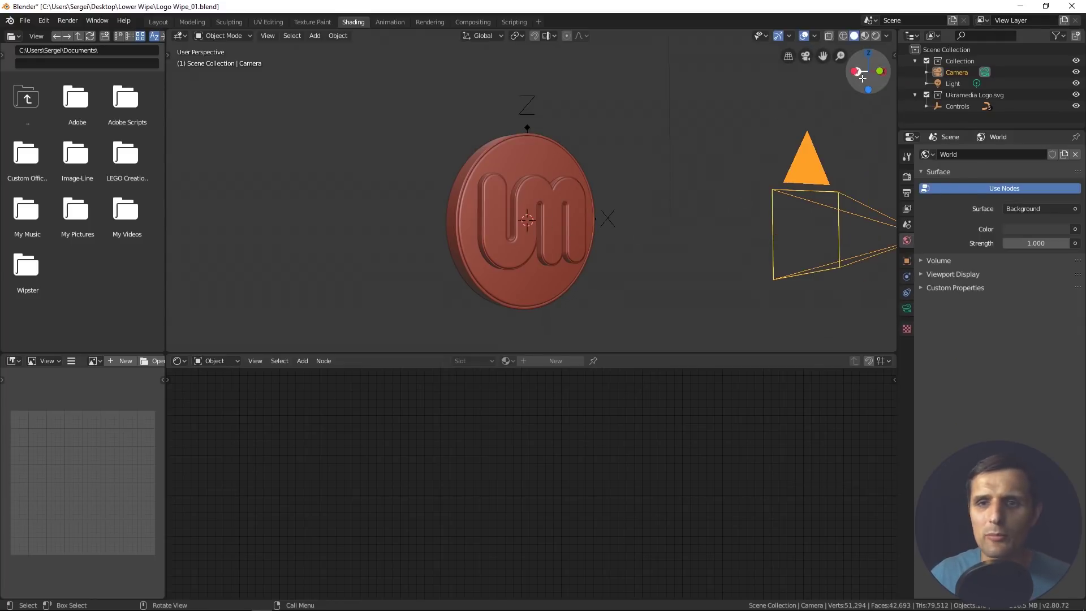
Step: Set the Solid shading lighting to Studio and return the viewport to LookDev shading
{"action": "left_click", "coordinate": [886, 35]}
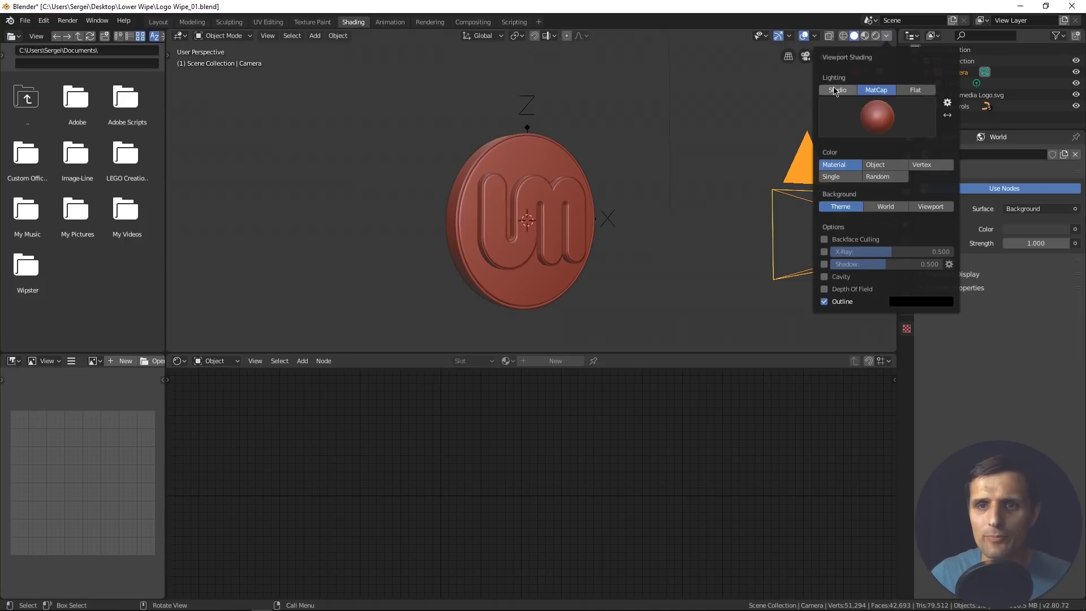
{"action": "left_click", "coordinate": [838, 90]}
{"action": "left_click", "coordinate": [865, 36]}
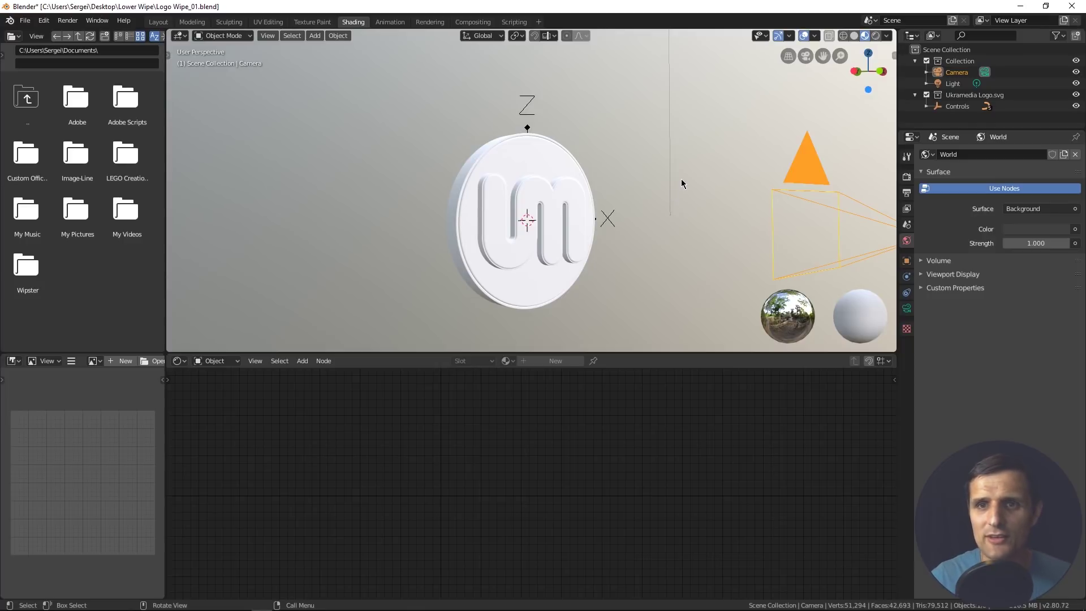
Step: Light the LookDev preview with the dark studio HDRI environment and view the logo from another angle
{"action": "left_click", "coordinate": [886, 36]}
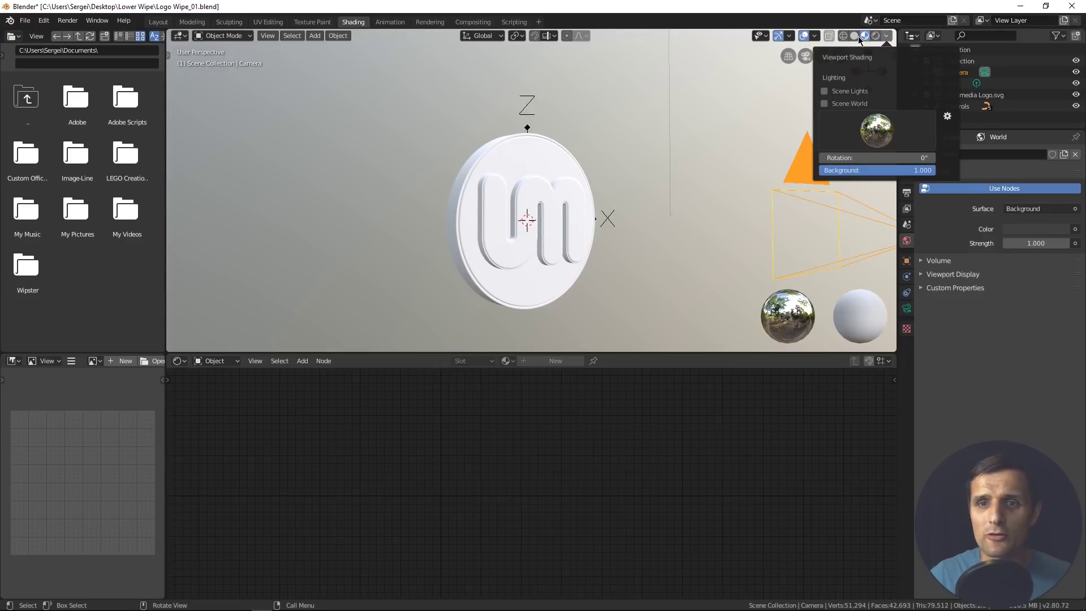
{"action": "left_click", "coordinate": [863, 38]}
{"action": "left_click", "coordinate": [887, 37]}
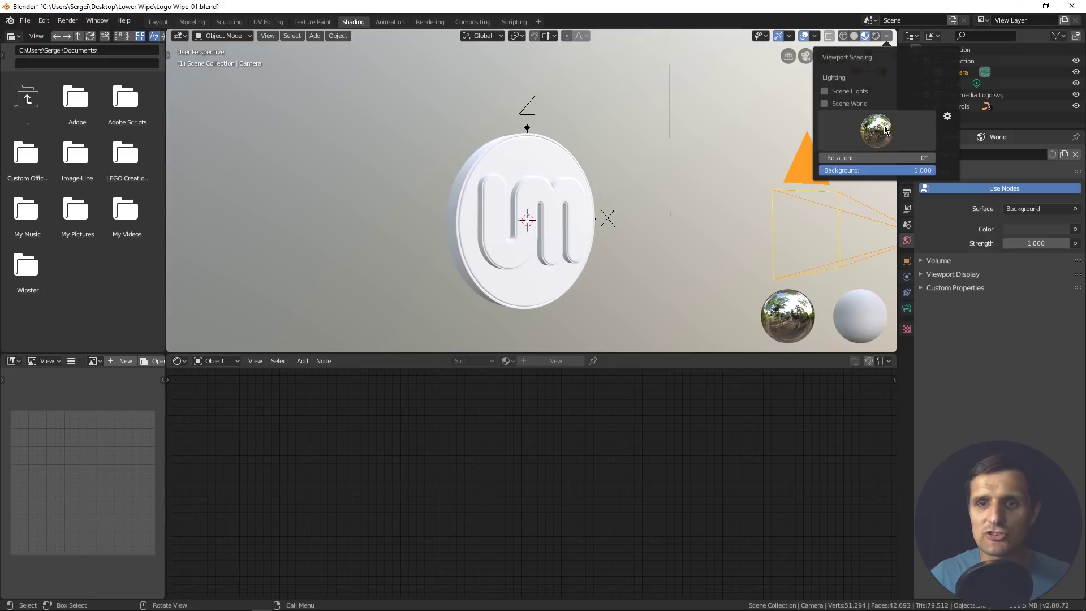
{"action": "left_click", "coordinate": [886, 130]}
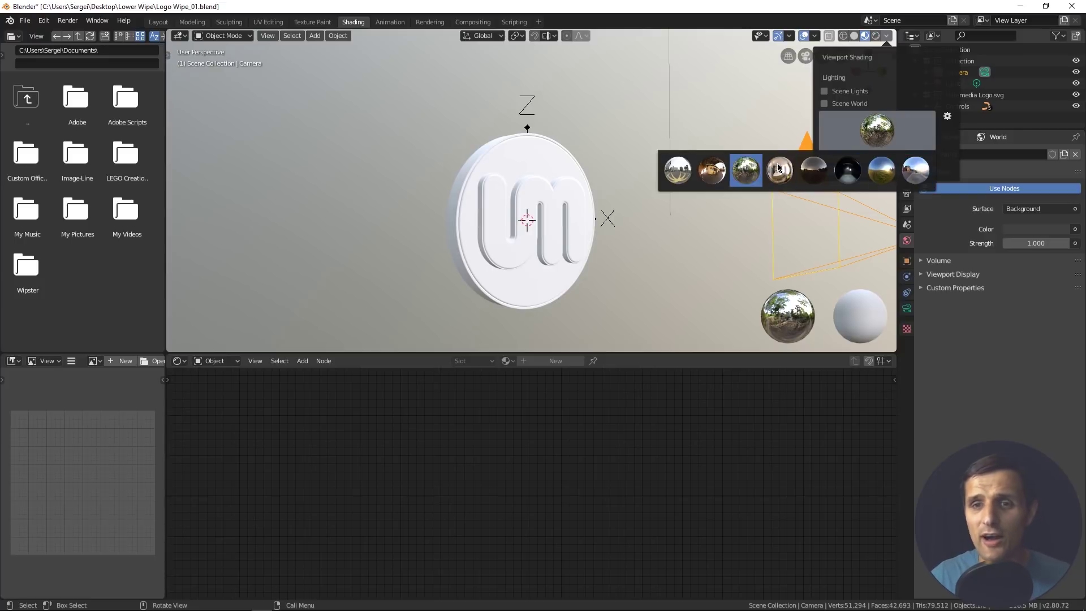
{"action": "left_click", "coordinate": [847, 169]}
{"action": "middle_click_drag", "start_coordinate": [620, 227], "coordinate": [646, 247]}
Step: Compare the city and bright interior HDRI environments on the logo, and return to the dark studio environment
{"action": "left_click", "coordinate": [887, 36]}
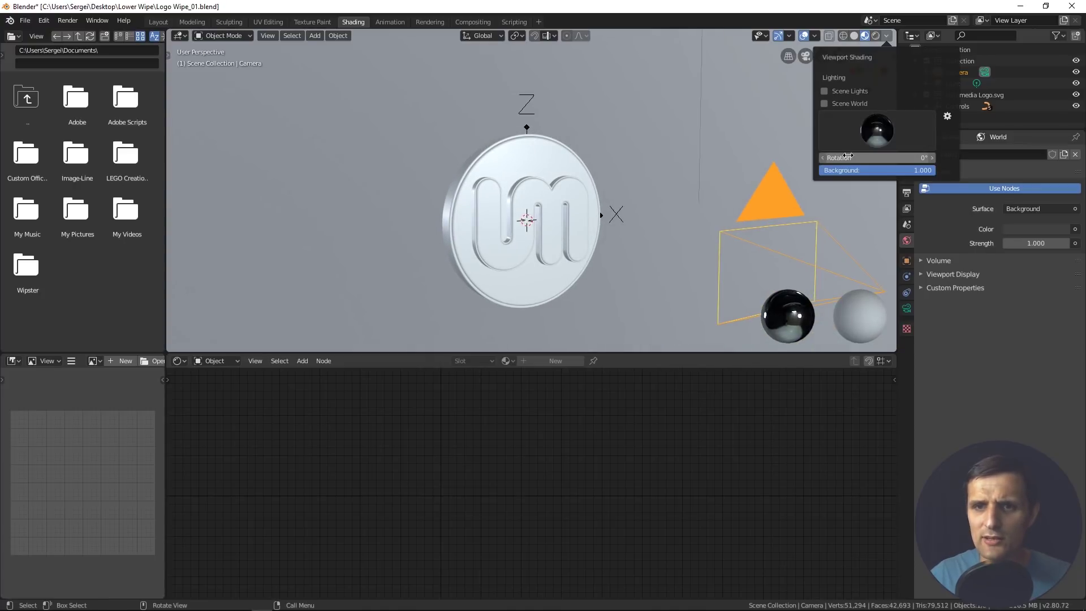
{"action": "left_click", "coordinate": [877, 131]}
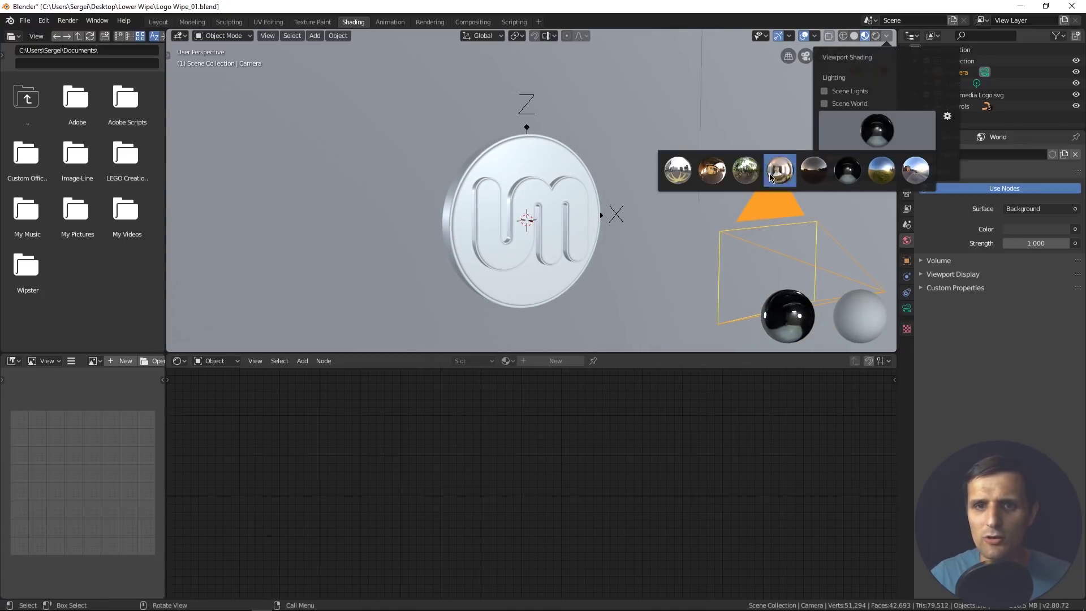
{"action": "left_click", "coordinate": [666, 181]}
{"action": "mouse_move", "coordinate": [665, 182]}
{"action": "middle_mouse_down"}
{"action": "mouse_move", "coordinate": [701, 195]}
{"action": "mouse_move", "coordinate": [782, 99]}
{"action": "middle_mouse_up"}
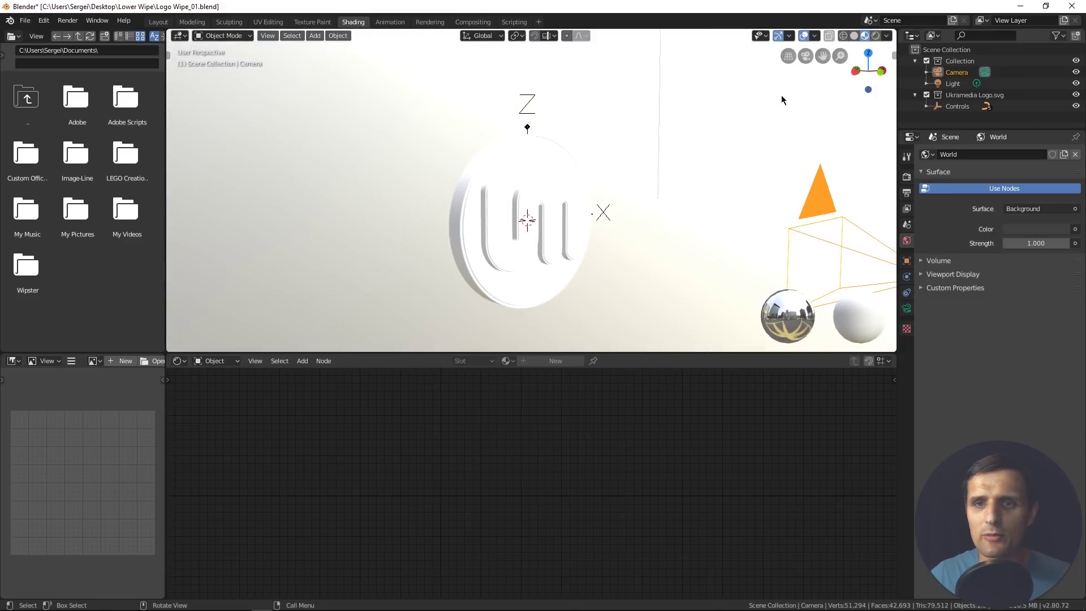
{"action": "left_click", "coordinate": [887, 37]}
{"action": "left_click", "coordinate": [876, 129]}
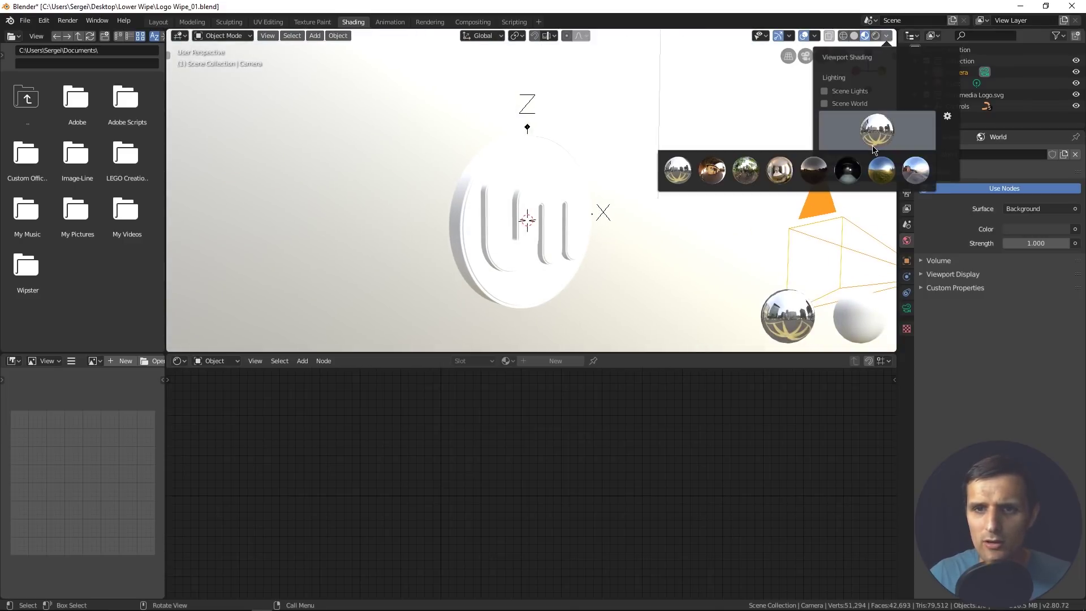
{"action": "left_click", "coordinate": [784, 176]}
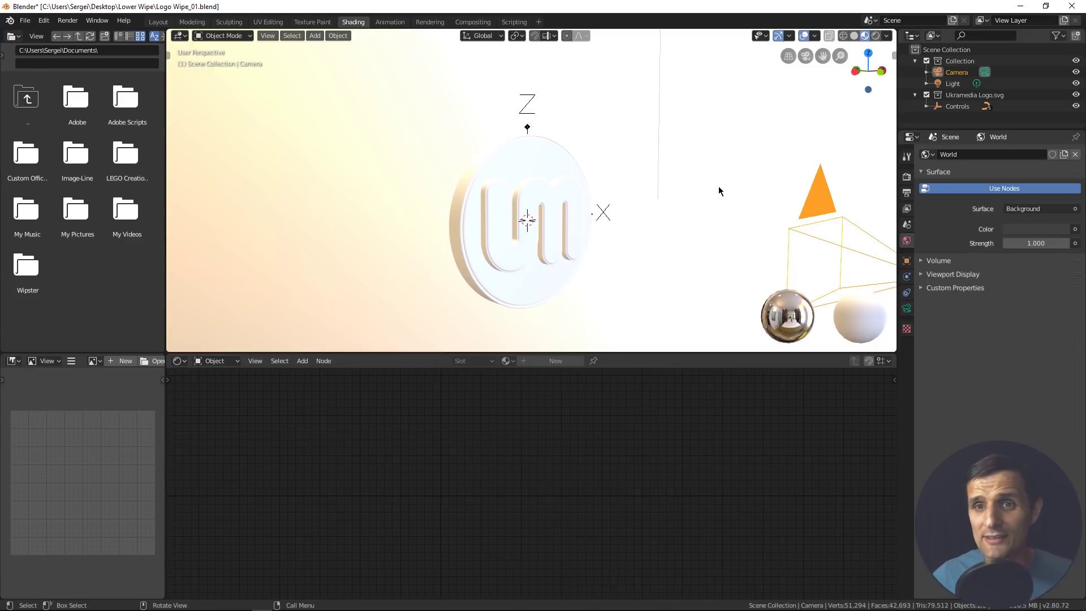
{"action": "left_click", "coordinate": [887, 36]}
{"action": "left_click", "coordinate": [875, 129]}
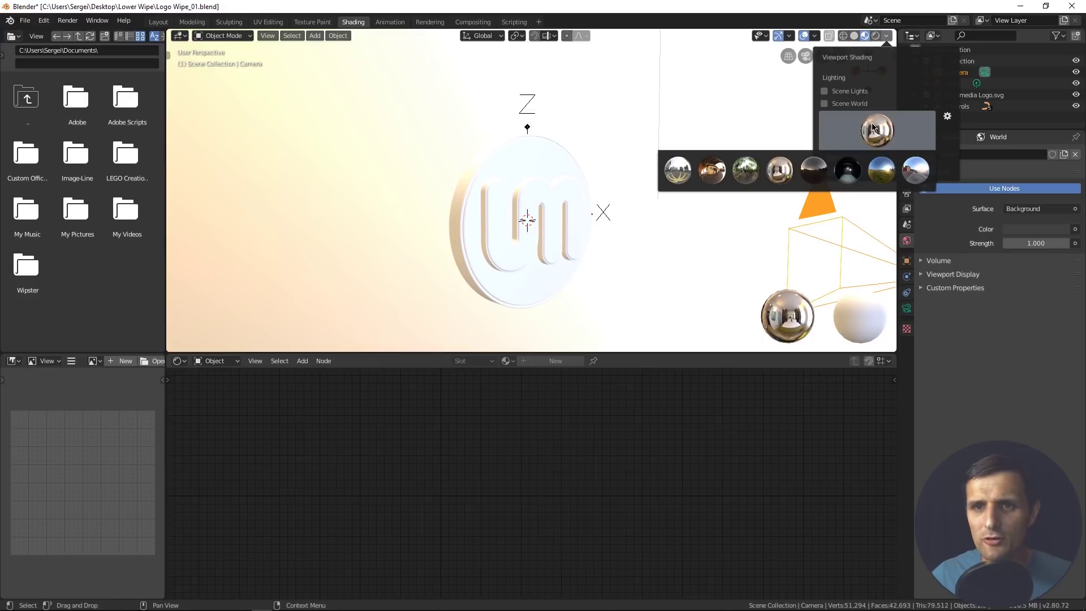
{"action": "left_click", "coordinate": [847, 170]}
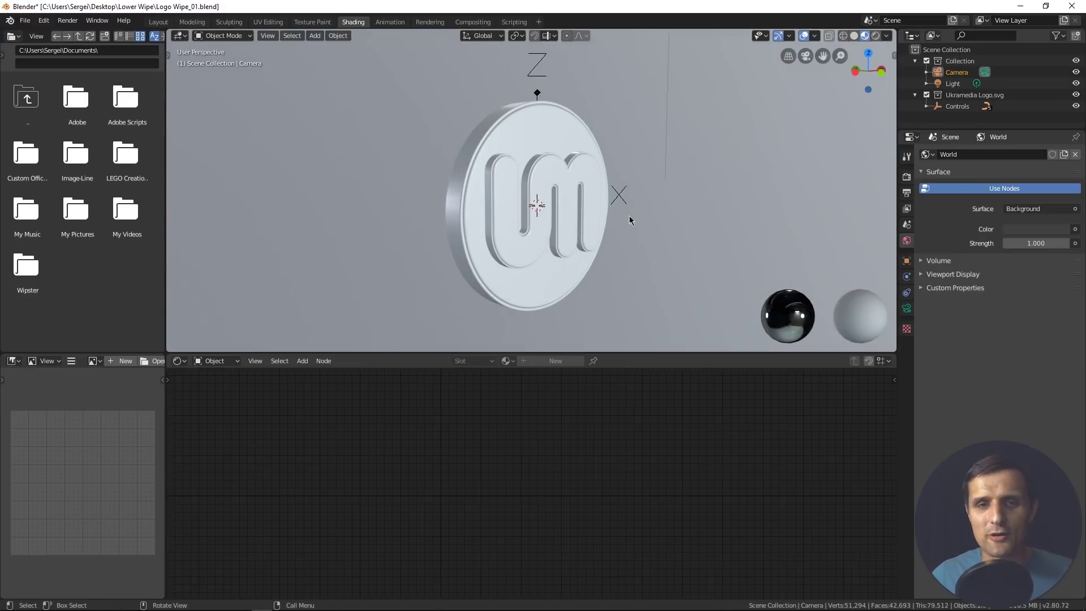
Step: Select the logo's Circle Stroke and enable nodes for its SVGMat material in the Shader Editor
{"action": "left_click", "coordinate": [474, 173]}
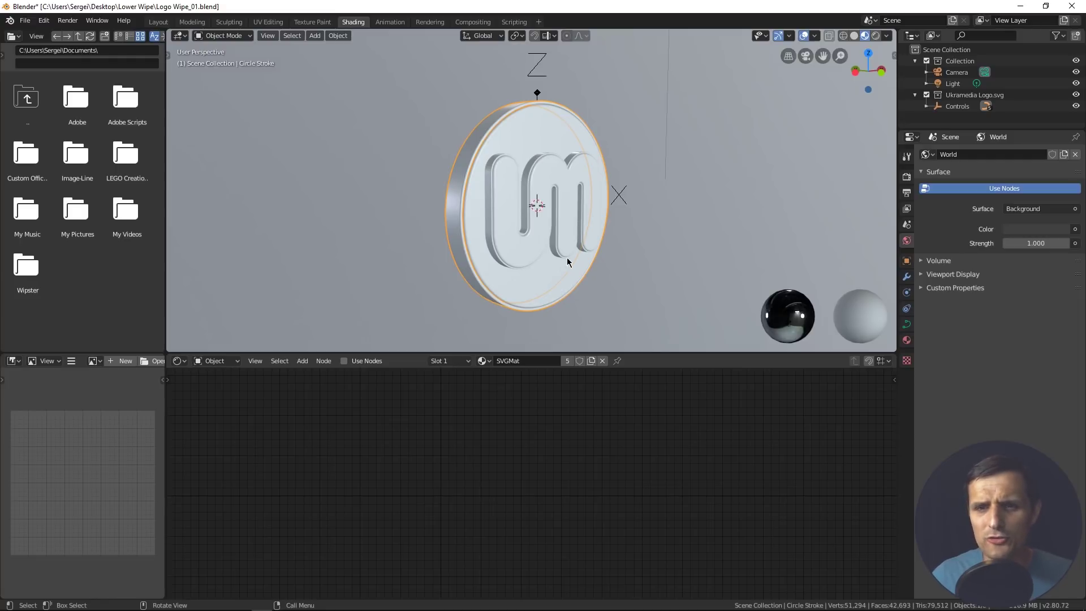
{"action": "left_click", "coordinate": [907, 340]}
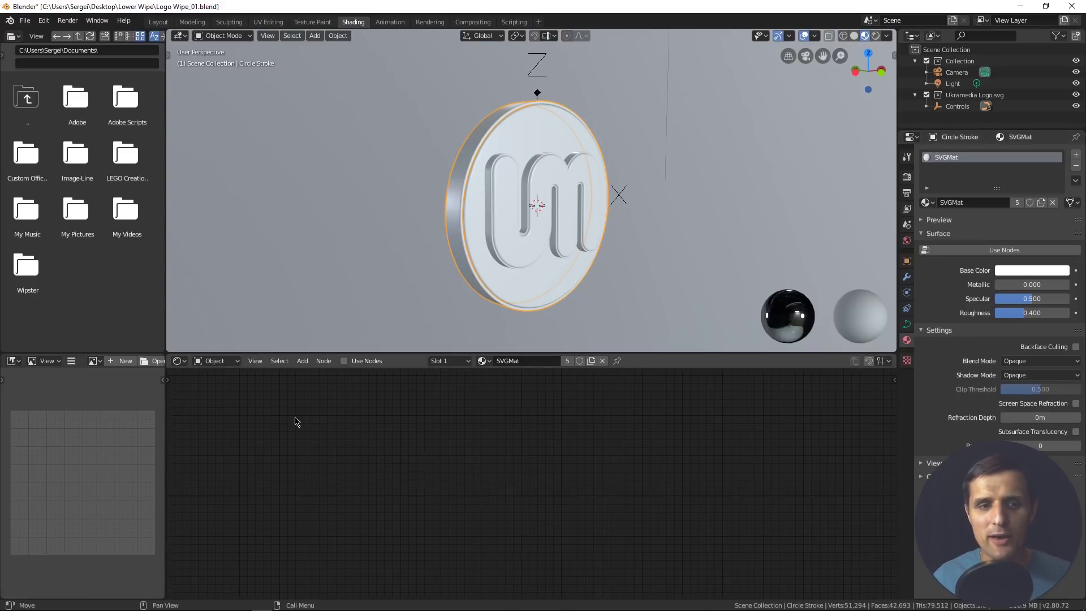
{"action": "left_click", "coordinate": [181, 362]}
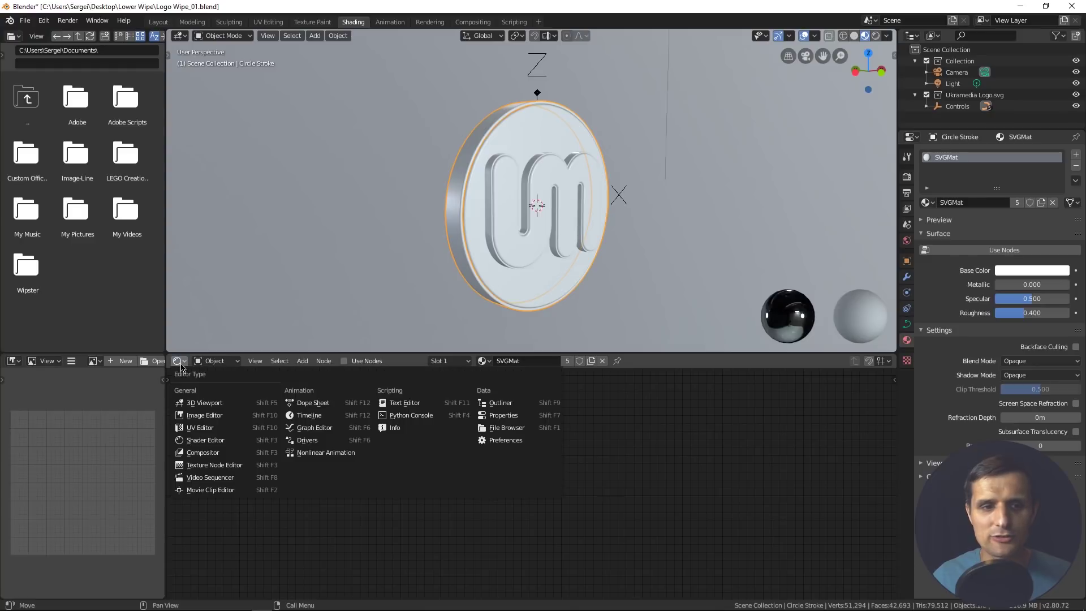
{"action": "left_click", "coordinate": [210, 441]}
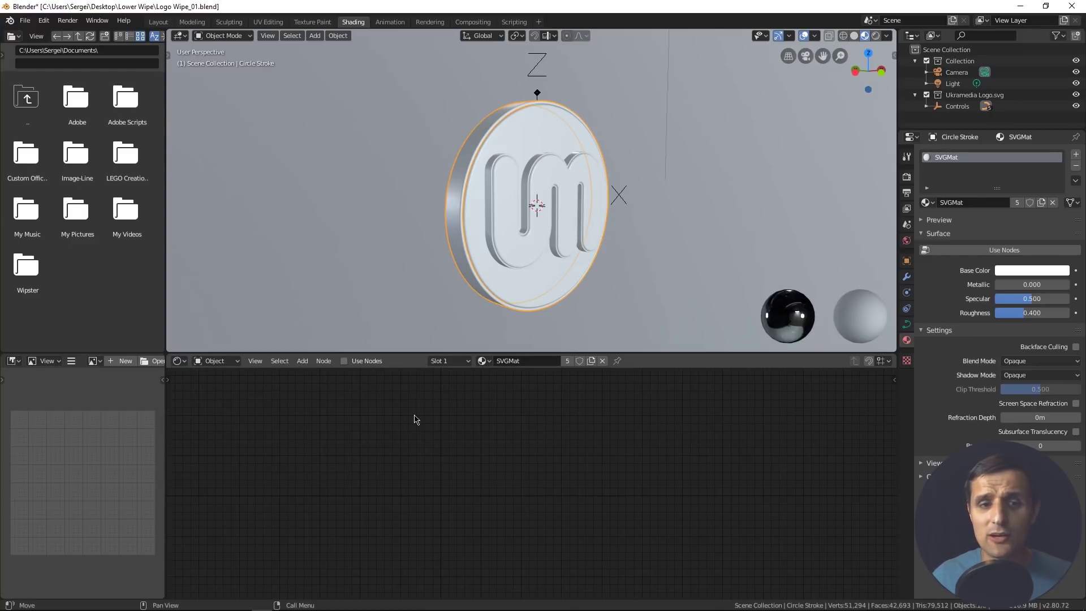
{"action": "left_click", "coordinate": [351, 364]}
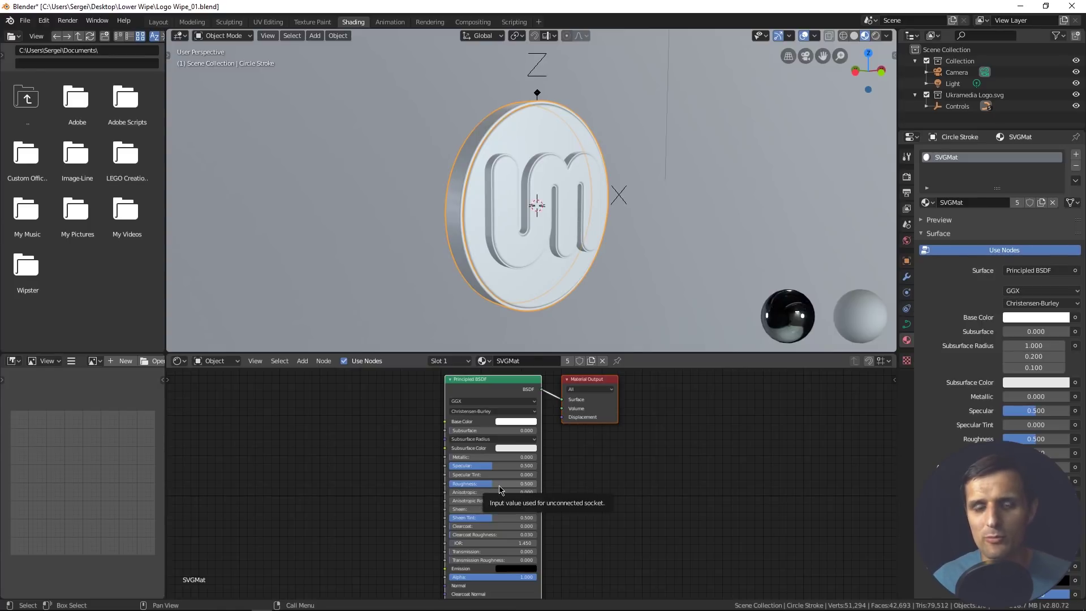
{"action": "scroll", "coordinate": [500, 490], "scroll_direction": "up", "scroll_amount": 2}
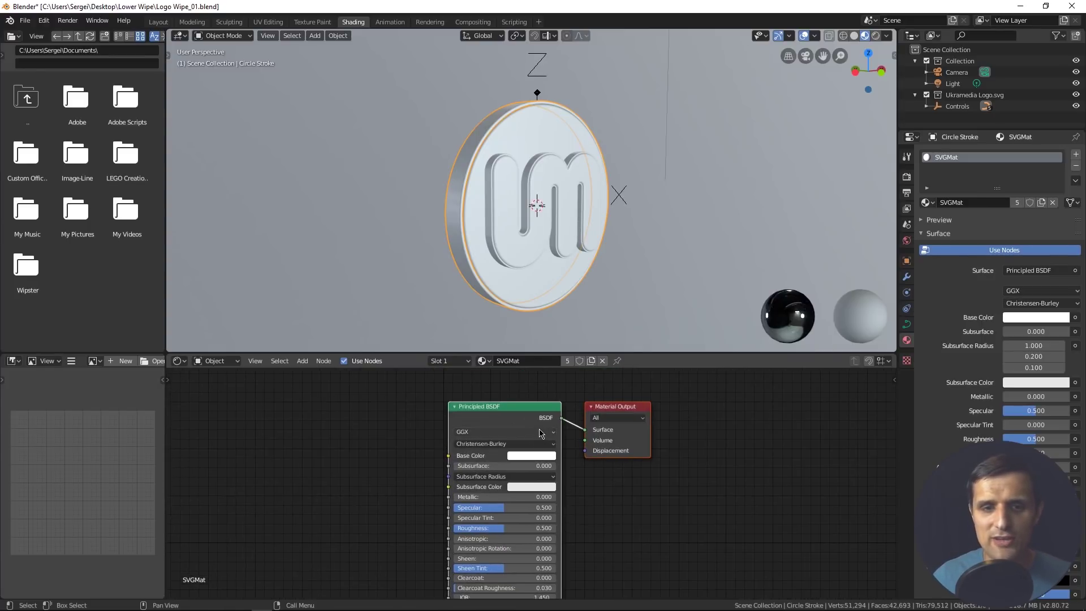
Step: Rename the SVGMat material as Chrome
{"action": "left_click", "coordinate": [483, 361]}
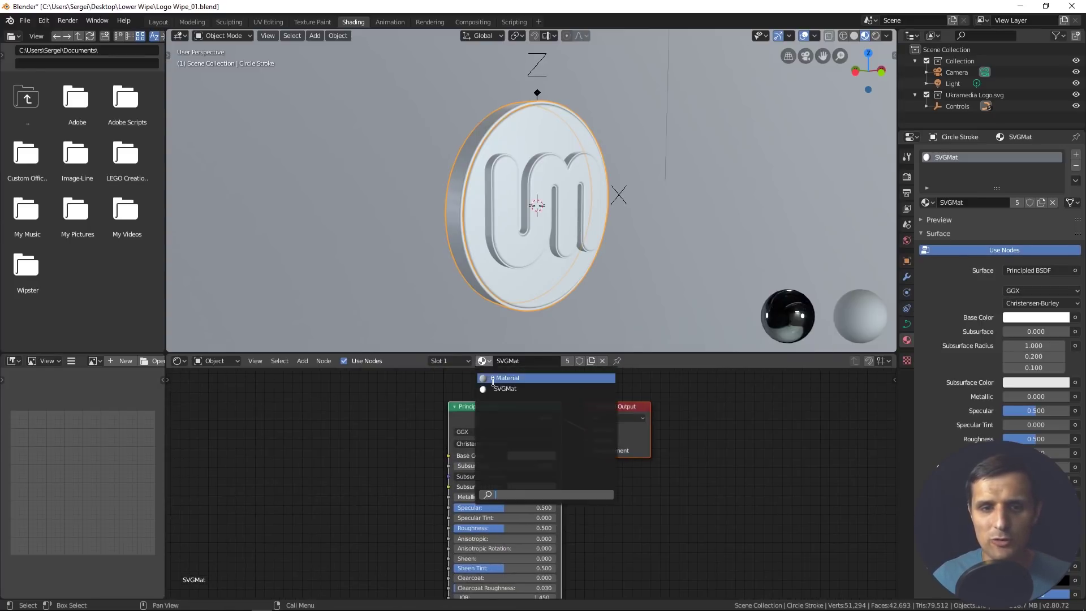
{"action": "left_click", "coordinate": [529, 360]}
{"action": "left_click", "coordinate": [533, 359]}
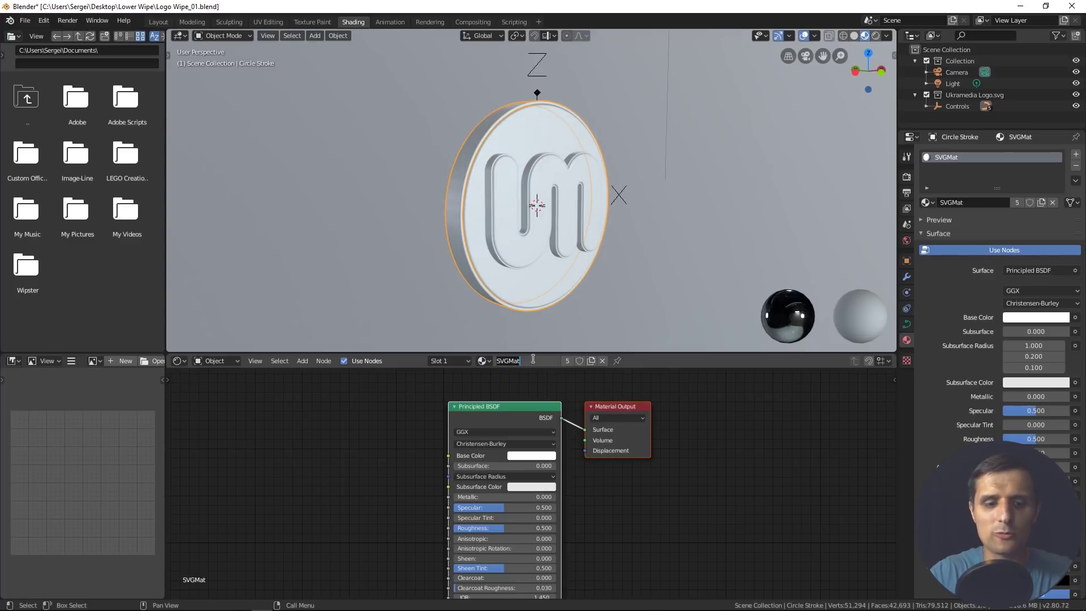
{"action": "type", "text": "Chrome"}
{"action": "key", "text": "Return"}
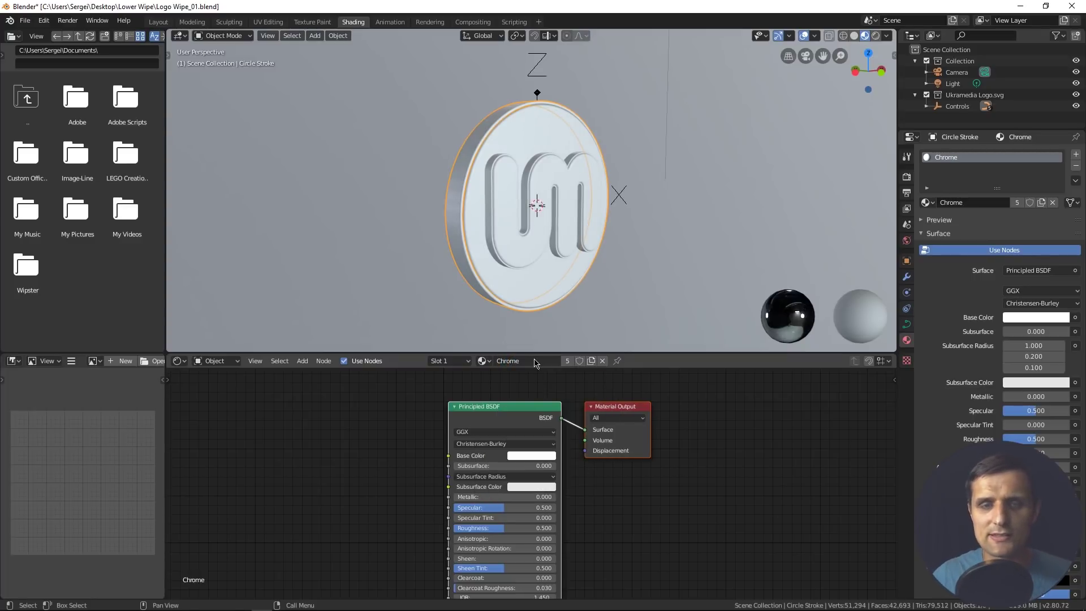
Step: Set the Chrome material's Metallic value to 1.000 on the Principled BSDF node and inspect the logo
{"action": "scroll", "coordinate": [569, 443], "scroll_direction": "up", "scroll_amount": 2}
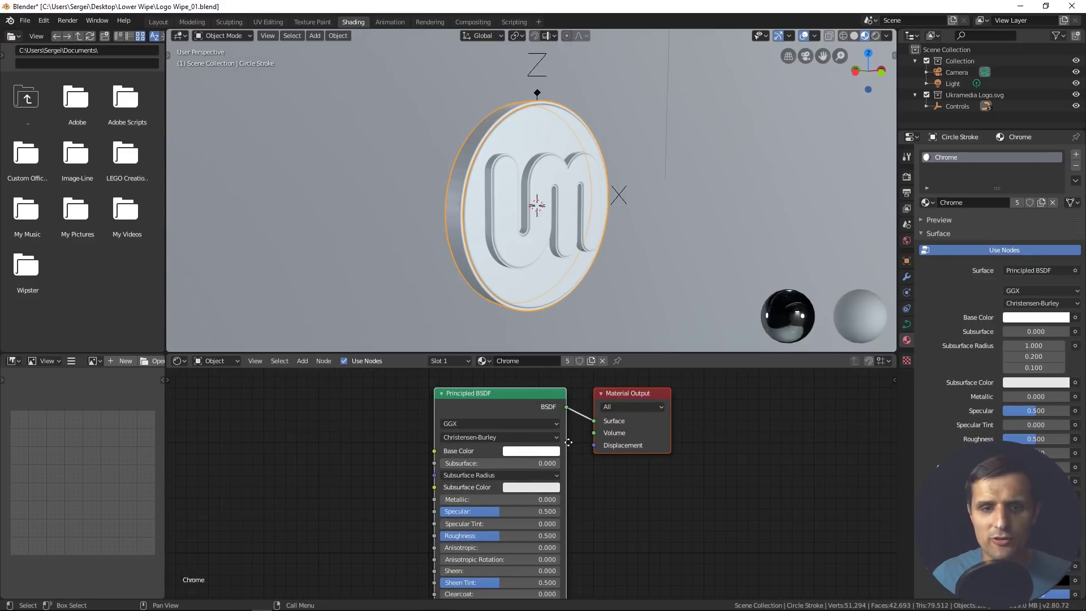
{"action": "middle_click_drag", "start_coordinate": [568, 442], "coordinate": [572, 433]}
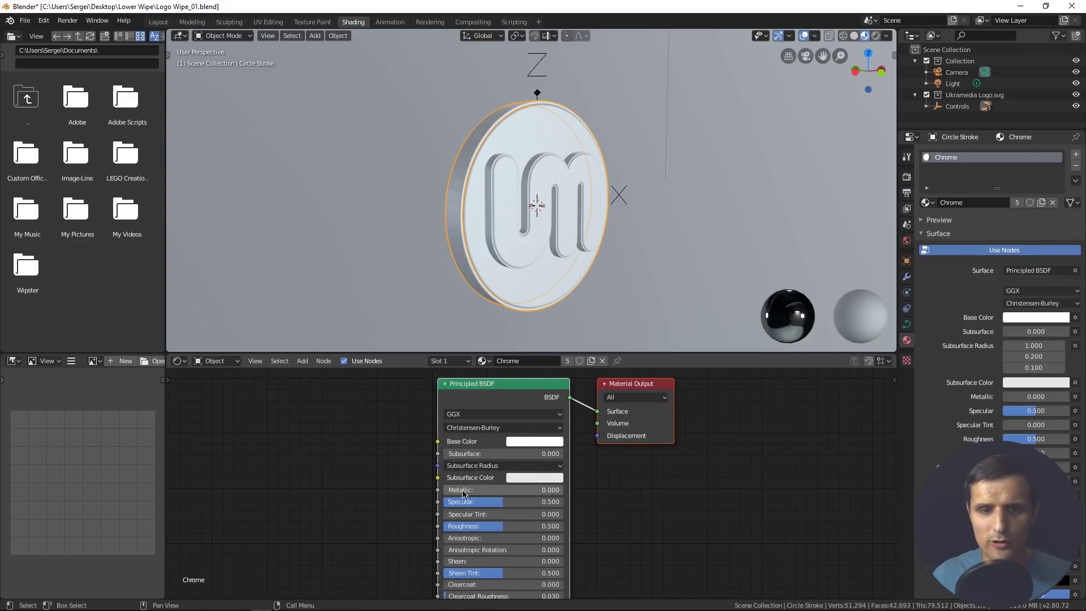
{"action": "left_click_drag", "start_coordinate": [463, 493], "coordinate": [584, 492]}
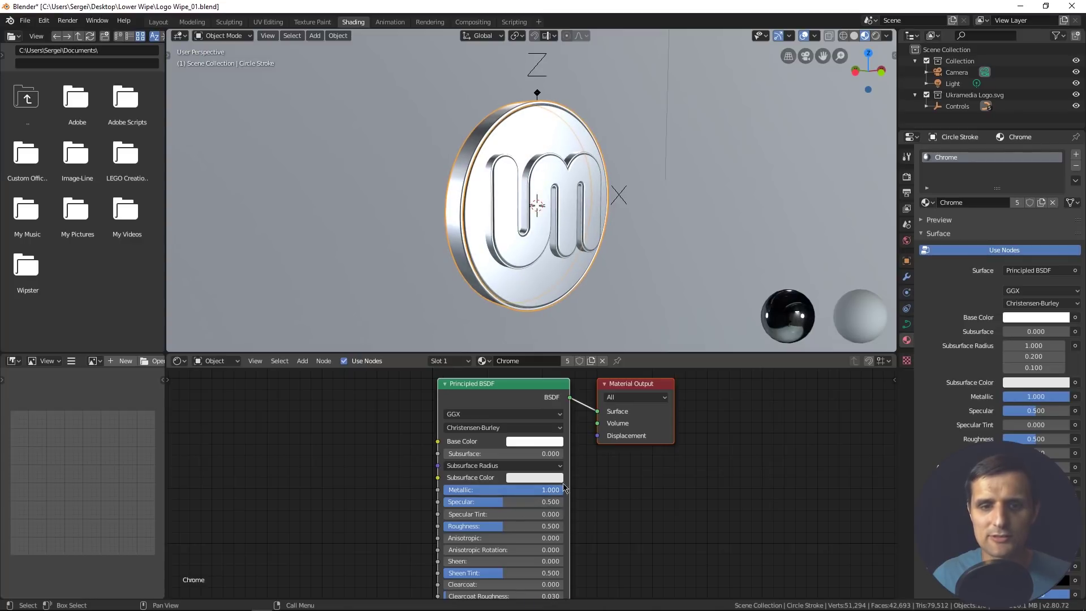
{"action": "middle_click_drag", "start_coordinate": [504, 240], "coordinate": [489, 261]}
{"action": "middle_click_drag", "start_coordinate": [460, 255], "coordinate": [468, 259]}
{"action": "scroll", "coordinate": [459, 257], "scroll_direction": "up", "scroll_amount": 1}
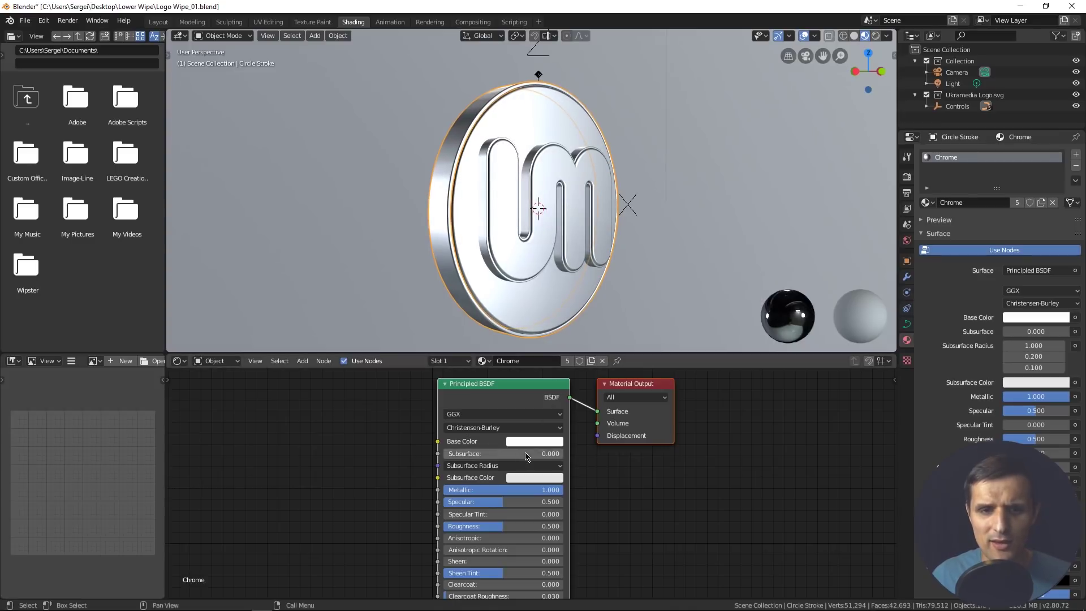
Step: Set the Chrome material's Roughness to 0.000 and darken its Base Color slightly to a very light grey
{"action": "scroll", "coordinate": [456, 269], "scroll_direction": "up", "scroll_amount": 1}
{"action": "left_click_drag", "start_coordinate": [499, 528], "coordinate": [440, 529]}
{"action": "middle_click_drag", "start_coordinate": [572, 253], "coordinate": [560, 275]}
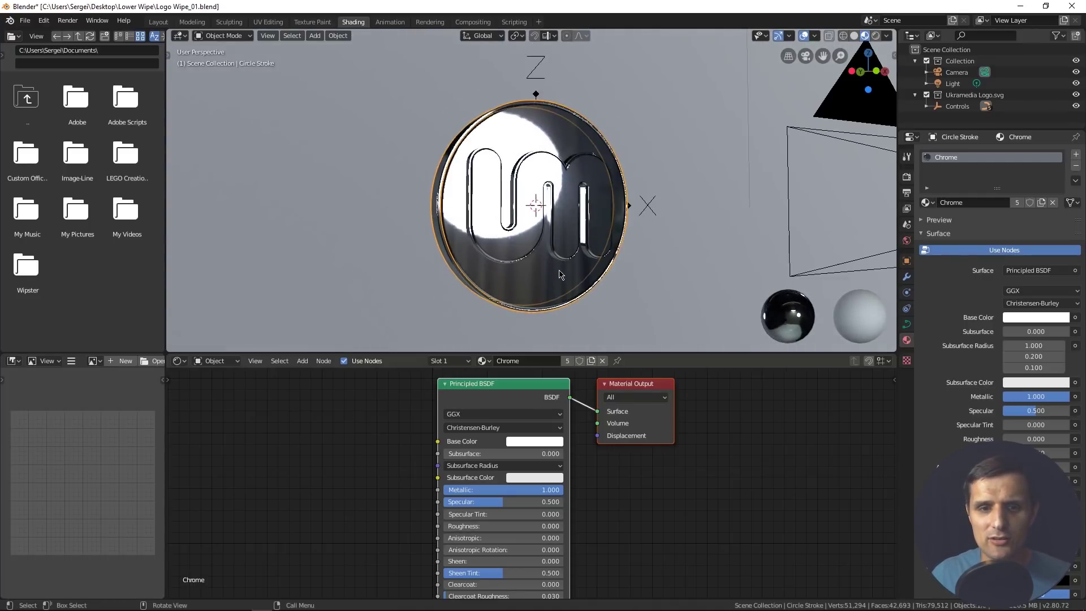
{"action": "left_click", "coordinate": [534, 441]}
{"action": "left_click", "coordinate": [603, 289]}
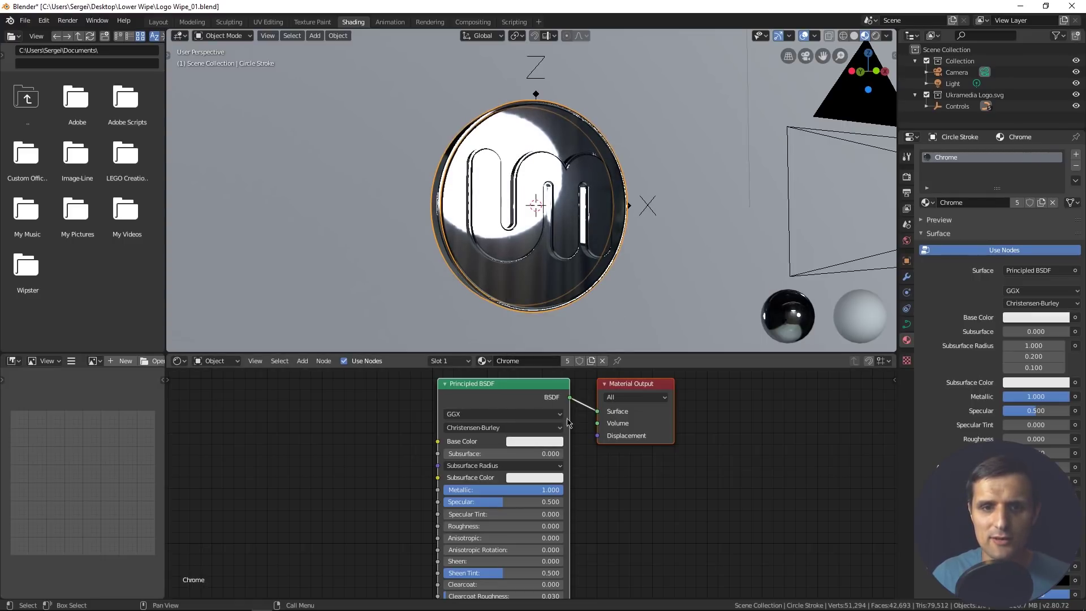
Step: Set the Chrome material's Emission color to a very dark grey on the Principled BSDF node and inspect the logo
{"action": "scroll", "coordinate": [535, 531], "scroll_direction": "down", "scroll_amount": 1}
{"action": "middle_click_drag", "start_coordinate": [541, 579], "coordinate": [547, 473]}
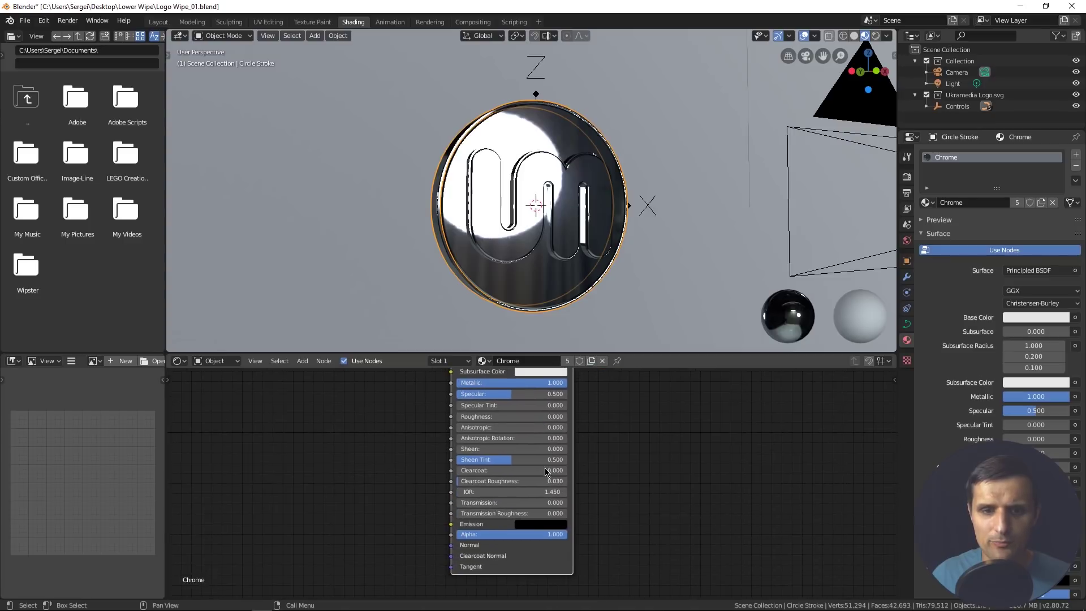
{"action": "scroll", "coordinate": [547, 473], "scroll_direction": "up", "scroll_amount": 1}
{"action": "scroll", "coordinate": [573, 287], "scroll_direction": "up", "scroll_amount": 1}
{"action": "middle_click_drag", "start_coordinate": [573, 292], "coordinate": [565, 300]}
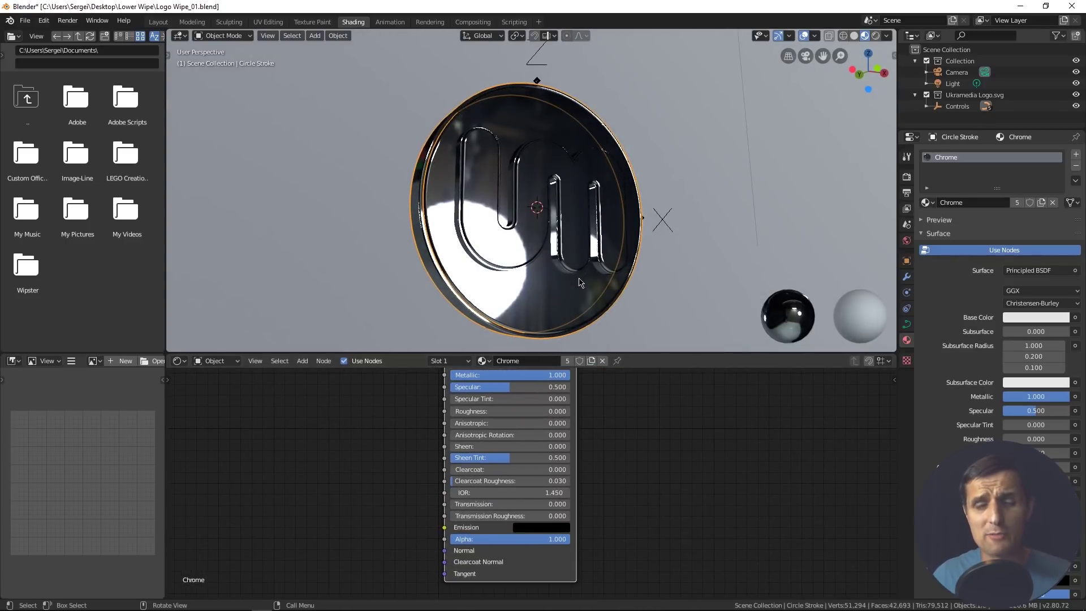
{"action": "left_click", "coordinate": [555, 529]}
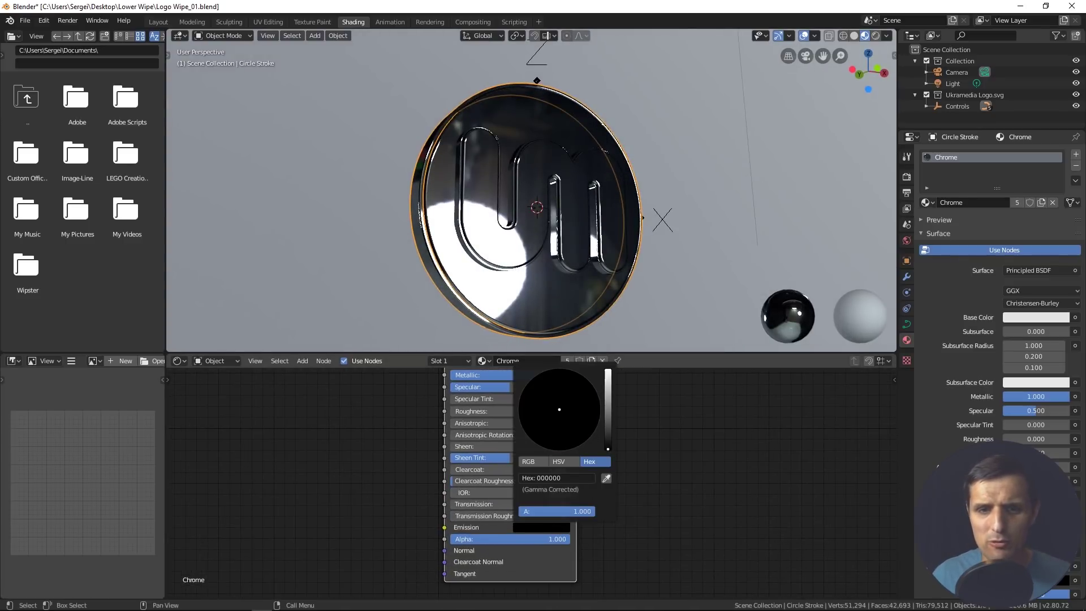
{"action": "left_click_drag", "start_coordinate": [608, 449], "coordinate": [608, 439]}
{"action": "left_click", "coordinate": [562, 530]}
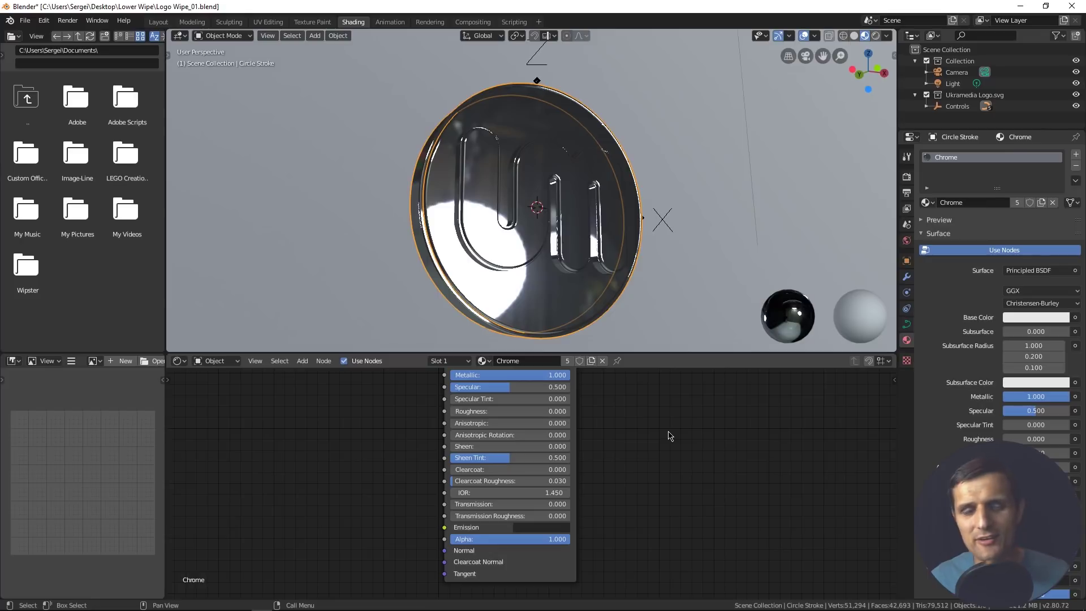
{"action": "middle_click_drag", "start_coordinate": [578, 246], "coordinate": [568, 263]}
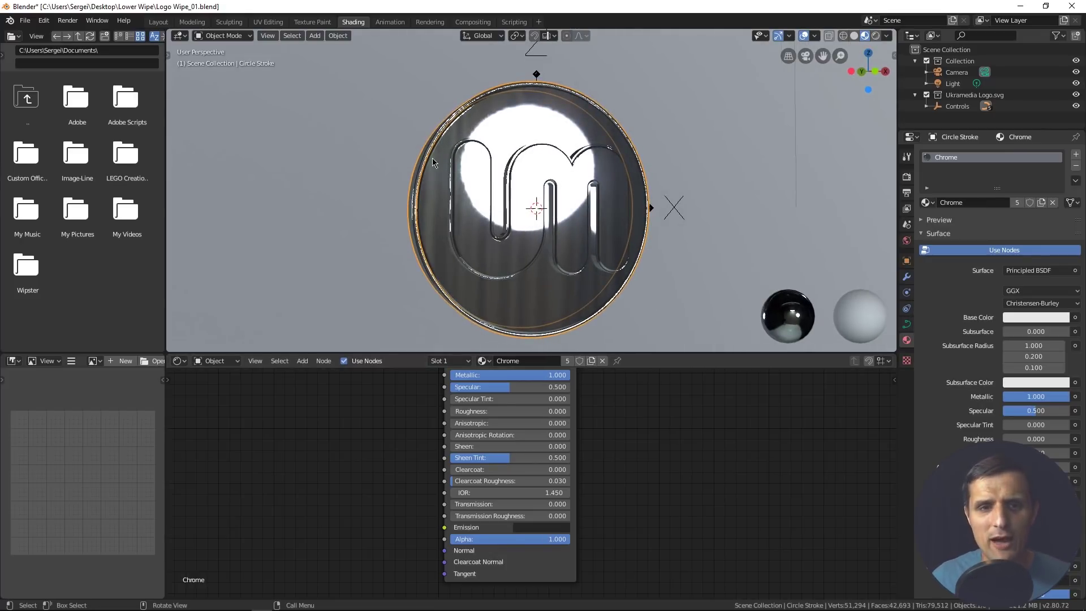
Step: Assign the existing Material to the logo's Circle face in place of Chrome and rename it as Orange
{"action": "left_click", "coordinate": [419, 180]}
{"action": "scroll", "coordinate": [441, 209], "scroll_direction": "up", "scroll_amount": 2}
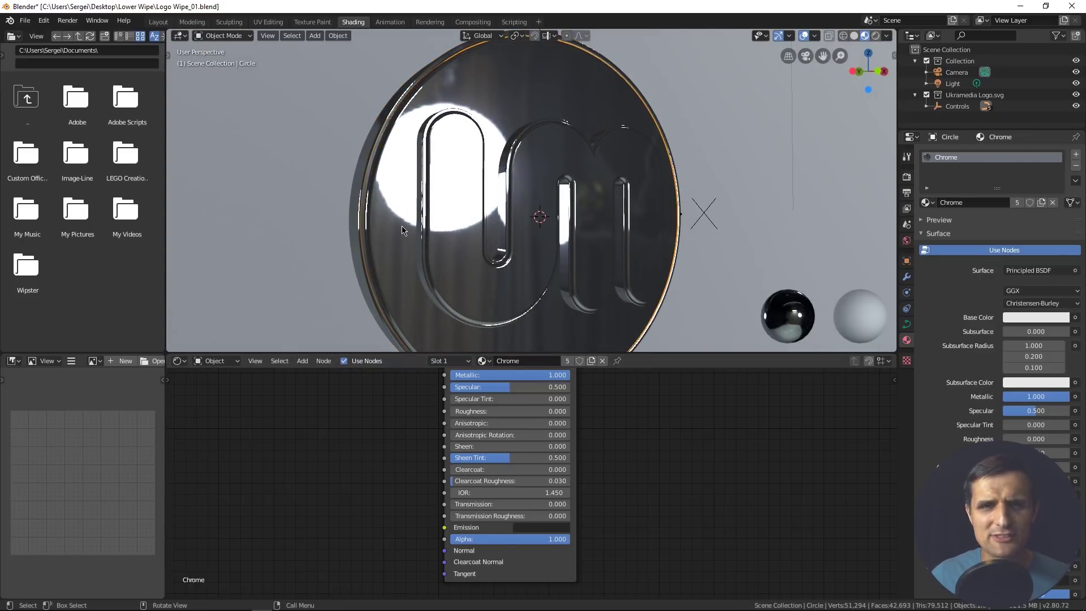
{"action": "left_click", "coordinate": [483, 361]}
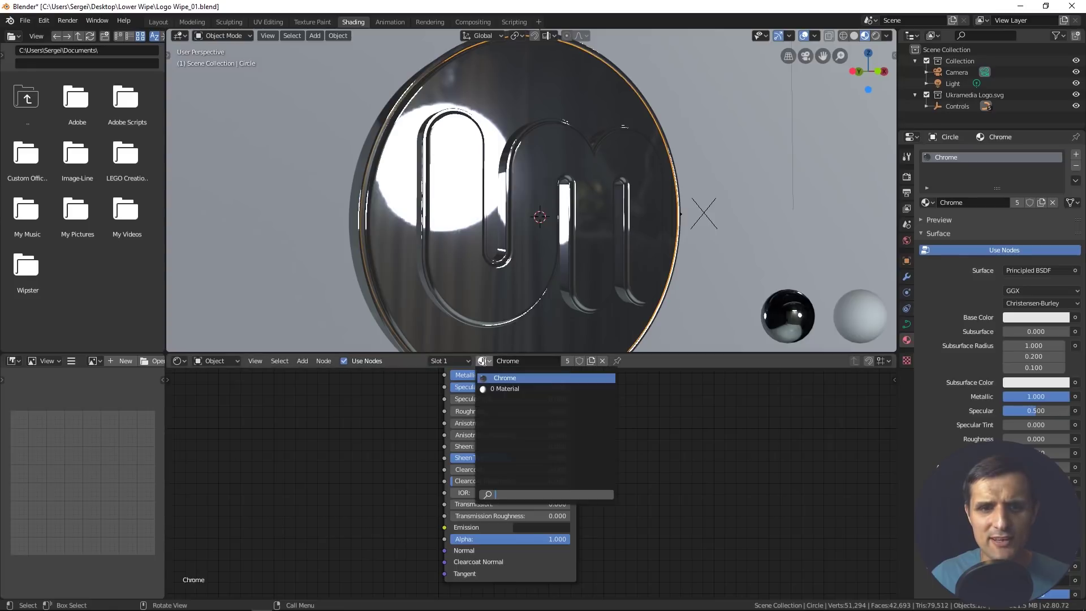
{"action": "left_click", "coordinate": [510, 389]}
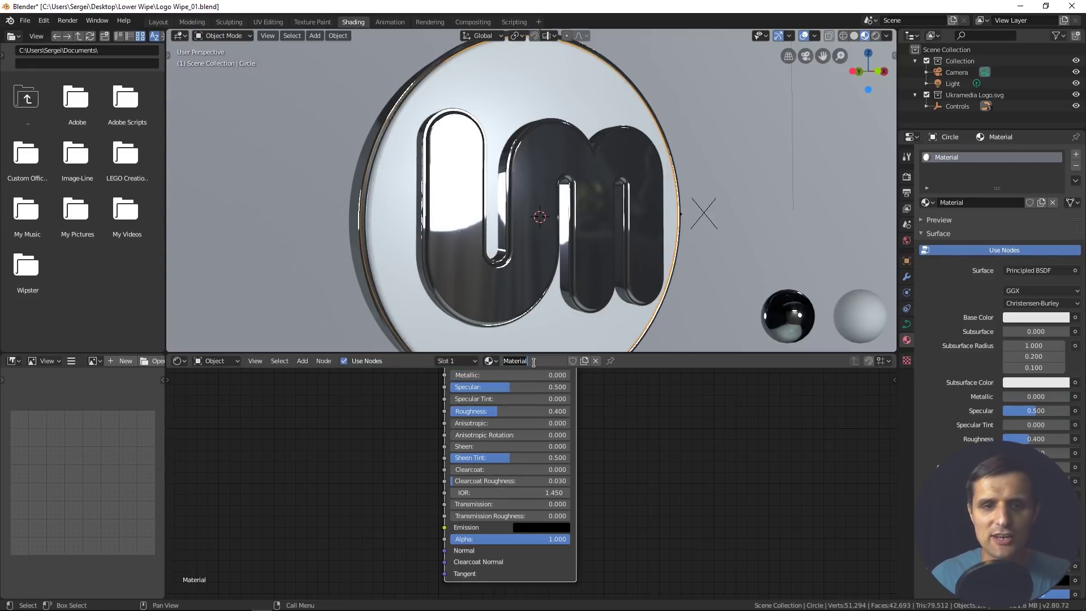
{"action": "type", "text": "Orange"}
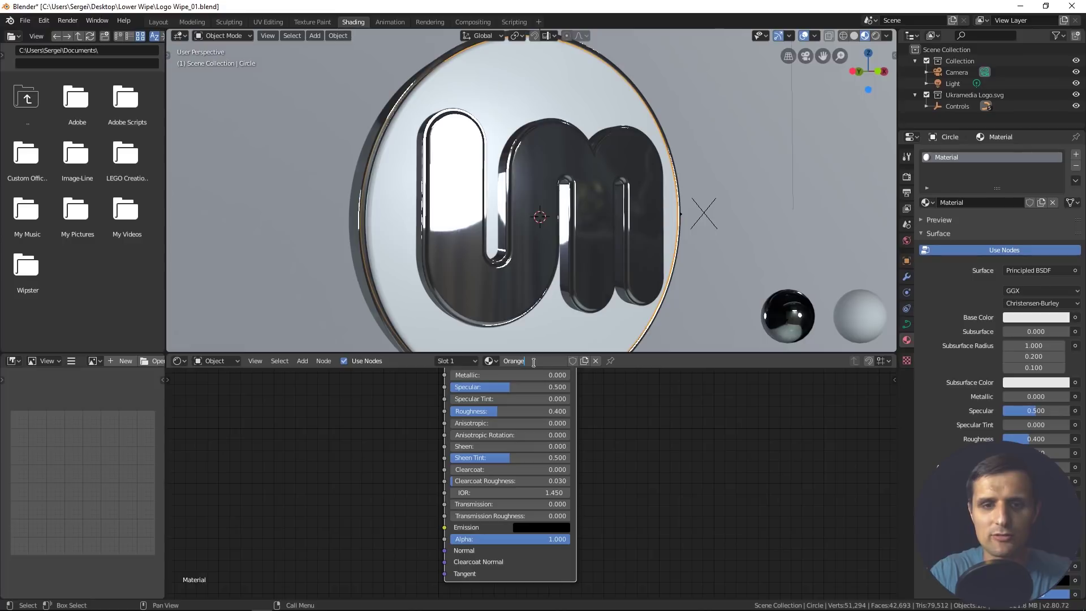
{"action": "key", "text": "Return"}
Step: Set the Orange material's Base Color to hex F16933
{"action": "scroll", "coordinate": [465, 287], "scroll_direction": "down", "scroll_amount": 1}
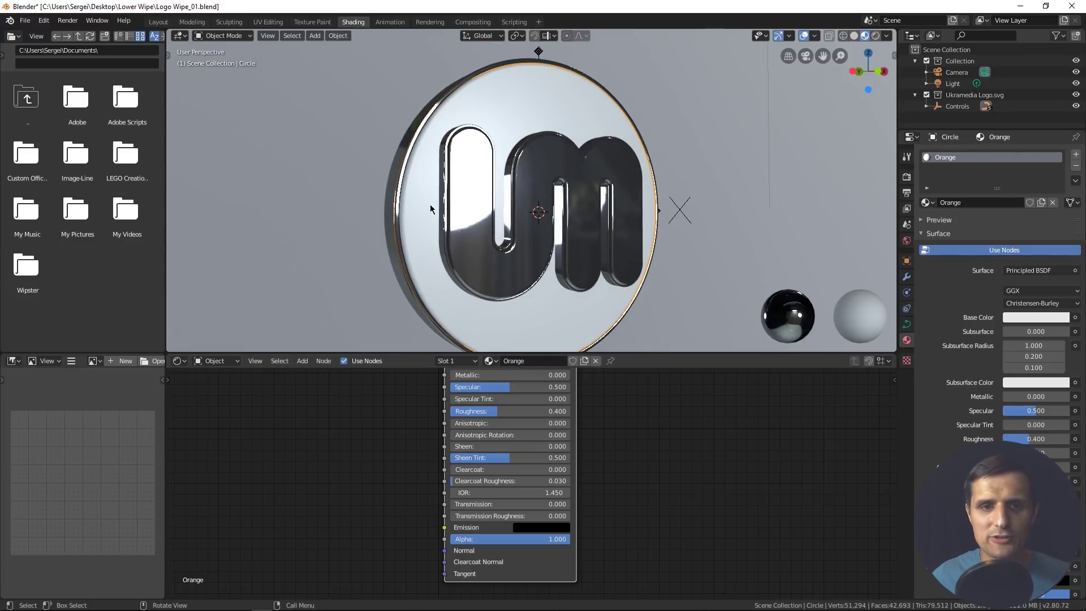
{"action": "middle_click_drag", "start_coordinate": [544, 377], "coordinate": [552, 484]}
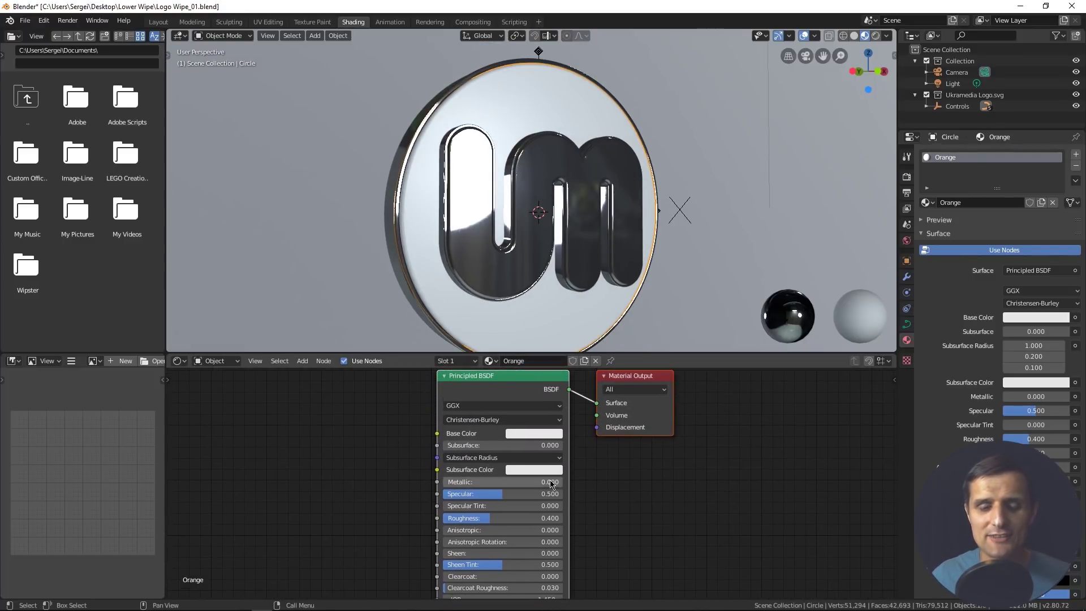
{"action": "left_click", "coordinate": [531, 434]}
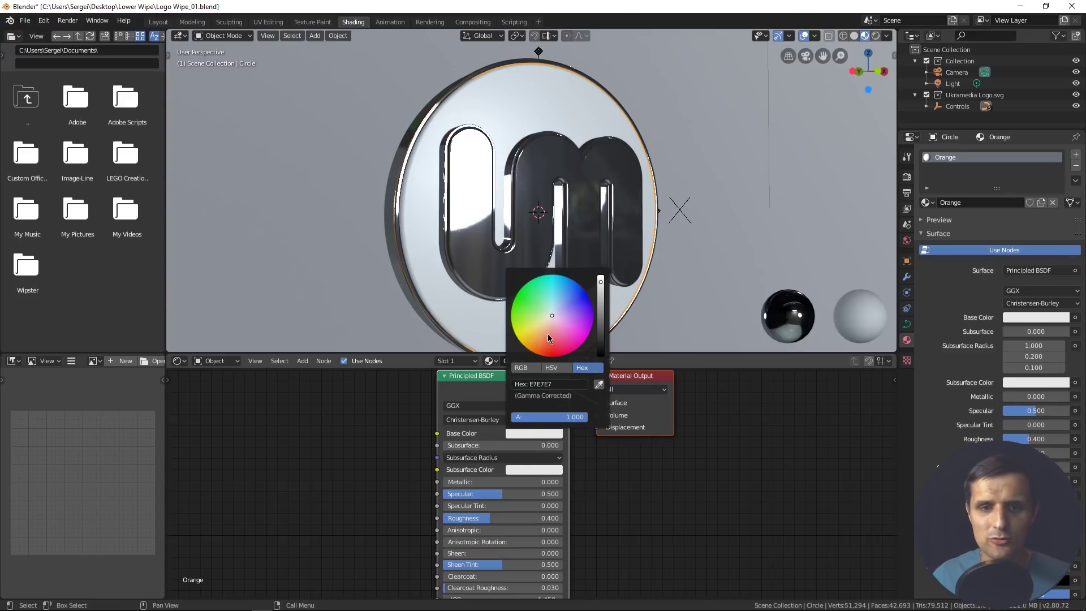
{"action": "left_click_drag", "start_coordinate": [548, 338], "coordinate": [545, 336]}
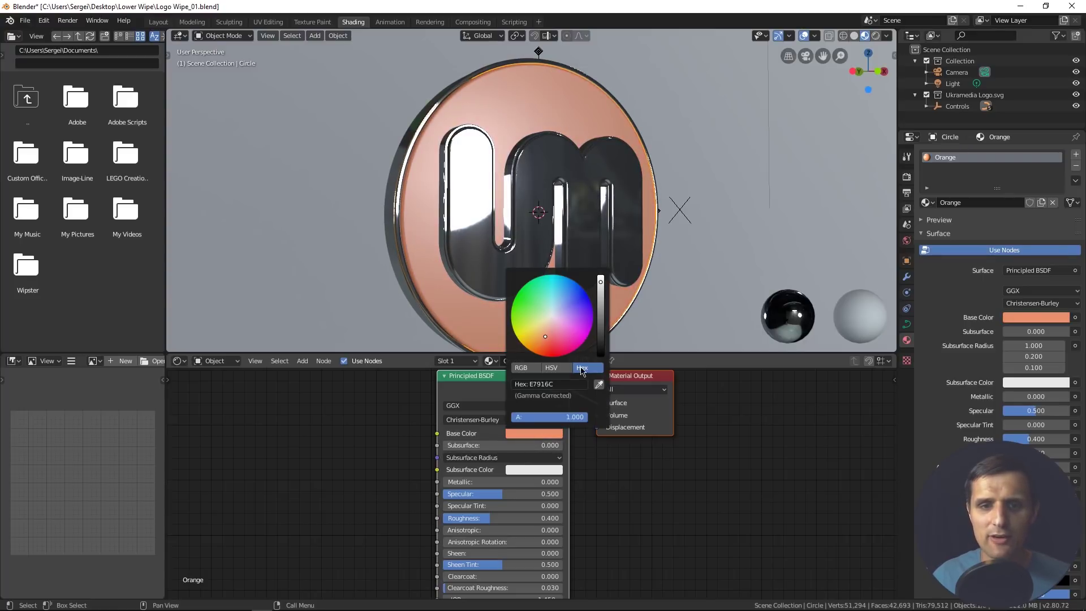
{"action": "left_click", "coordinate": [560, 384]}
{"action": "type", "text": "F16933"}
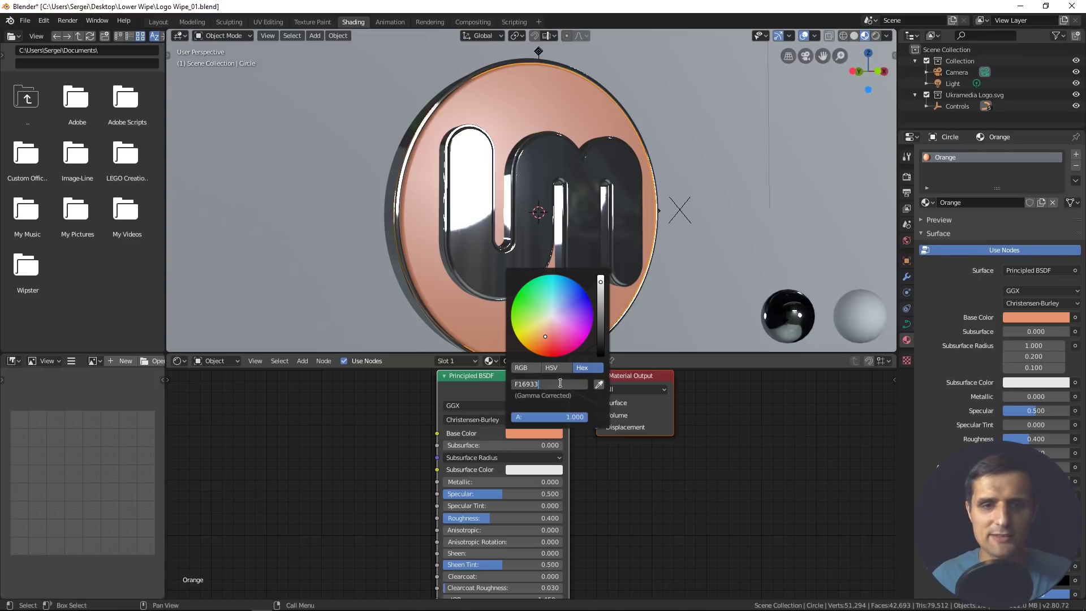
{"action": "key", "text": "Return"}
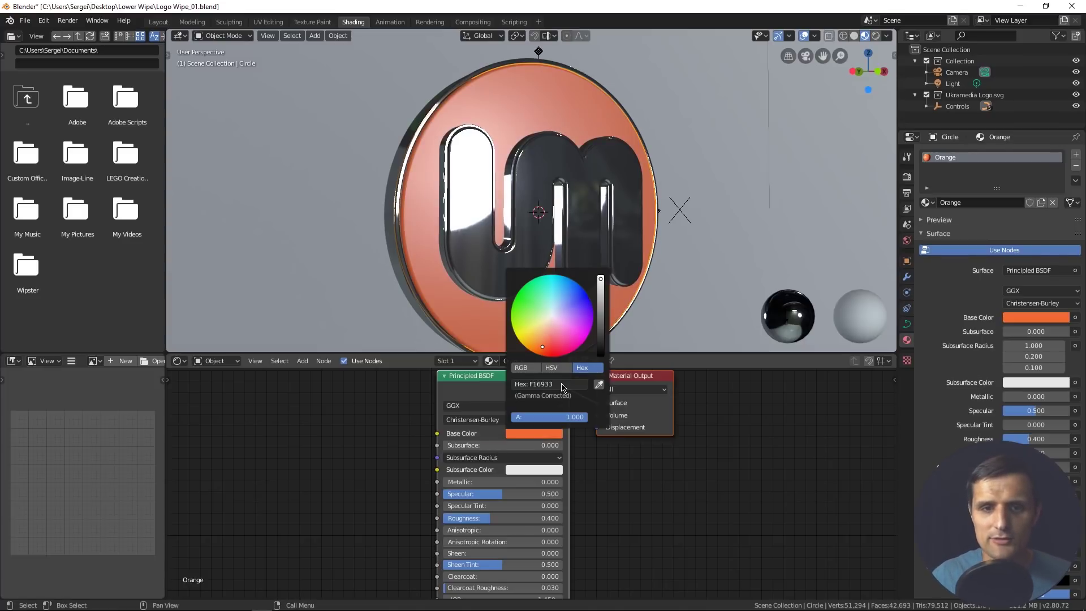
Step: Set the Orange material's Roughness to 0.000 and inspect the reflections on the circle
{"action": "mouse_move", "coordinate": [514, 218]}
{"action": "middle_mouse_down"}
{"action": "mouse_move", "coordinate": [482, 205]}
{"action": "mouse_move", "coordinate": [506, 212]}
{"action": "middle_mouse_up"}
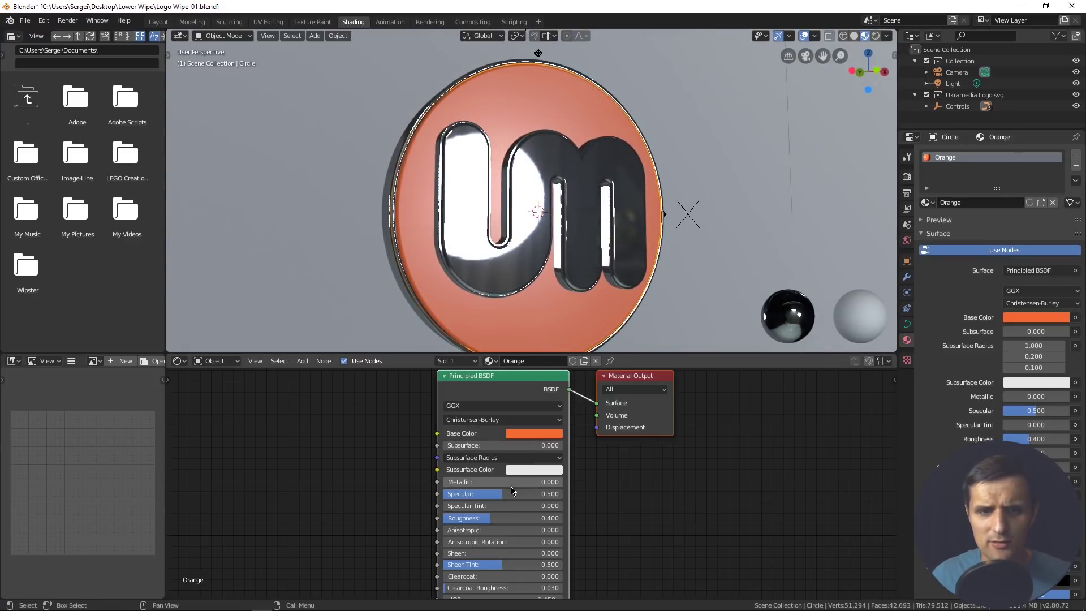
{"action": "left_click_drag", "start_coordinate": [487, 524], "coordinate": [440, 525]}
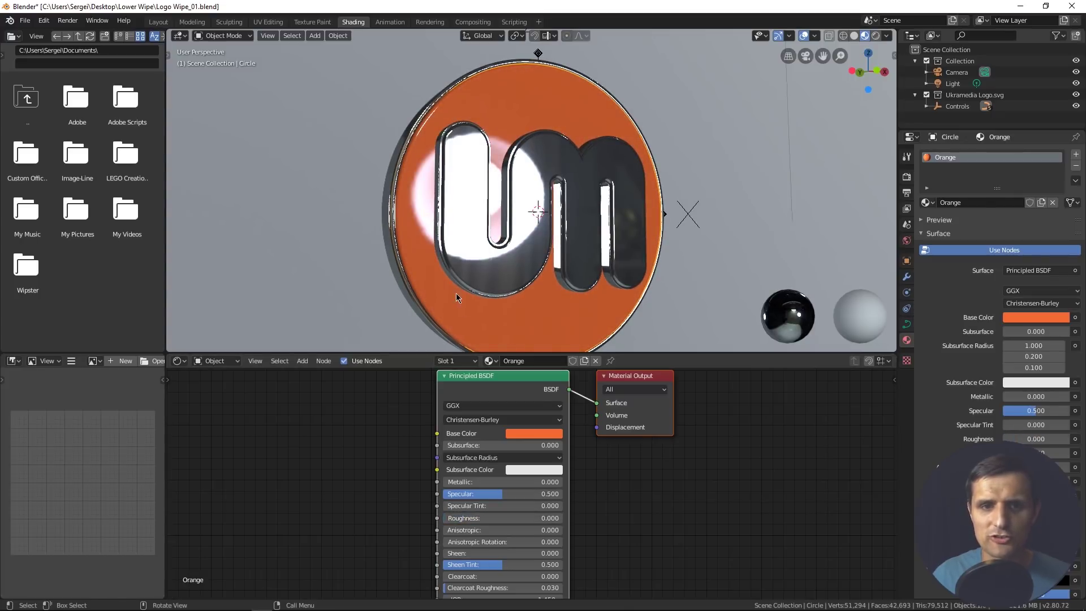
{"action": "middle_click_drag", "start_coordinate": [456, 294], "coordinate": [519, 255]}
Step: Select the UM lettering, make a separate copy of its Chrome material and rename the copy as White
{"action": "left_click", "coordinate": [461, 279]}
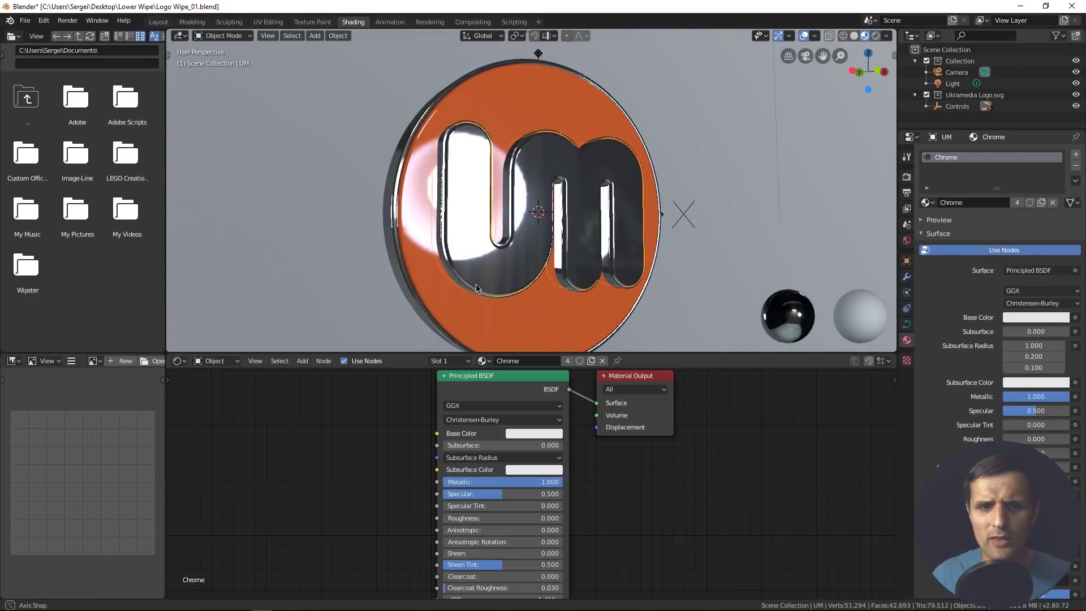
{"action": "middle_click_drag", "start_coordinate": [477, 284], "coordinate": [469, 278]}
{"action": "scroll", "coordinate": [481, 225], "scroll_direction": "up", "scroll_amount": 2}
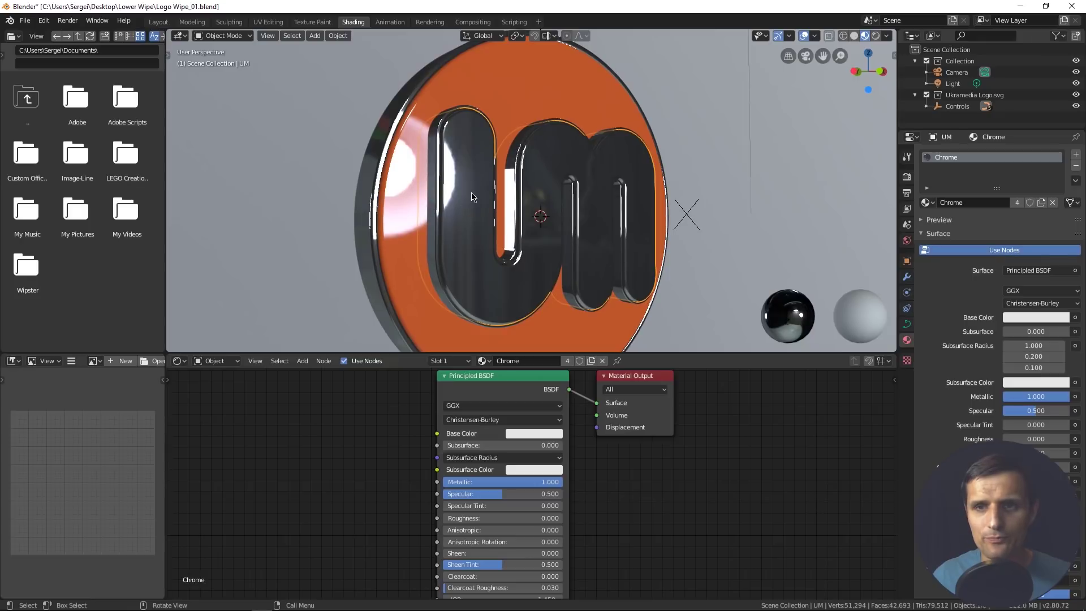
{"action": "left_click", "coordinate": [484, 362]}
{"action": "left_click", "coordinate": [527, 361]}
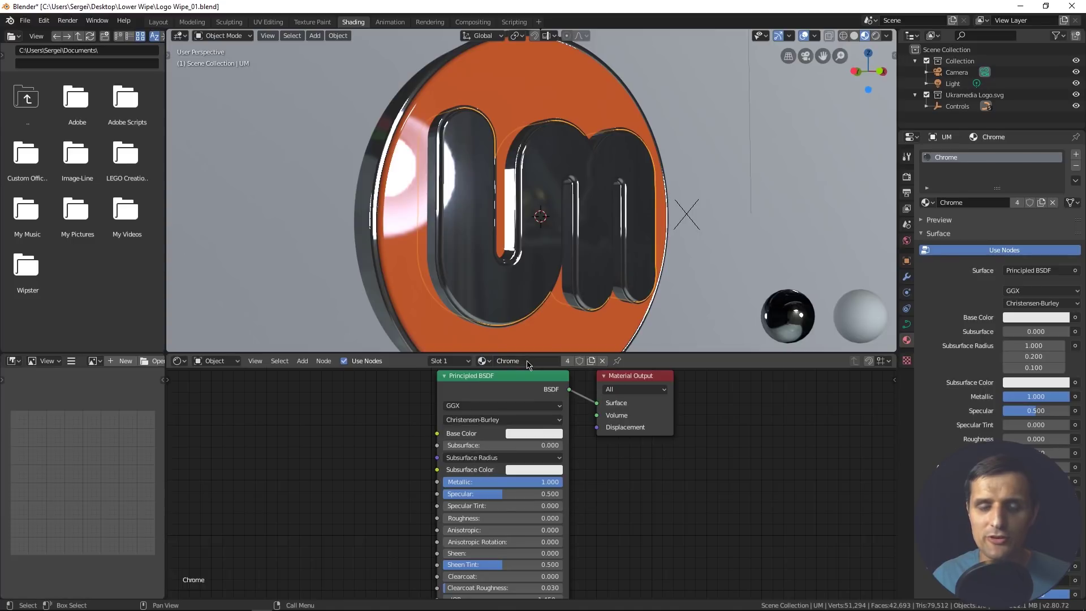
{"action": "left_click", "coordinate": [592, 362]}
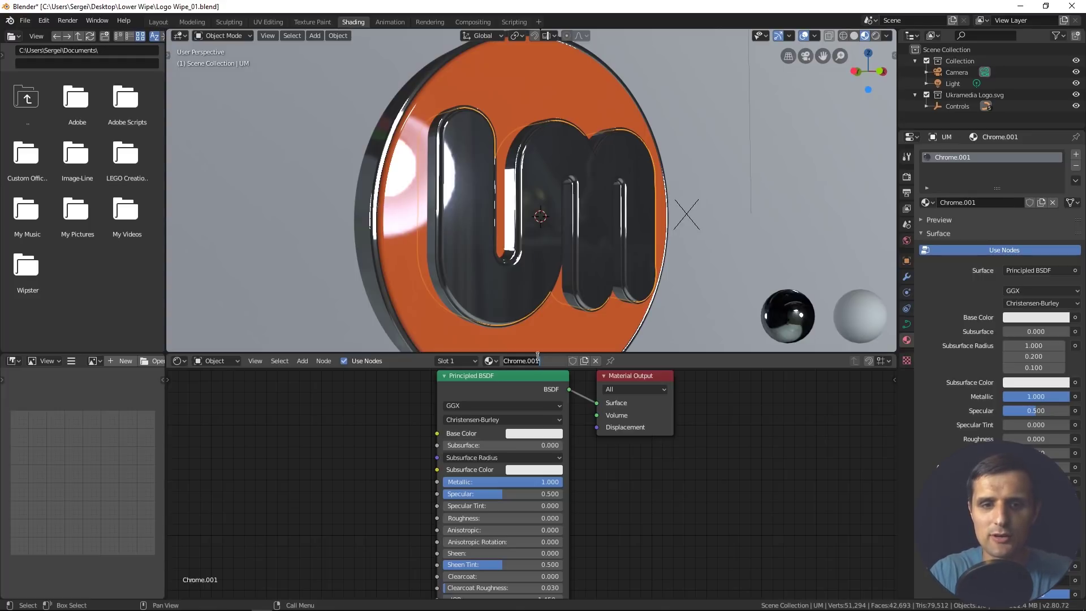
{"action": "type", "text": "White"}
{"action": "key", "text": "Return"}
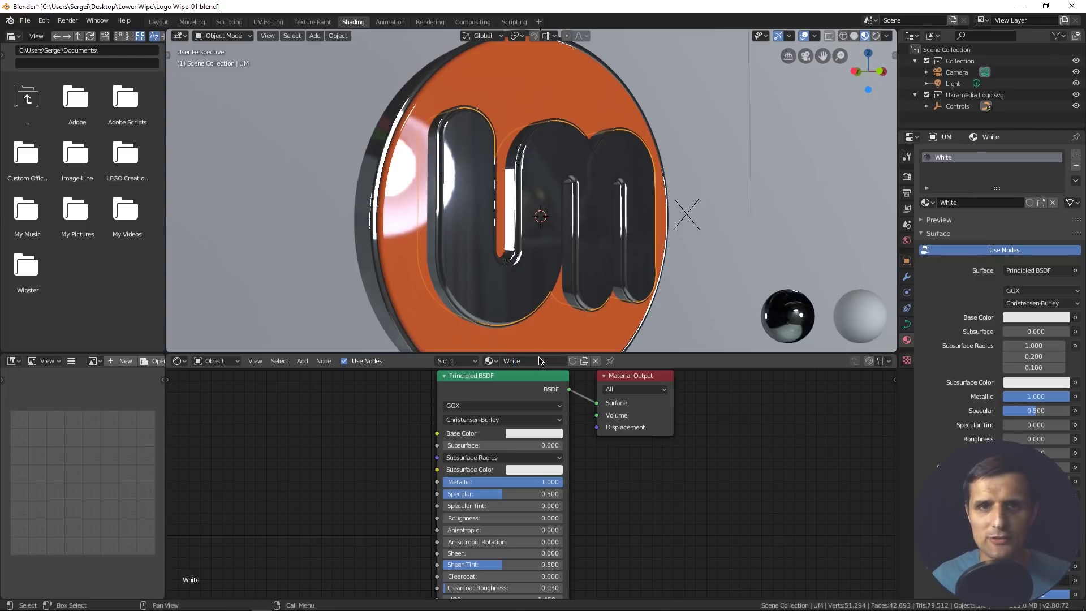
Step: Set the White material's Metallic value to 0.000, check its Base Color and inspect the logo
{"action": "key", "text": "BackSpace"}
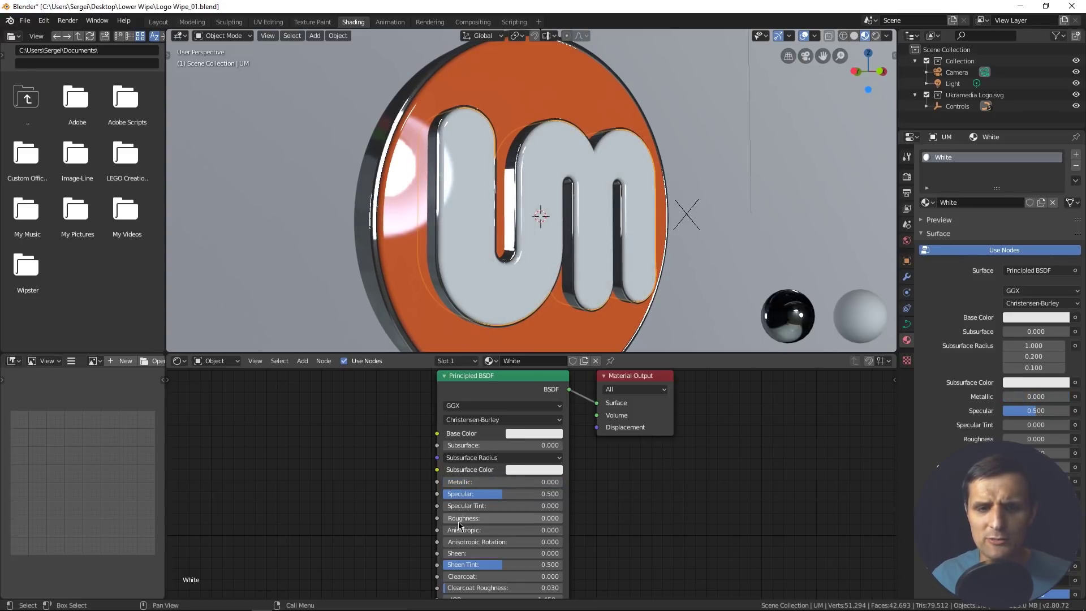
{"action": "middle_click_drag", "start_coordinate": [554, 226], "coordinate": [651, 161]}
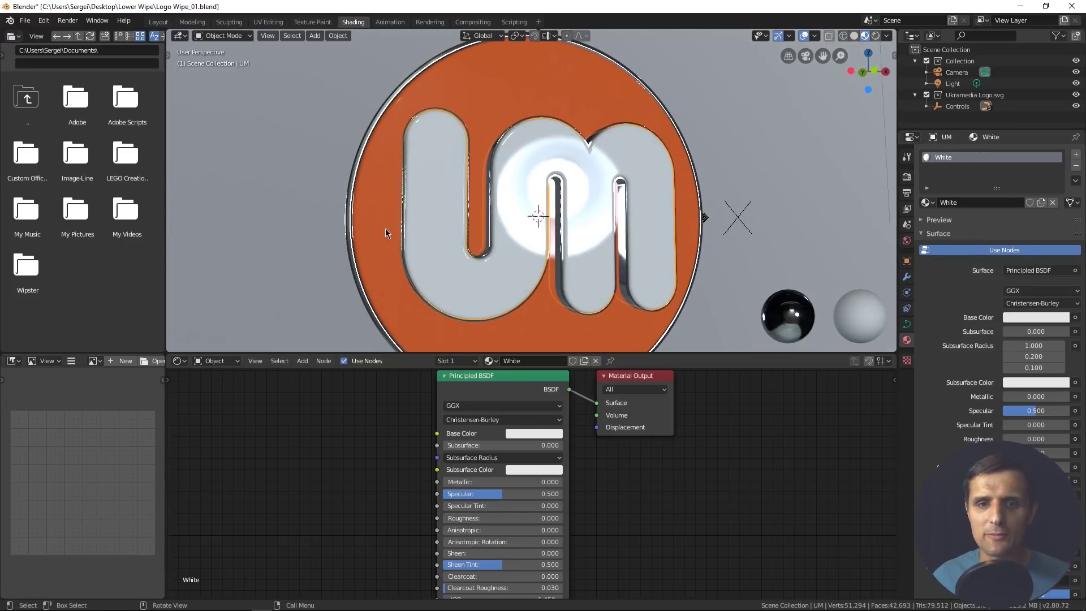
{"action": "left_click", "coordinate": [550, 434]}
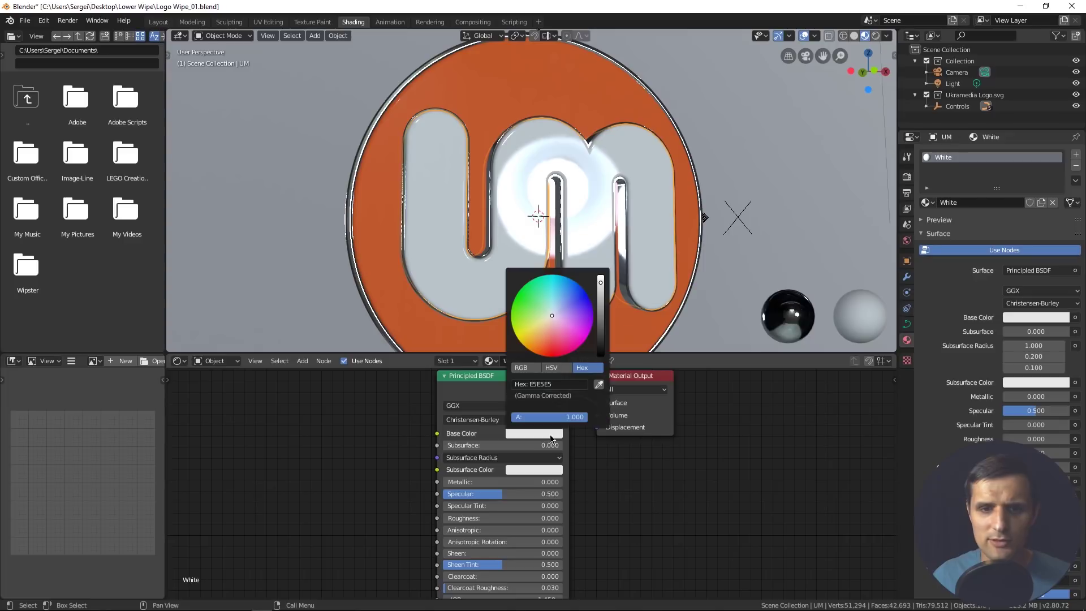
{"action": "mouse_move", "coordinate": [618, 274]}
{"action": "middle_mouse_down"}
{"action": "mouse_move", "coordinate": [715, 253]}
{"action": "mouse_move", "coordinate": [621, 250]}
{"action": "mouse_move", "coordinate": [669, 253]}
{"action": "mouse_move", "coordinate": [640, 267]}
{"action": "mouse_move", "coordinate": [674, 264]}
{"action": "mouse_move", "coordinate": [661, 275]}
{"action": "mouse_move", "coordinate": [678, 273]}
{"action": "mouse_move", "coordinate": [660, 277]}
{"action": "mouse_move", "coordinate": [606, 269]}
{"action": "mouse_move", "coordinate": [652, 260]}
{"action": "mouse_move", "coordinate": [591, 265]}
{"action": "mouse_move", "coordinate": [602, 266]}
{"action": "middle_mouse_up"}
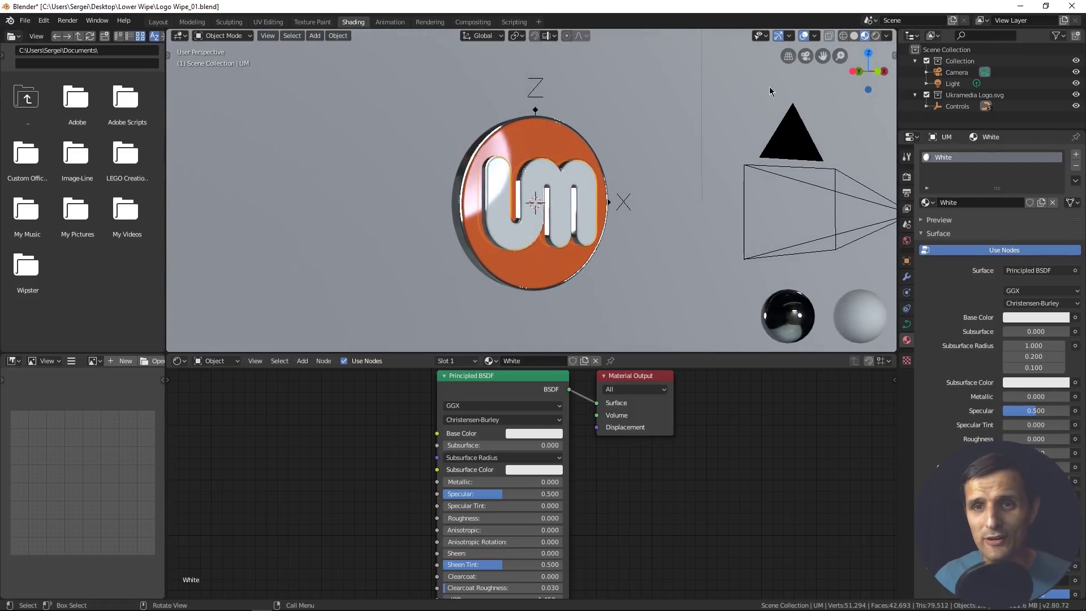
Step: Switch the 3D viewport to rendered shading and show the World shader nodes in the Shader Editor
{"action": "left_click", "coordinate": [876, 36]}
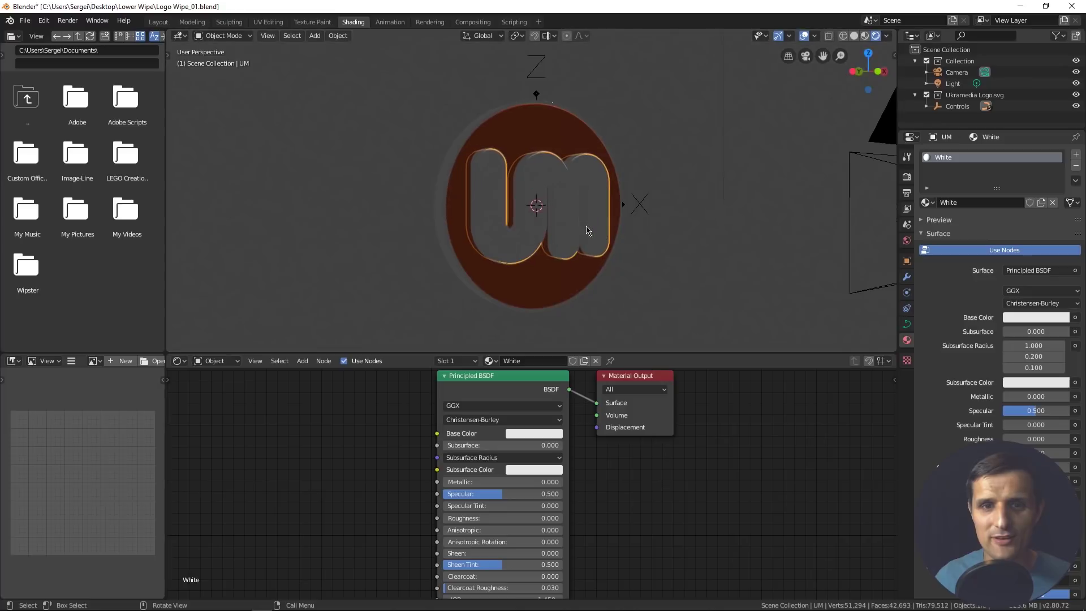
{"action": "mouse_move", "coordinate": [586, 233]}
{"action": "middle_mouse_down"}
{"action": "mouse_move", "coordinate": [631, 230]}
{"action": "mouse_move", "coordinate": [604, 233]}
{"action": "mouse_move", "coordinate": [618, 245]}
{"action": "middle_mouse_up"}
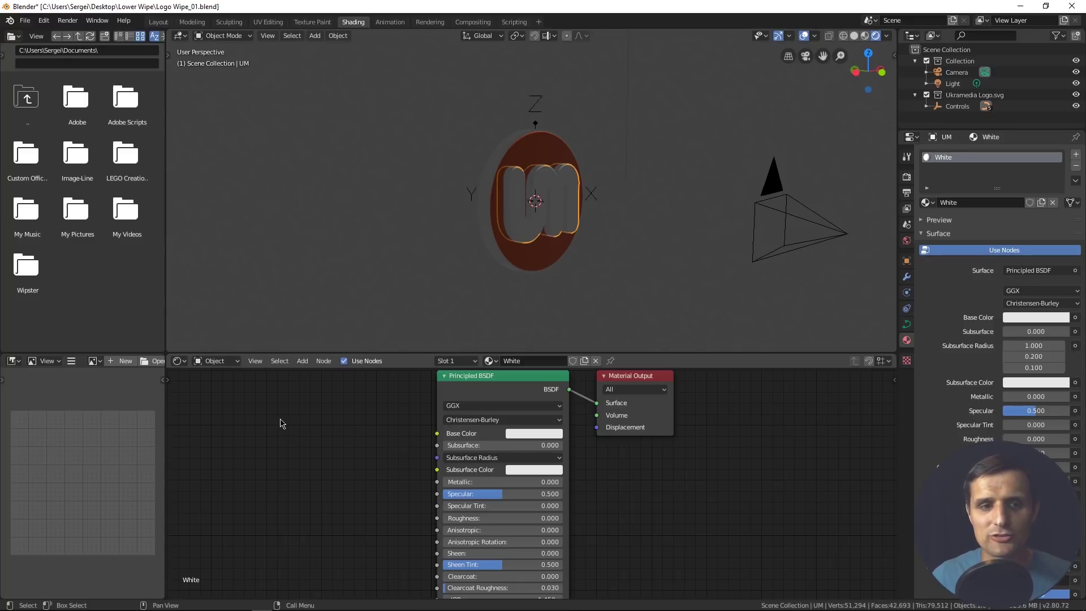
{"action": "left_click", "coordinate": [220, 361]}
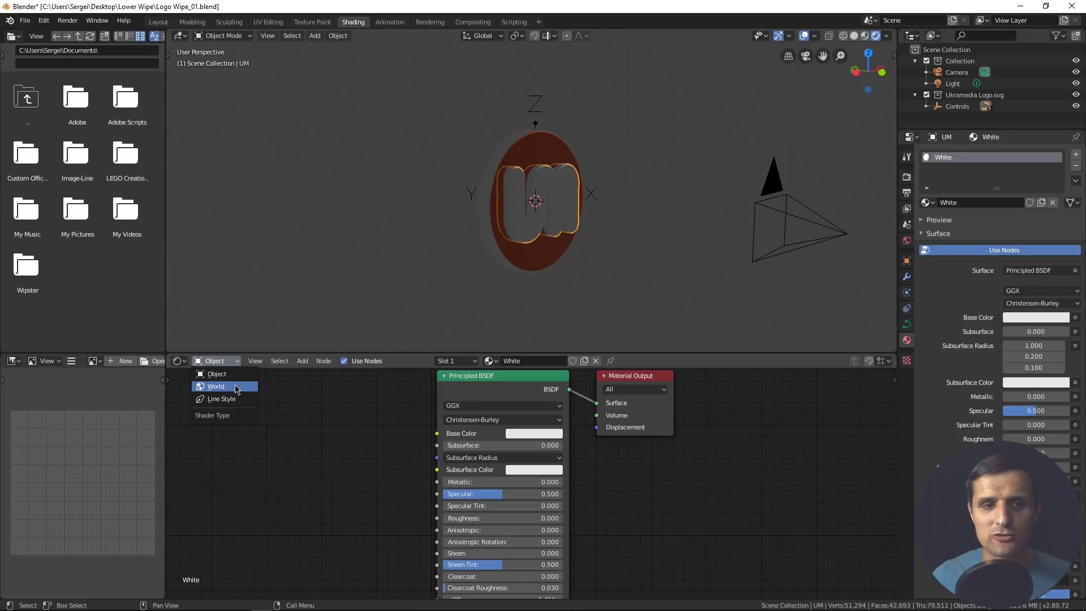
{"action": "left_click", "coordinate": [236, 388]}
{"action": "key", "text": "Home"}
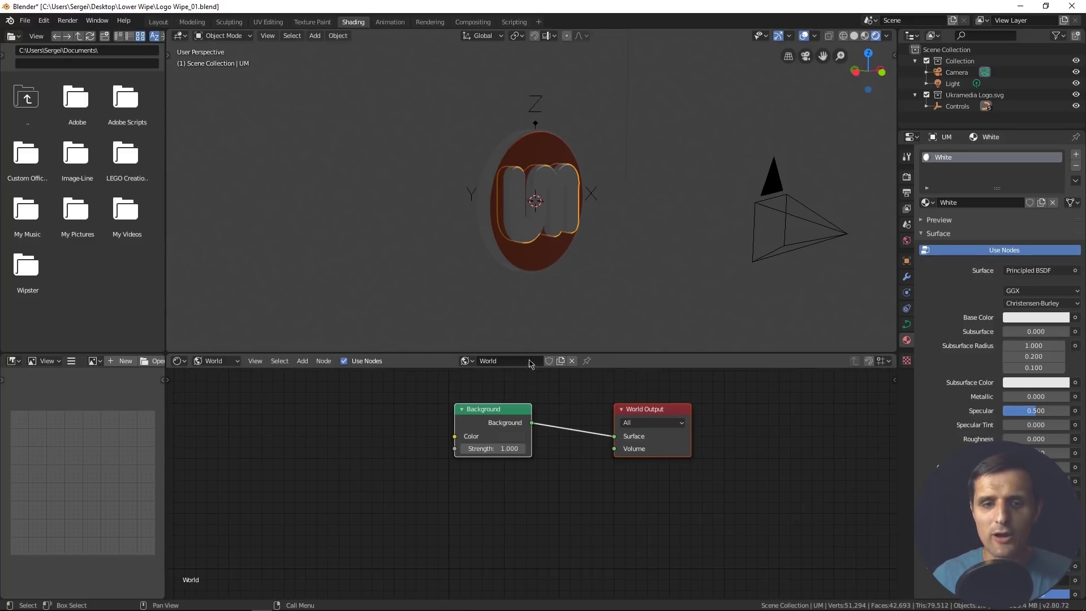
Step: Try a deep blue color on the world's Background node and undo the change
{"action": "left_click", "coordinate": [511, 423]}
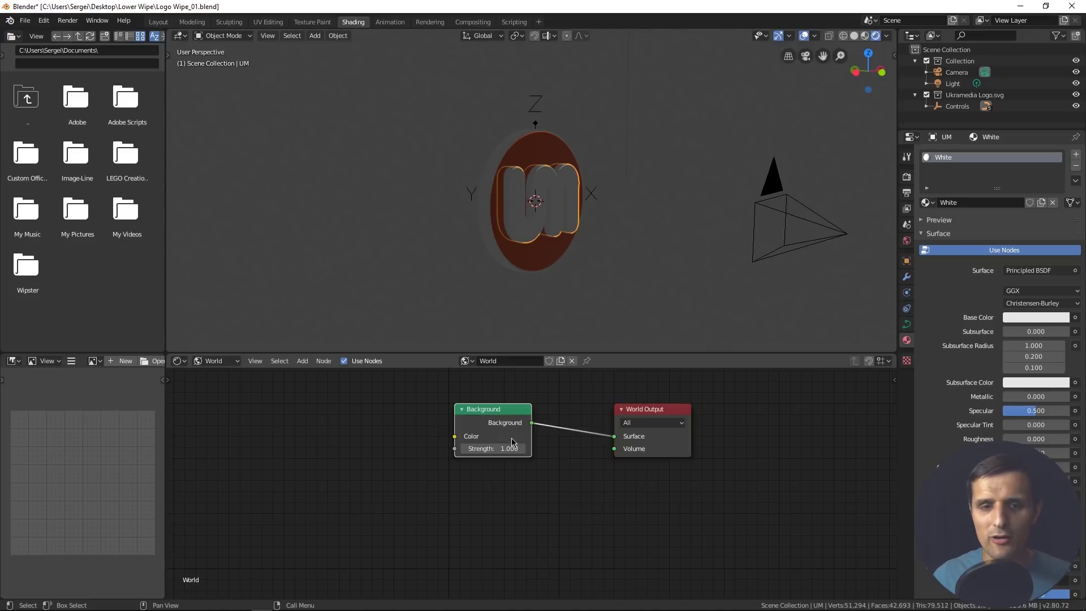
{"action": "left_click", "coordinate": [512, 438]}
{"action": "left_click_drag", "start_coordinate": [590, 340], "coordinate": [572, 298]}
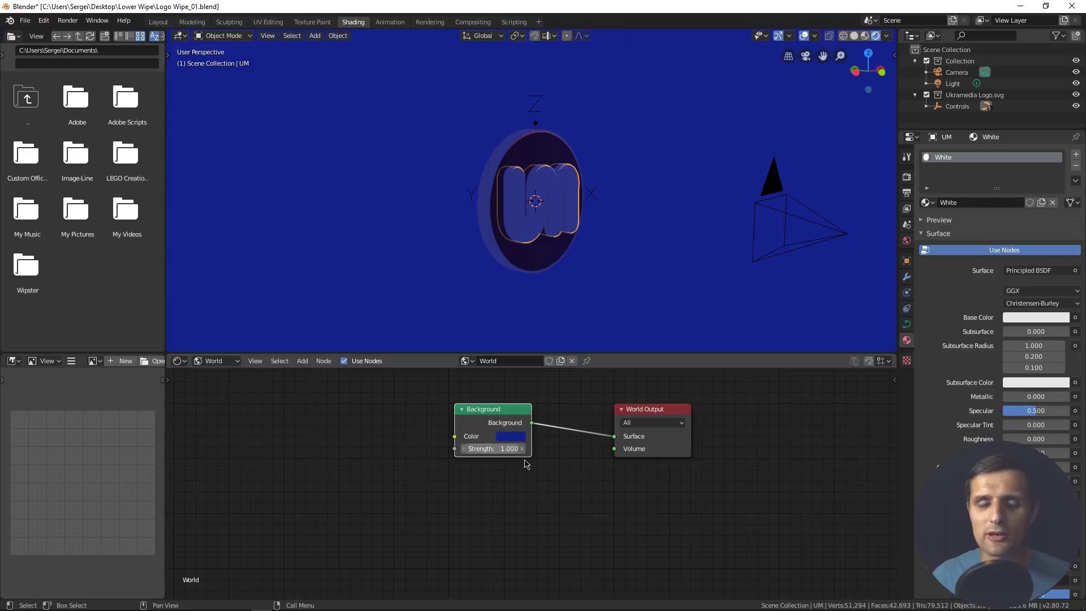
{"action": "key", "text": "ctrl+z"}
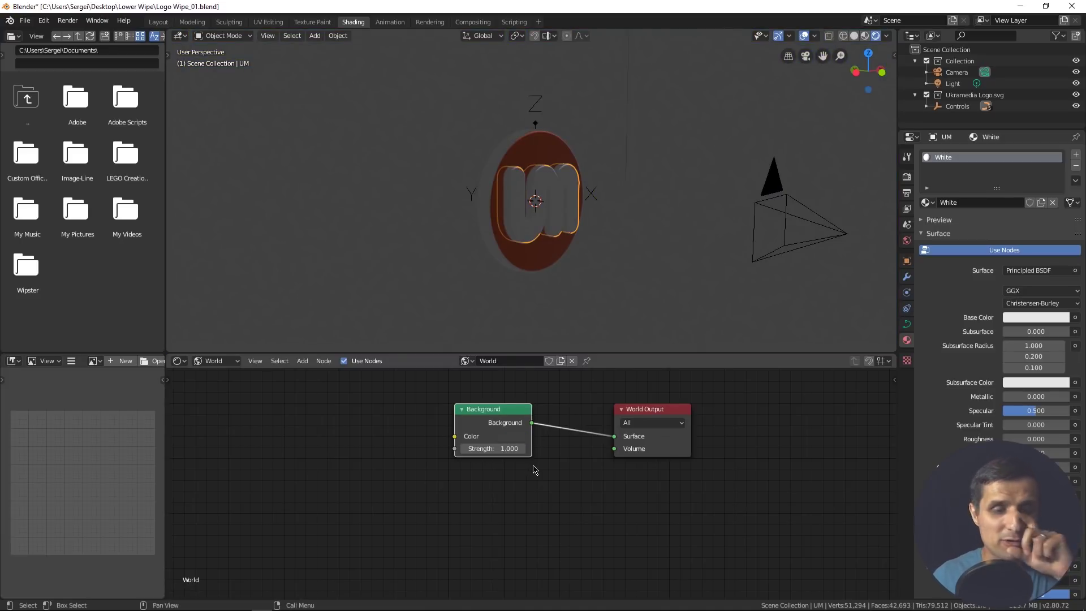
Step: Add an Environment Texture node to the world shader and link its Color output to the Background node's Color input
{"action": "left_click", "coordinate": [303, 361]}
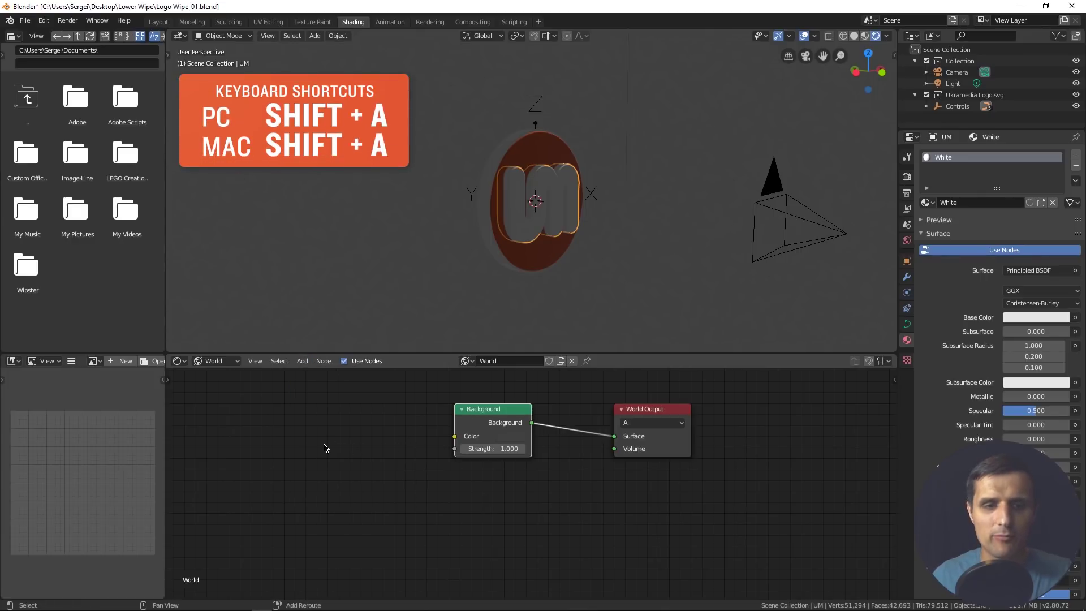
{"action": "key", "text": "shift+a"}
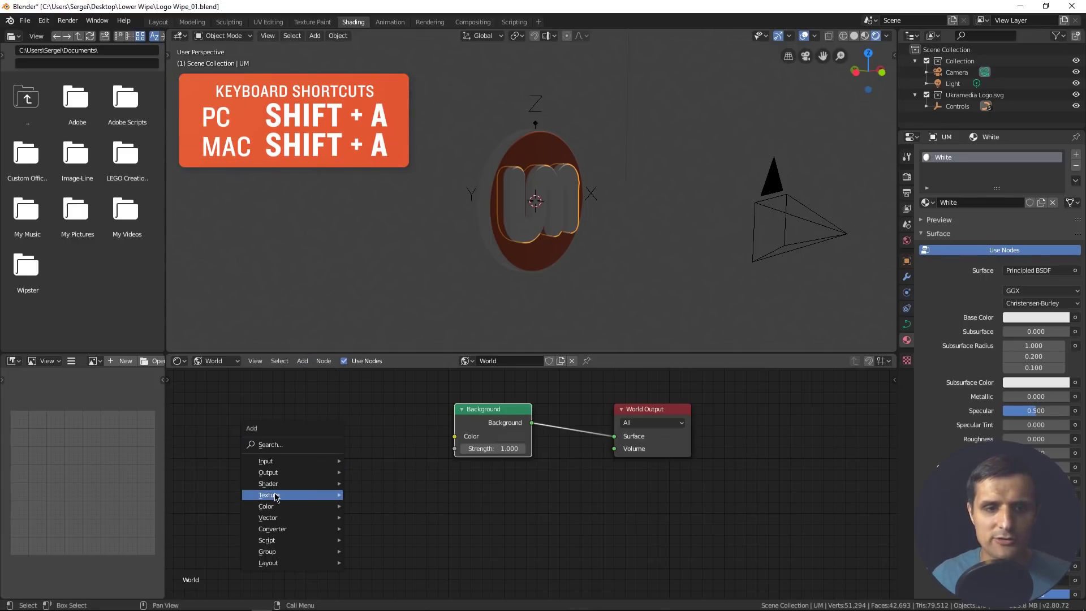
{"action": "mouse_move", "coordinate": [316, 495]}
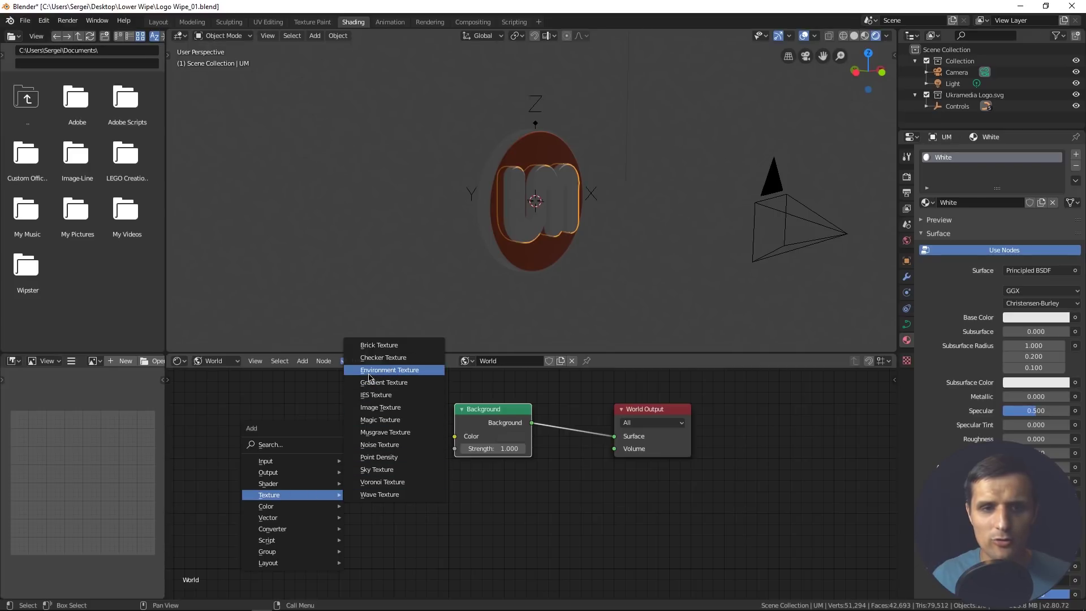
{"action": "left_click", "coordinate": [399, 369]}
{"action": "left_click", "coordinate": [362, 438]}
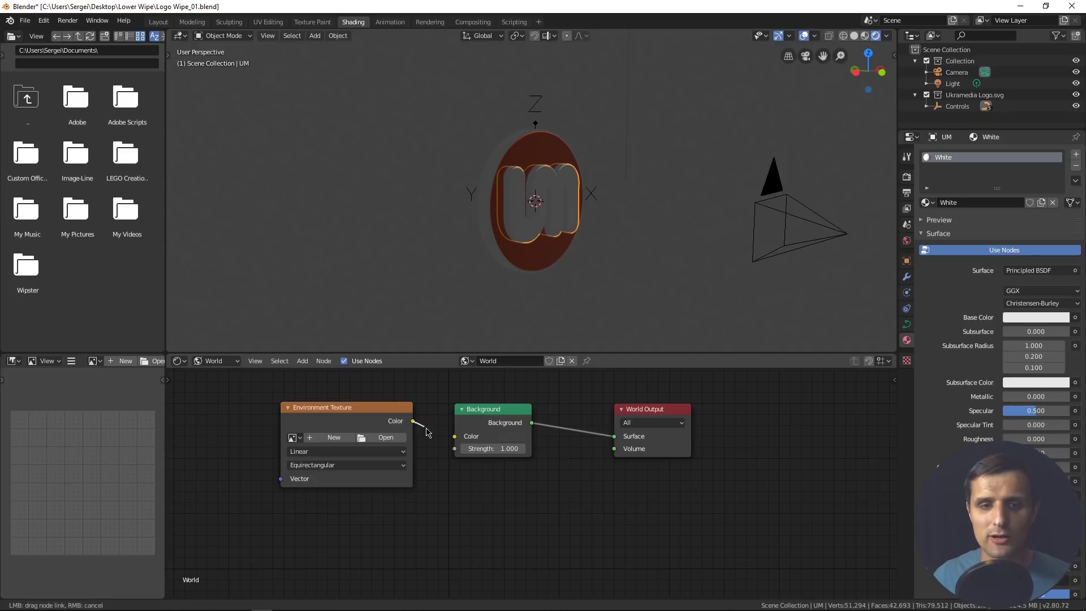
{"action": "left_click_drag", "start_coordinate": [414, 422], "coordinate": [454, 436]}
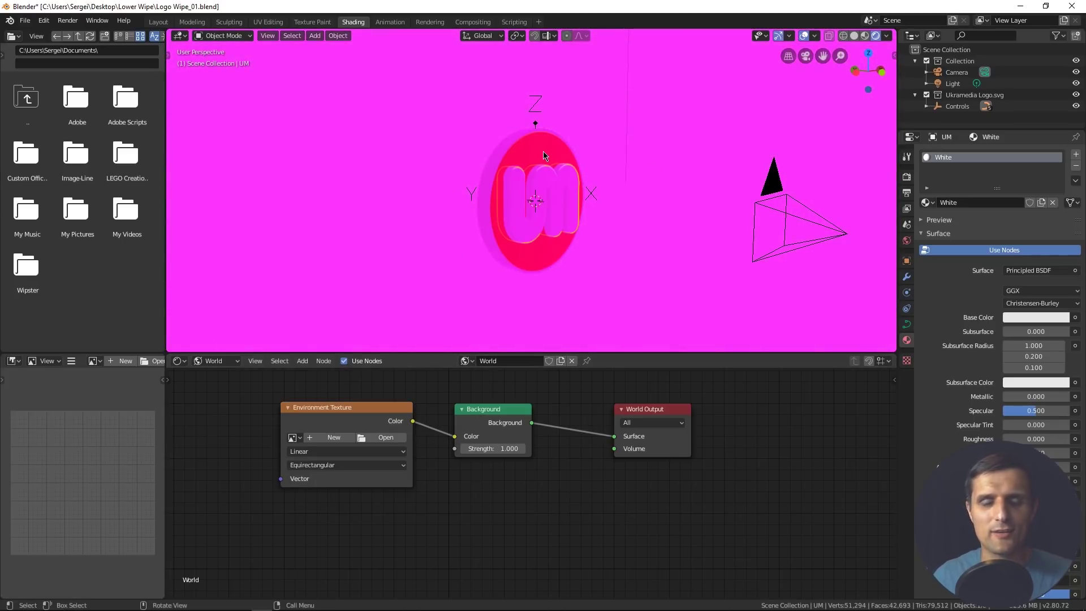
Step: Load CWStudioGlossy_chwatson.com_Blured.hdr from the HDRI folder into the Environment Texture node, browsing the files as thumbnails
{"action": "left_click", "coordinate": [386, 438]}
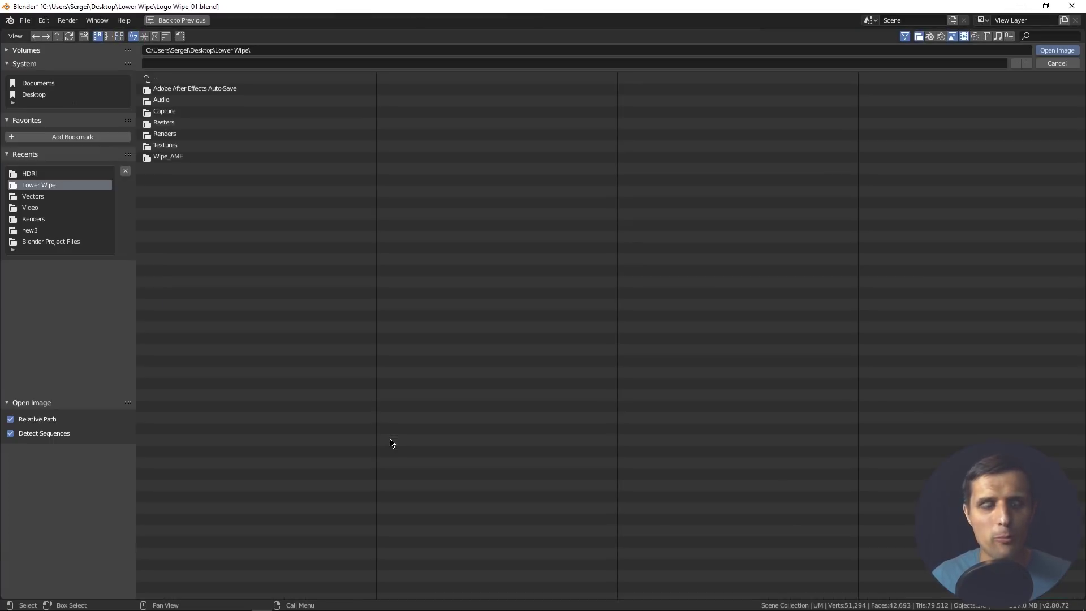
{"action": "left_click", "coordinate": [73, 176]}
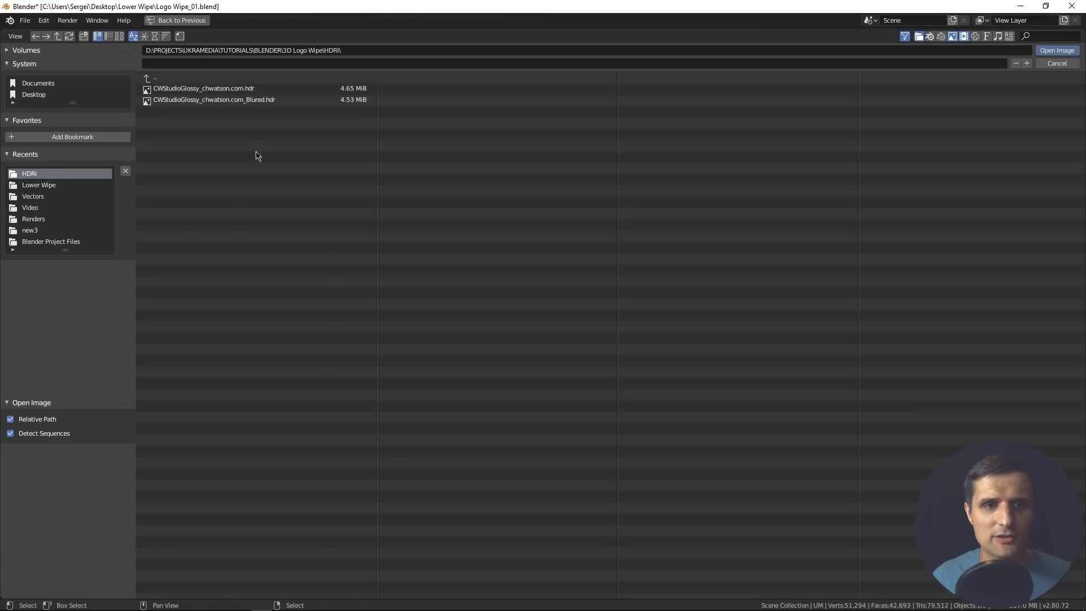
{"action": "left_click", "coordinate": [119, 35]}
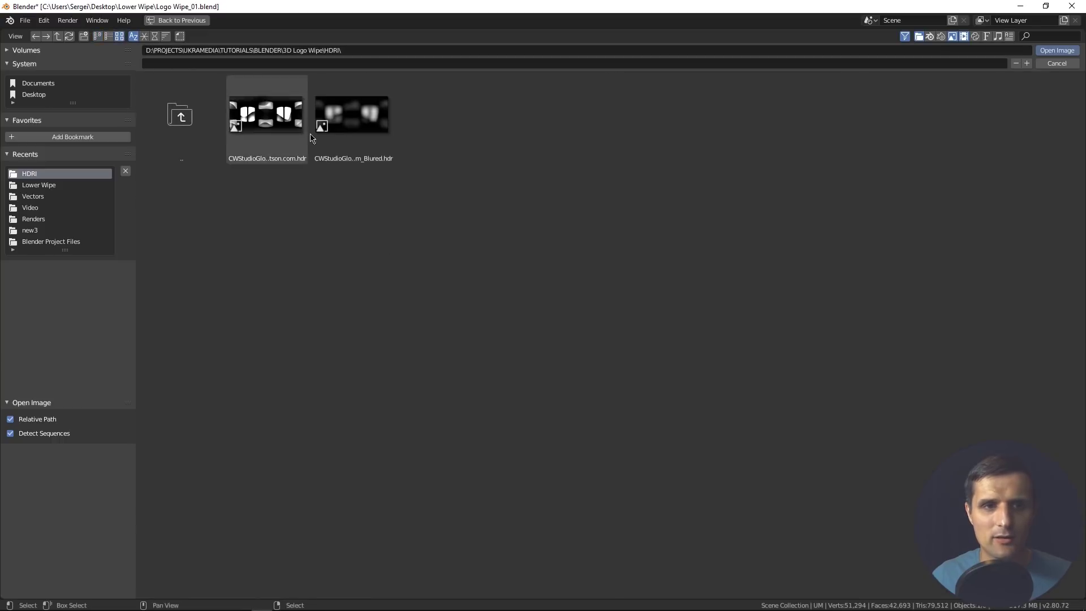
{"action": "left_click", "coordinate": [366, 130]}
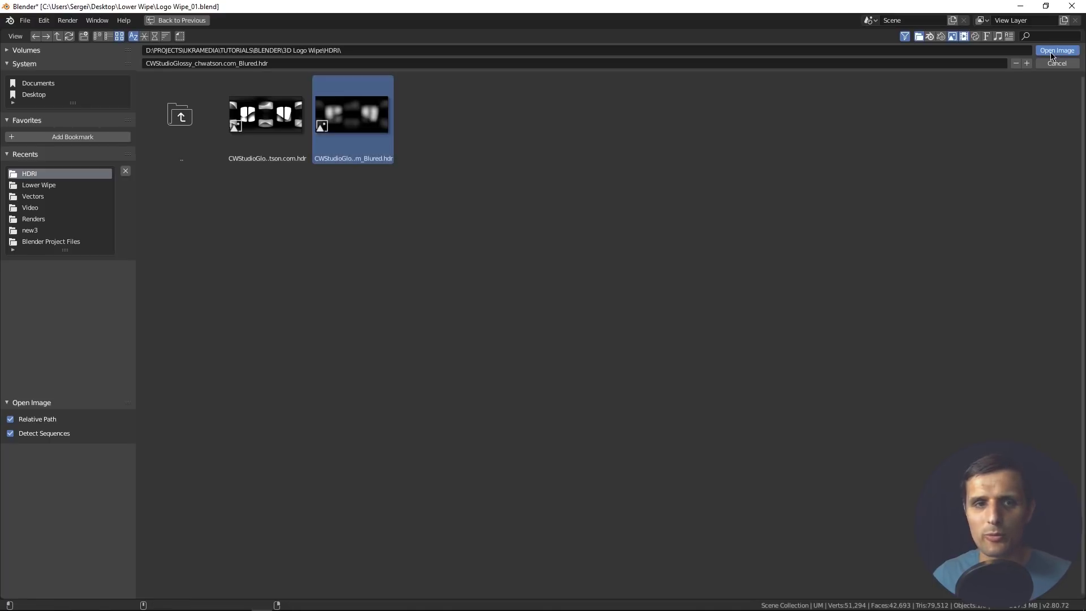
{"action": "double_click", "coordinate": [383, 153]}
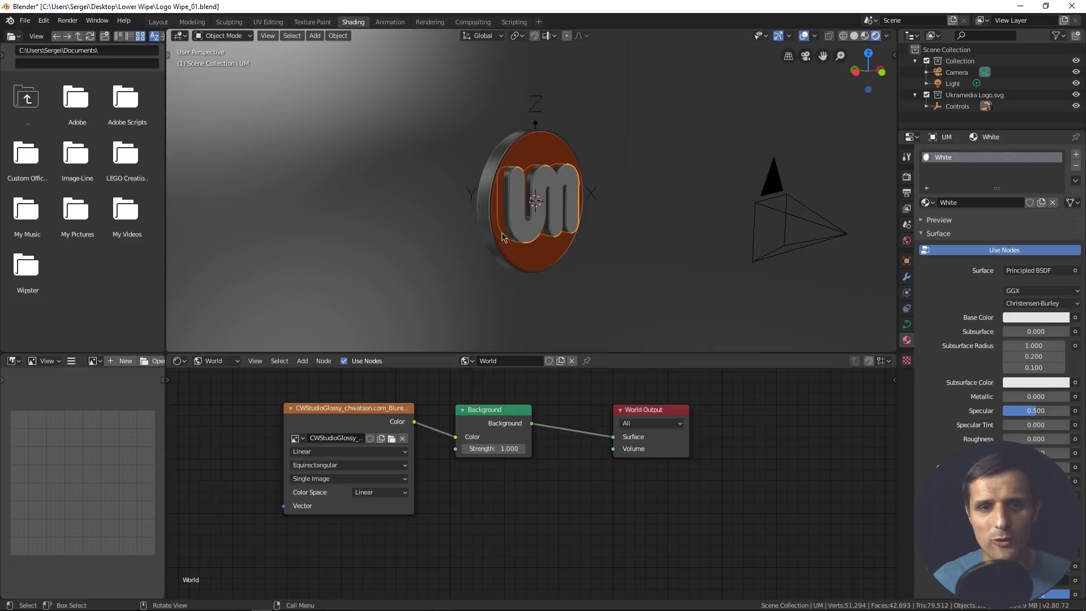
Step: Inspect the logo under the HDRI lighting and set the world Background node's Strength to 2
{"action": "middle_click_drag", "start_coordinate": [503, 237], "coordinate": [530, 243]}
{"action": "scroll", "coordinate": [539, 247], "scroll_direction": "up", "scroll_amount": 1}
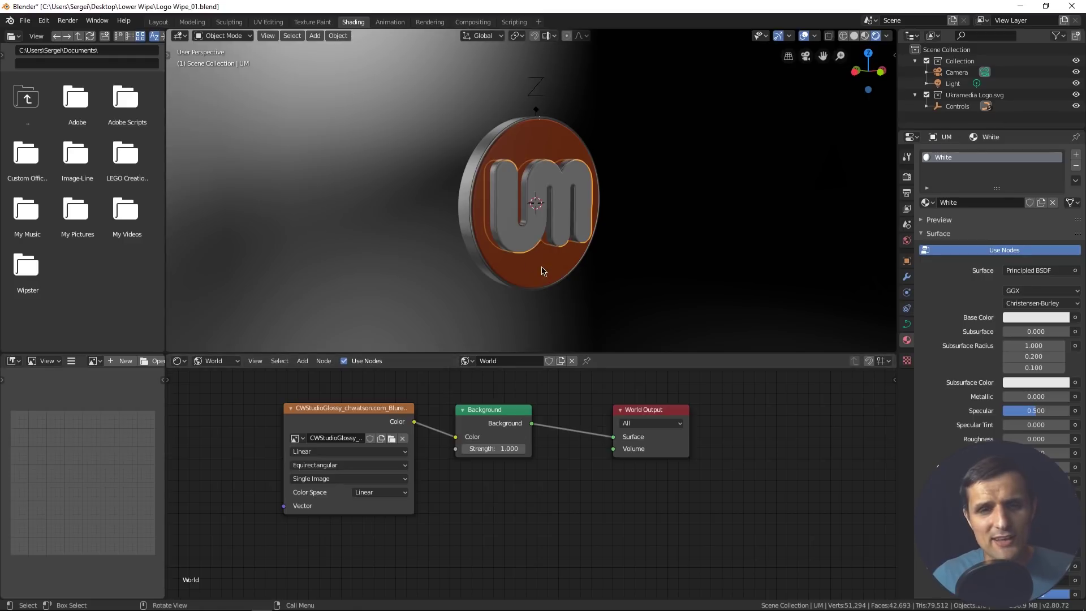
{"action": "scroll", "coordinate": [540, 266], "scroll_direction": "down", "scroll_amount": 2}
{"action": "middle_click_drag", "start_coordinate": [540, 266], "coordinate": [507, 277]}
{"action": "scroll", "coordinate": [508, 278], "scroll_direction": "up", "scroll_amount": 1}
{"action": "scroll", "coordinate": [509, 276], "scroll_direction": "up", "scroll_amount": 2}
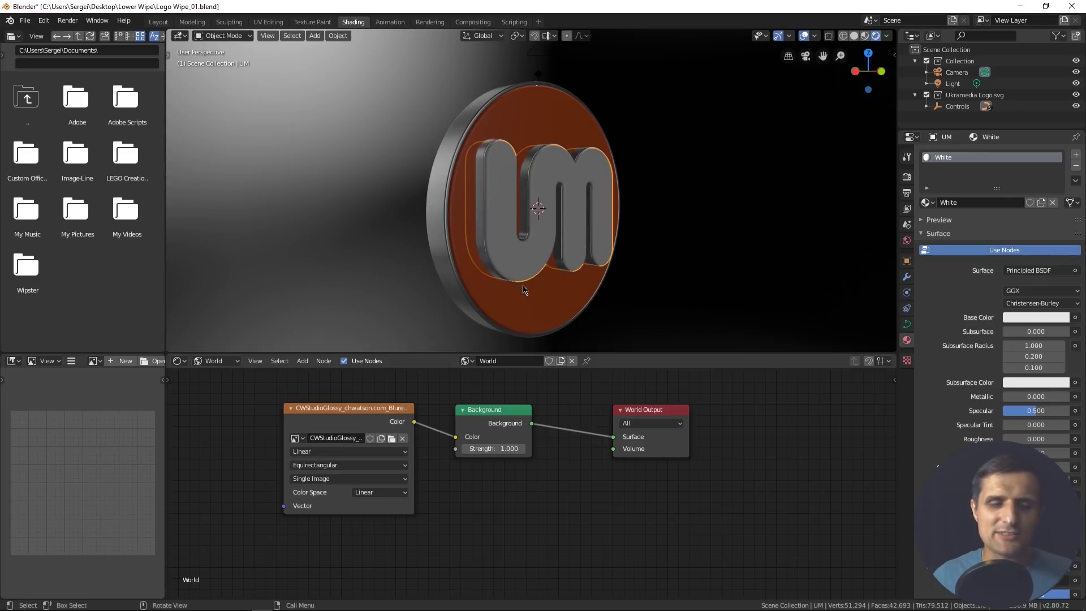
{"action": "scroll", "coordinate": [523, 289], "scroll_direction": "down", "scroll_amount": 1}
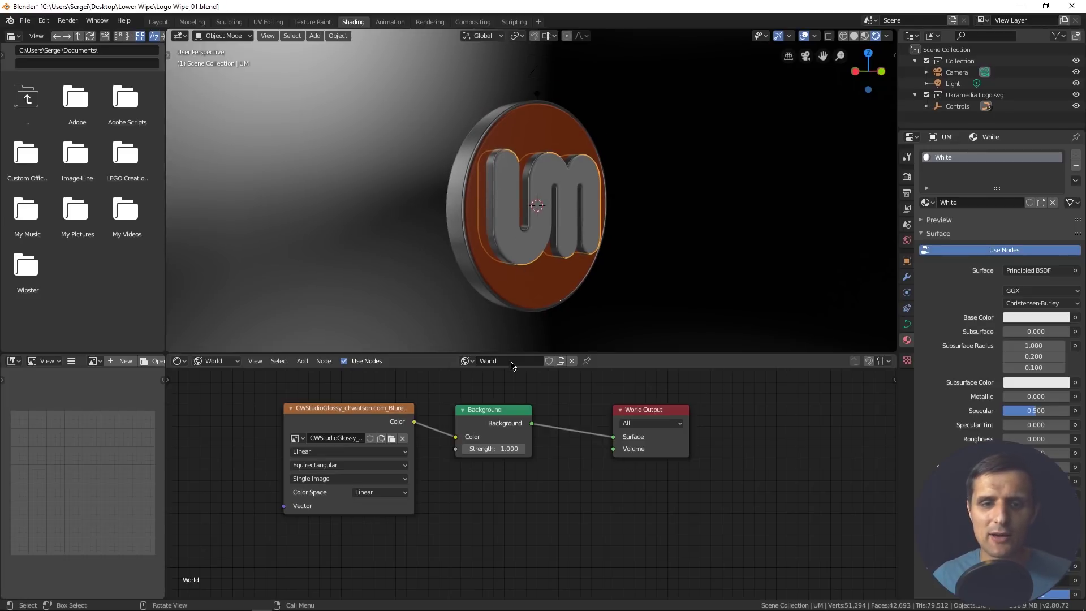
{"action": "double_click", "coordinate": [500, 448]}
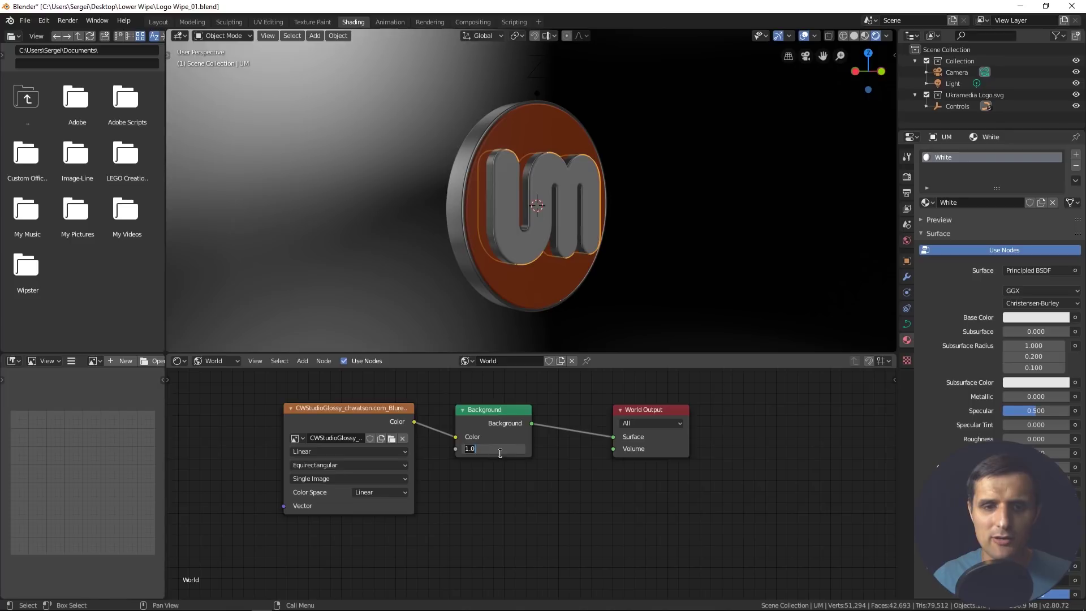
{"action": "type", "text": "2"}
{"action": "key", "text": "Return"}
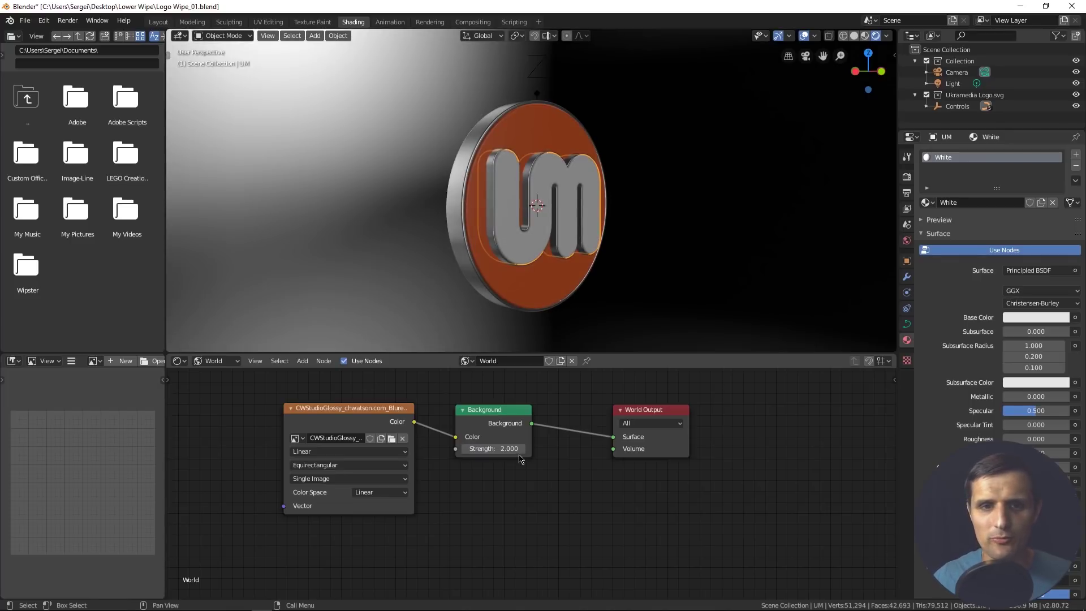
{"action": "mouse_move", "coordinate": [518, 331]}
{"action": "middle_mouse_down"}
{"action": "mouse_move", "coordinate": [514, 315]}
{"action": "mouse_move", "coordinate": [494, 319]}
{"action": "mouse_move", "coordinate": [520, 300]}
{"action": "mouse_move", "coordinate": [511, 300]}
{"action": "mouse_move", "coordinate": [546, 300]}
{"action": "mouse_move", "coordinate": [535, 280]}
{"action": "mouse_move", "coordinate": [569, 289]}
{"action": "mouse_move", "coordinate": [521, 292]}
{"action": "middle_mouse_up"}
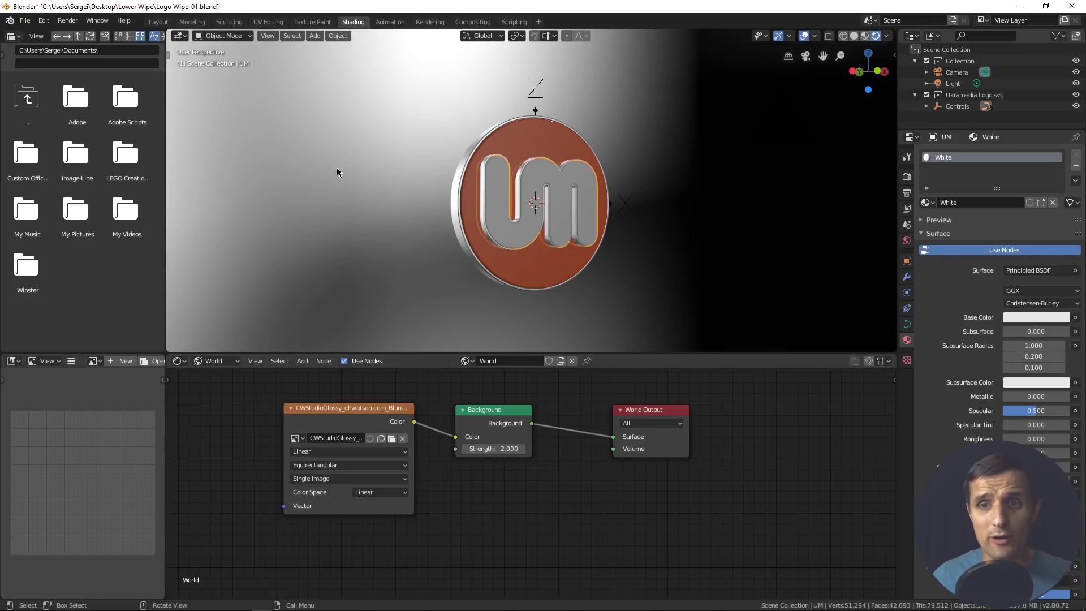
Step: Turn on the Transparent option for Film in the scene's render settings
{"action": "left_click", "coordinate": [907, 177]}
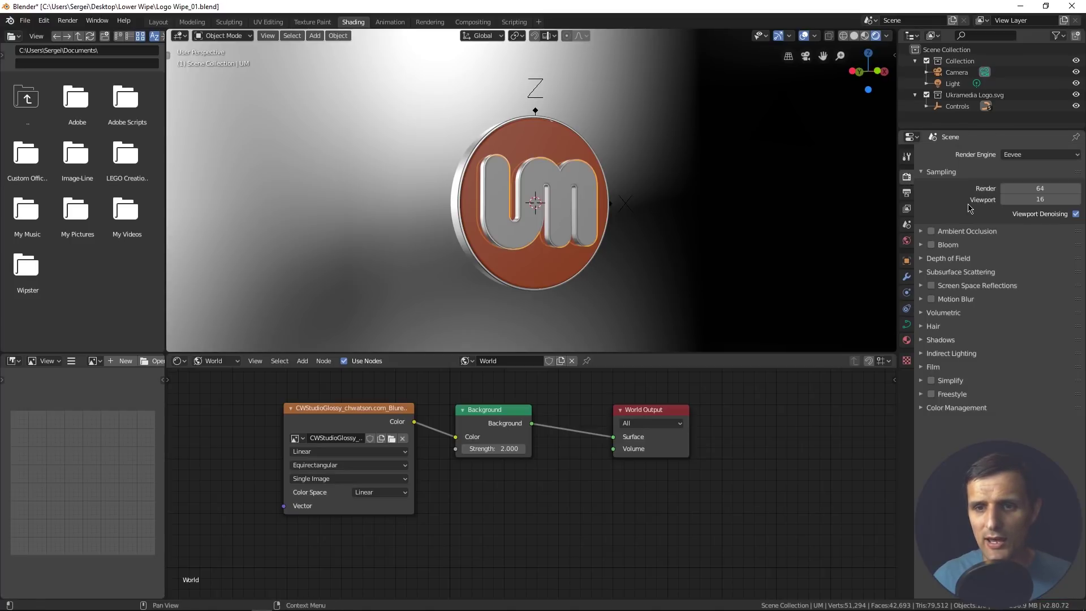
{"action": "left_click", "coordinate": [925, 369]}
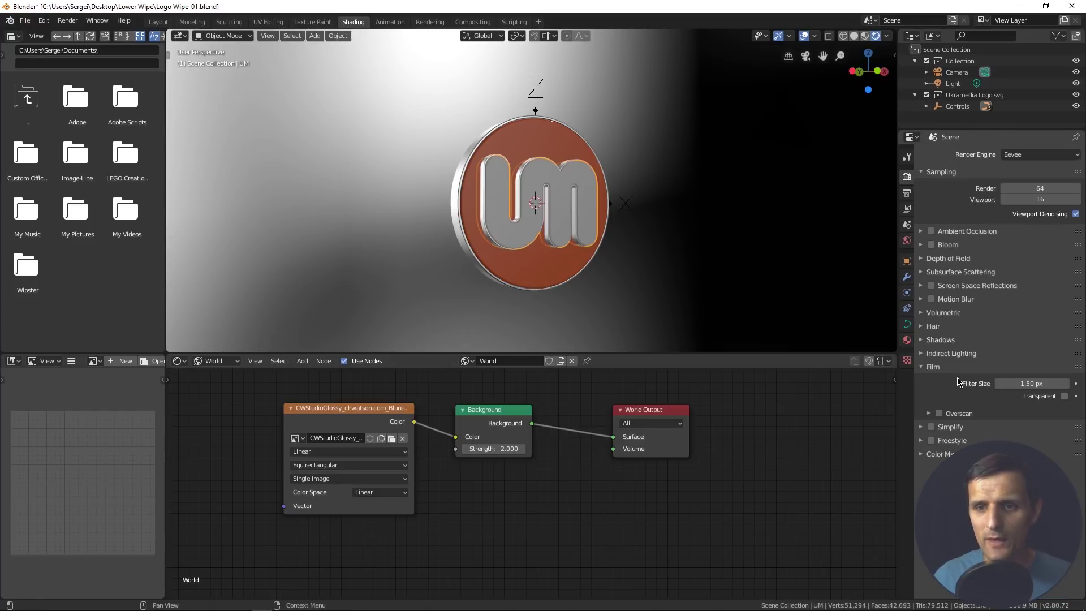
{"action": "left_click", "coordinate": [1065, 397]}
{"action": "middle_click_drag", "start_coordinate": [651, 249], "coordinate": [575, 266]}
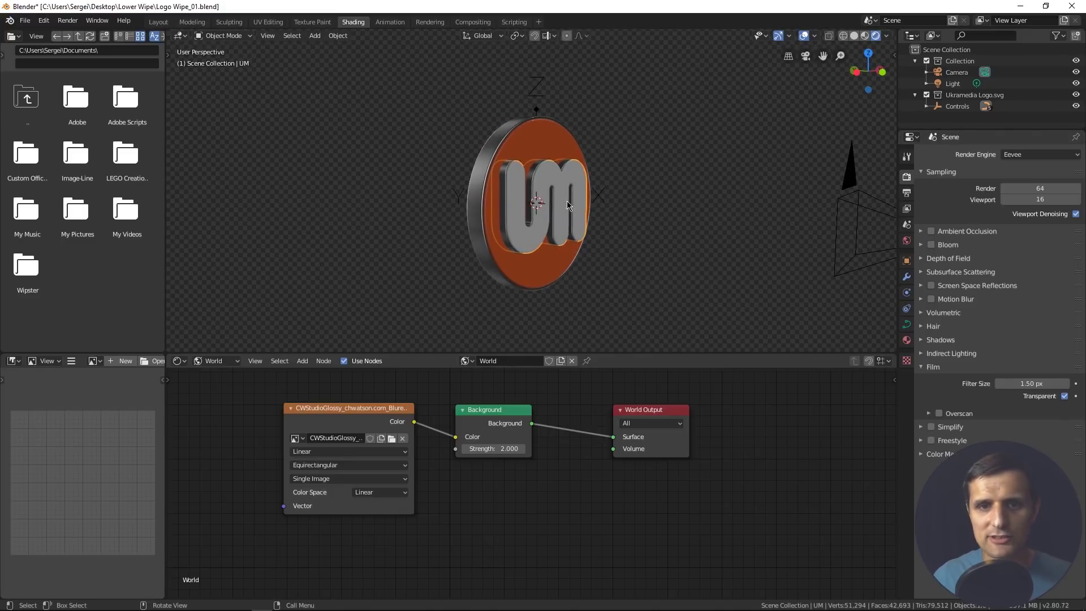
Step: Select the default light above the logo and delete it from the scene
{"action": "scroll", "coordinate": [567, 202], "scroll_direction": "up", "scroll_amount": 3}
{"action": "middle_click_drag", "start_coordinate": [566, 201], "coordinate": [586, 191]}
{"action": "scroll", "coordinate": [576, 225], "scroll_direction": "down", "scroll_amount": 5}
{"action": "scroll", "coordinate": [569, 237], "scroll_direction": "down", "scroll_amount": 2}
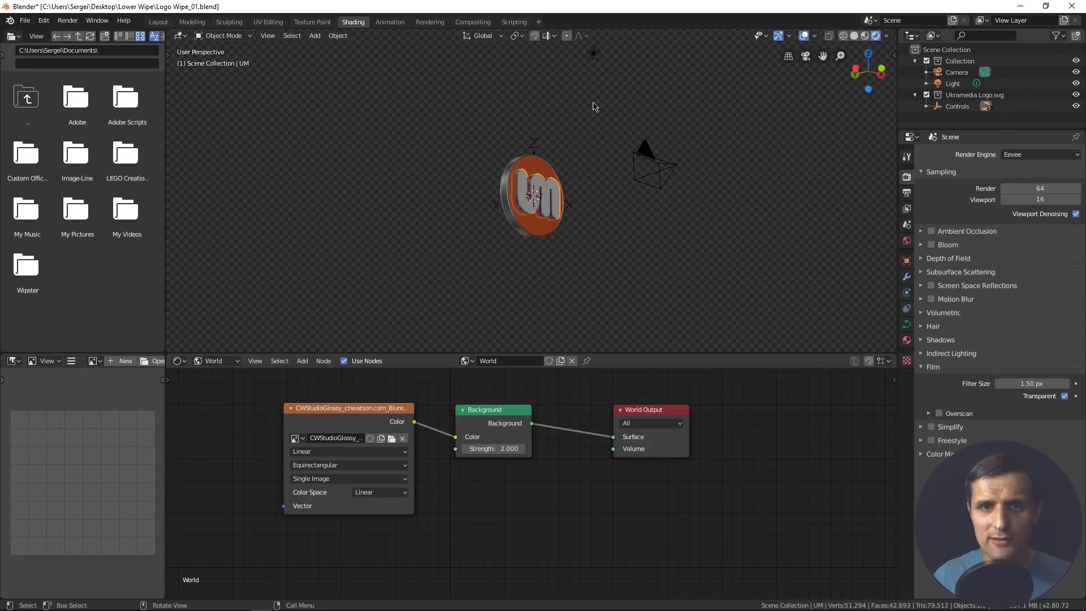
{"action": "left_click", "coordinate": [594, 55]}
{"action": "key", "text": "x"}
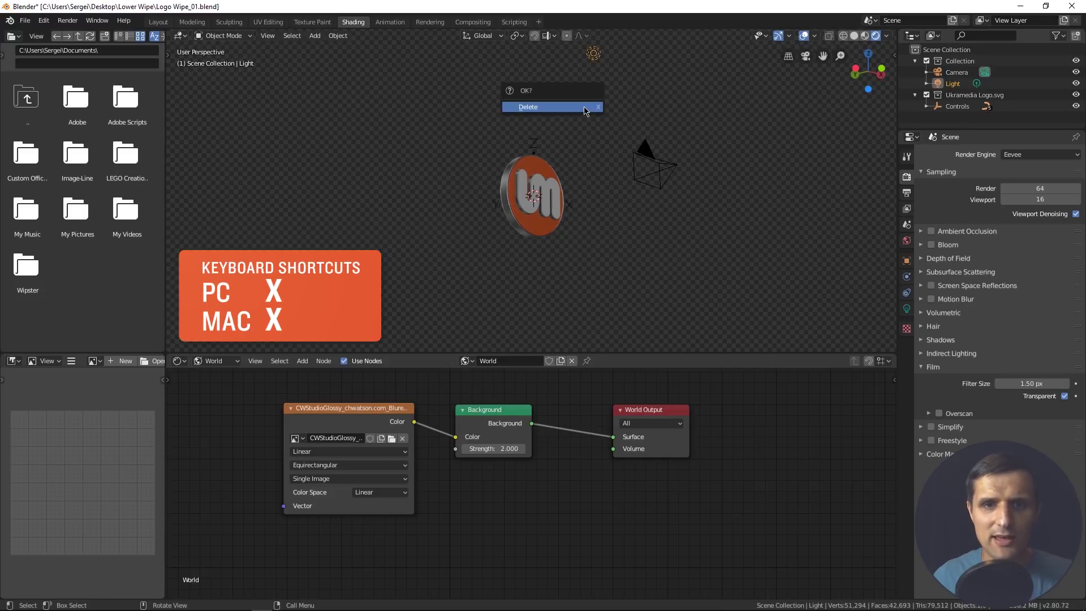
{"action": "left_click", "coordinate": [585, 108]}
Step: Inspect the logo lit only by the HDRI and add an Area light at the 3D cursor
{"action": "middle_click_drag", "start_coordinate": [561, 191], "coordinate": [549, 220]}
{"action": "scroll", "coordinate": [552, 216], "scroll_direction": "up", "scroll_amount": 3}
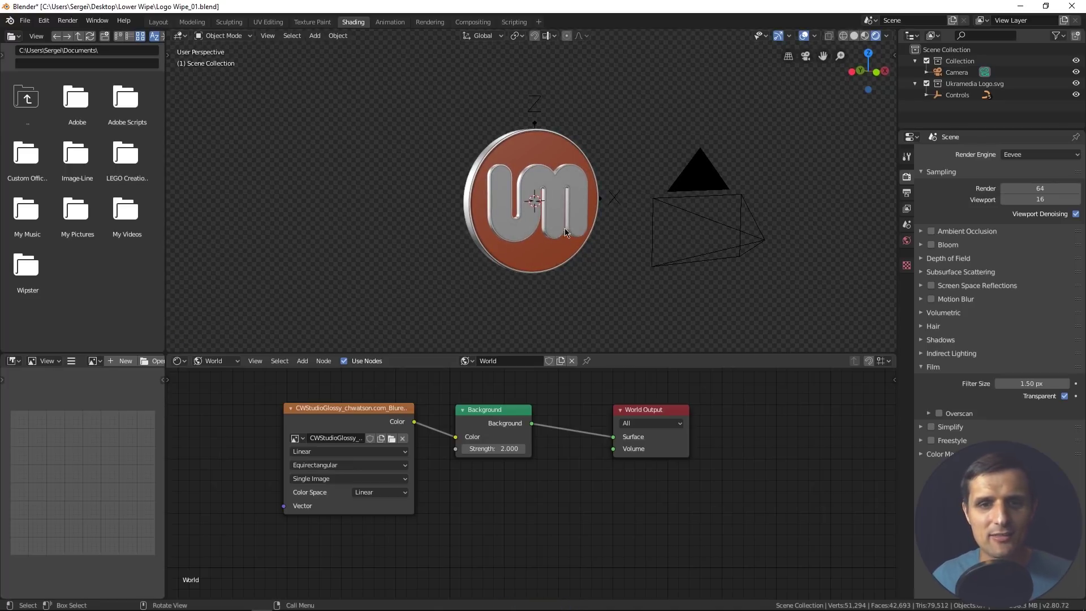
{"action": "middle_click_drag", "start_coordinate": [571, 255], "coordinate": [589, 269]}
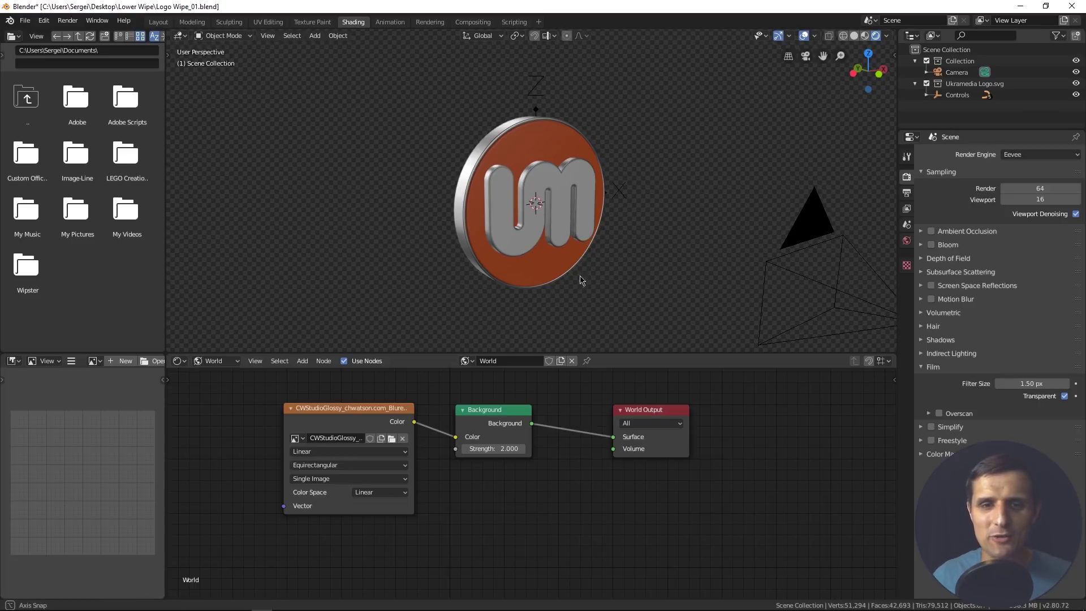
{"action": "middle_click_drag", "start_coordinate": [578, 278], "coordinate": [554, 212]}
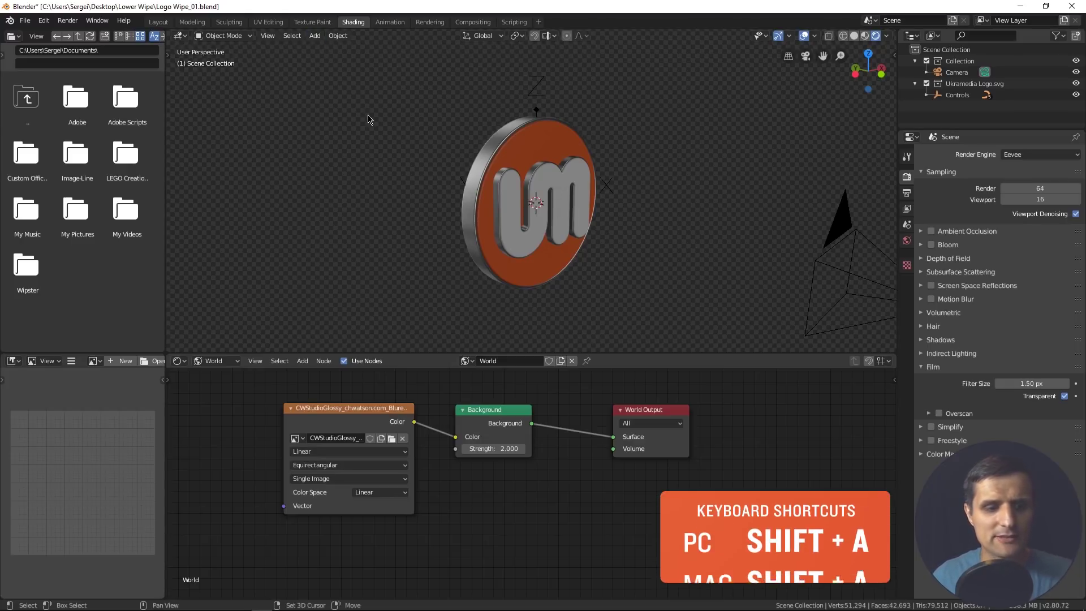
{"action": "key", "text": "shift+a"}
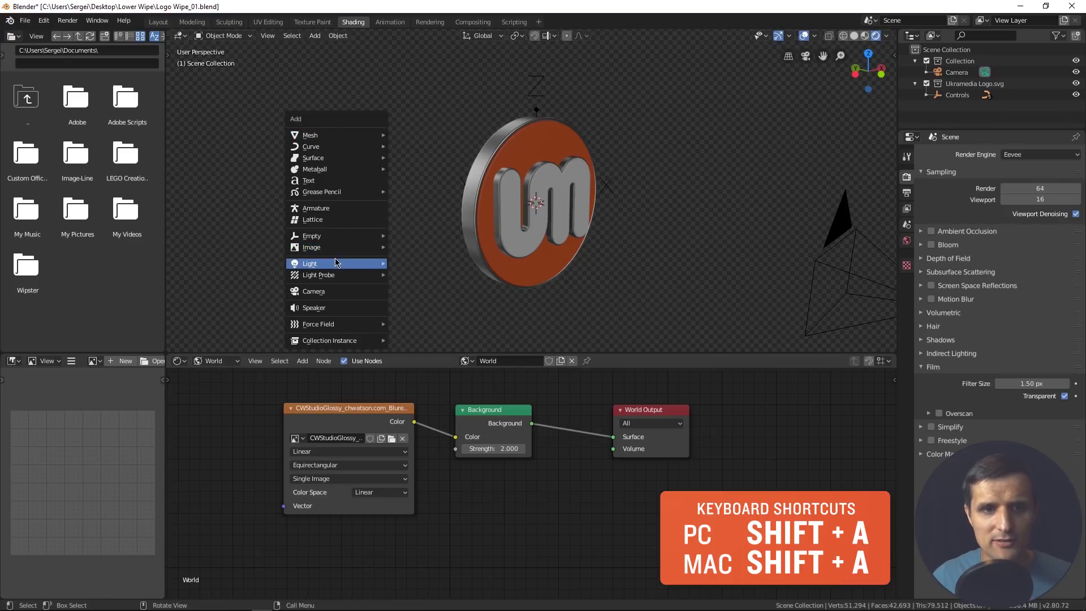
{"action": "mouse_move", "coordinate": [338, 264]}
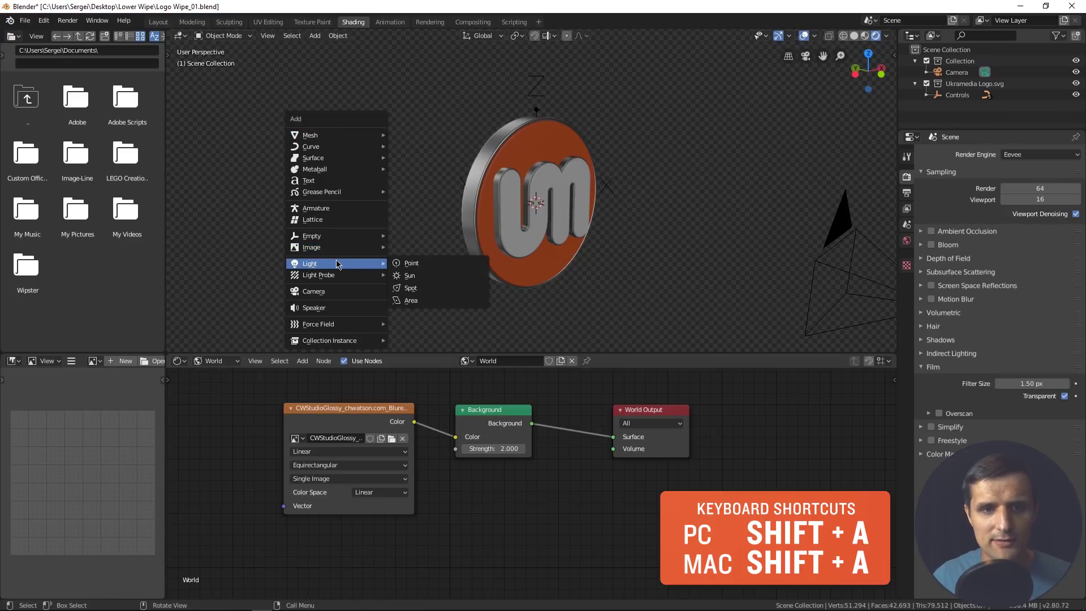
{"action": "left_click", "coordinate": [412, 300]}
{"action": "scroll", "coordinate": [568, 259], "scroll_direction": "down", "scroll_amount": 2}
{"action": "middle_click_drag", "start_coordinate": [567, 259], "coordinate": [575, 253]}
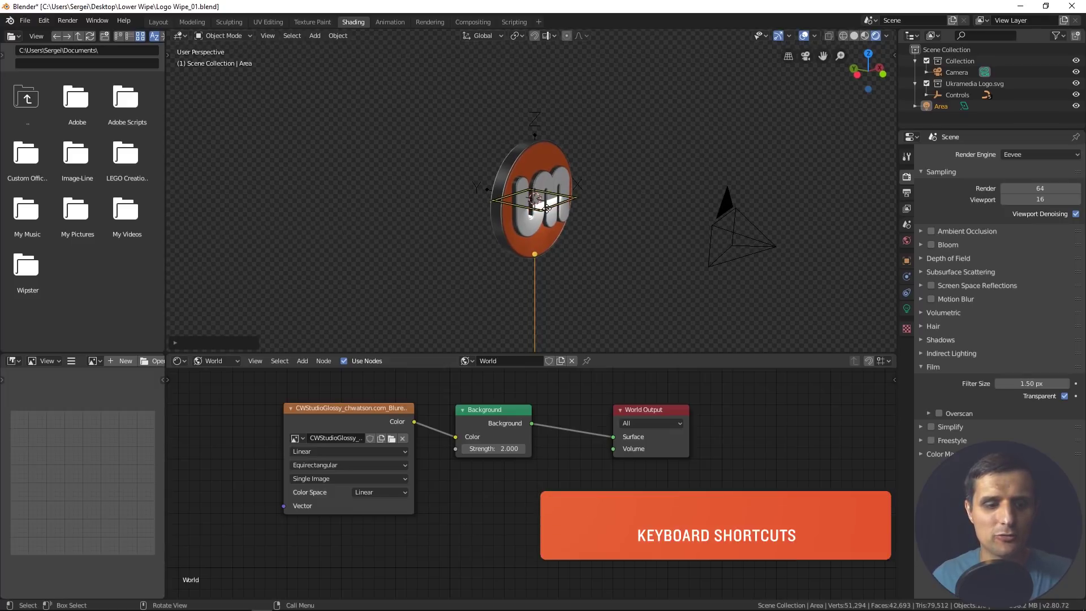
Step: Activate the Move tool for the Area light and show the viewport's tool shelf
{"action": "key", "text": "shift+space"}
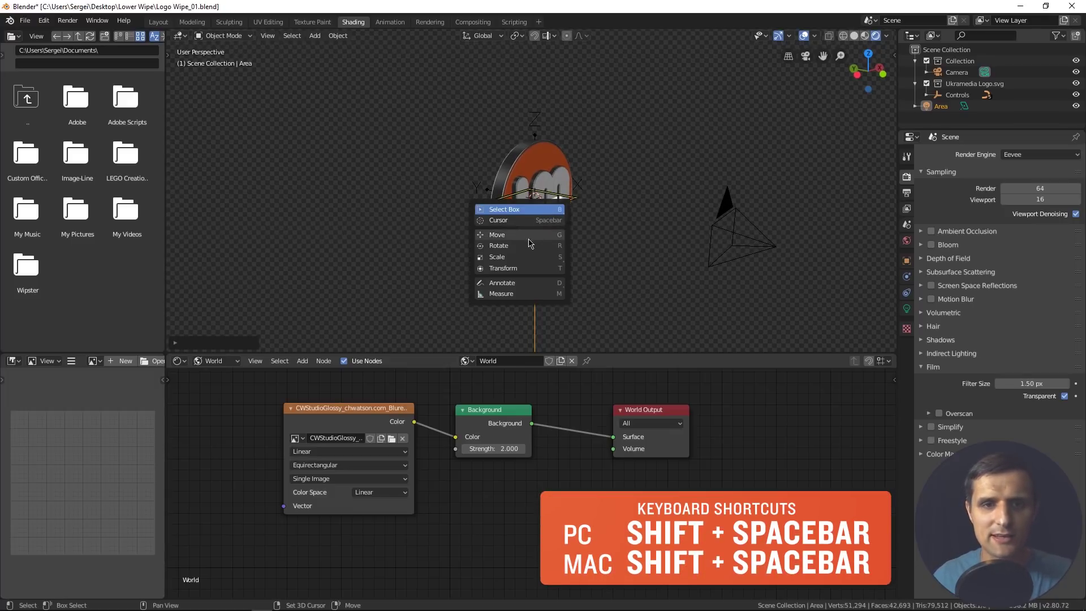
{"action": "left_click", "coordinate": [503, 234]}
{"action": "key", "text": "t"}
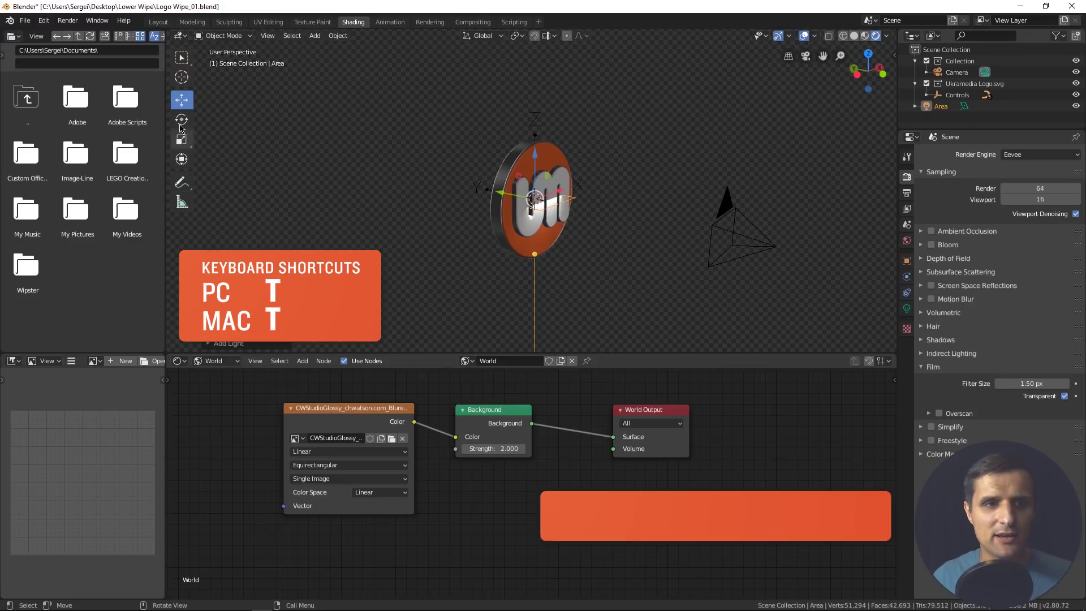
Step: Show the Area light's data settings and enlarge the square light in the viewport to a size of about 2.55 m
{"action": "scroll", "coordinate": [545, 223], "scroll_direction": "up", "scroll_amount": 5}
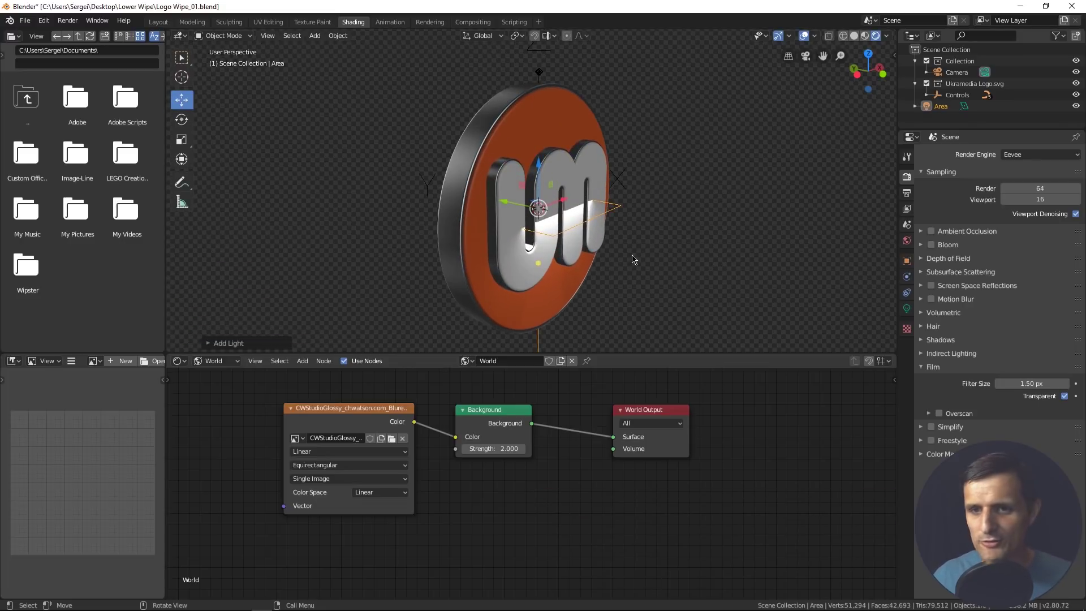
{"action": "middle_click_drag", "start_coordinate": [598, 241], "coordinate": [583, 246]}
{"action": "scroll", "coordinate": [583, 246], "scroll_direction": "down", "scroll_amount": 2}
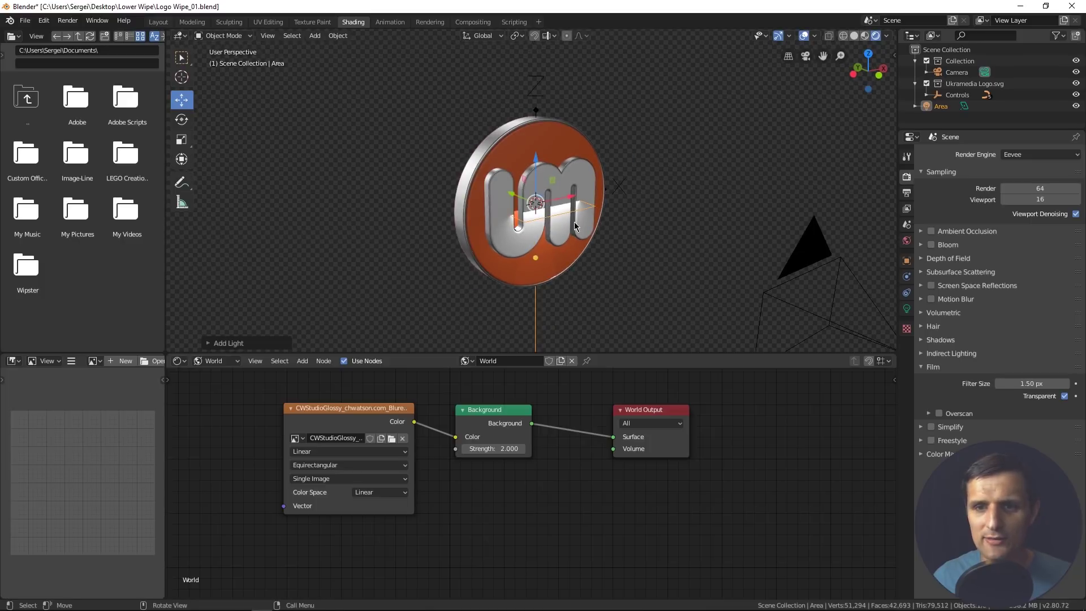
{"action": "left_click", "coordinate": [907, 308]}
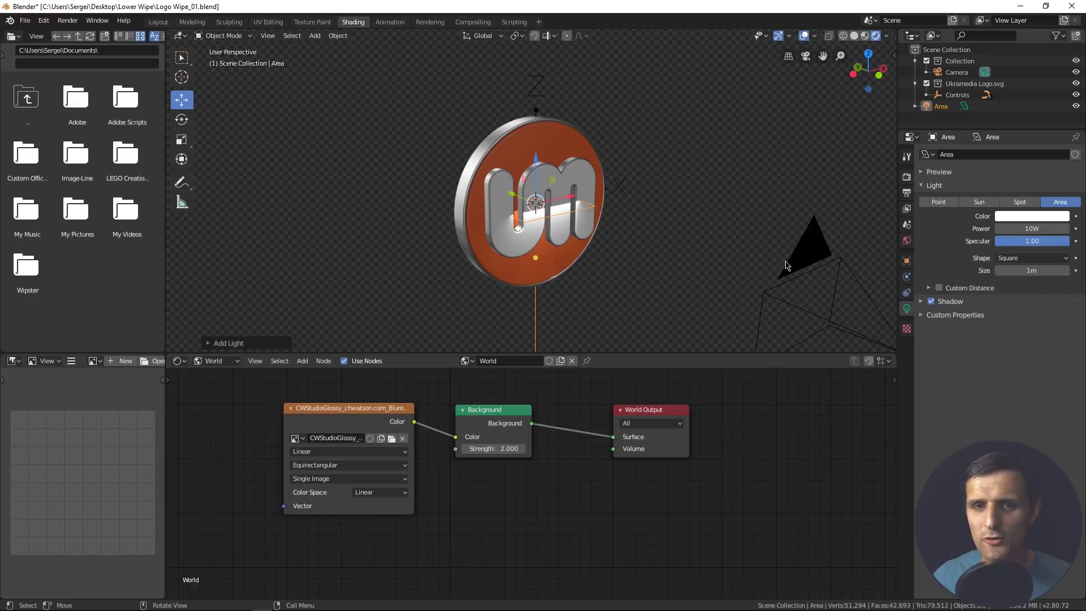
{"action": "left_click_drag", "start_coordinate": [592, 204], "coordinate": [775, 237]}
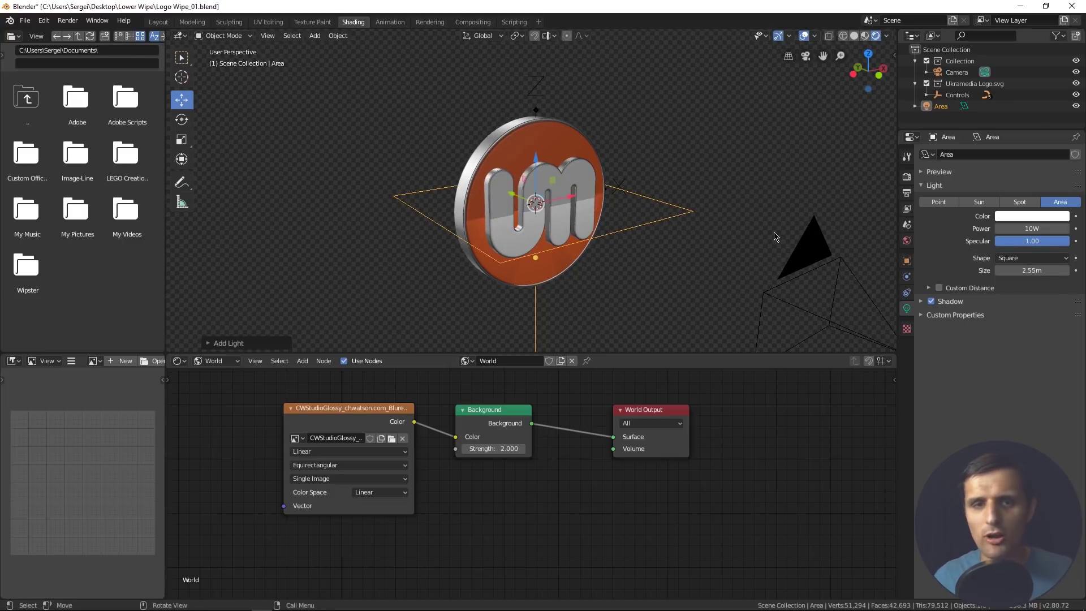
Step: Change the area light's shape to Ellipse and set its size to 22 m in X and 8 m in Y
{"action": "scroll", "coordinate": [702, 283], "scroll_direction": "down", "scroll_amount": 2}
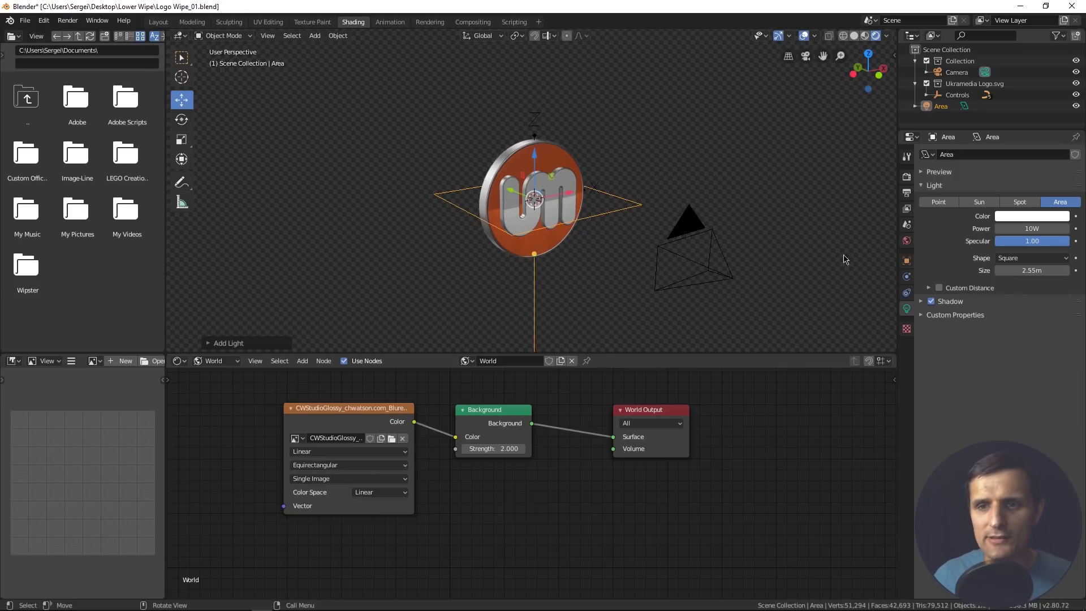
{"action": "left_click", "coordinate": [1013, 258]}
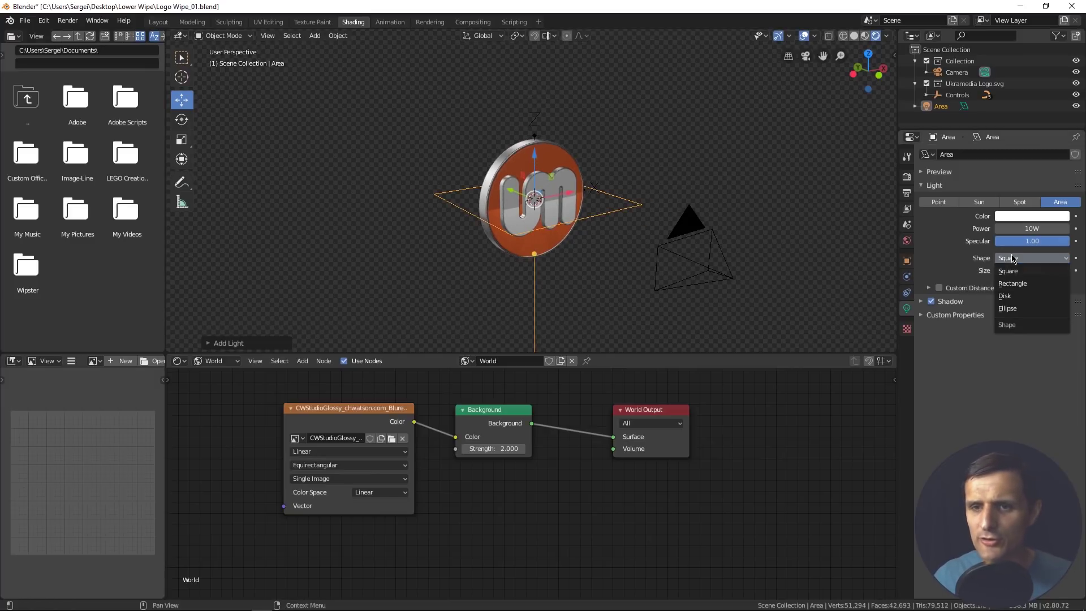
{"action": "left_click", "coordinate": [1016, 310]}
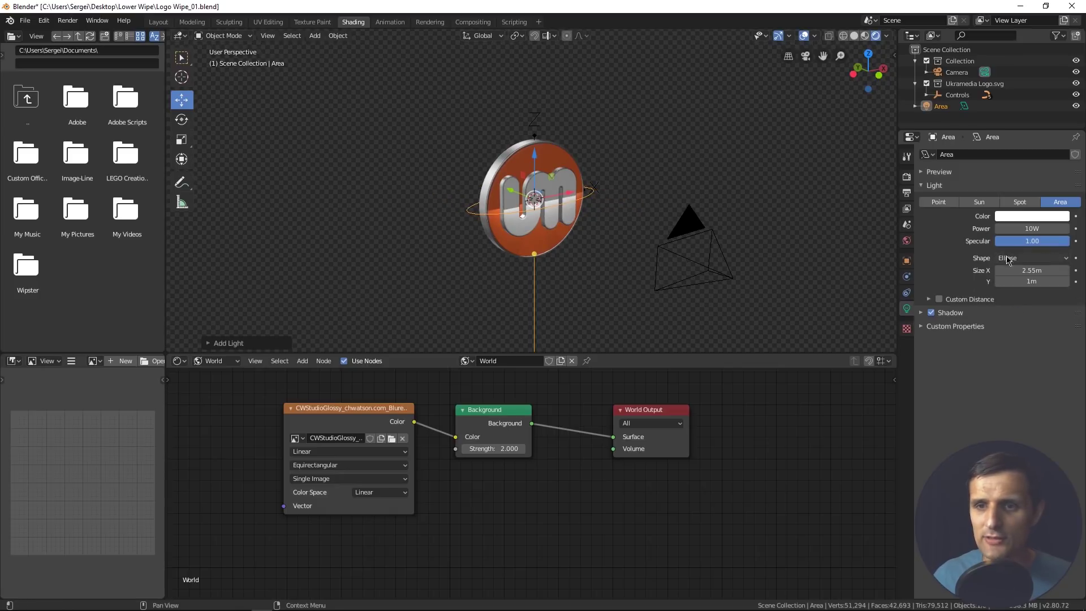
{"action": "mouse_move", "coordinate": [1047, 270]}
{"action": "left_mouse_down"}
{"action": "mouse_move", "coordinate": [1081, 270]}
{"action": "mouse_move", "coordinate": [1057, 282]}
{"action": "left_mouse_up"}
{"action": "left_click", "coordinate": [1029, 271]}
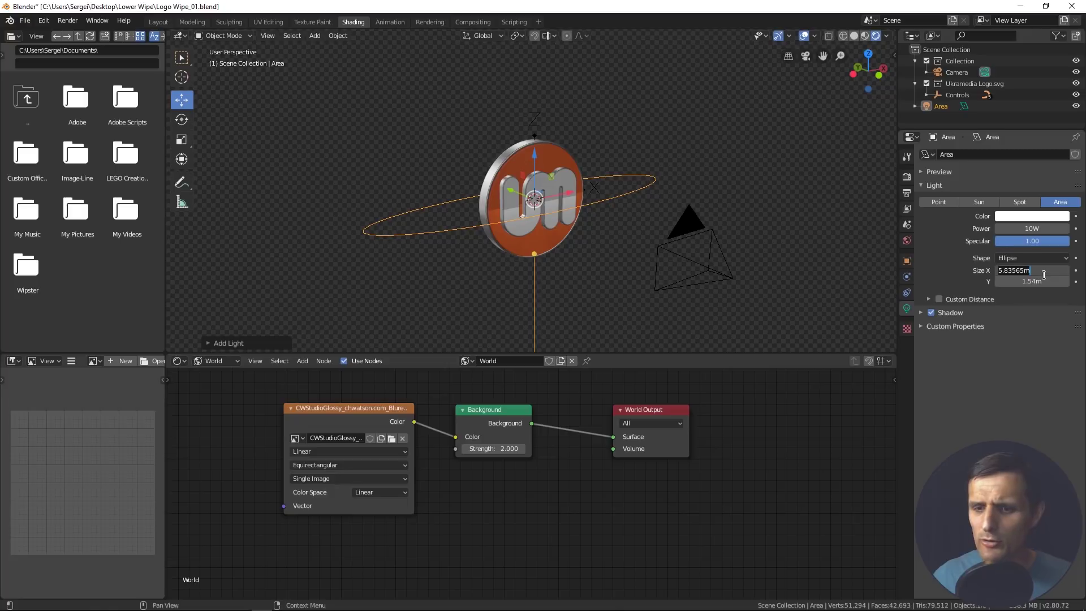
{"action": "type", "text": "22"}
{"action": "key", "text": "Return"}
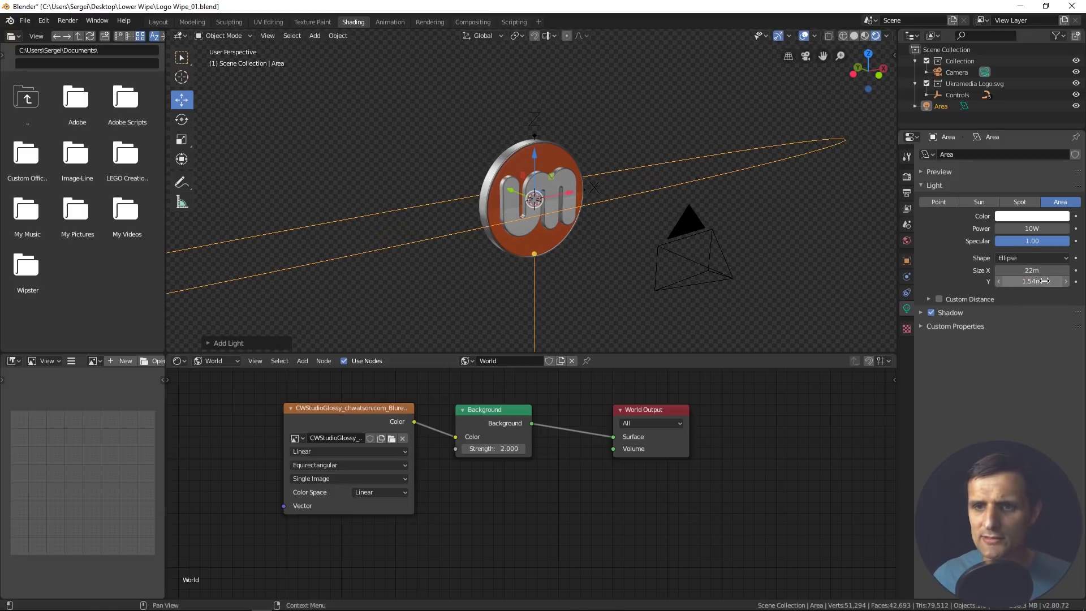
{"action": "left_click", "coordinate": [1045, 281]}
{"action": "type", "text": "8"}
{"action": "key", "text": "Return"}
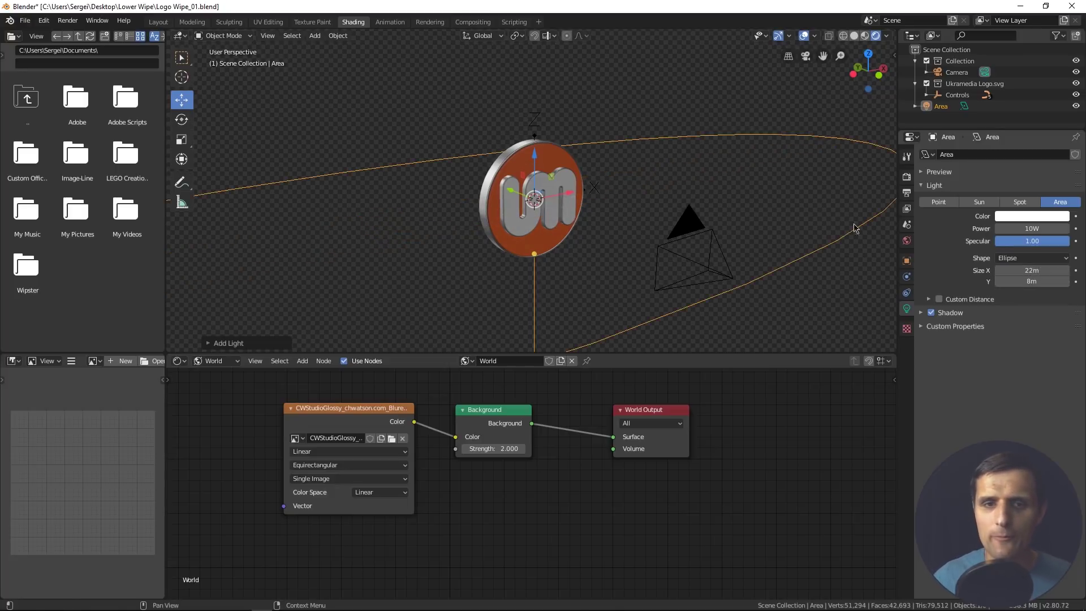
Step: Raise the area light along Z above the logo and set its power to 1000 W
{"action": "scroll", "coordinate": [696, 218], "scroll_direction": "down", "scroll_amount": 5}
{"action": "left_click_drag", "start_coordinate": [535, 154], "coordinate": [531, 95]}
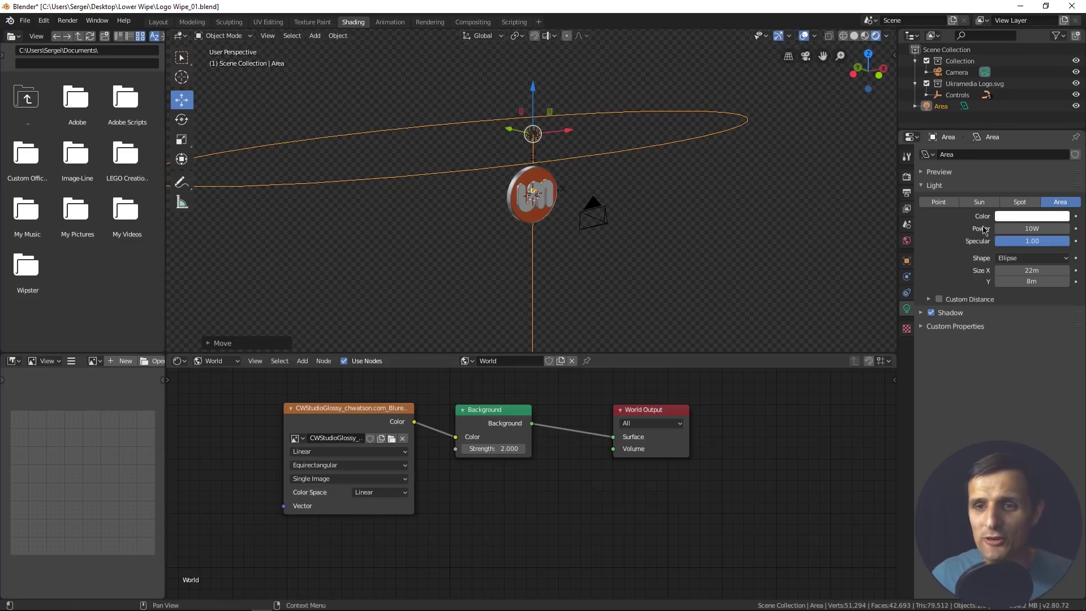
{"action": "left_click", "coordinate": [1027, 228]}
{"action": "type", "text": "1"}
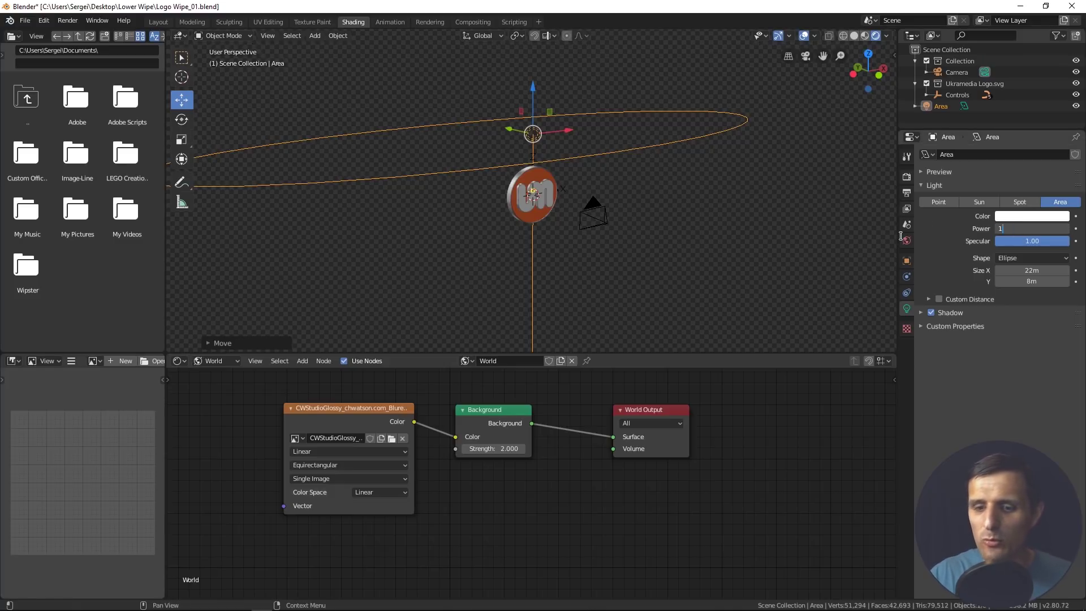
{"action": "key", "text": "Return"}
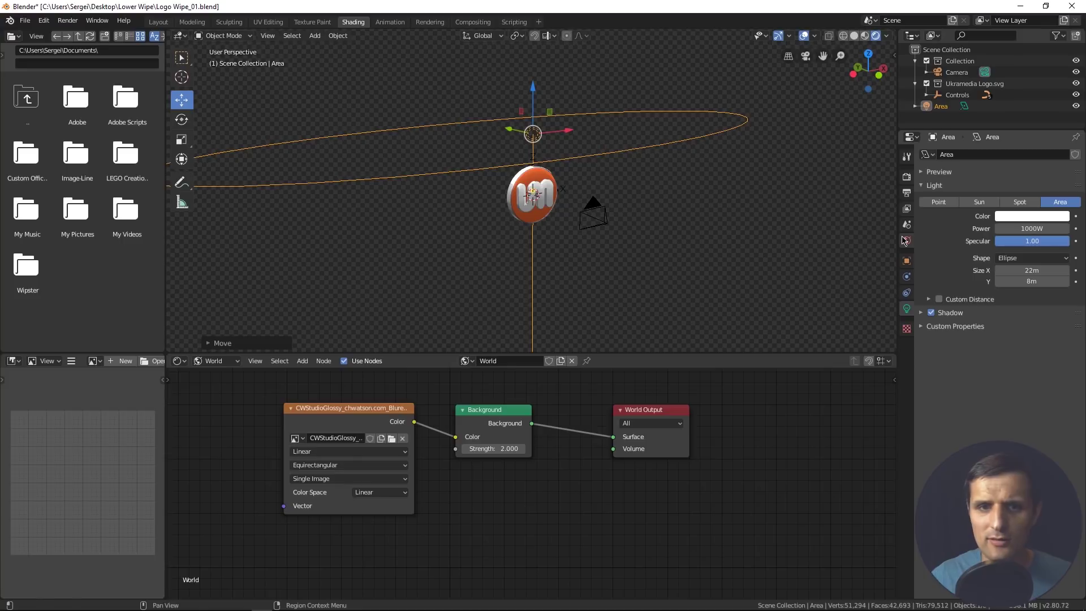
{"action": "scroll", "coordinate": [592, 240], "scroll_direction": "up", "scroll_amount": 3}
{"action": "mouse_move", "coordinate": [581, 233]}
{"action": "middle_mouse_down"}
{"action": "mouse_move", "coordinate": [581, 222]}
{"action": "mouse_move", "coordinate": [571, 230]}
{"action": "mouse_move", "coordinate": [585, 228]}
{"action": "middle_mouse_up"}
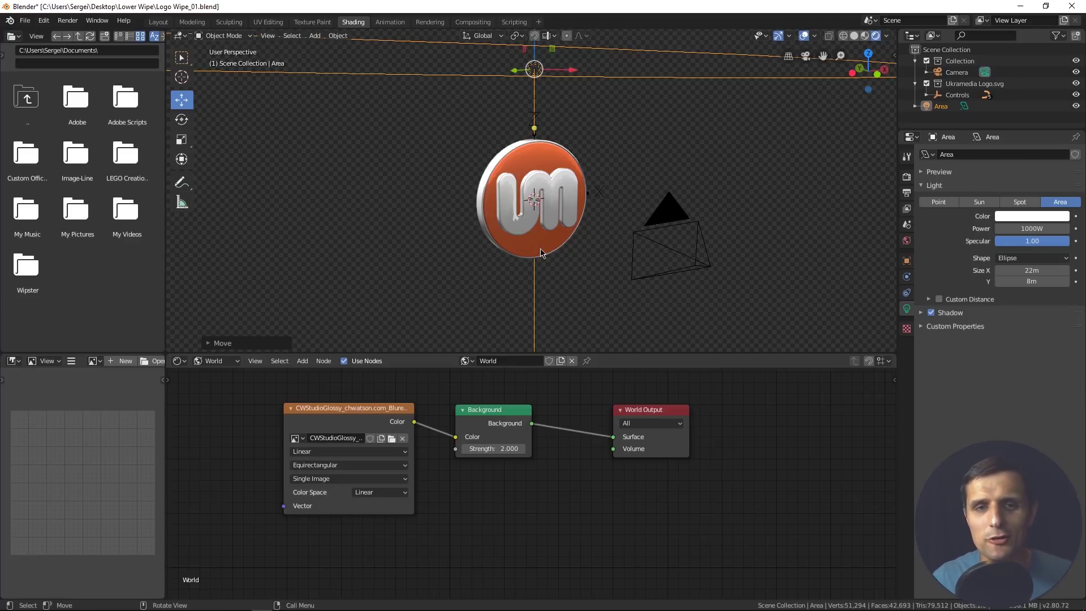
Step: Set the area light's X location to 2 m in its object transform properties
{"action": "scroll", "coordinate": [628, 172], "scroll_direction": "down", "scroll_amount": 3}
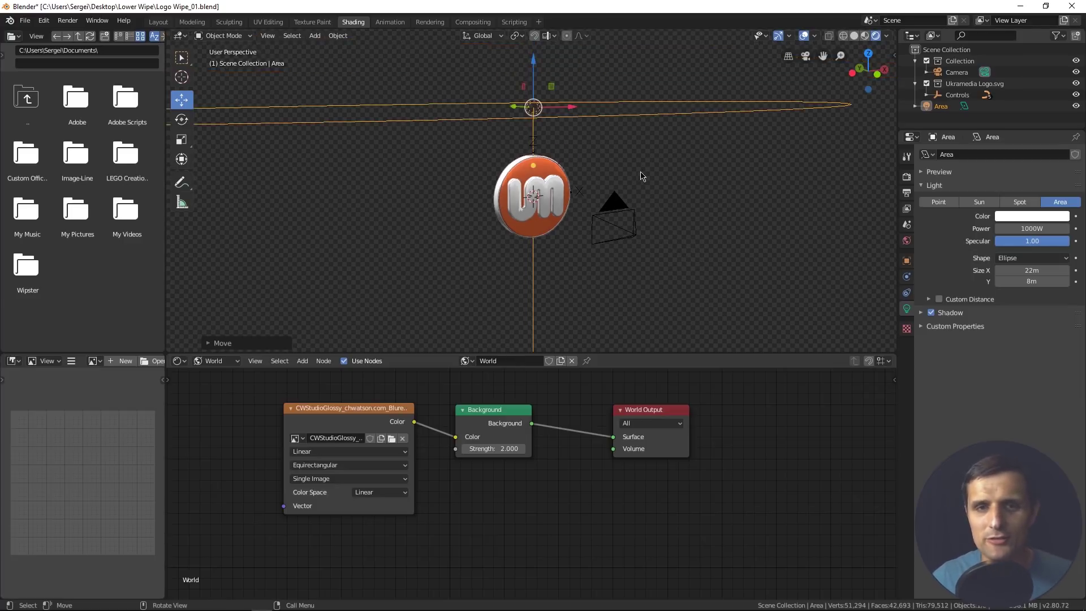
{"action": "left_click", "coordinate": [907, 265]}
{"action": "left_click_drag", "start_coordinate": [1027, 189], "coordinate": [1059, 189]}
{"action": "double_click", "coordinate": [1029, 189]}
{"action": "type", "text": "2"}
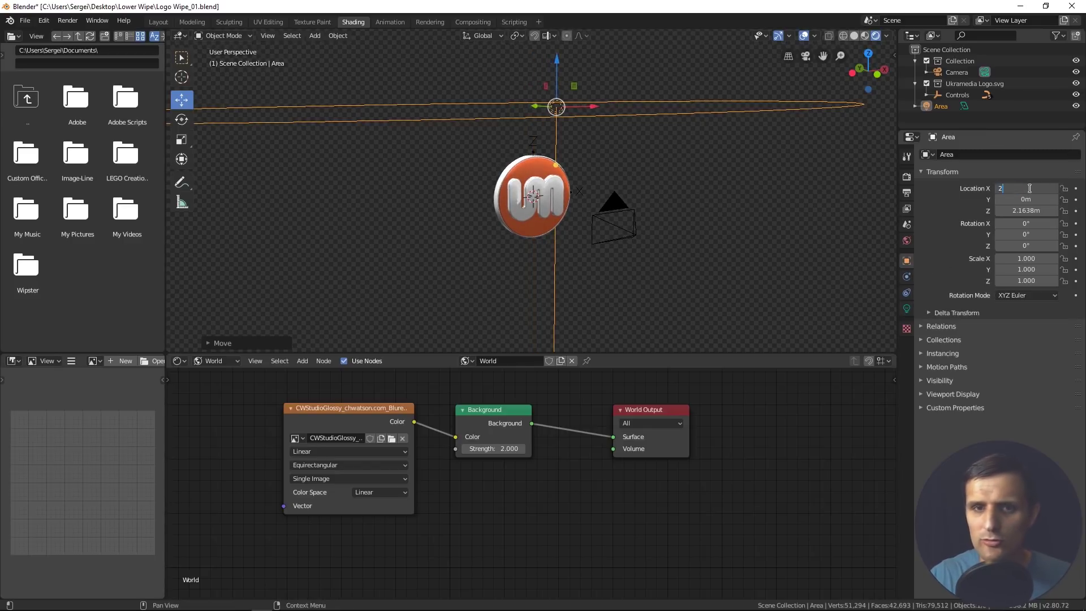
{"action": "key", "text": "Return"}
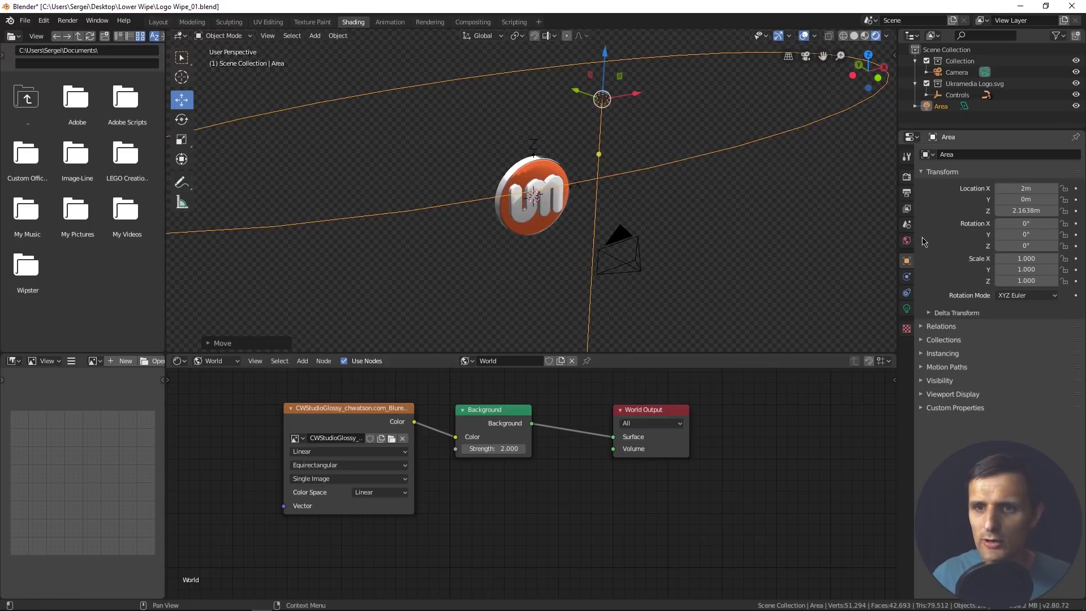
Step: Set the area light's Y location to -1.3 m so it sits in front of the logo
{"action": "left_click_drag", "start_coordinate": [1027, 199], "coordinate": [942, 200]}
{"action": "left_click", "coordinate": [1025, 199]}
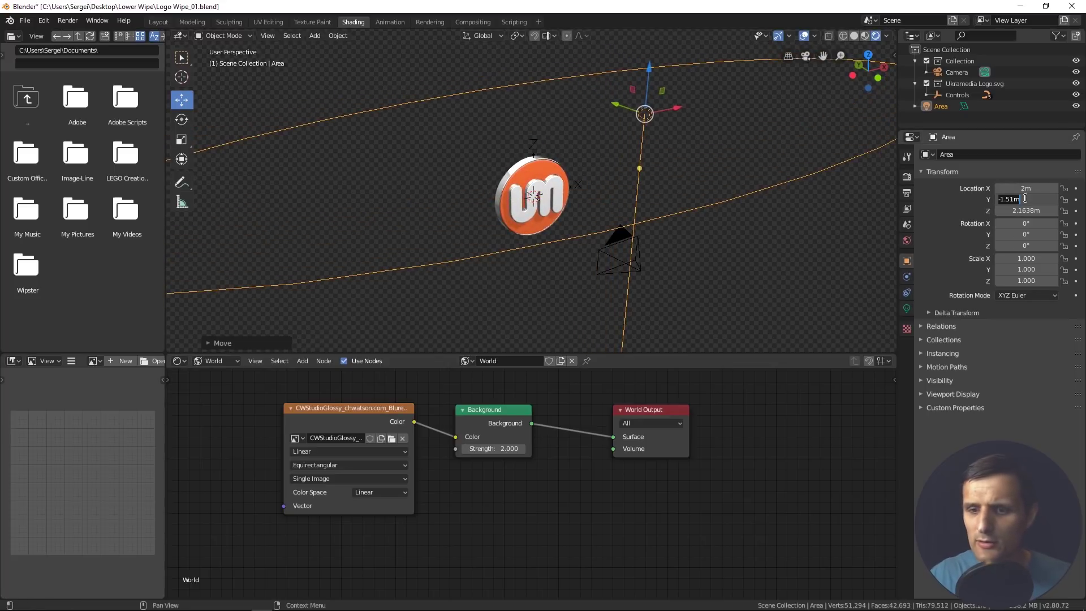
{"action": "key", "text": "BackSpace"}
{"action": "type", "text": "-1.3"}
{"action": "key", "text": "Return"}
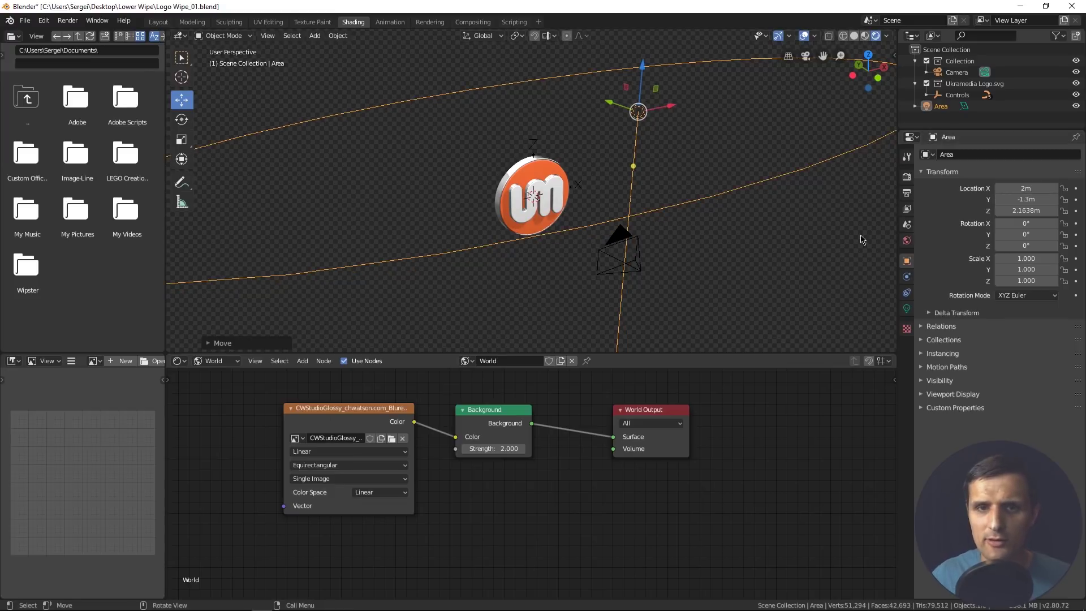
Step: Raise the area light to a Z location of 3 m
{"action": "middle_click_drag", "start_coordinate": [707, 232], "coordinate": [678, 205]}
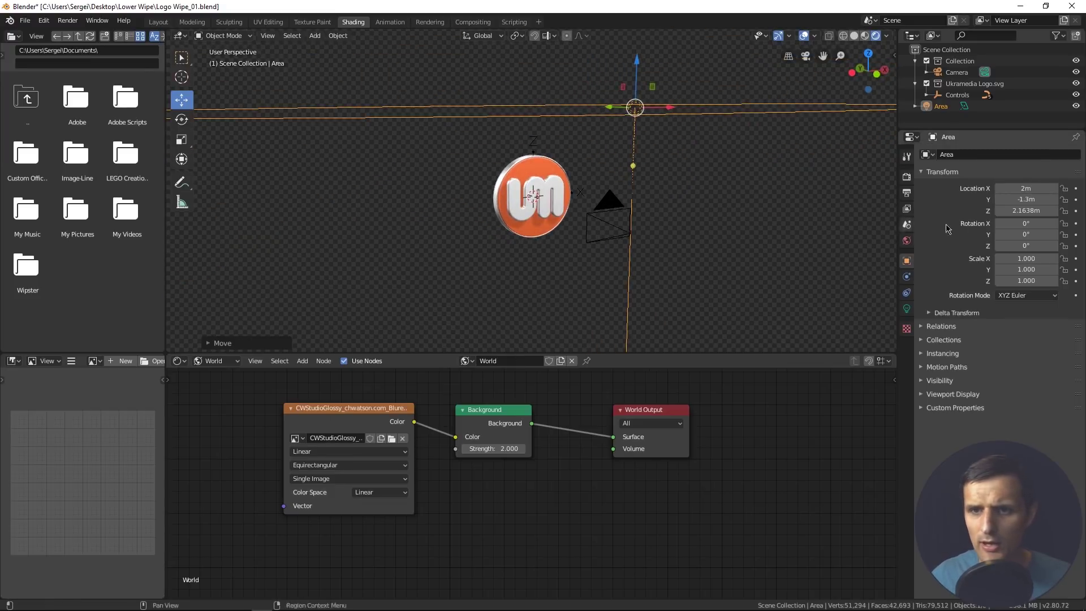
{"action": "mouse_move", "coordinate": [1026, 211]}
{"action": "left_mouse_down"}
{"action": "mouse_move", "coordinate": [1006, 211]}
{"action": "mouse_move", "coordinate": [1053, 210]}
{"action": "mouse_move", "coordinate": [1026, 210]}
{"action": "left_mouse_up"}
{"action": "middle_click_drag", "start_coordinate": [715, 239], "coordinate": [626, 249]}
{"action": "scroll", "coordinate": [613, 230], "scroll_direction": "down", "scroll_amount": 6}
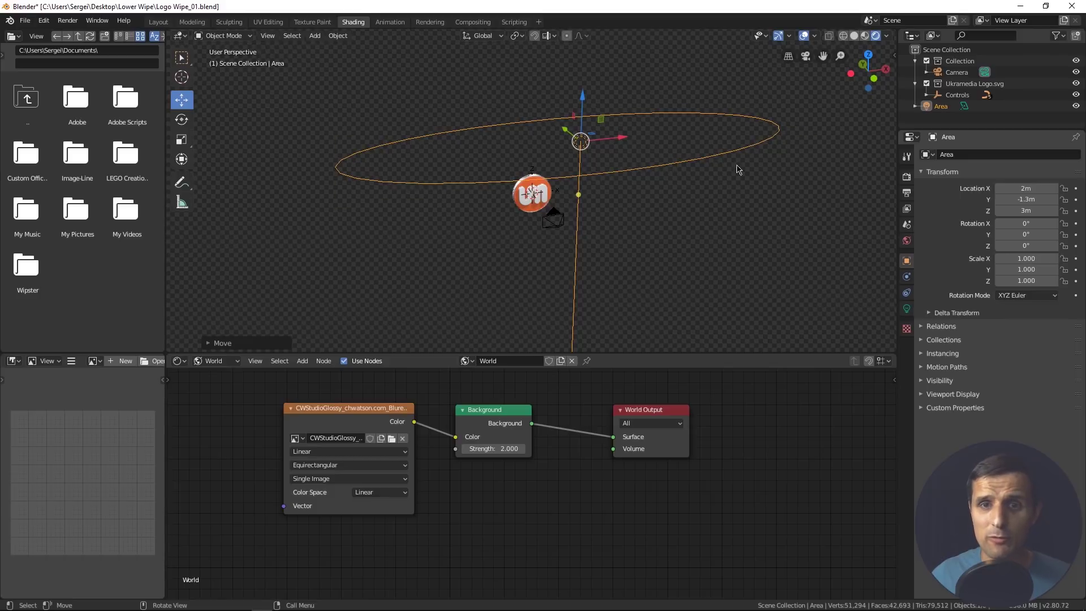
{"action": "scroll", "coordinate": [600, 209], "scroll_direction": "up", "scroll_amount": 7}
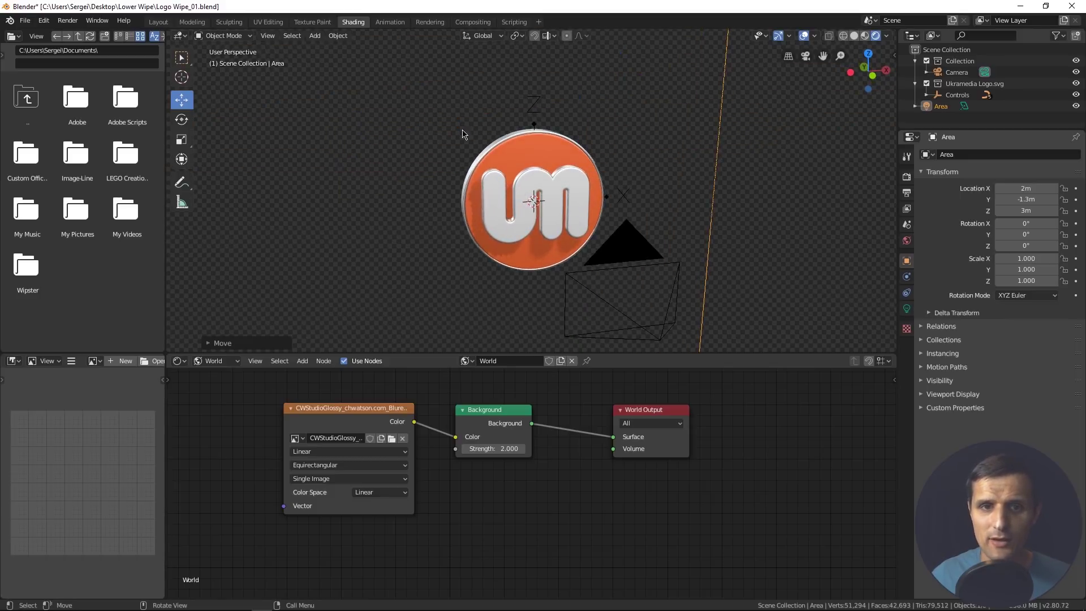
Step: Look through the camera and set the area light's X rotation to 50°
{"action": "key", "text": "KP_0"}
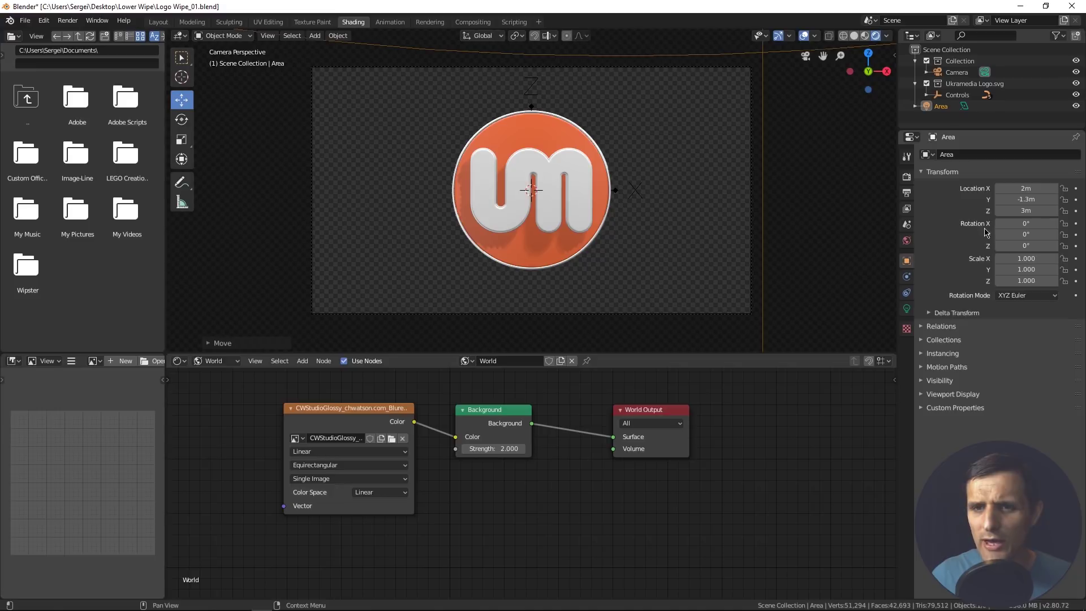
{"action": "left_click_drag", "start_coordinate": [1025, 224], "coordinate": [1076, 223]}
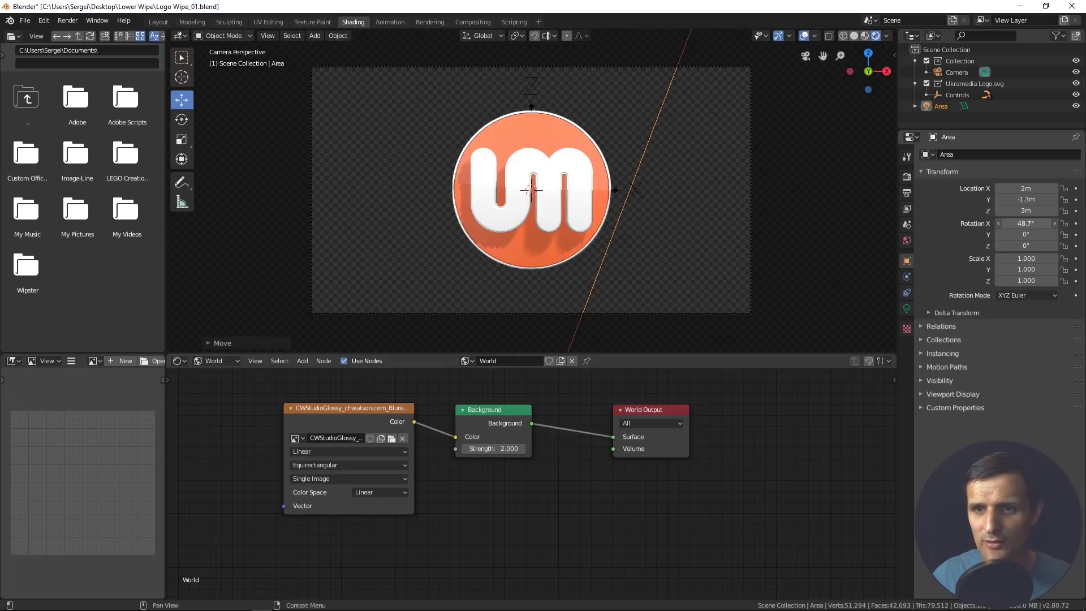
{"action": "left_click", "coordinate": [1017, 225]}
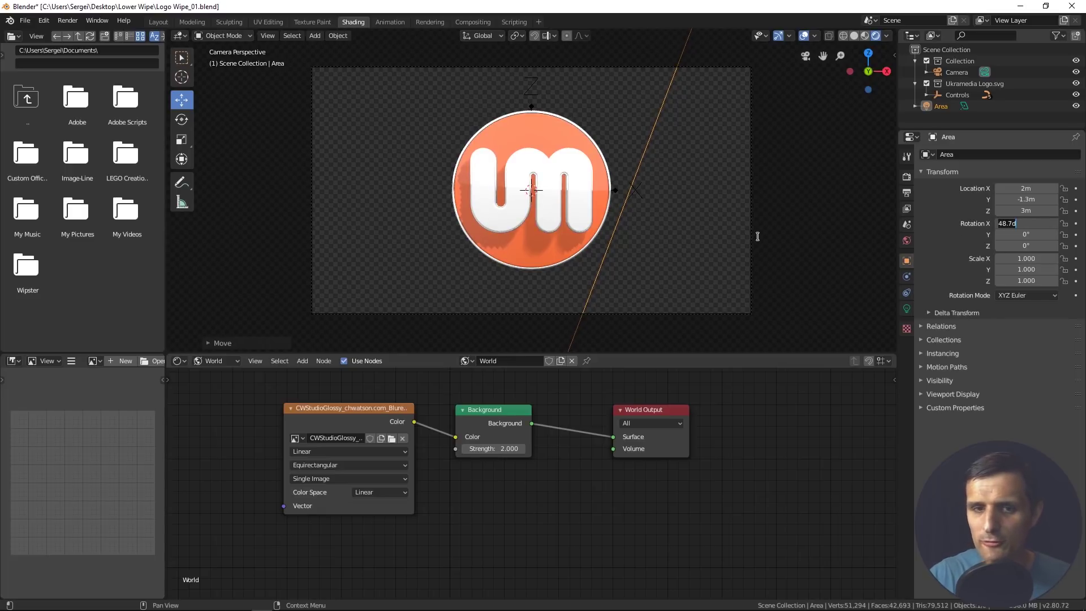
{"action": "type", "text": "50"}
{"action": "key", "text": "Return"}
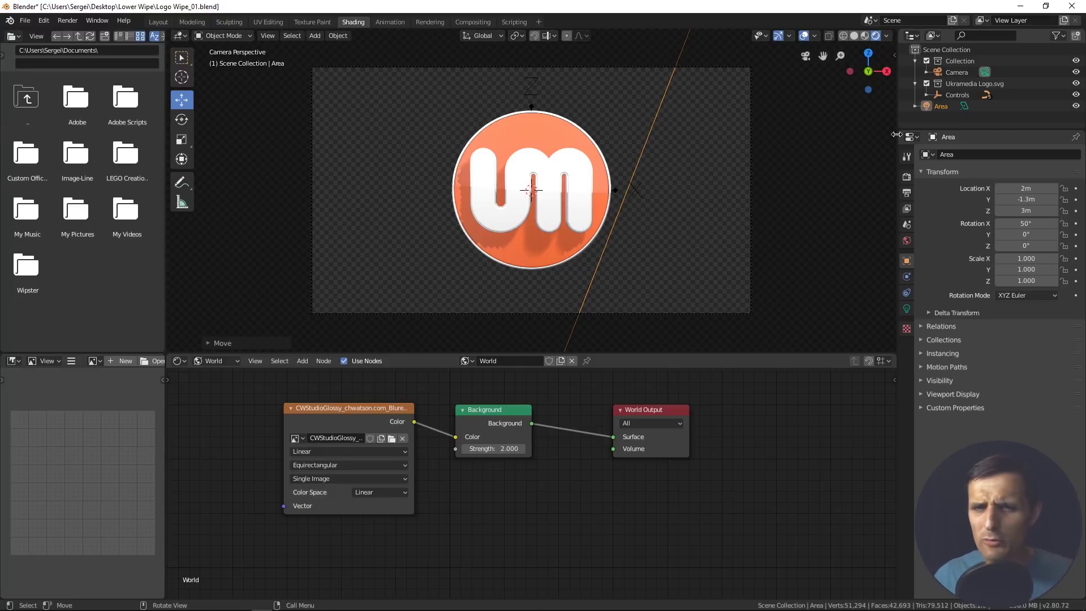
Step: Parent the area light to the Controls empty using the Object parenting option
{"action": "left_click", "coordinate": [926, 109]}
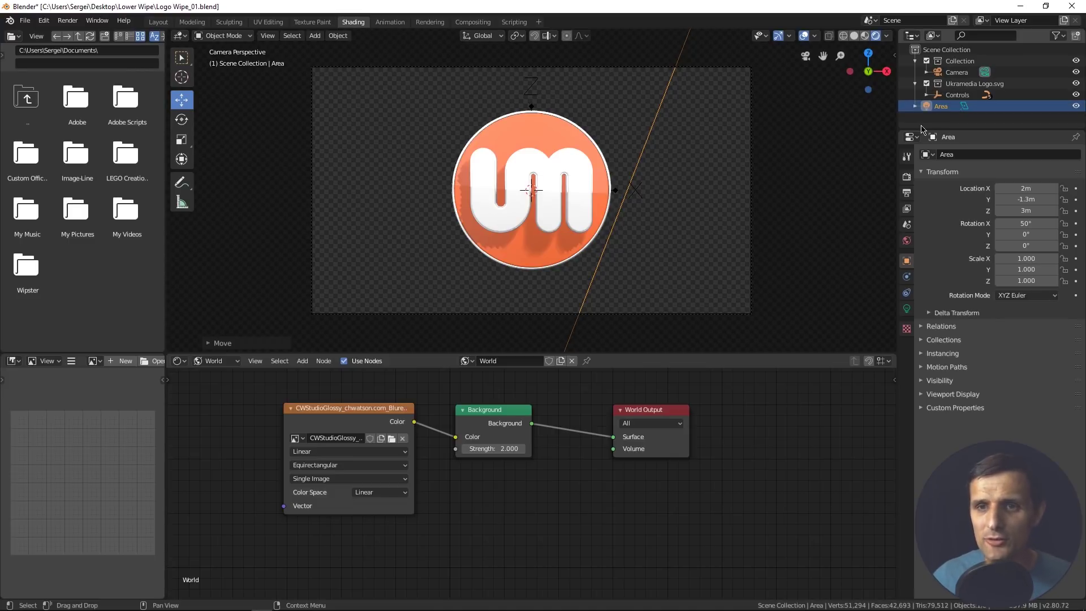
{"action": "left_click", "coordinate": [947, 124]}
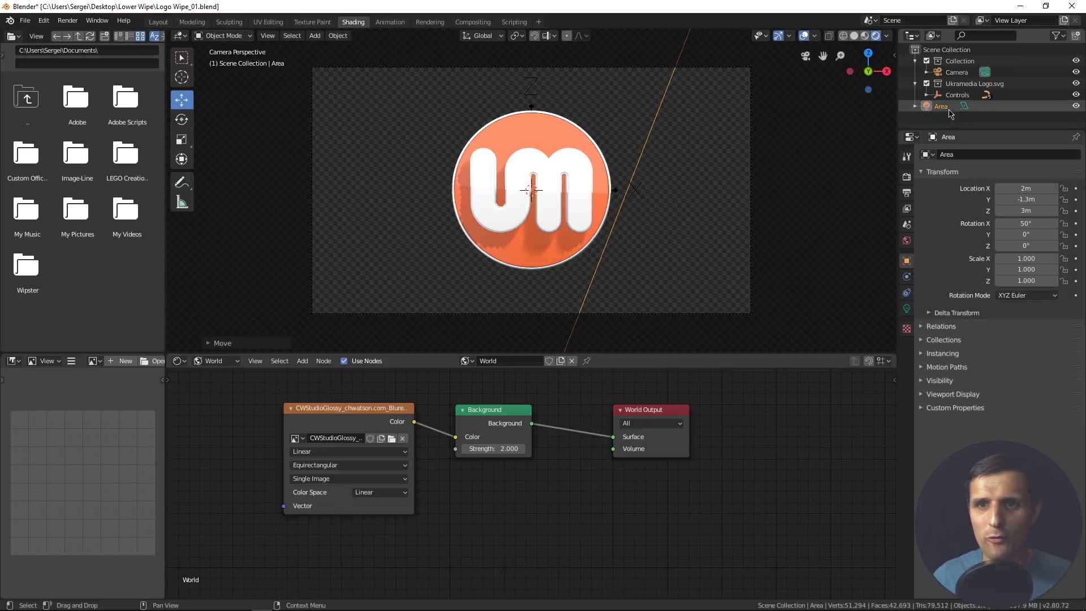
{"action": "left_click", "coordinate": [940, 99]}
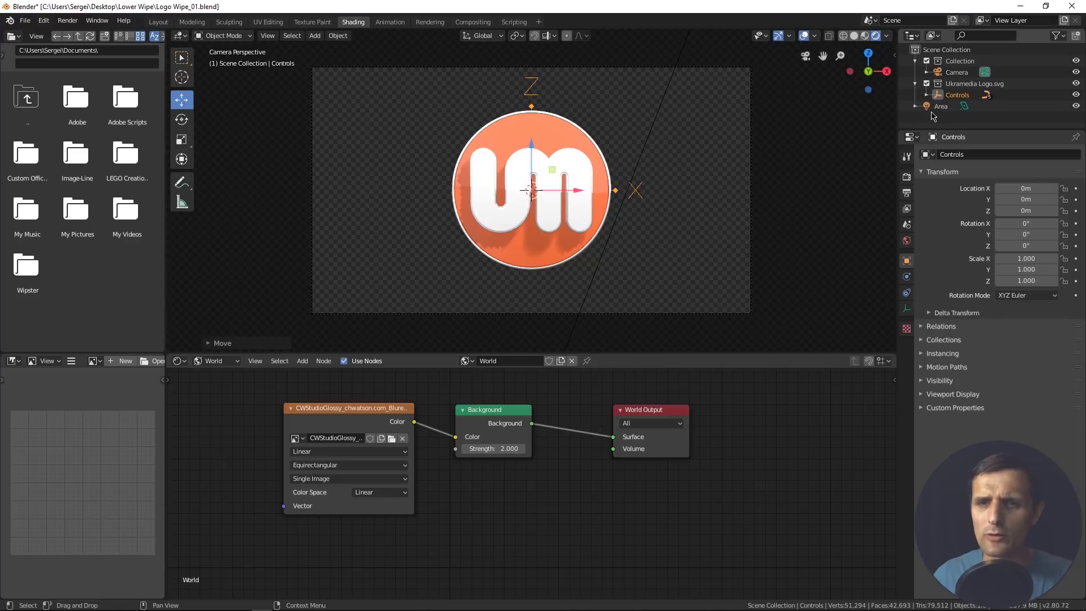
{"action": "left_click", "coordinate": [944, 106]}
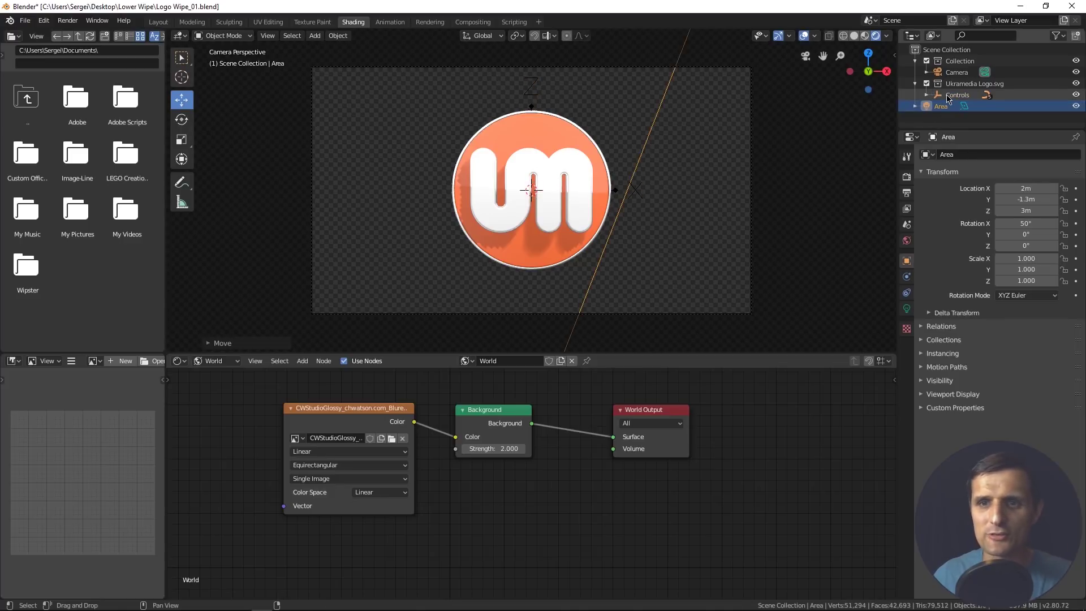
{"action": "left_click", "coordinate": [944, 96], "text": "ctrl"}
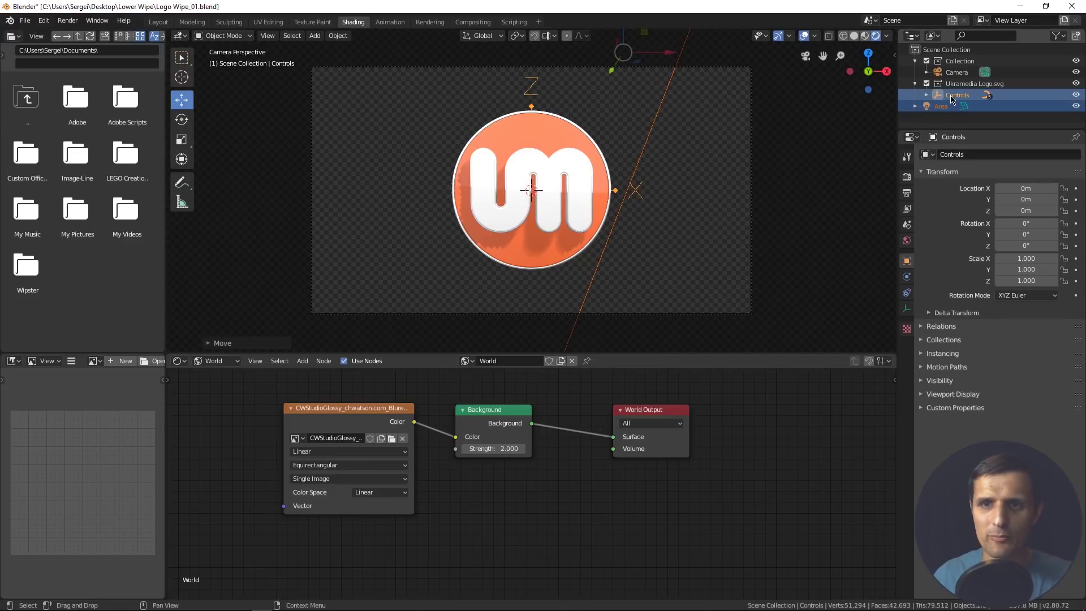
{"action": "key", "text": "ctrl+p"}
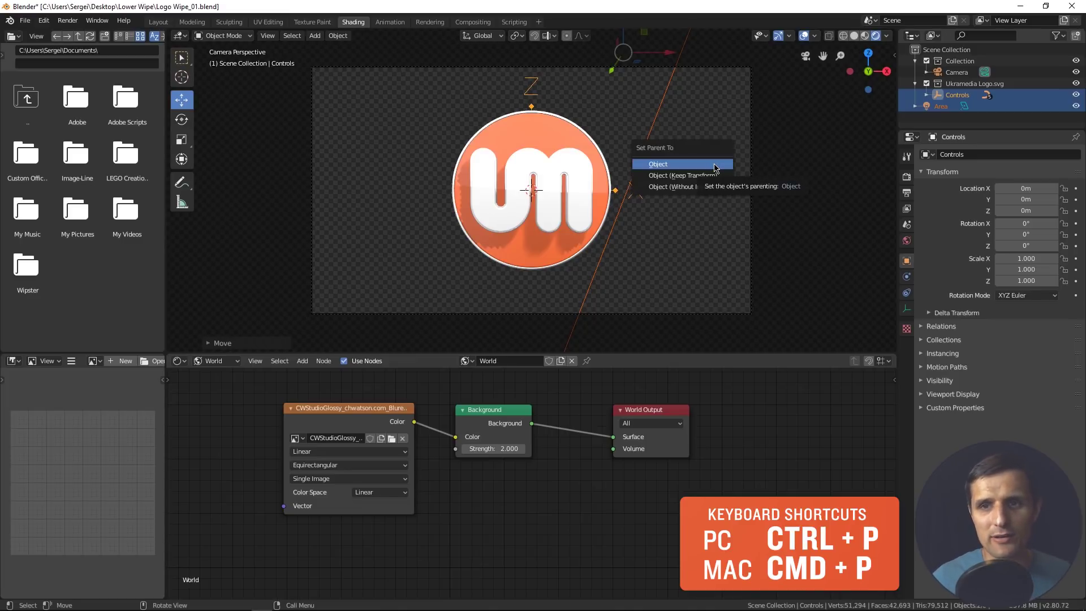
{"action": "left_click", "coordinate": [714, 166]}
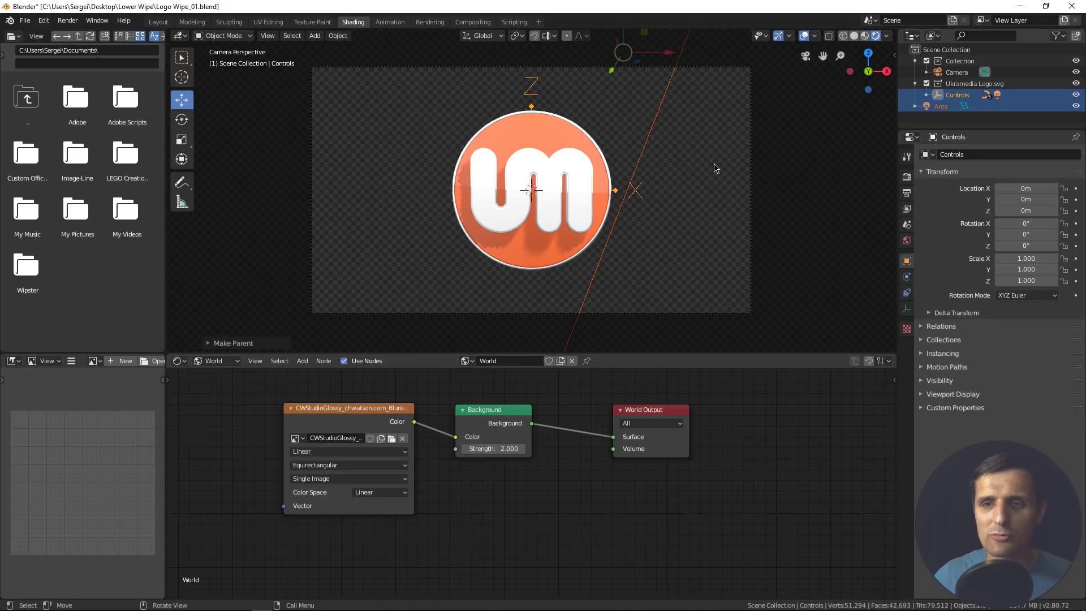
Step: Move the area light into the Ukramedia Logo.svg collection, check that it is listed beneath Controls, and select the Controls empty
{"action": "left_click", "coordinate": [927, 123]}
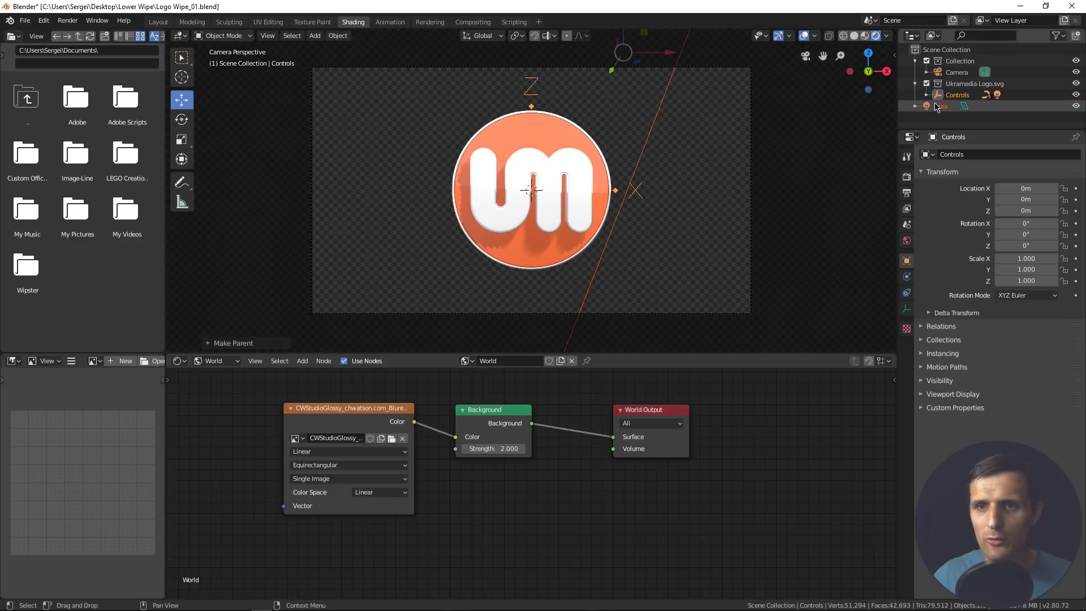
{"action": "left_click", "coordinate": [928, 107]}
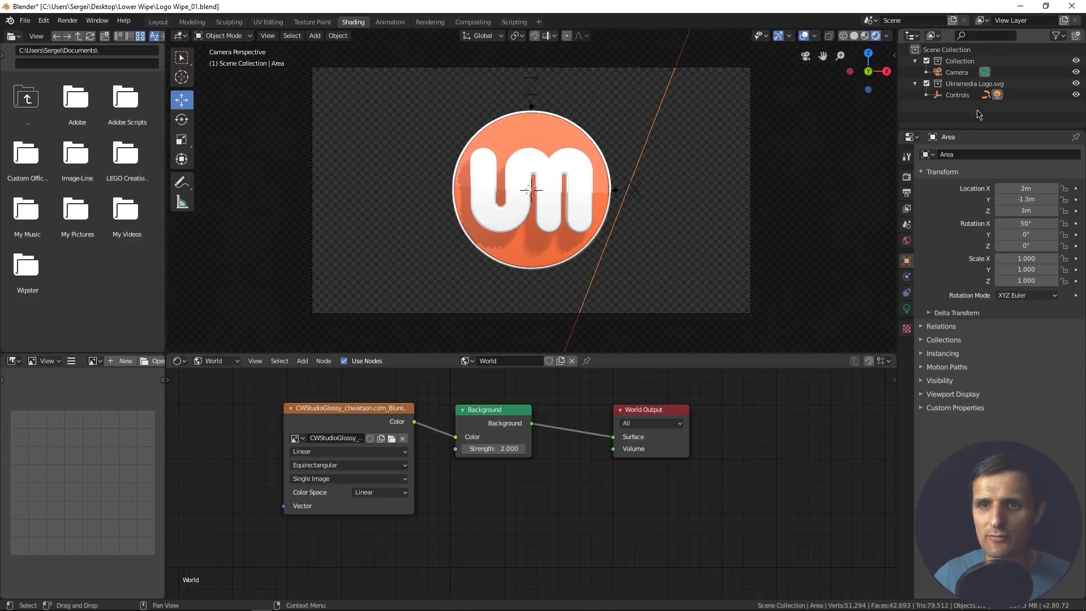
{"action": "left_click", "coordinate": [927, 95]}
{"action": "left_click", "coordinate": [926, 95]}
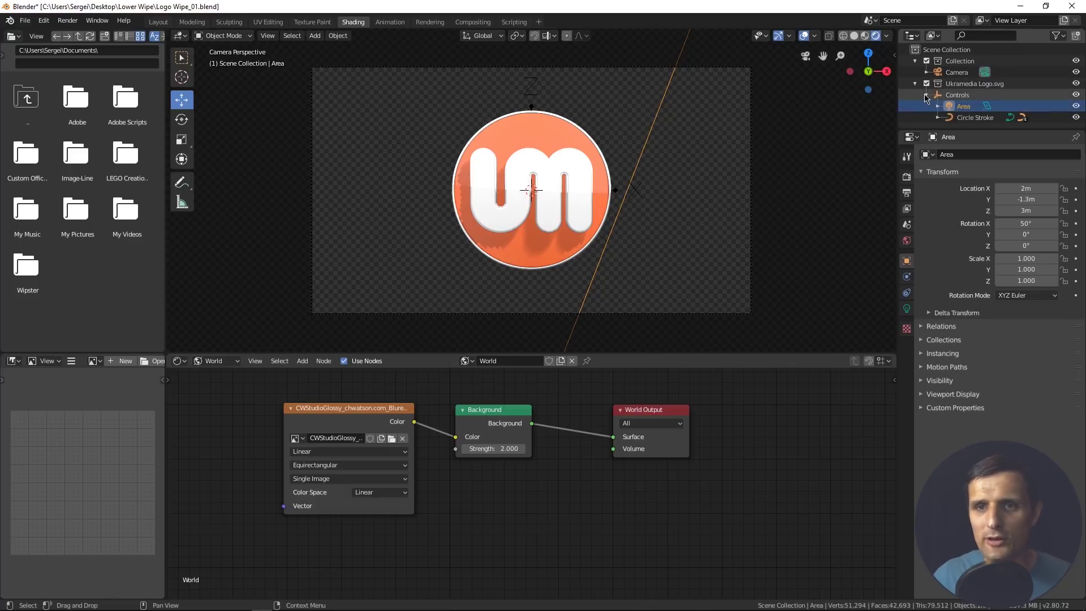
{"action": "left_click", "coordinate": [955, 95]}
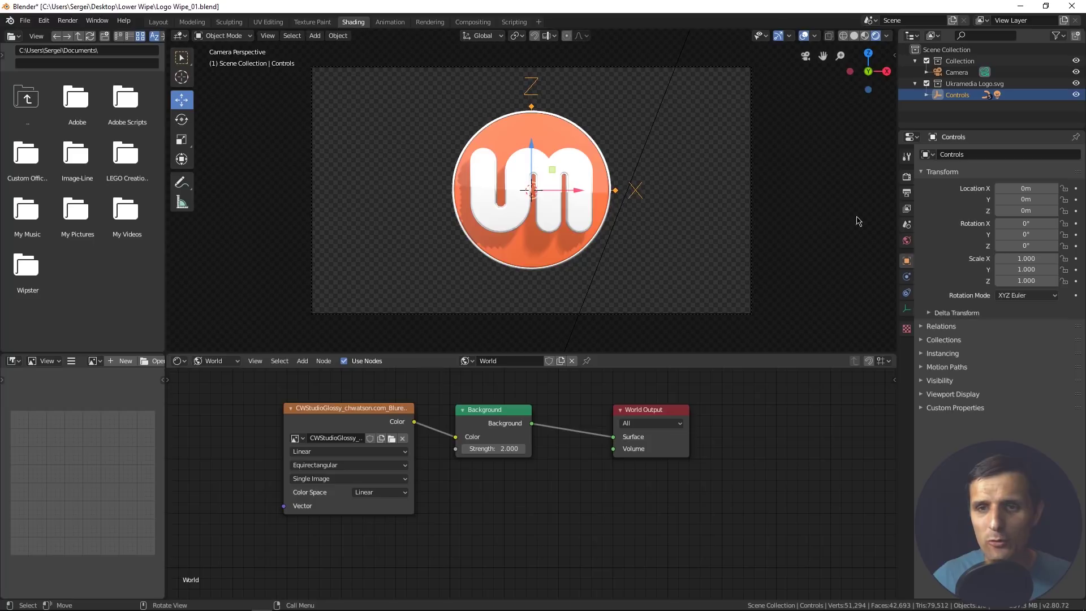
Step: Enable Ambient Occlusion in the Eevee render settings and inspect the logo up close
{"action": "left_click", "coordinate": [907, 180]}
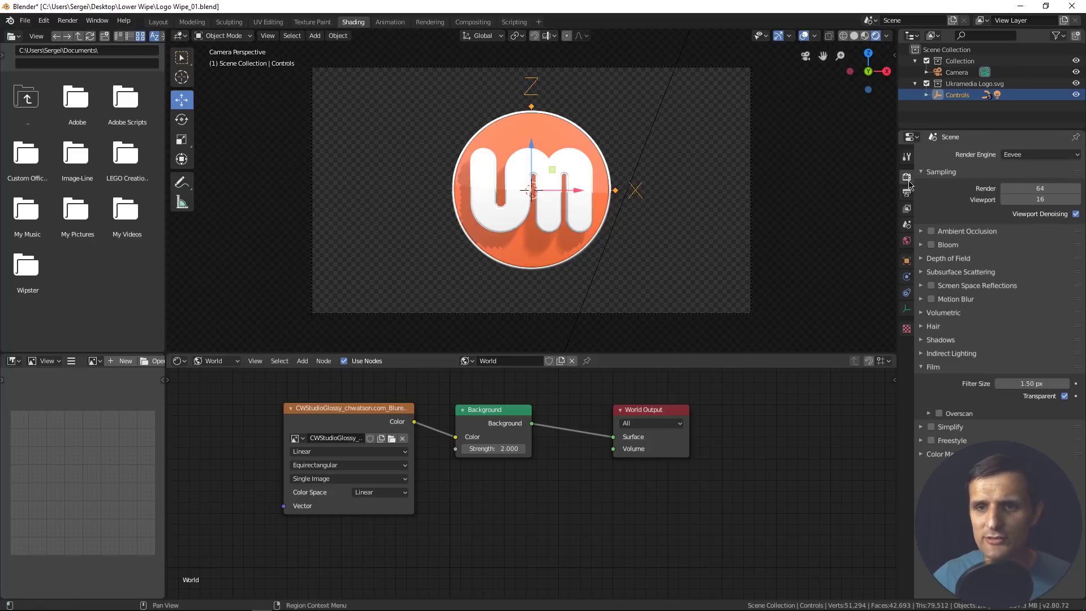
{"action": "left_click", "coordinate": [931, 231]}
{"action": "scroll", "coordinate": [593, 262], "scroll_direction": "up", "scroll_amount": 2}
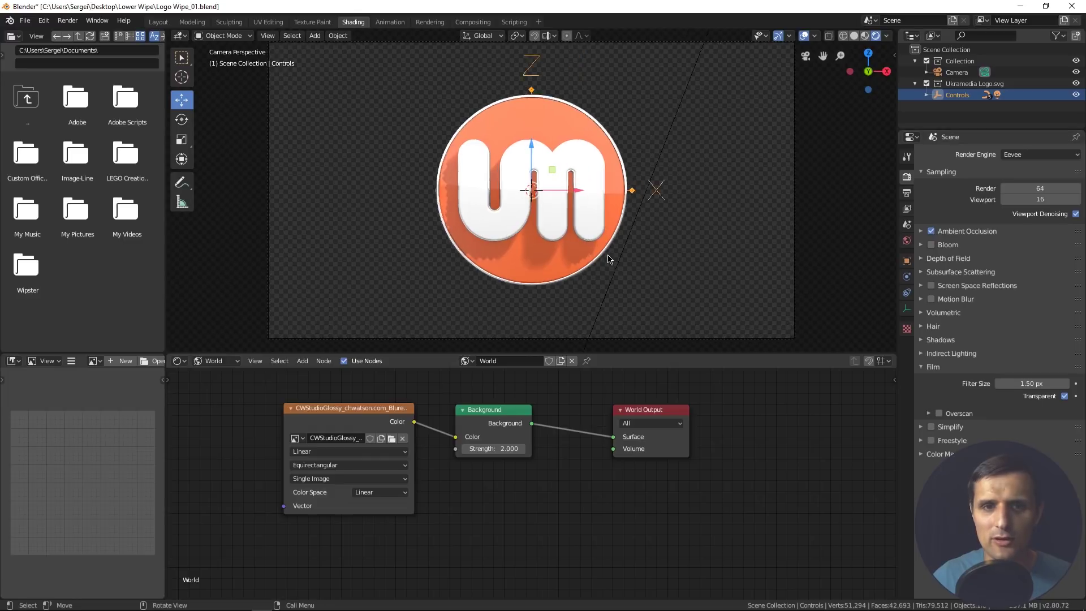
Step: Toggle Ambient Occlusion off and on to compare the logo's shading, leaving it enabled
{"action": "left_click", "coordinate": [931, 232]}
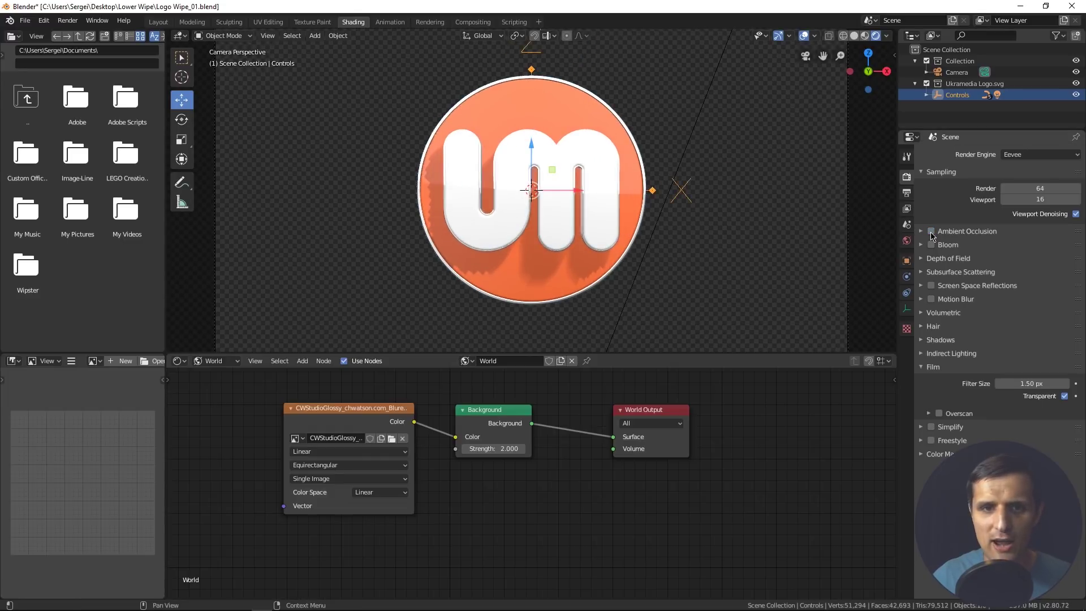
{"action": "left_click", "coordinate": [932, 233]}
{"action": "left_click", "coordinate": [931, 232]}
{"action": "left_click", "coordinate": [932, 232]}
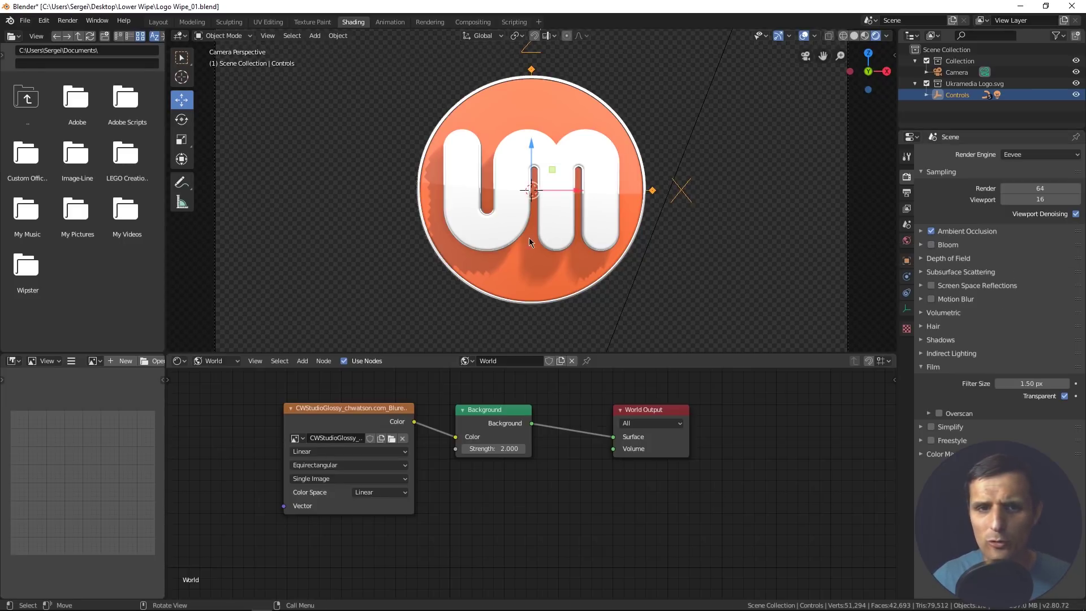
Step: Enable Screen Space Reflections in the Eevee render settings and inspect the logo's extruded sides from an angle
{"action": "mouse_move", "coordinate": [529, 237]}
{"action": "middle_mouse_down"}
{"action": "mouse_move", "coordinate": [547, 250]}
{"action": "mouse_move", "coordinate": [535, 249]}
{"action": "middle_mouse_up"}
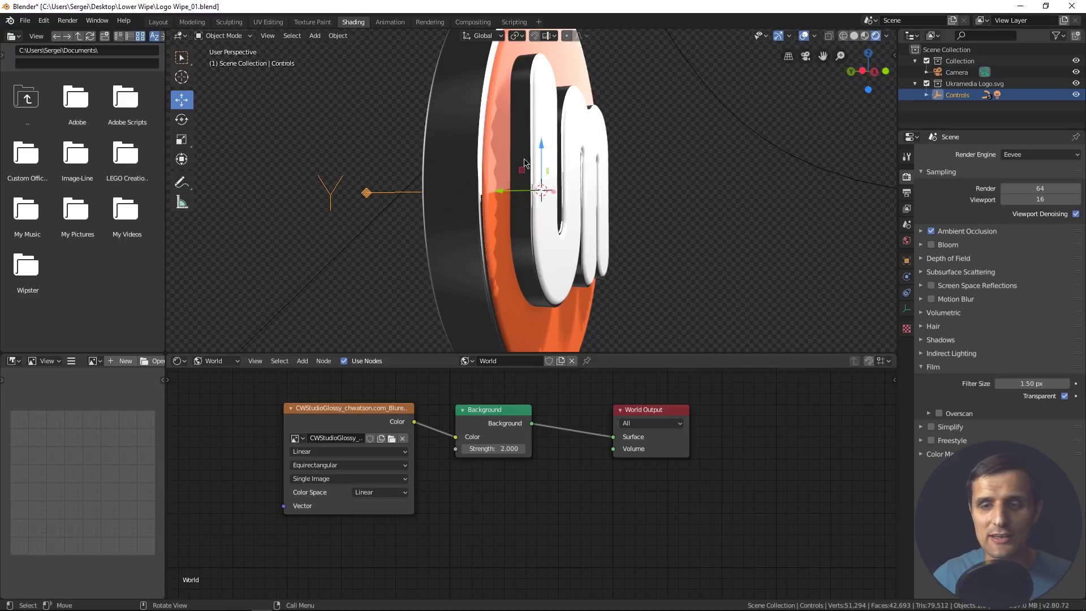
{"action": "left_click", "coordinate": [932, 286]}
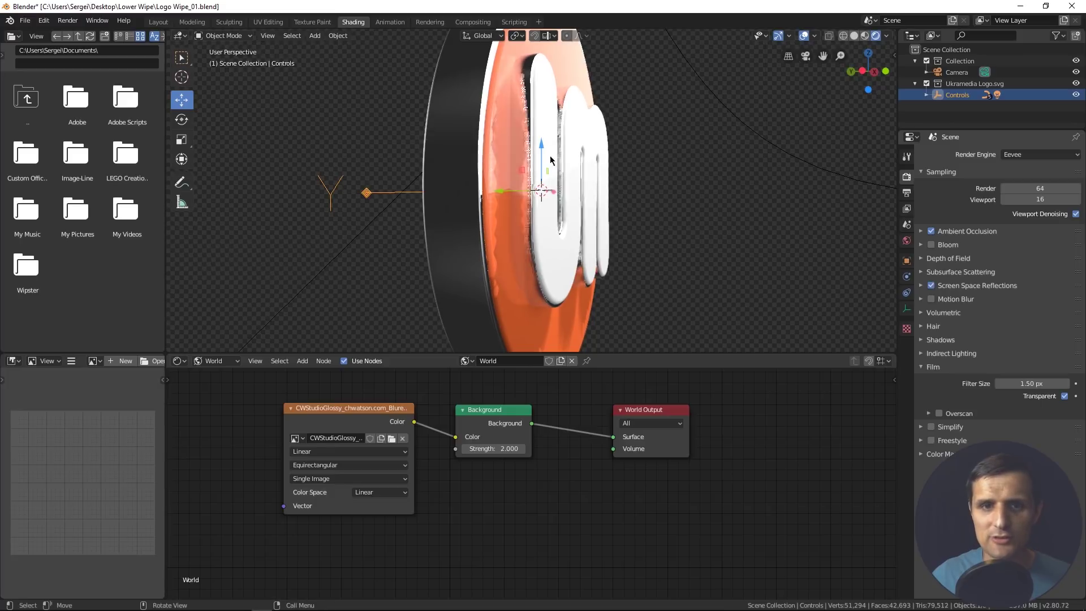
{"action": "middle_click_drag", "start_coordinate": [549, 155], "coordinate": [582, 265]}
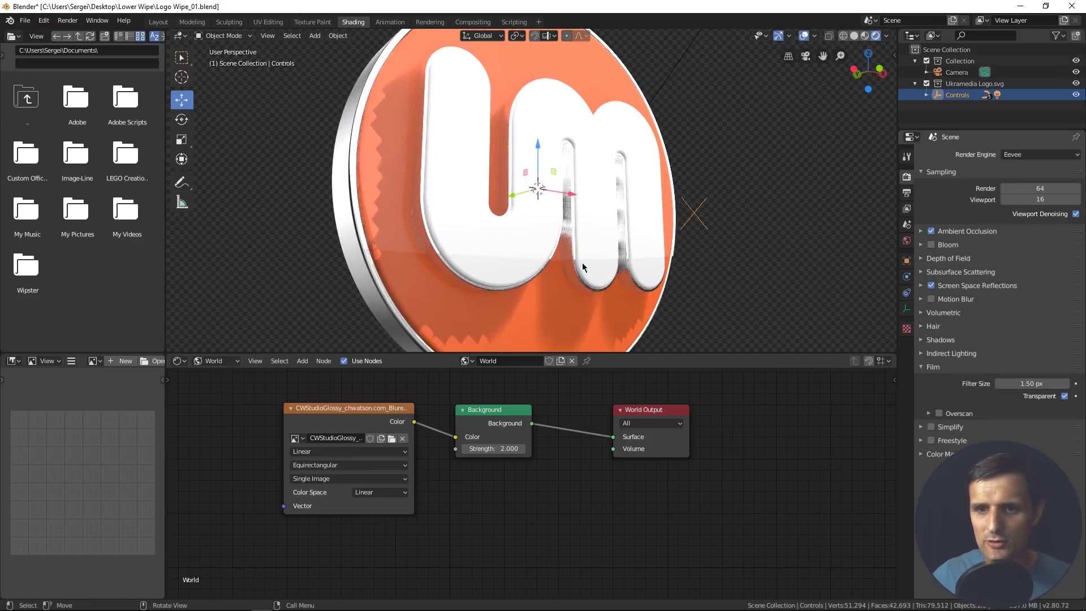
Step: Enable Soft Shadows in the Eevee Shadows settings, inspect the logo from several angles, and collapse the Shadows section
{"action": "left_click", "coordinate": [934, 340]}
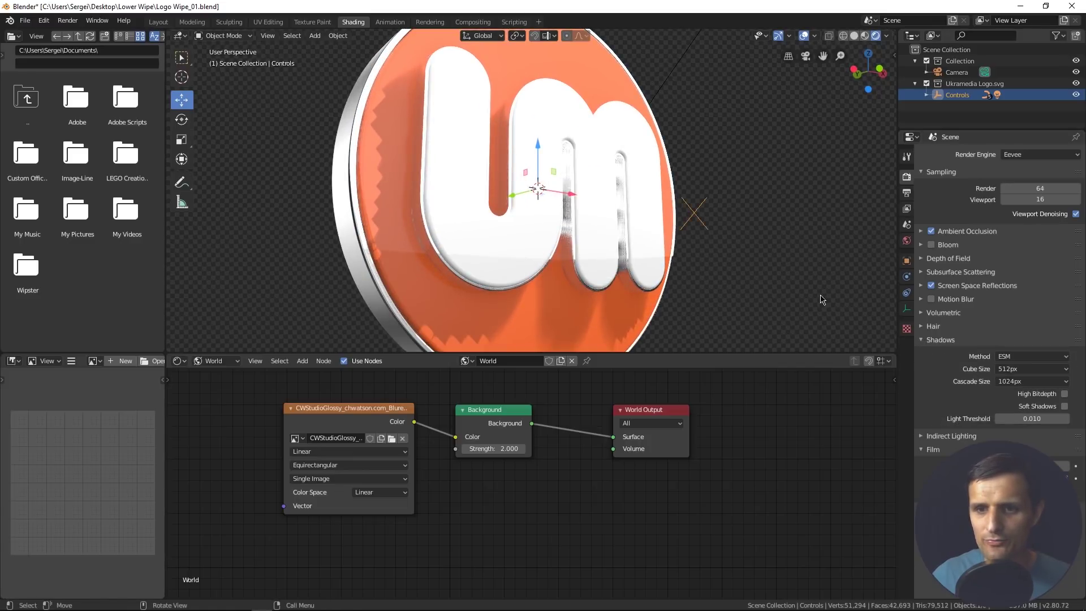
{"action": "left_click", "coordinate": [1064, 407]}
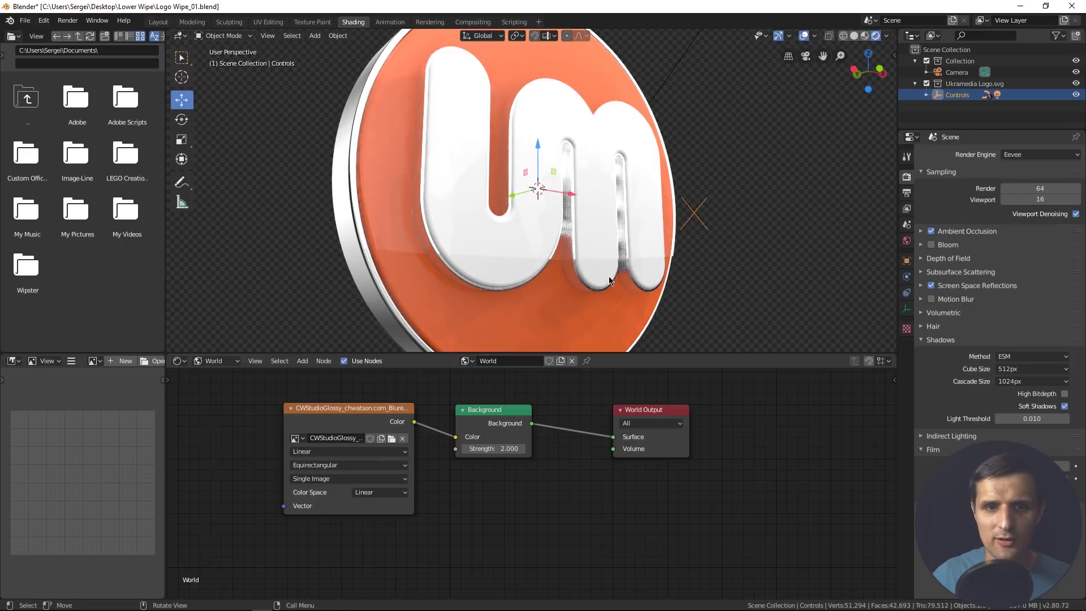
{"action": "scroll", "coordinate": [556, 298], "scroll_direction": "down", "scroll_amount": 3}
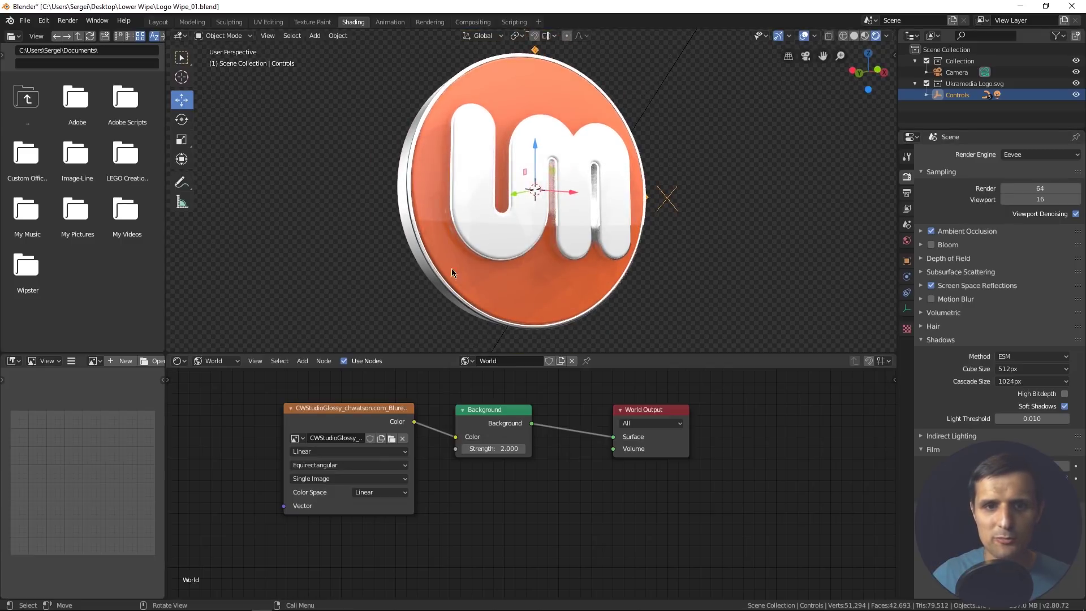
{"action": "middle_click_drag", "start_coordinate": [545, 236], "coordinate": [542, 262]}
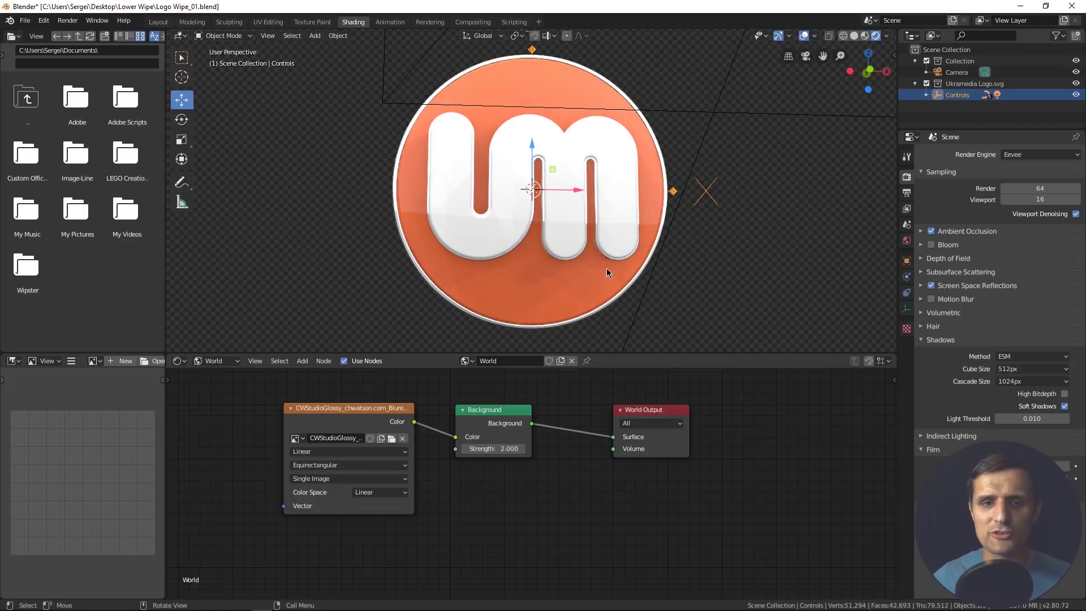
{"action": "middle_click_drag", "start_coordinate": [610, 269], "coordinate": [639, 280]}
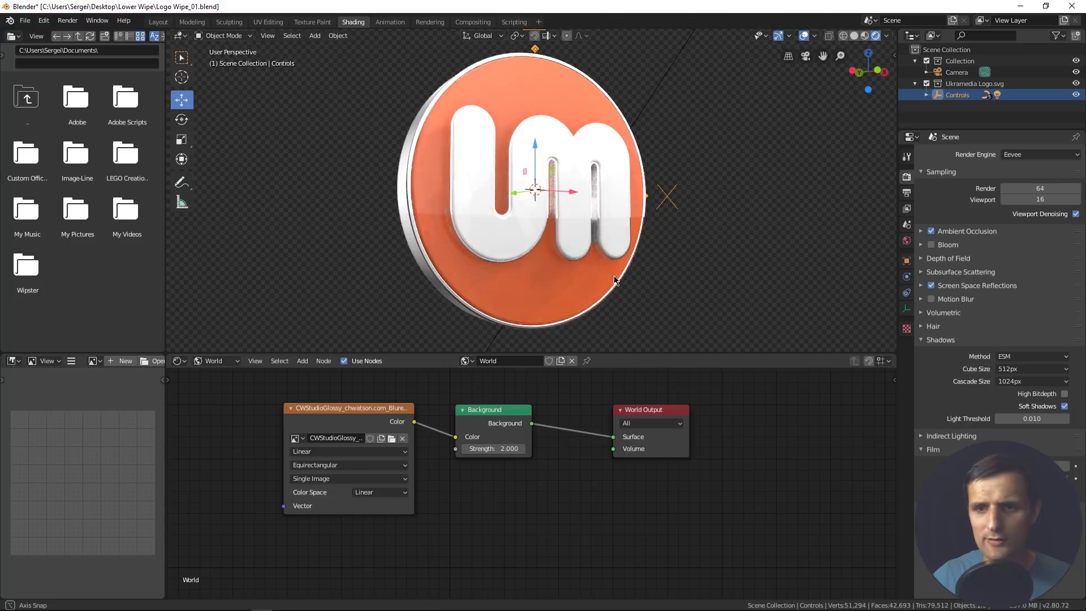
{"action": "left_click", "coordinate": [928, 340]}
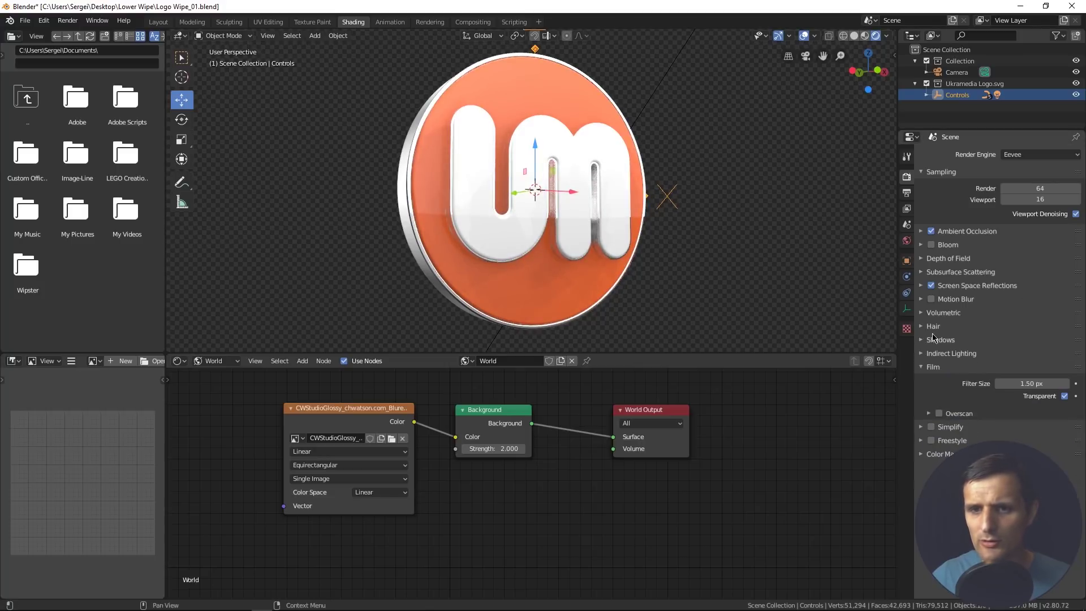
Step: Select the area light, enable Contact Shadows in its Shadow settings, and return to the camera view
{"action": "scroll", "coordinate": [642, 147], "scroll_direction": "down", "scroll_amount": 3}
{"action": "middle_click_drag", "start_coordinate": [642, 148], "coordinate": [594, 205]}
{"action": "left_click", "coordinate": [672, 57]}
{"action": "scroll", "coordinate": [552, 197], "scroll_direction": "up", "scroll_amount": 3}
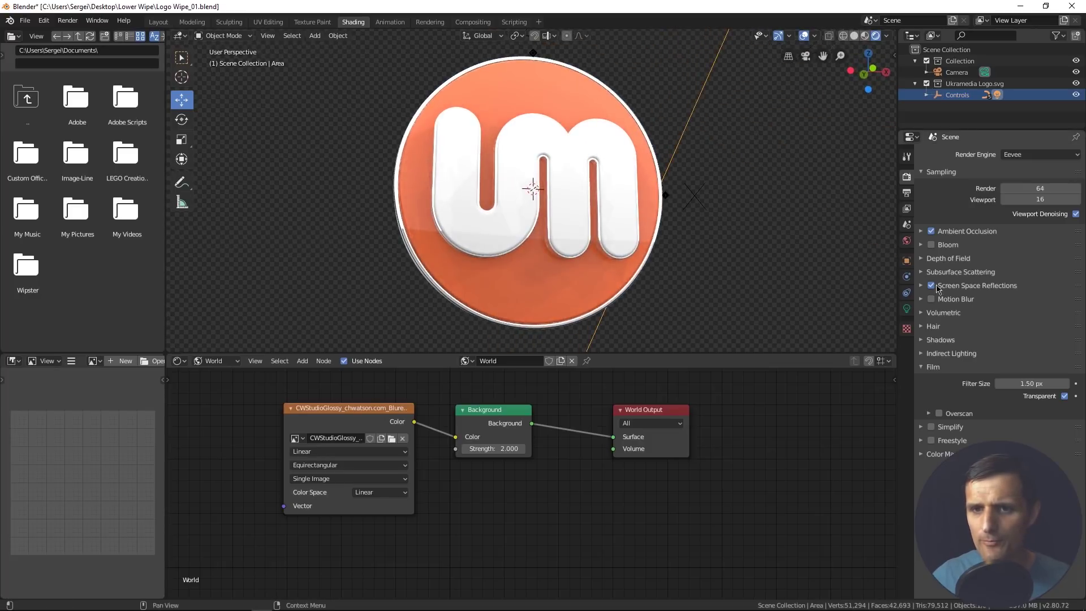
{"action": "left_click", "coordinate": [907, 309]}
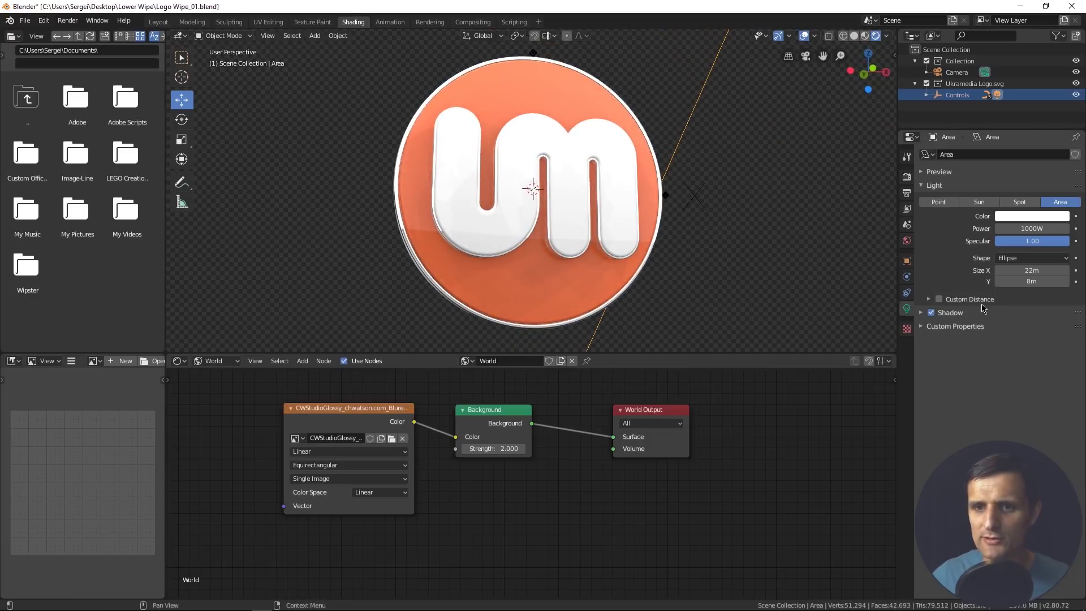
{"action": "left_click", "coordinate": [921, 315]}
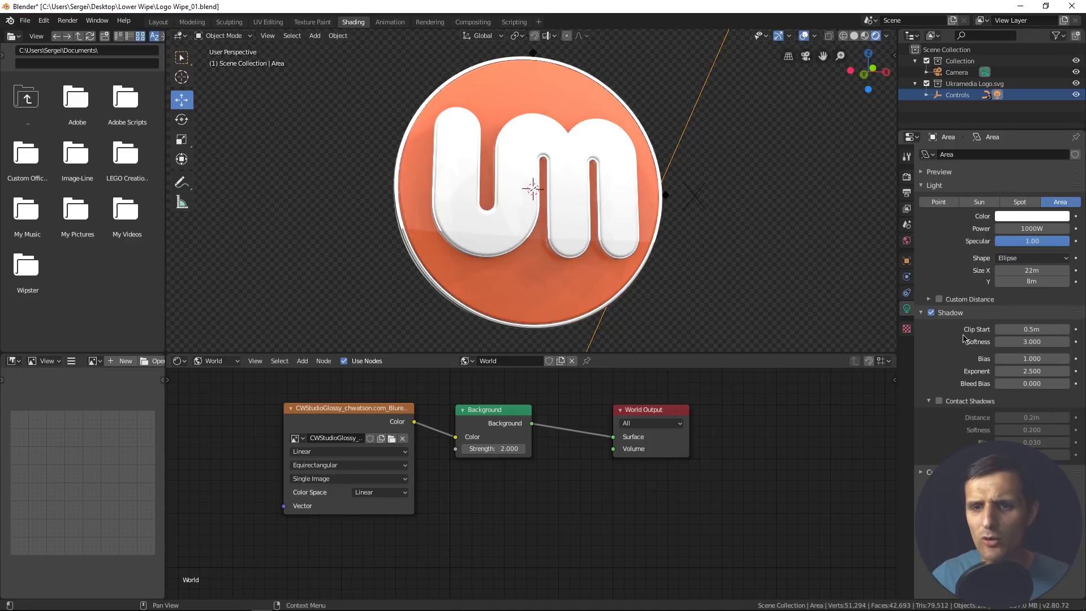
{"action": "left_click", "coordinate": [939, 401]}
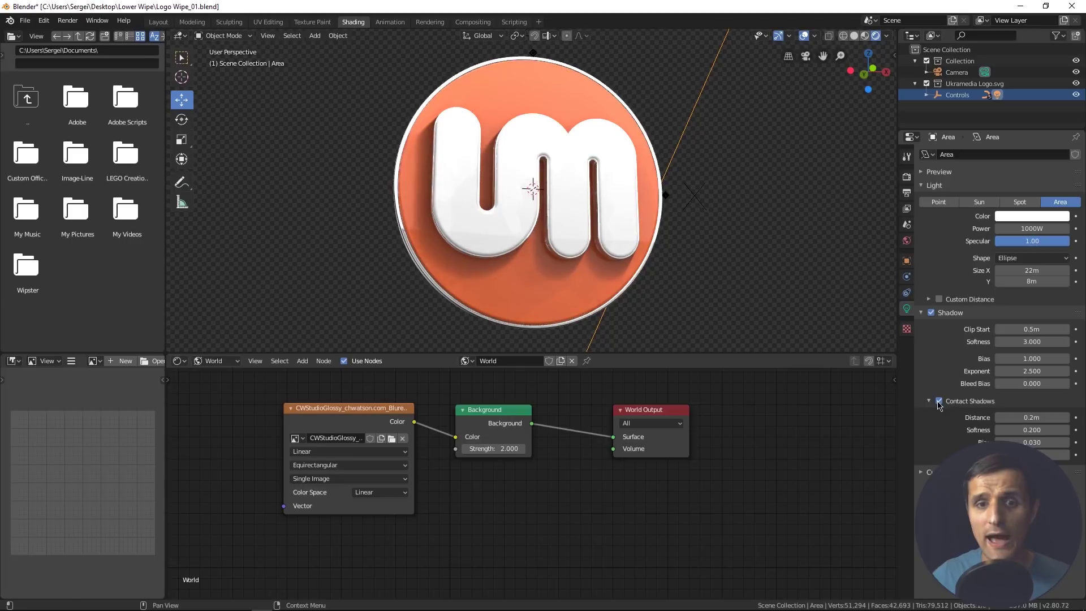
{"action": "middle_click_drag", "start_coordinate": [673, 248], "coordinate": [653, 255]}
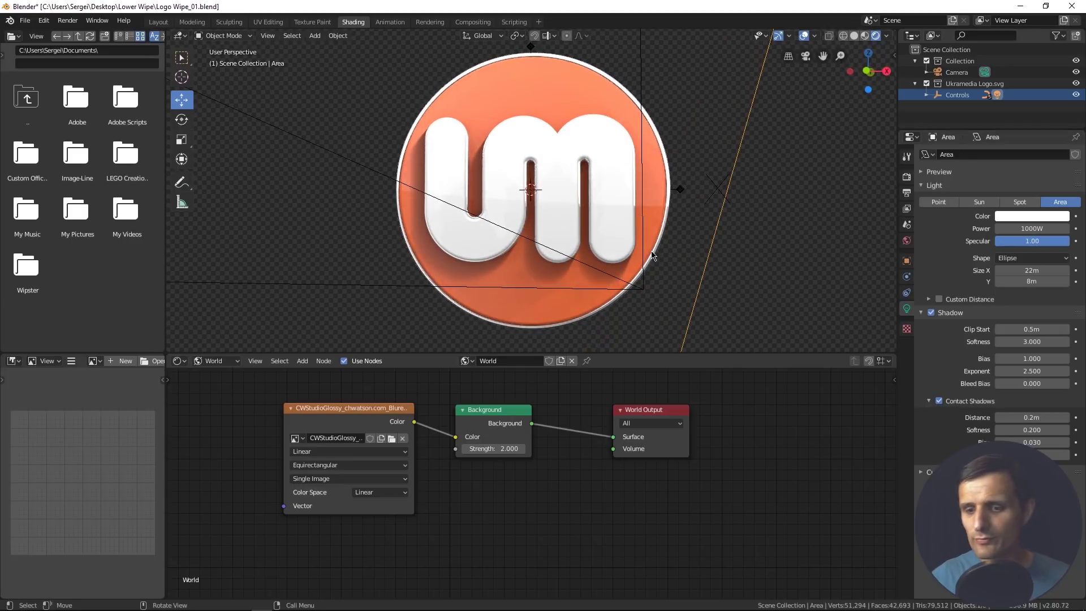
{"action": "key", "text": "KP_0"}
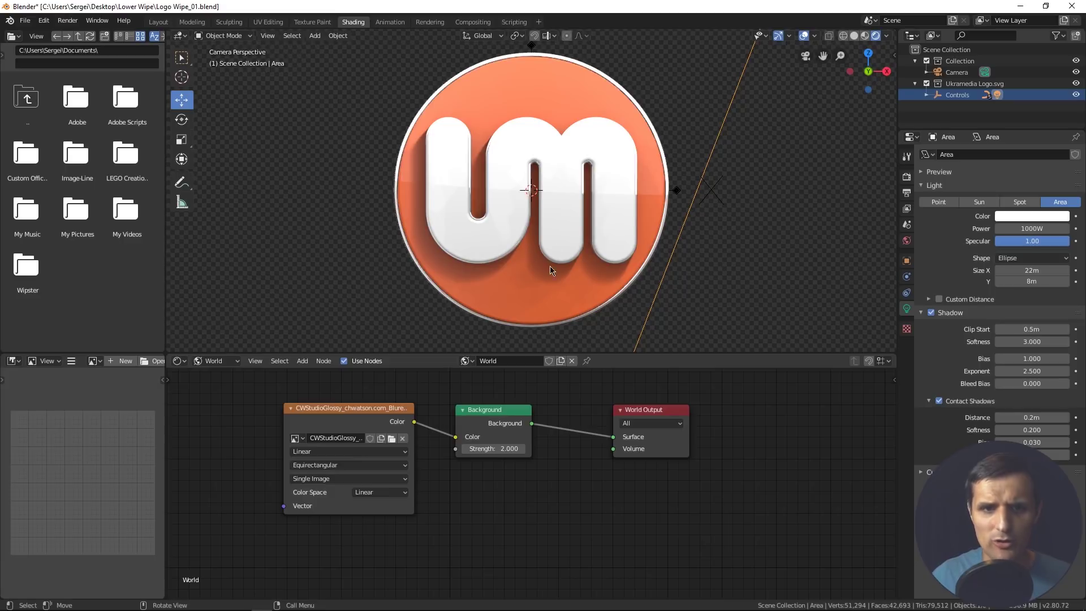
Step: Select the UM letters, switch the shader editor to Object, and set the White material's Base Color to DBDBDB
{"action": "left_click", "coordinate": [566, 234]}
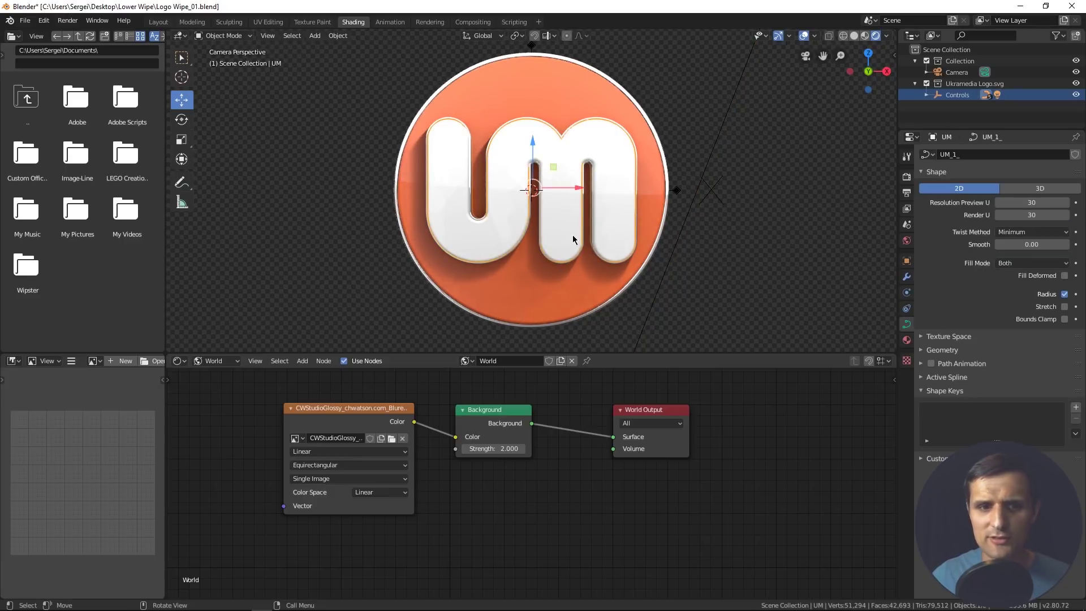
{"action": "left_click", "coordinate": [215, 361]}
{"action": "left_click", "coordinate": [226, 371]}
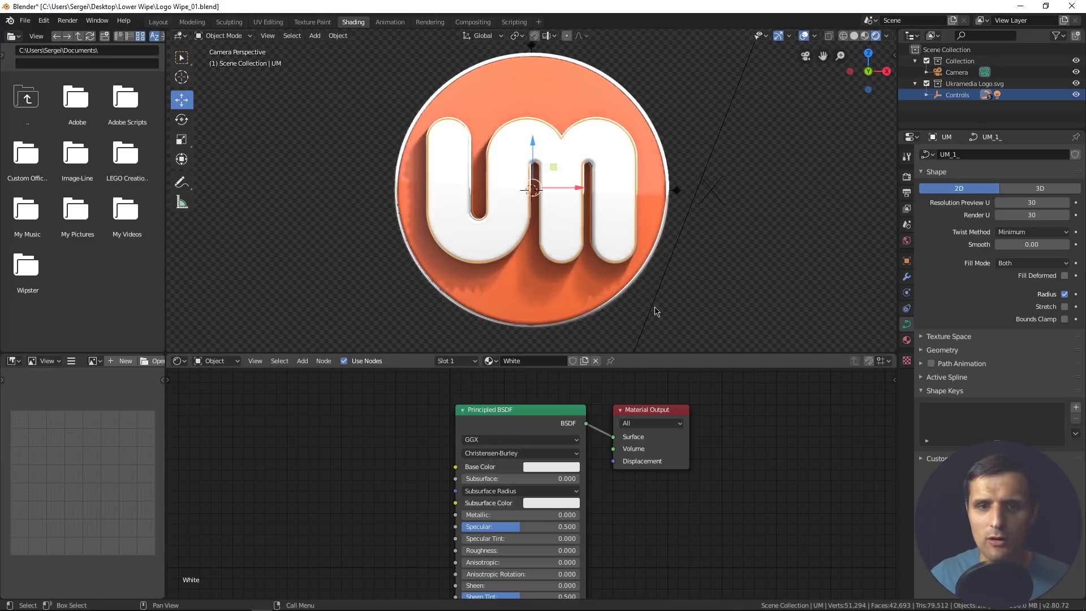
{"action": "left_click", "coordinate": [574, 466]}
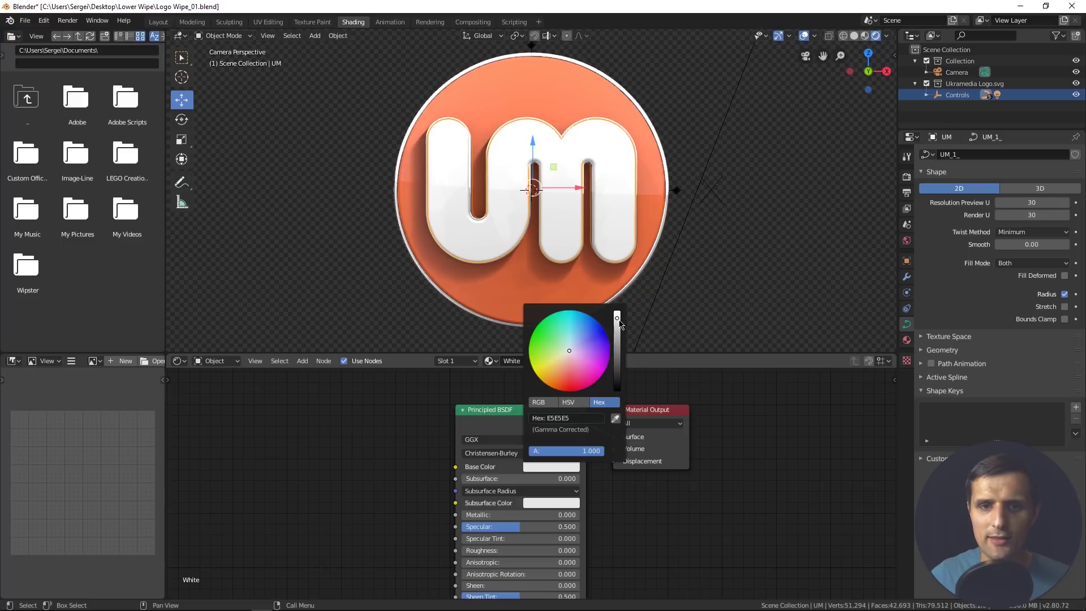
{"action": "mouse_move", "coordinate": [618, 318]}
{"action": "left_mouse_down"}
{"action": "mouse_move", "coordinate": [617, 346]}
{"action": "mouse_move", "coordinate": [617, 311]}
{"action": "left_mouse_up"}
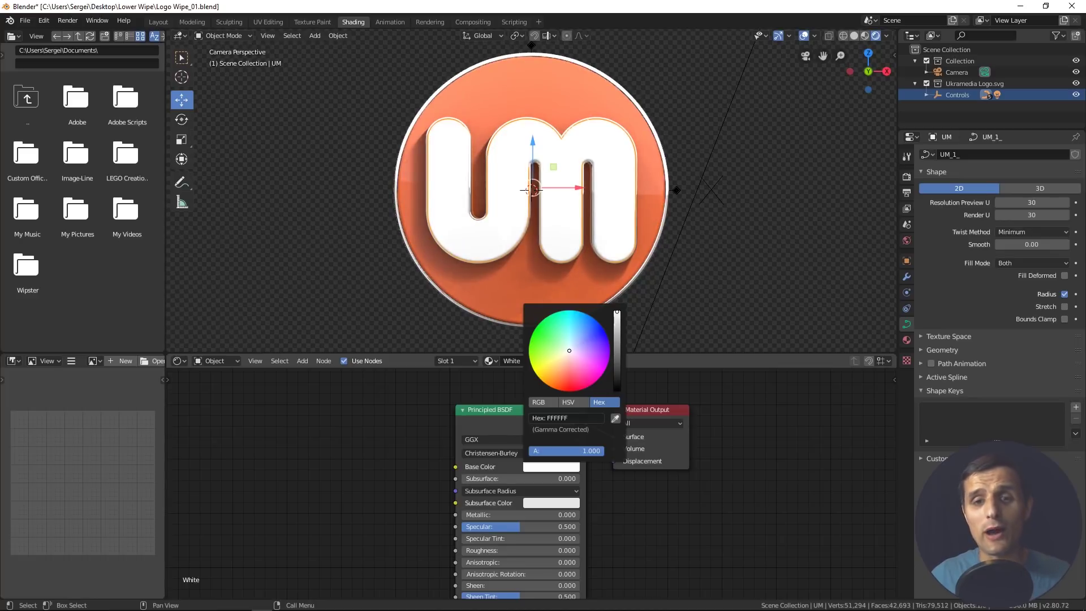
{"action": "left_click_drag", "start_coordinate": [617, 312], "coordinate": [617, 330]}
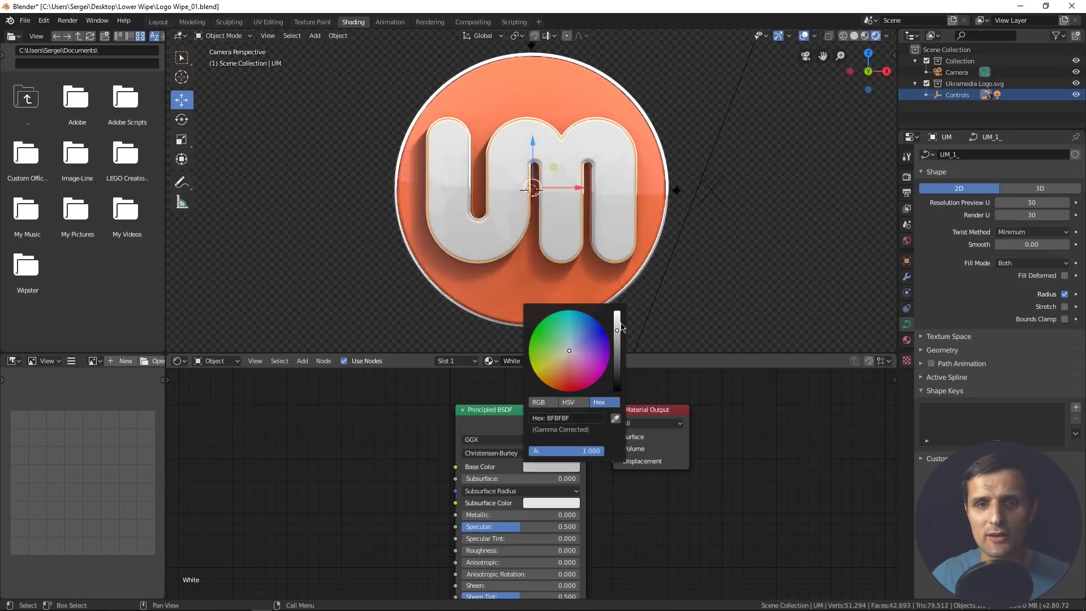
{"action": "left_click", "coordinate": [573, 468]}
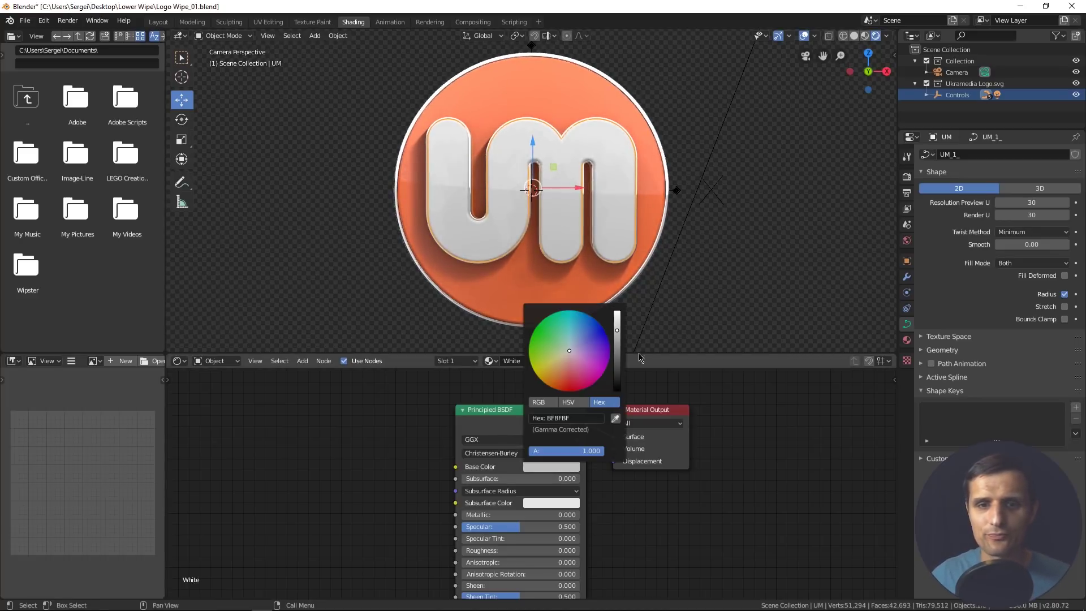
{"action": "left_click_drag", "start_coordinate": [621, 331], "coordinate": [621, 320]}
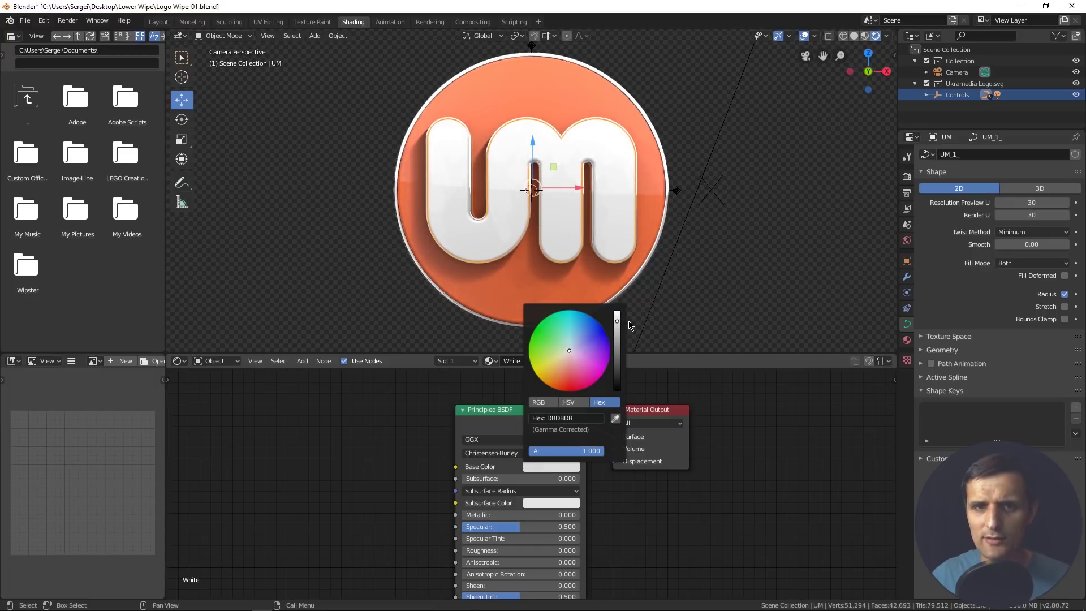
Step: Select the Circle Stroke and darken the Chrome material's Base Color to a mid-light grey
{"action": "left_click", "coordinate": [652, 122]}
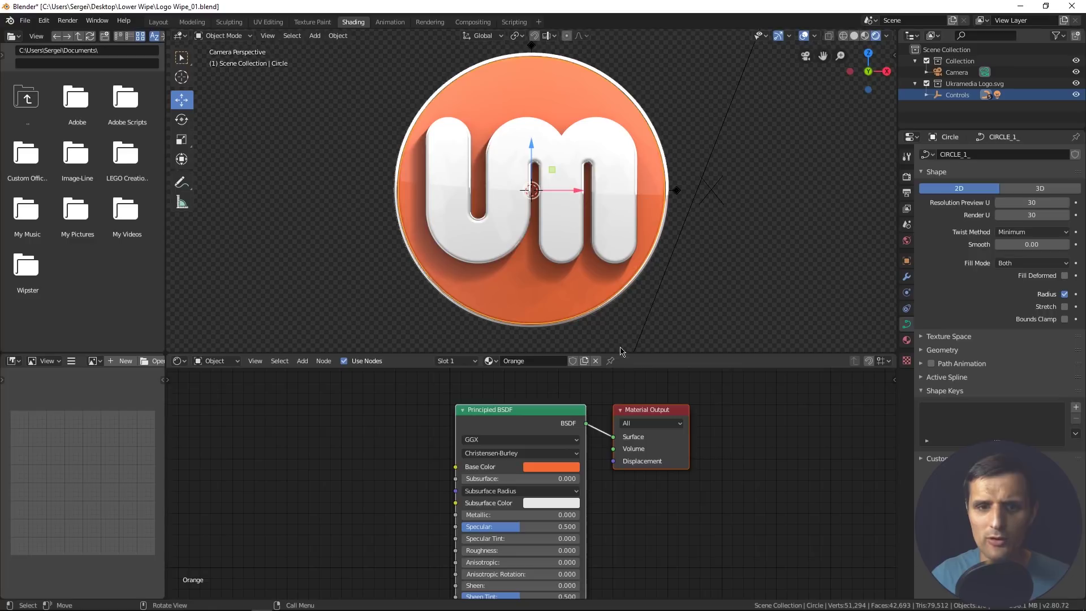
{"action": "left_click", "coordinate": [660, 254]}
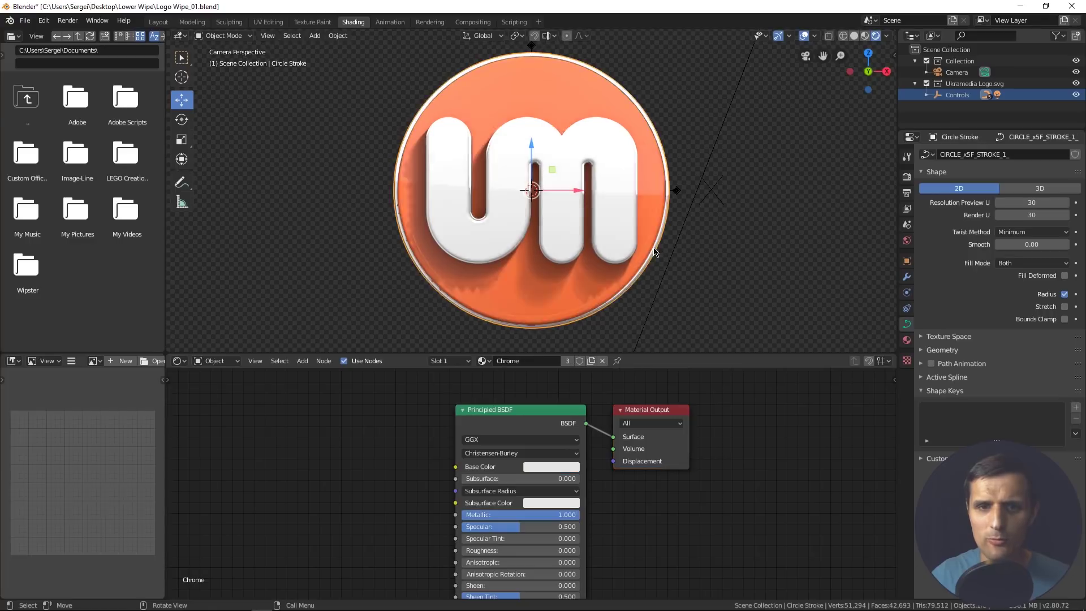
{"action": "left_click", "coordinate": [552, 467]}
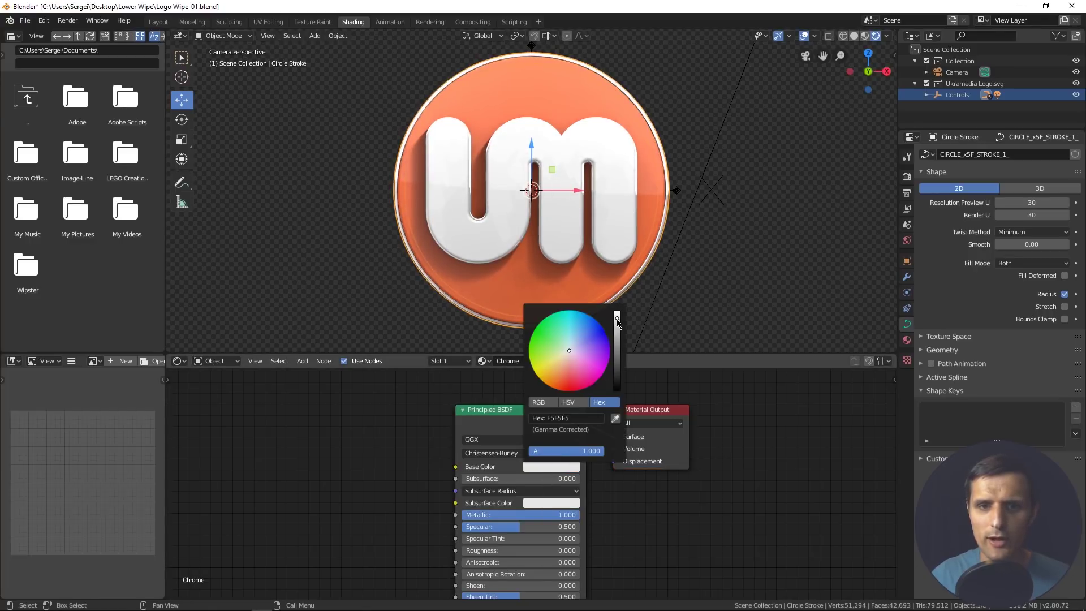
{"action": "mouse_move", "coordinate": [617, 323]}
{"action": "left_mouse_down"}
{"action": "mouse_move", "coordinate": [617, 373]}
{"action": "mouse_move", "coordinate": [617, 333]}
{"action": "left_mouse_up"}
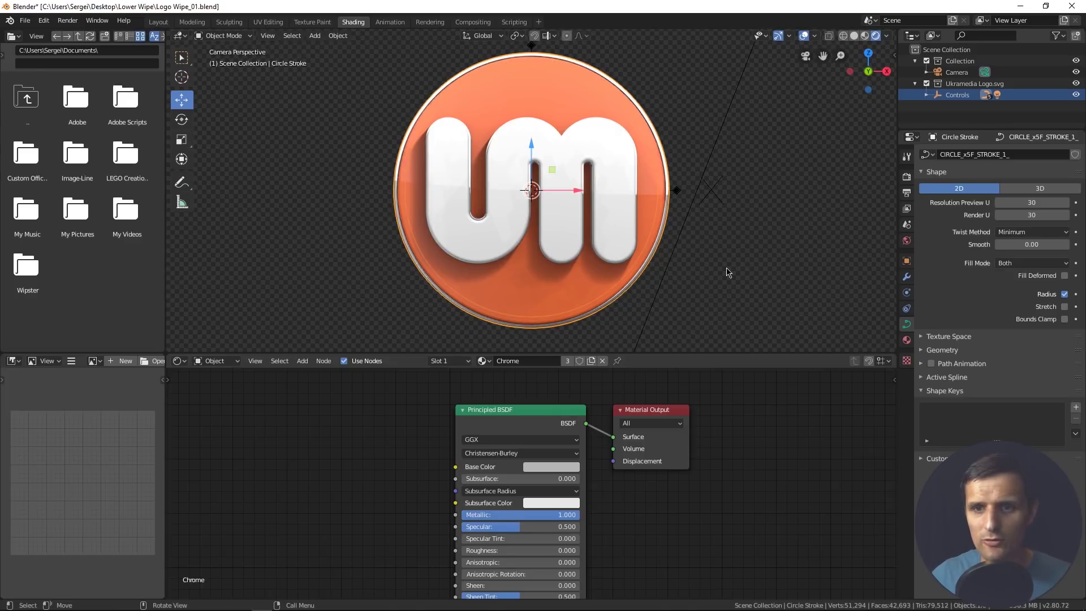
Step: Enable Bloom in the Eevee render settings and inspect the glow around the logo from different angles
{"action": "middle_click_drag", "start_coordinate": [679, 259], "coordinate": [642, 251]}
{"action": "left_click", "coordinate": [906, 176]}
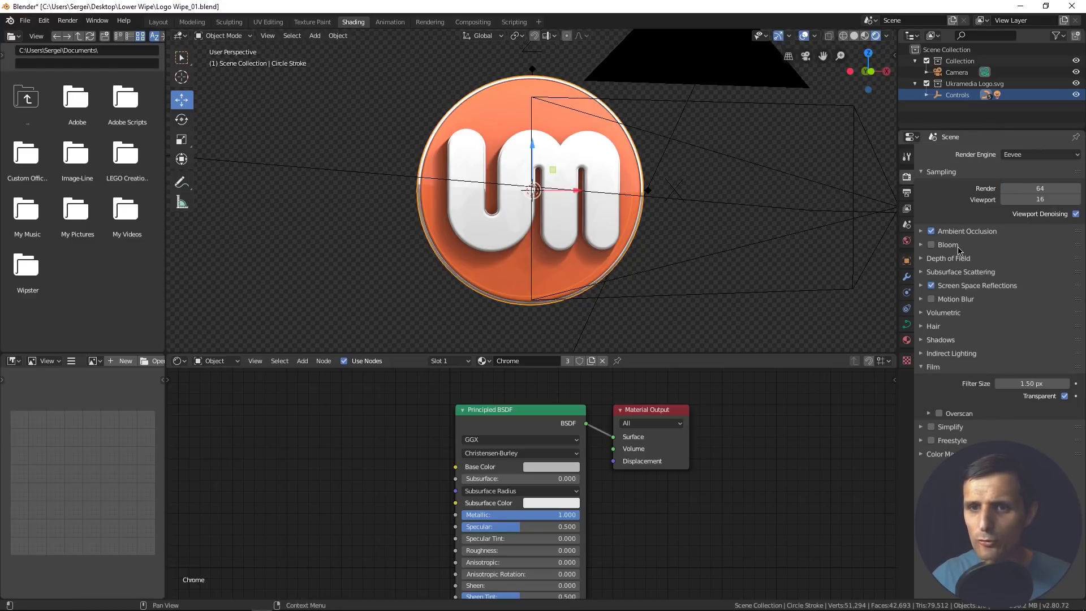
{"action": "scroll", "coordinate": [620, 236], "scroll_direction": "down", "scroll_amount": 2}
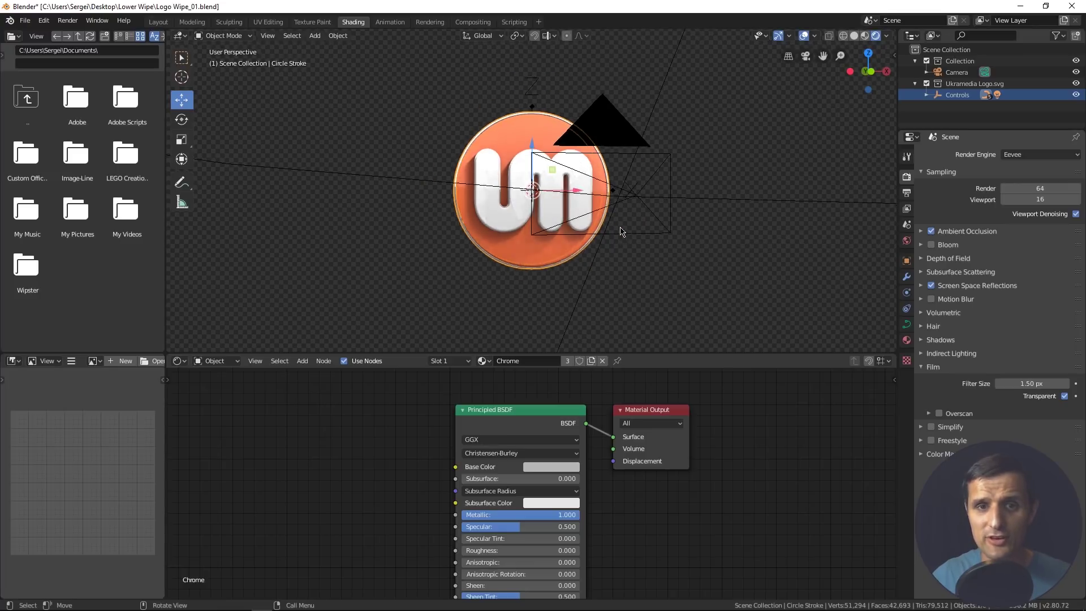
{"action": "scroll", "coordinate": [611, 218], "scroll_direction": "up", "scroll_amount": 2}
{"action": "left_click", "coordinate": [931, 245]}
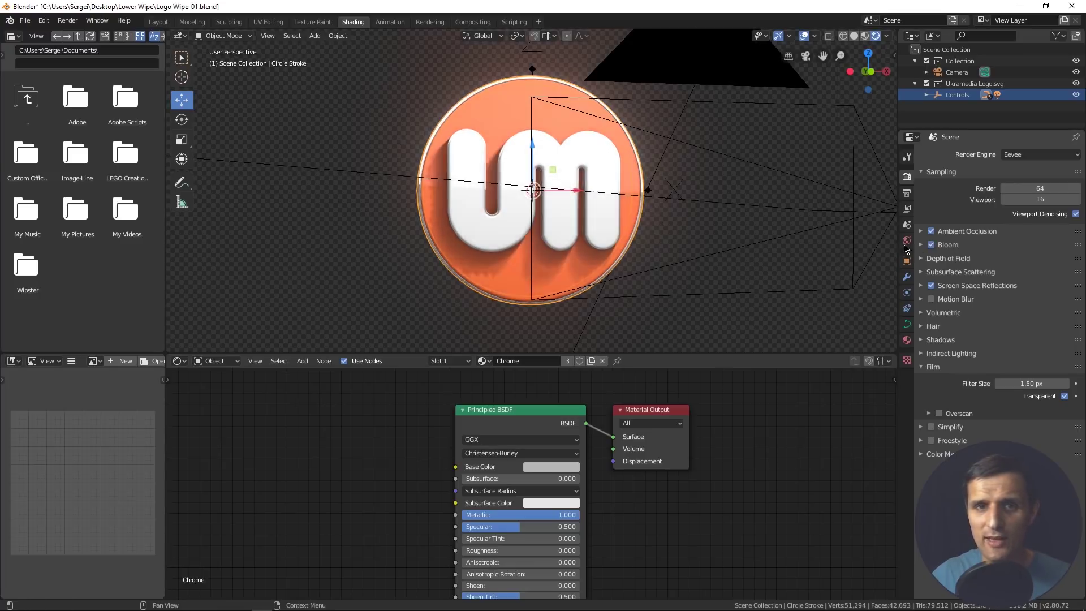
{"action": "middle_click_drag", "start_coordinate": [546, 123], "coordinate": [522, 106]}
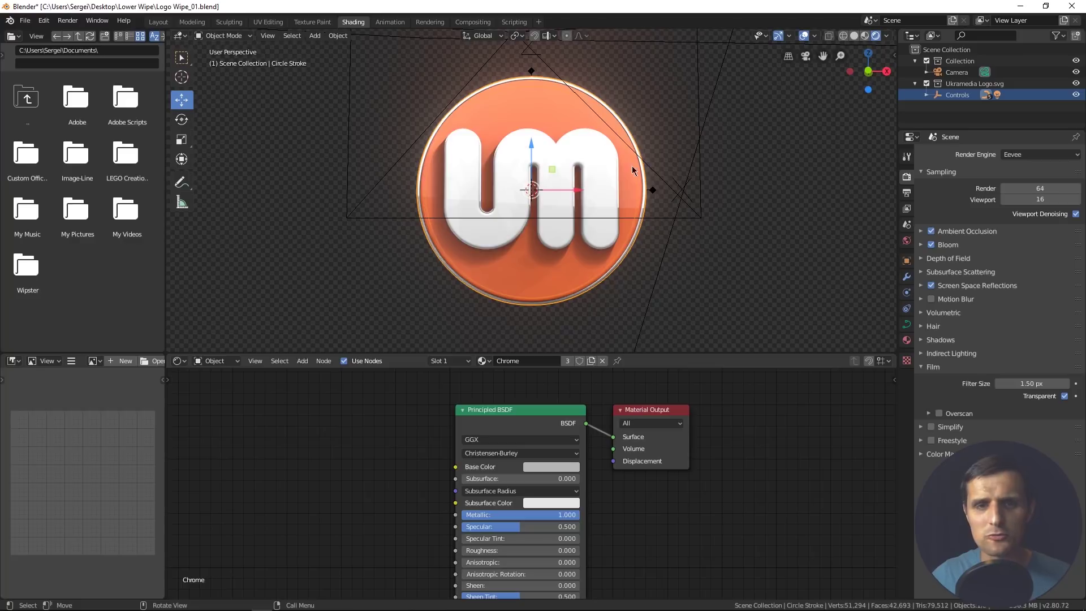
{"action": "middle_click_drag", "start_coordinate": [650, 219], "coordinate": [636, 233]}
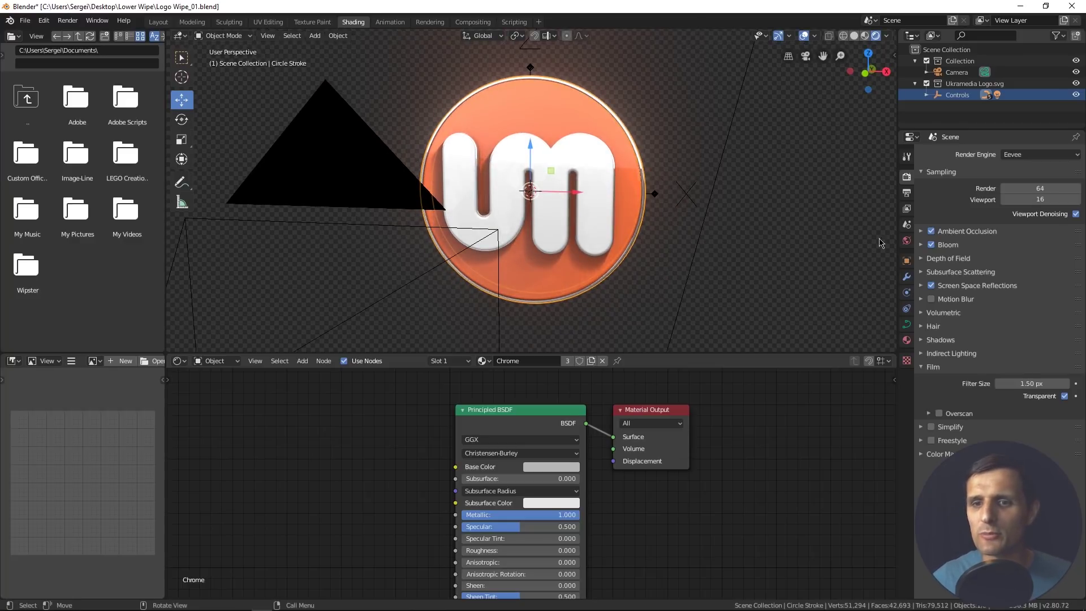
Step: Expand the Bloom settings and set the bloom colour to blue, 0042FF
{"action": "left_click", "coordinate": [948, 246]}
{"action": "left_click", "coordinate": [1009, 299]}
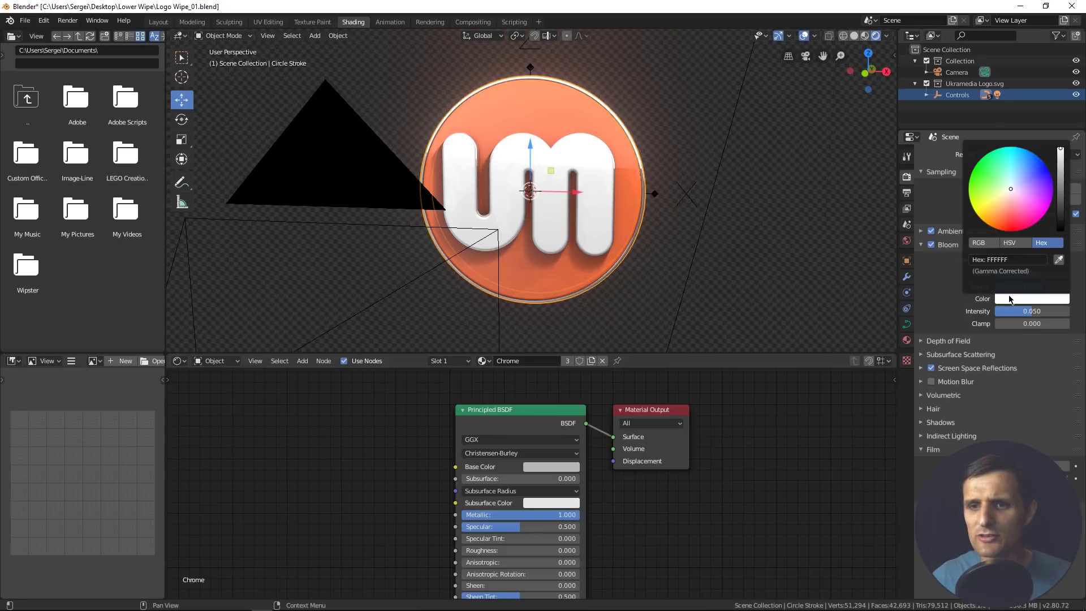
{"action": "left_click", "coordinate": [1040, 159]}
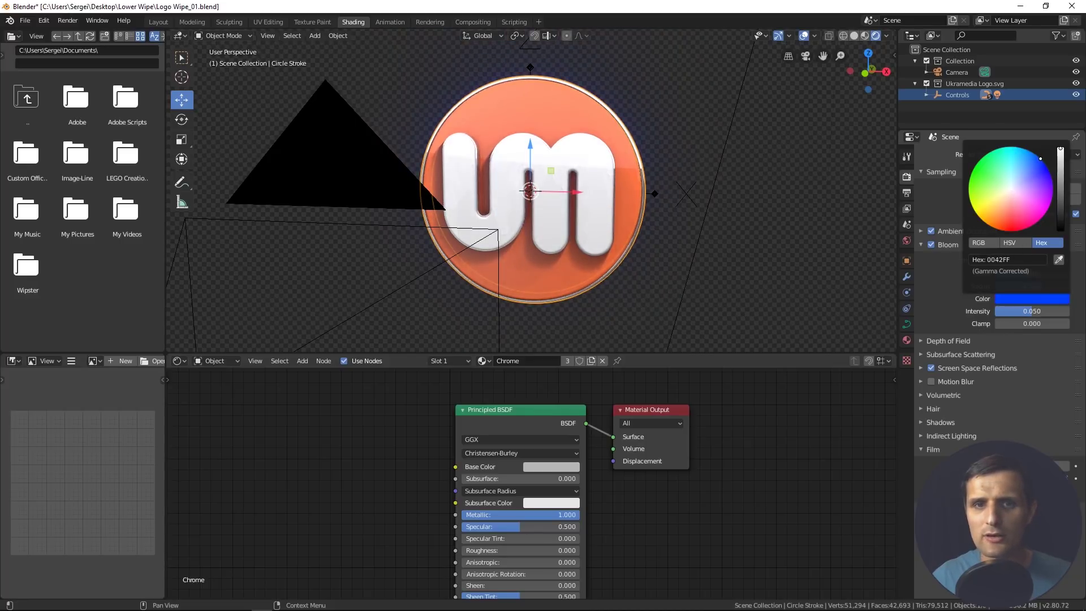
Step: Raise the bloom intensity to about 0.072
{"action": "scroll", "coordinate": [650, 172], "scroll_direction": "up", "scroll_amount": 3}
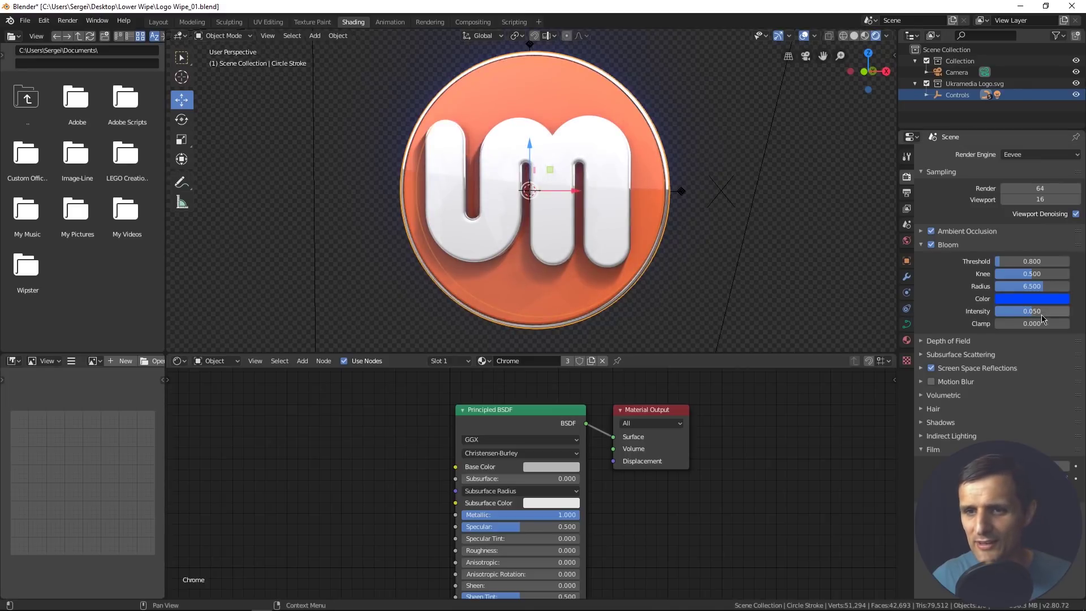
{"action": "left_click_drag", "start_coordinate": [1038, 313], "coordinate": [1052, 313]}
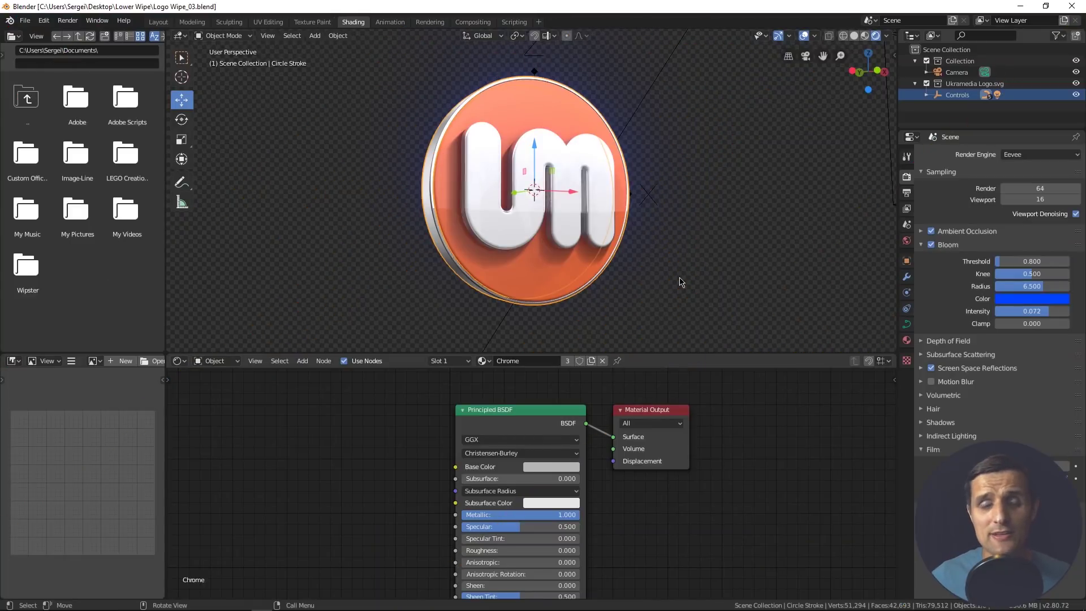
Step: Switch to the Animation workspace, select the camera, and set the camera view to Rendered shading
{"action": "left_click", "coordinate": [397, 23]}
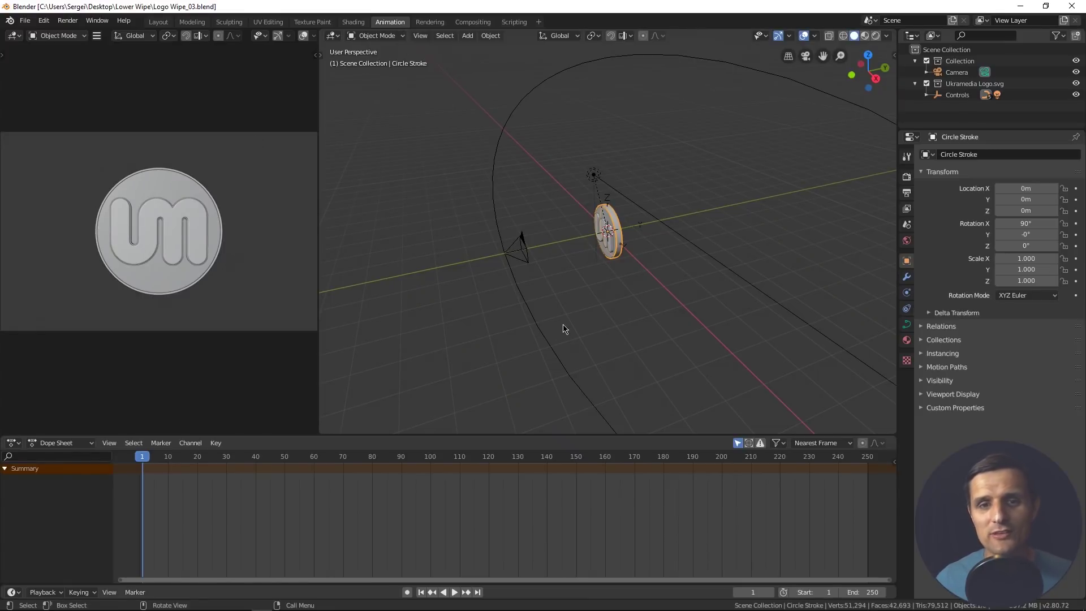
{"action": "scroll", "coordinate": [179, 253], "scroll_direction": "down", "scroll_amount": 1}
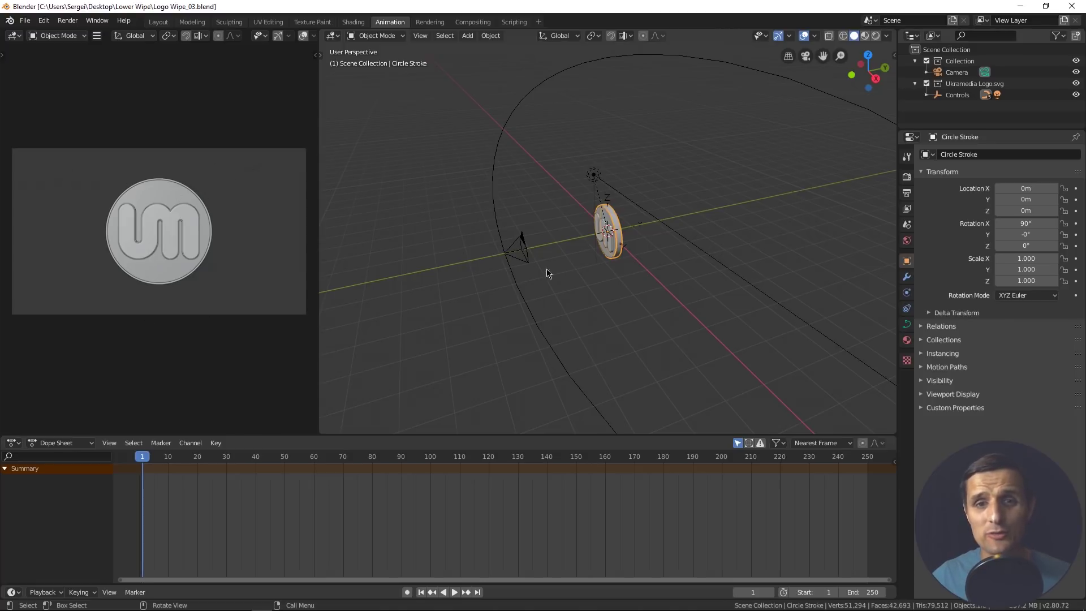
{"action": "left_click", "coordinate": [525, 251]}
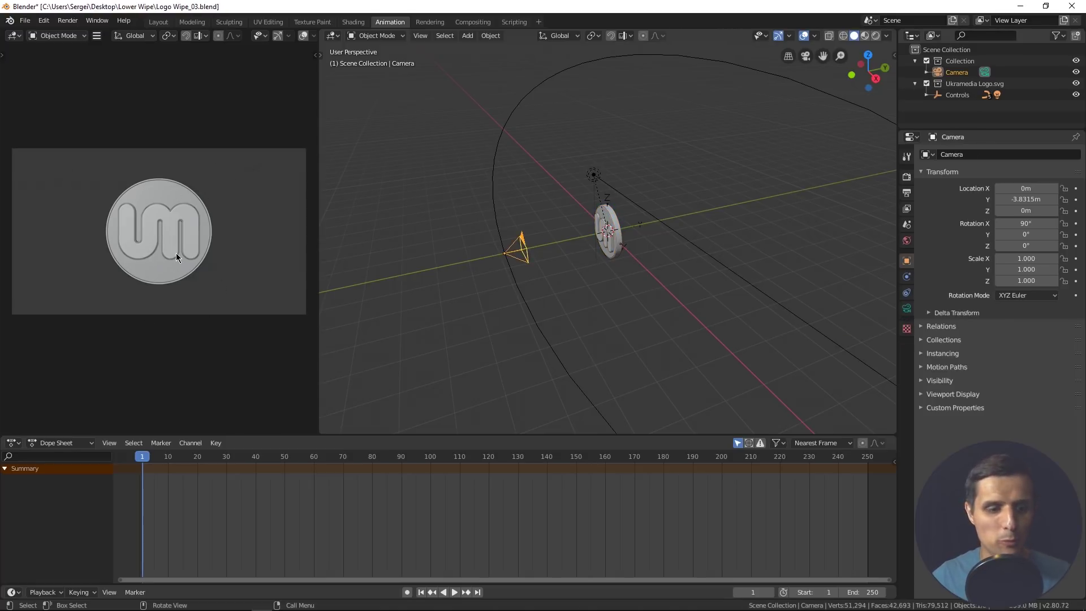
{"action": "key", "text": "z"}
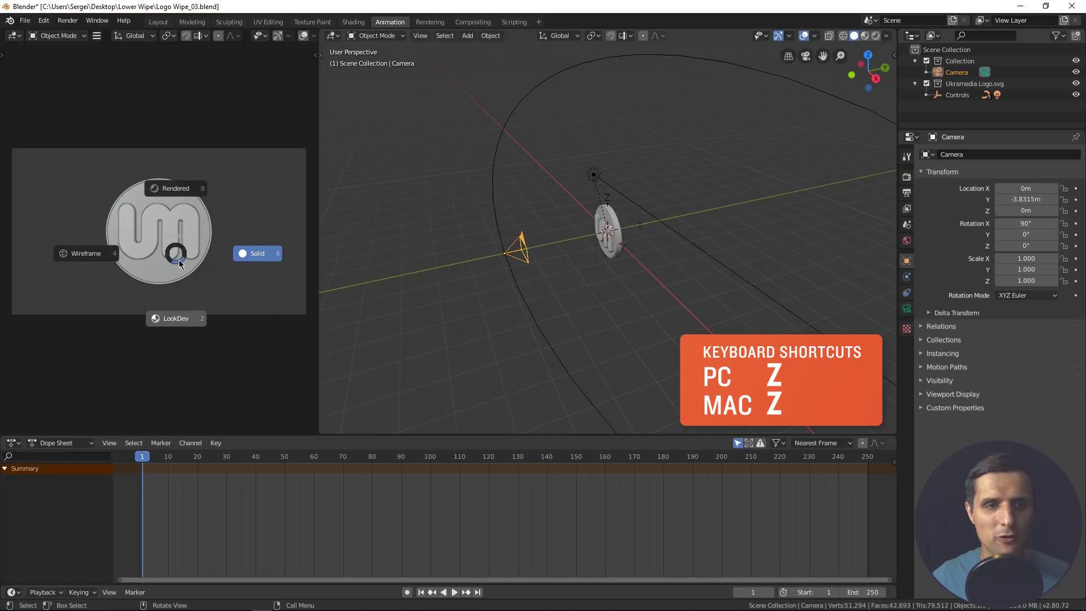
{"action": "left_click", "coordinate": [179, 189]}
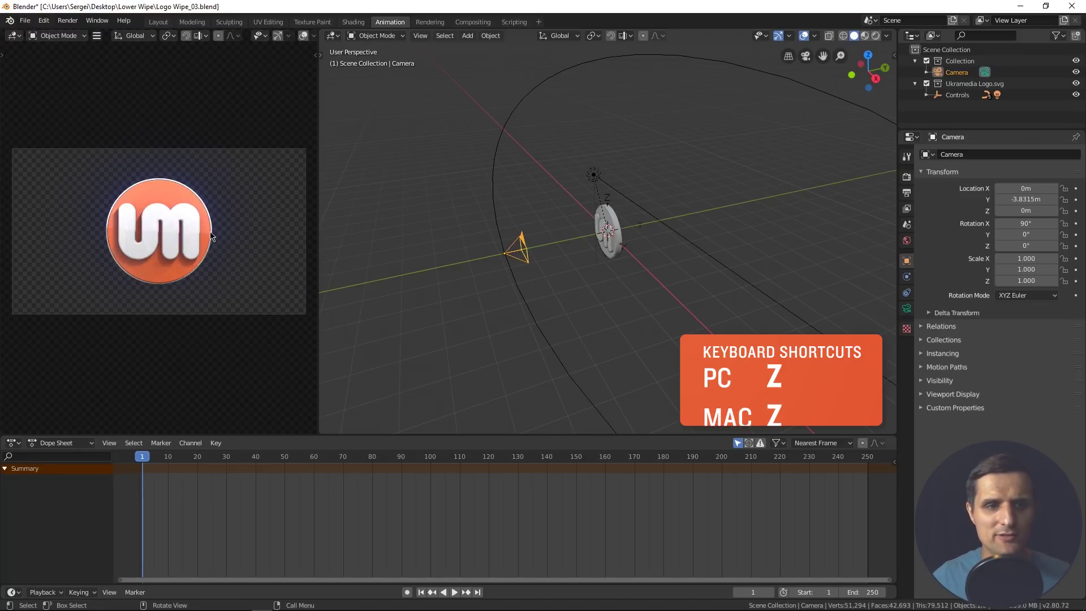
Step: Show the viewport tools and activate the Move tool, undoing a trial move of the camera along Y
{"action": "middle_click_drag", "start_coordinate": [665, 252], "coordinate": [545, 270]}
{"action": "key", "text": "t"}
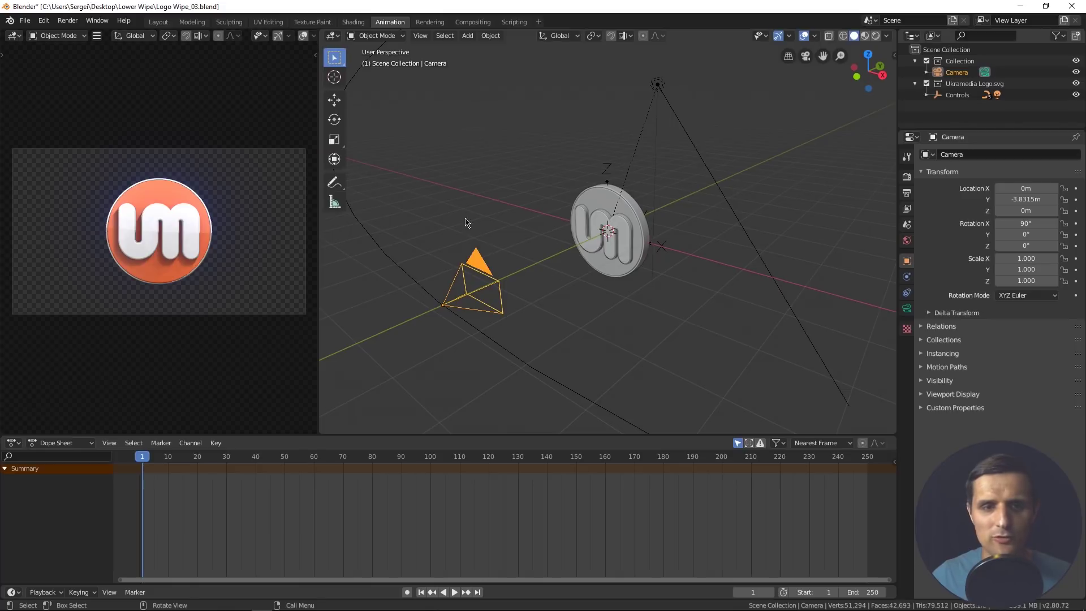
{"action": "left_click", "coordinate": [334, 99]}
{"action": "left_click_drag", "start_coordinate": [482, 291], "coordinate": [517, 274]}
{"action": "key", "text": "ctrl+z"}
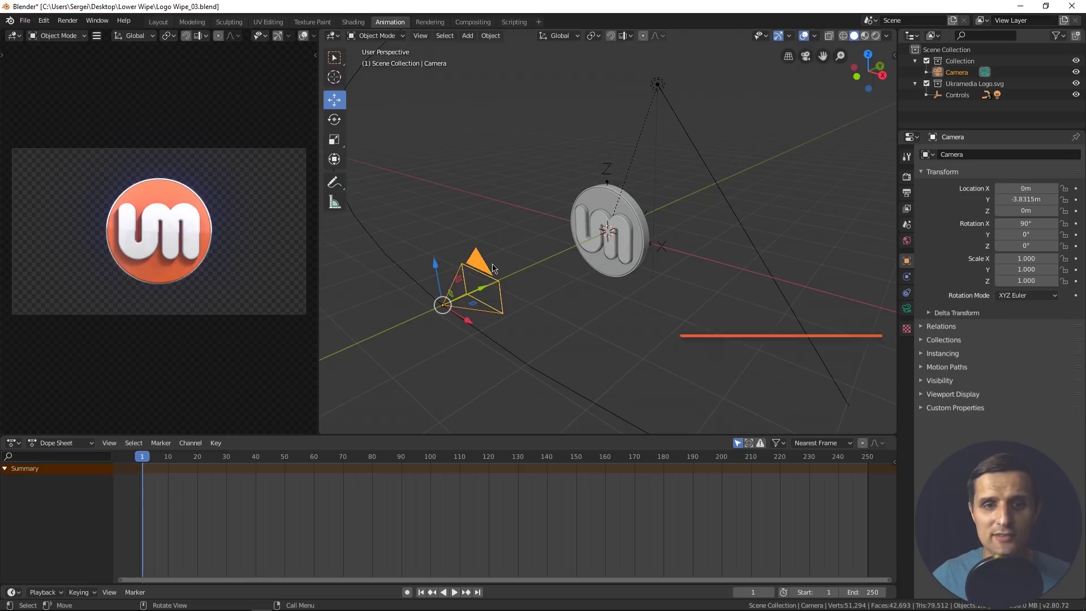
{"action": "middle_click_drag", "start_coordinate": [539, 301], "coordinate": [579, 305]}
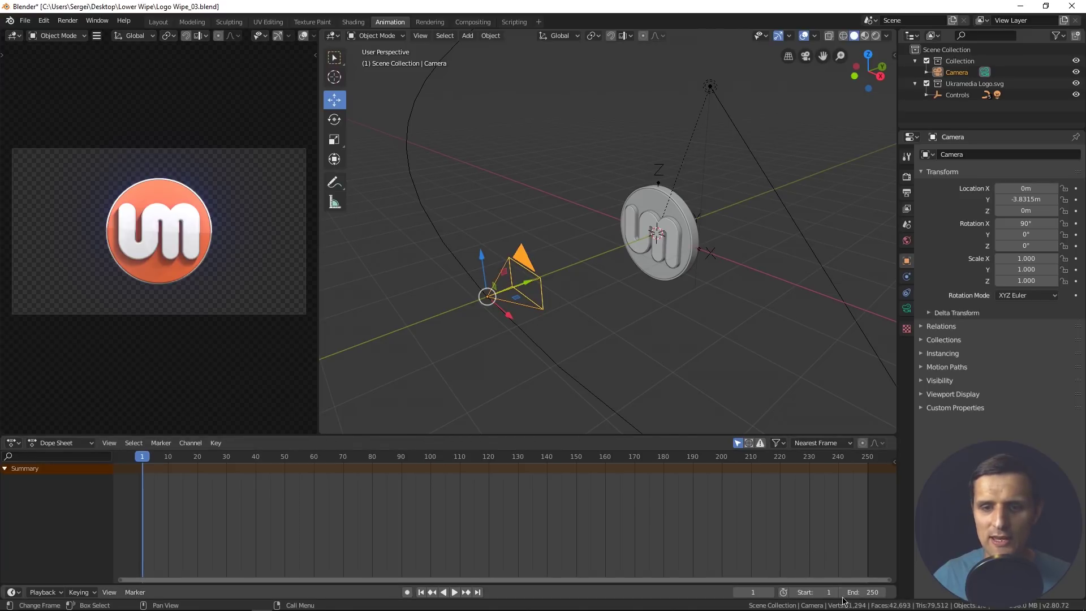
Step: Set the animation's frame range from 0 to 60 and fit that range in the timeline
{"action": "left_click", "coordinate": [818, 594]}
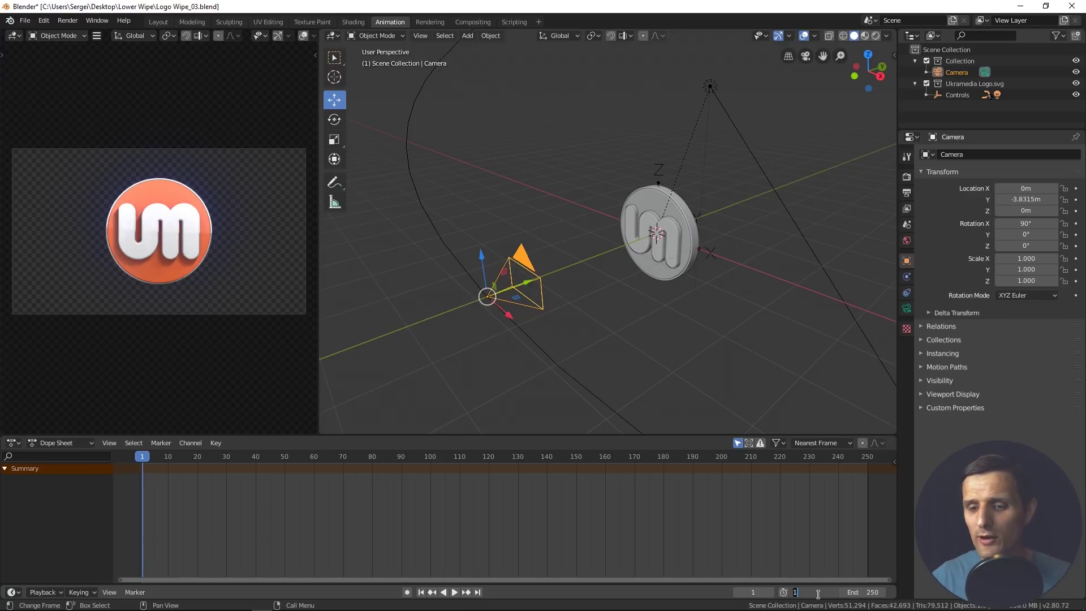
{"action": "type", "text": "0"}
{"action": "key", "text": "Return"}
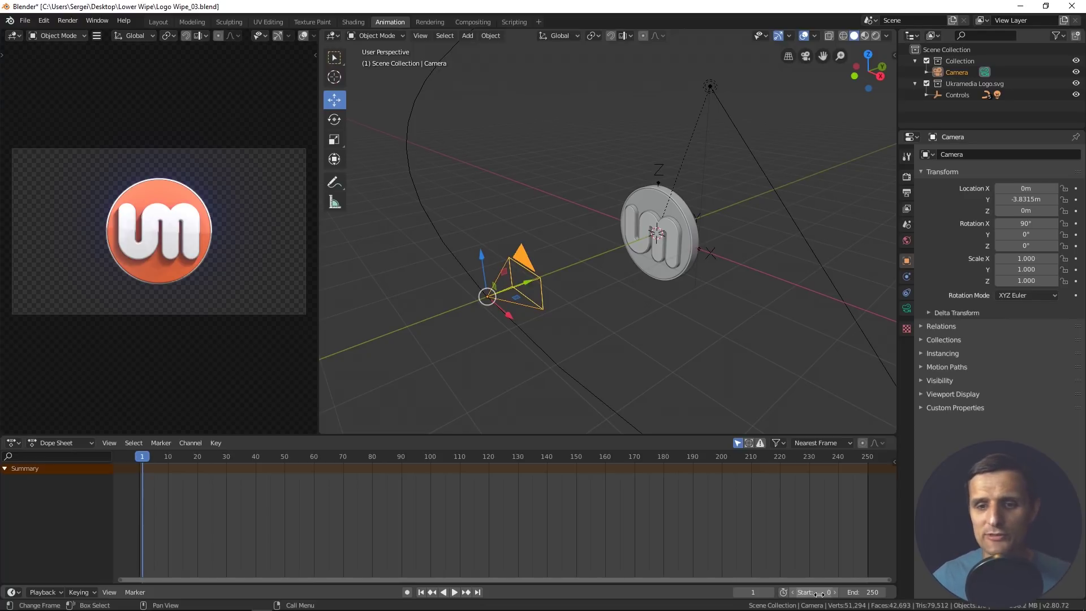
{"action": "left_click", "coordinate": [868, 592]}
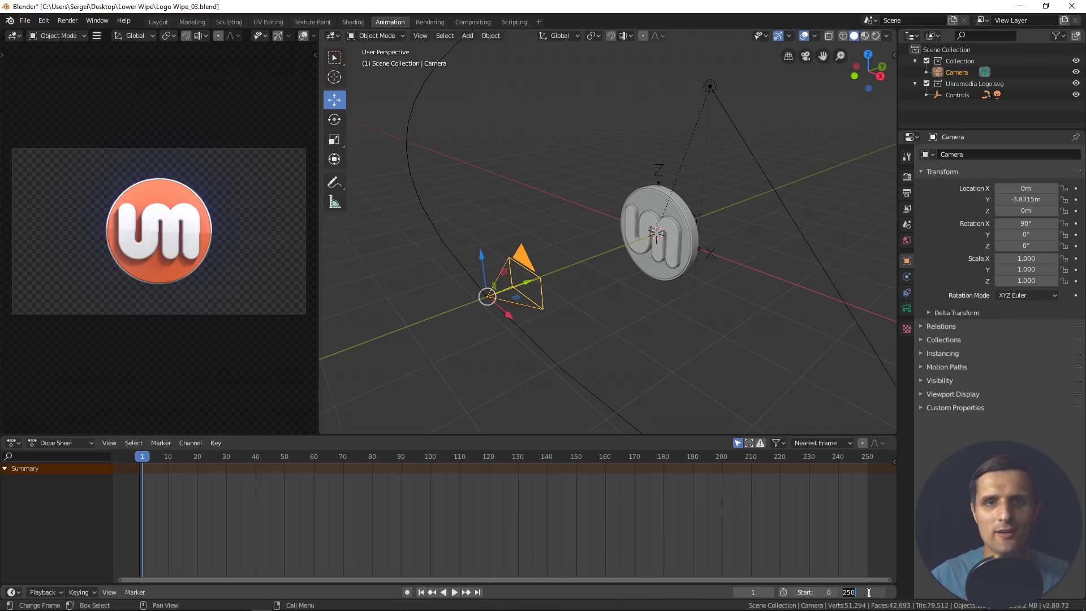
{"action": "type", "text": "60"}
{"action": "key", "text": "Return"}
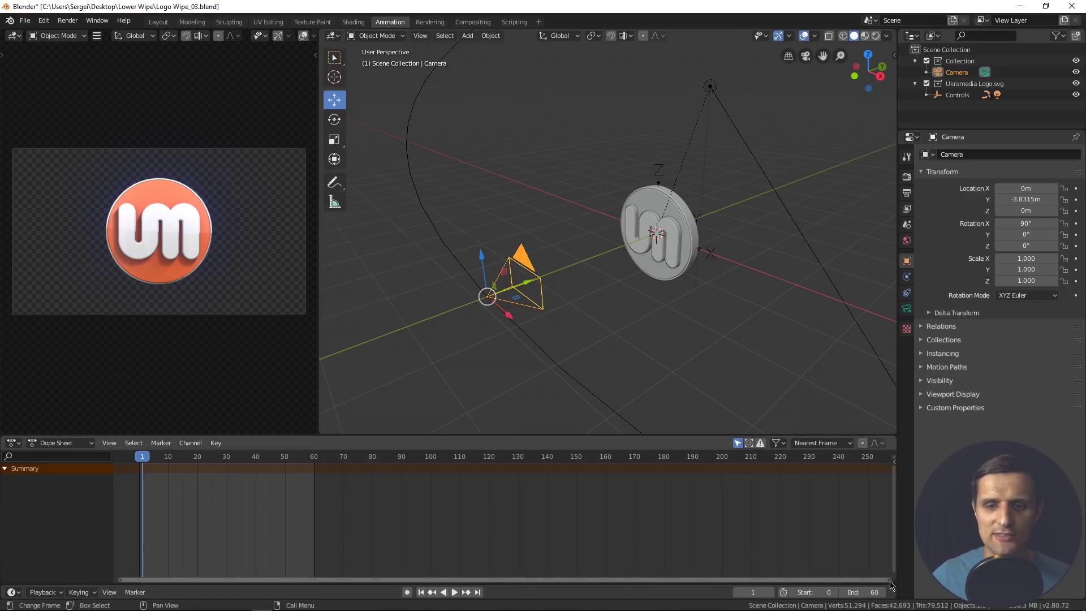
{"action": "scroll", "coordinate": [621, 569], "scroll_direction": "up", "scroll_amount": 2}
{"action": "key", "text": "Home"}
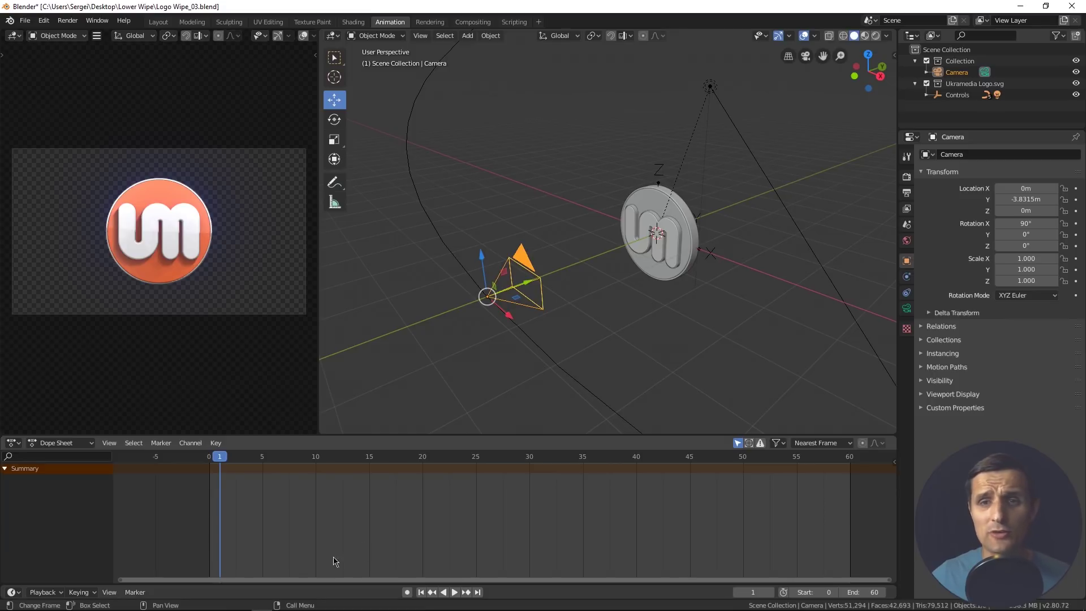
Step: Set the scene's output frame rate to 29.97 fps
{"action": "left_click", "coordinate": [906, 193]}
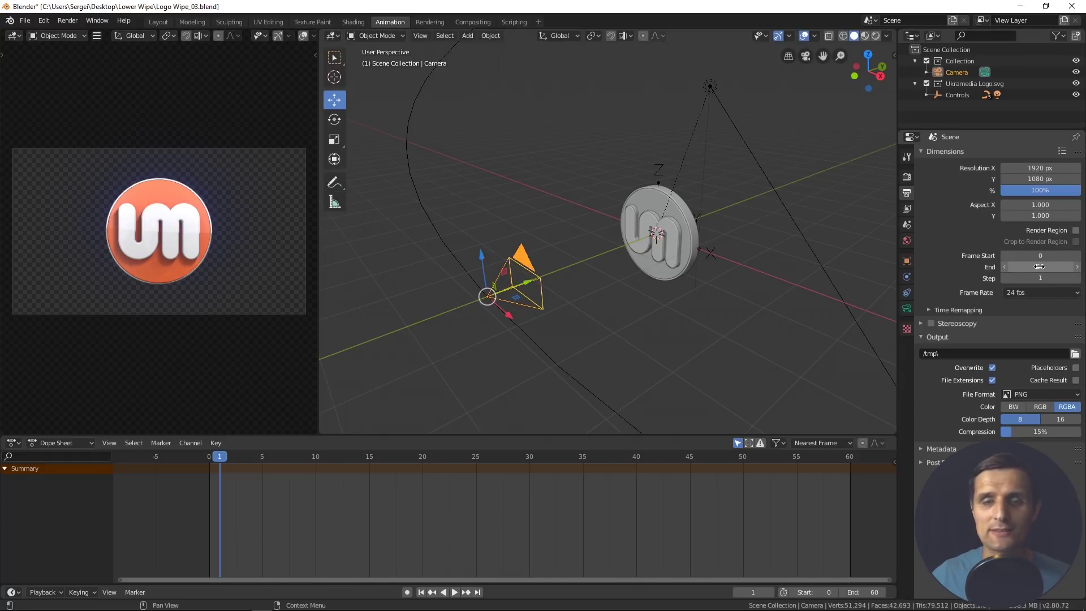
{"action": "left_click", "coordinate": [1028, 293]}
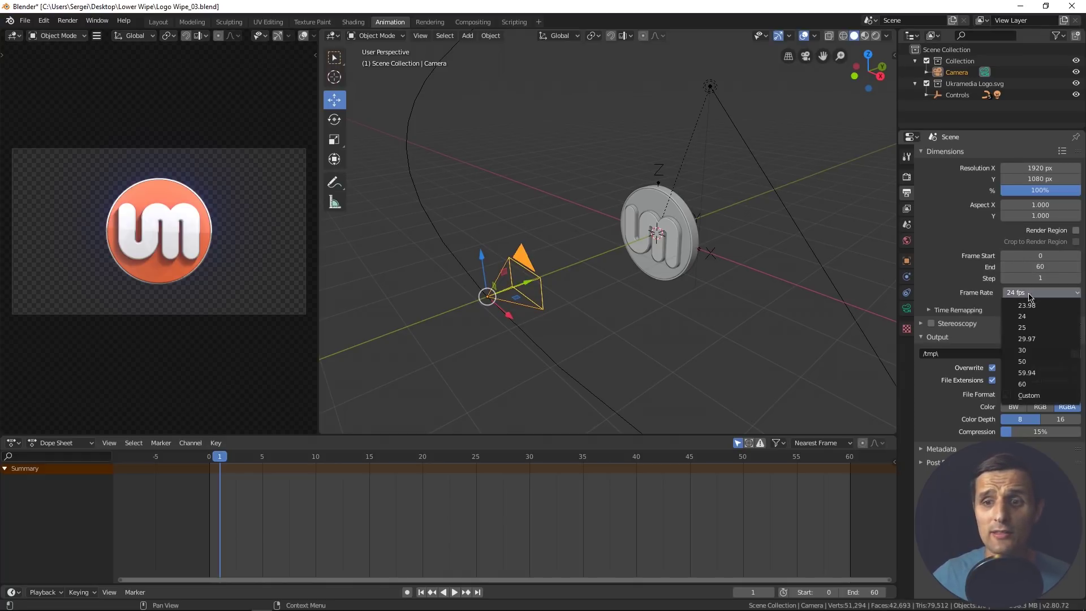
{"action": "left_click", "coordinate": [1041, 340]}
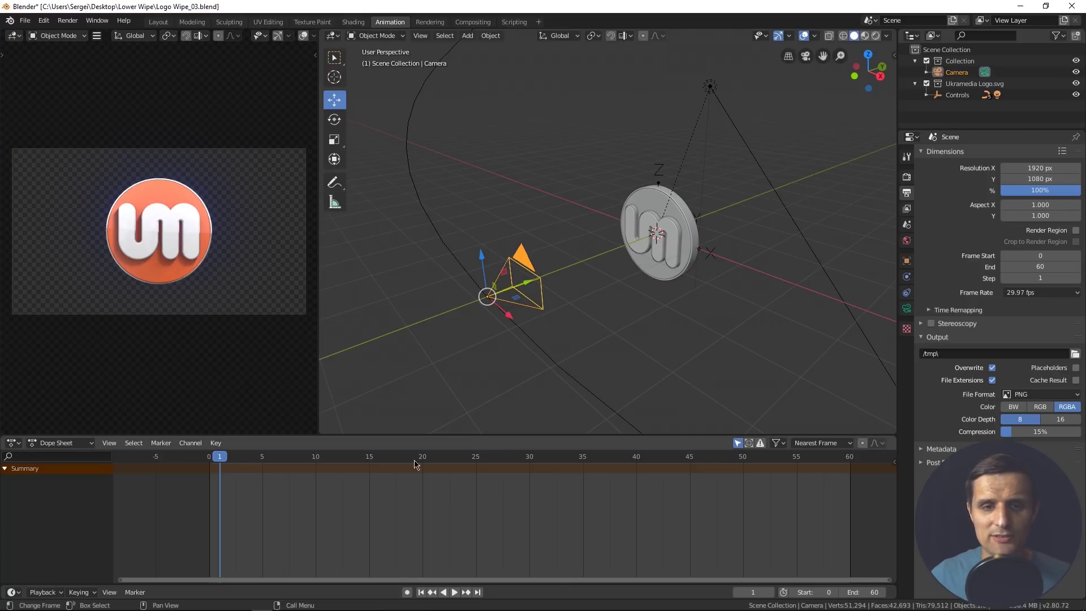
Step: Keyframe the camera's Y location at frame 30, undoing a trial change to it first
{"action": "left_click_drag", "start_coordinate": [359, 459], "coordinate": [530, 461]}
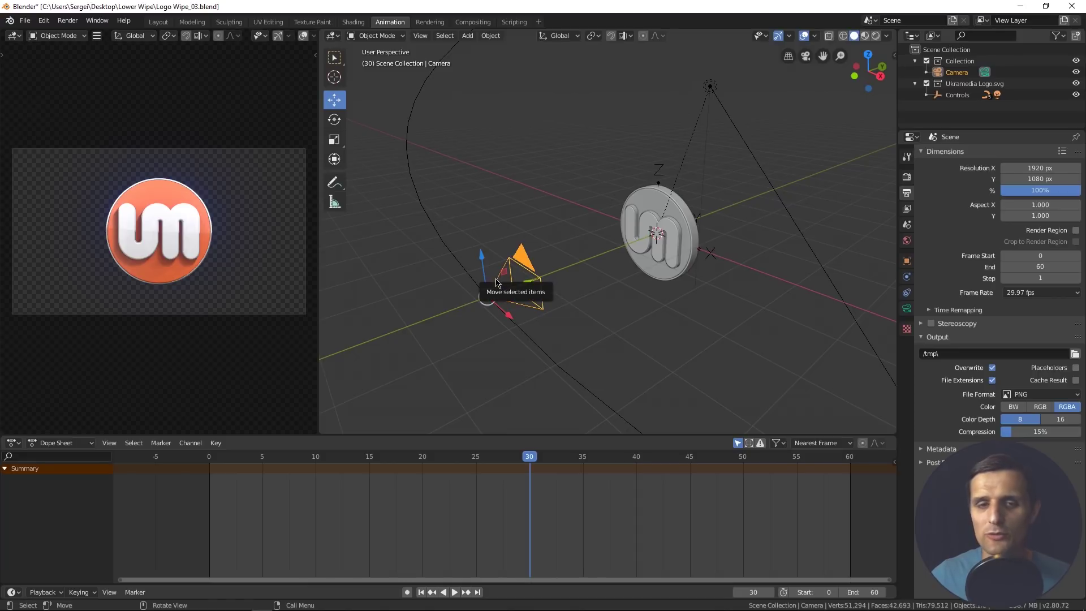
{"action": "left_click", "coordinate": [907, 261]}
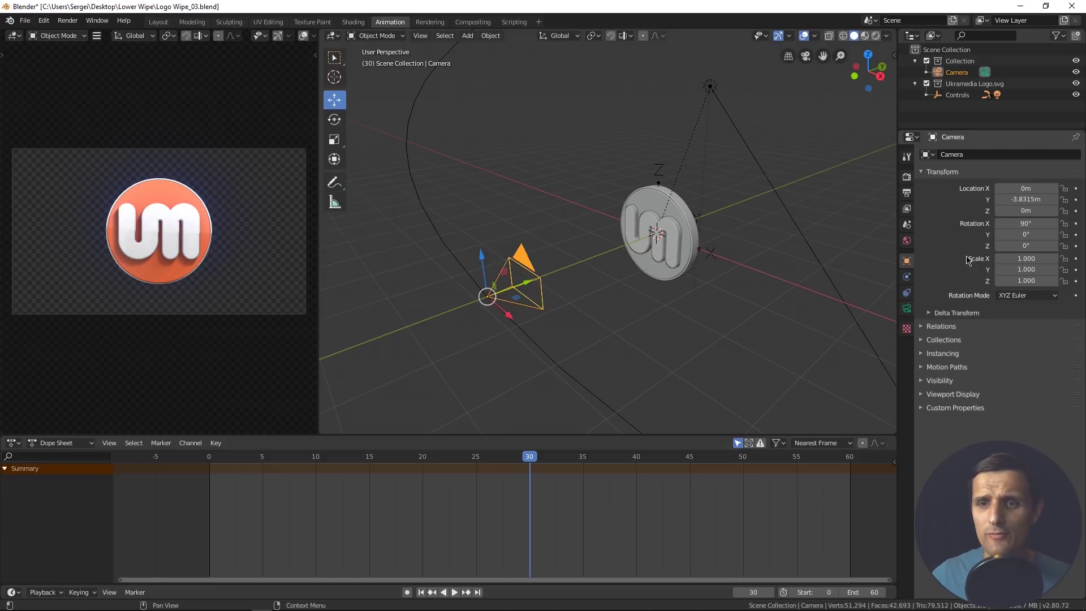
{"action": "left_click_drag", "start_coordinate": [1026, 199], "coordinate": [1007, 199]}
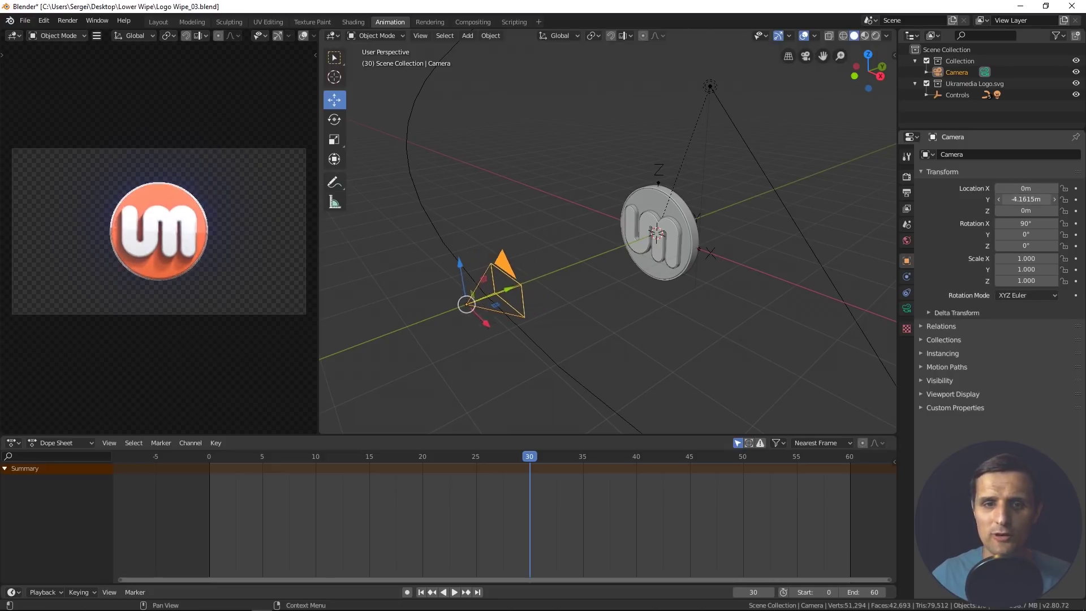
{"action": "key", "text": "ctrl+z"}
{"action": "key", "text": "ctrl+shift+z"}
{"action": "key", "text": "ctrl+z"}
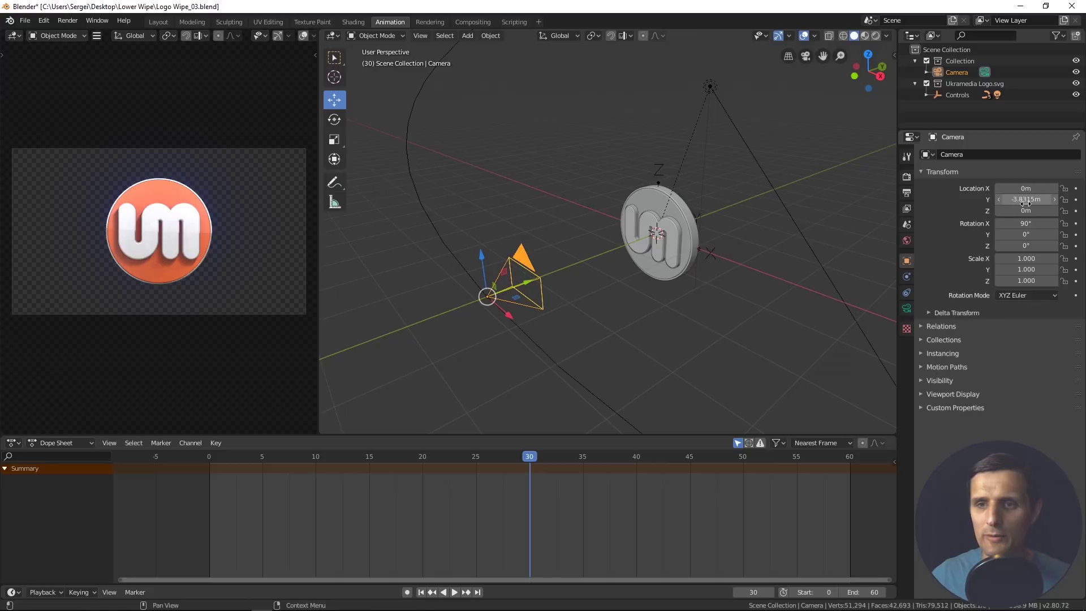
{"action": "left_click", "coordinate": [1076, 205]}
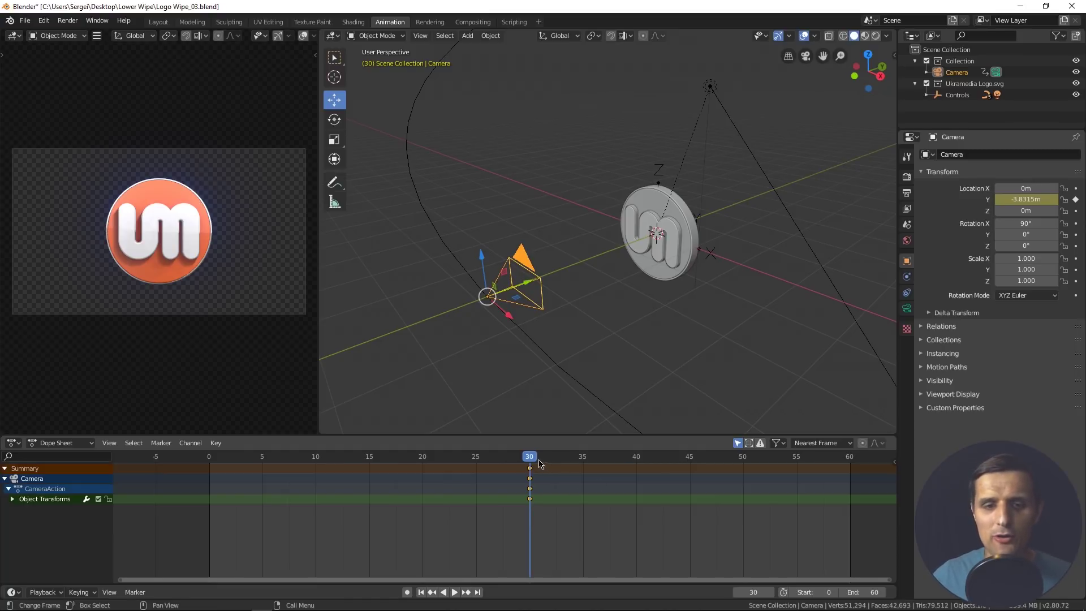
Step: At frame 0, move the camera along Y toward the logo to about -1.1954 m and keyframe its Y location
{"action": "key", "text": "space"}
{"action": "left_click_drag", "start_coordinate": [533, 462], "coordinate": [209, 474]}
{"action": "key", "text": "space"}
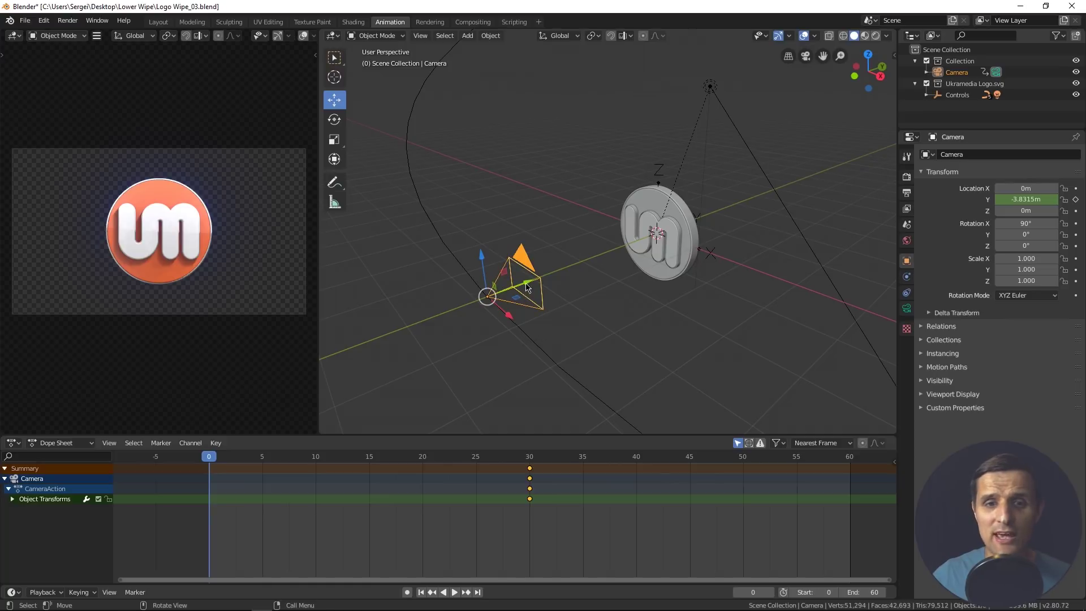
{"action": "left_click_drag", "start_coordinate": [526, 287], "coordinate": [657, 244]}
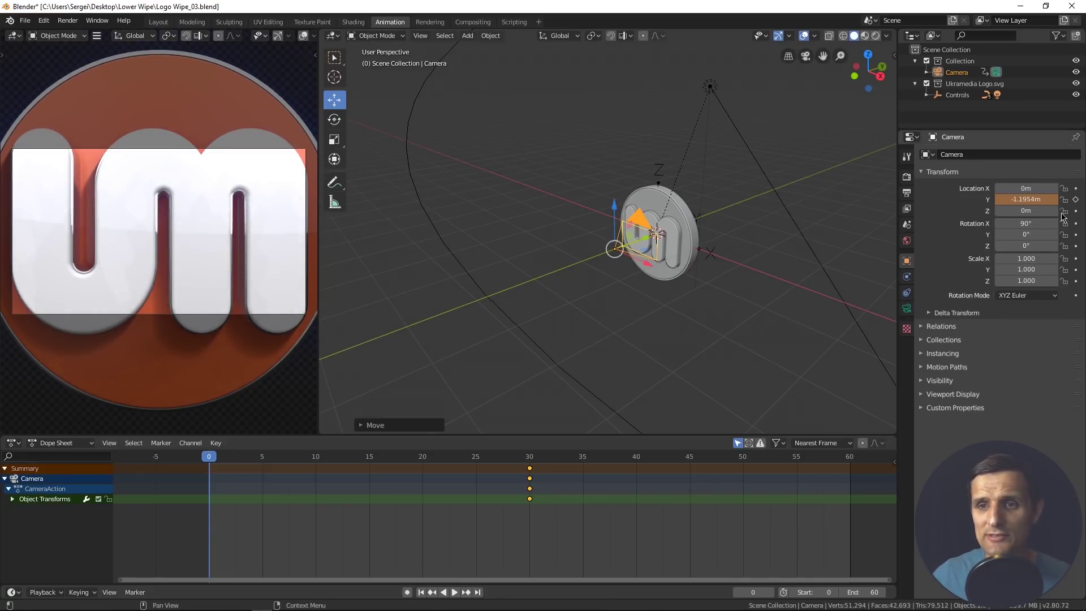
{"action": "left_click", "coordinate": [1075, 200]}
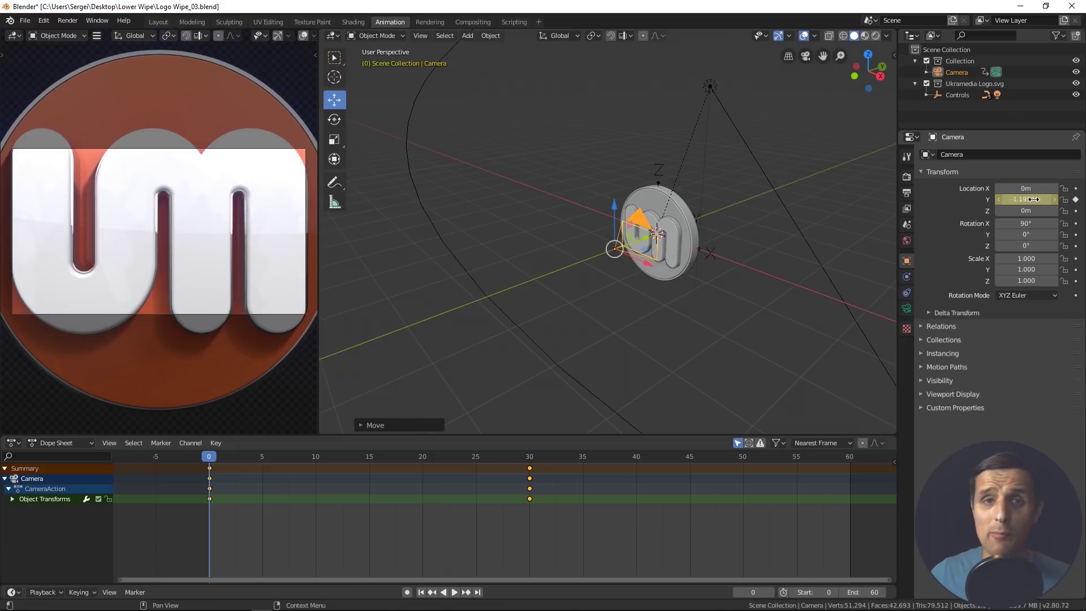
Step: Copy the camera's Y location from frame 0 to frame 60 and keyframe it there
{"action": "key", "text": "ctrl+c"}
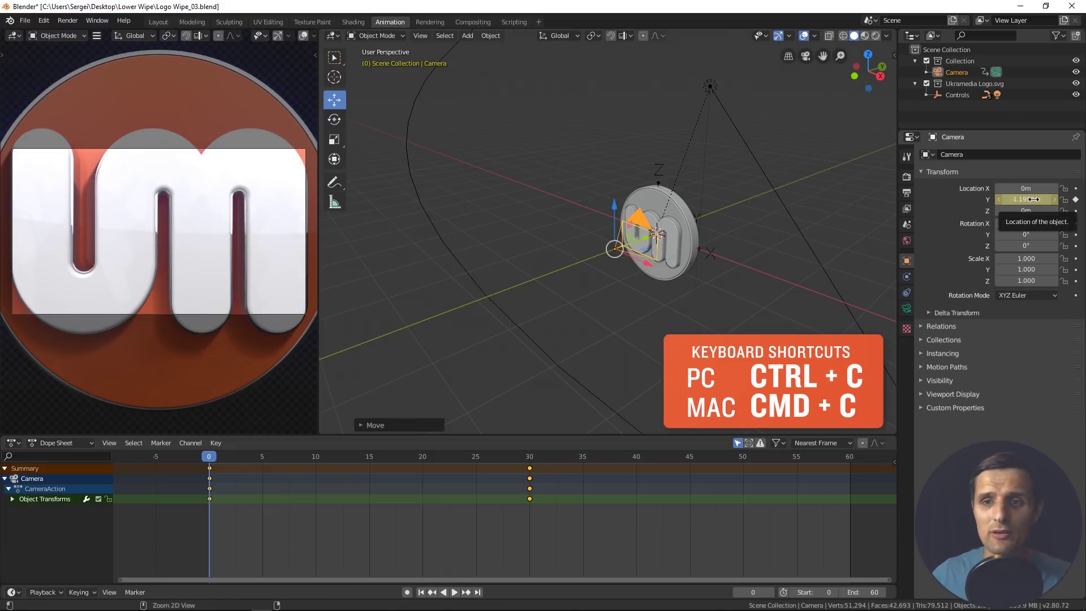
{"action": "key", "text": "space"}
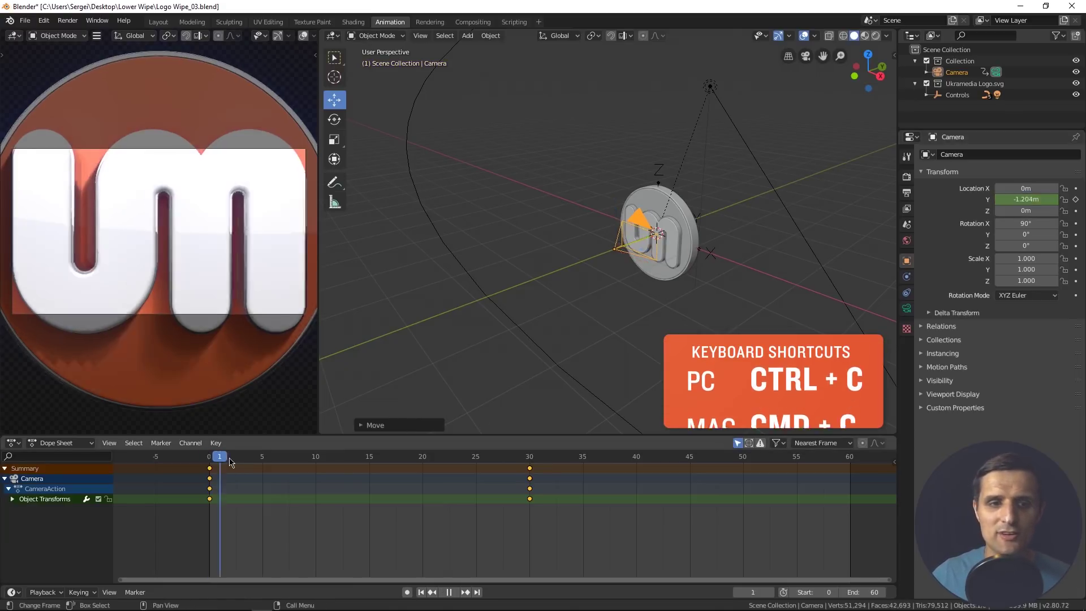
{"action": "left_click_drag", "start_coordinate": [229, 463], "coordinate": [850, 468]}
{"action": "key", "text": "space"}
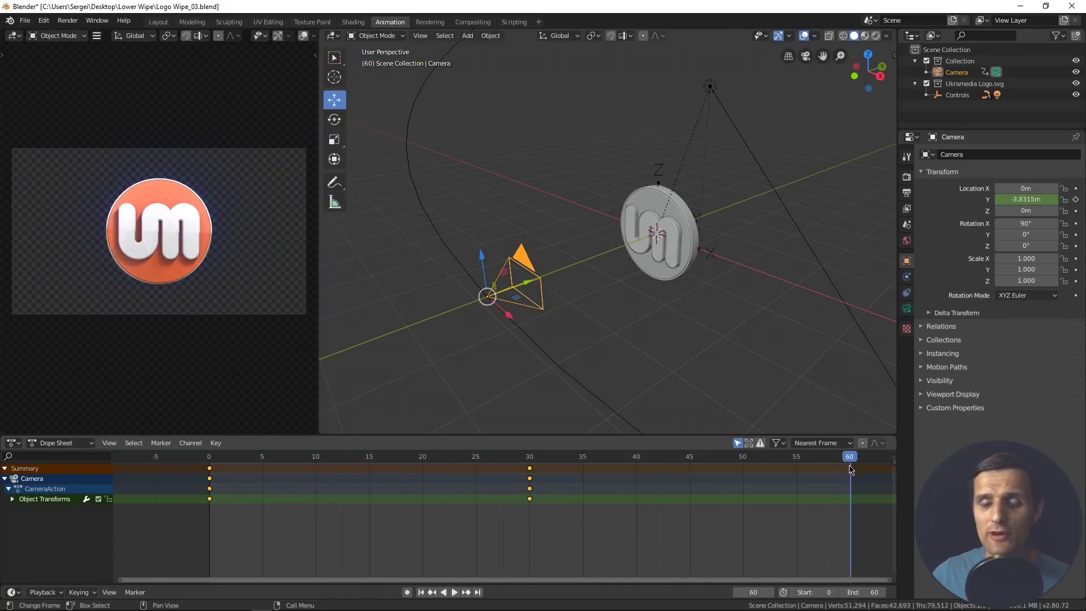
{"action": "key", "text": "ctrl+v"}
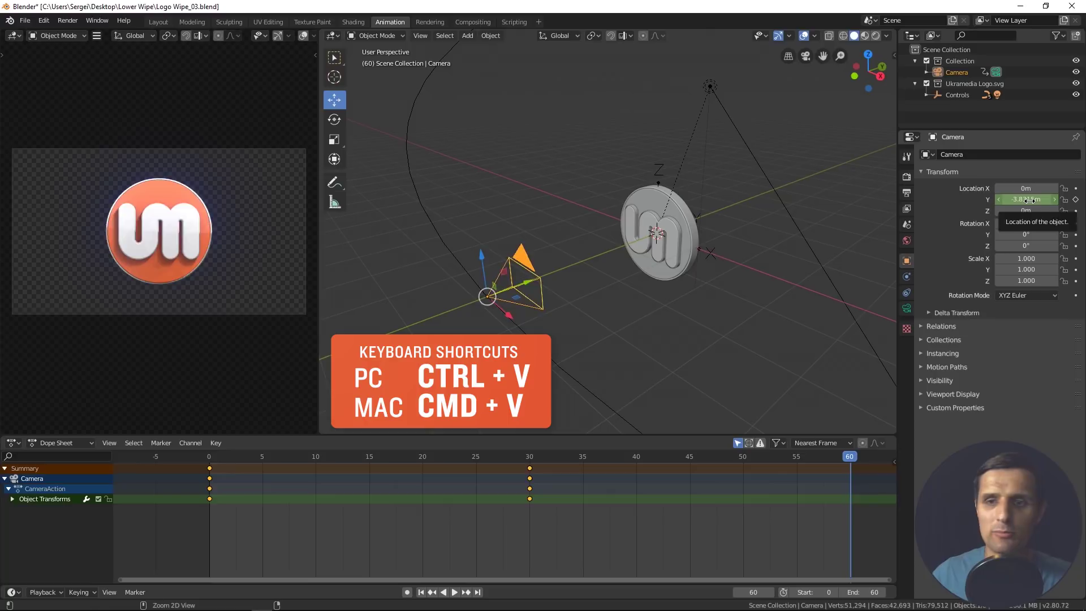
{"action": "key", "text": "ctrl+v"}
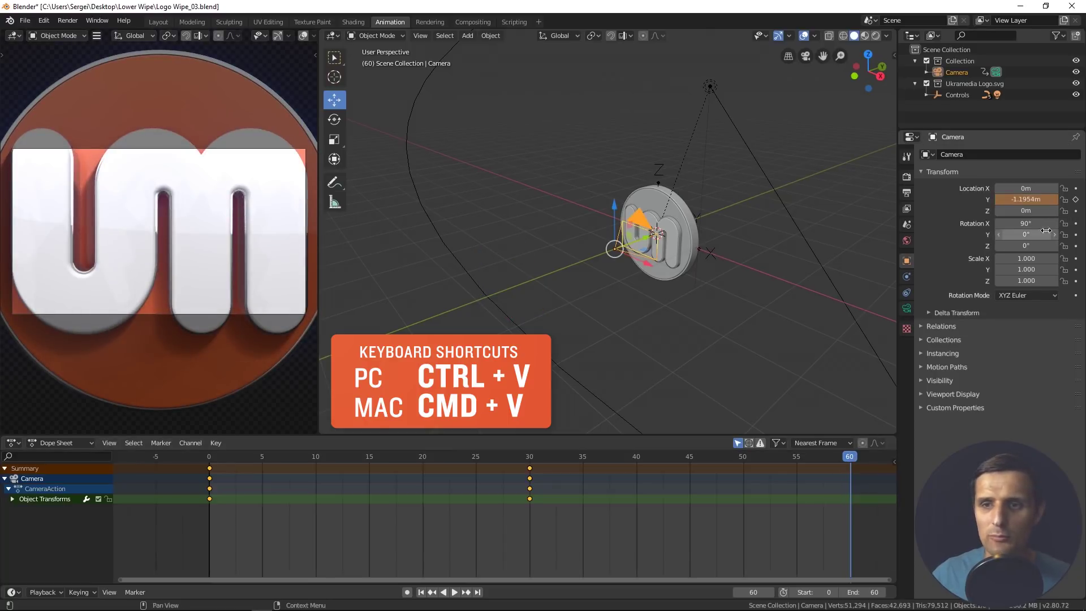
{"action": "key", "text": "i"}
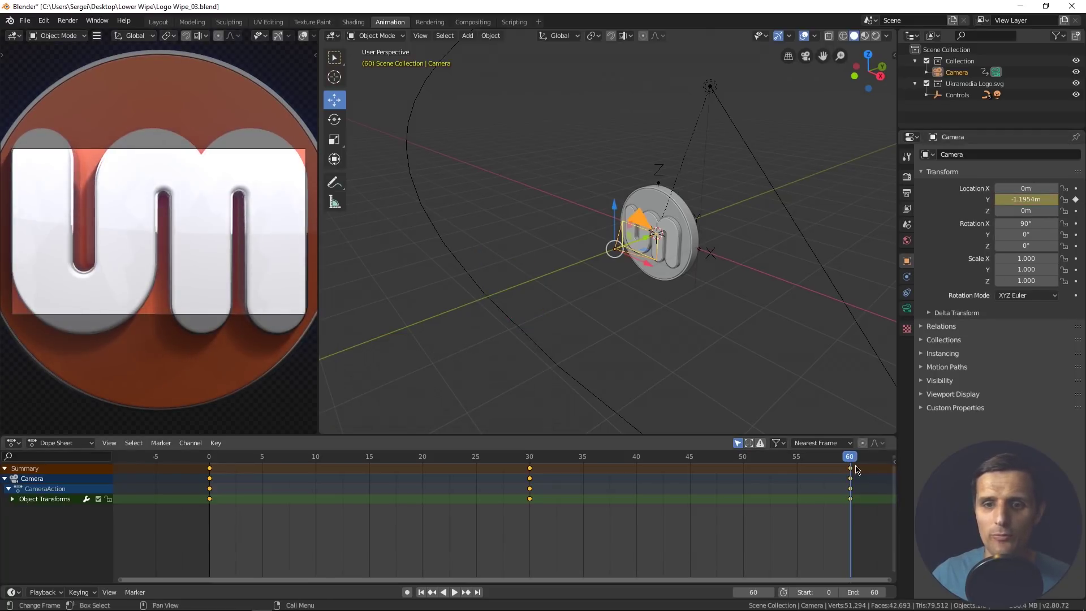
Step: Play the camera animation from frame 0 to check its move away from and back to the logo
{"action": "left_click_drag", "start_coordinate": [848, 460], "coordinate": [210, 478]}
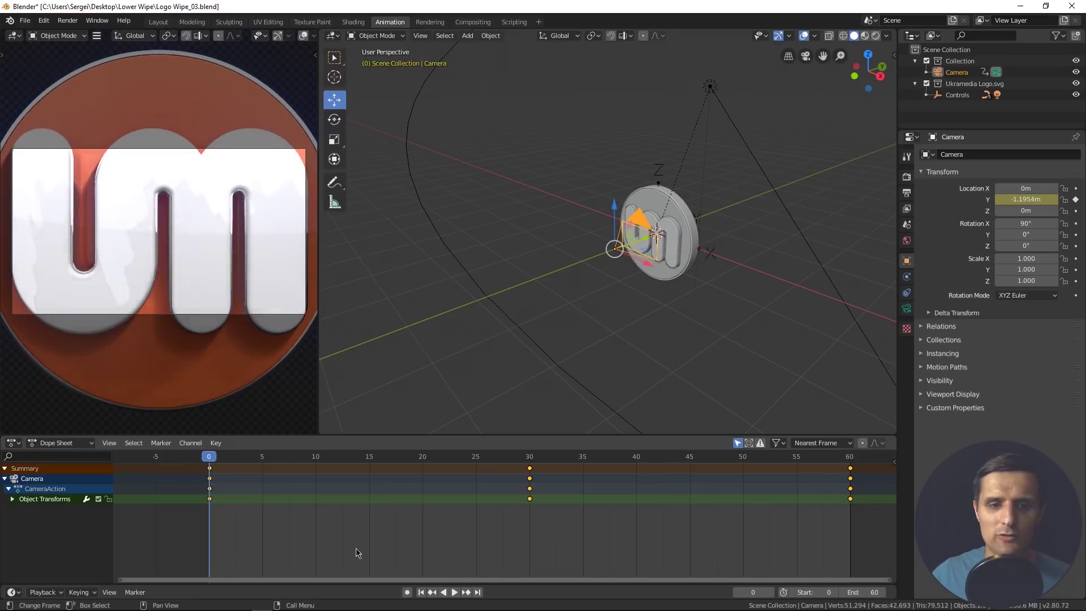
{"action": "left_click", "coordinate": [452, 592]}
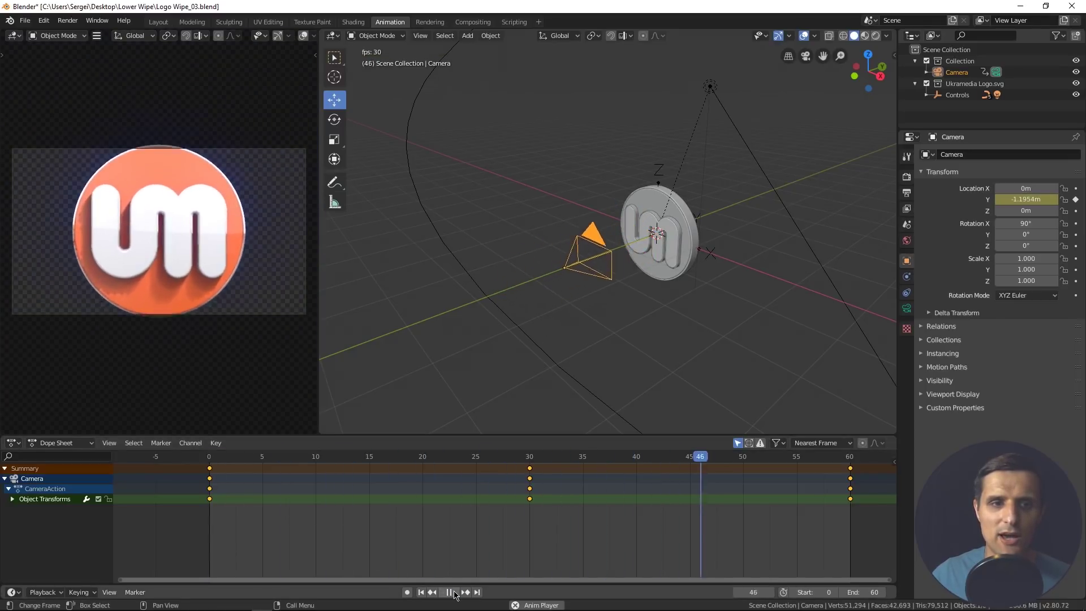
{"action": "left_click", "coordinate": [452, 592]}
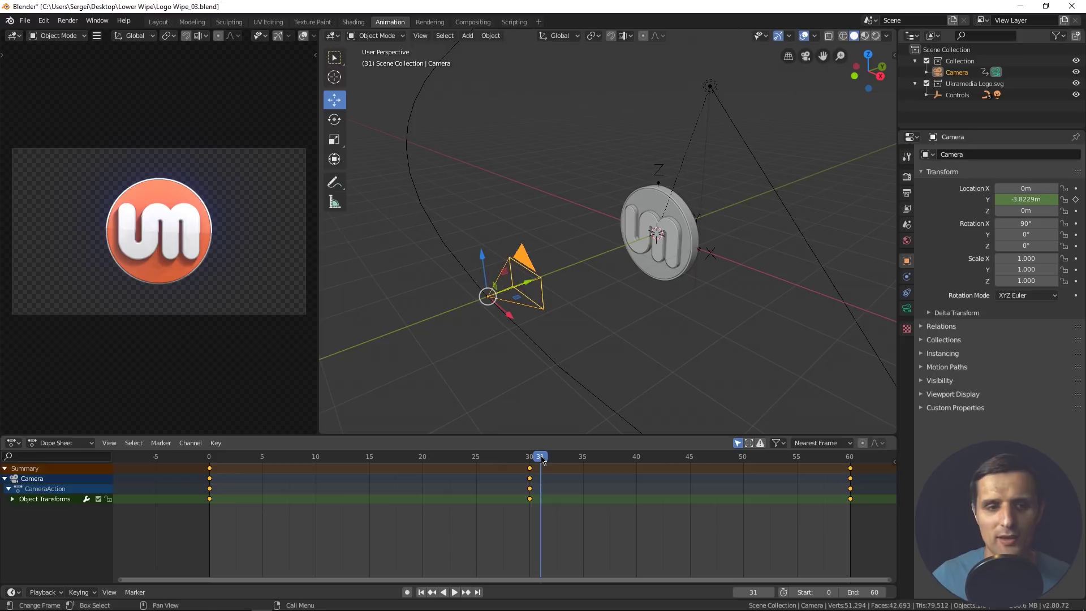
Step: Switch the Dope Sheet area to the Graph Editor, frame the camera's location curve and enlarge the editor upward
{"action": "left_click", "coordinate": [13, 445]}
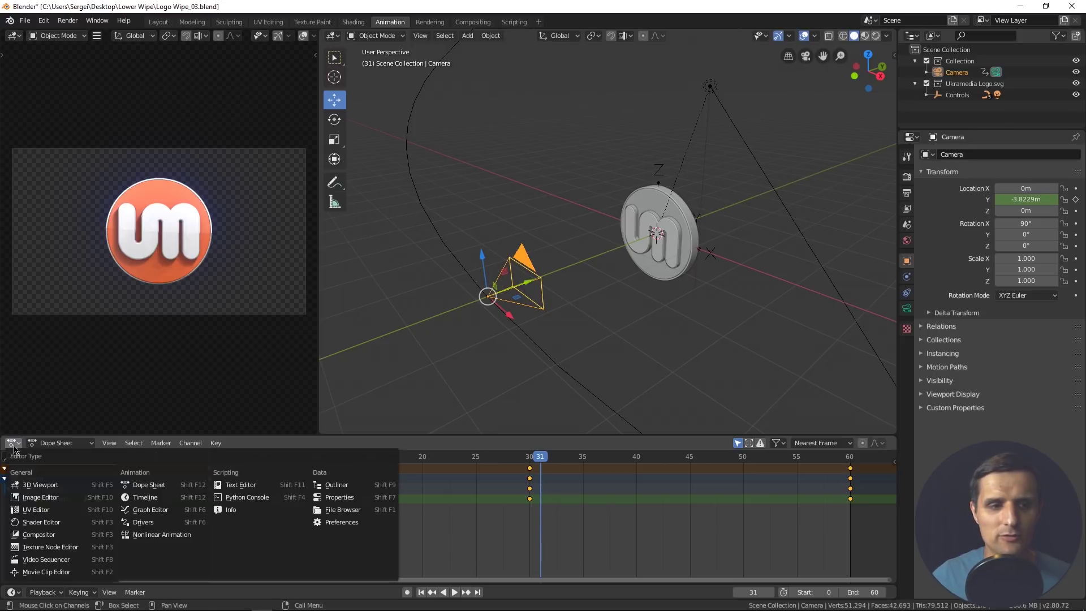
{"action": "left_click", "coordinate": [156, 513]}
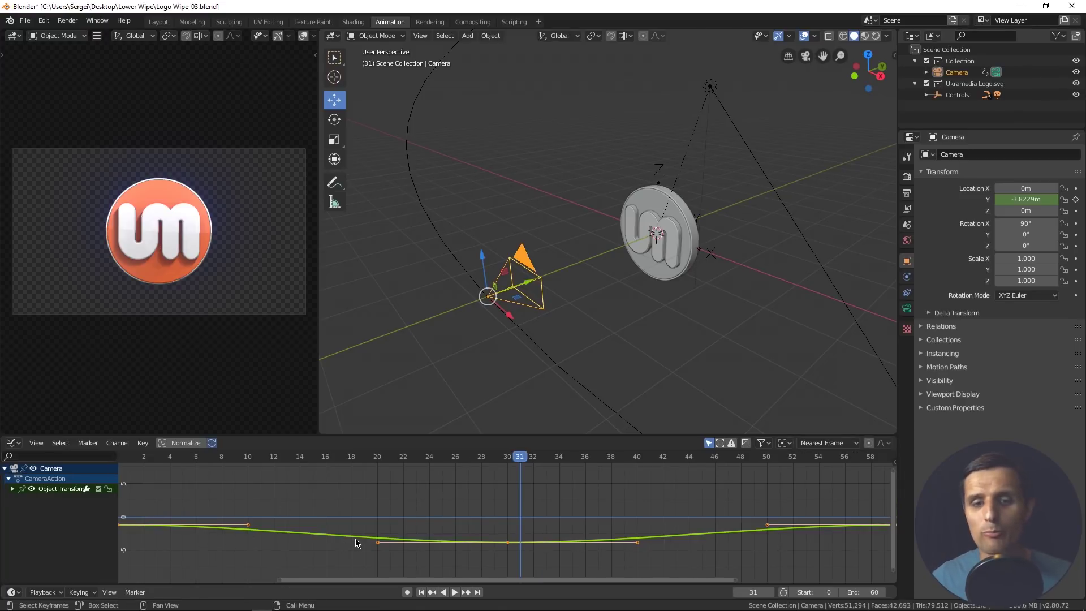
{"action": "key", "text": "KP_Decimal"}
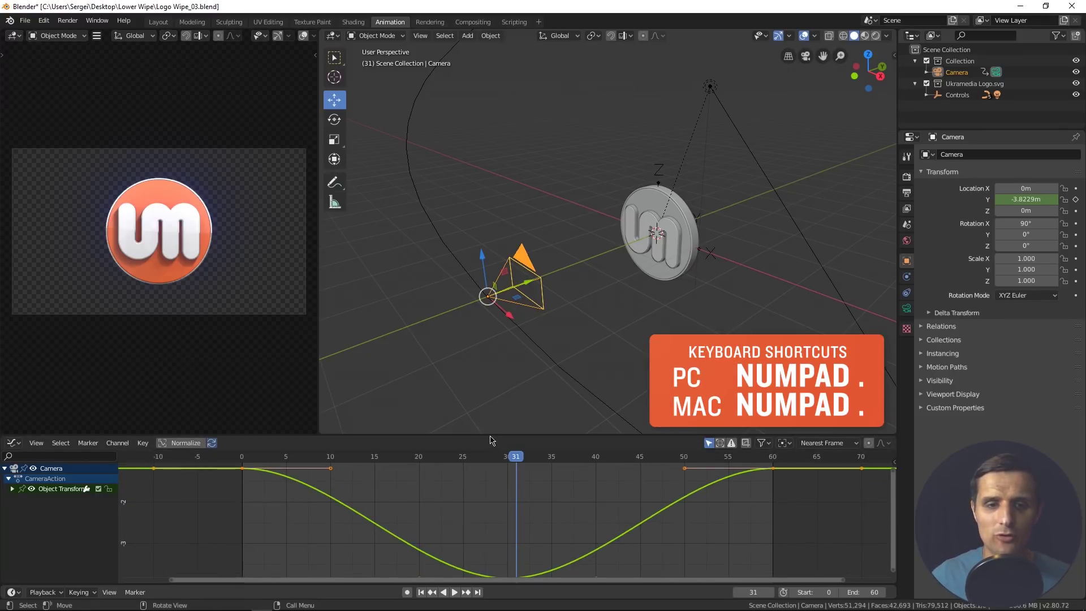
{"action": "left_click_drag", "start_coordinate": [492, 435], "coordinate": [505, 326]}
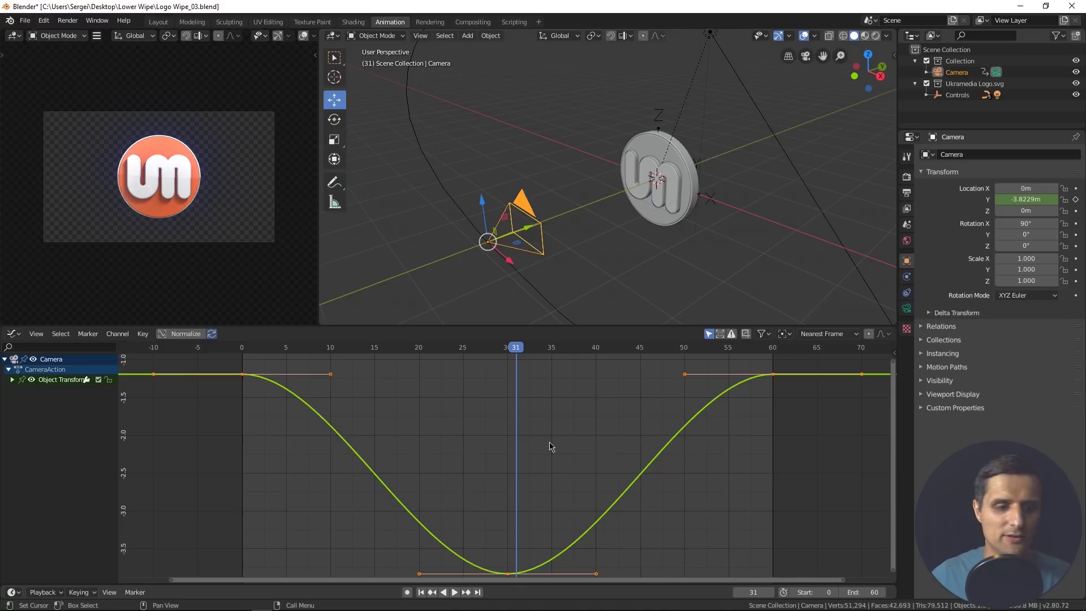
{"action": "middle_click_drag", "start_coordinate": [539, 447], "coordinate": [533, 457], "text": "ctrl"}
Step: Scale the handles of the camera's frame 30 keyframe outward until they reach frames 0 and 60
{"action": "left_click", "coordinate": [512, 533]}
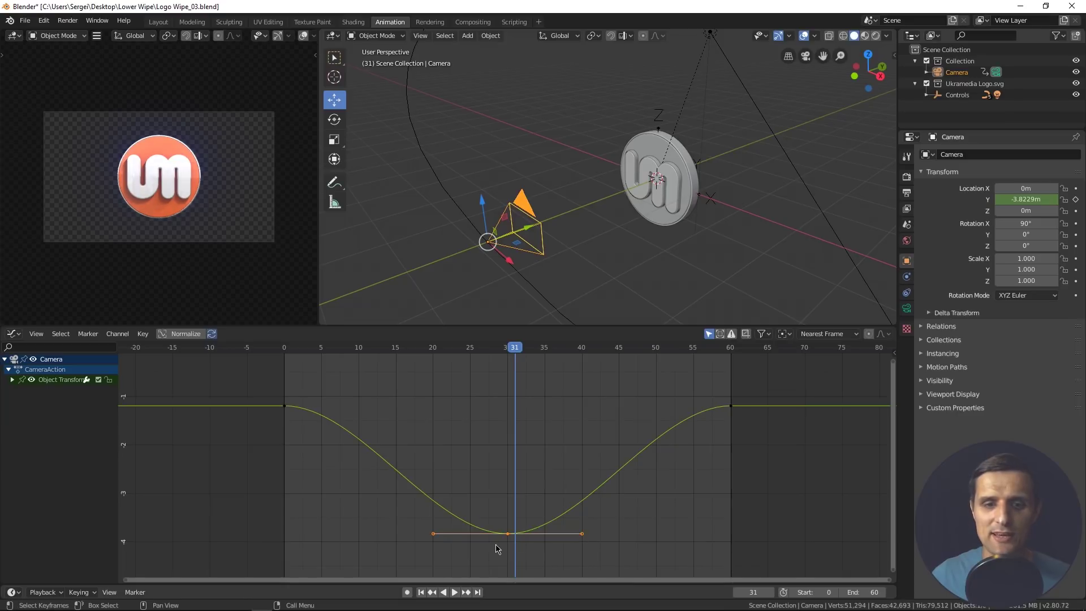
{"action": "key", "text": "s"}
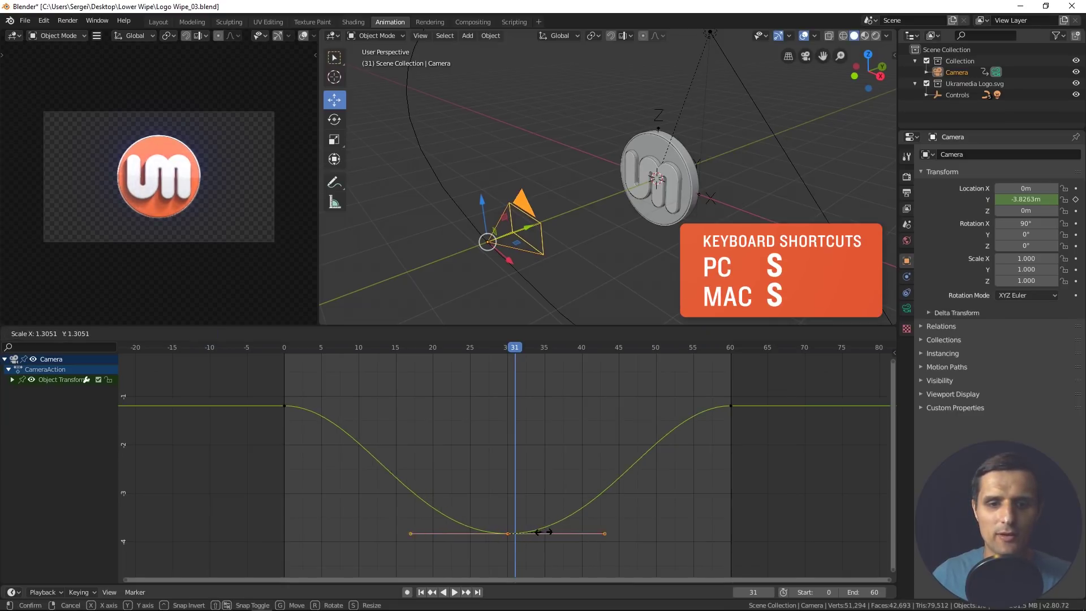
{"action": "left_click", "coordinate": [591, 530]}
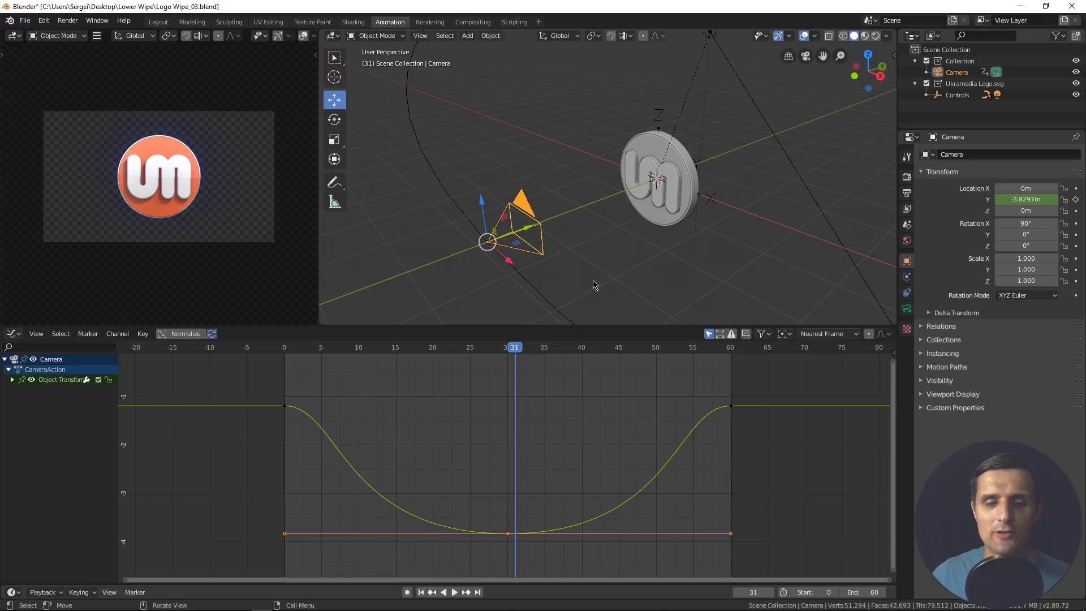
Step: Play the camera animation to check the new easing, stop it and scrub back to frame 25
{"action": "key", "text": "space"}
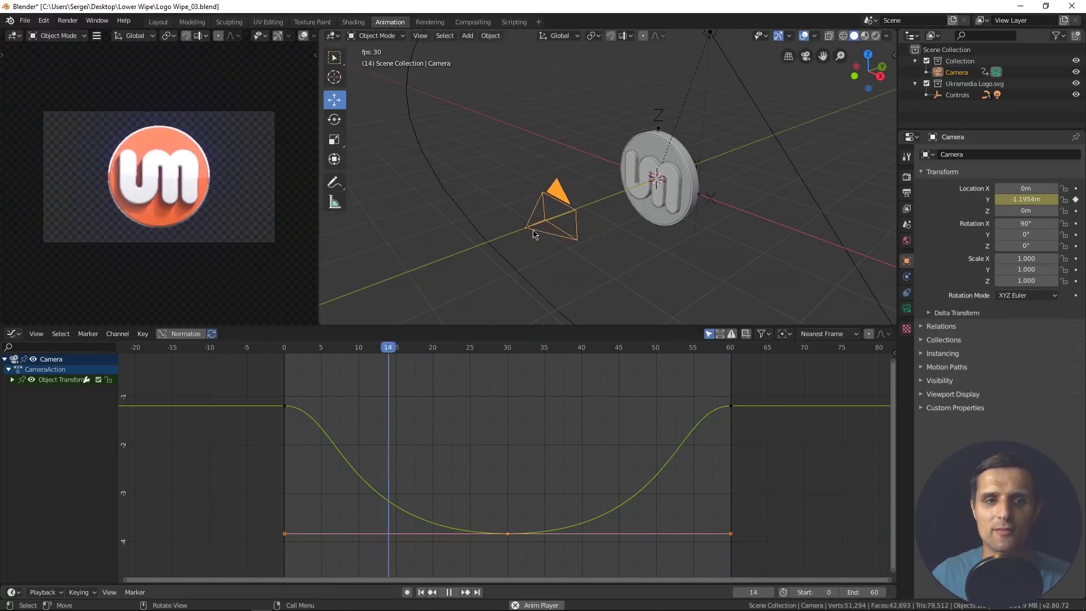
{"action": "key", "text": "space"}
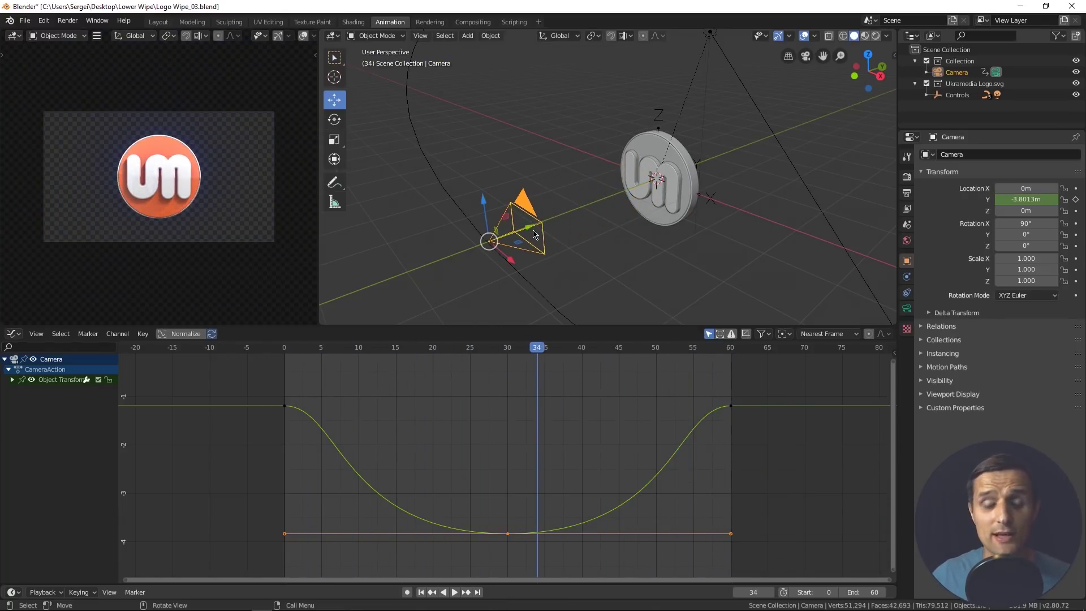
{"action": "left_click_drag", "start_coordinate": [537, 348], "coordinate": [469, 377]}
Step: Select the logo's Controls empty, try a small Z rotation on it and clear the rotation
{"action": "mouse_move", "coordinate": [667, 222]}
{"action": "middle_mouse_down"}
{"action": "mouse_move", "coordinate": [667, 234]}
{"action": "mouse_move", "coordinate": [678, 220]}
{"action": "middle_mouse_up"}
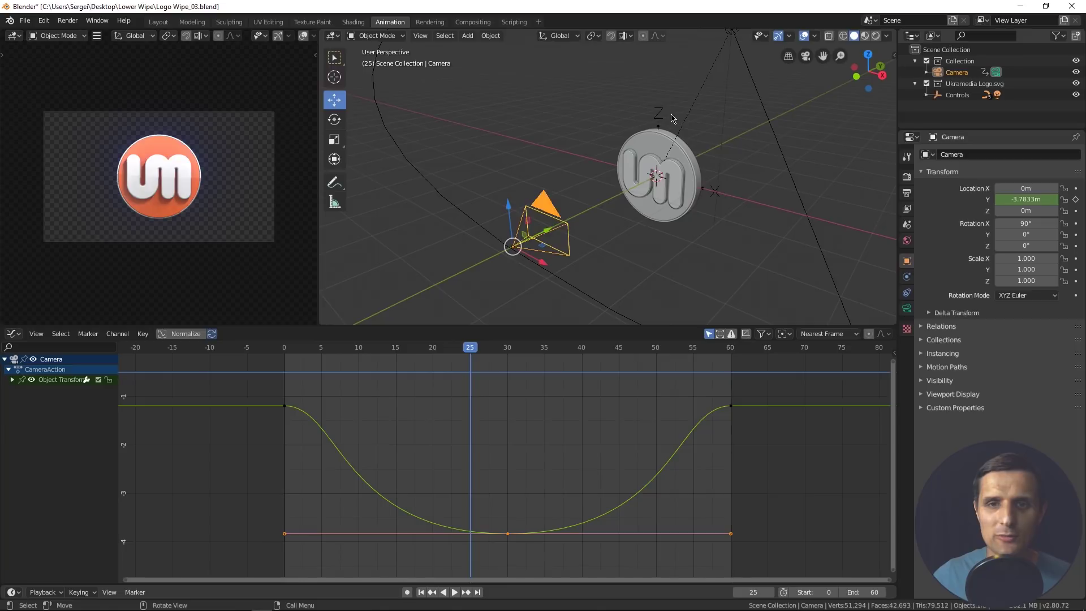
{"action": "left_click", "coordinate": [660, 114]}
{"action": "scroll", "coordinate": [687, 171], "scroll_direction": "up", "scroll_amount": 3}
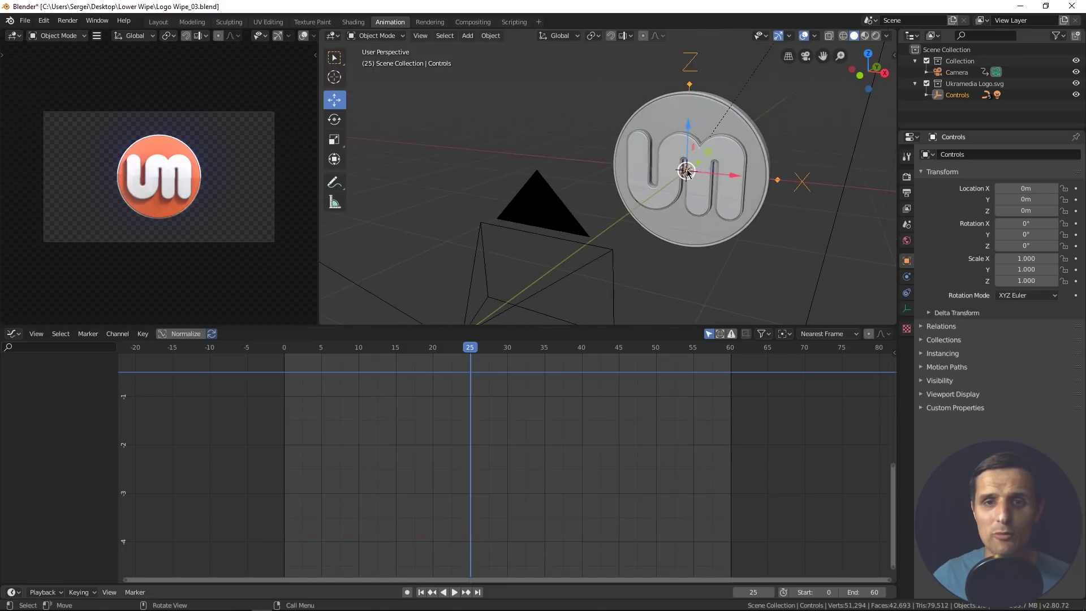
{"action": "middle_click_drag", "start_coordinate": [731, 185], "coordinate": [678, 121], "text": "shift"}
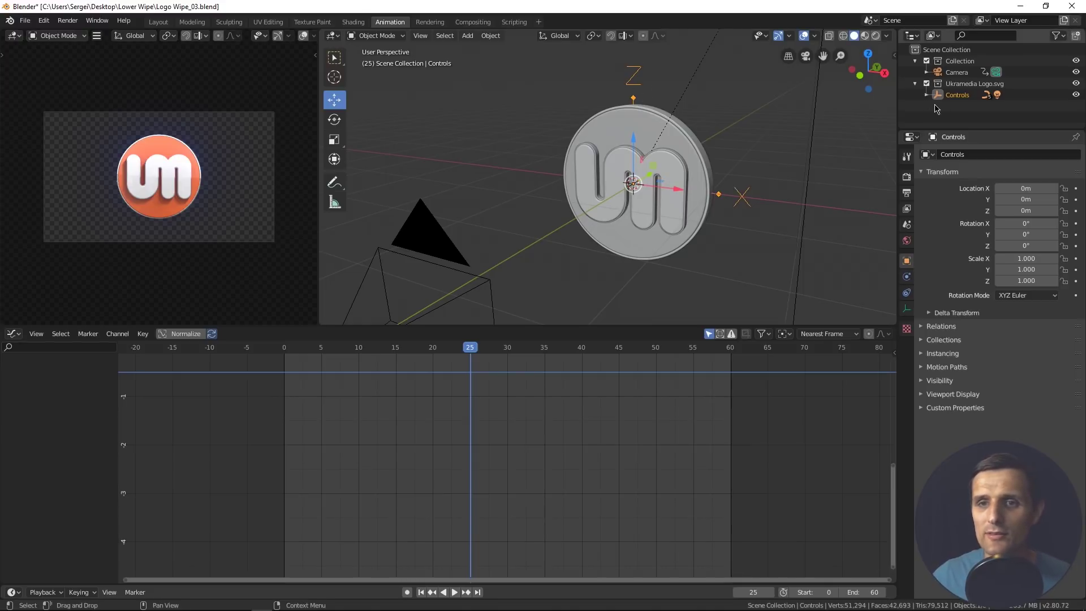
{"action": "middle_click_drag", "start_coordinate": [665, 139], "coordinate": [683, 159]}
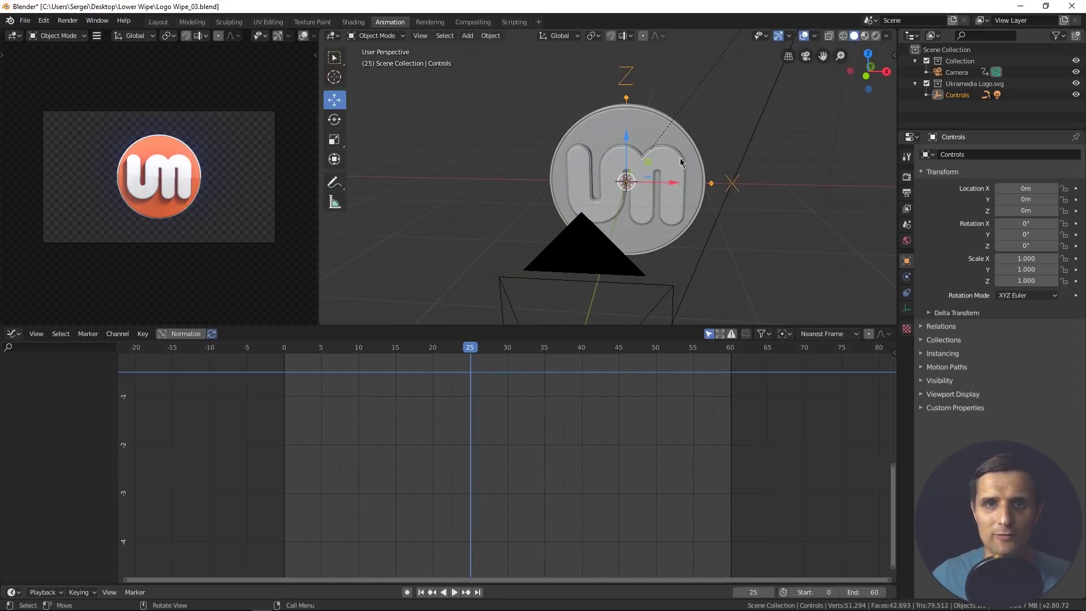
{"action": "scroll", "coordinate": [684, 165], "scroll_direction": "up", "scroll_amount": 2}
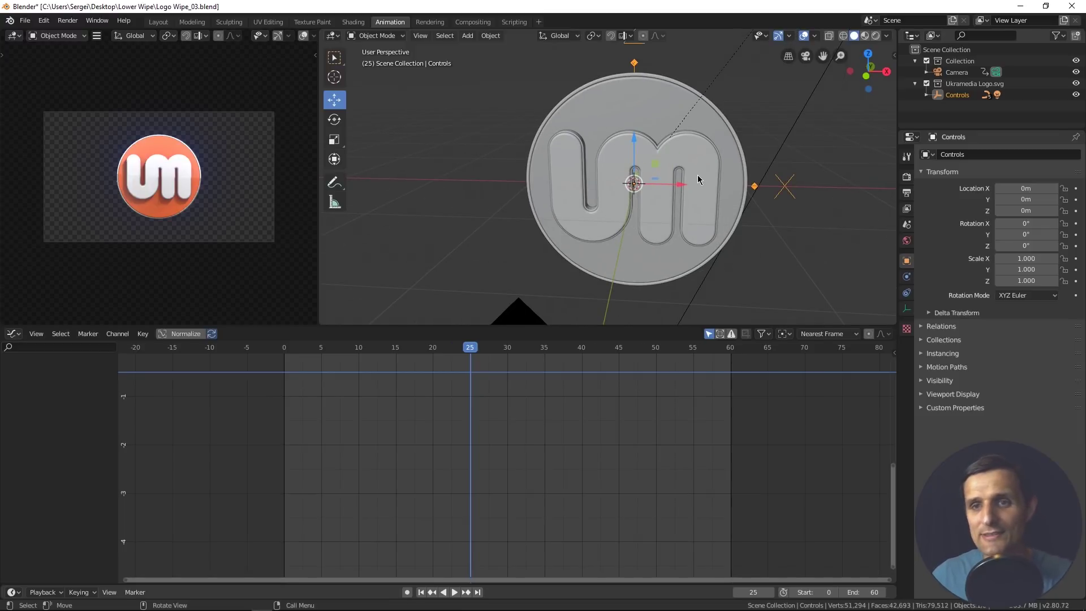
{"action": "mouse_move", "coordinate": [640, 191]}
{"action": "middle_mouse_down"}
{"action": "mouse_move", "coordinate": [616, 204]}
{"action": "mouse_move", "coordinate": [636, 209]}
{"action": "middle_mouse_up"}
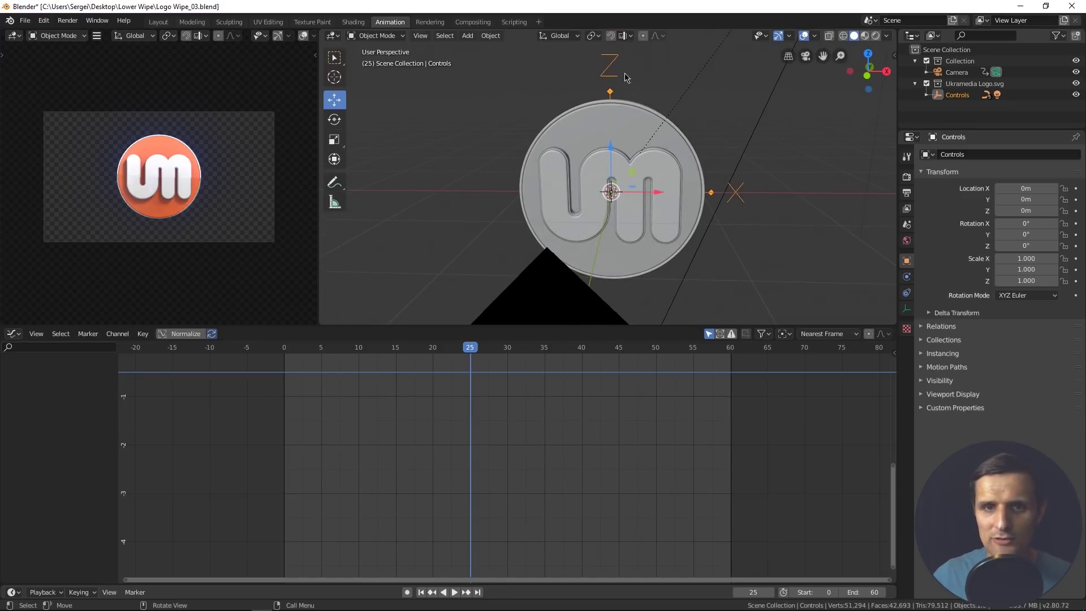
{"action": "mouse_move", "coordinate": [1030, 246]}
{"action": "left_mouse_down"}
{"action": "mouse_move", "coordinate": [1009, 247]}
{"action": "mouse_move", "coordinate": [1050, 247]}
{"action": "mouse_move", "coordinate": [1031, 247]}
{"action": "left_mouse_up"}
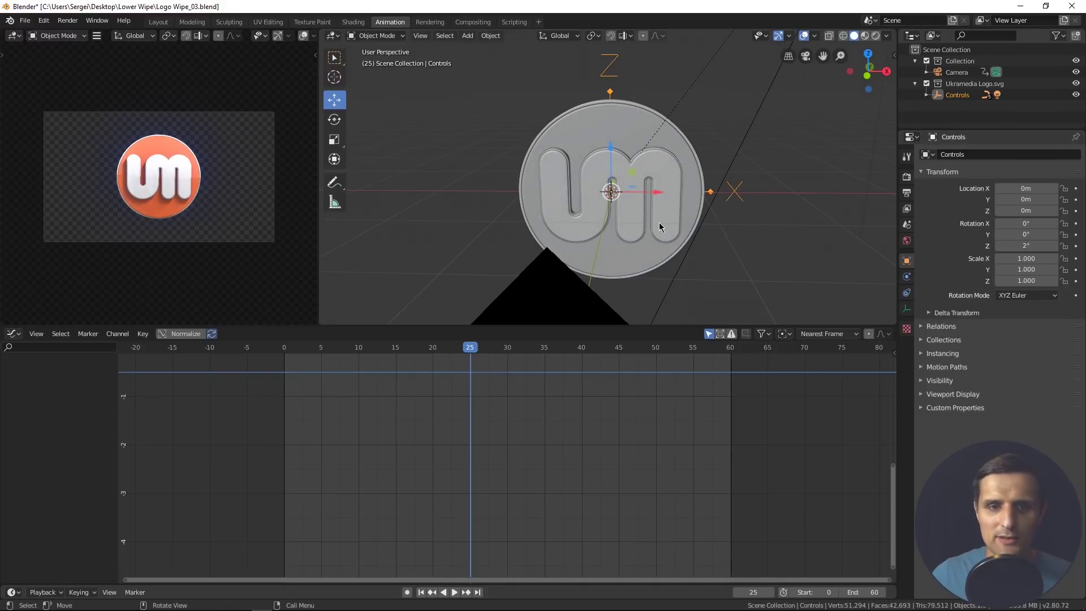
{"action": "key", "text": "alt+r"}
Step: Scrub through the animation to frame 30 and keyframe the Controls empty's Z rotation at 0°
{"action": "left_click_drag", "start_coordinate": [465, 347], "coordinate": [280, 351]}
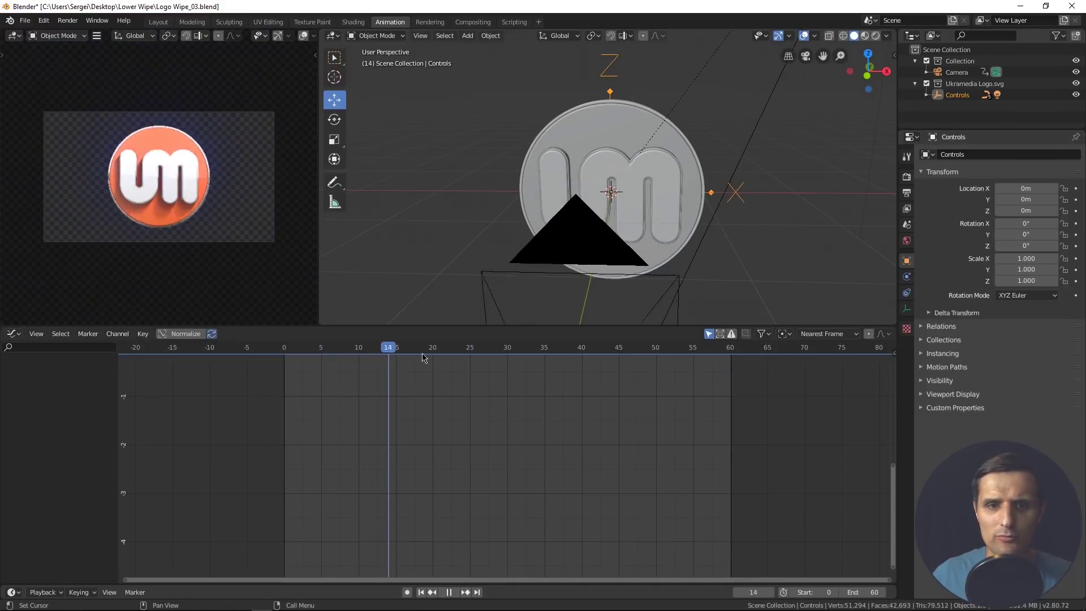
{"action": "key", "text": "space"}
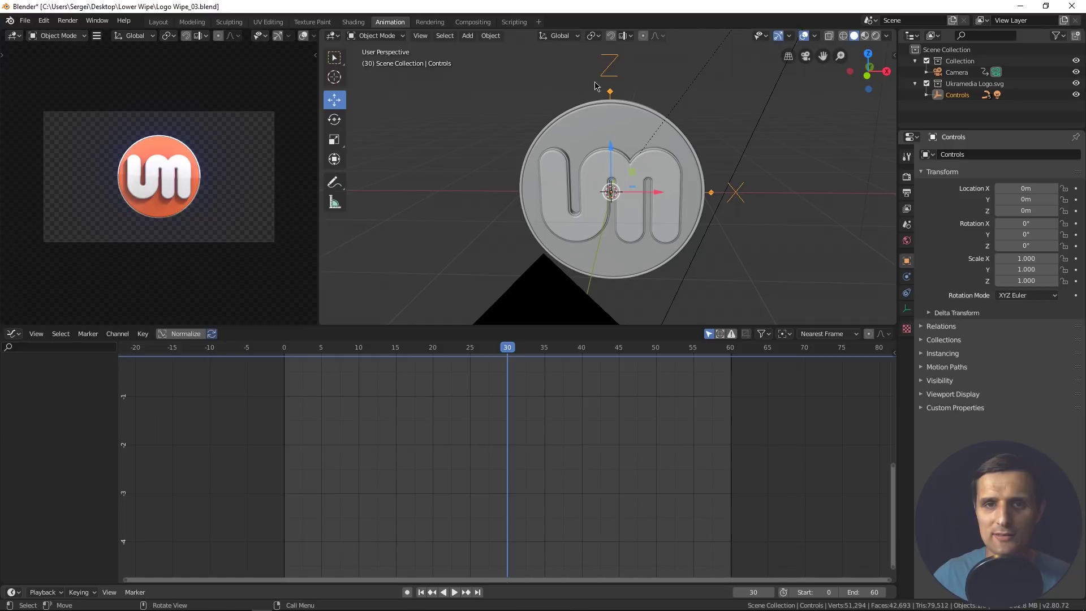
{"action": "left_click", "coordinate": [1077, 247]}
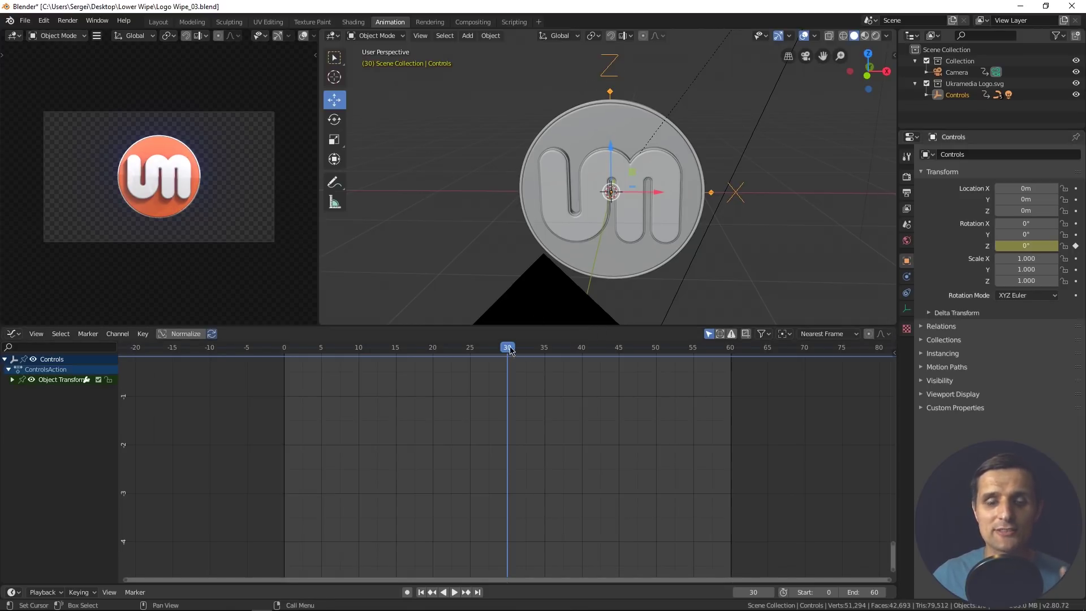
Step: At frame 0, set the Controls empty's Z rotation to 180° and keyframe it
{"action": "left_click_drag", "start_coordinate": [509, 351], "coordinate": [283, 358]}
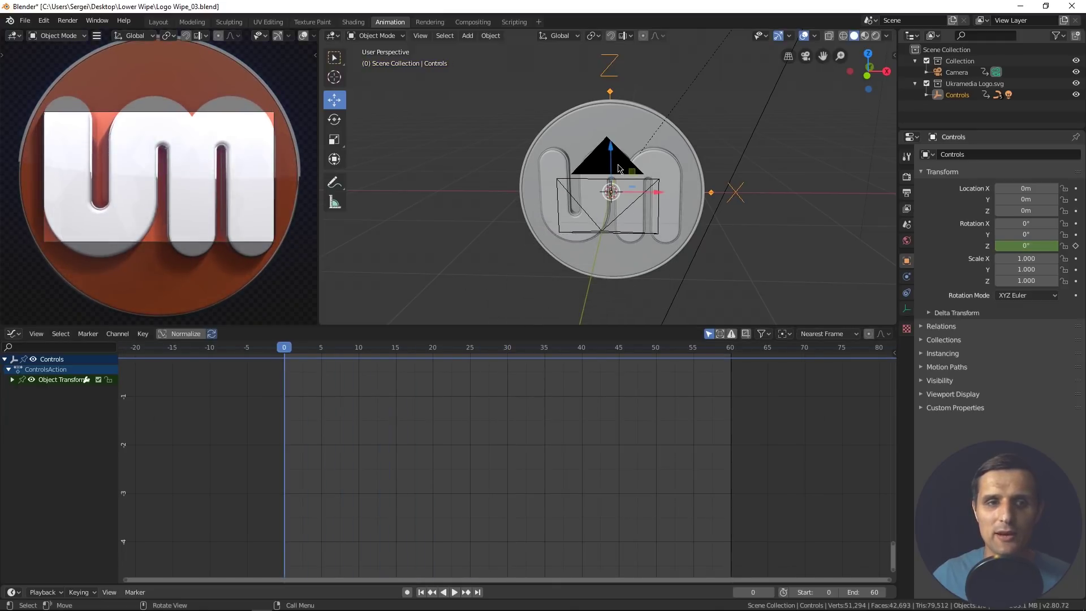
{"action": "left_click_drag", "start_coordinate": [1028, 247], "coordinate": [1021, 247]}
{"action": "left_click", "coordinate": [1021, 246]}
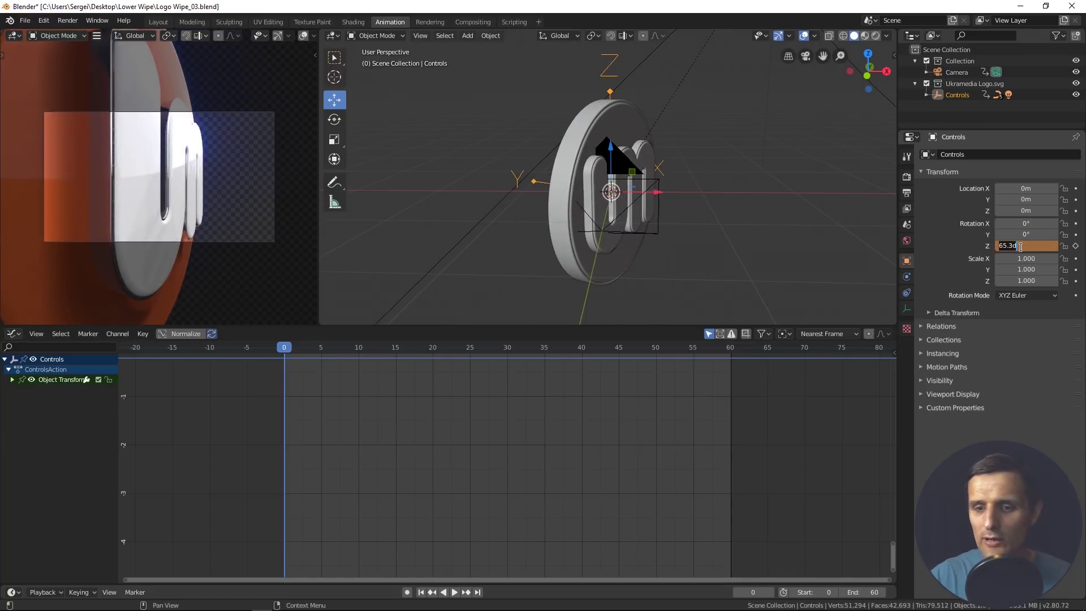
{"action": "type", "text": "180"}
{"action": "key", "text": "Return"}
{"action": "key", "text": "i"}
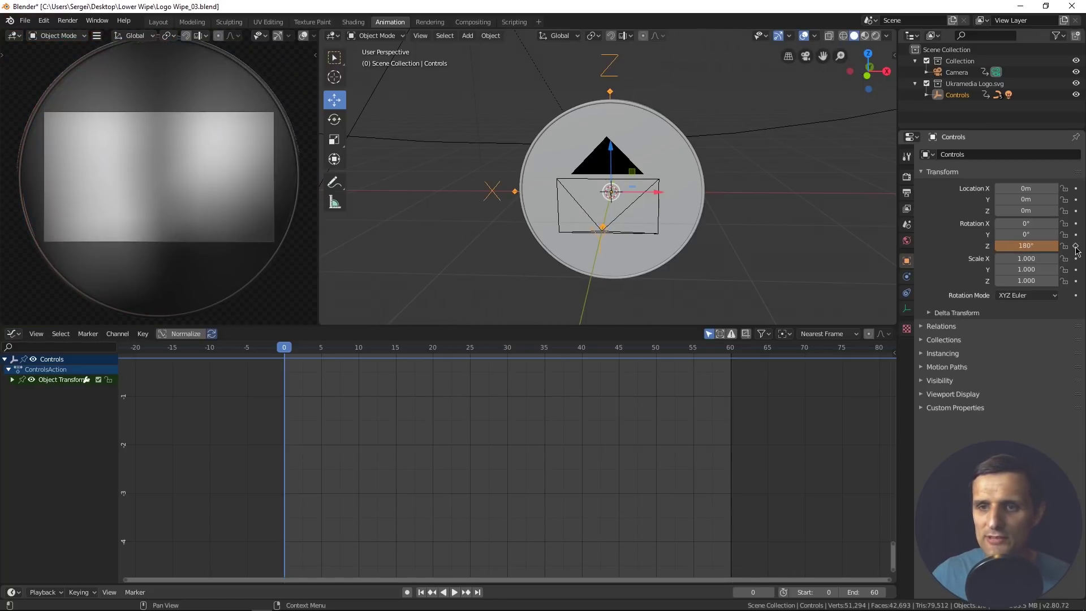
Step: At frame 60, set the Controls empty's Z rotation to -180° and keyframe it
{"action": "key", "text": "space"}
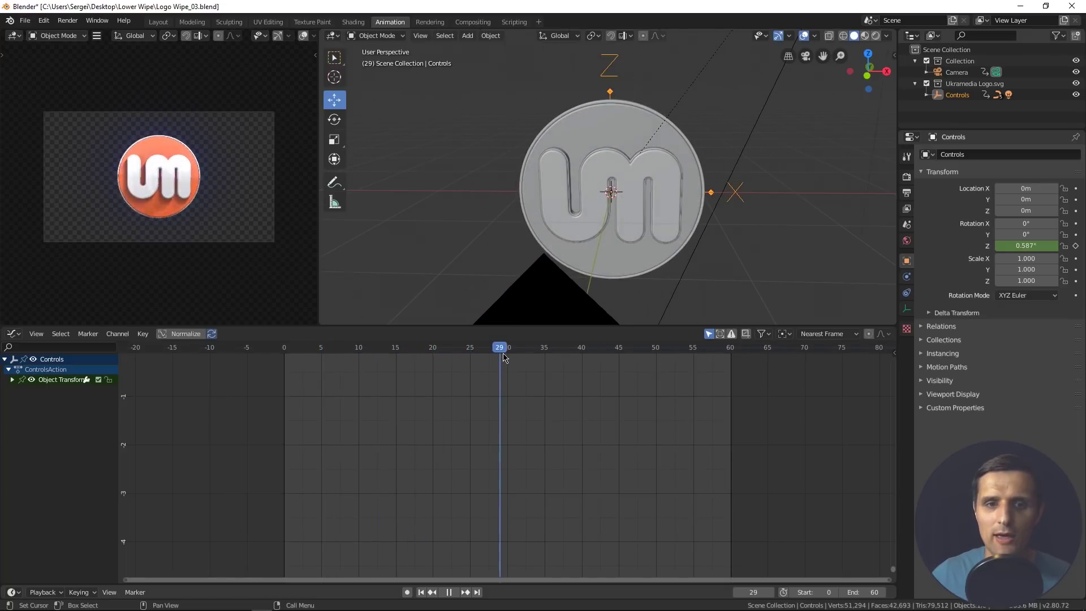
{"action": "left_click_drag", "start_coordinate": [506, 355], "coordinate": [733, 365]}
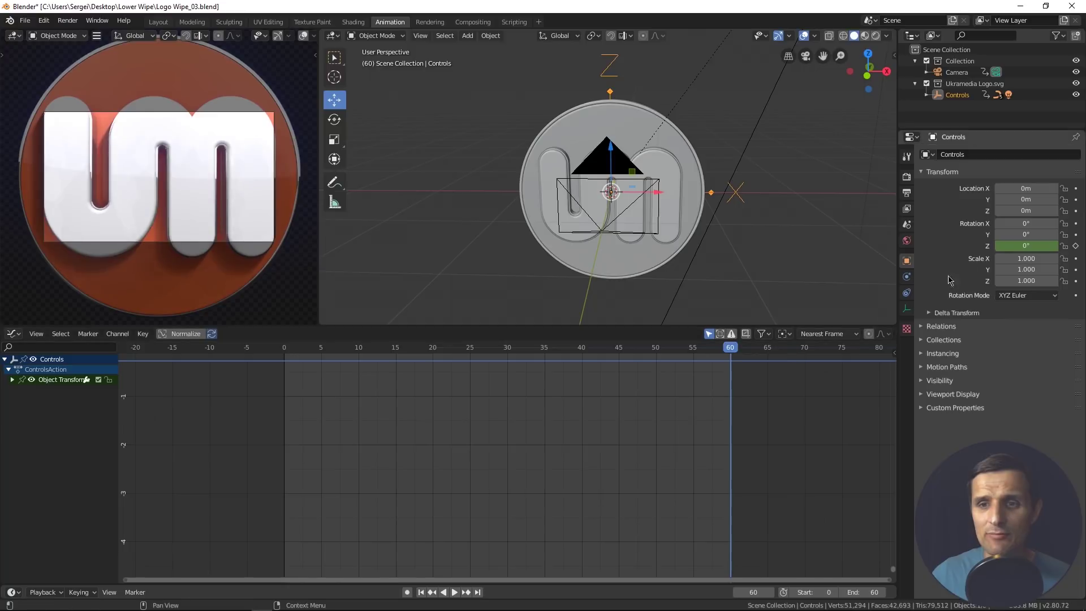
{"action": "left_click", "coordinate": [1018, 245]}
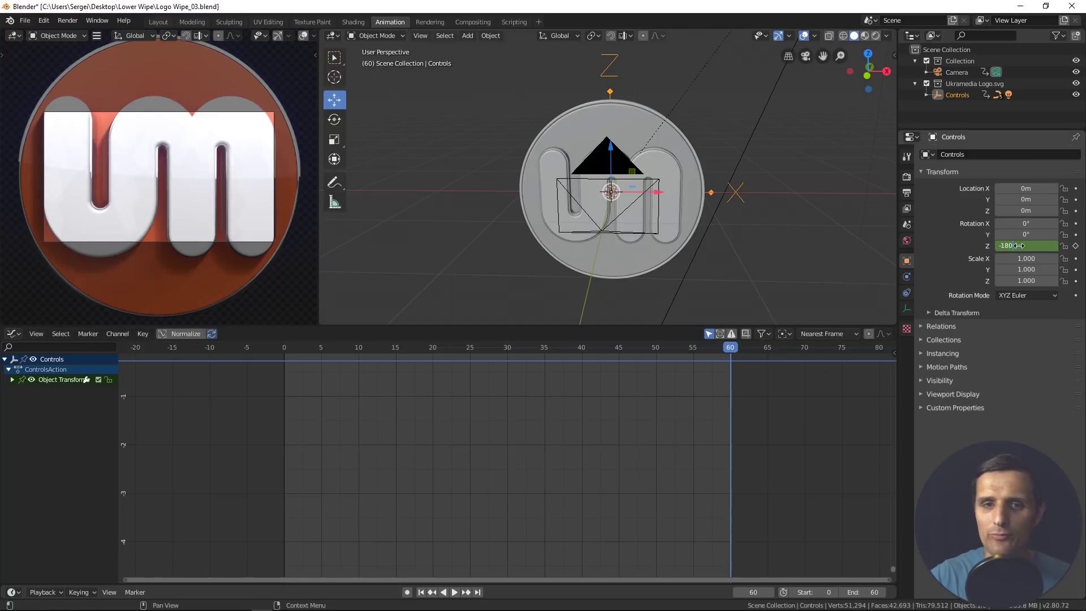
{"action": "key", "text": "Return"}
{"action": "left_click", "coordinate": [1076, 246]}
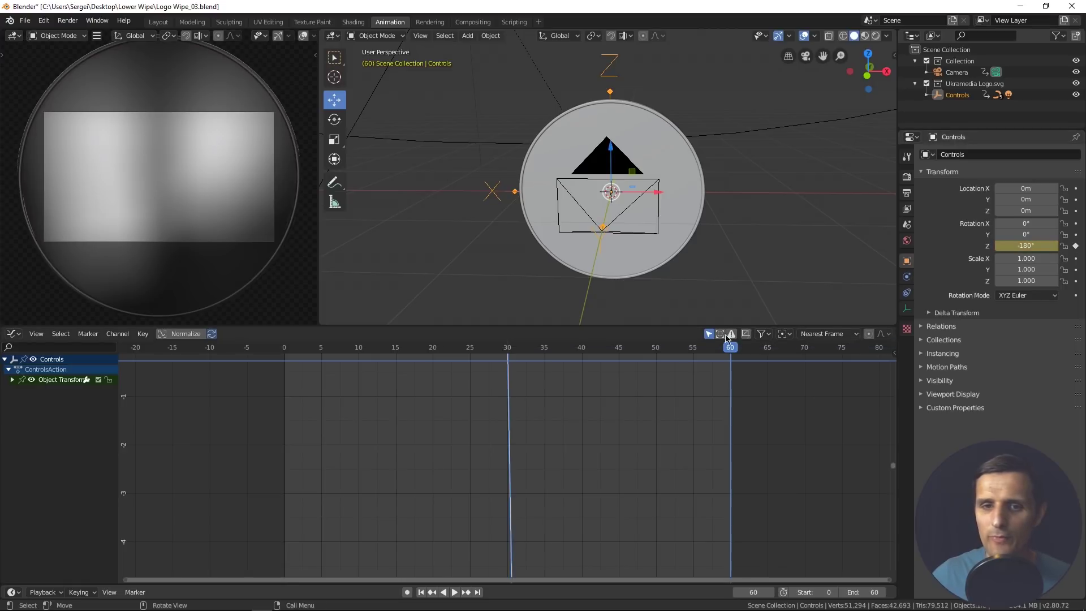
Step: Rotate the frame 30 handles of the Controls Z rotation curve nearly flat and scale them out to about frames 0 and 60
{"action": "left_click_drag", "start_coordinate": [730, 349], "coordinate": [279, 380]}
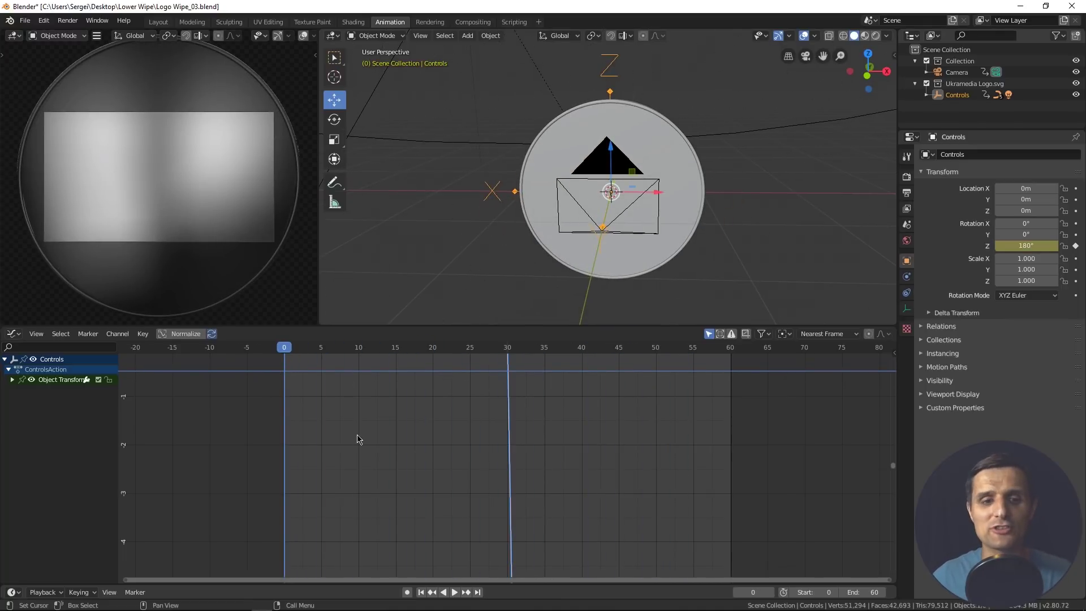
{"action": "key", "text": "a"}
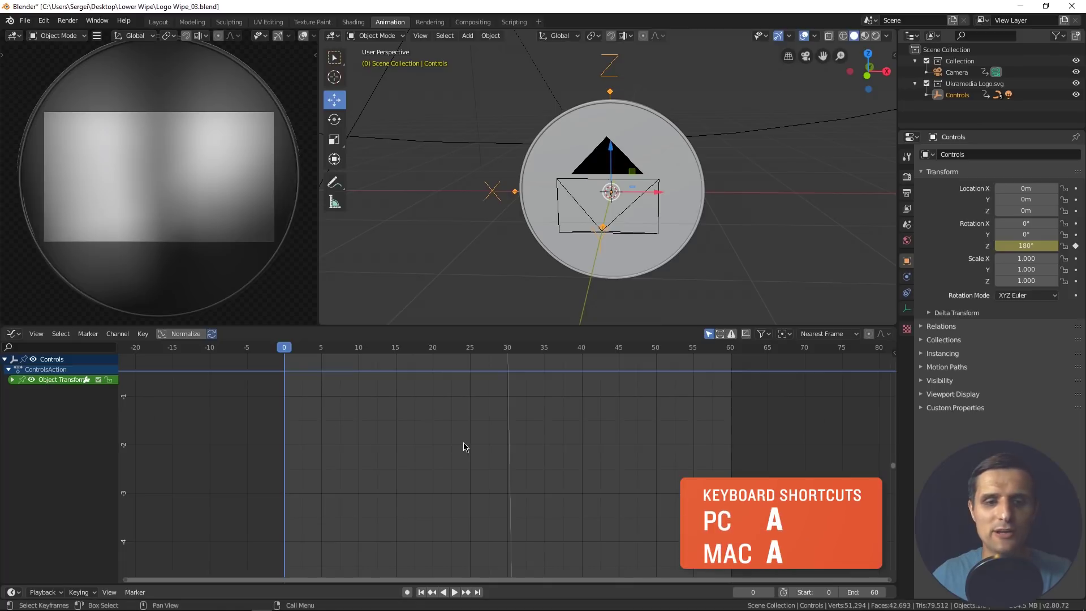
{"action": "key", "text": "period"}
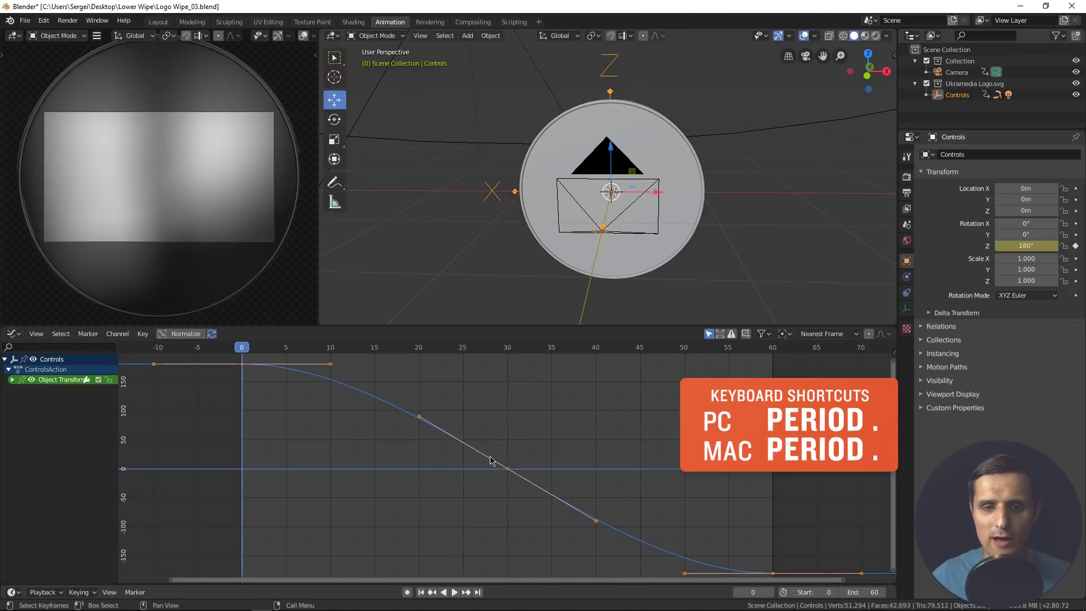
{"action": "left_click", "coordinate": [507, 469]}
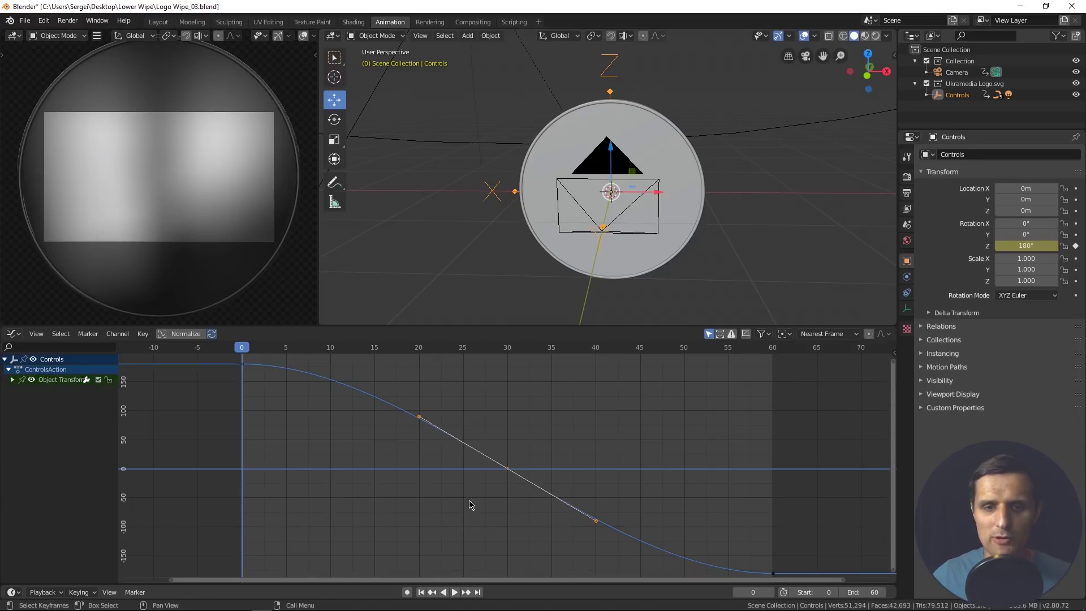
{"action": "key", "text": "r"}
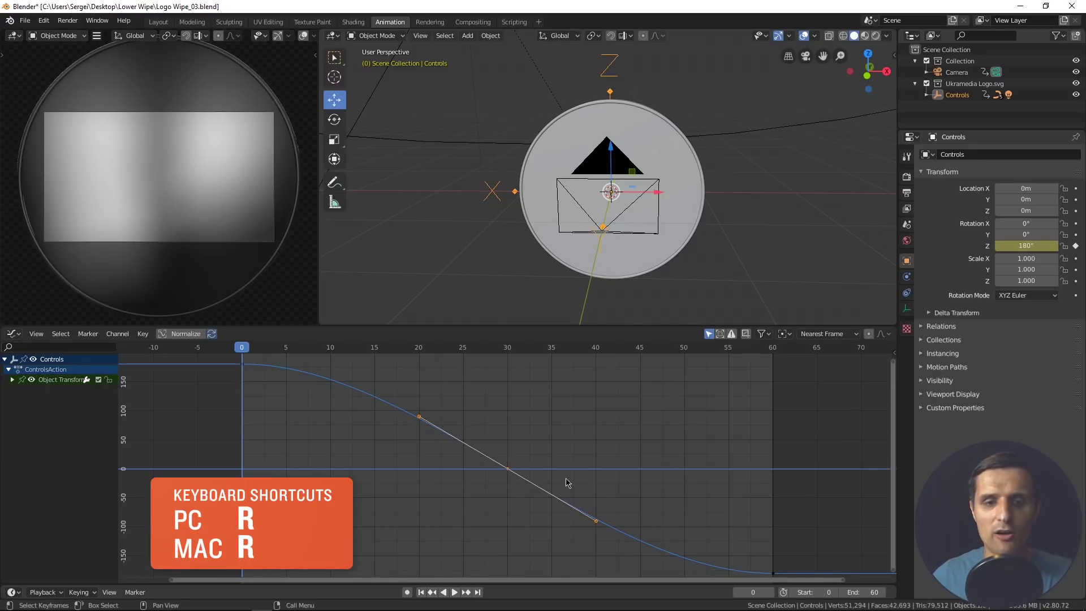
{"action": "key", "text": "r"}
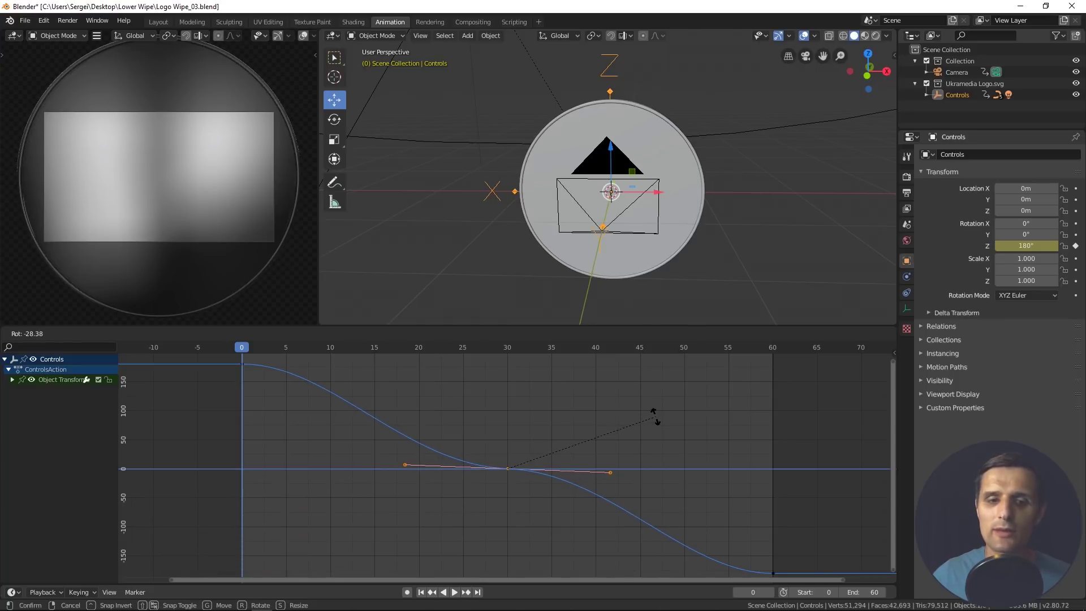
{"action": "left_click", "coordinate": [653, 417]}
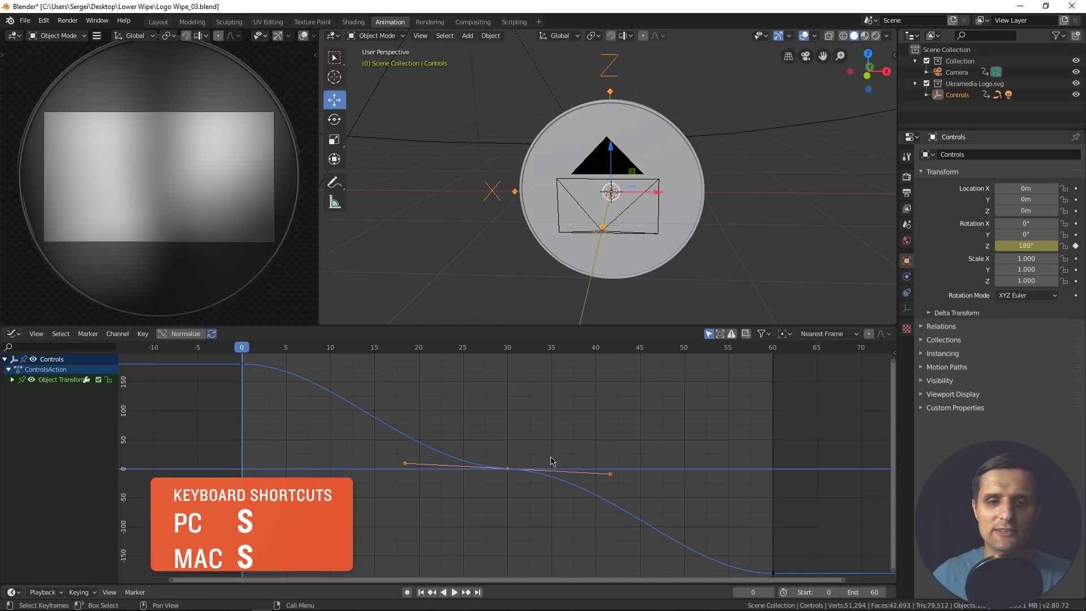
{"action": "key", "text": "s"}
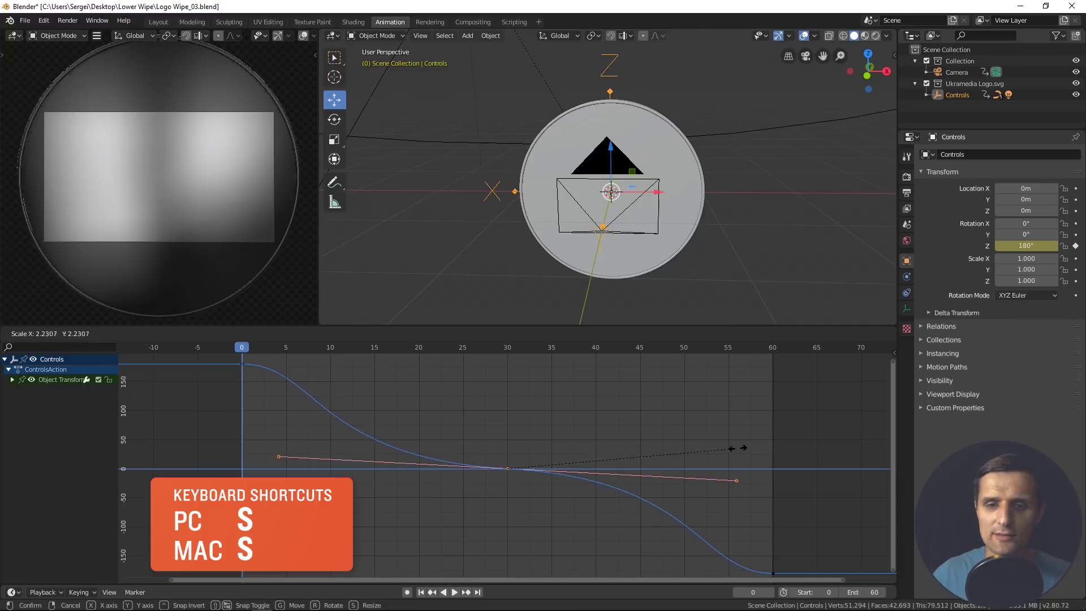
{"action": "left_click", "coordinate": [772, 447]}
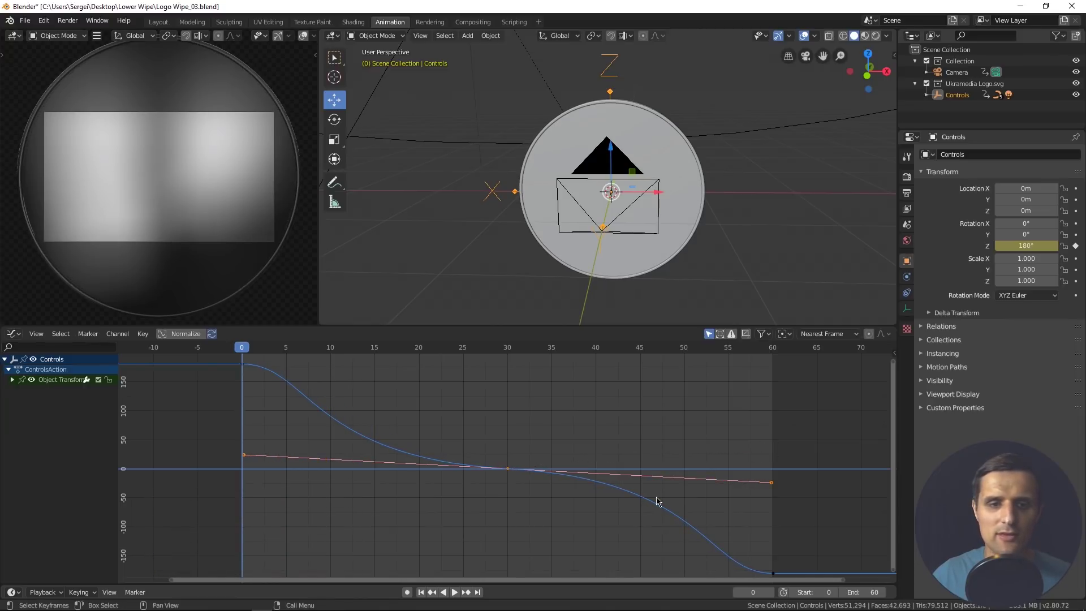
Step: Play back the logo spin and try a different slope on the frame 30 handles of the Controls Z rotation curve
{"action": "key", "text": "space"}
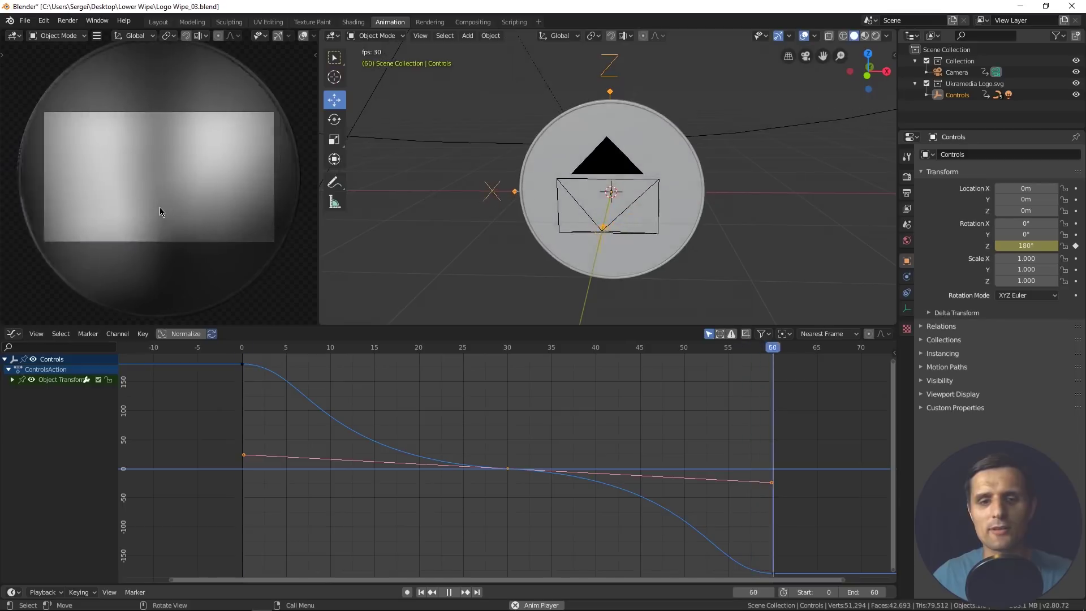
{"action": "key", "text": "space"}
{"action": "key", "text": "r"}
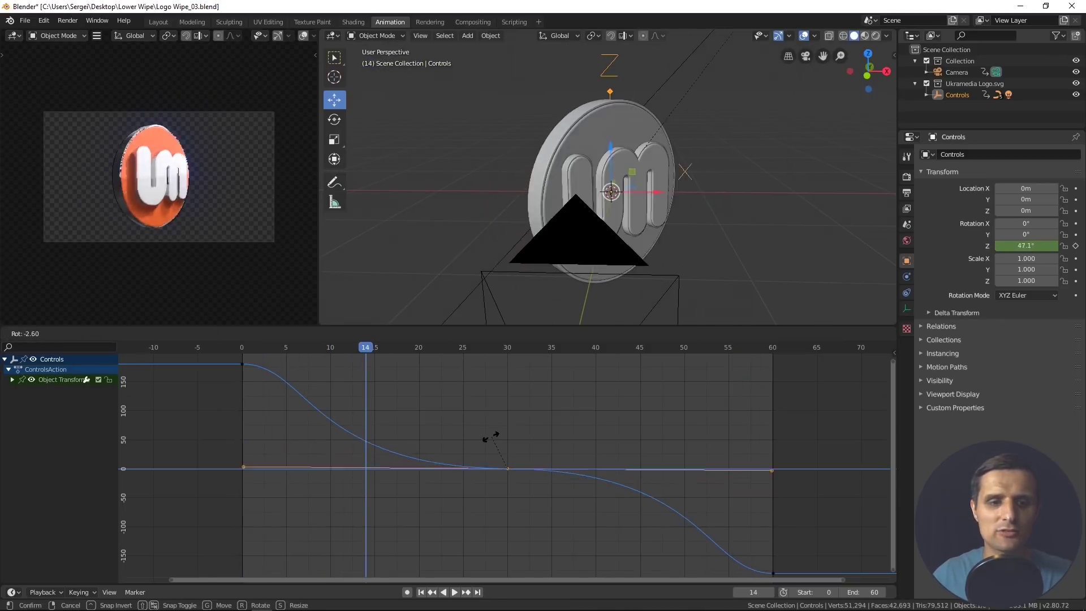
{"action": "left_click", "coordinate": [491, 437]}
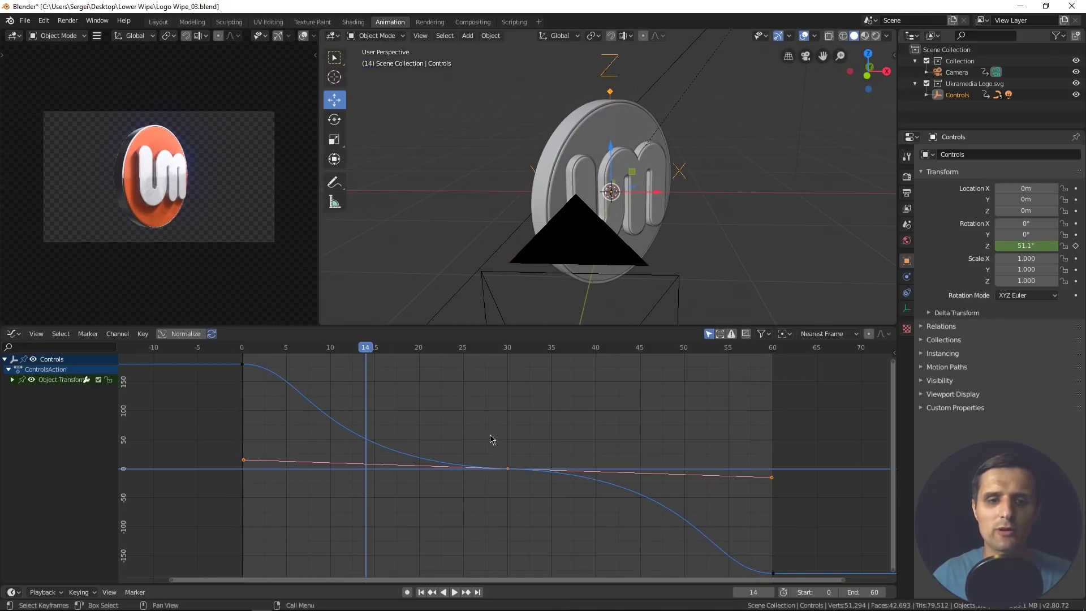
Step: Replay the wipe animation from the start frame to review the logo spin in the camera view
{"action": "key", "text": "shift+Left"}
{"action": "key", "text": "space"}
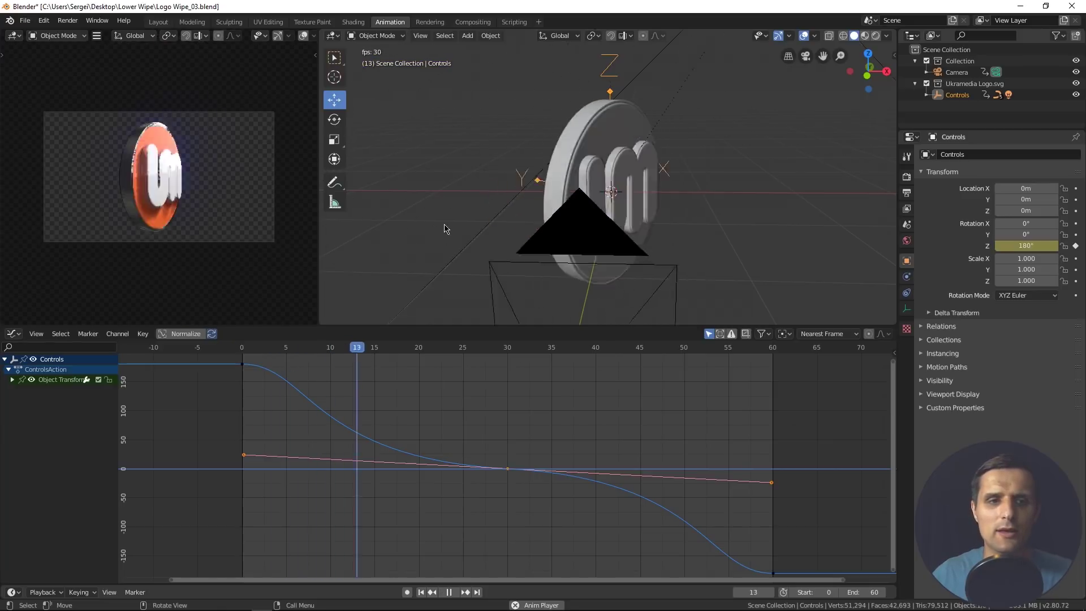
{"action": "key", "text": "space"}
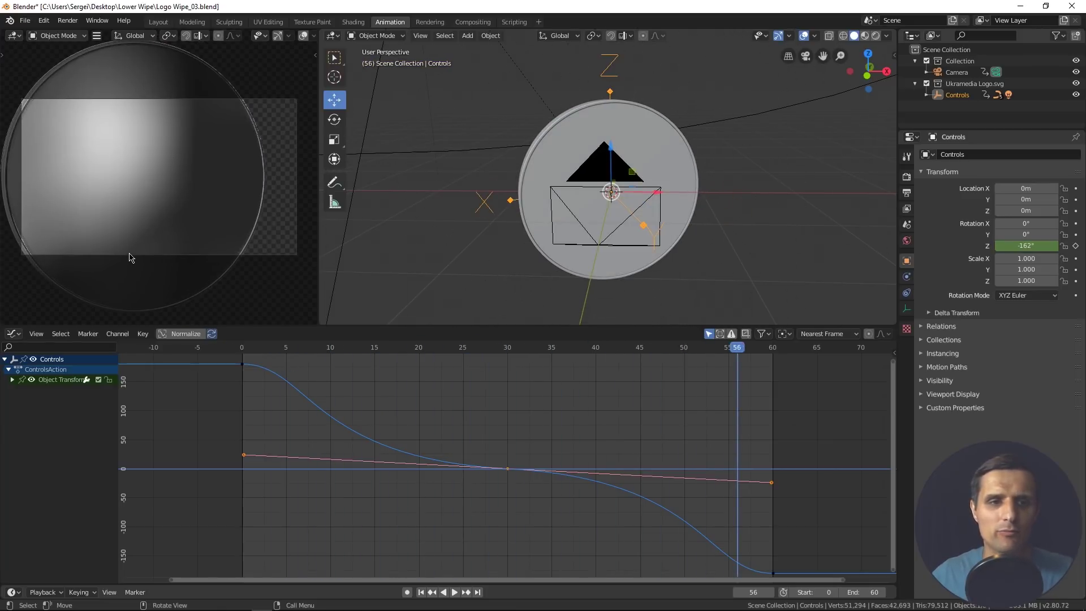
{"action": "key", "text": "shift+Left"}
{"action": "key", "text": "space"}
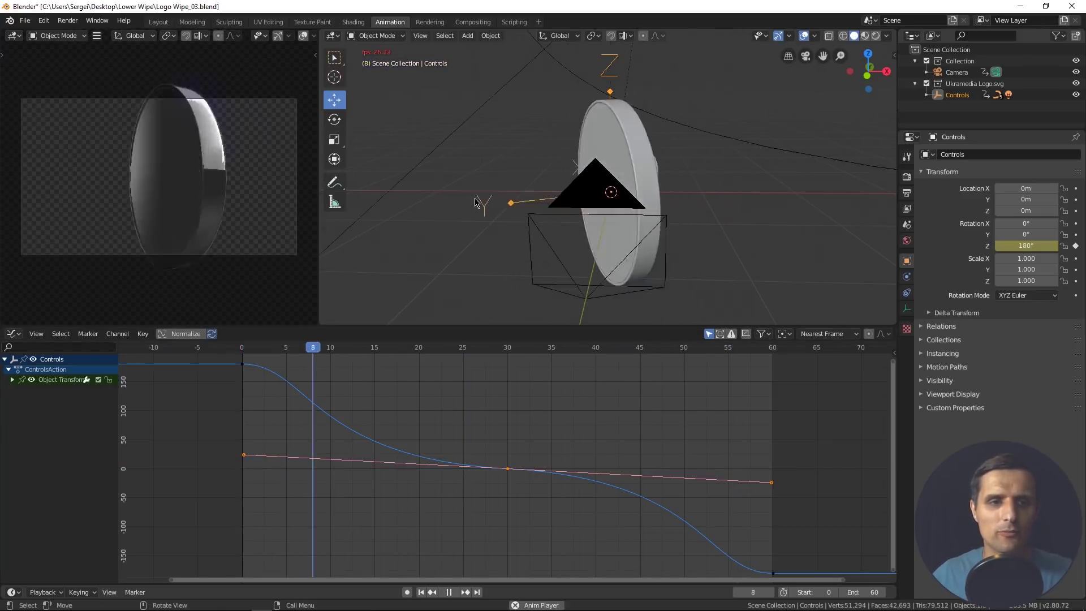
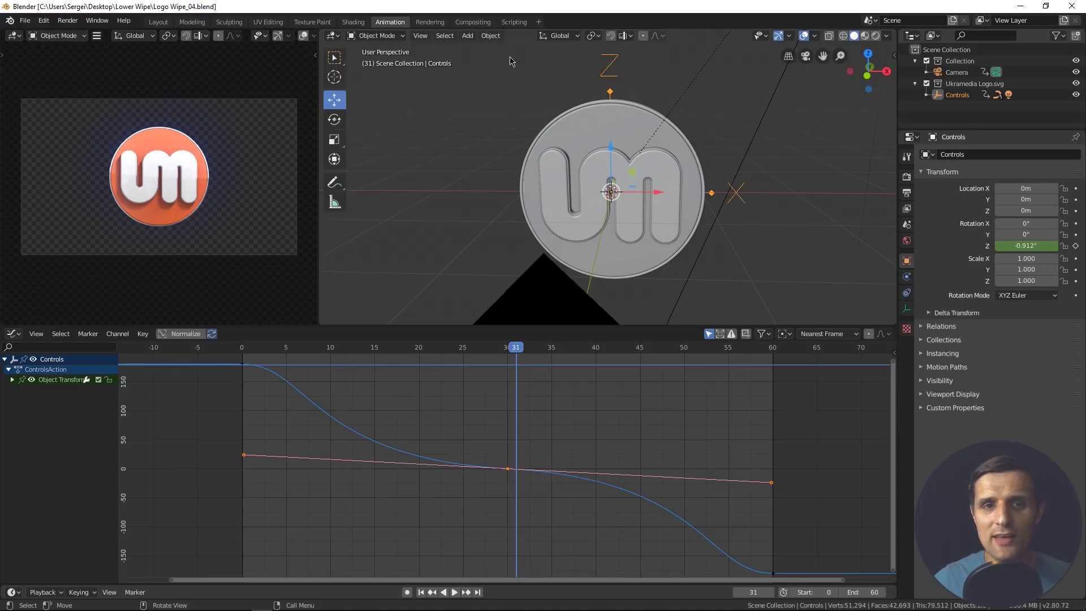
Step: Switch to the Compositing workspace with the Compositor editor and enable Use Nodes
{"action": "left_click", "coordinate": [473, 23]}
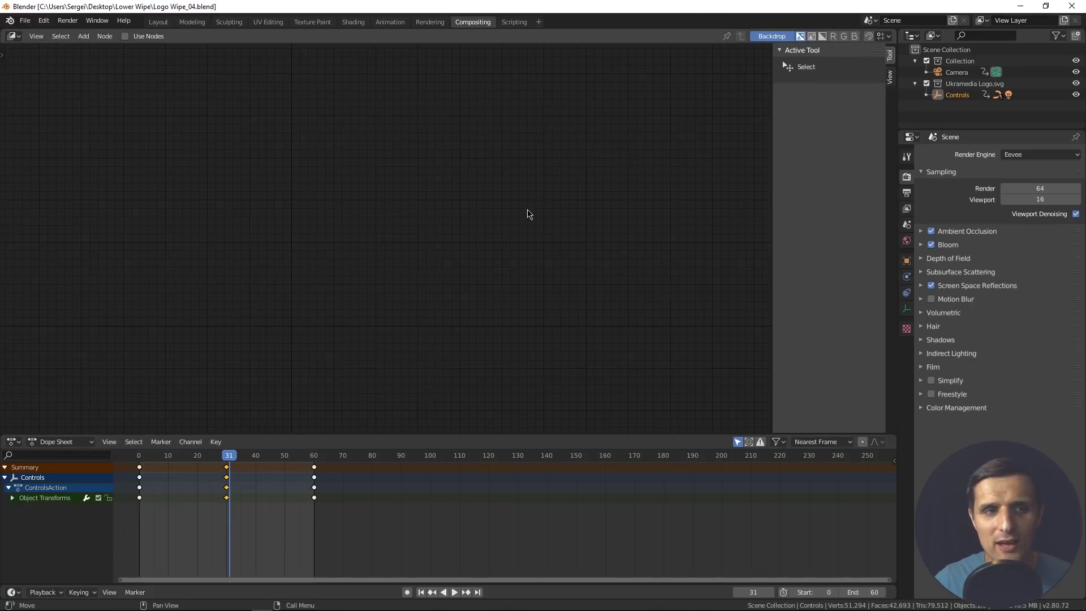
{"action": "left_click", "coordinate": [14, 36]}
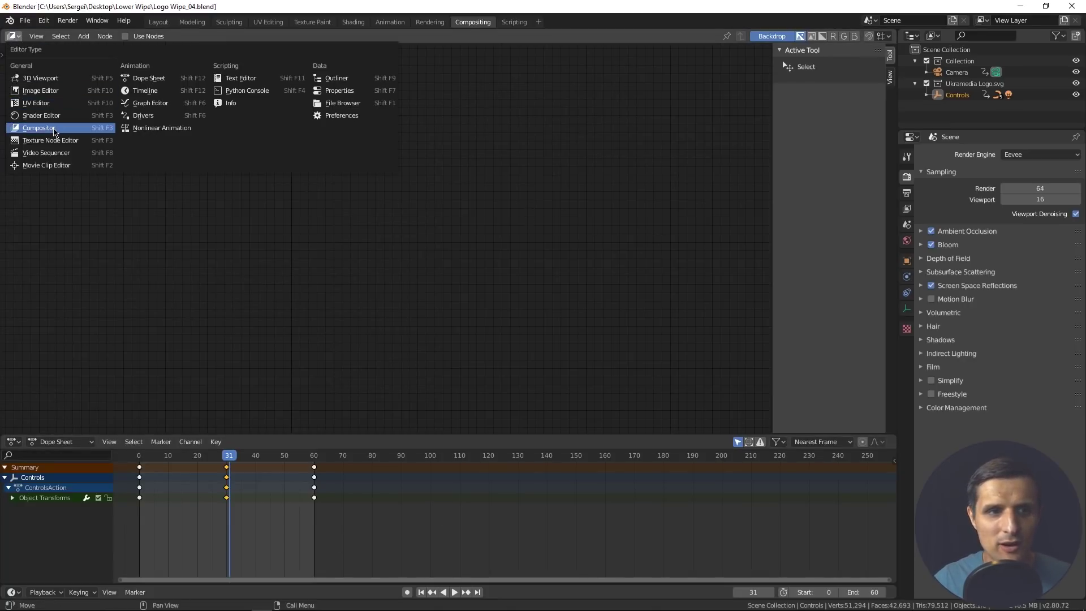
{"action": "left_click", "coordinate": [54, 130]}
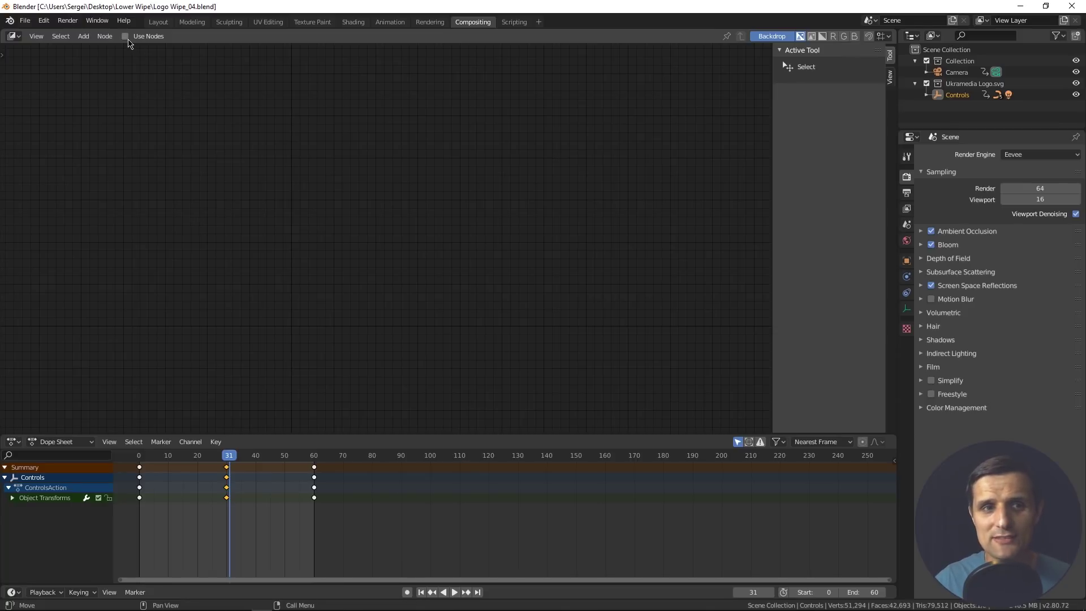
{"action": "left_click", "coordinate": [126, 36]}
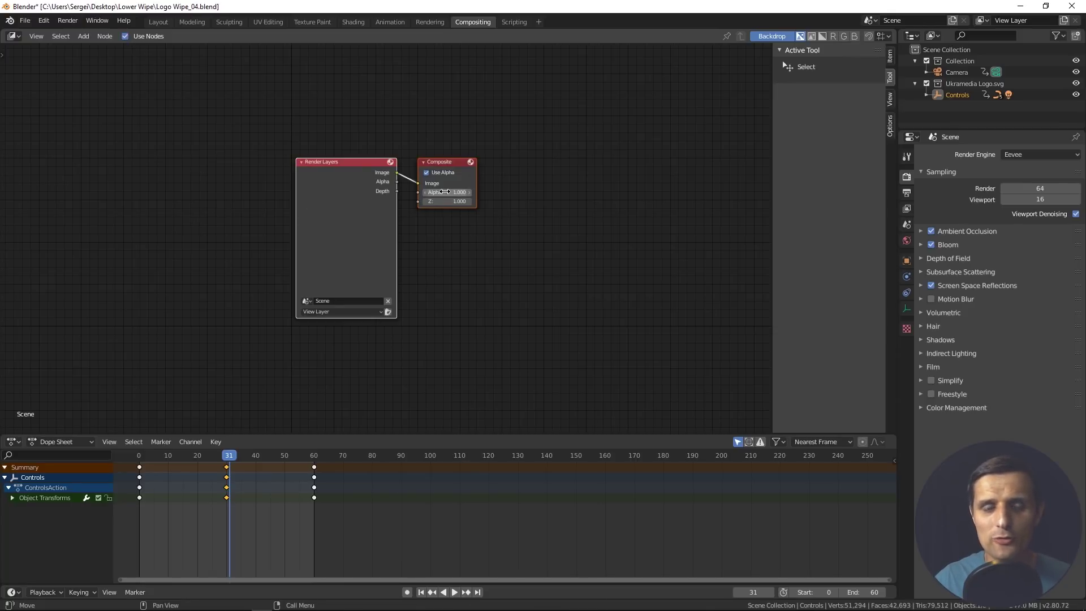
Step: Render frame 31 as a still image and close the render window
{"action": "left_click", "coordinate": [358, 159]}
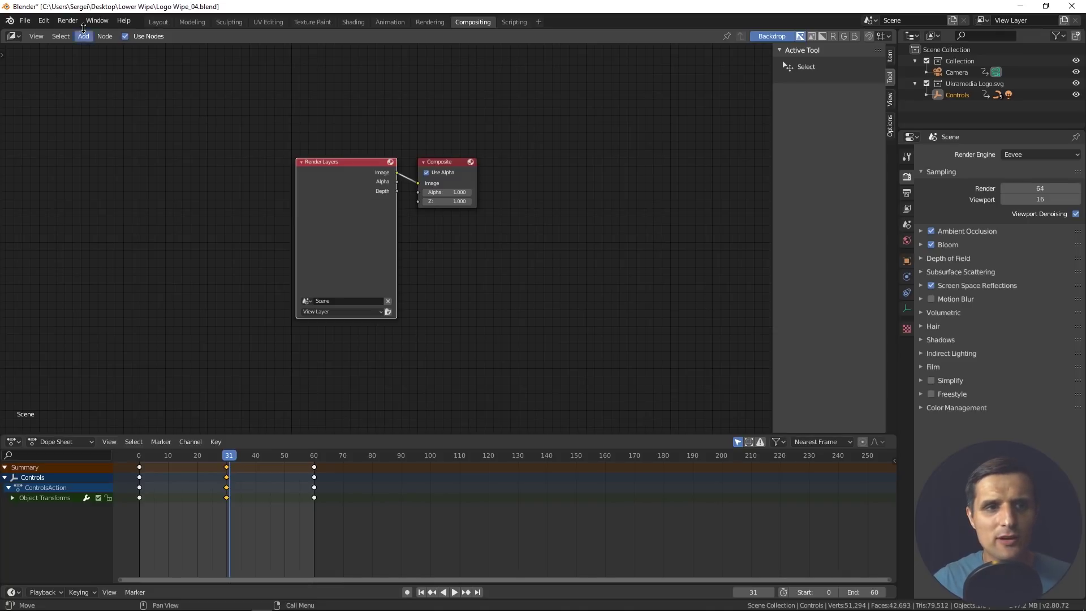
{"action": "left_click", "coordinate": [73, 21]}
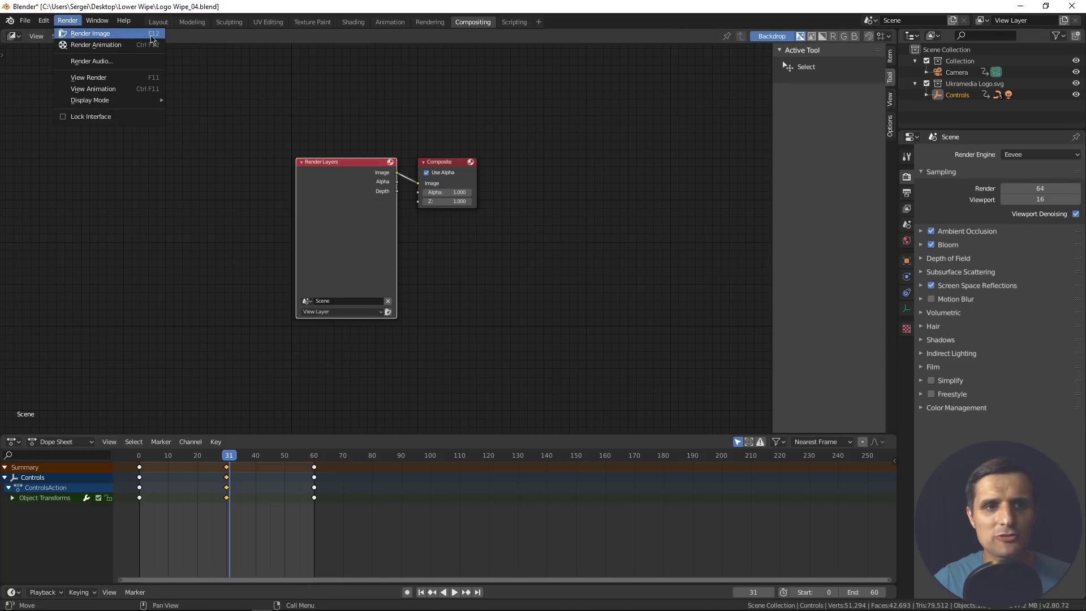
{"action": "left_click", "coordinate": [154, 35]}
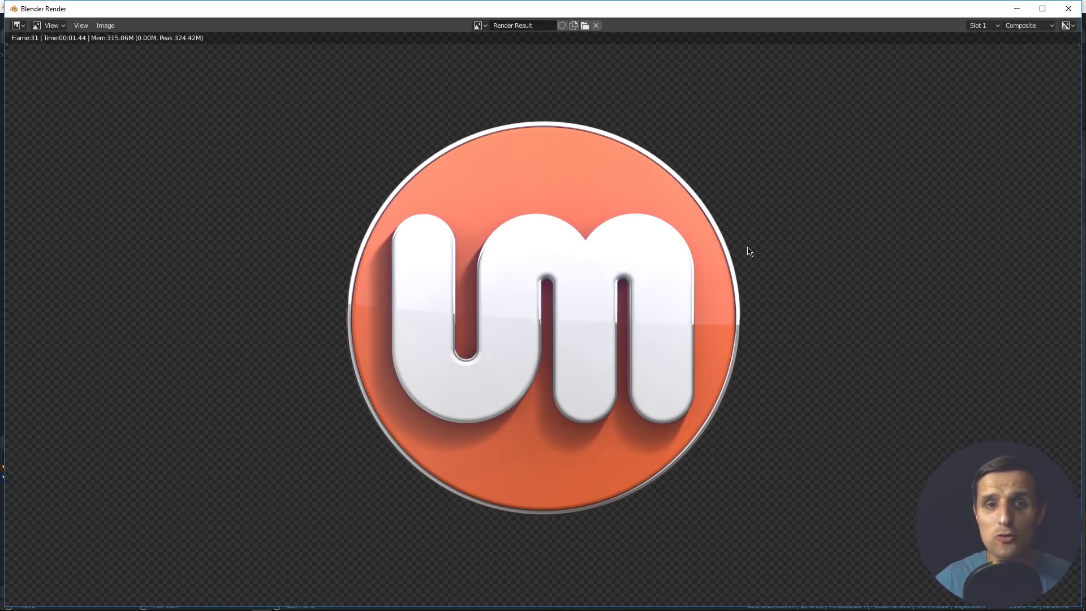
{"action": "left_click", "coordinate": [1068, 9]}
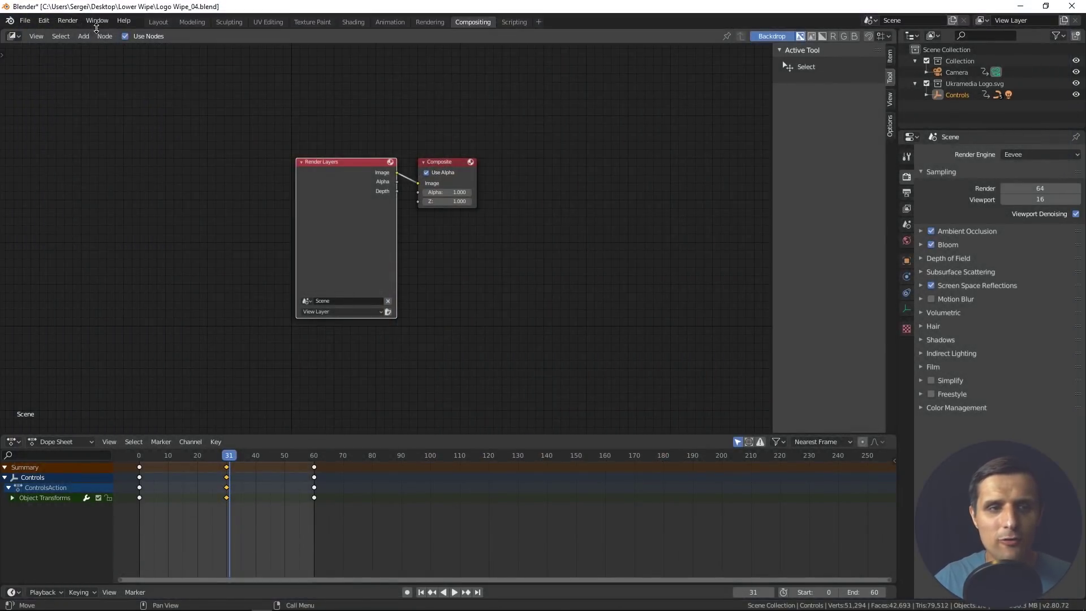
Step: Set the render display mode to Keep User Interface
{"action": "left_click", "coordinate": [96, 21]}
{"action": "mouse_move", "coordinate": [67, 20]}
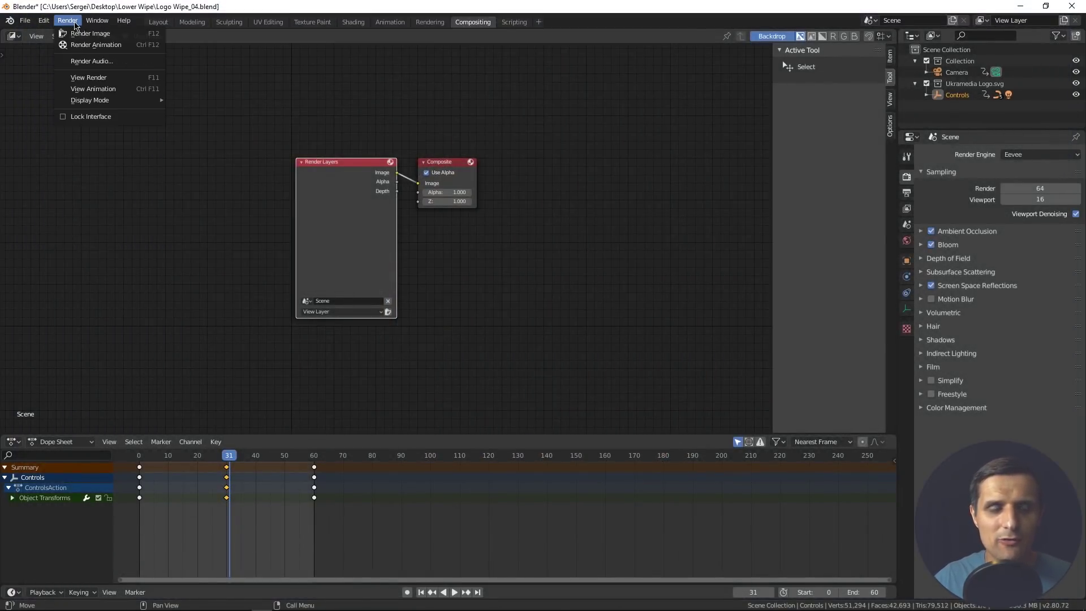
{"action": "mouse_move", "coordinate": [97, 100]}
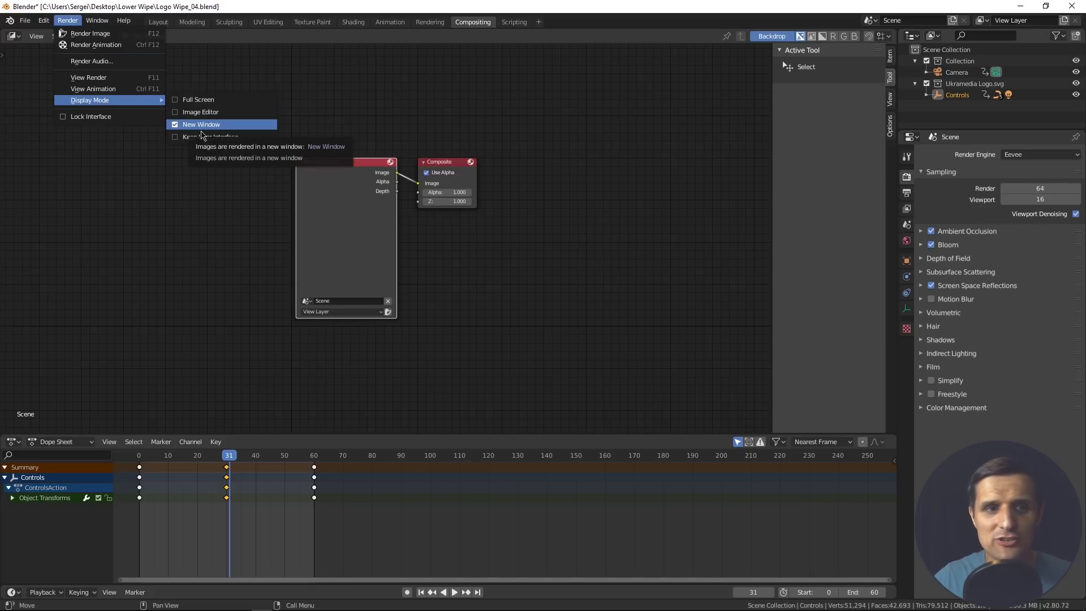
{"action": "left_click", "coordinate": [198, 138]}
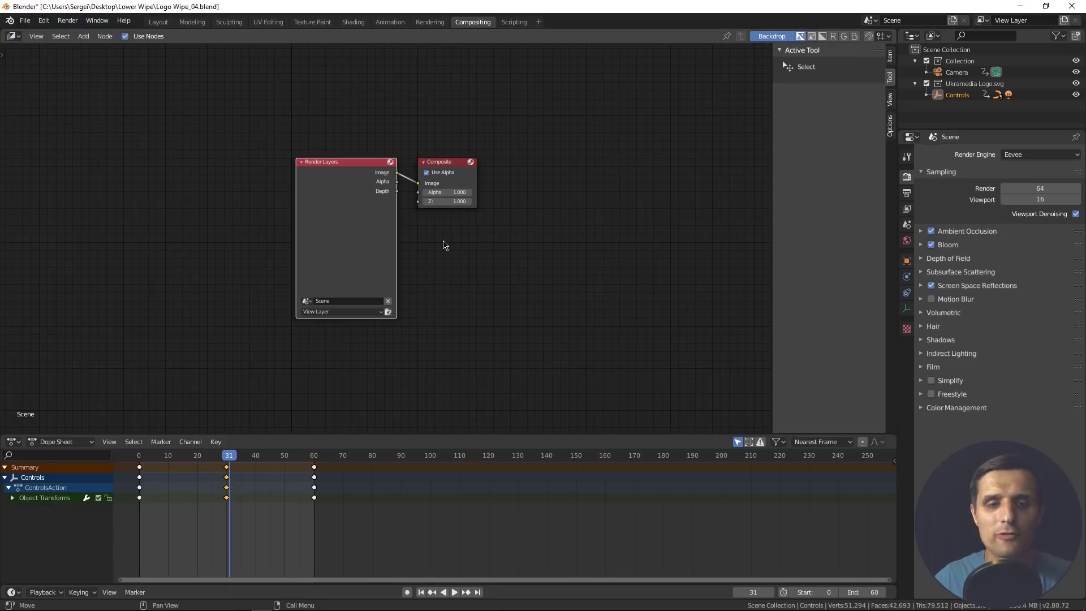
Step: Add a Viewer output node below the Composite node and feed it the Render Layers image
{"action": "key", "text": "shift+a"}
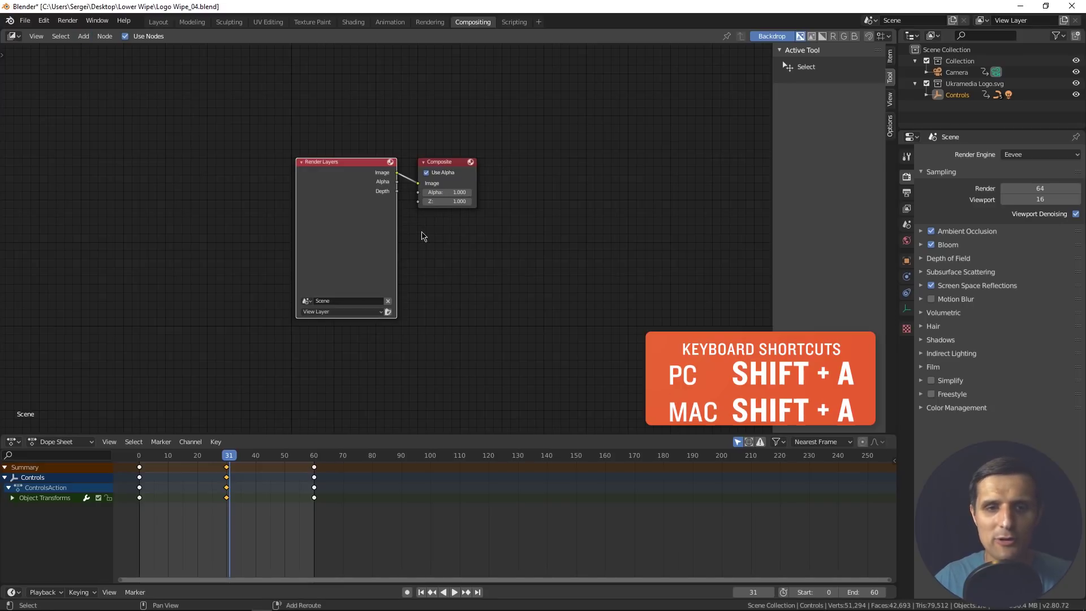
{"action": "key", "text": "shift+a"}
{"action": "mouse_move", "coordinate": [422, 236]}
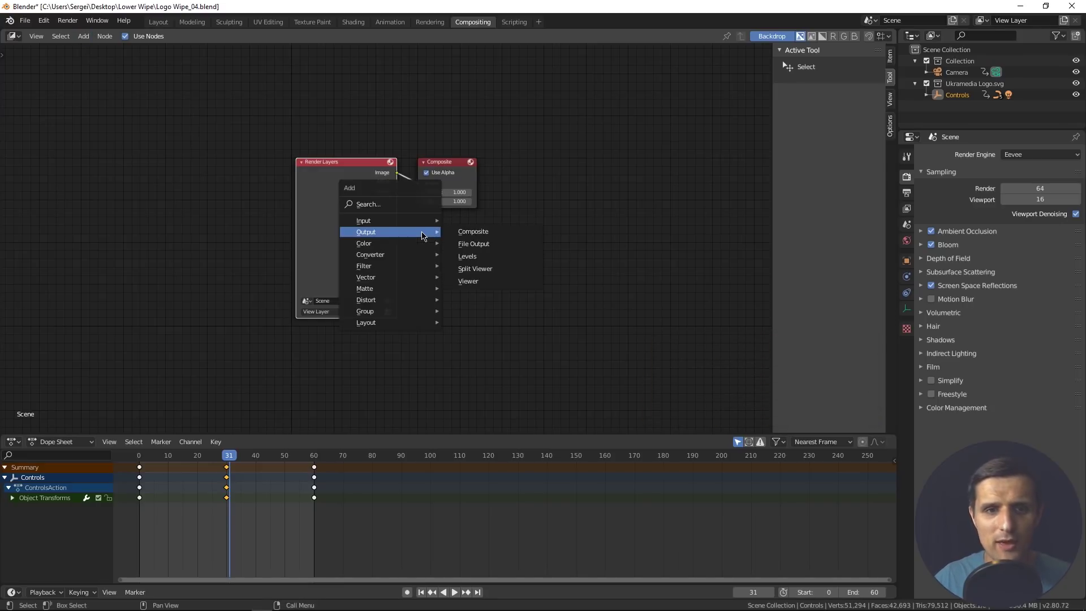
{"action": "left_click", "coordinate": [467, 282]}
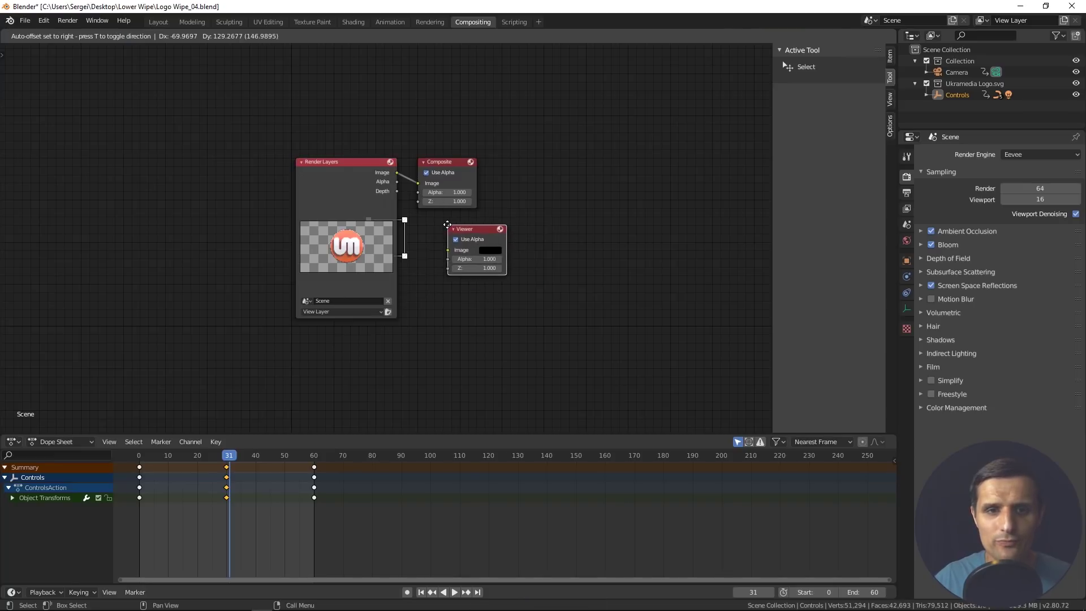
{"action": "left_click", "coordinate": [471, 234]}
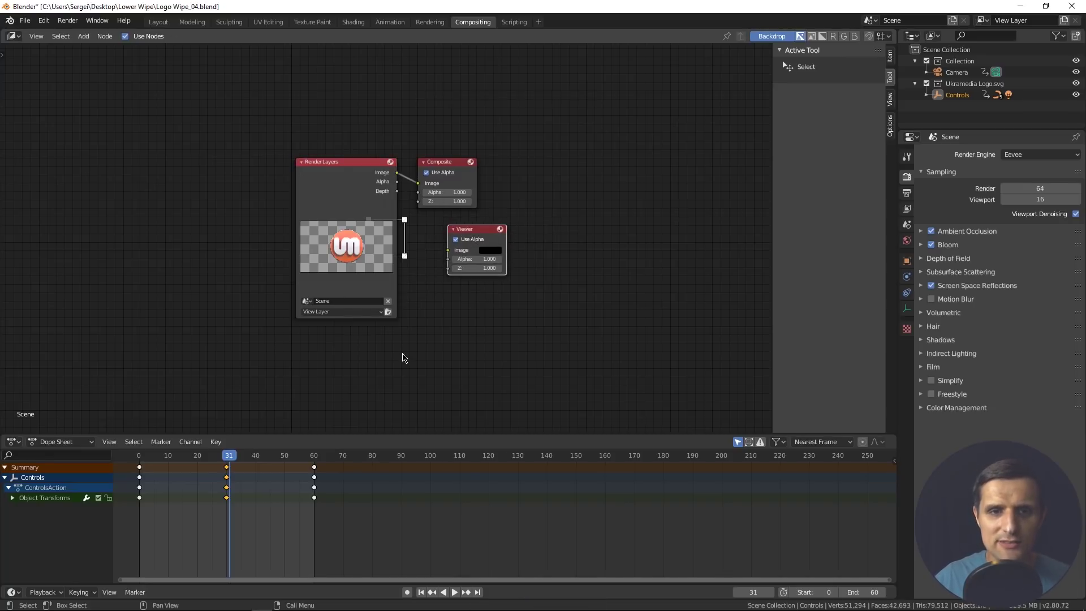
{"action": "left_click", "coordinate": [396, 179], "text": "ctrl+shift"}
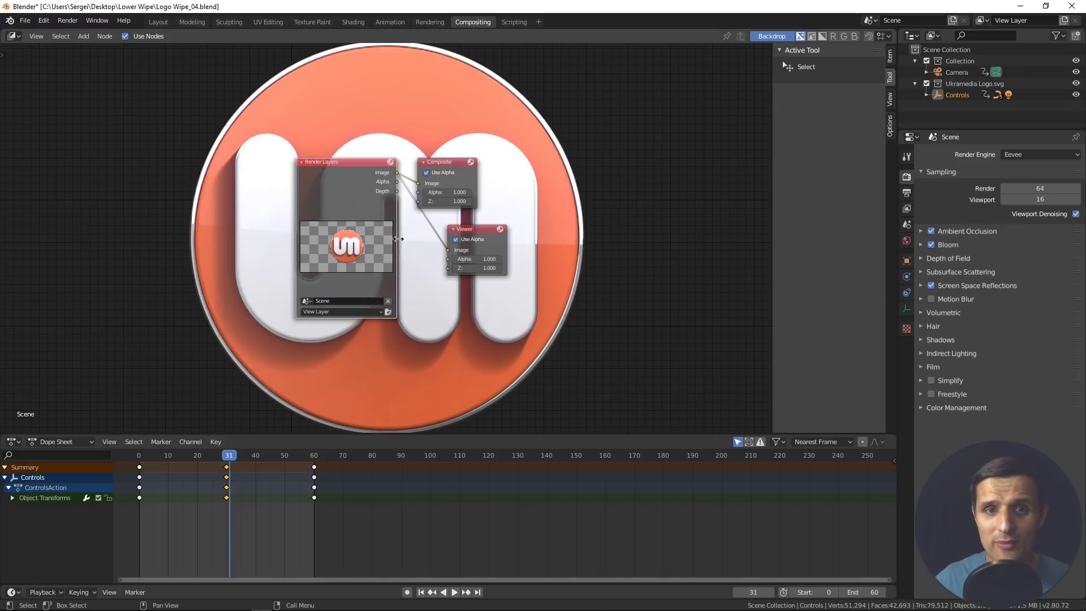
{"action": "left_click_drag", "start_coordinate": [484, 234], "coordinate": [497, 235]}
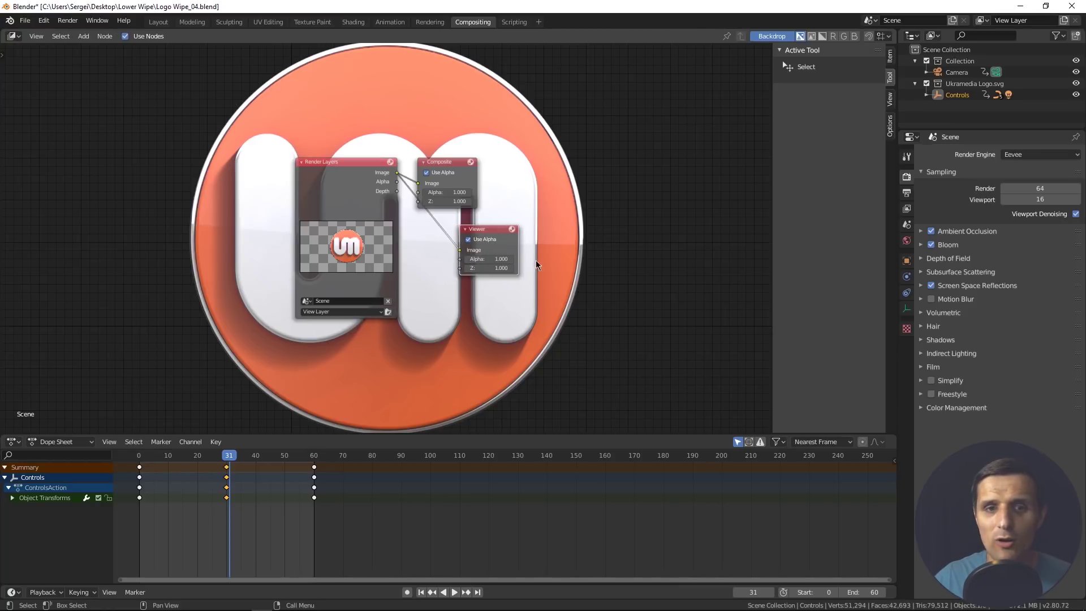
{"action": "left_click", "coordinate": [570, 255]}
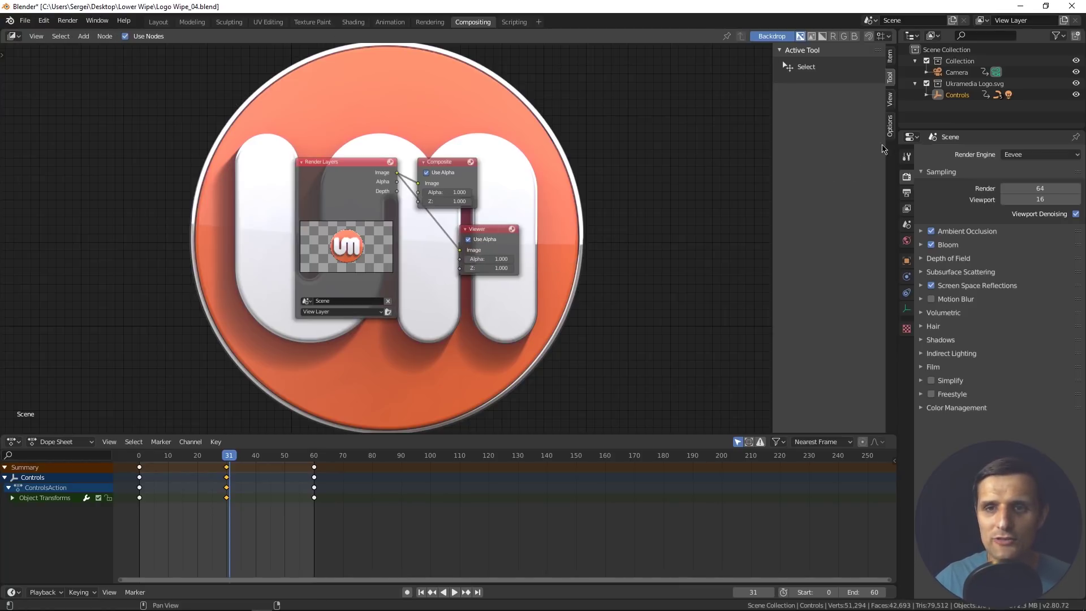
Step: Fit the compositor backdrop image to the node editor area
{"action": "left_click", "coordinate": [891, 100]}
{"action": "left_click", "coordinate": [857, 131]}
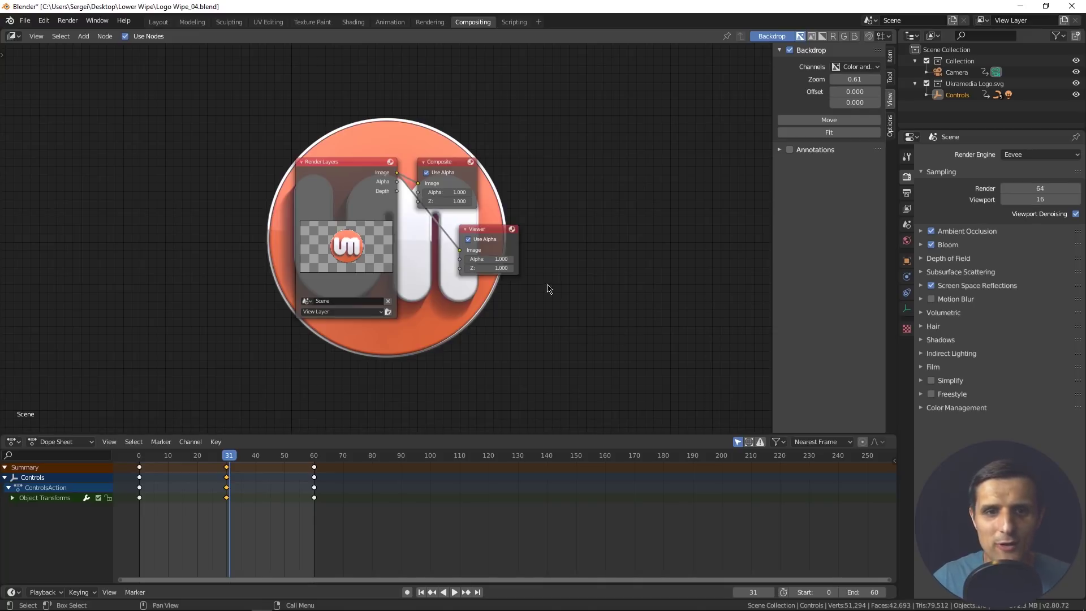
Step: Try scaling down and moving the backdrop by the Viewer node's frame, and refit it to the editor
{"action": "left_click", "coordinate": [488, 233]}
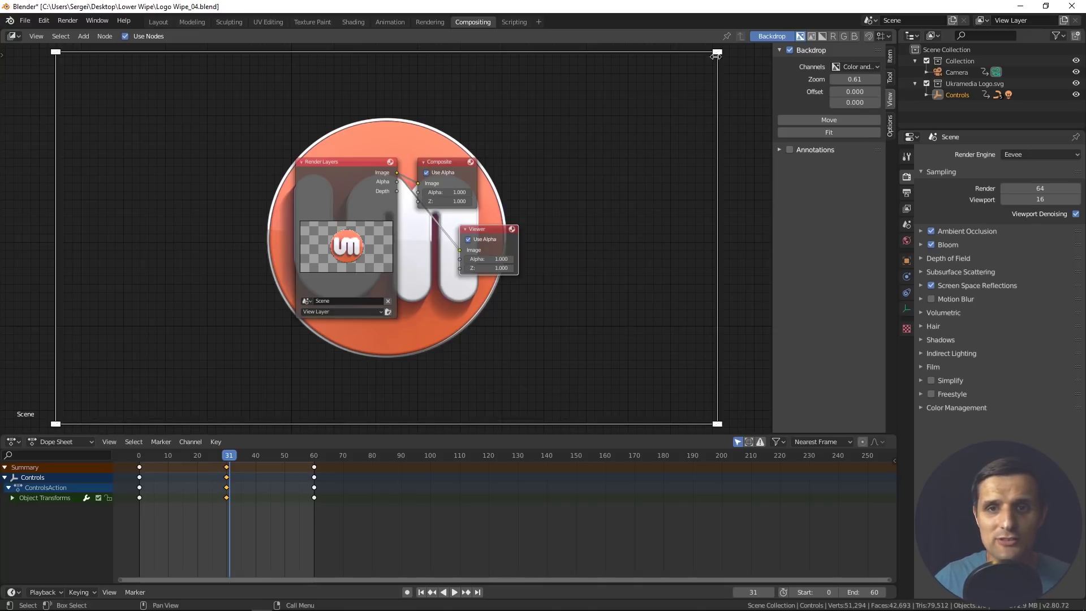
{"action": "left_click_drag", "start_coordinate": [689, 64], "coordinate": [503, 168]}
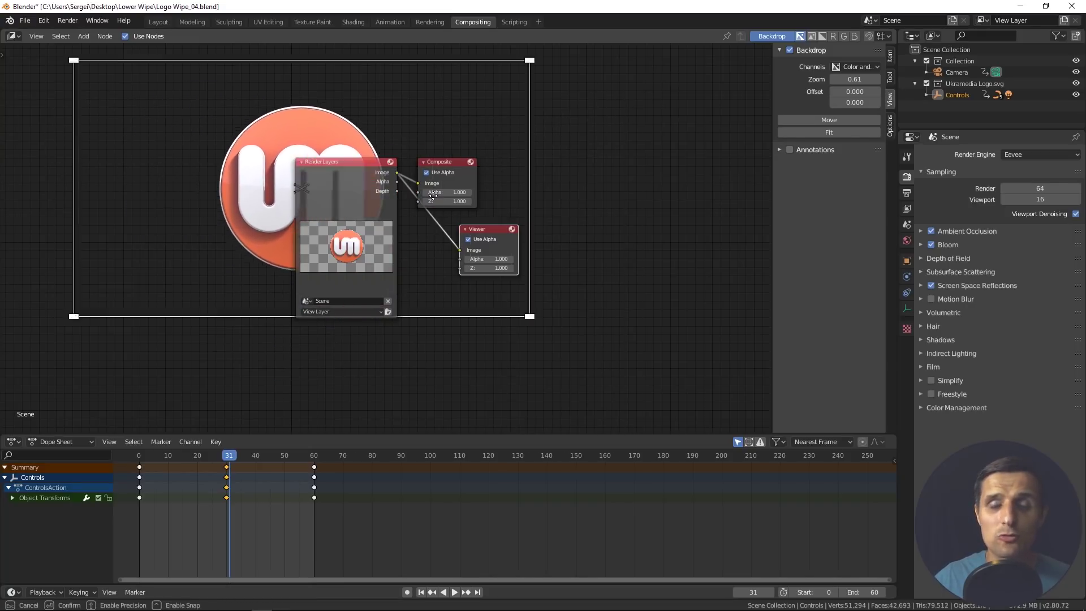
{"action": "left_click", "coordinate": [512, 174]}
{"action": "left_click", "coordinate": [830, 132]}
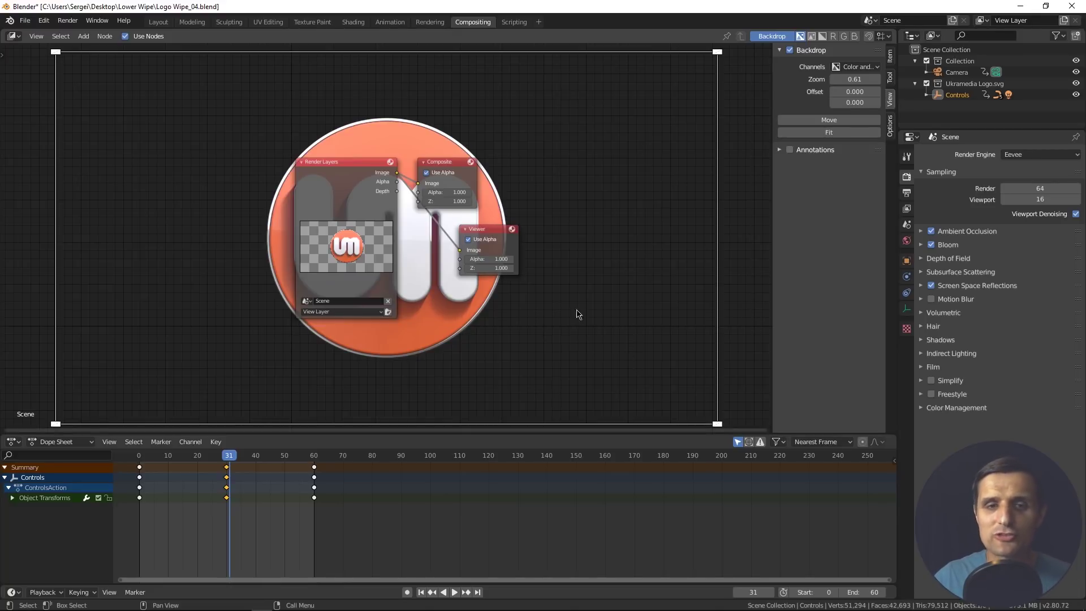
Step: Move the playhead to frame 46 and render that frame to update the compositor backdrop
{"action": "left_click", "coordinate": [273, 462]}
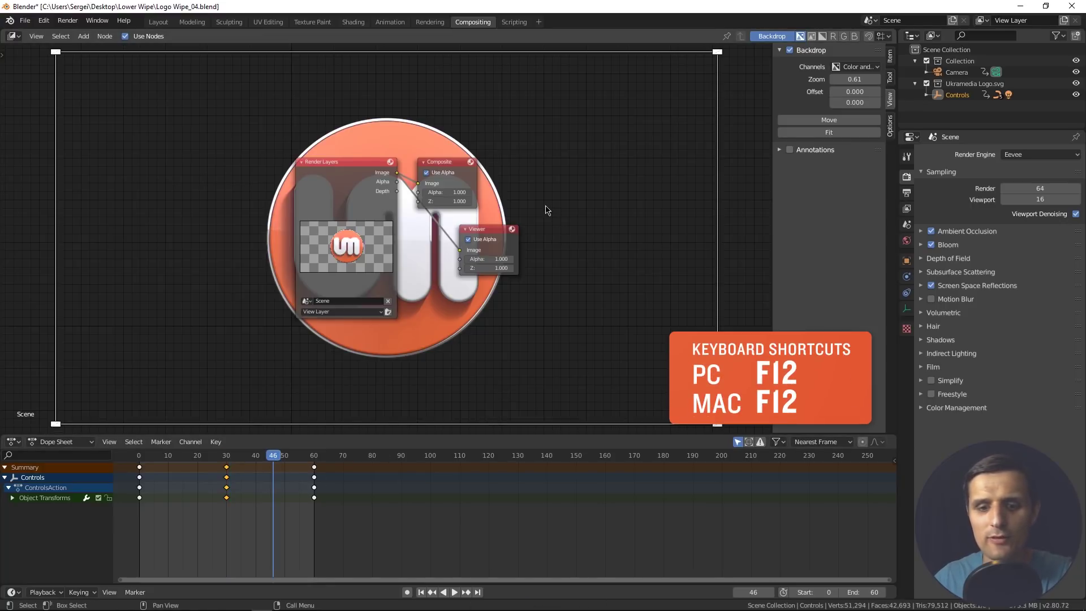
{"action": "key", "text": "F12"}
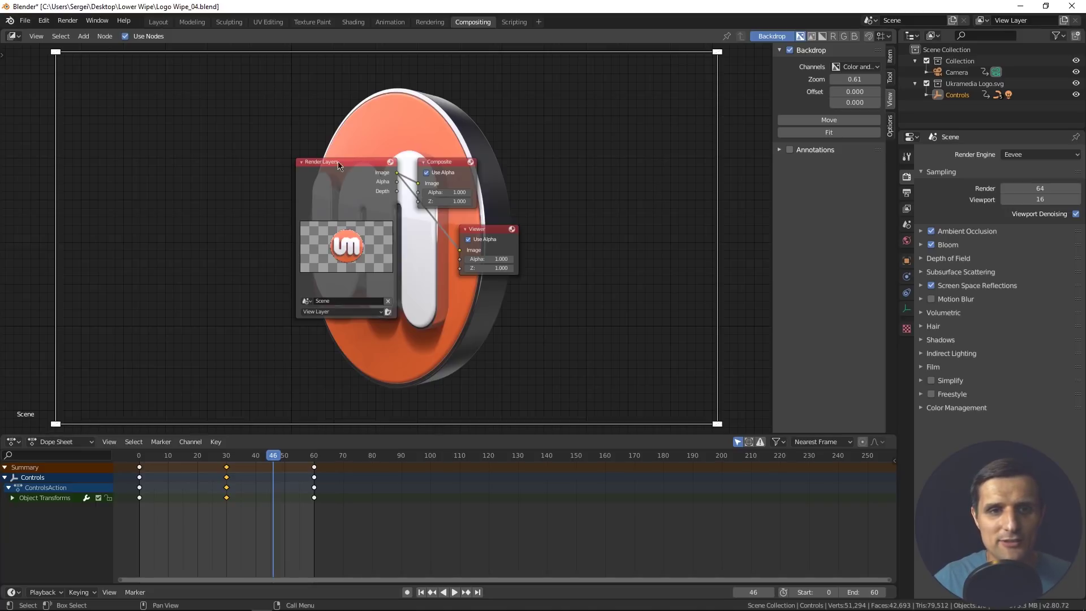
Step: Spread the nodes around the backdrop logo, with Render Layers on its left and Composite and Viewer on its right
{"action": "left_click_drag", "start_coordinate": [339, 165], "coordinate": [121, 91]}
{"action": "left_click_drag", "start_coordinate": [440, 167], "coordinate": [632, 74]}
{"action": "left_click_drag", "start_coordinate": [494, 227], "coordinate": [596, 160]}
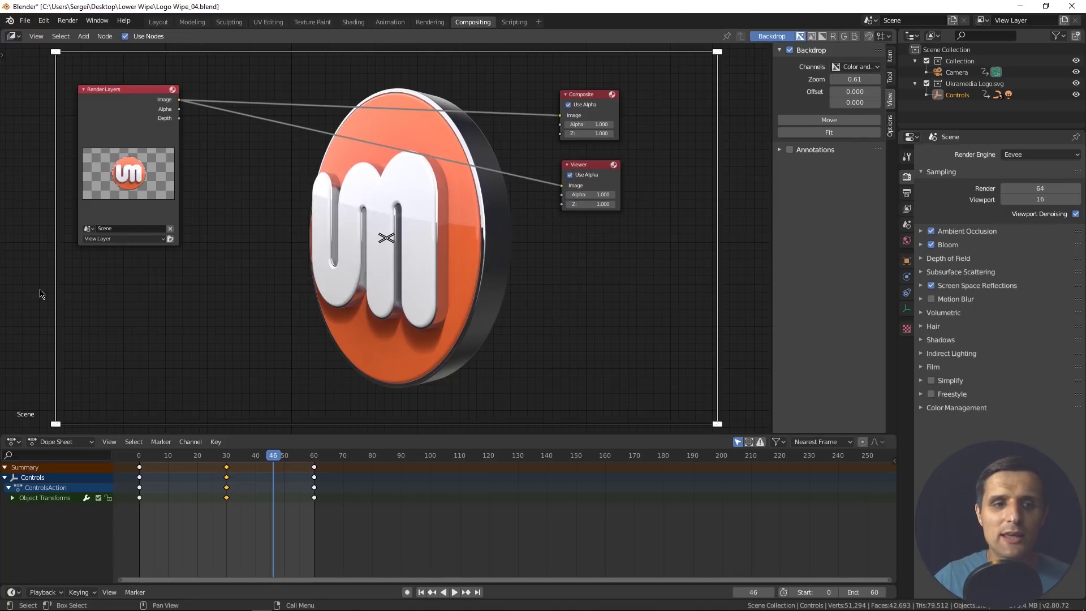
Step: Add a Movie Clip input node to the compositor and place it directly below the Render Layers node
{"action": "left_click", "coordinate": [126, 96]}
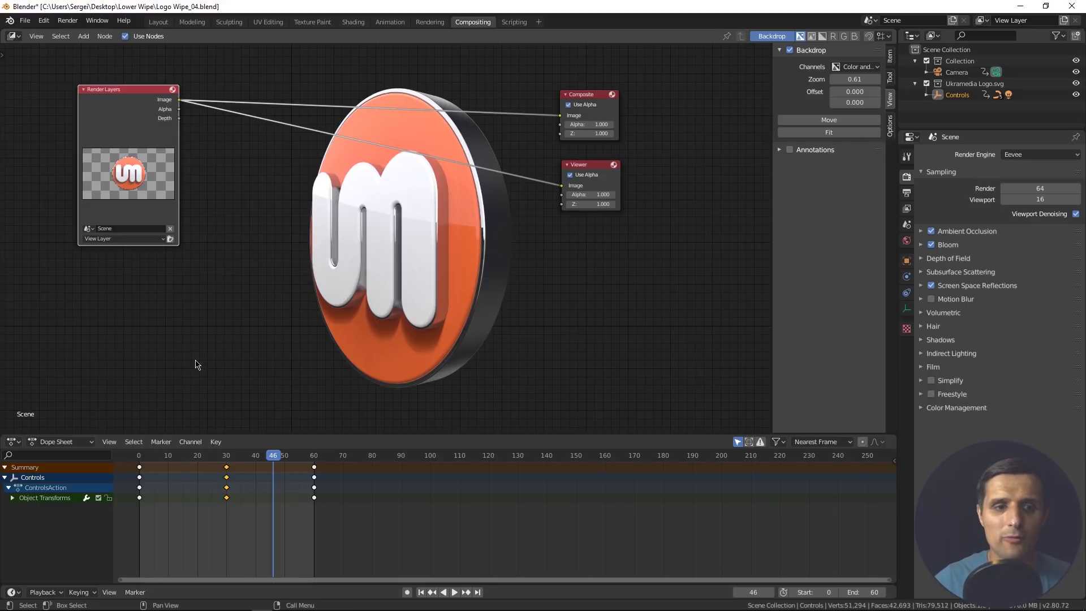
{"action": "key", "text": "shift+a"}
{"action": "mouse_move", "coordinate": [125, 335]}
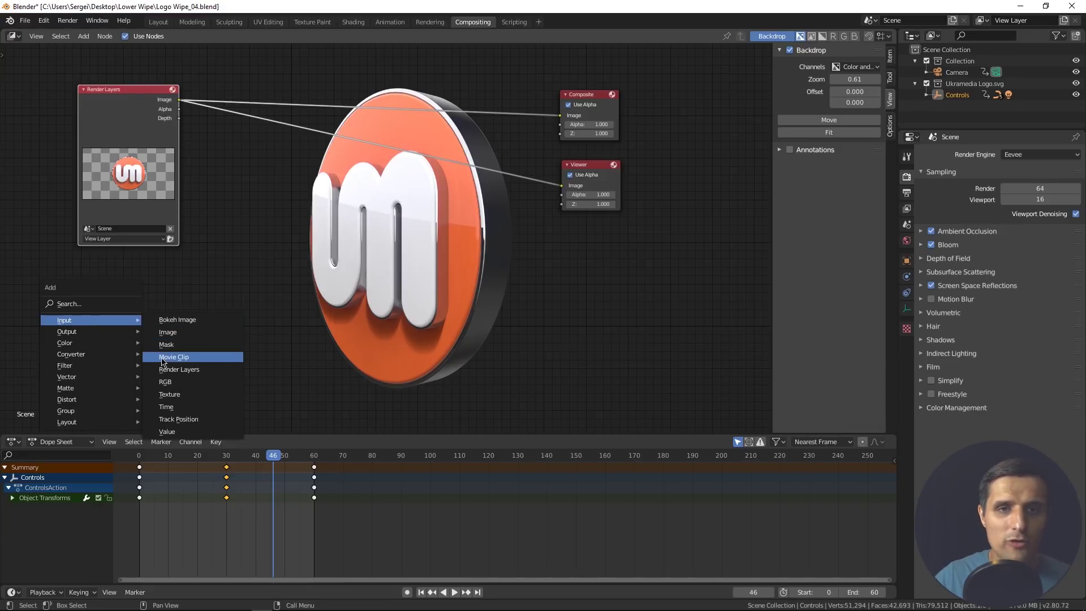
{"action": "left_click", "coordinate": [180, 357]}
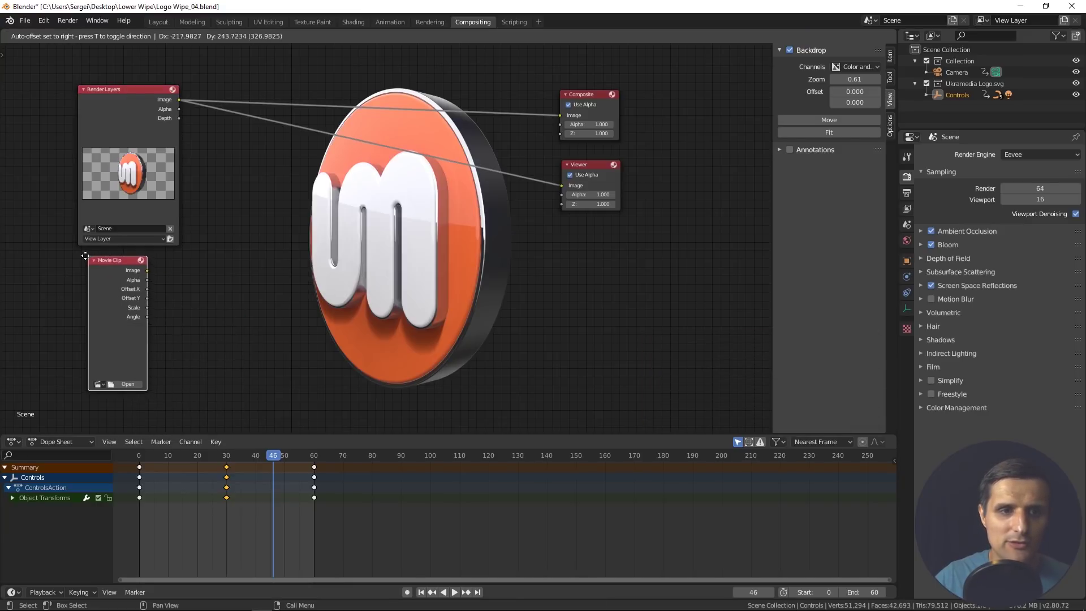
{"action": "left_click", "coordinate": [97, 273]}
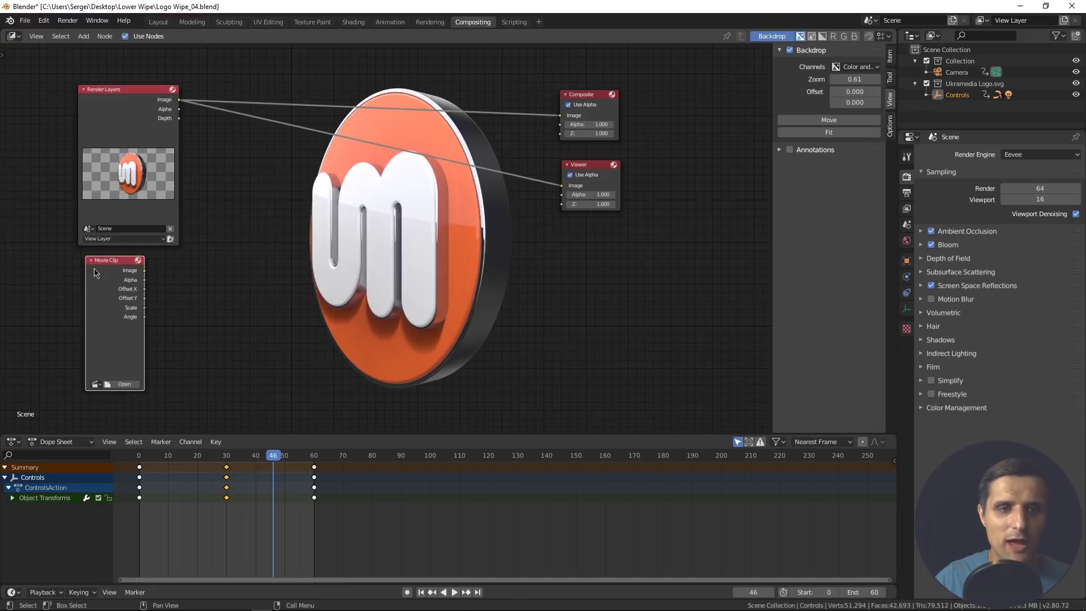
Step: Load BG-White.mp4 from the recent Video folder into the Movie Clip node, checking it in thumbnail view
{"action": "left_click", "coordinate": [123, 384]}
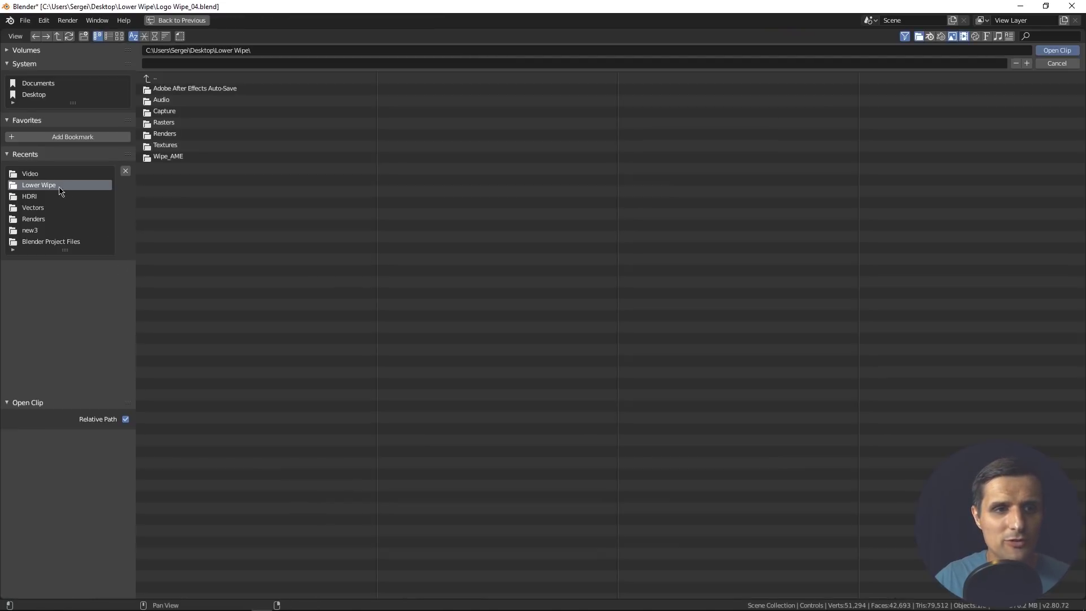
{"action": "left_click", "coordinate": [47, 174]}
{"action": "left_click", "coordinate": [179, 89]}
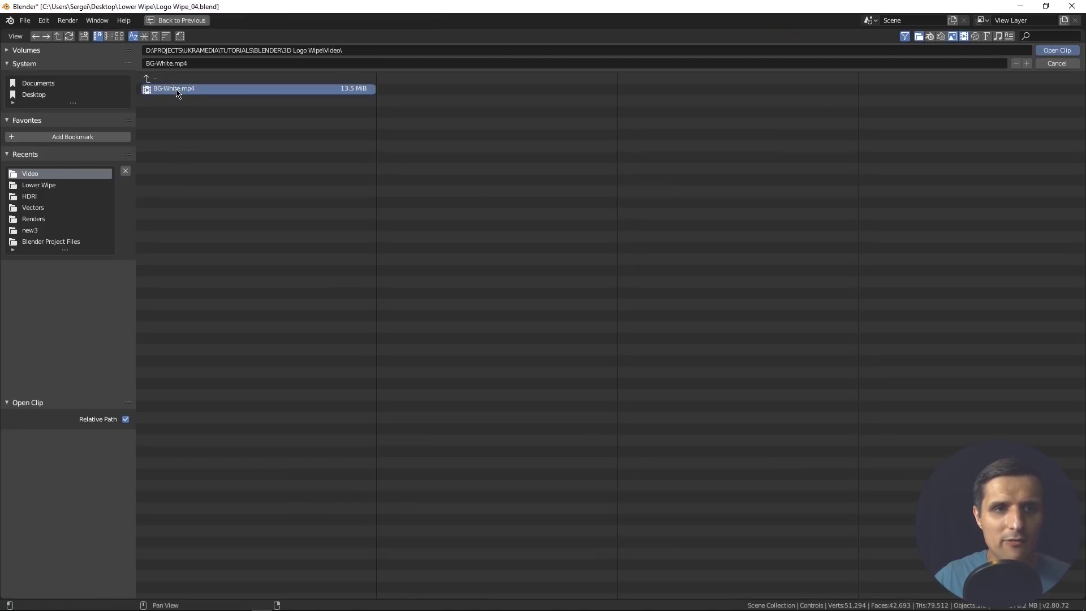
{"action": "left_click", "coordinate": [120, 37]}
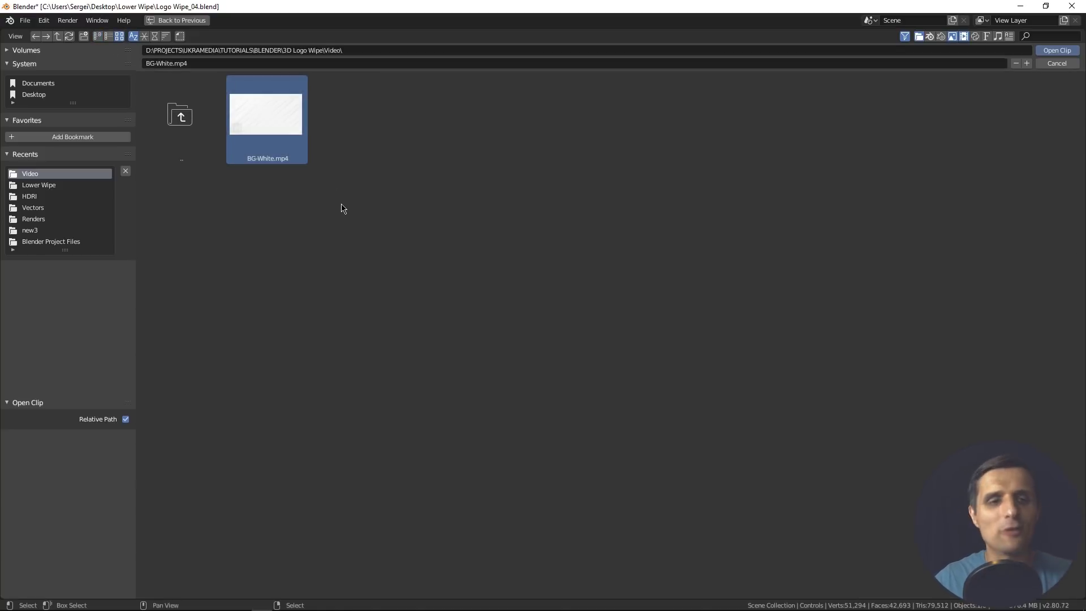
{"action": "left_click", "coordinate": [1057, 50]}
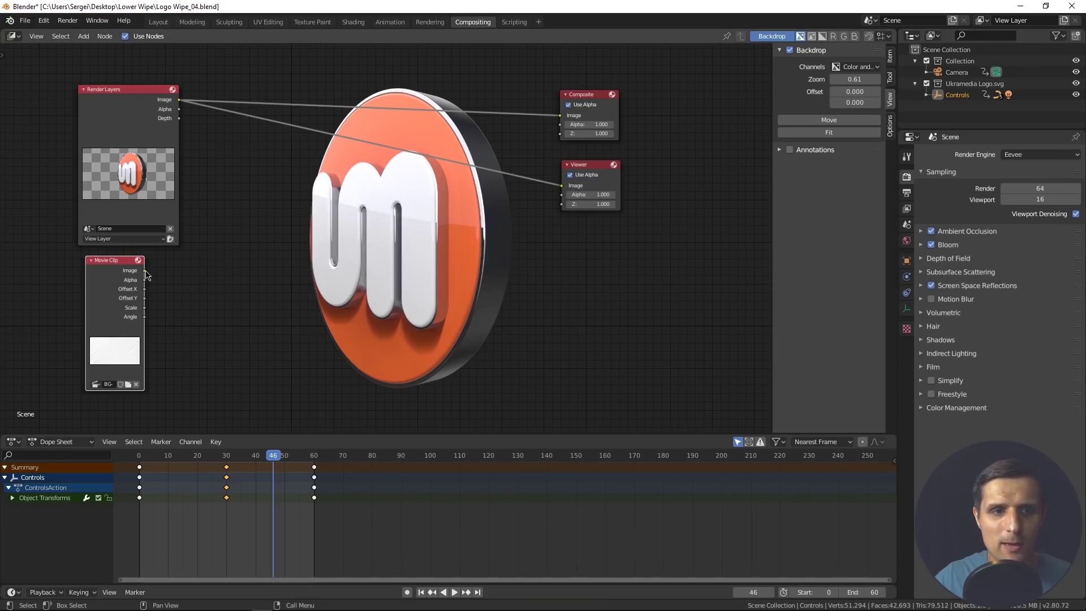
Step: Connect the Movie Clip image to the Viewer node and check the background at several frames, ending at frame 49
{"action": "left_click_drag", "start_coordinate": [144, 270], "coordinate": [569, 191]}
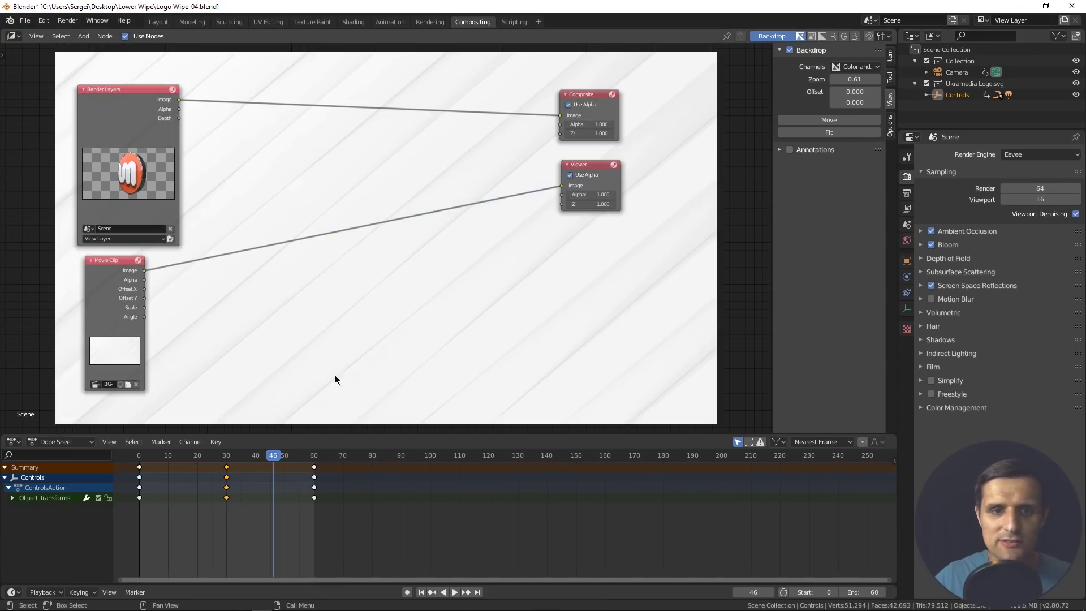
{"action": "left_click", "coordinate": [202, 457]}
{"action": "left_click", "coordinate": [249, 457]}
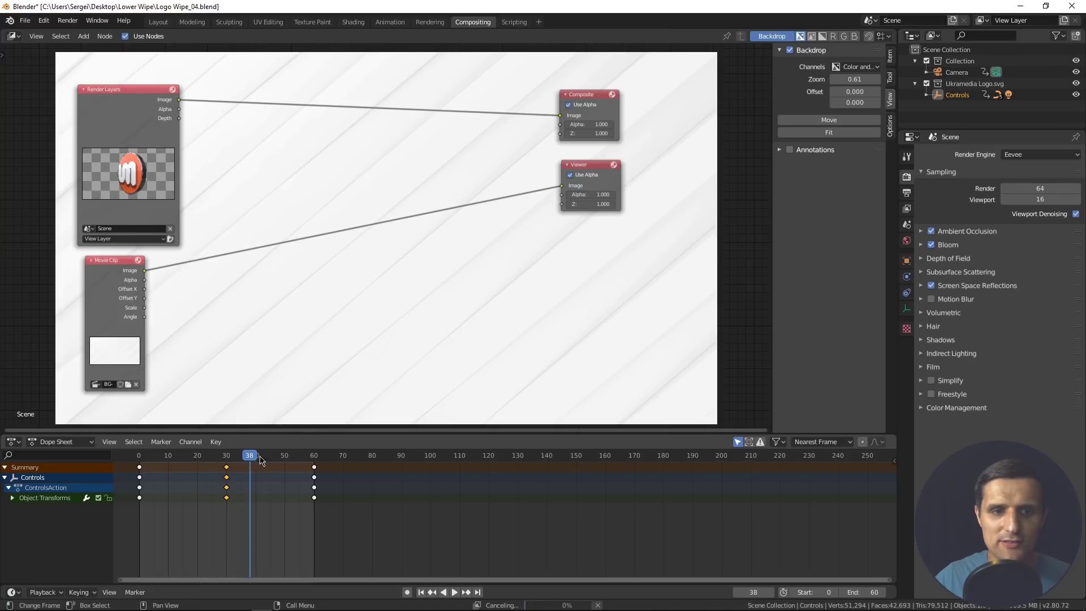
{"action": "left_click", "coordinate": [281, 457]}
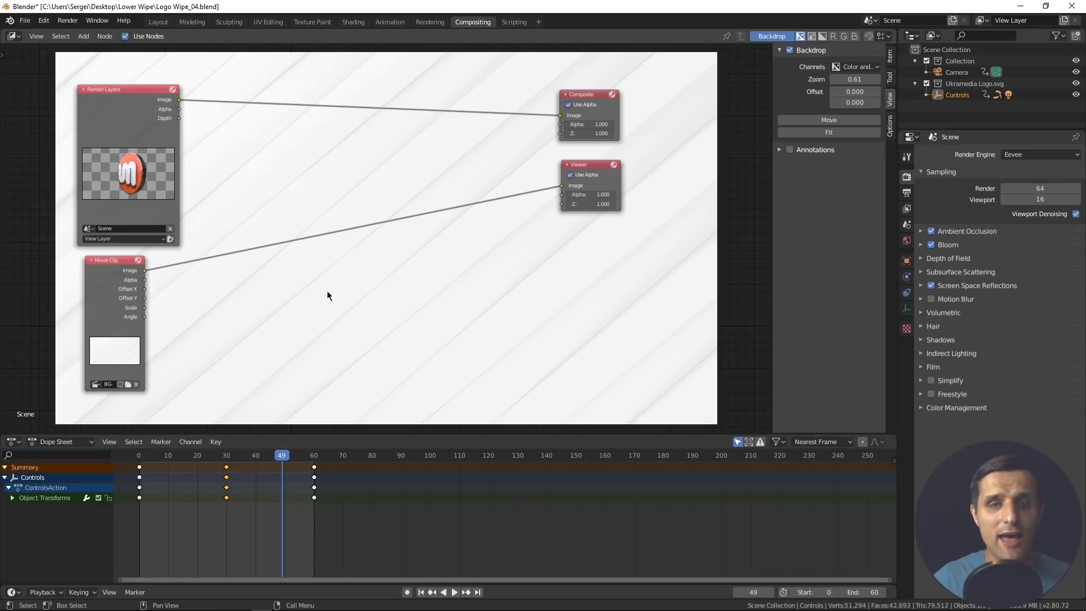
Step: Insert an Alpha Over node between Movie Clip and Viewer, feed the Render Layers image into its second image input, and place it beside the logo
{"action": "key", "text": "shift+a"}
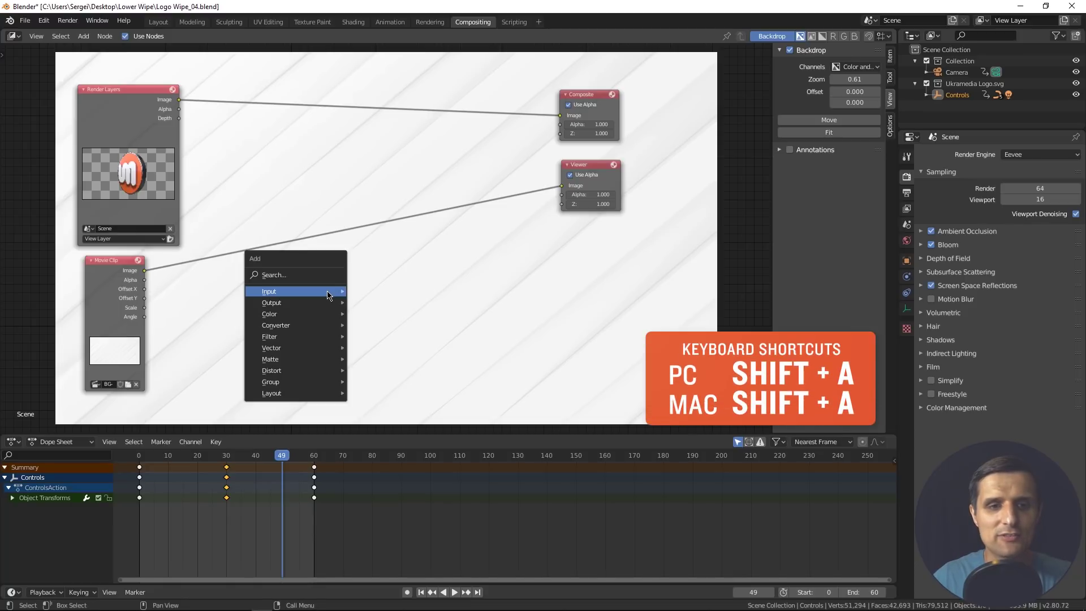
{"action": "mouse_move", "coordinate": [327, 292]}
{"action": "mouse_move", "coordinate": [317, 315]}
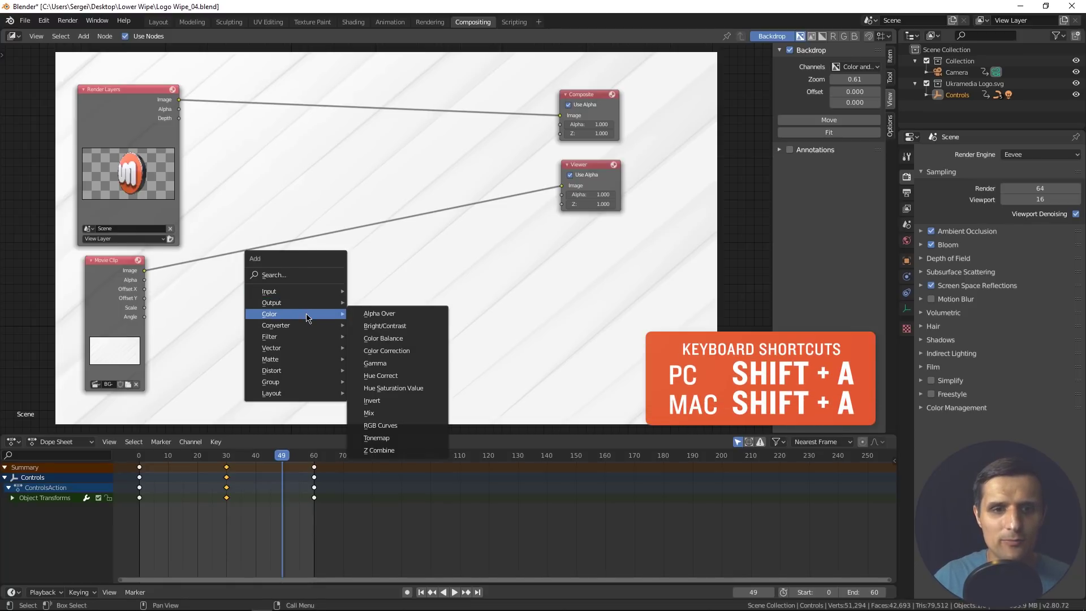
{"action": "left_click", "coordinate": [374, 314]}
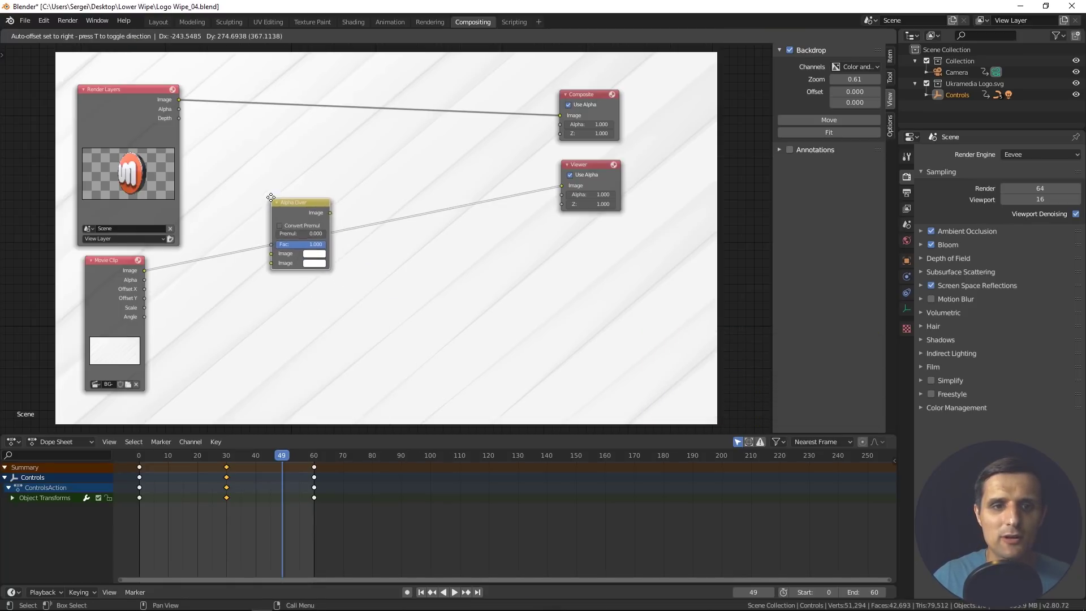
{"action": "left_click", "coordinate": [304, 264]}
{"action": "left_click_drag", "start_coordinate": [178, 99], "coordinate": [269, 266]}
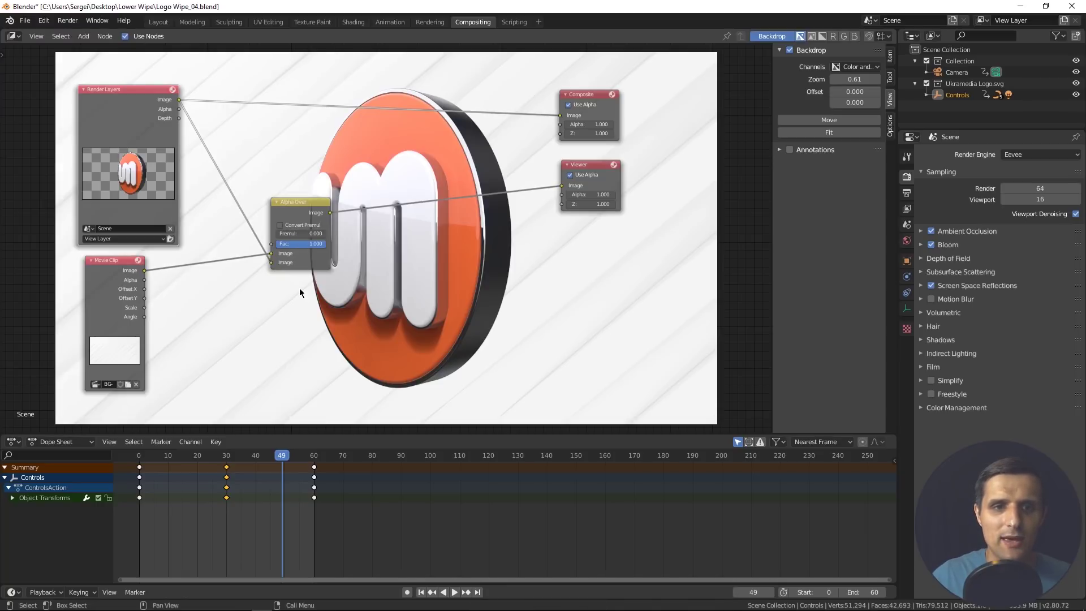
{"action": "left_click_drag", "start_coordinate": [296, 220], "coordinate": [242, 214]}
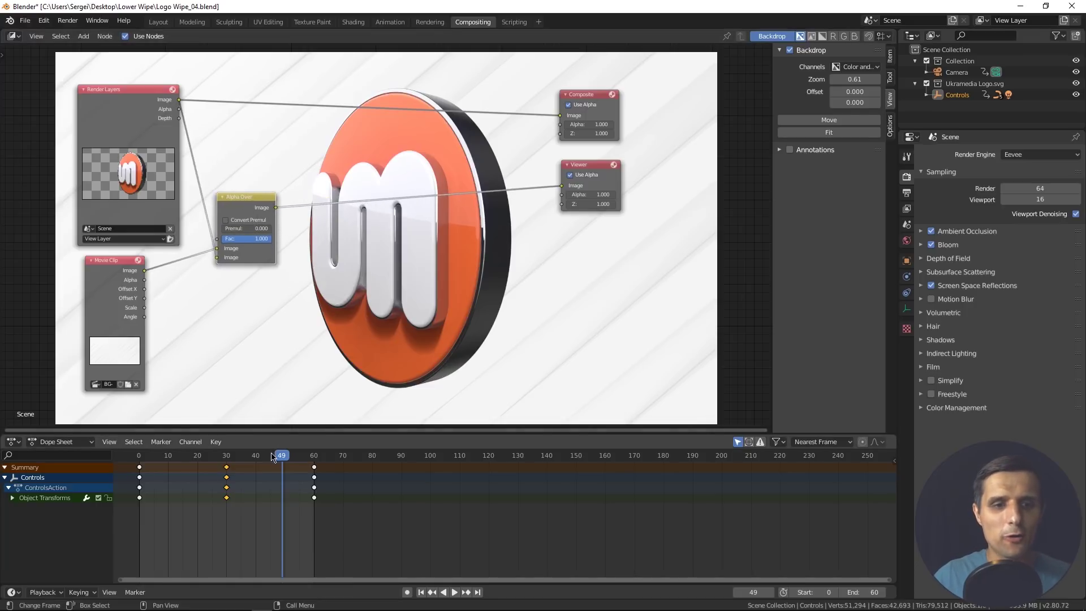
Step: Move the playhead to frame 40 and render that frame to update the composite
{"action": "left_click_drag", "start_coordinate": [284, 459], "coordinate": [257, 459]}
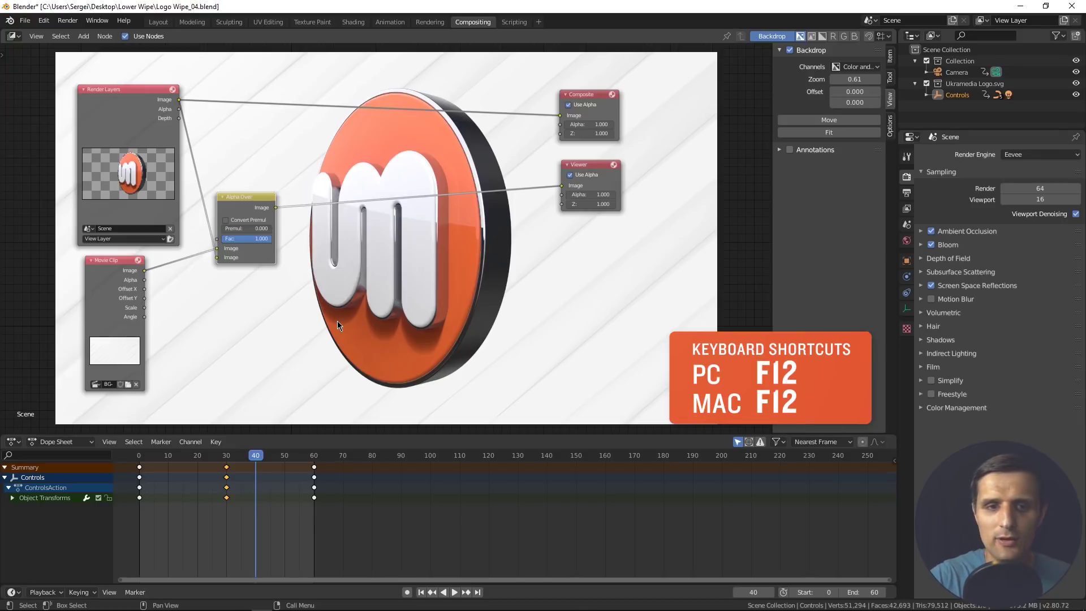
{"action": "key", "text": "F12"}
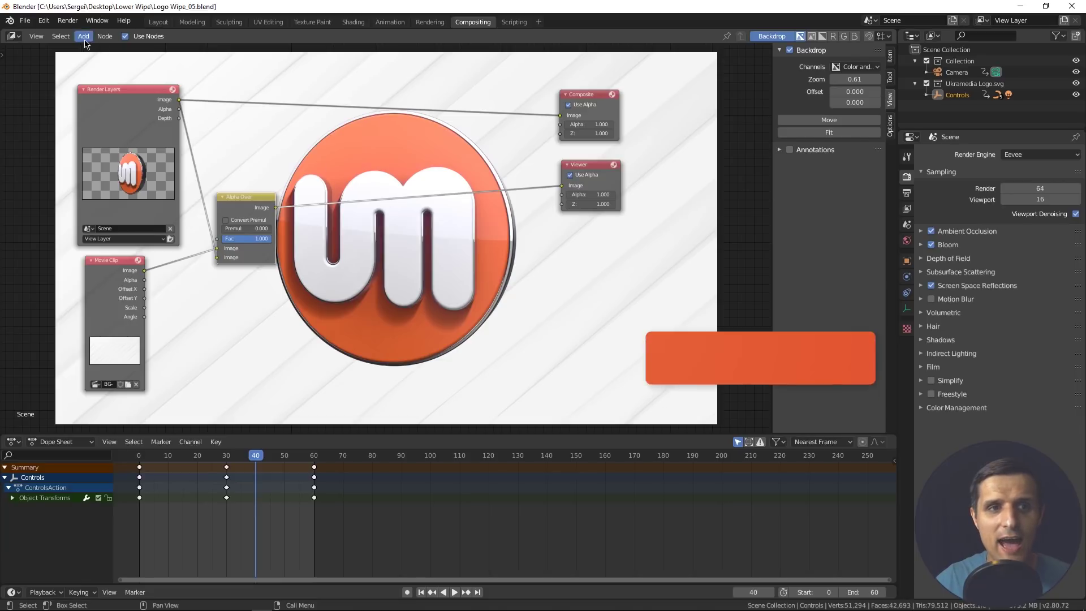
Step: Add an Ellipse Mask node below the backdrop logo and connect its mask output to the Viewer's image input
{"action": "key", "text": "shift+a"}
{"action": "mouse_move", "coordinate": [349, 263]}
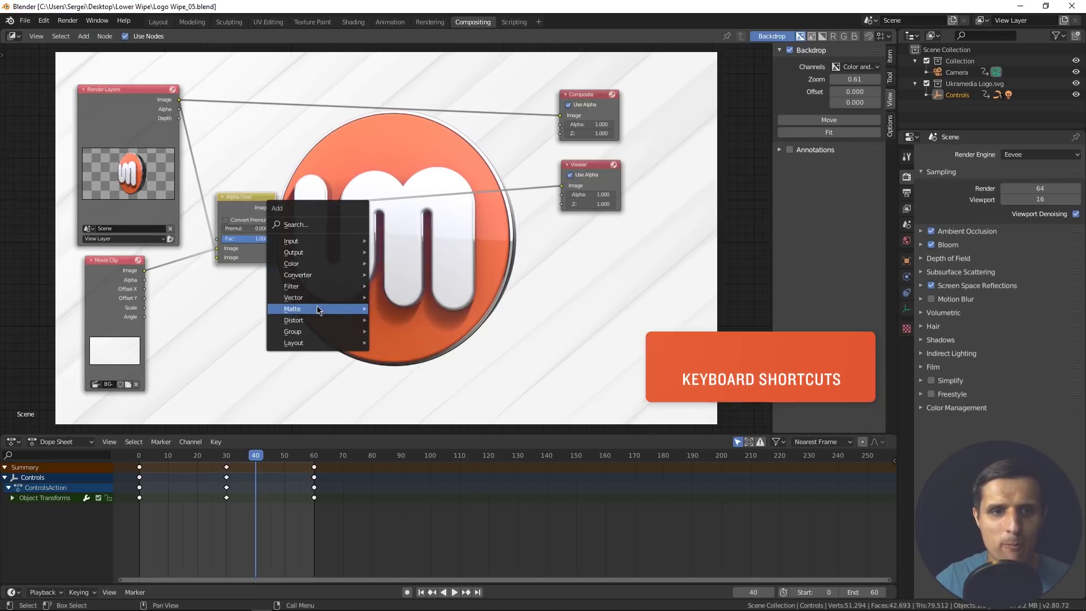
{"action": "mouse_move", "coordinate": [321, 309]}
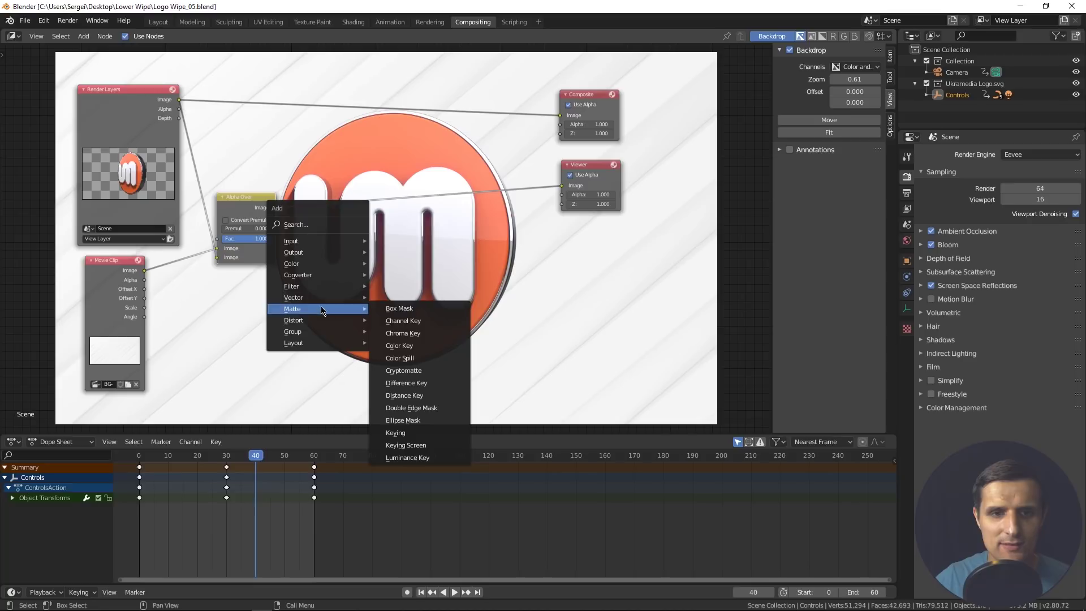
{"action": "left_click", "coordinate": [402, 420]}
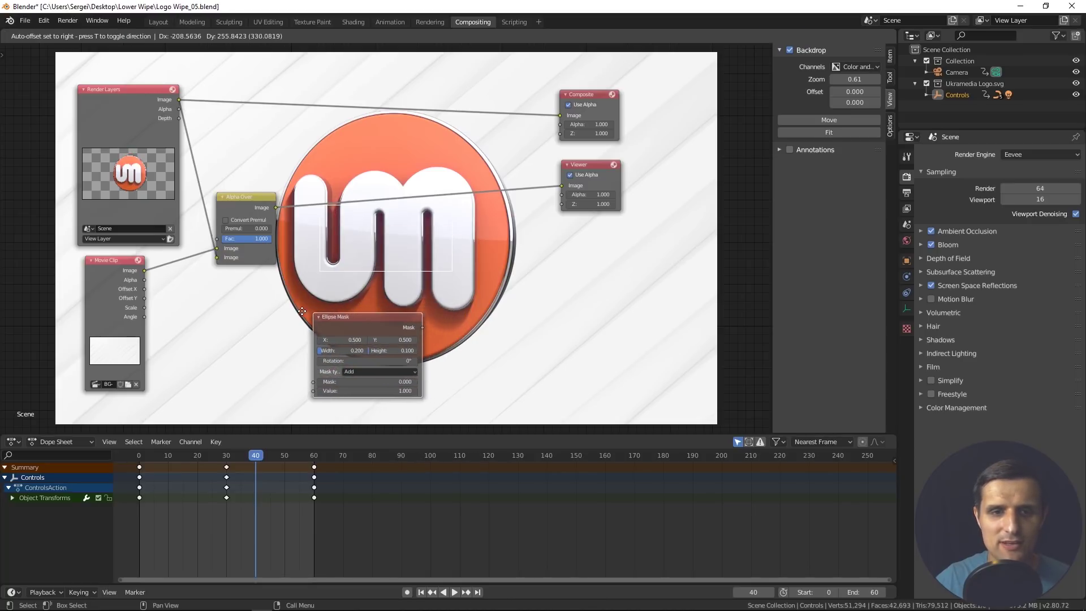
{"action": "left_click", "coordinate": [409, 326]}
{"action": "left_click_drag", "start_coordinate": [408, 326], "coordinate": [562, 185]}
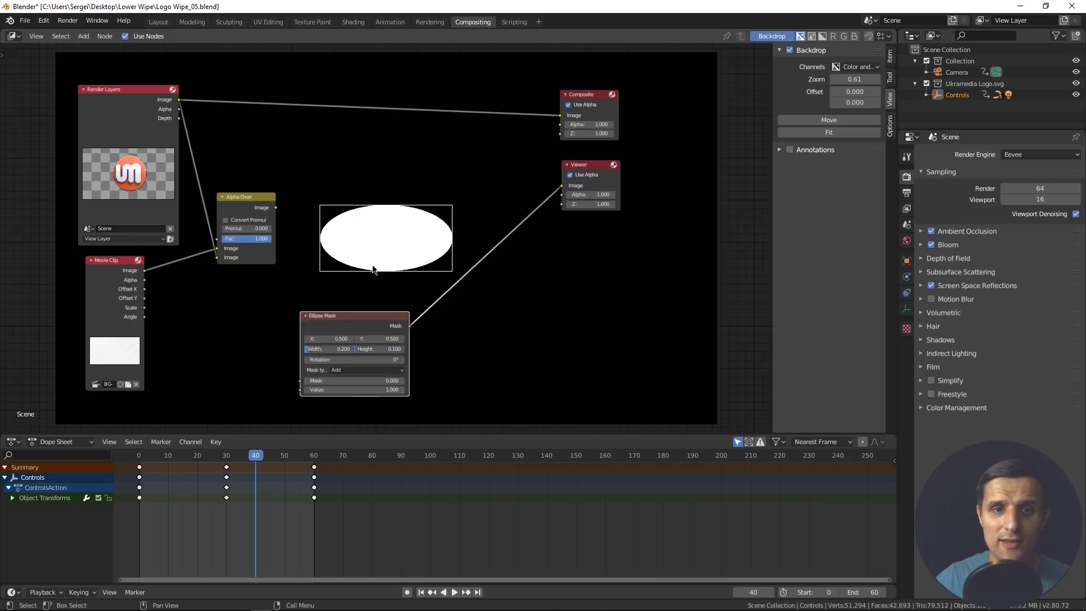
Step: Set the Ellipse Mask's width to 0.96 and its height to 0.6
{"action": "left_click_drag", "start_coordinate": [334, 353], "coordinate": [396, 352]}
{"action": "left_click", "coordinate": [332, 348]}
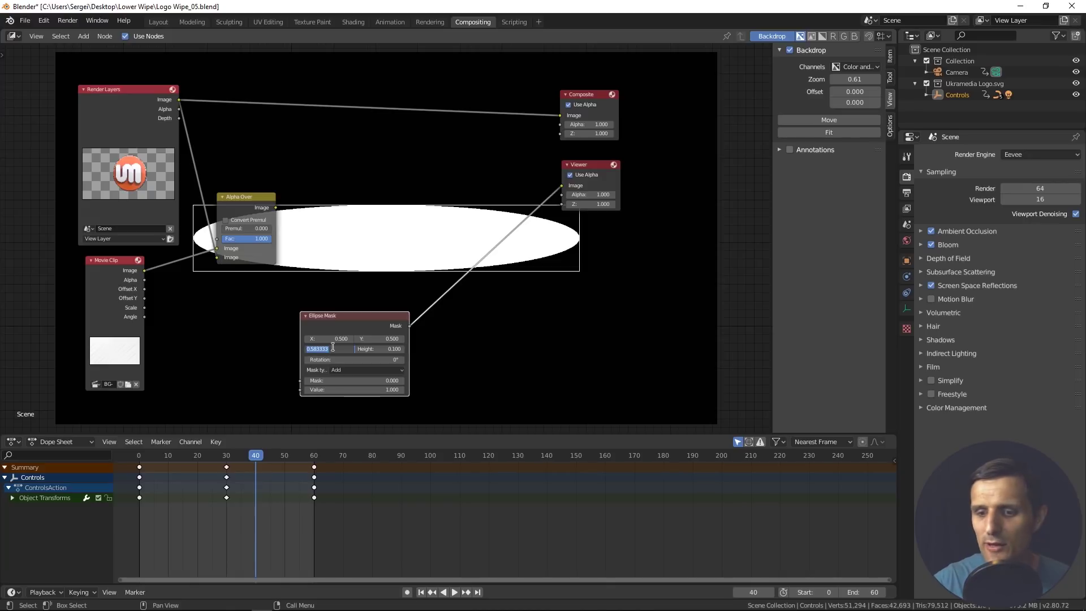
{"action": "type", "text": ".96"}
{"action": "key", "text": "Return"}
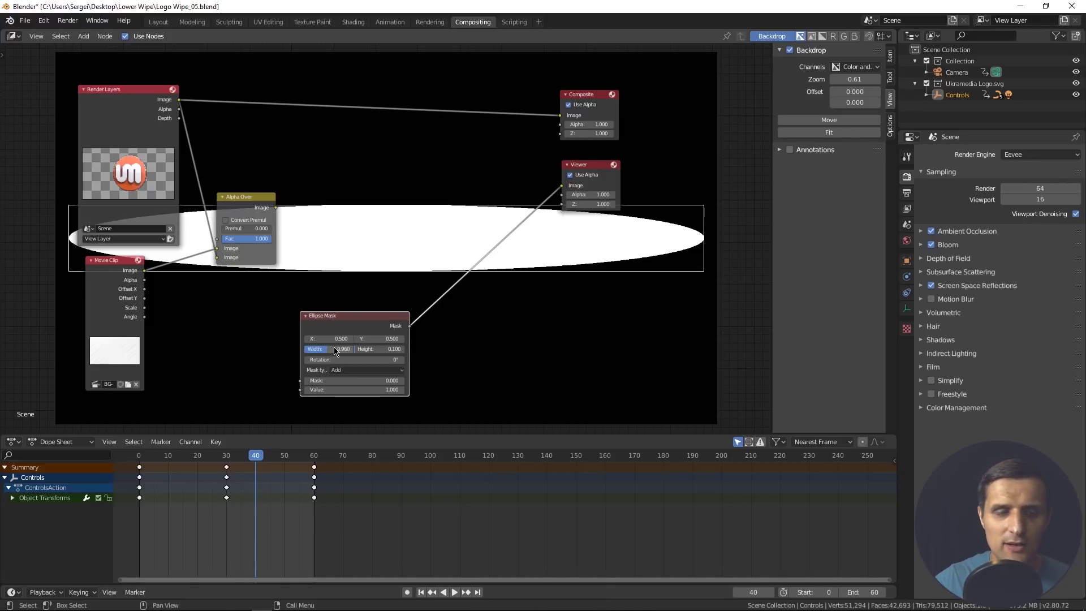
{"action": "left_click_drag", "start_coordinate": [373, 353], "coordinate": [376, 353]}
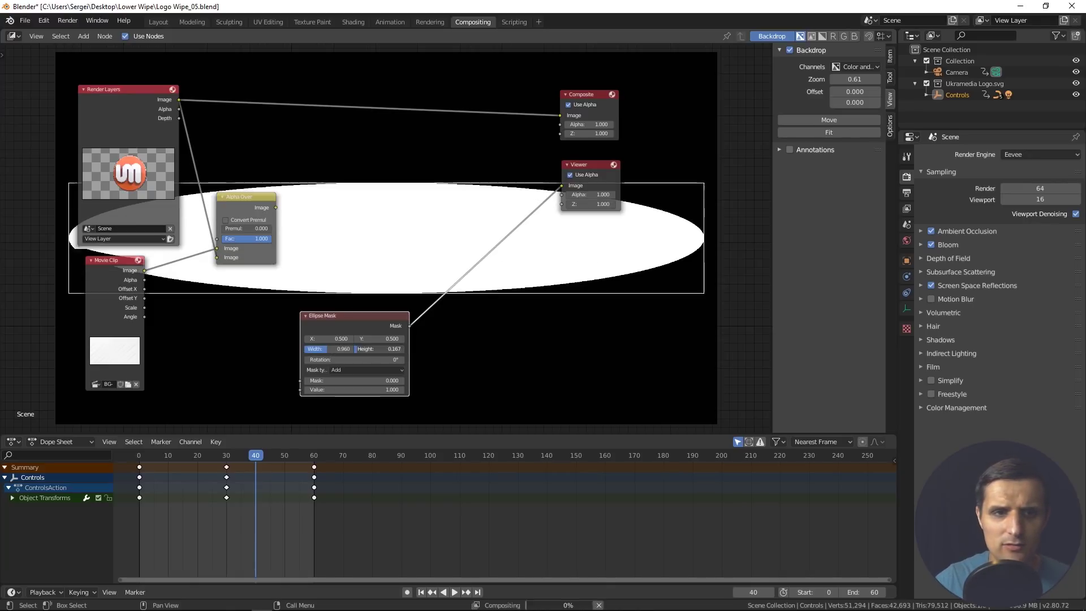
{"action": "left_click", "coordinate": [369, 348]}
{"action": "type", "text": ".6"}
{"action": "key", "text": "Return"}
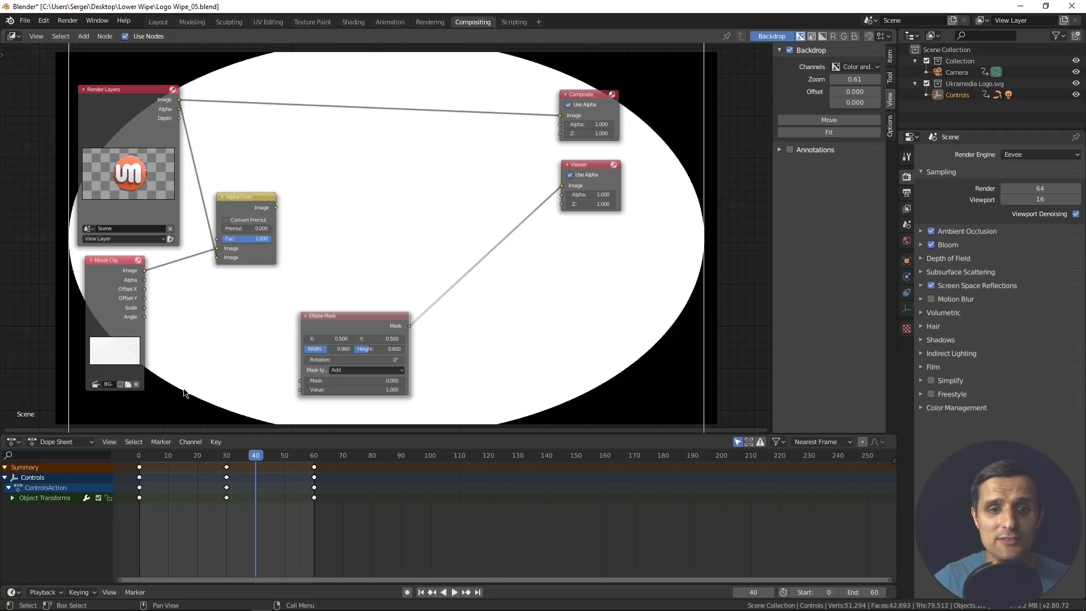
Step: Shift the Ellipse Mask node closer to Movie Clip and insert a Blur node on its link to the Viewer
{"action": "left_click_drag", "start_coordinate": [360, 318], "coordinate": [314, 315]}
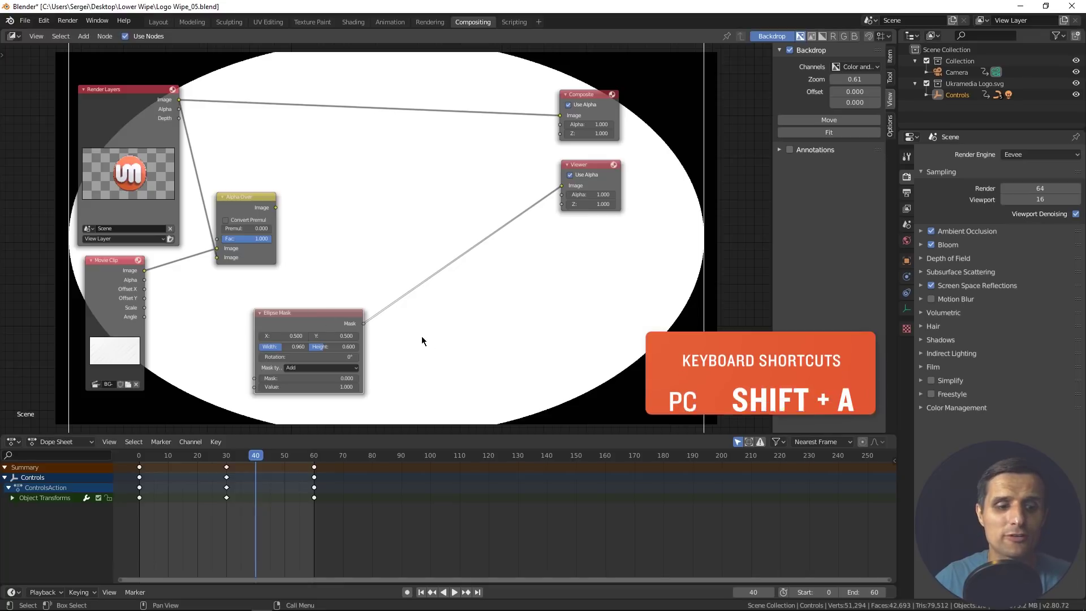
{"action": "key", "text": "shift+a"}
{"action": "left_click", "coordinate": [393, 253]}
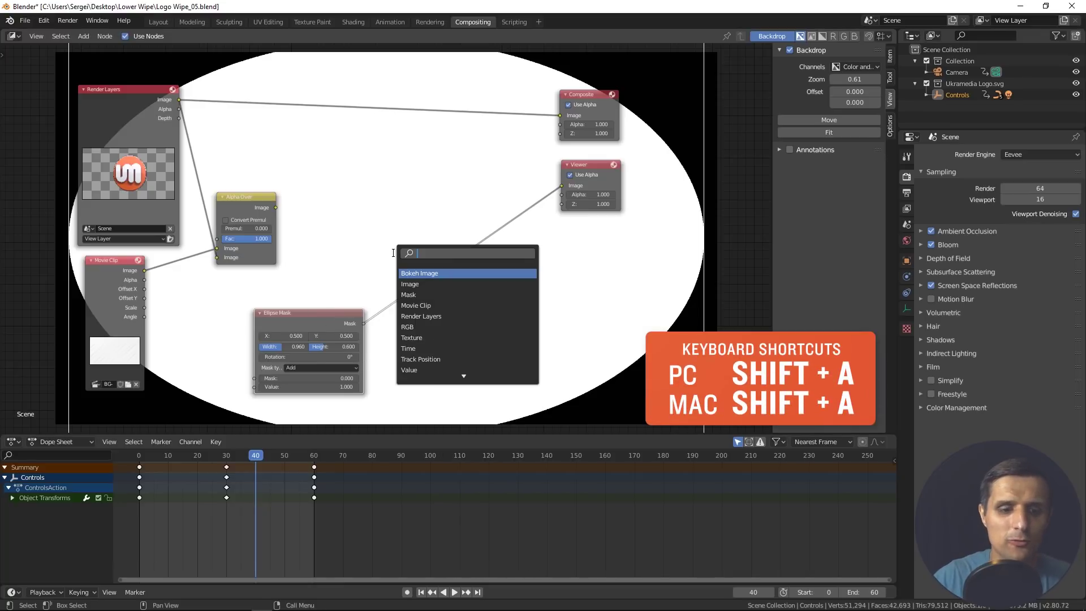
{"action": "type", "text": "blur"}
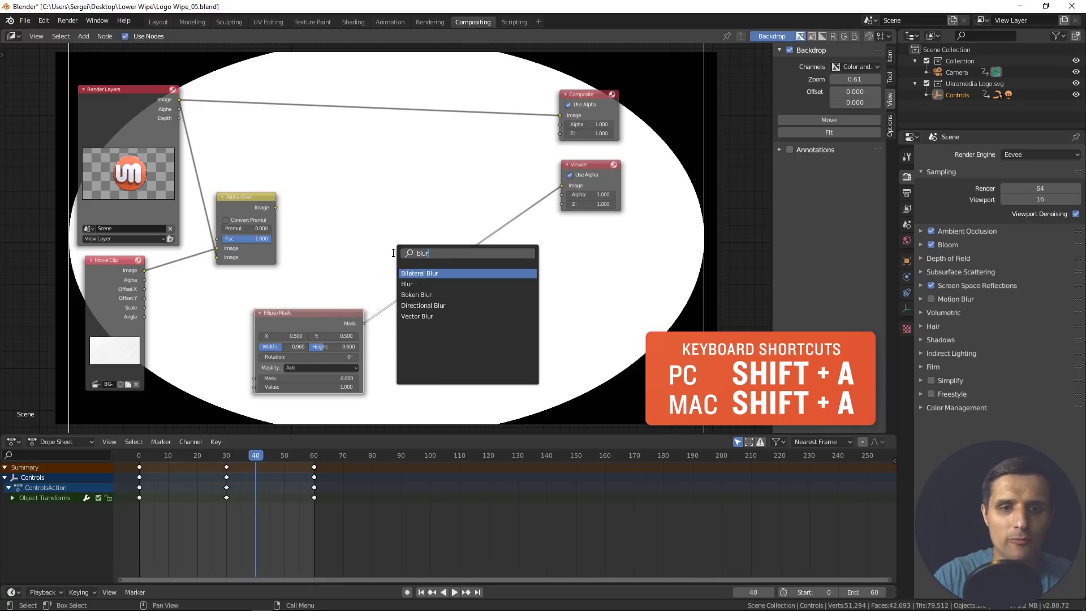
{"action": "left_click", "coordinate": [410, 286]}
{"action": "left_click", "coordinate": [389, 233]}
Step: Set the Blur node to Fast Gaussian with X and Y both at 500
{"action": "left_click", "coordinate": [446, 292]}
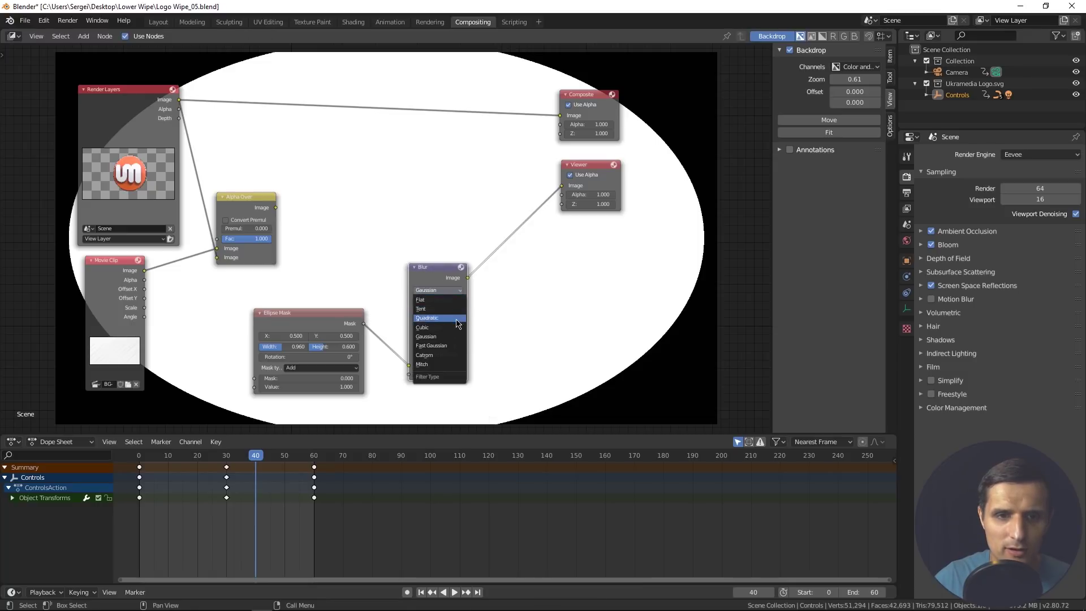
{"action": "left_click", "coordinate": [459, 345]}
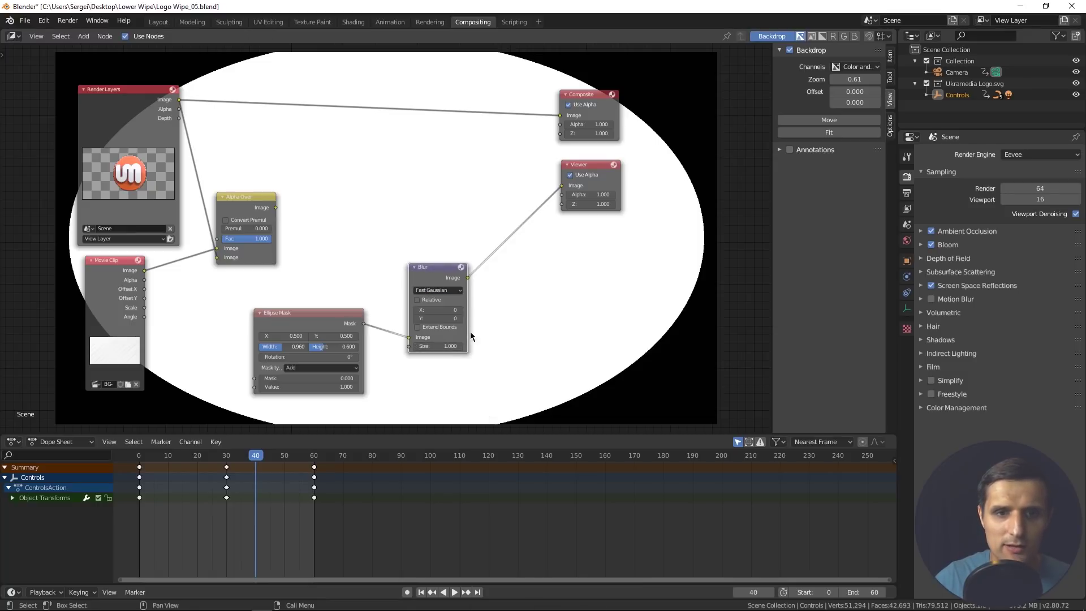
{"action": "left_click", "coordinate": [447, 310]}
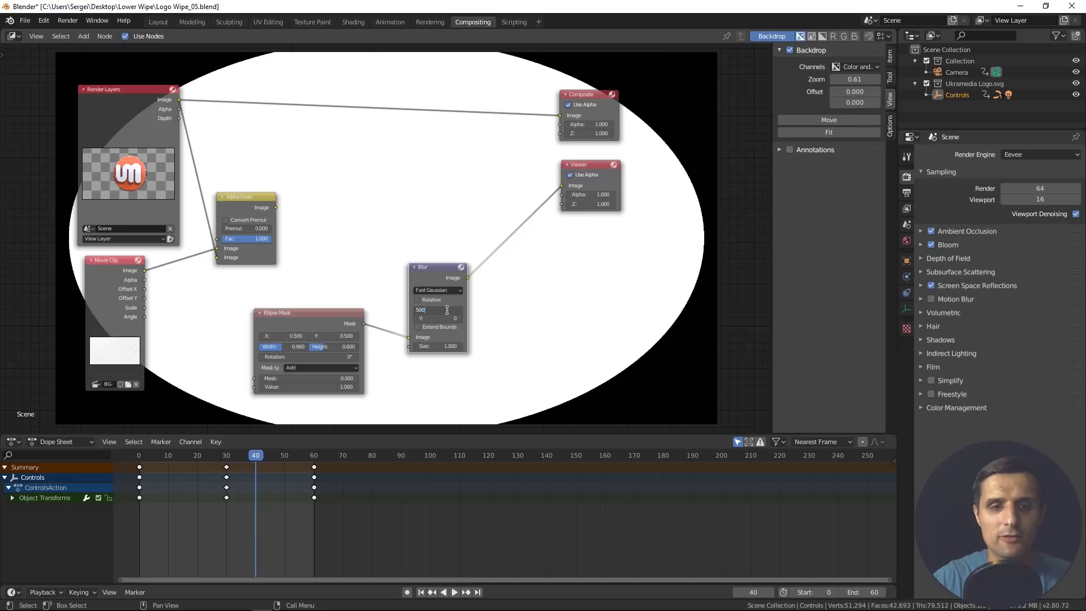
{"action": "key", "text": "Return"}
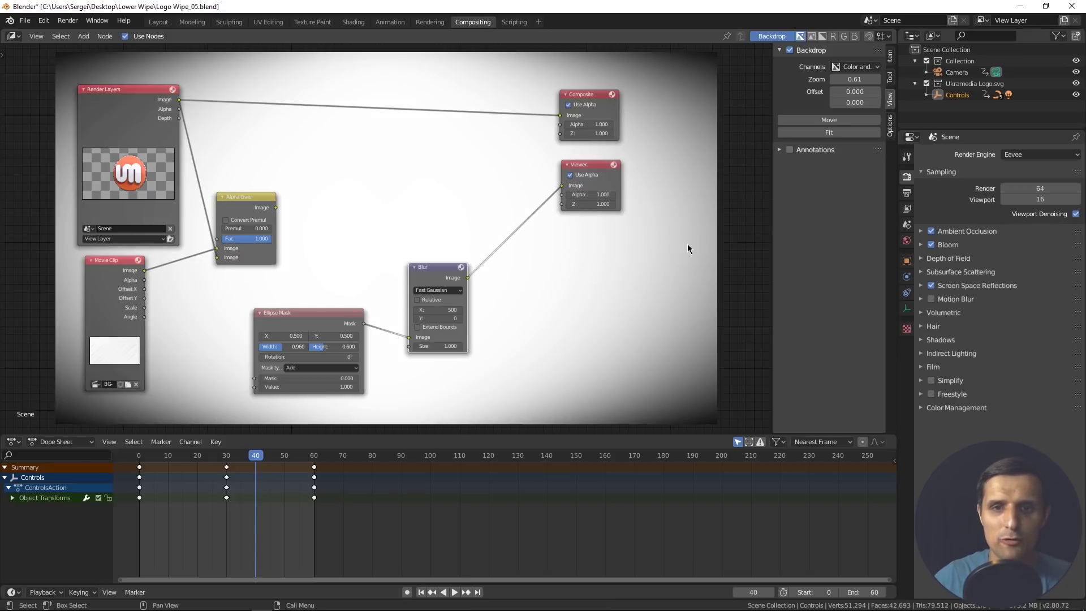
{"action": "left_click", "coordinate": [444, 318]}
{"action": "type", "text": "500"}
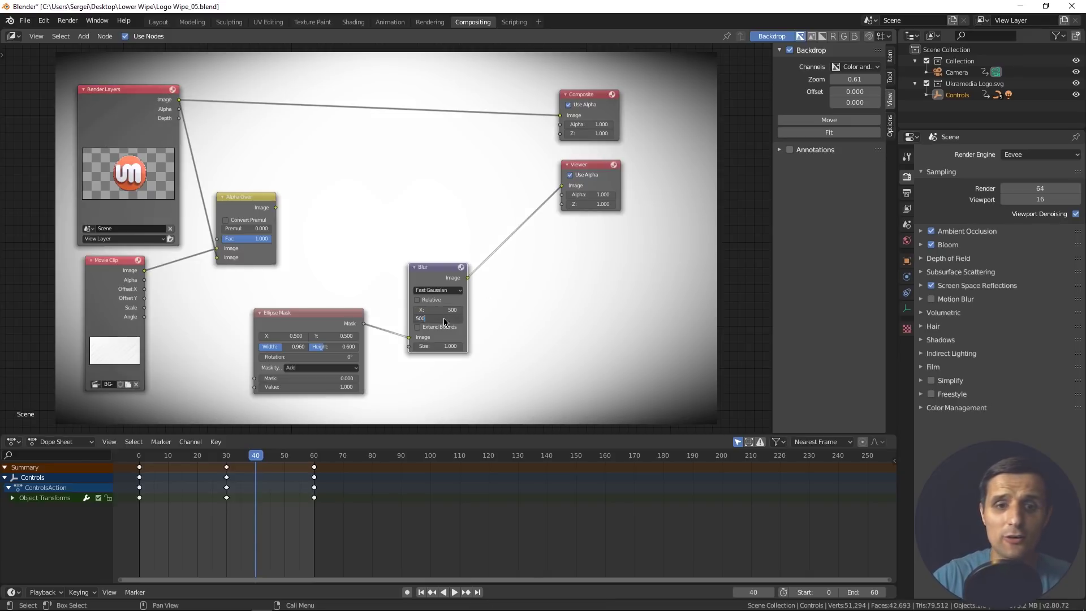
{"action": "key", "text": "Return"}
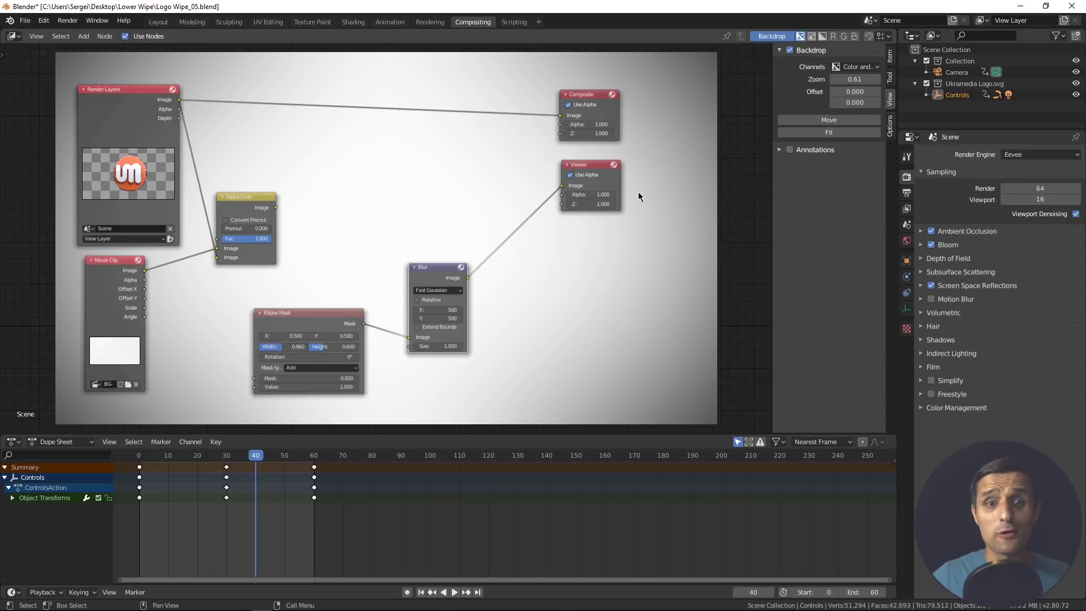
Step: Move the Ellipse Mask and Blur nodes closer to Movie Clip and shift the Alpha Over node slightly away from Render Layers
{"action": "left_click_drag", "start_coordinate": [321, 317], "coordinate": [244, 305]}
{"action": "left_click_drag", "start_coordinate": [417, 268], "coordinate": [327, 283]}
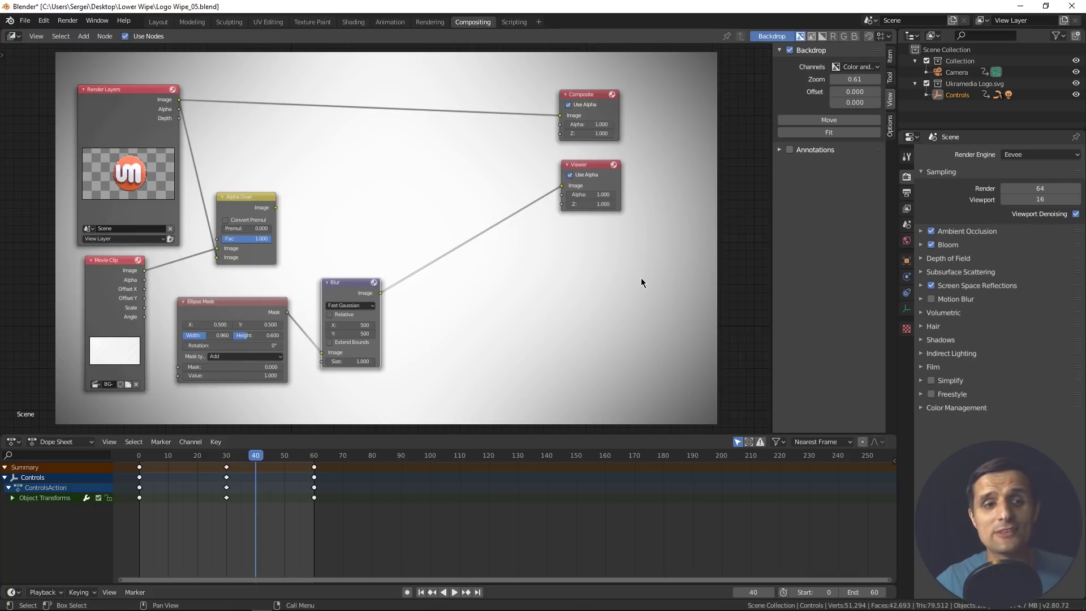
{"action": "left_click_drag", "start_coordinate": [251, 196], "coordinate": [276, 182]}
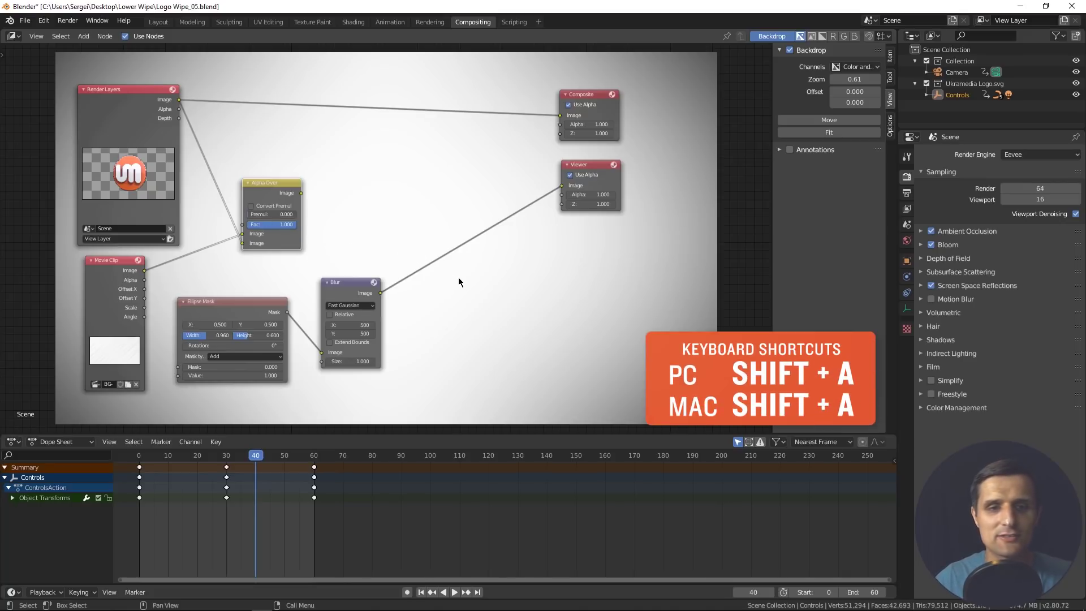
Step: Add a Mix node on the link between Blur and Viewer and connect Alpha Over's output to its first image input
{"action": "key", "text": "shift+a"}
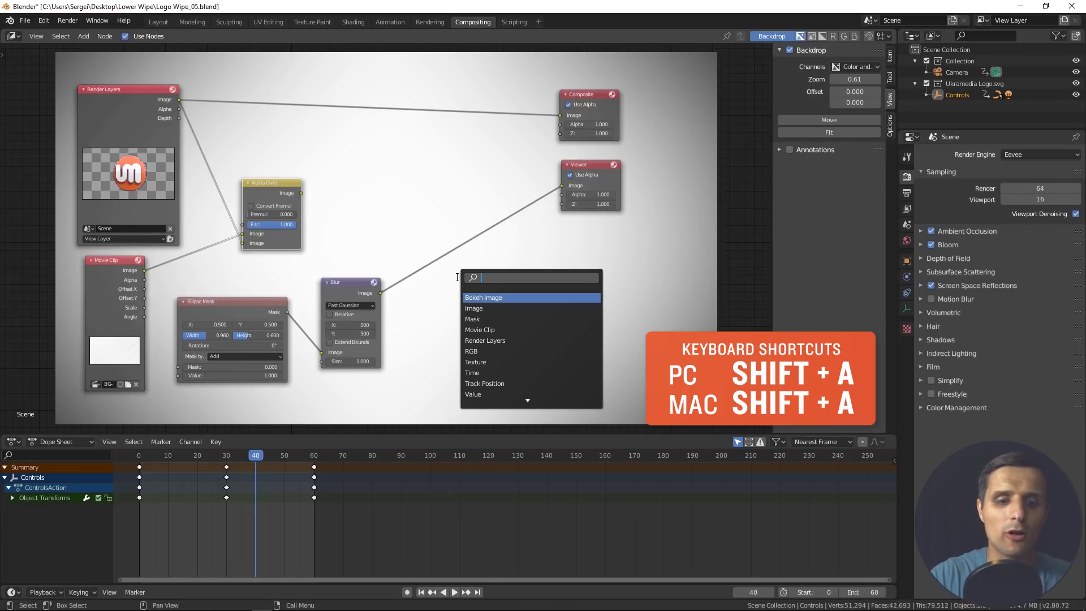
{"action": "type", "text": "mix"}
{"action": "key", "text": "Return"}
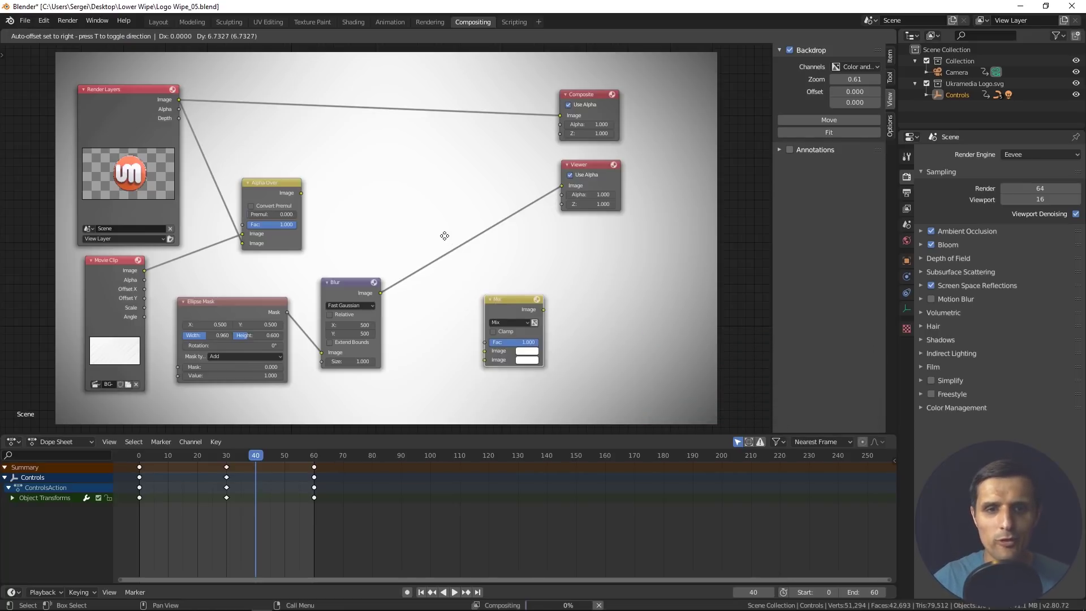
{"action": "left_click", "coordinate": [443, 222]}
{"action": "left_click_drag", "start_coordinate": [302, 193], "coordinate": [445, 280]}
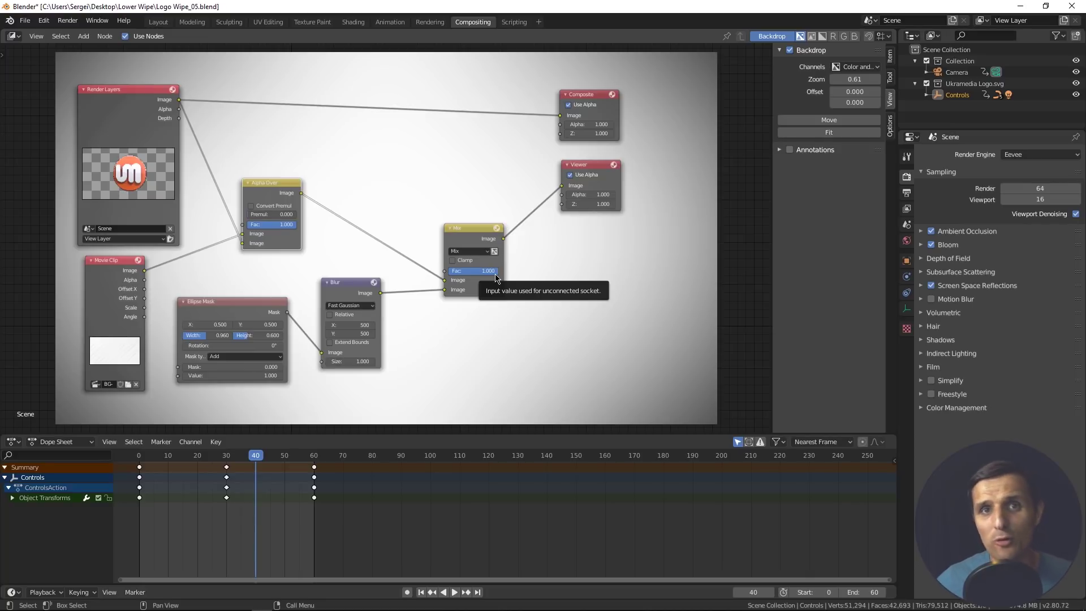
Step: Set the Mix node's blend type to Multiply and its factor to 0.5, and nudge the Alpha Over node up
{"action": "left_click", "coordinate": [484, 251]}
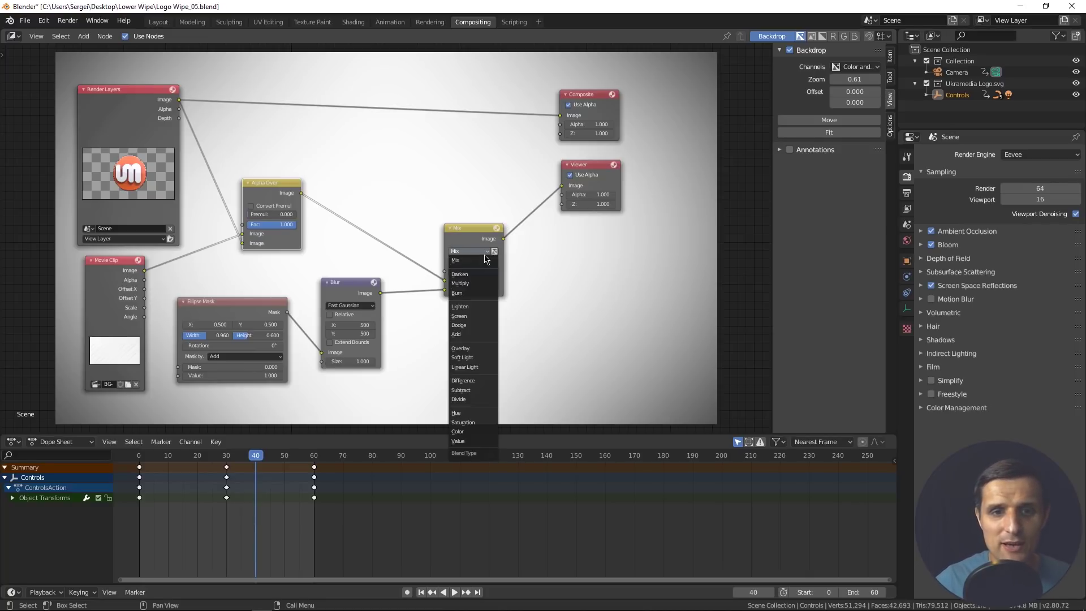
{"action": "left_click", "coordinate": [473, 284]}
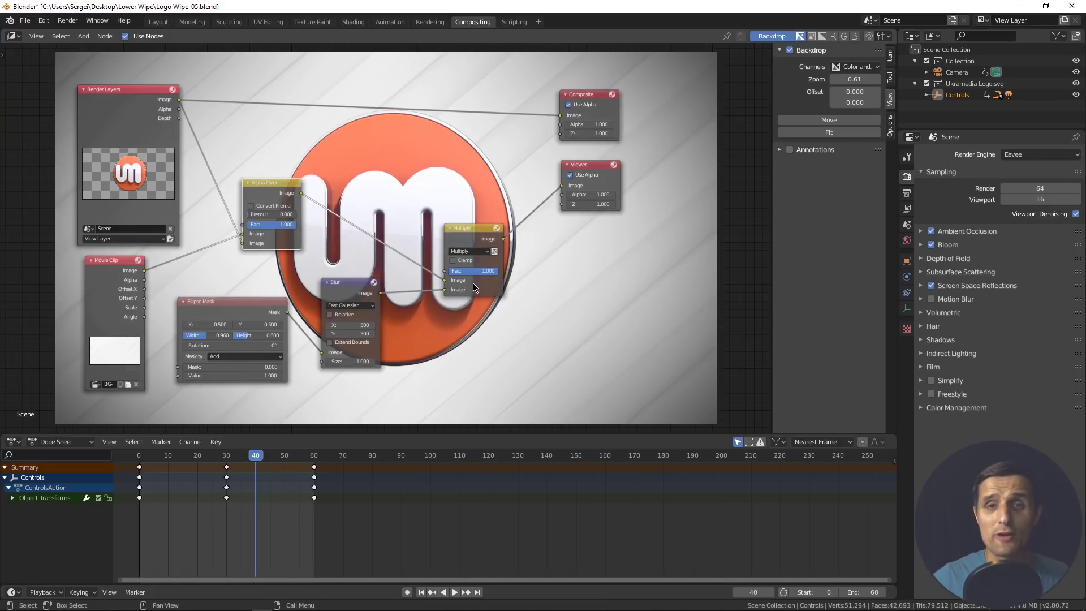
{"action": "left_click_drag", "start_coordinate": [270, 176], "coordinate": [272, 173]}
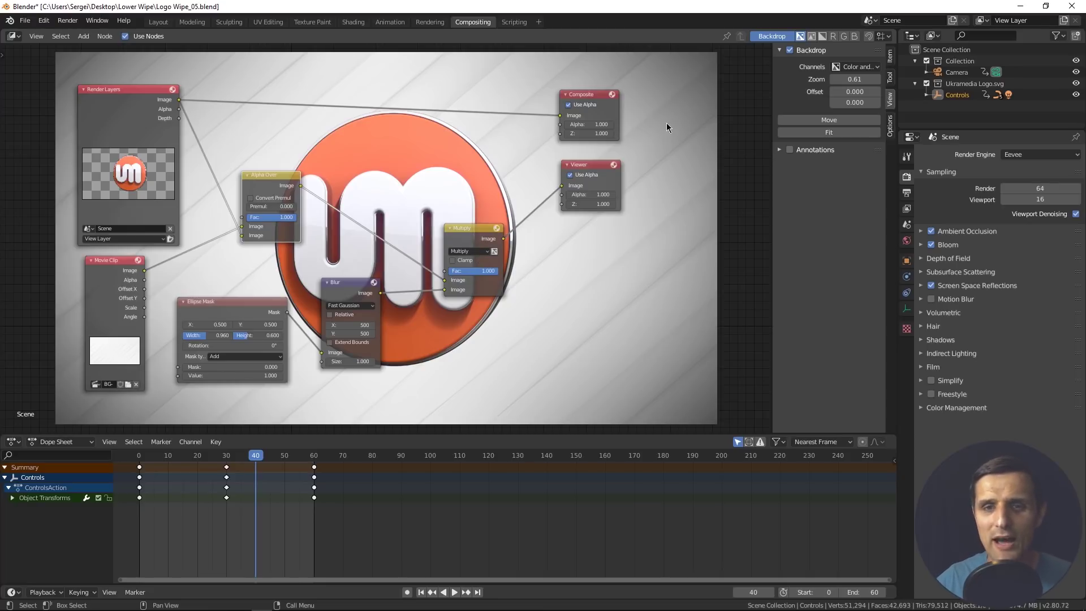
{"action": "left_click", "coordinate": [485, 270]}
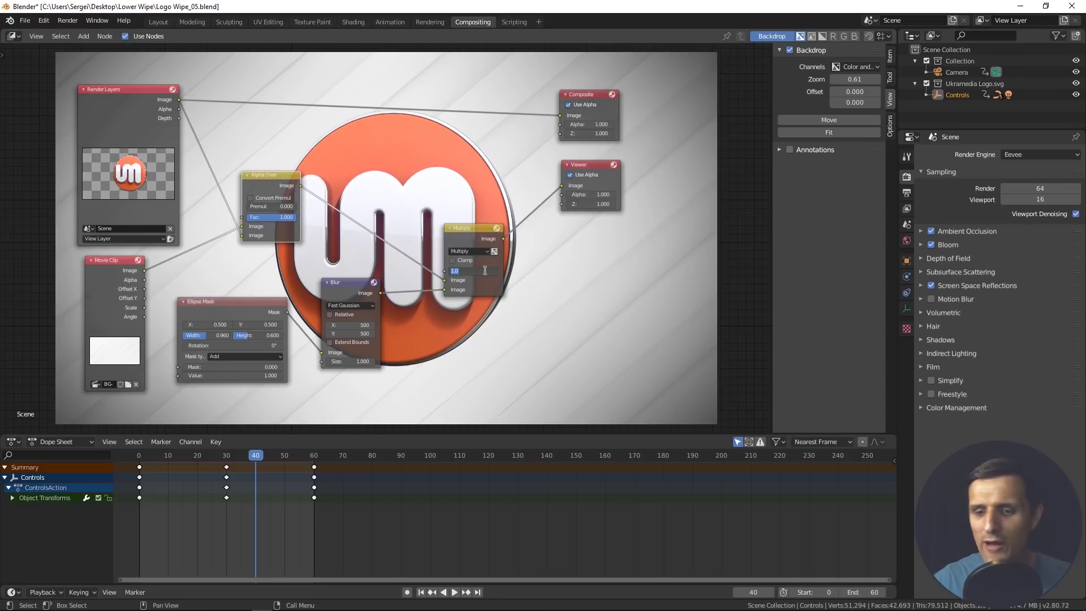
{"action": "type", "text": "0.5"}
{"action": "key", "text": "Return"}
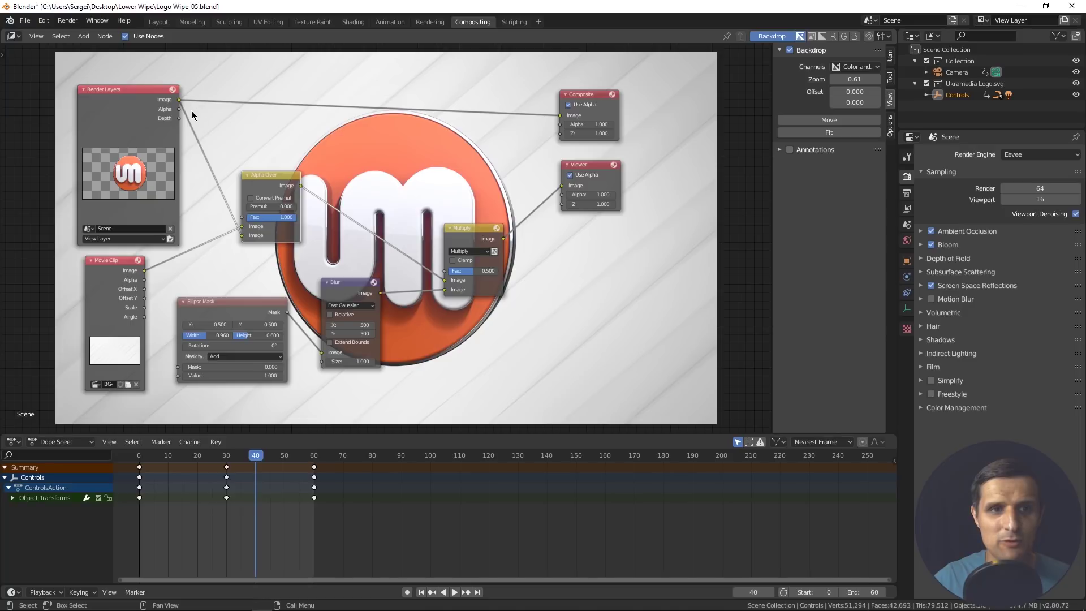
Step: Link Alpha Over's output straight to the Viewer to preview the composite without the vignette, and undo the relink
{"action": "left_click_drag", "start_coordinate": [456, 186], "coordinate": [558, 189]}
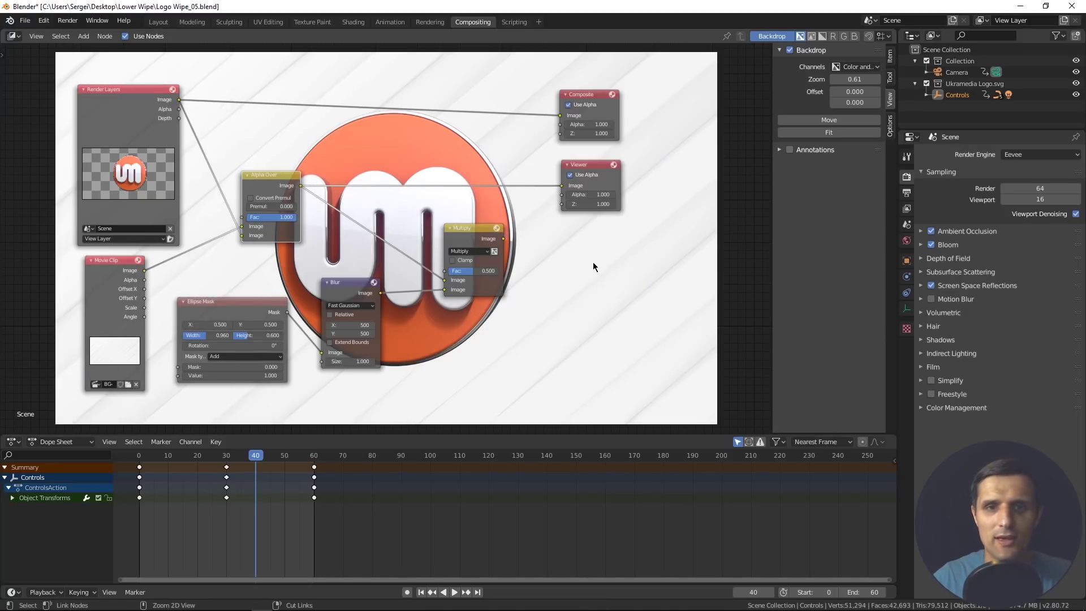
{"action": "key", "text": "ctrl+z"}
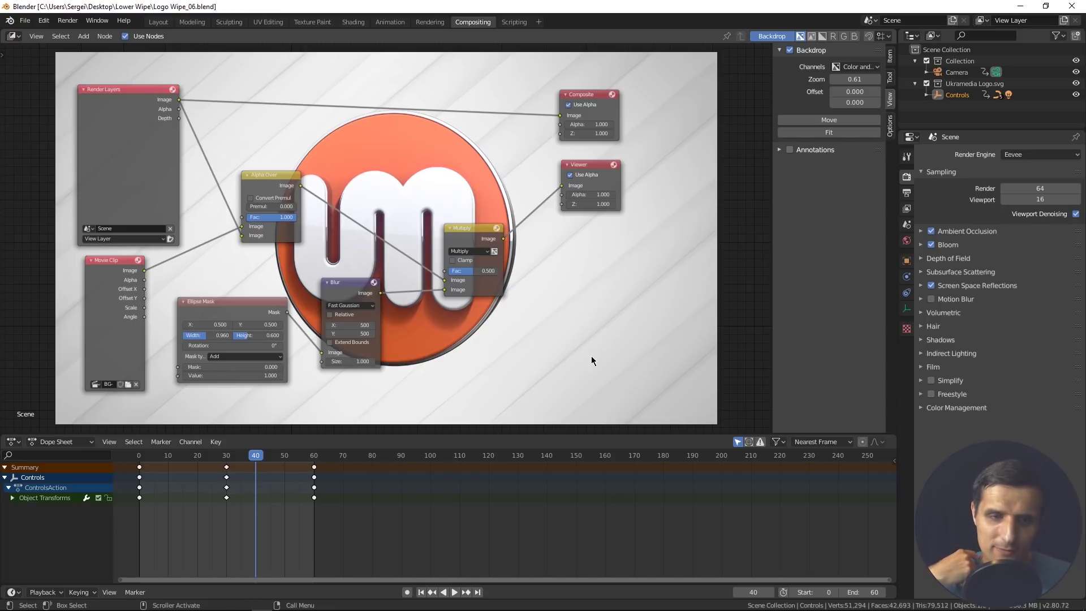
Step: Move the timeline to frame 48 and refresh the composite backdrop for that frame
{"action": "left_click", "coordinate": [276, 456]}
{"action": "key", "text": "space"}
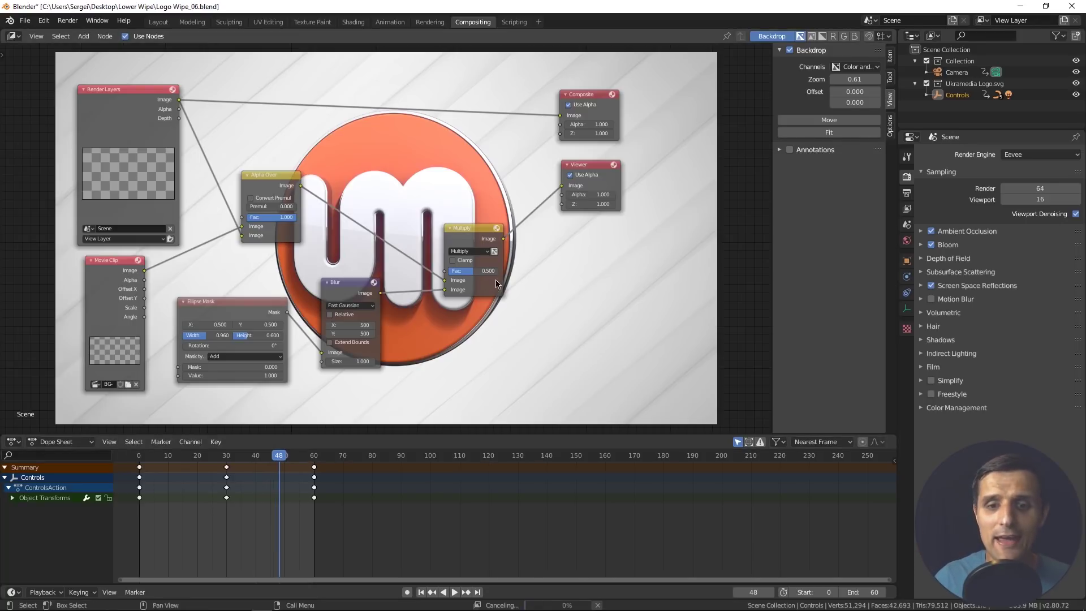
{"action": "key", "text": "space"}
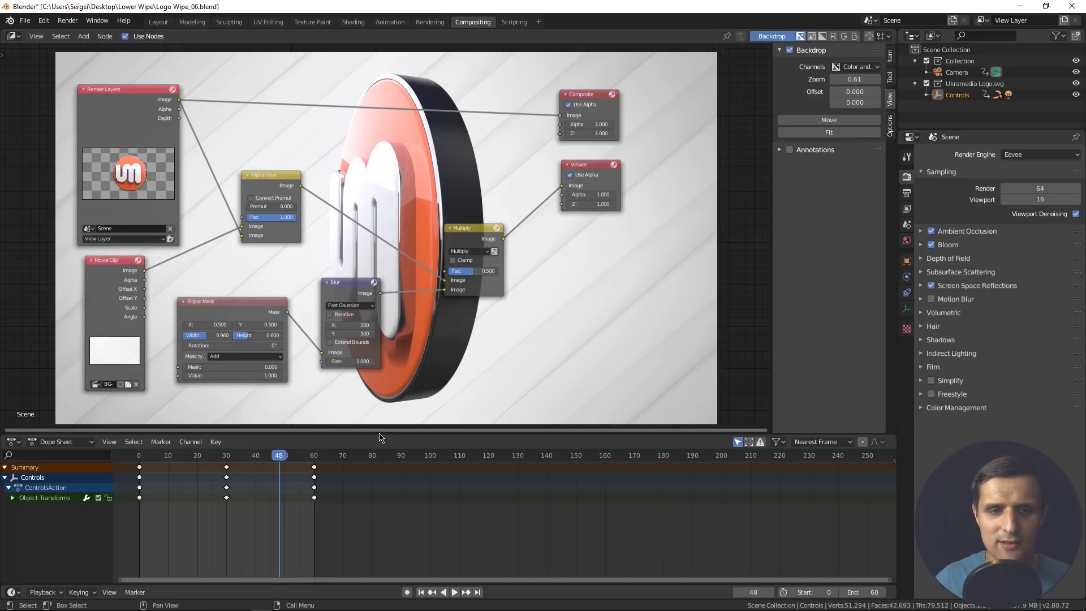
Step: Enlarge the node editor by shrinking the dope sheet and fit the backdrop image to the new area
{"action": "left_click_drag", "start_coordinate": [380, 439], "coordinate": [374, 512]}
{"action": "left_click", "coordinate": [825, 133]}
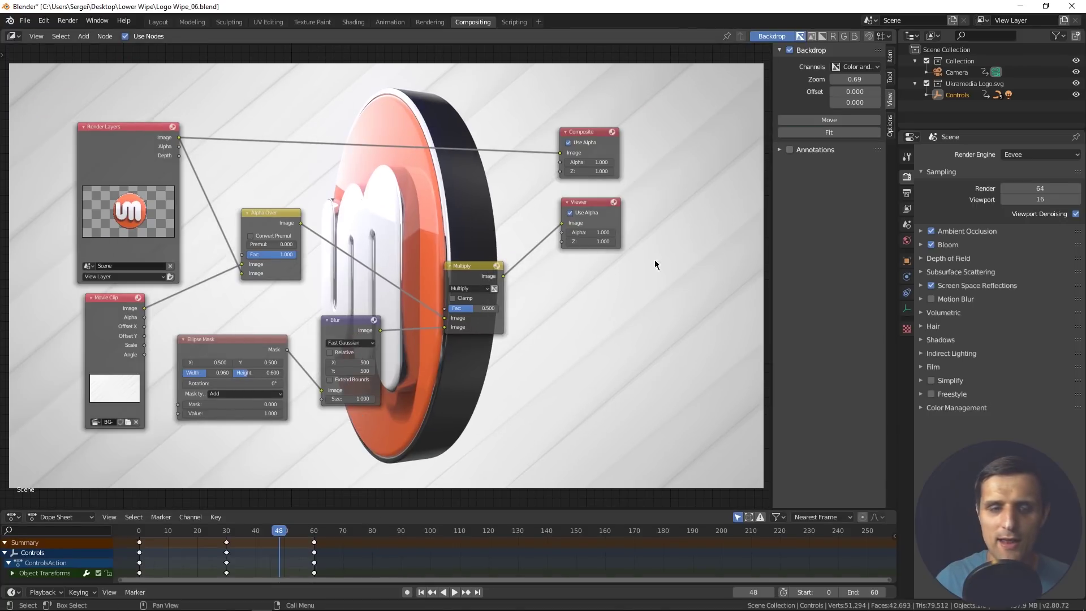
{"action": "middle_click_drag", "start_coordinate": [442, 402], "coordinate": [418, 337]}
Step: Duplicate the Ellipse Mask node, place the copy below the original and connect its mask output to the Viewer's image input
{"action": "left_click", "coordinate": [227, 276]}
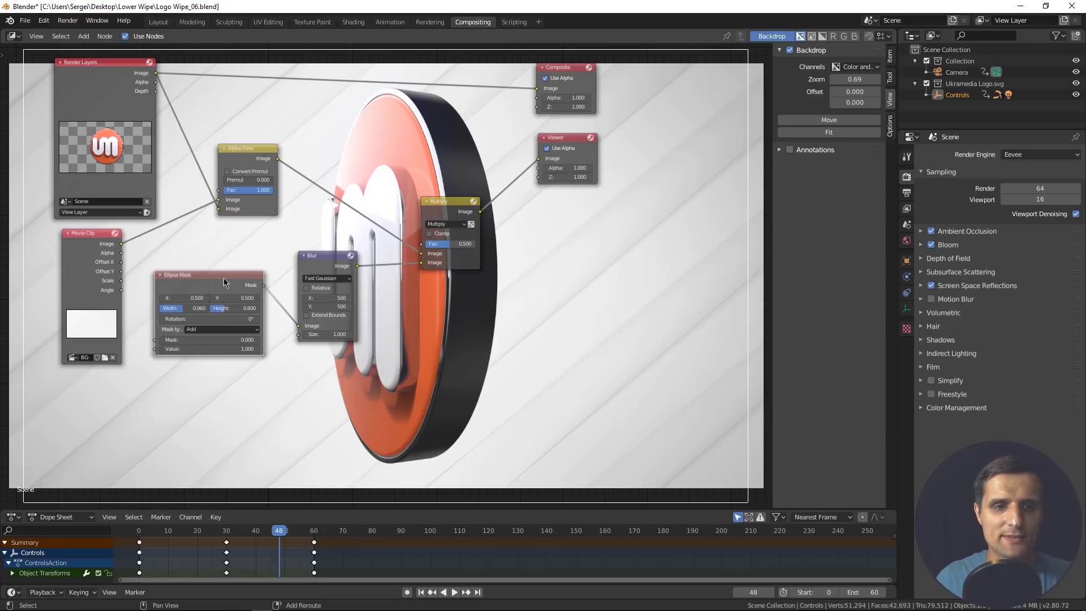
{"action": "key", "text": "shift+d"}
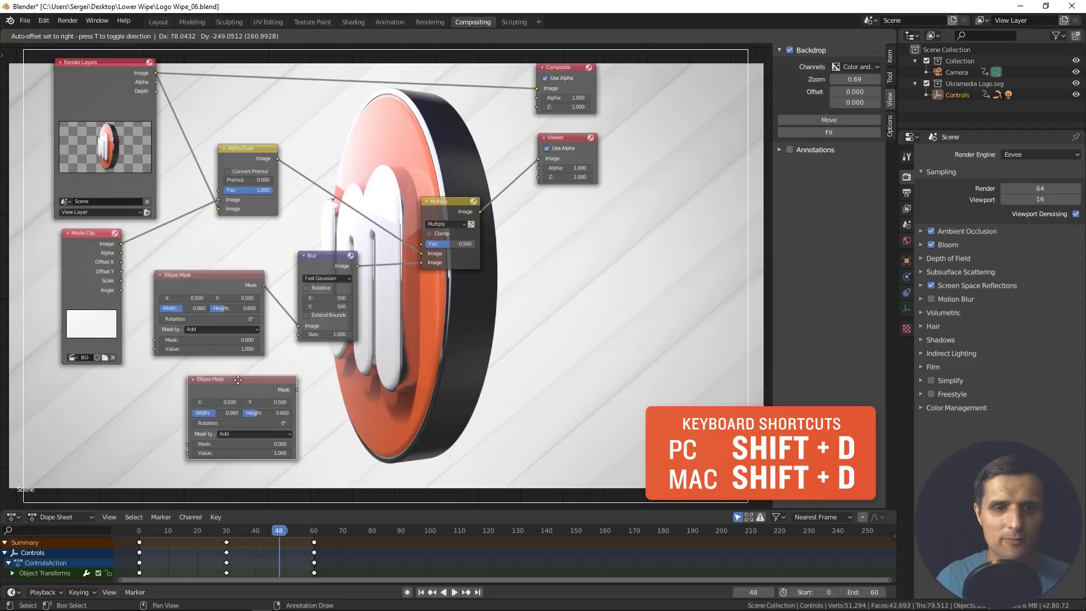
{"action": "left_click", "coordinate": [210, 380]}
{"action": "left_click_drag", "start_coordinate": [268, 388], "coordinate": [610, 231]}
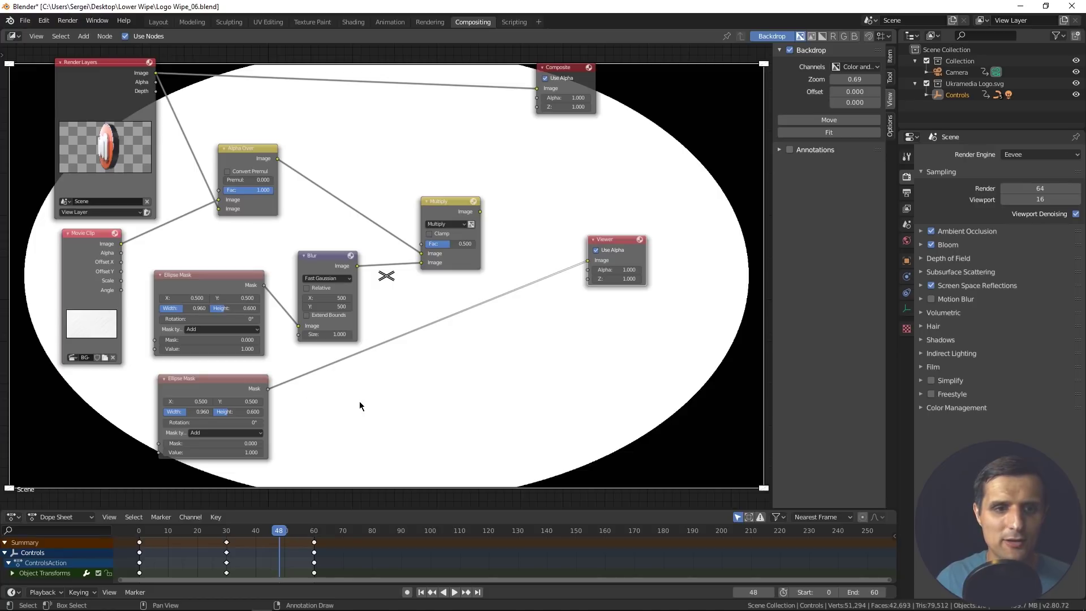
Step: Set the duplicated Ellipse Mask's width to 0.35 and its height to 0.25
{"action": "left_click", "coordinate": [186, 412]}
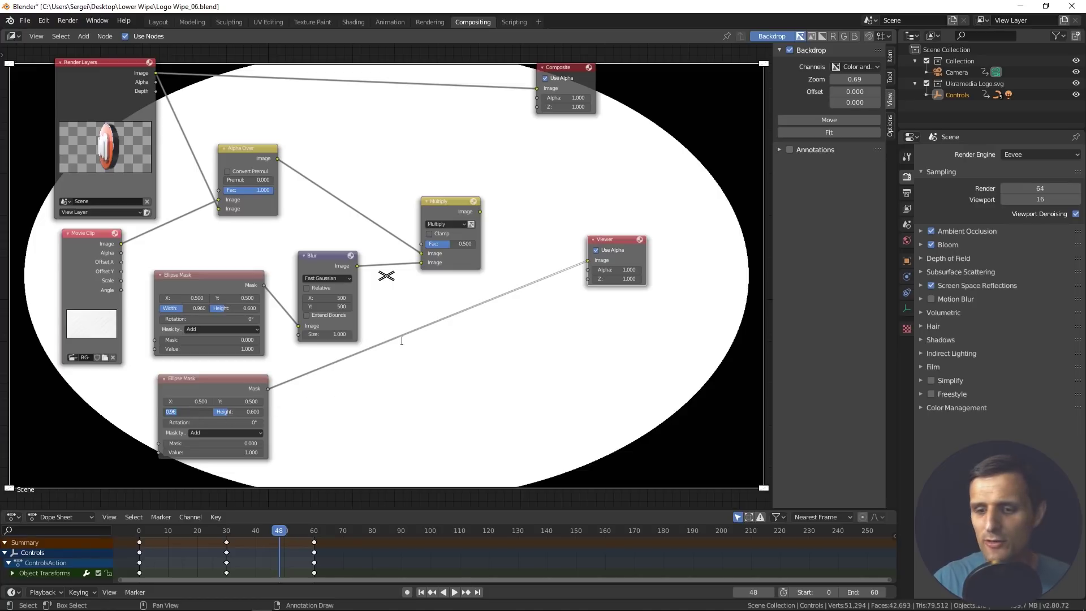
{"action": "key", "text": "BackSpace"}
{"action": "type", "text": ".35"}
{"action": "key", "text": "Return"}
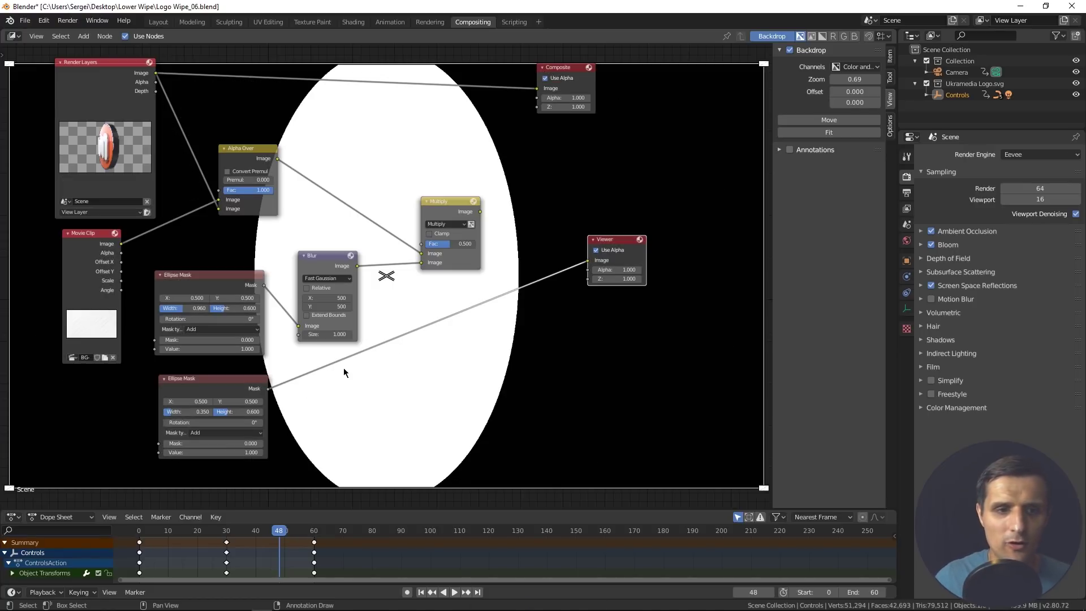
{"action": "left_click", "coordinate": [248, 411]}
{"action": "type", "text": ".35"}
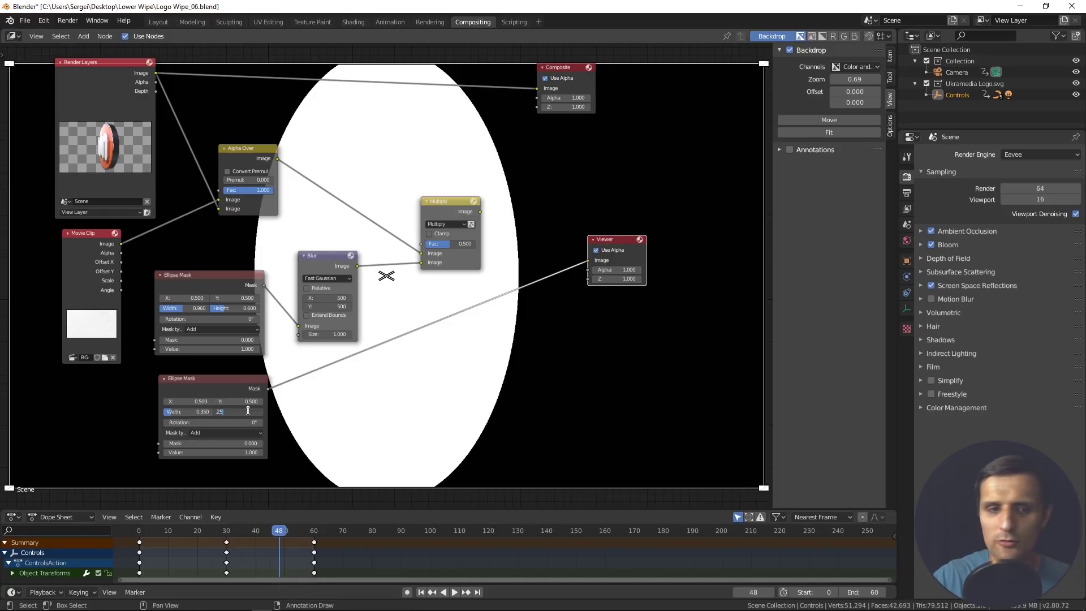
{"action": "key", "text": "Return"}
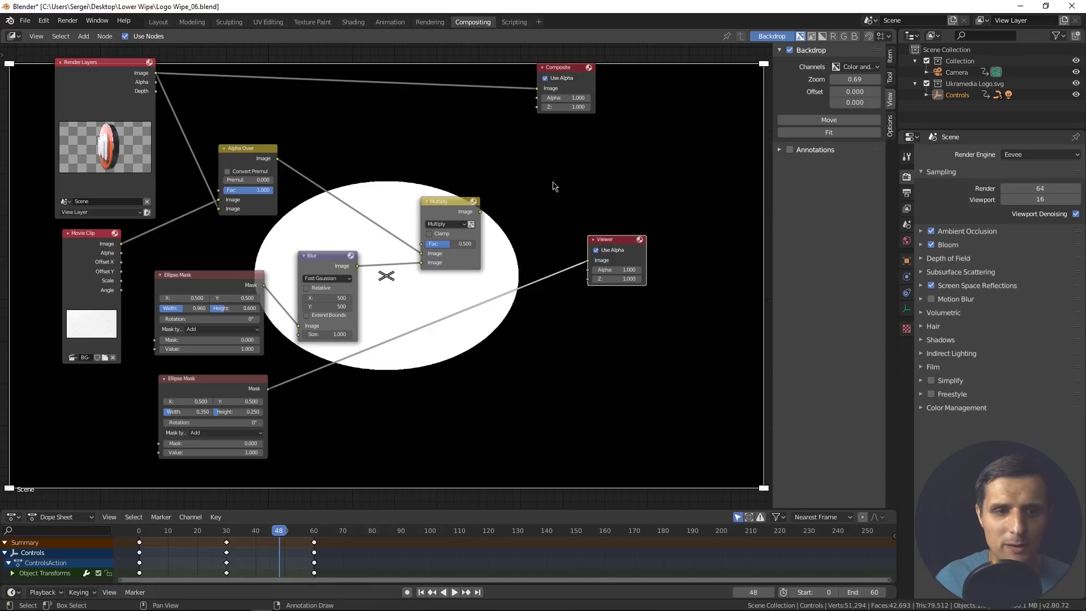
Step: Position the duplicated ellipse mask in the upper right of the frame with X and Y both at 0.8
{"action": "left_click", "coordinate": [192, 401]}
{"action": "type", "text": ".8"}
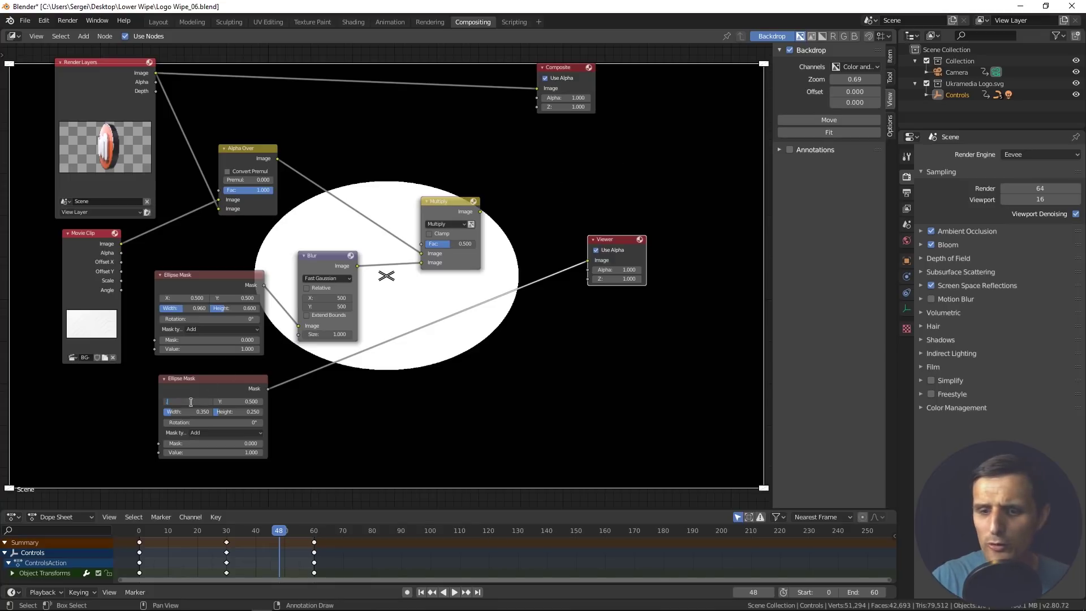
{"action": "key", "text": "Return"}
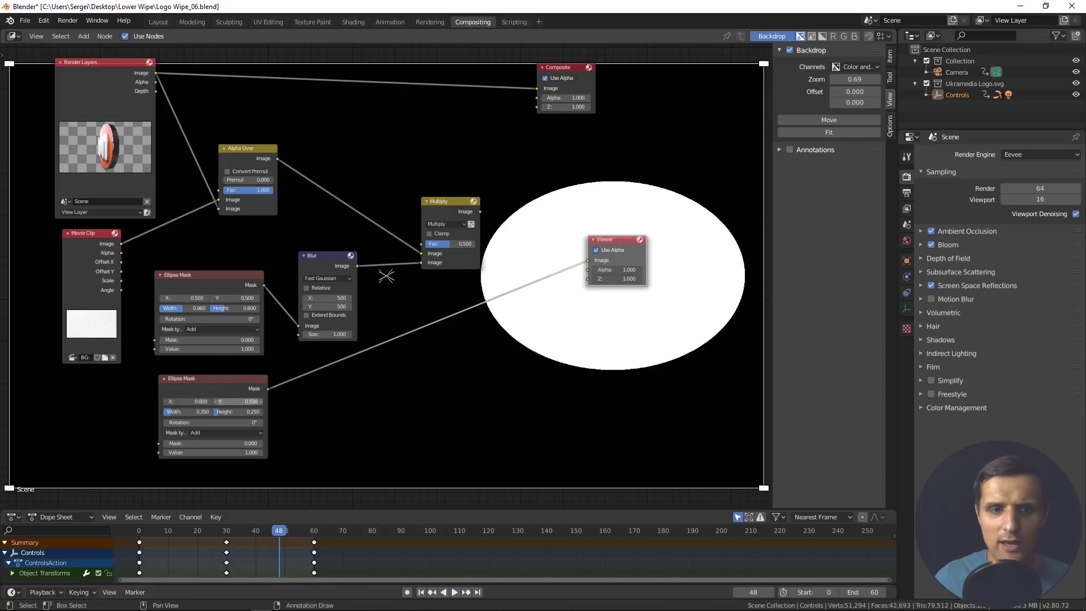
{"action": "left_click", "coordinate": [234, 400]}
{"action": "type", "text": ".8"}
{"action": "key", "text": "Return"}
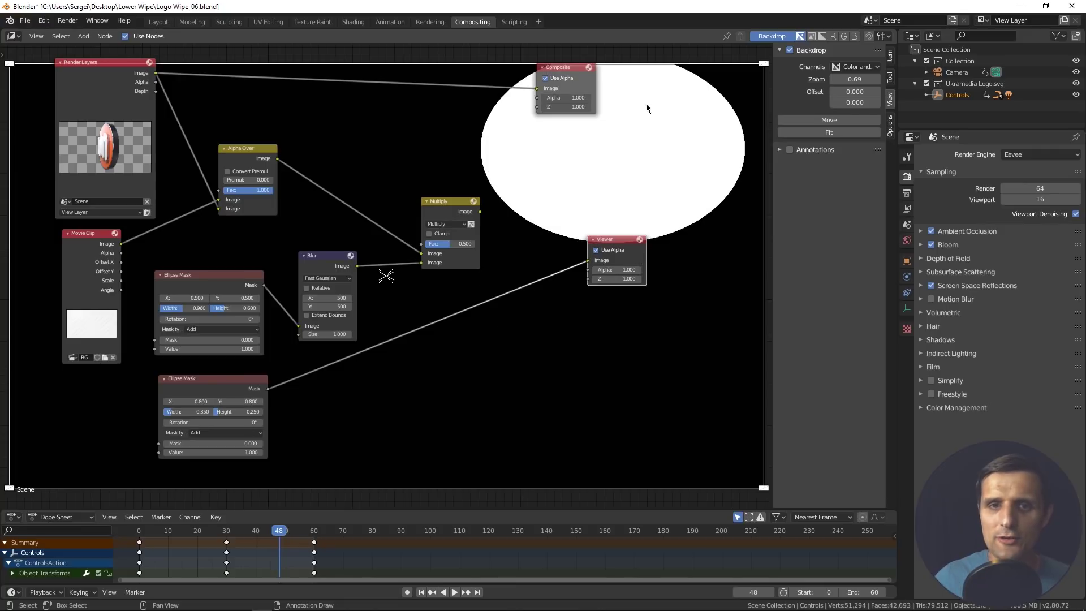
Step: Duplicate the Blur node and insert the copy on the link between the lower Ellipse Mask and the Viewer
{"action": "left_click", "coordinate": [325, 257]}
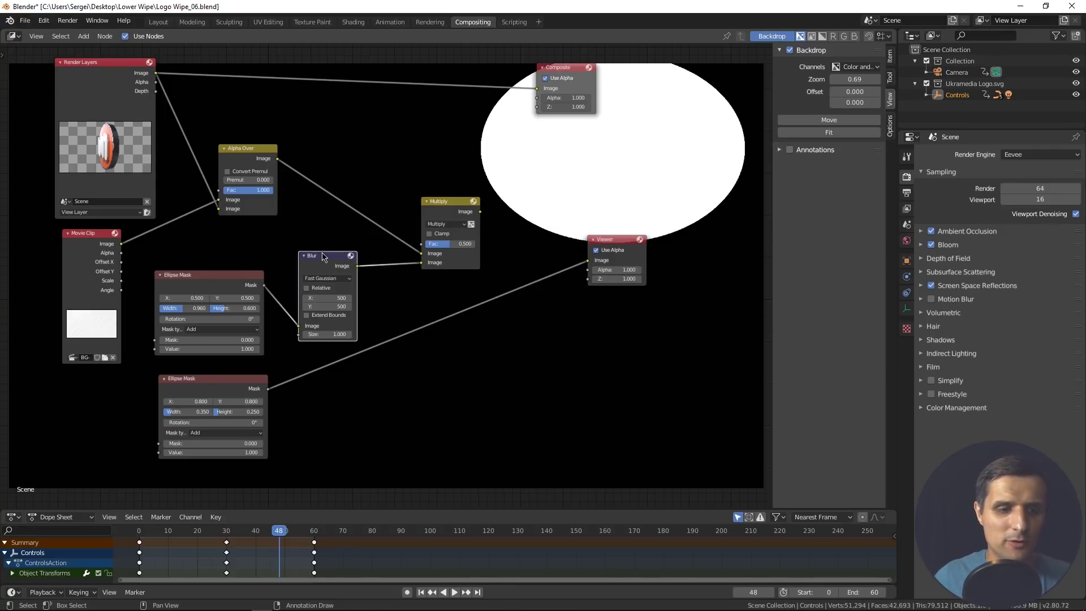
{"action": "key", "text": "shift+d"}
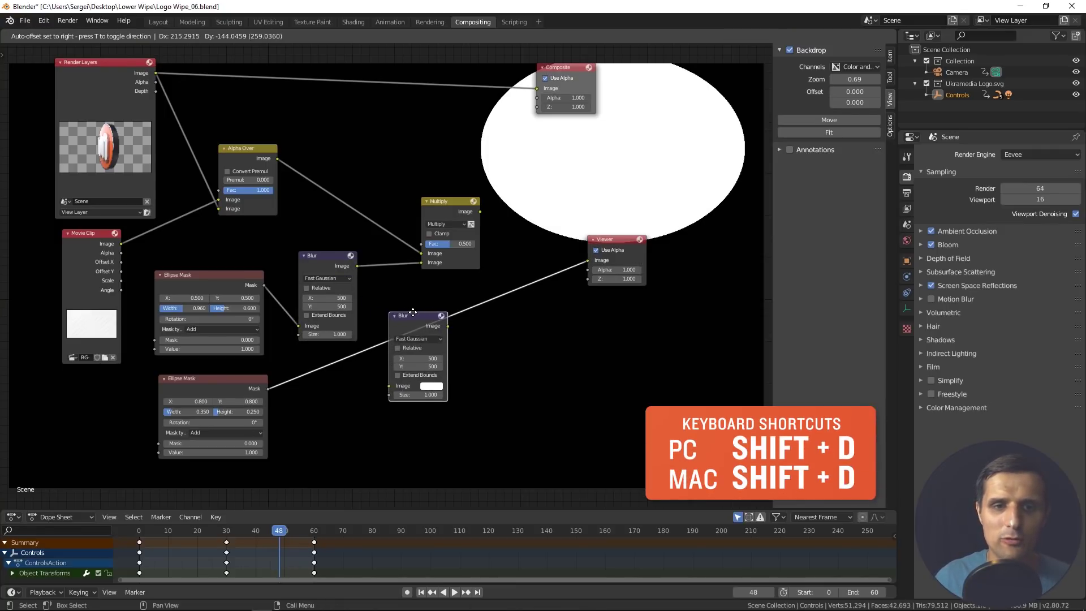
{"action": "left_click", "coordinate": [433, 347]}
{"action": "left_click_drag", "start_coordinate": [419, 318], "coordinate": [403, 330]}
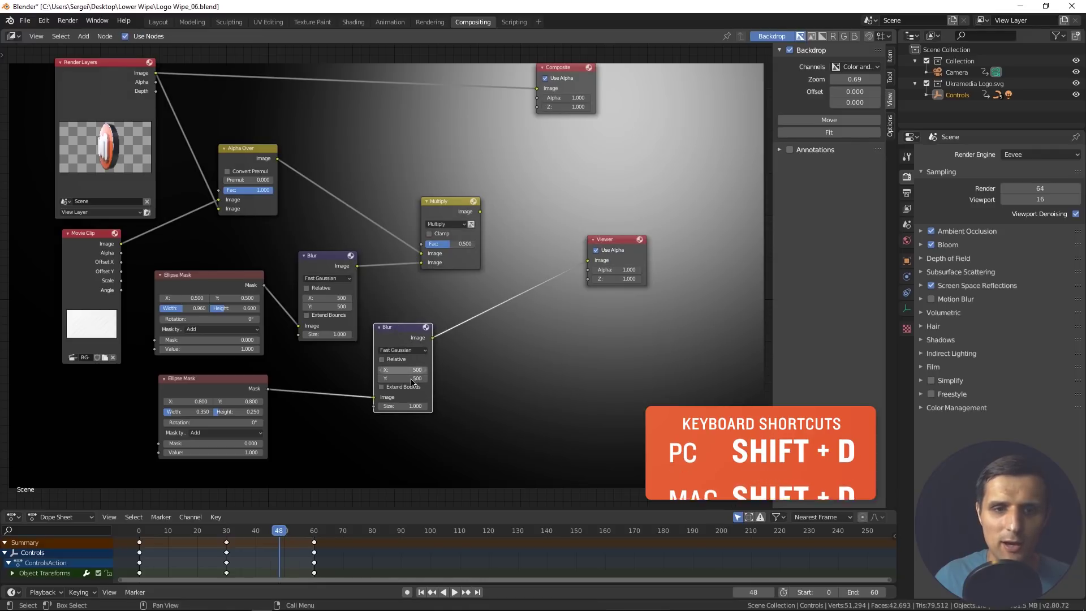
{"action": "left_click", "coordinate": [410, 369]}
{"action": "type", "text": "1"}
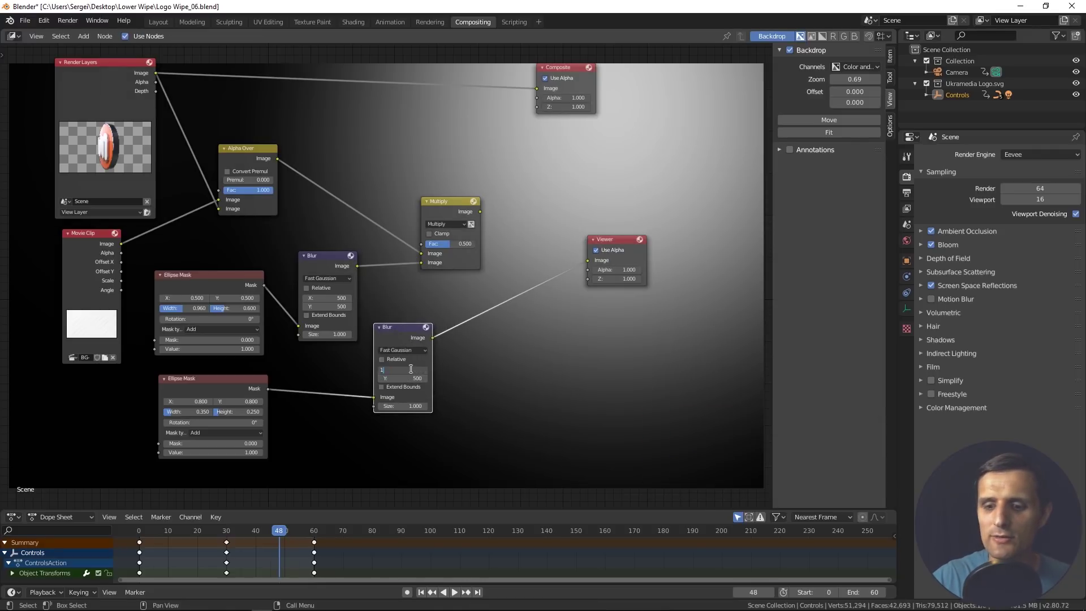
{"action": "type", "text": "0000"}
{"action": "key", "text": "Return"}
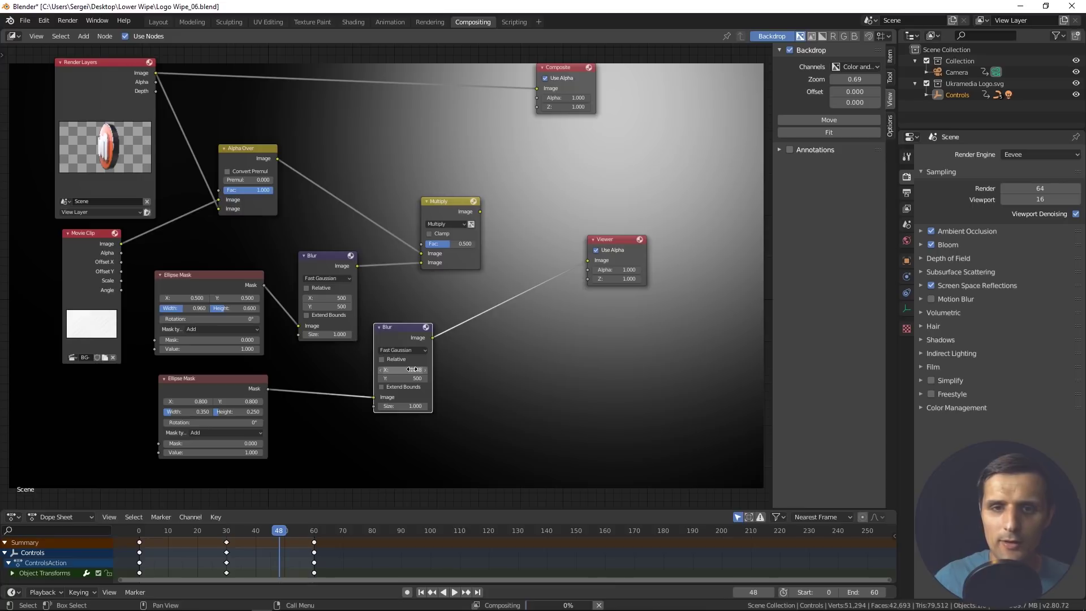
Step: Set the duplicated Blur node's X to 1000 and its Y to 800
{"action": "left_click", "coordinate": [418, 370]}
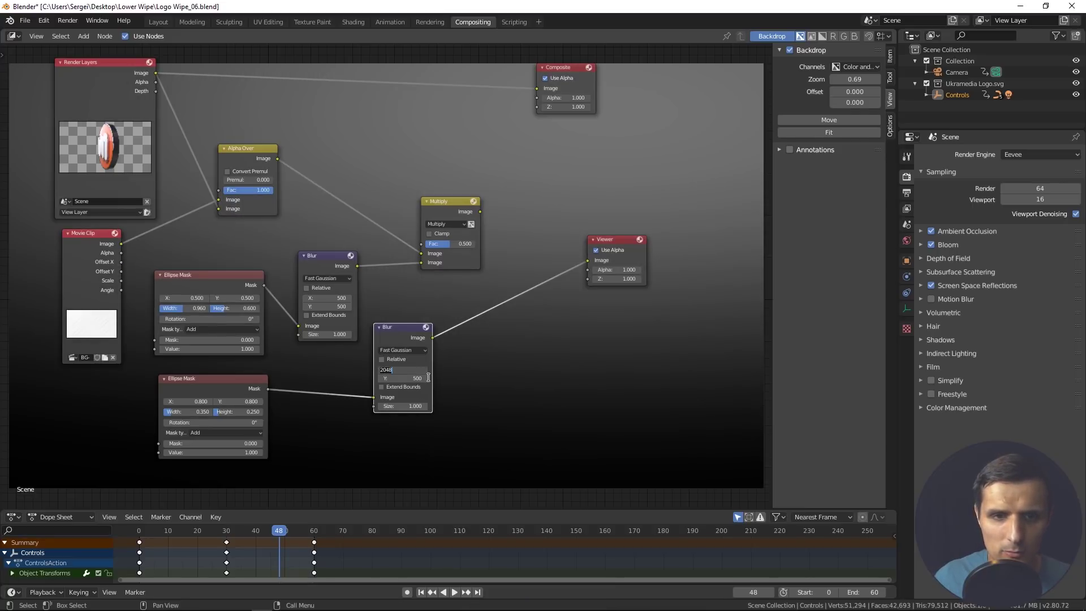
{"action": "type", "text": "1000"}
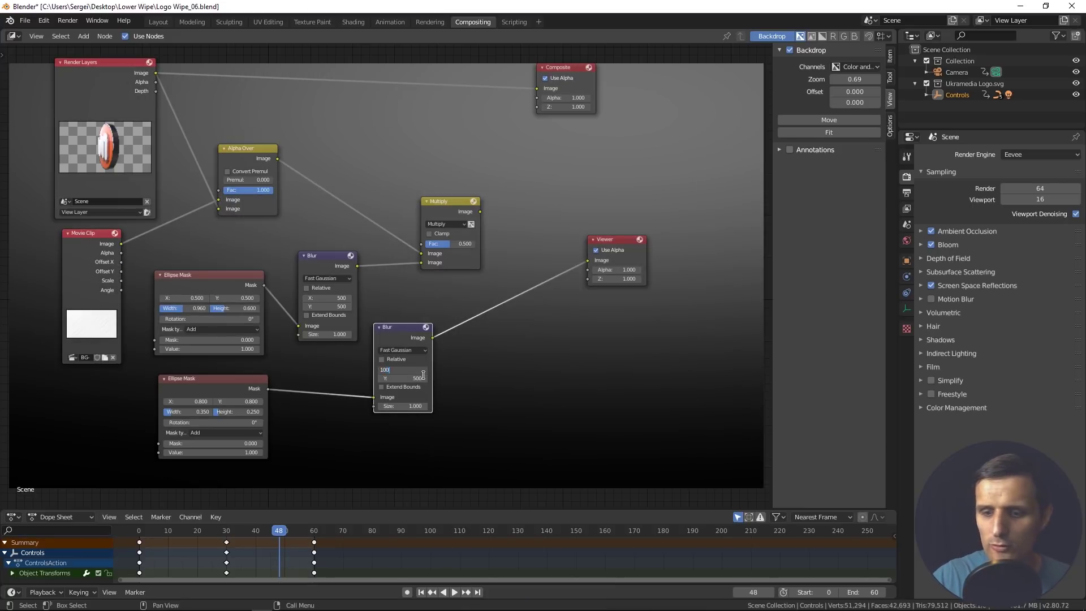
{"action": "key", "text": "Return"}
{"action": "left_click", "coordinate": [418, 378]}
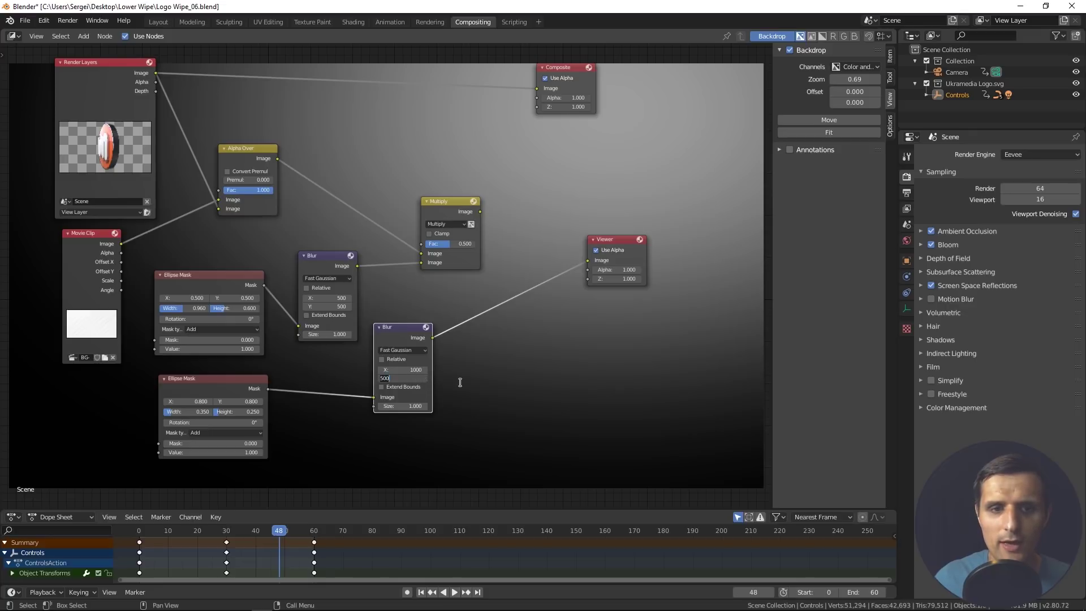
{"action": "type", "text": "800"}
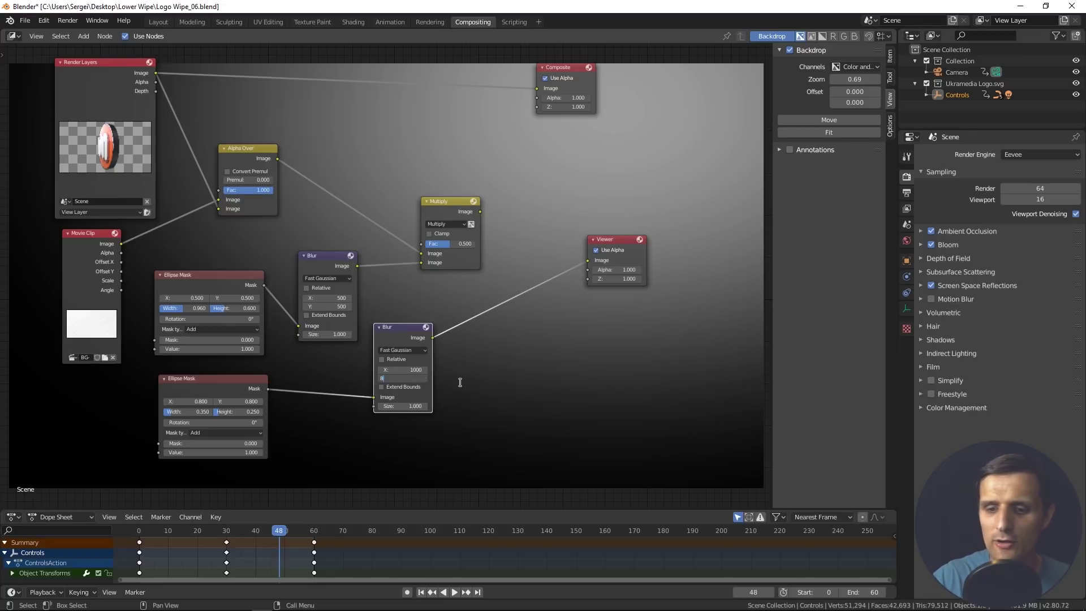
{"action": "key", "text": "Return"}
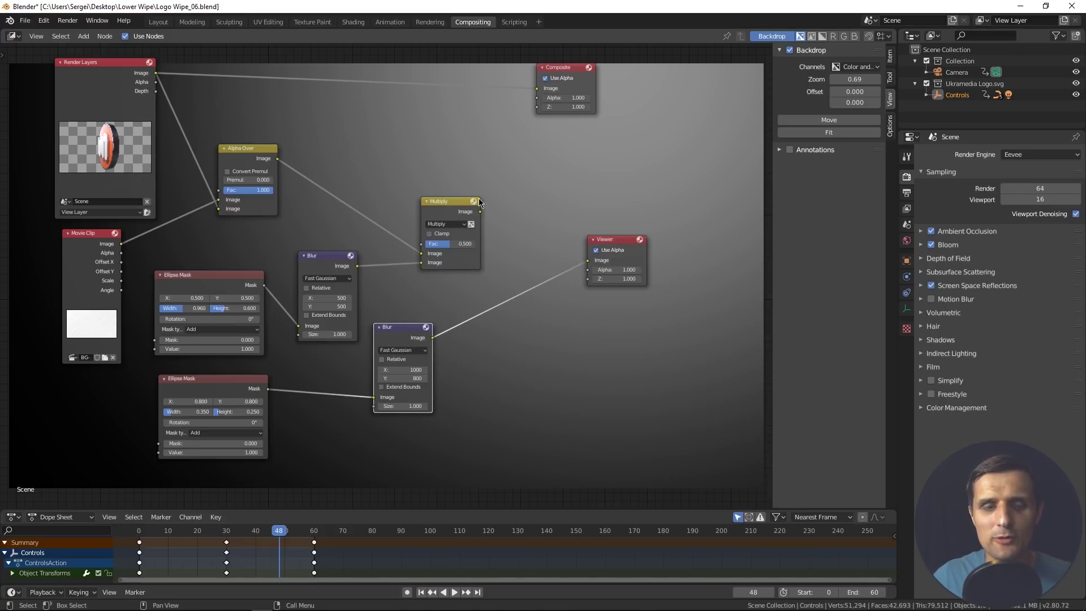
Step: Duplicate the Multiply node onto the link between the lower Blur and the Viewer, feeding the Blur into the copy's Fac input
{"action": "left_click", "coordinate": [445, 208]}
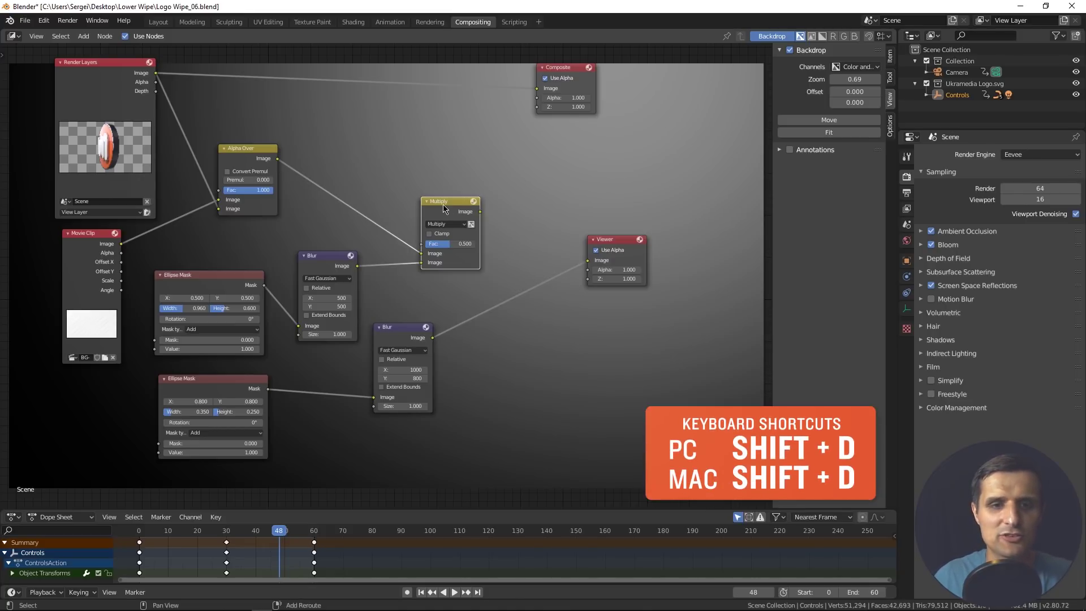
{"action": "key", "text": "shift+d"}
{"action": "left_click", "coordinate": [519, 288]}
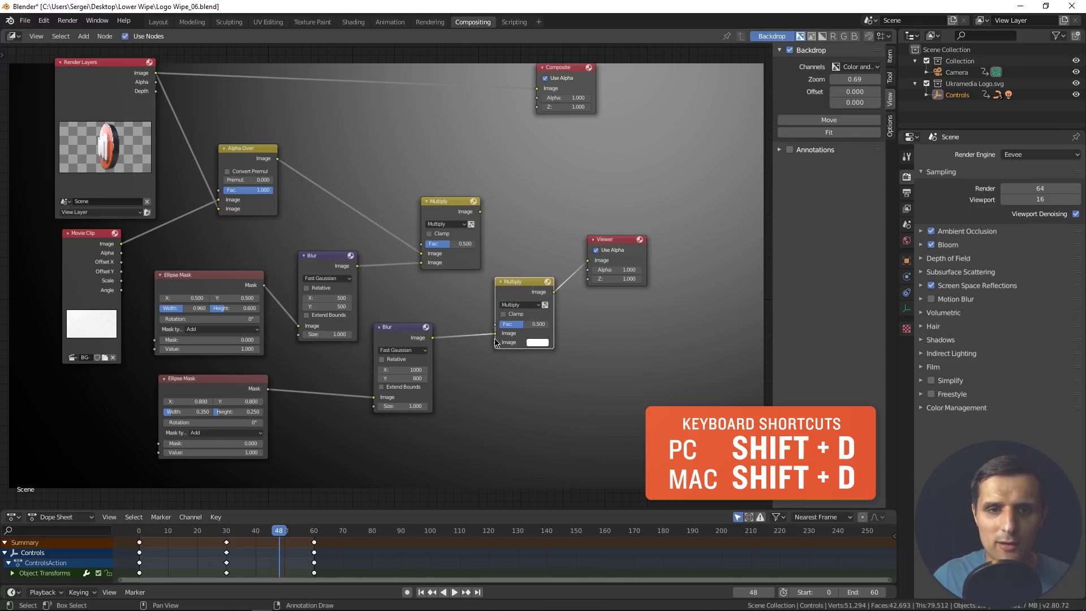
{"action": "left_click_drag", "start_coordinate": [495, 334], "coordinate": [496, 324]}
Step: Set the duplicated mix node's blend mode to Add, with black (000000) as its first image colour and blue as its second
{"action": "left_click", "coordinate": [535, 333]}
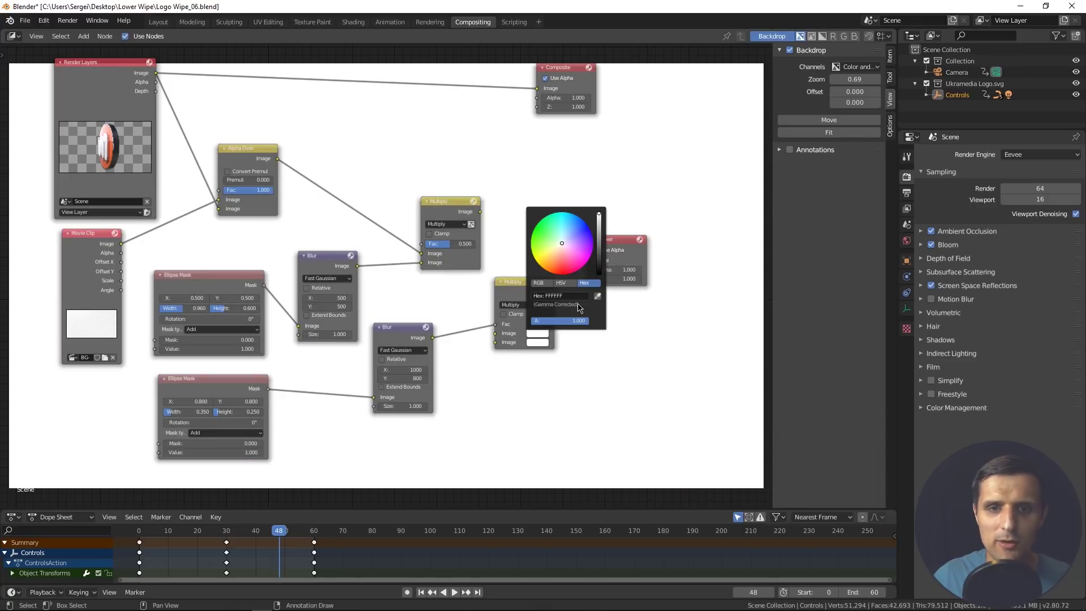
{"action": "left_click_drag", "start_coordinate": [600, 241], "coordinate": [599, 276]}
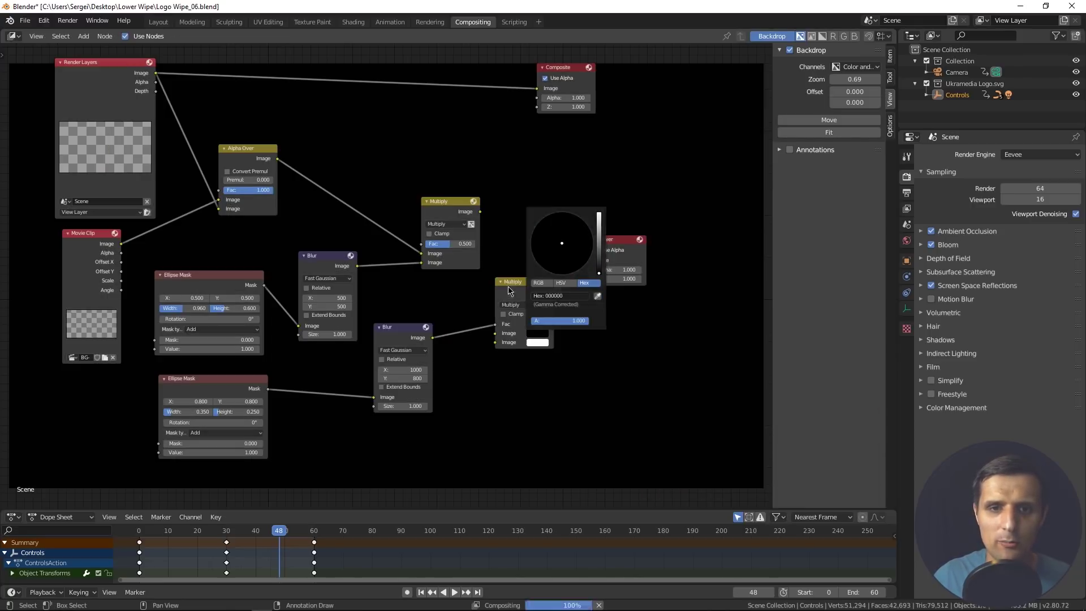
{"action": "left_click", "coordinate": [519, 305]}
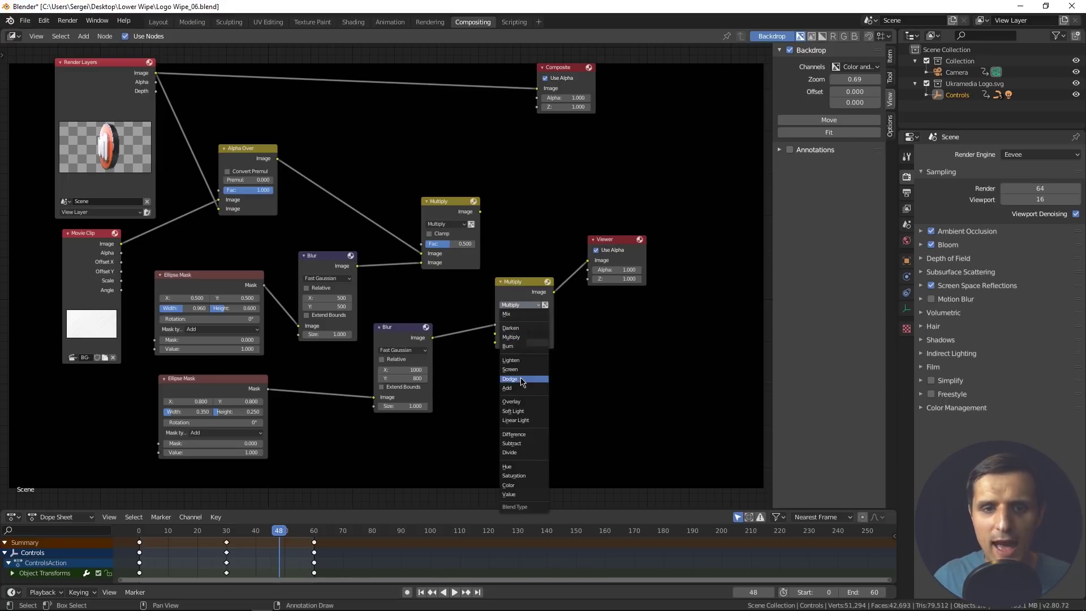
{"action": "left_click", "coordinate": [521, 388]}
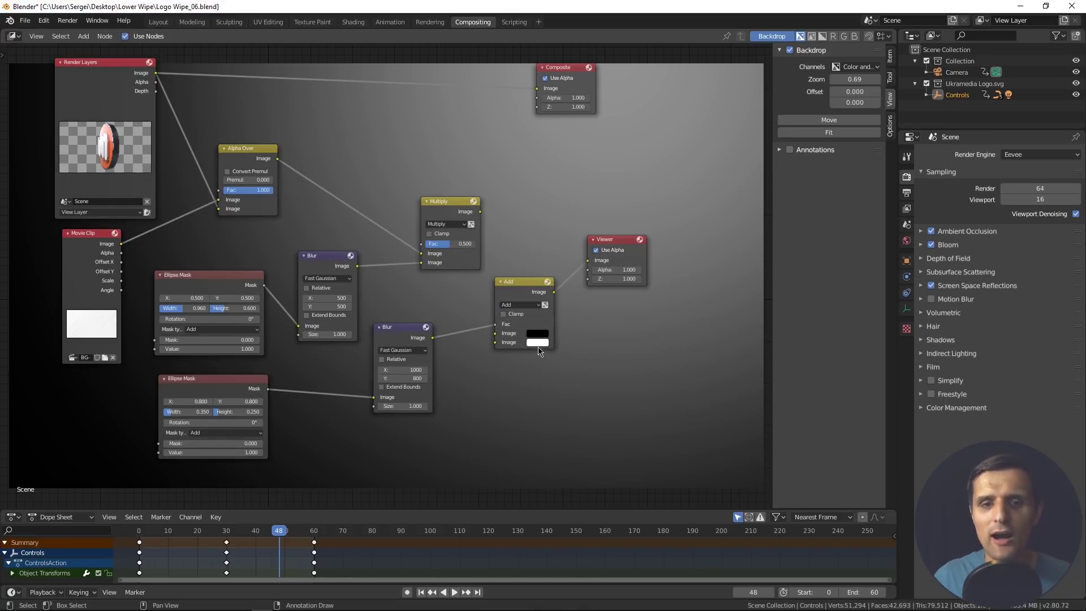
{"action": "left_click", "coordinate": [545, 343]}
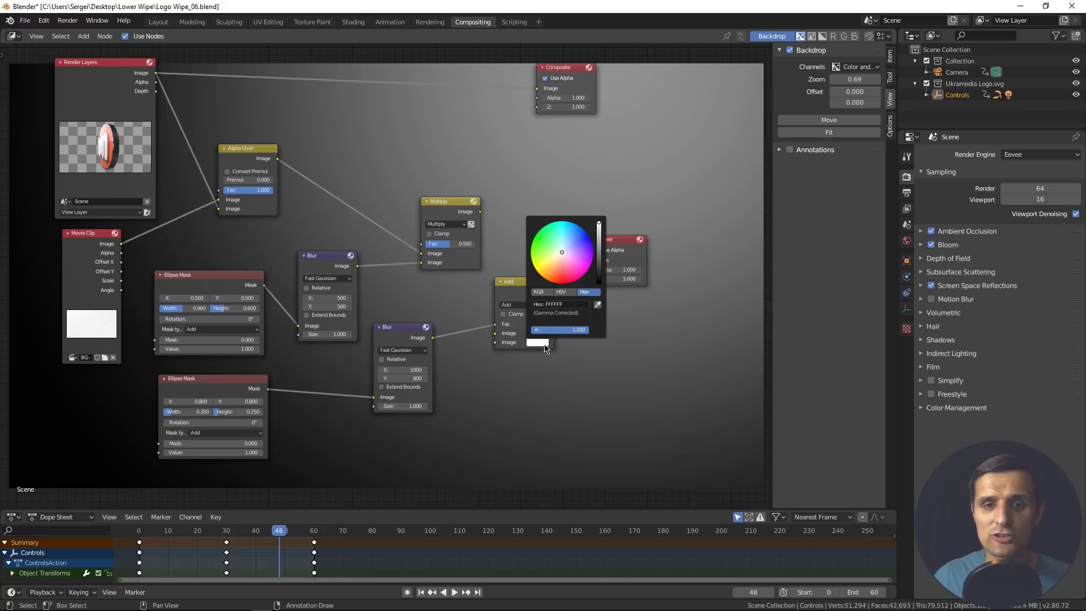
{"action": "left_click", "coordinate": [577, 236]}
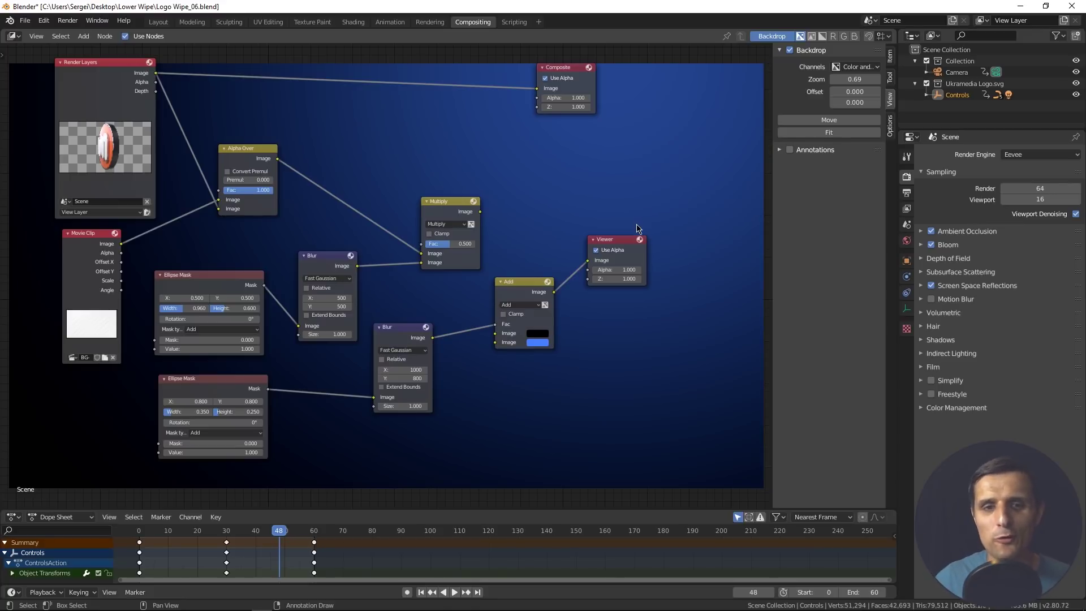
Step: Move the lower Blur and Add nodes closer to the lower Ellipse Mask so the chain forms a compact row
{"action": "left_click_drag", "start_coordinate": [534, 282], "coordinate": [493, 327]}
{"action": "left_click_drag", "start_coordinate": [396, 340], "coordinate": [321, 379]}
{"action": "left_click_drag", "start_coordinate": [480, 326], "coordinate": [408, 362]}
Step: Duplicate the lower Ellipse Mask, Blur and blue Add nodes together and place the copies directly below the originals
{"action": "middle_click_drag", "start_coordinate": [456, 368], "coordinate": [458, 291]}
{"action": "left_click_drag", "start_coordinate": [503, 294], "coordinate": [194, 385]}
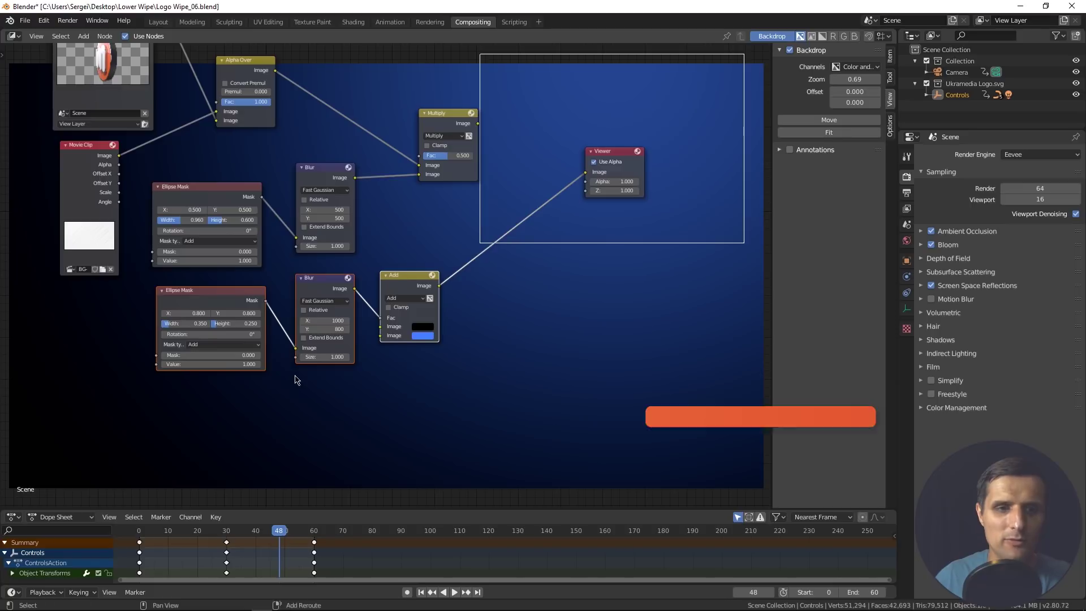
{"action": "key", "text": "shift+d"}
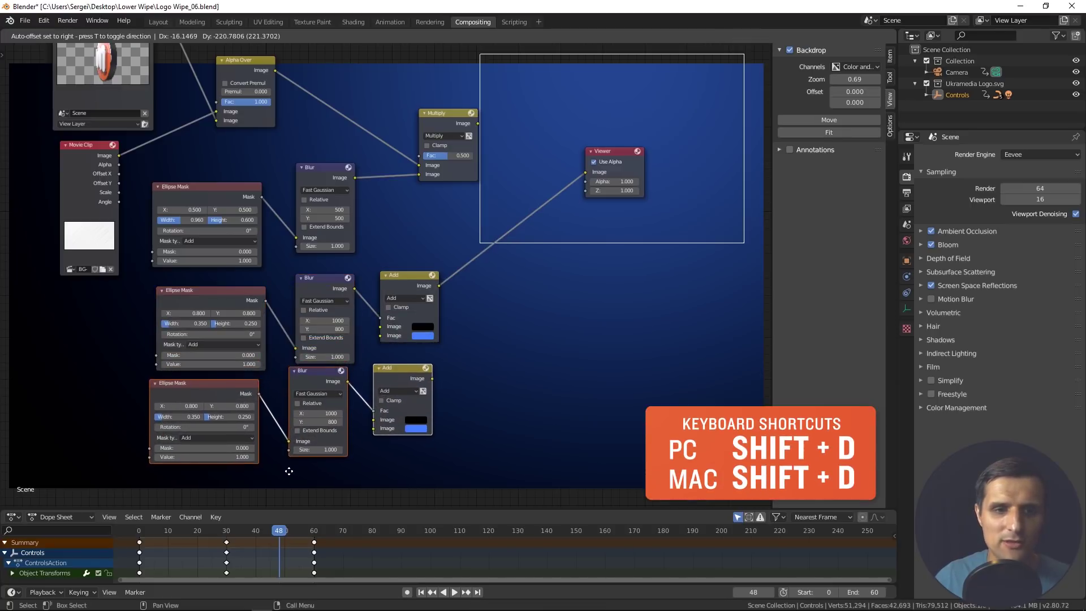
{"action": "left_click", "coordinate": [292, 480]}
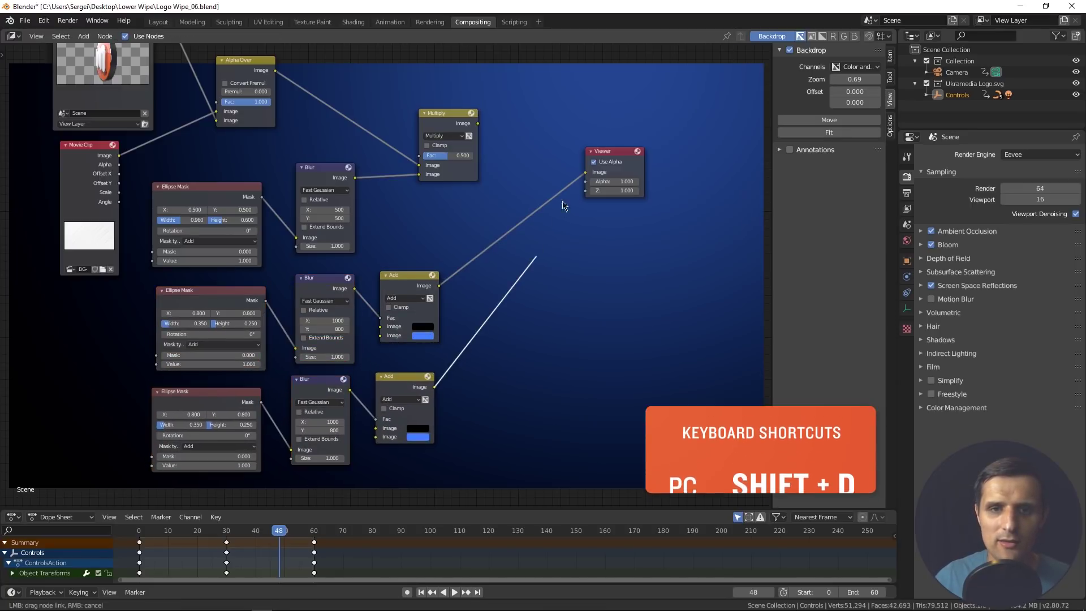
Step: Connect the copied Add node to the Viewer's Image input and change its second image colour to red
{"action": "left_click_drag", "start_coordinate": [435, 387], "coordinate": [586, 172]}
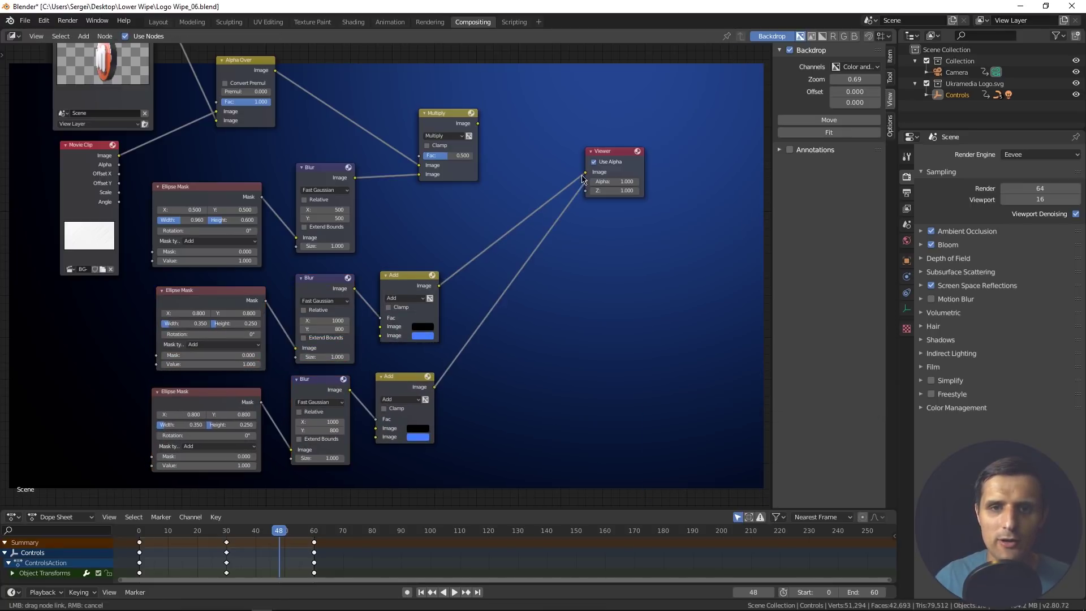
{"action": "left_click", "coordinate": [427, 439]}
{"action": "left_click_drag", "start_coordinate": [446, 362], "coordinate": [441, 375]}
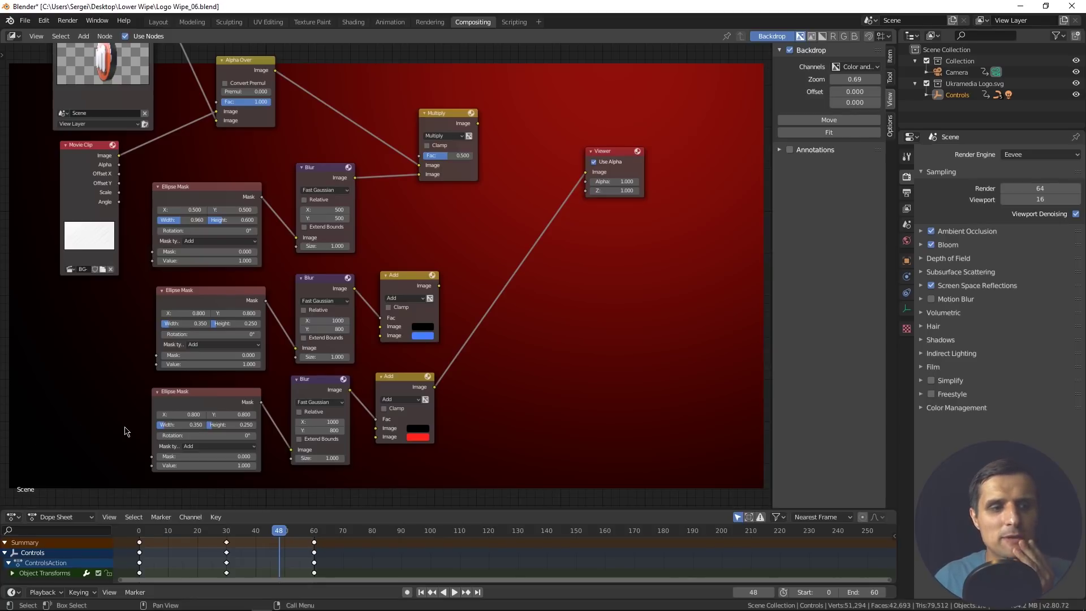
Step: Position the copied Ellipse Mask in the lower left of the frame with X at 0.2 and Y at 0.3
{"action": "left_click", "coordinate": [185, 415]}
{"action": "key", "text": "BackSpace"}
{"action": "type", "text": ".2"}
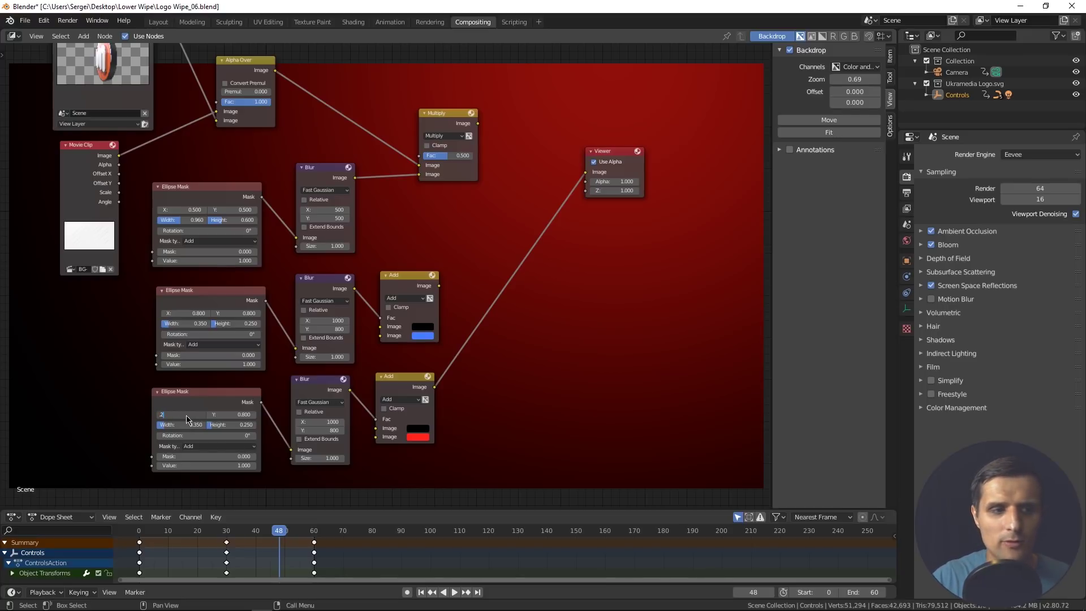
{"action": "key", "text": "Return"}
{"action": "left_click", "coordinate": [236, 416]}
{"action": "type", "text": ".3"}
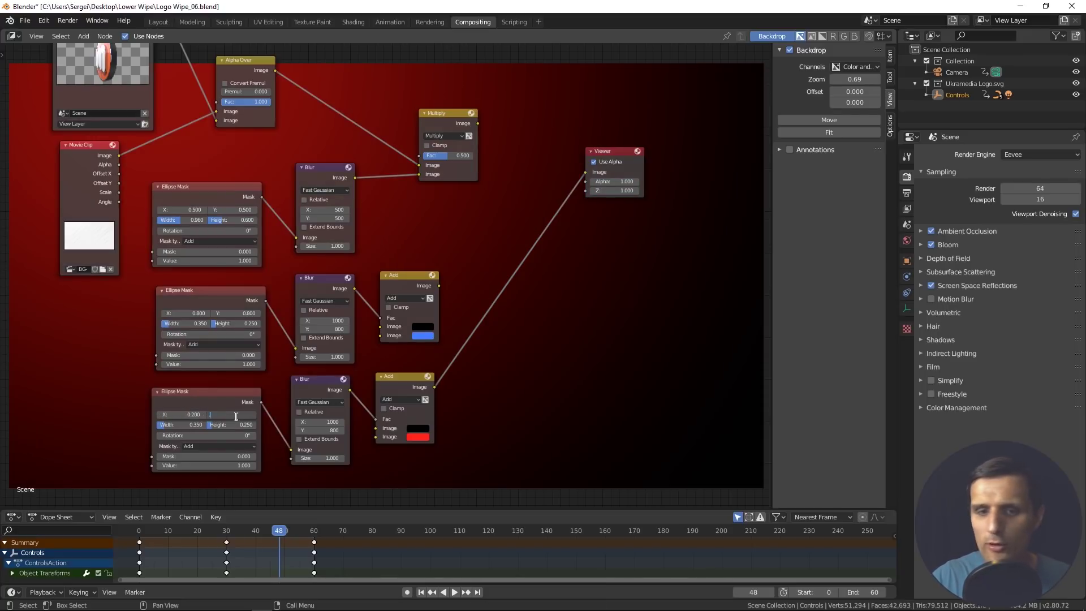
{"action": "key", "text": "Return"}
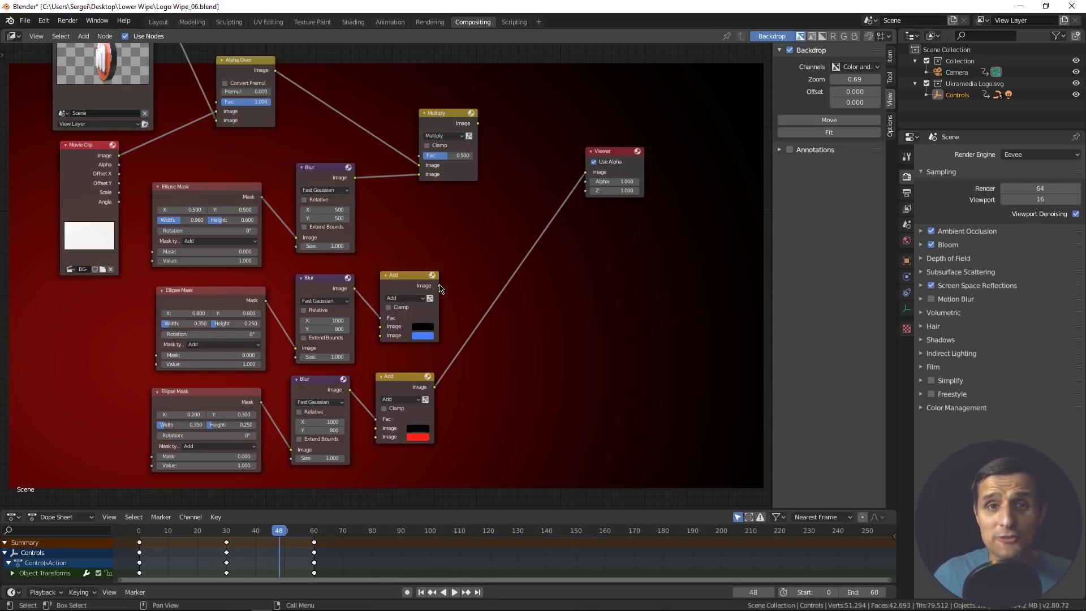
Step: Duplicate the blue Add node to combine the blue and red Add outputs, and connect the combined result to the Viewer
{"action": "left_click_drag", "start_coordinate": [439, 286], "coordinate": [586, 180]}
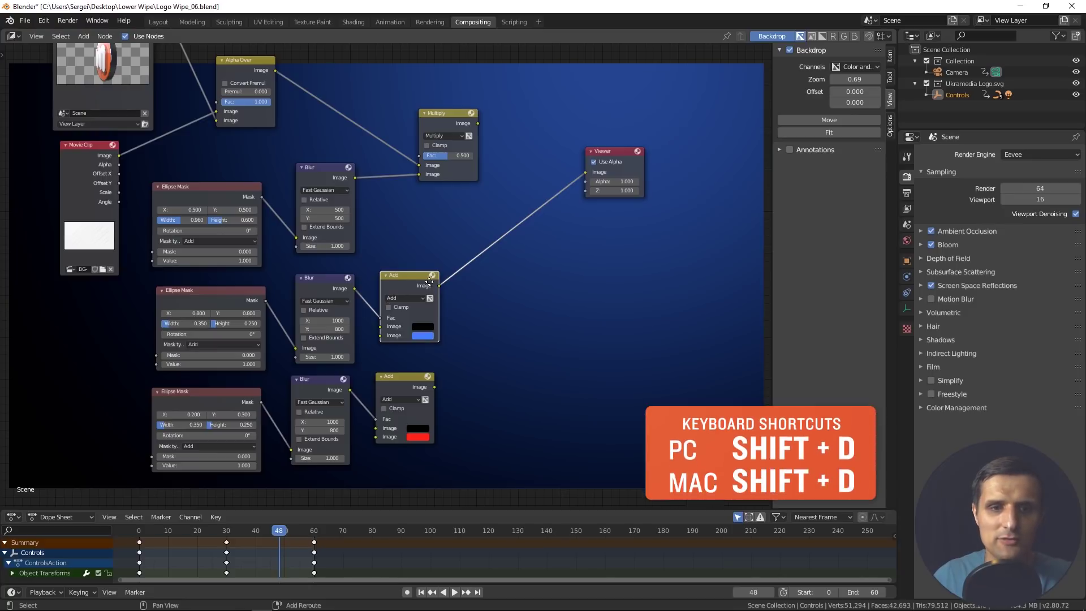
{"action": "key", "text": "shift+d"}
{"action": "left_click", "coordinate": [529, 286]}
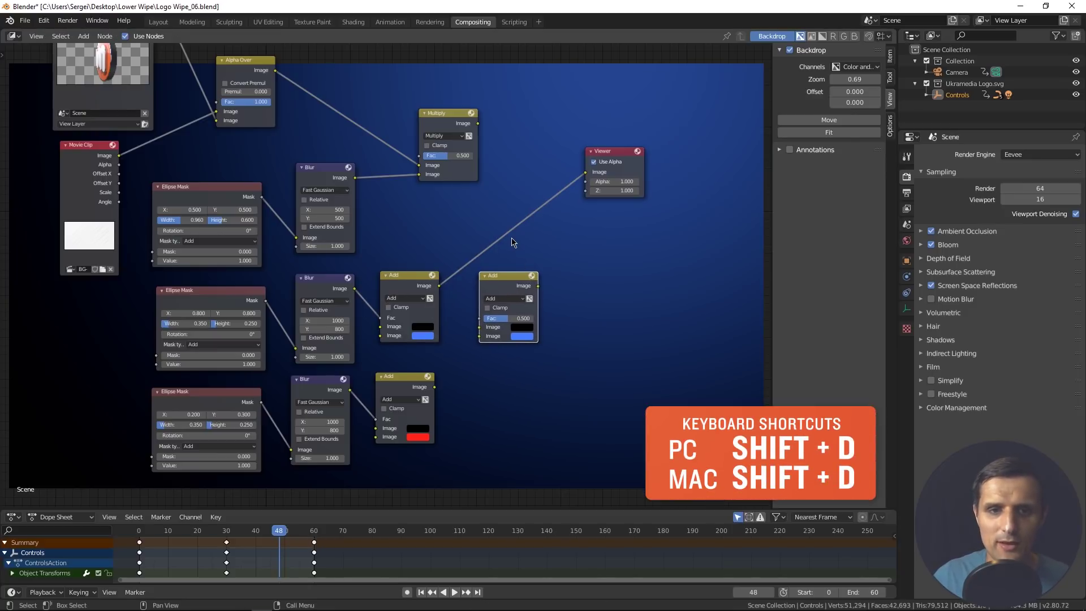
{"action": "left_click_drag", "start_coordinate": [439, 285], "coordinate": [481, 337]}
{"action": "left_click_drag", "start_coordinate": [435, 387], "coordinate": [479, 327]}
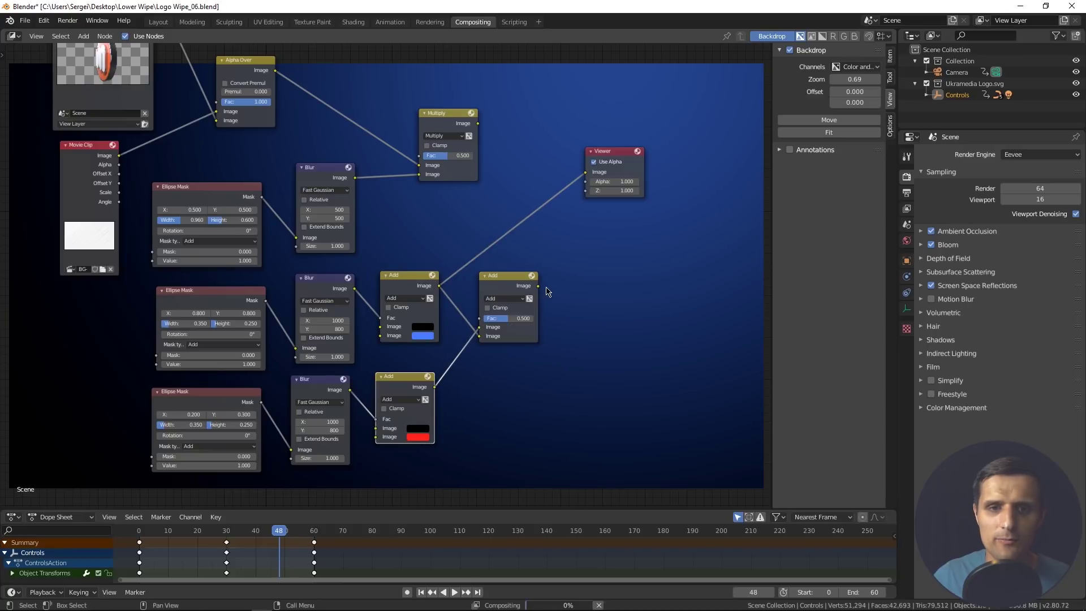
{"action": "left_click_drag", "start_coordinate": [538, 285], "coordinate": [586, 172]}
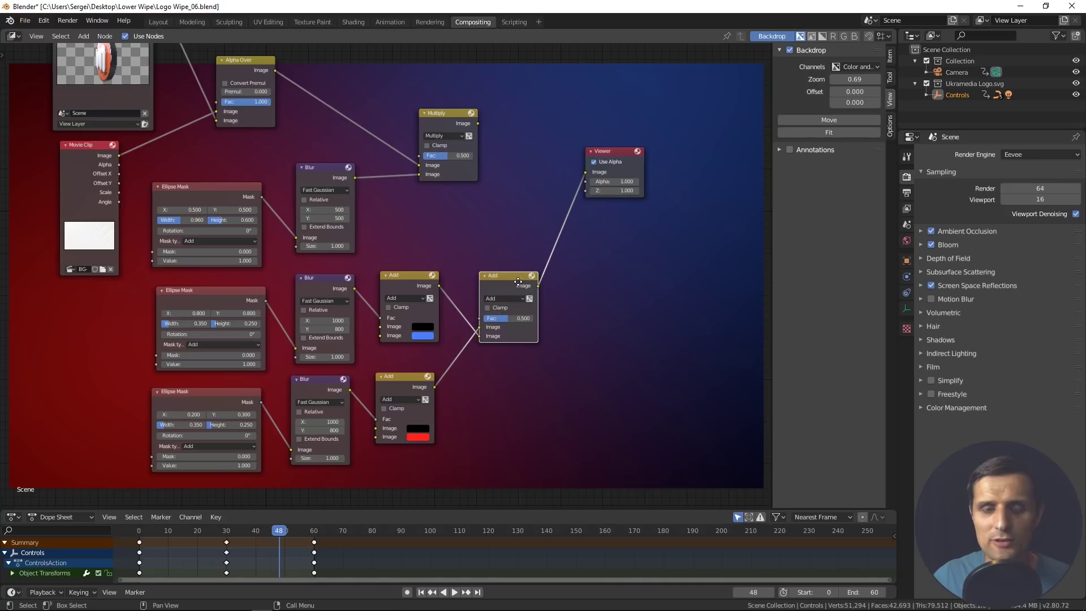
{"action": "left_click_drag", "start_coordinate": [518, 282], "coordinate": [517, 287]}
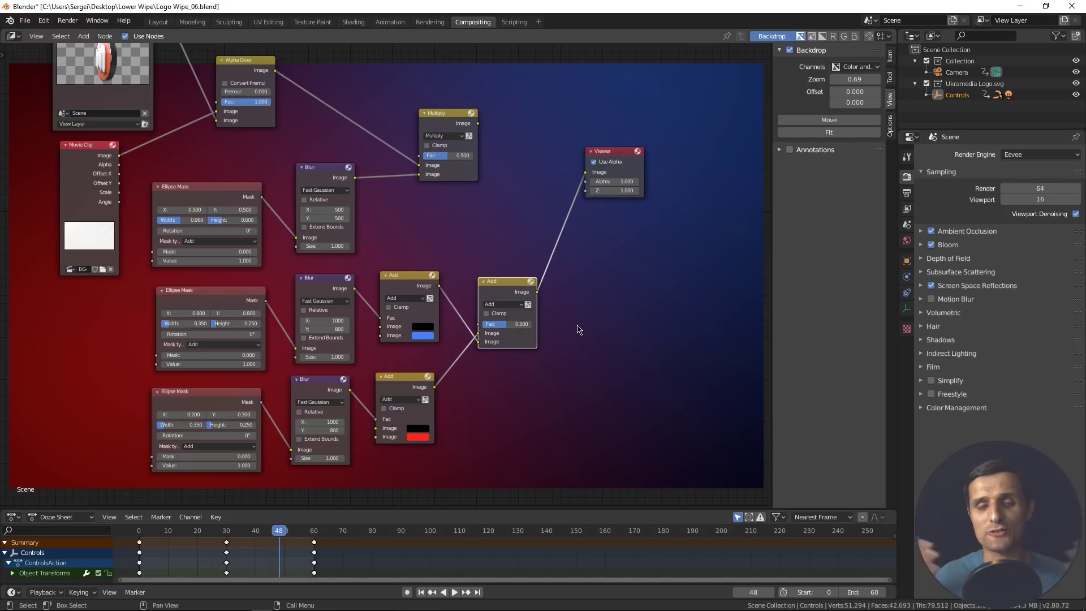
{"action": "left_click_drag", "start_coordinate": [509, 319], "coordinate": [497, 317]}
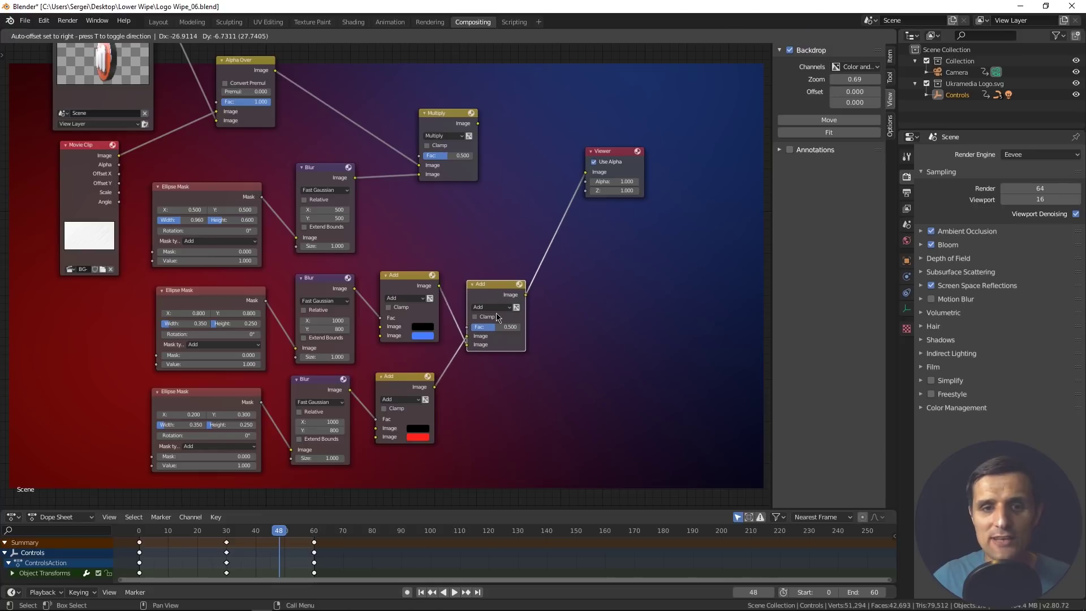
Step: Rearrange the Multiply and Viewer nodes, placing Multiply above the combining Add node and leaving room before the Viewer
{"action": "left_click_drag", "start_coordinate": [451, 118], "coordinate": [495, 189]}
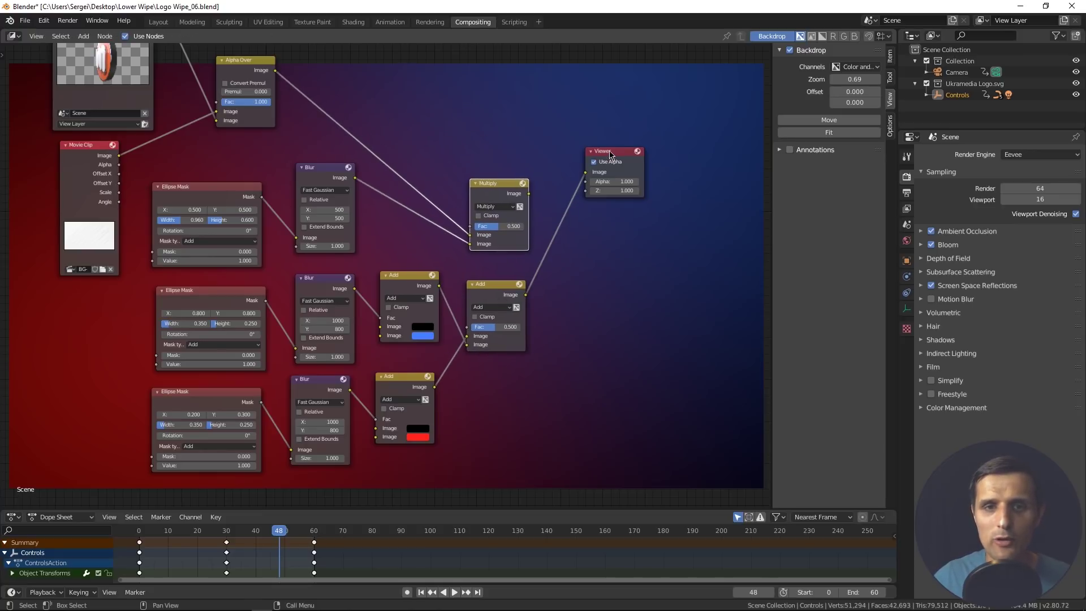
{"action": "left_click_drag", "start_coordinate": [611, 153], "coordinate": [688, 190]}
{"action": "left_click_drag", "start_coordinate": [505, 191], "coordinate": [498, 192]}
Step: Duplicate the combining Add node, insert the copy before the Viewer, and connect the Multiply output to its second Image input
{"action": "left_click", "coordinate": [522, 284]}
{"action": "key", "text": "shift+d"}
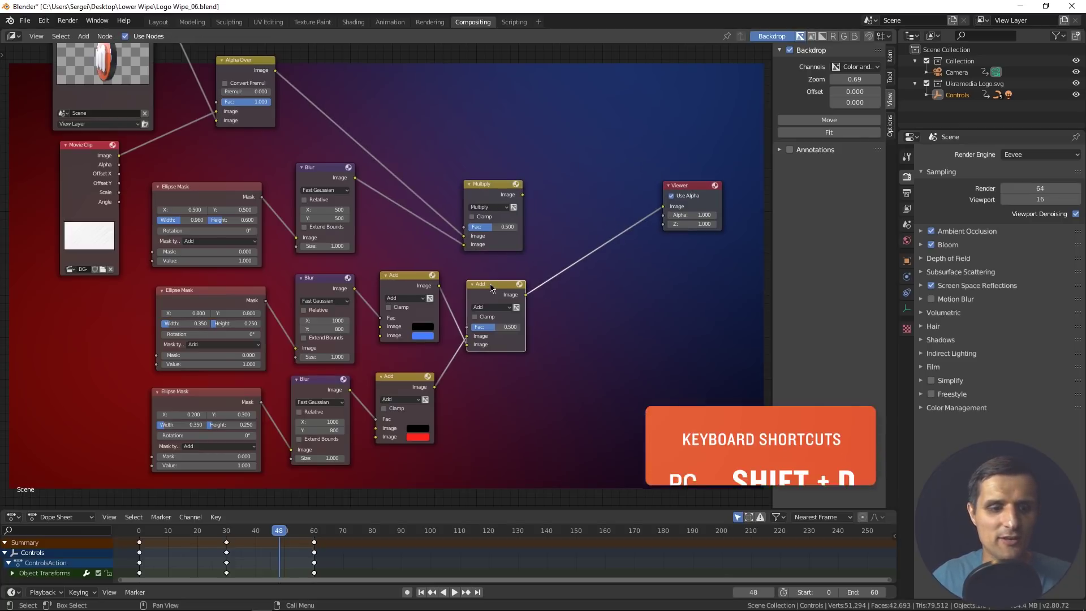
{"action": "left_click", "coordinate": [626, 209]}
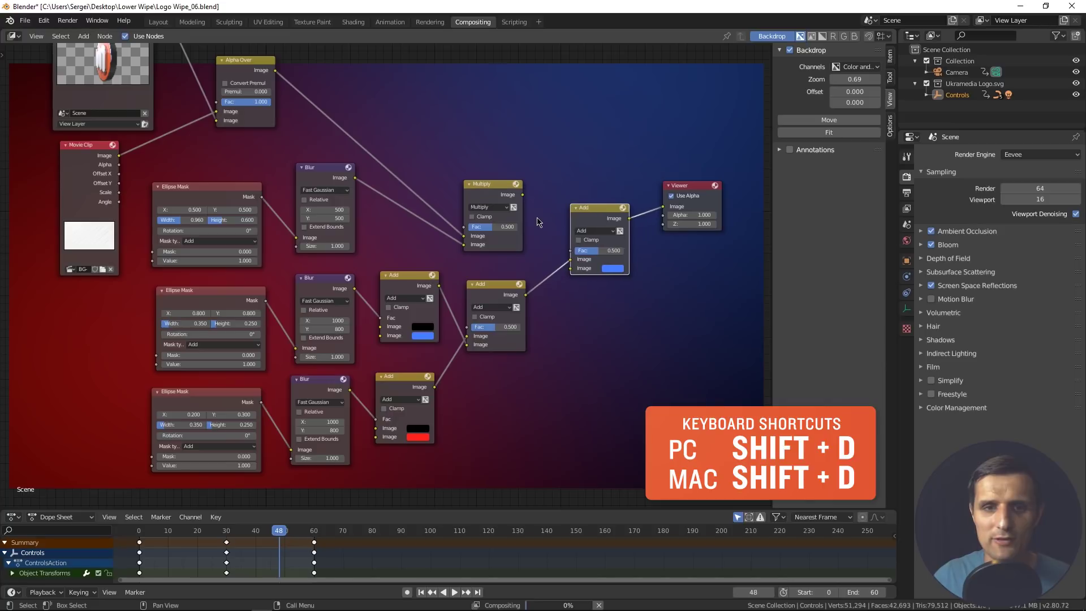
{"action": "left_click_drag", "start_coordinate": [523, 195], "coordinate": [571, 269]}
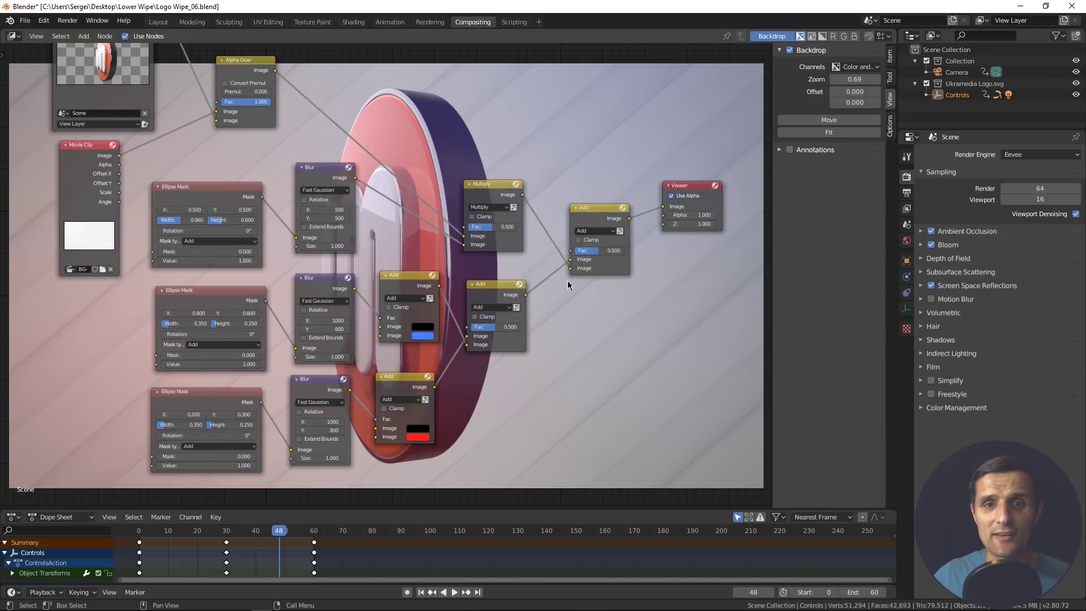
Step: Try the final Add node's Fac at 0 and 1, and swap its image inputs so Multiply comes first
{"action": "left_click_drag", "start_coordinate": [601, 250], "coordinate": [573, 251]}
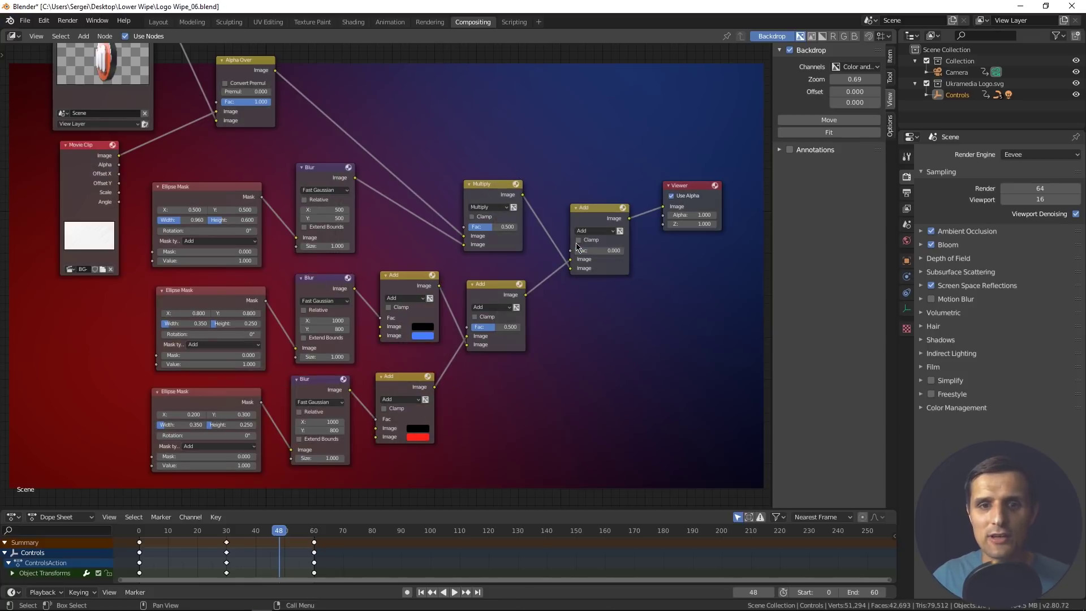
{"action": "left_click_drag", "start_coordinate": [572, 250], "coordinate": [624, 250]}
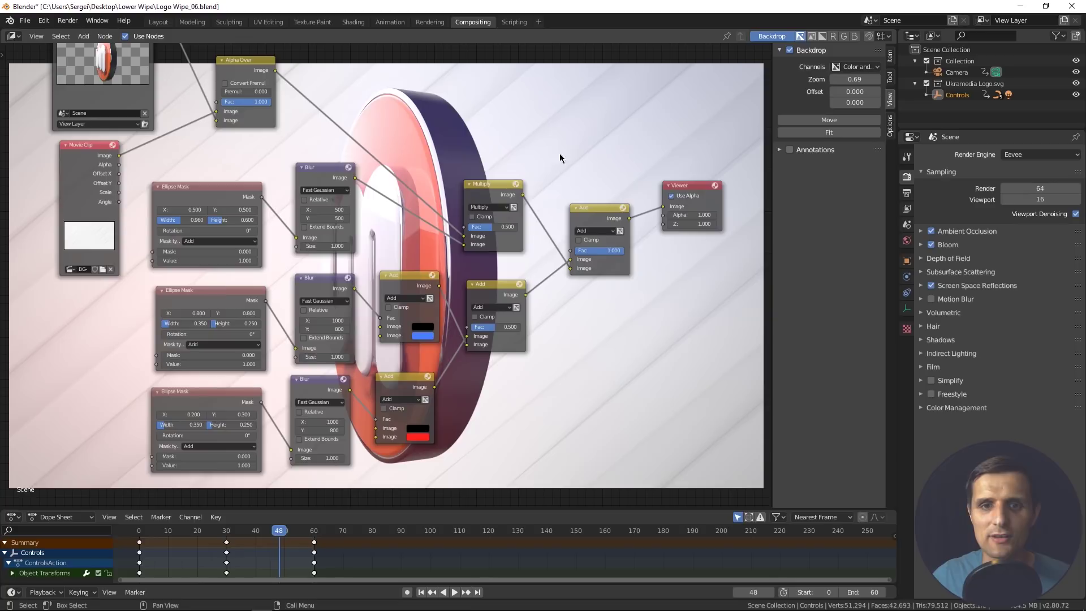
{"action": "left_click", "coordinate": [572, 269]}
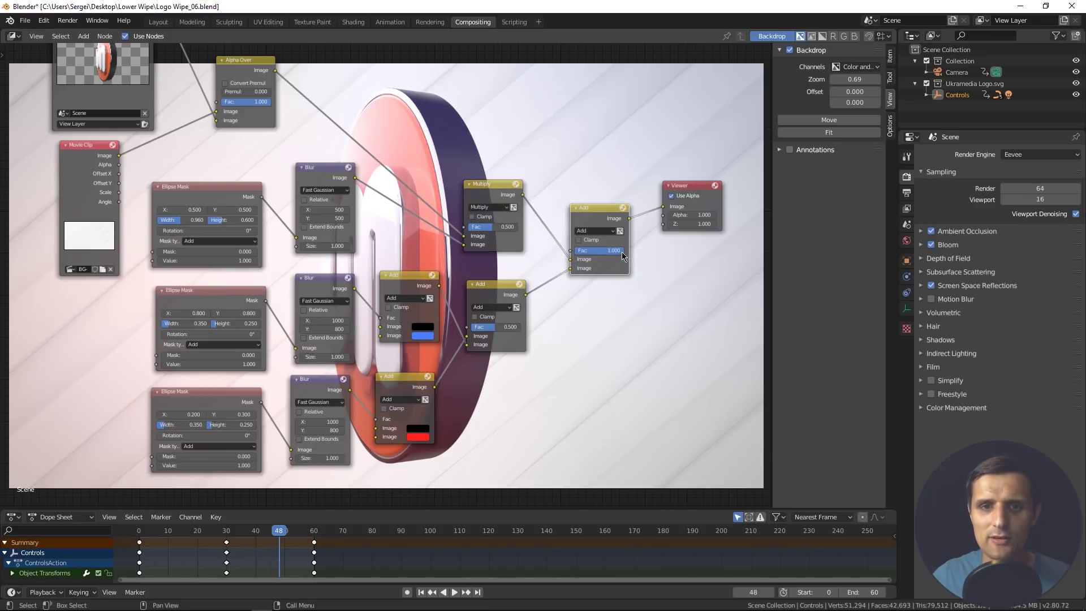
{"action": "mouse_move", "coordinate": [622, 252]}
{"action": "left_mouse_down"}
{"action": "mouse_move", "coordinate": [574, 253]}
{"action": "mouse_move", "coordinate": [624, 253]}
{"action": "left_mouse_up"}
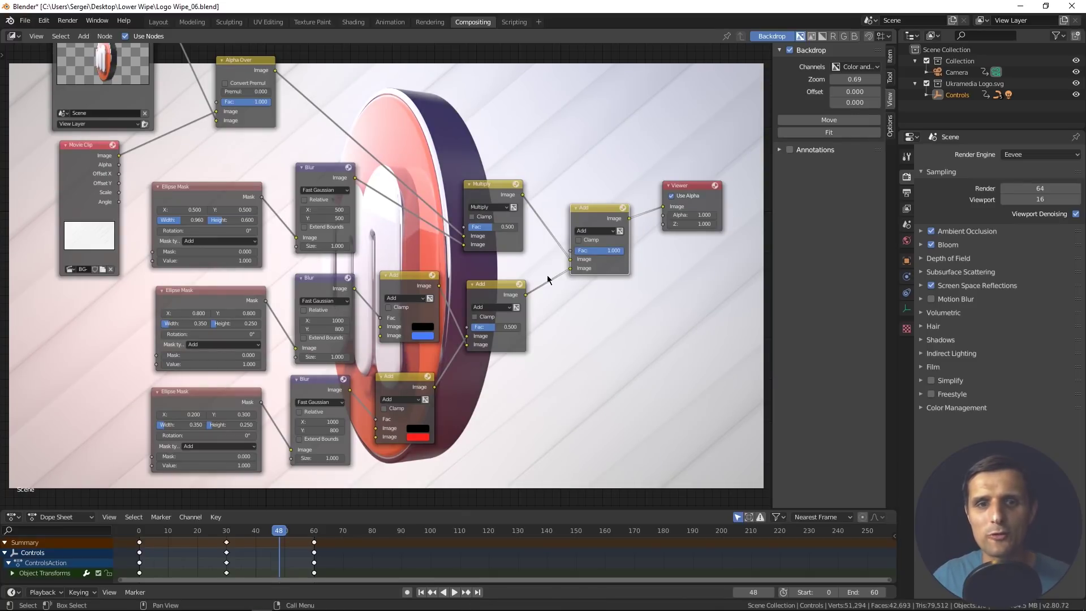
Step: Set the final Add node's Fac to 0.5
{"action": "scroll", "coordinate": [532, 271], "scroll_direction": "down", "scroll_amount": 1}
{"action": "middle_click_drag", "start_coordinate": [529, 289], "coordinate": [467, 318]}
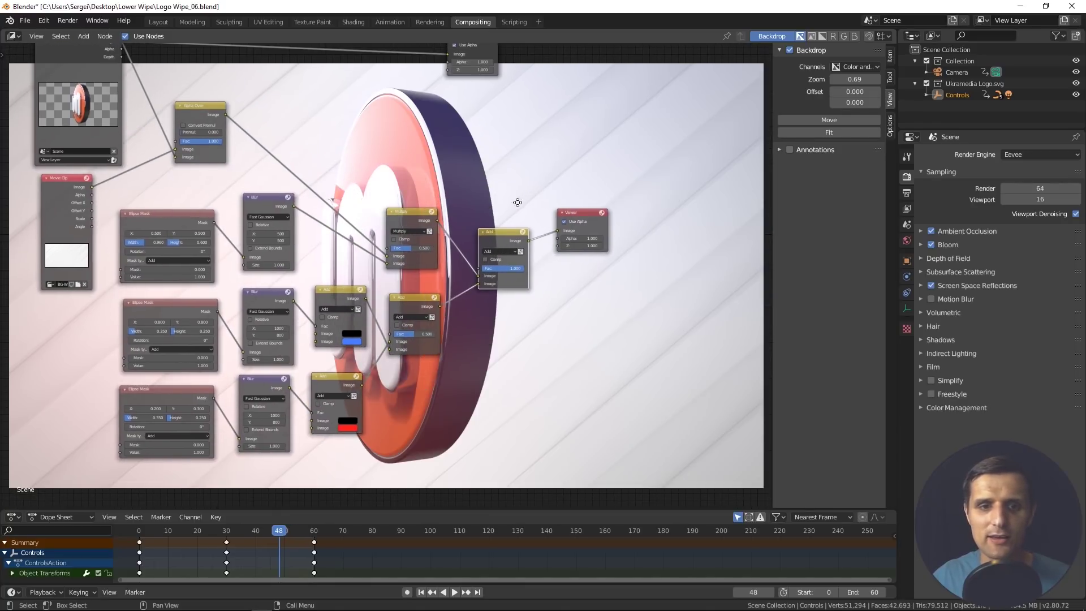
{"action": "middle_click_drag", "start_coordinate": [517, 202], "coordinate": [573, 173]}
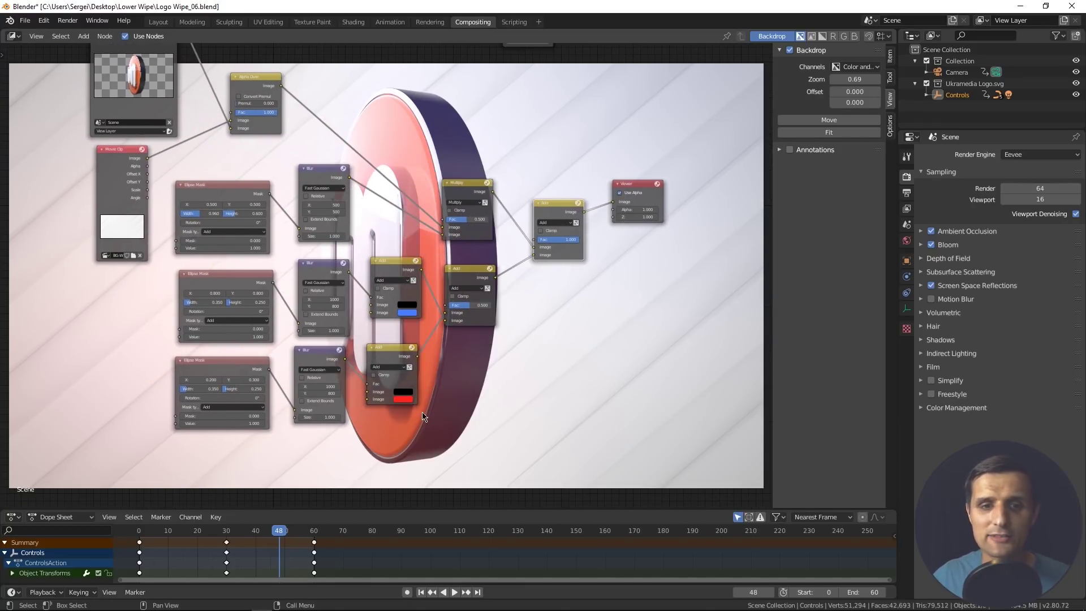
{"action": "scroll", "coordinate": [423, 417], "scroll_direction": "up", "scroll_amount": 3}
{"action": "middle_click_drag", "start_coordinate": [490, 340], "coordinate": [460, 365]}
{"action": "left_click", "coordinate": [585, 257]}
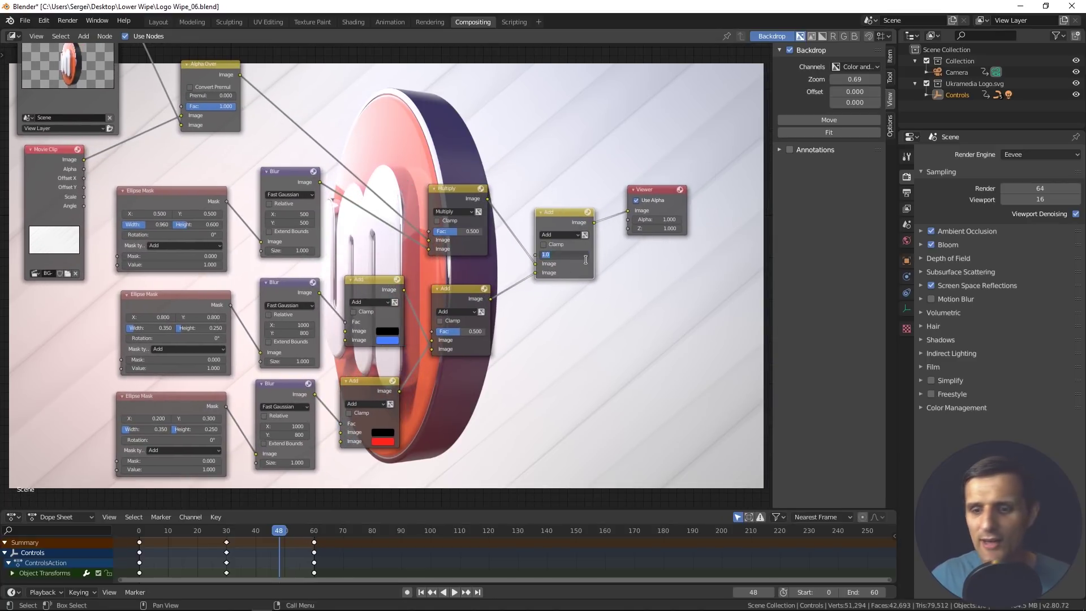
{"action": "type", "text": "0.5"}
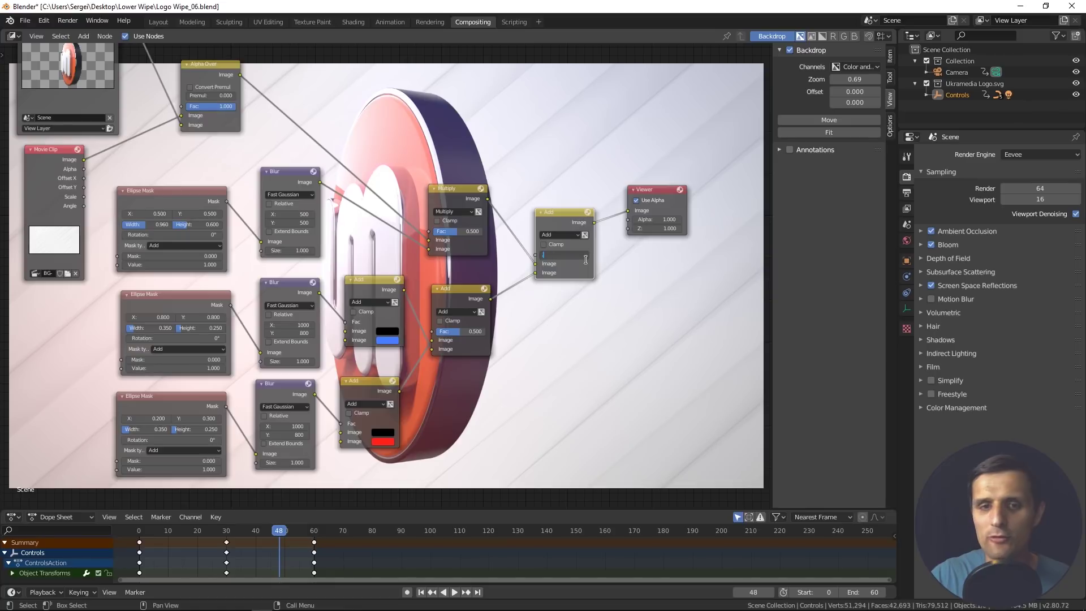
{"action": "key", "text": "Return"}
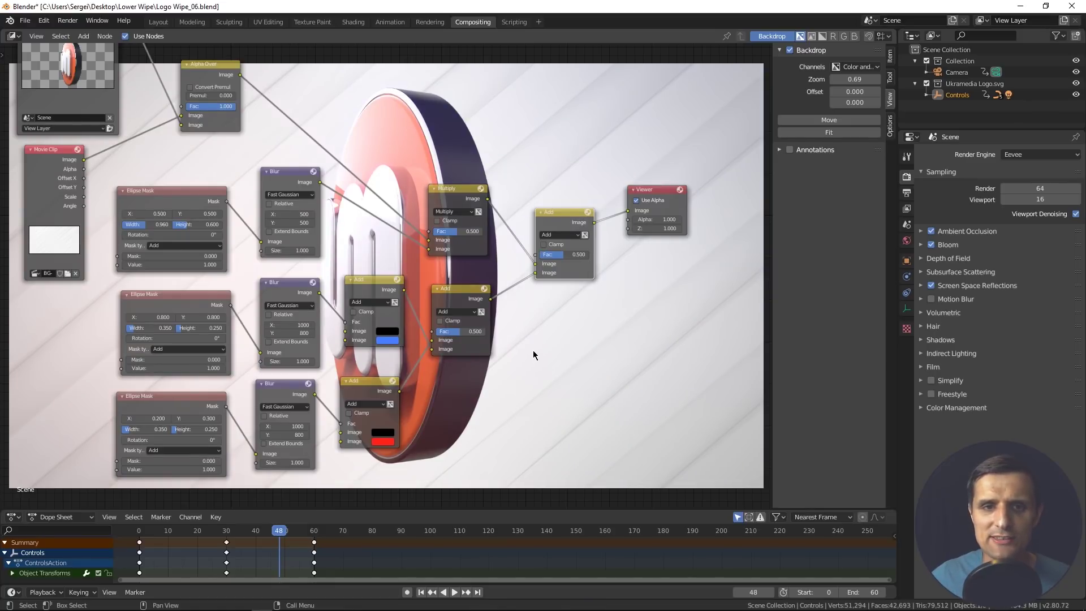
Step: Try feeding the Multiply node's output directly into the Viewer, bypassing the final Add node
{"action": "scroll", "coordinate": [533, 351], "scroll_direction": "down", "scroll_amount": 2}
{"action": "middle_click_drag", "start_coordinate": [556, 360], "coordinate": [512, 365]}
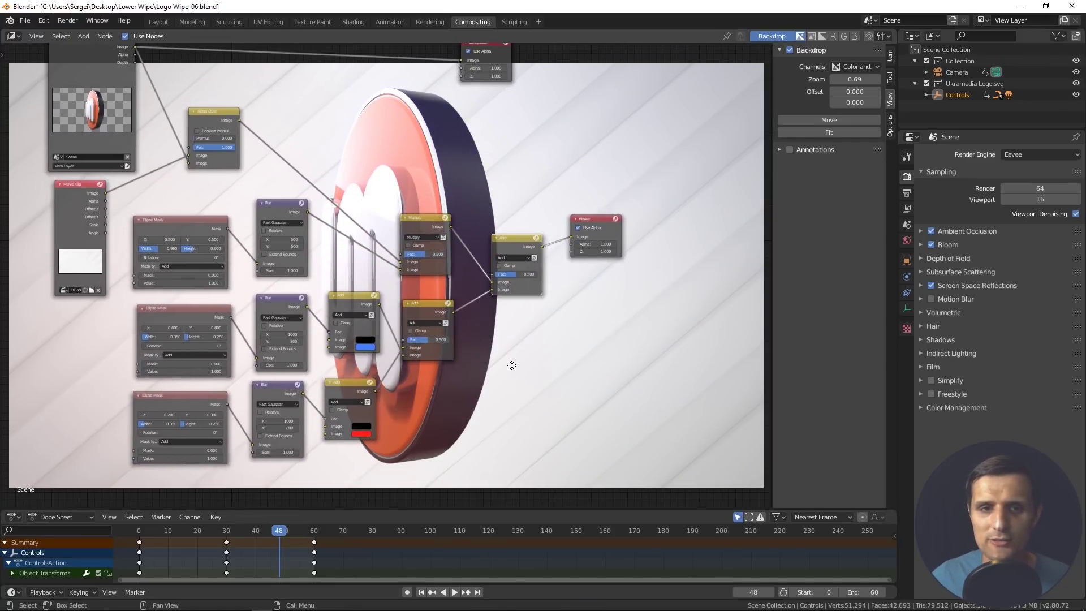
{"action": "left_click_drag", "start_coordinate": [451, 227], "coordinate": [572, 237]}
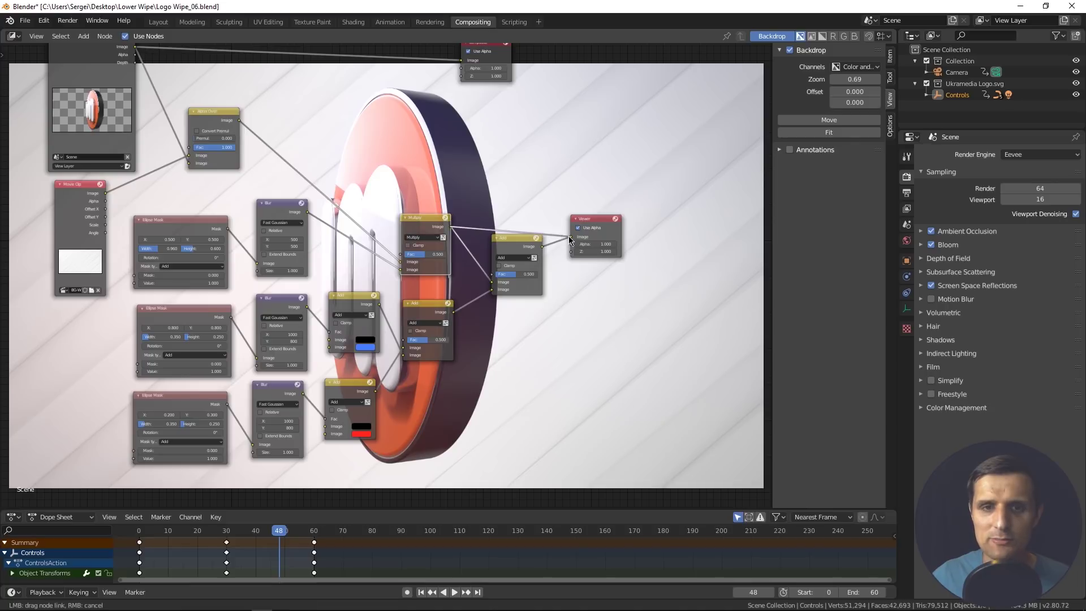
{"action": "middle_click_drag", "start_coordinate": [545, 271], "coordinate": [410, 109]}
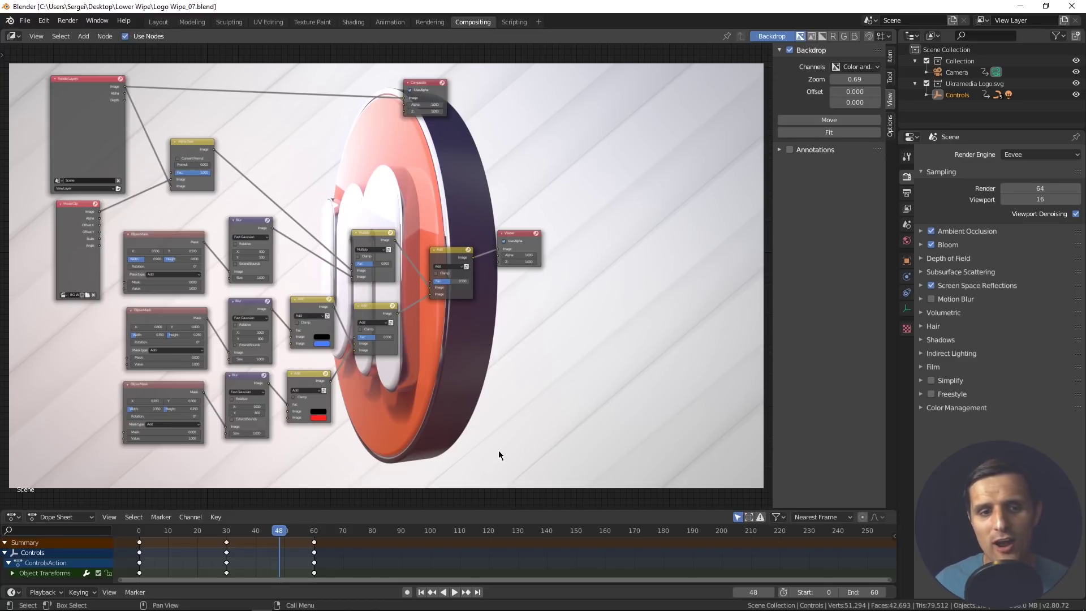
Step: Go to frame 7 of the animation and render it to check the composite
{"action": "left_click_drag", "start_coordinate": [175, 535], "coordinate": [159, 538]}
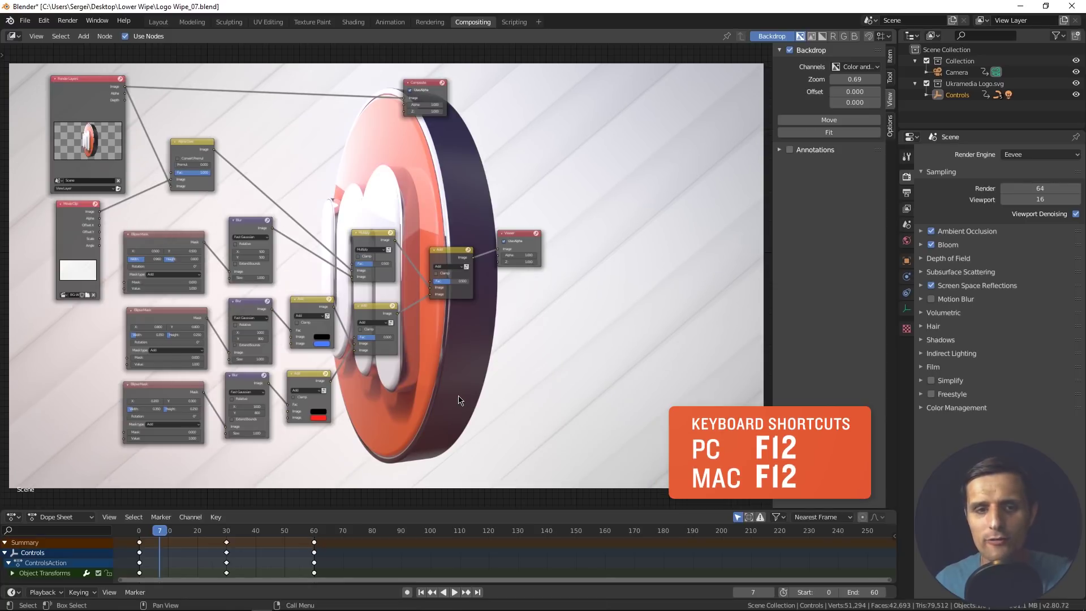
{"action": "key", "text": "F12"}
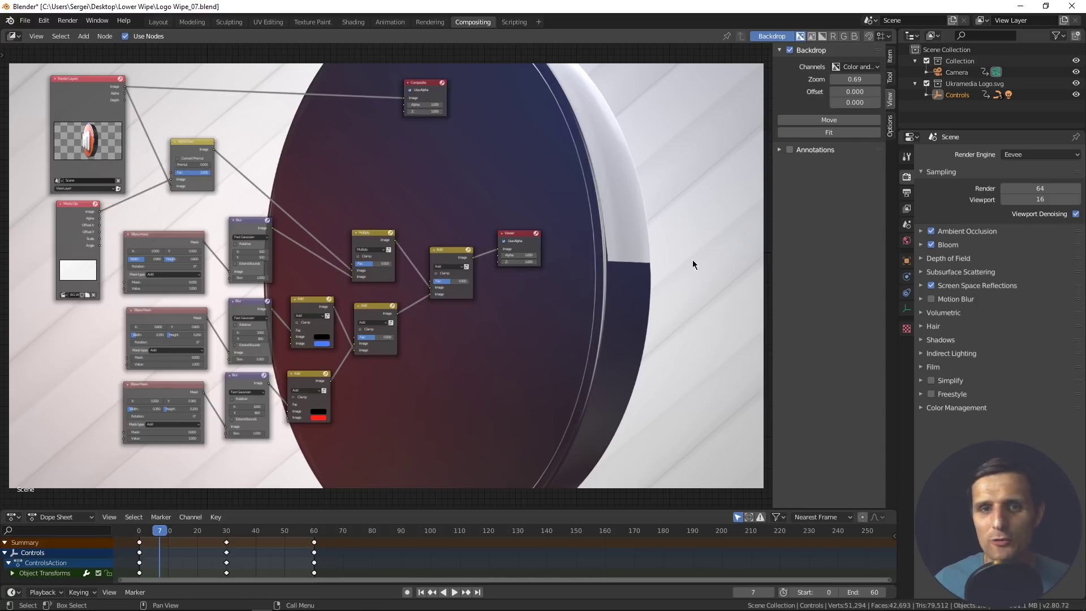
Step: Switch to the Layout workspace and rename the current scene as Main
{"action": "left_click", "coordinate": [163, 27]}
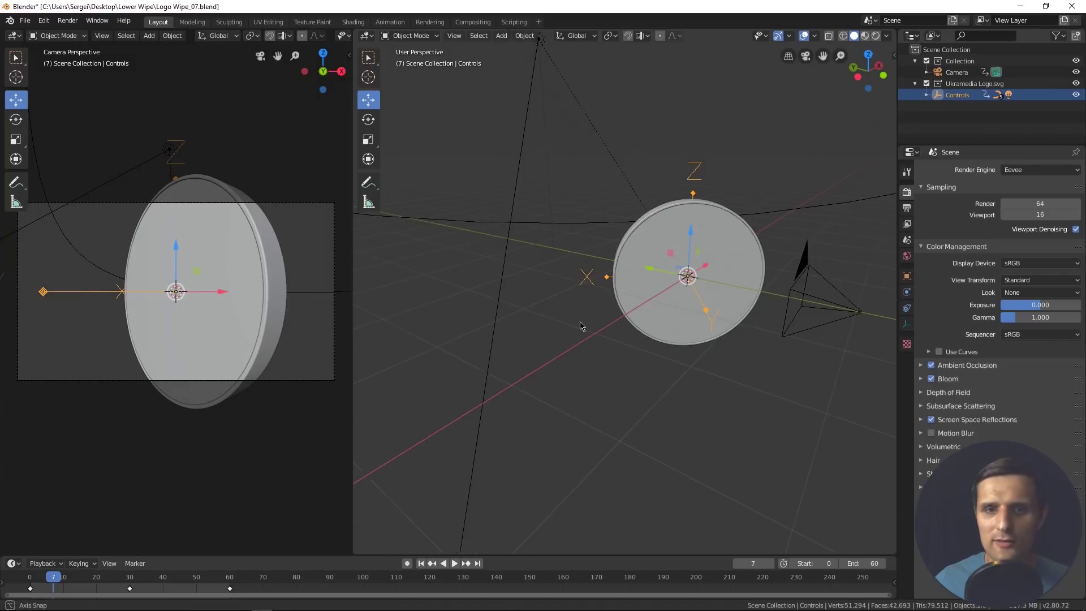
{"action": "middle_click_drag", "start_coordinate": [579, 324], "coordinate": [585, 173]}
{"action": "left_click", "coordinate": [905, 21]}
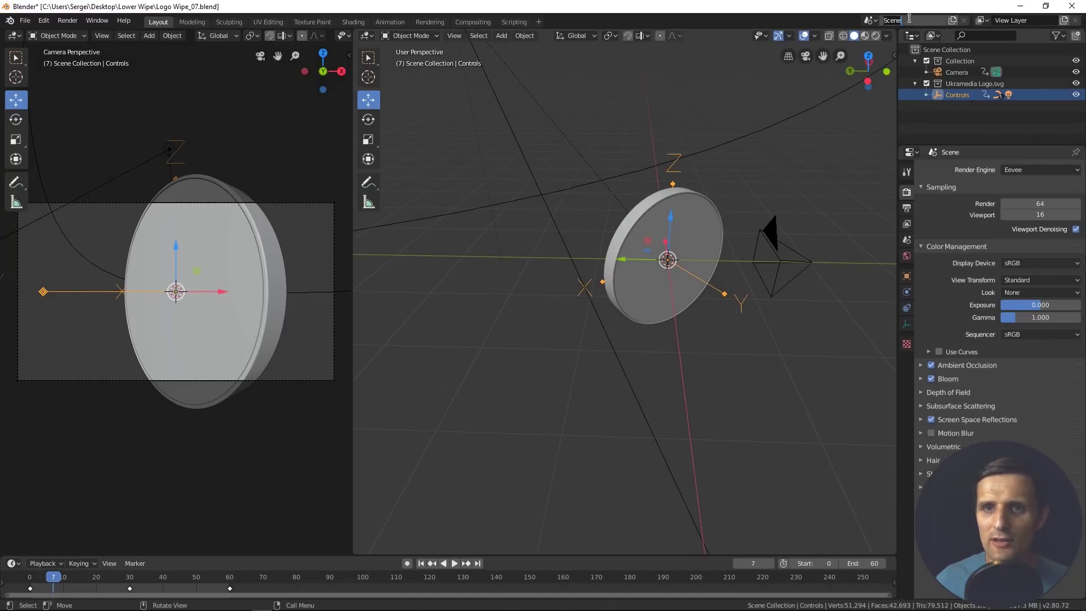
{"action": "type", "text": "Main"}
{"action": "key", "text": "Return"}
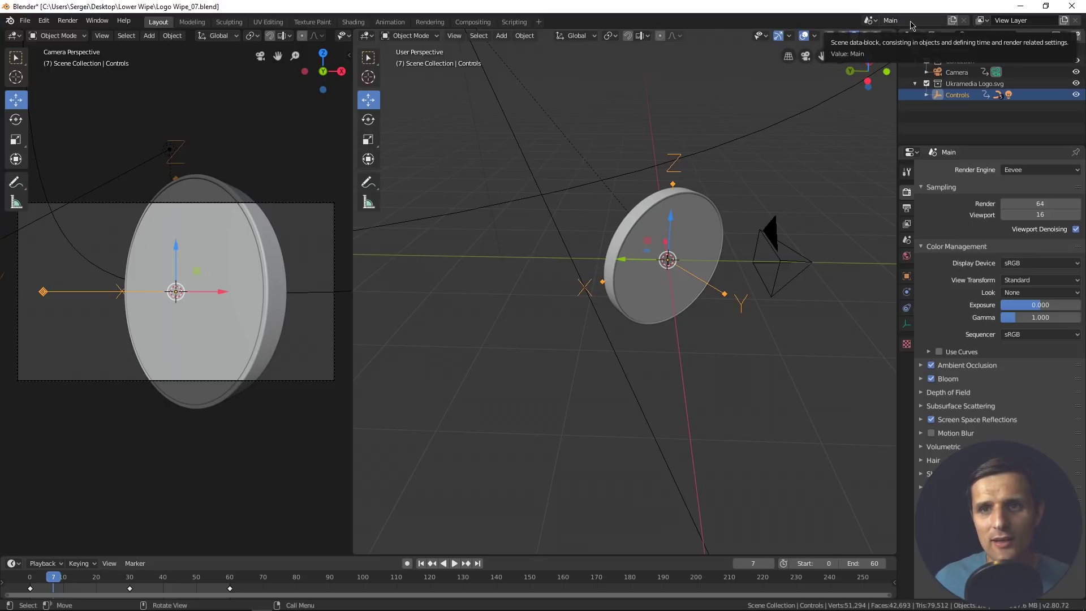
Step: Create a full copy of the Main scene and name it Alpha Channel
{"action": "left_click", "coordinate": [953, 21]}
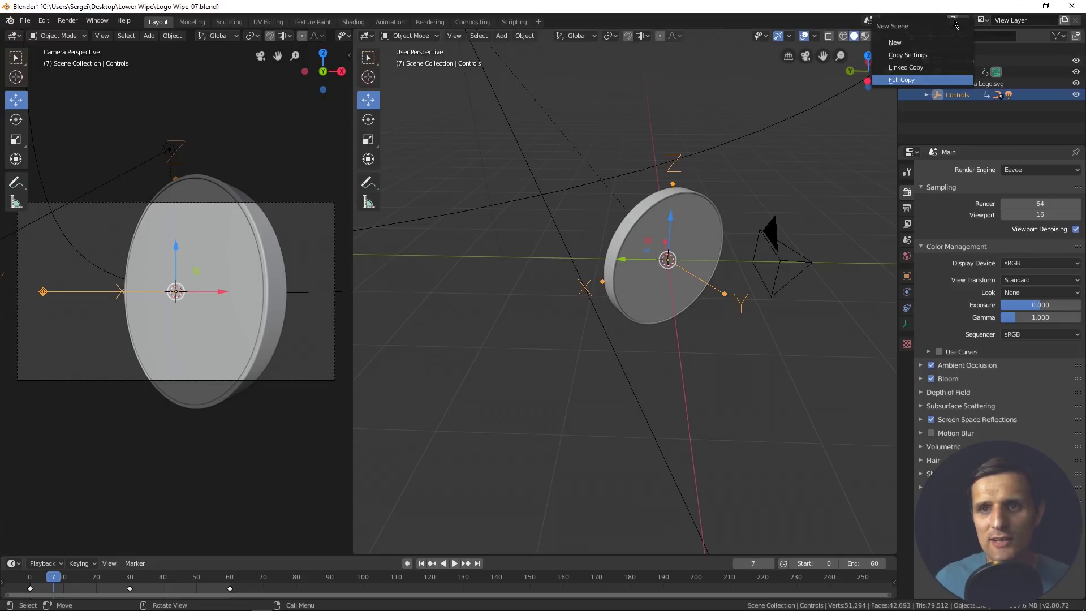
{"action": "left_click", "coordinate": [918, 82]}
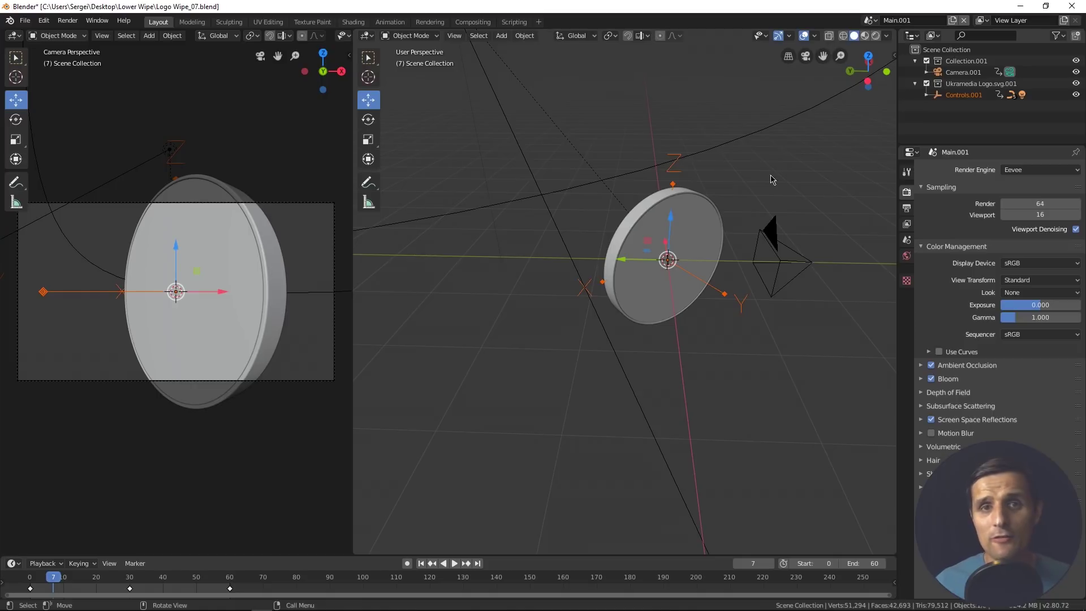
{"action": "left_click", "coordinate": [913, 18]}
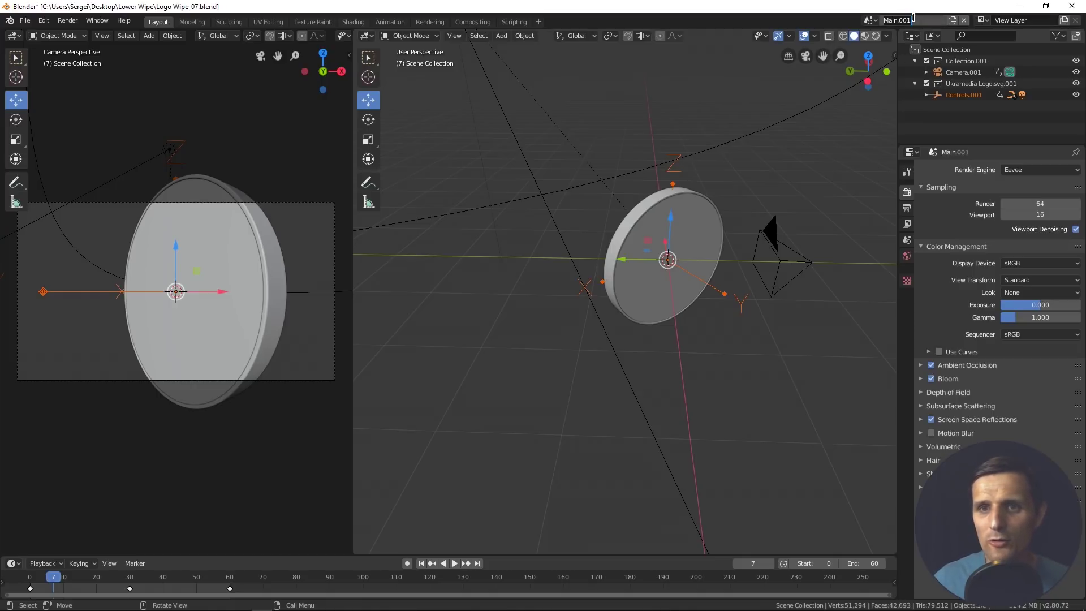
{"action": "type", "text": "A"}
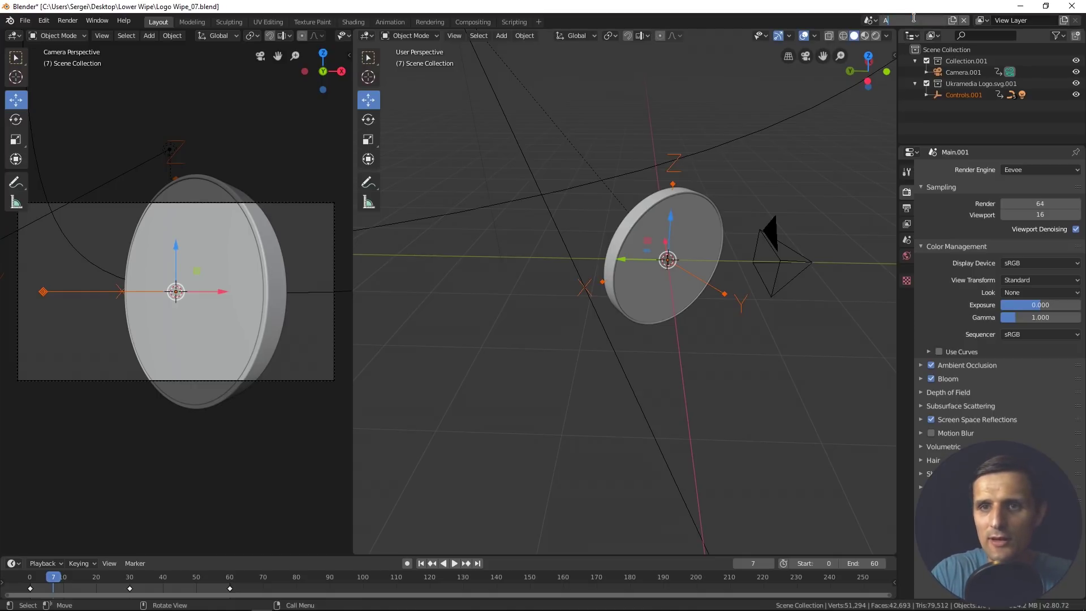
{"action": "type", "text": "lpha Channel"}
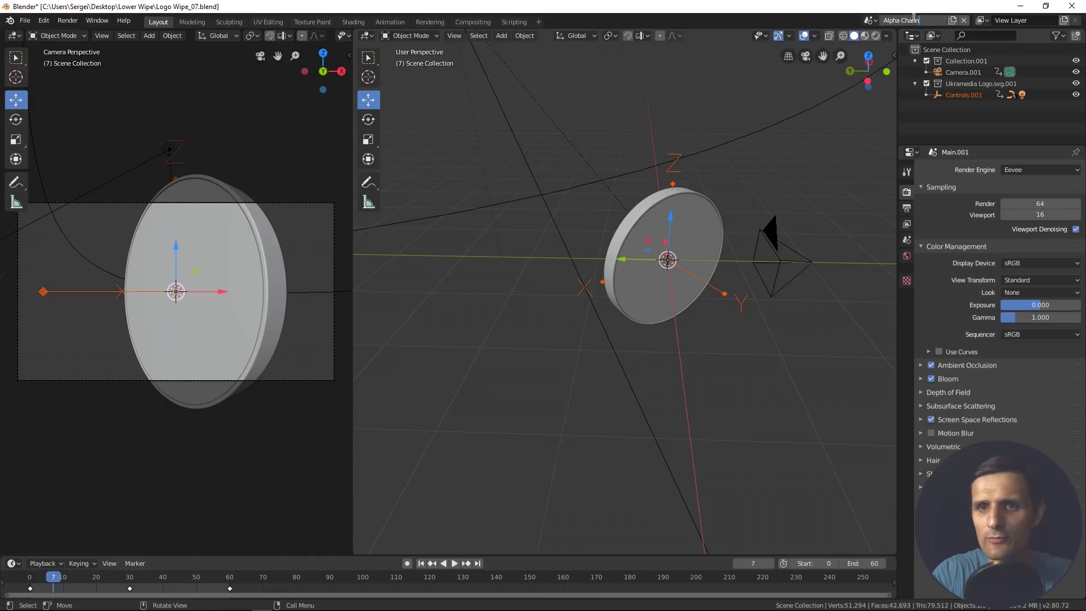
{"action": "key", "text": "Return"}
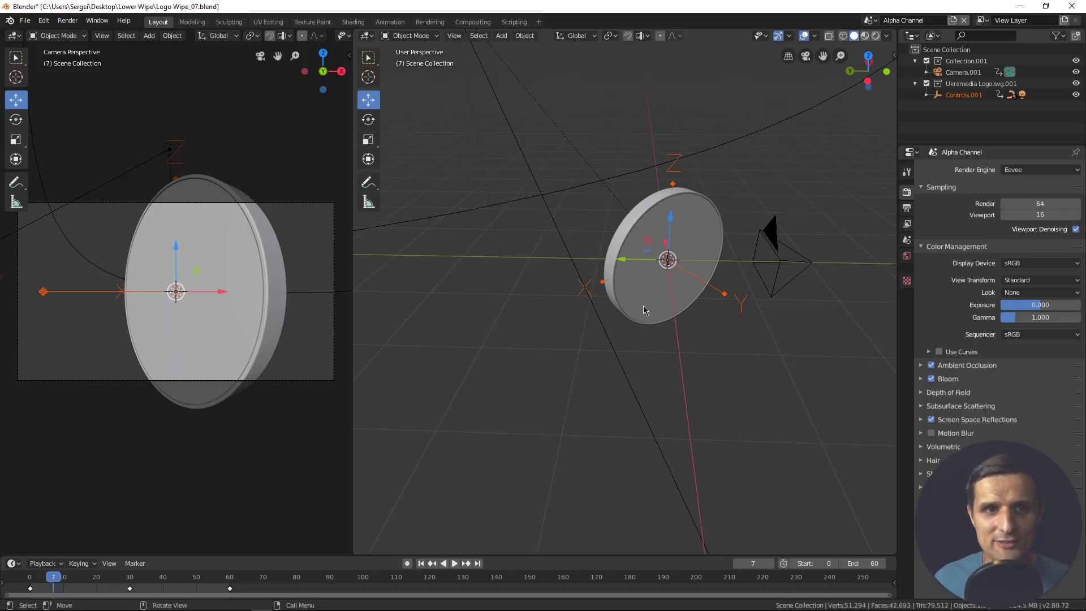
Step: Switch to the Shading workspace, display the viewport in rendered shading, and inspect the logo from the front and back
{"action": "left_click", "coordinate": [353, 22]}
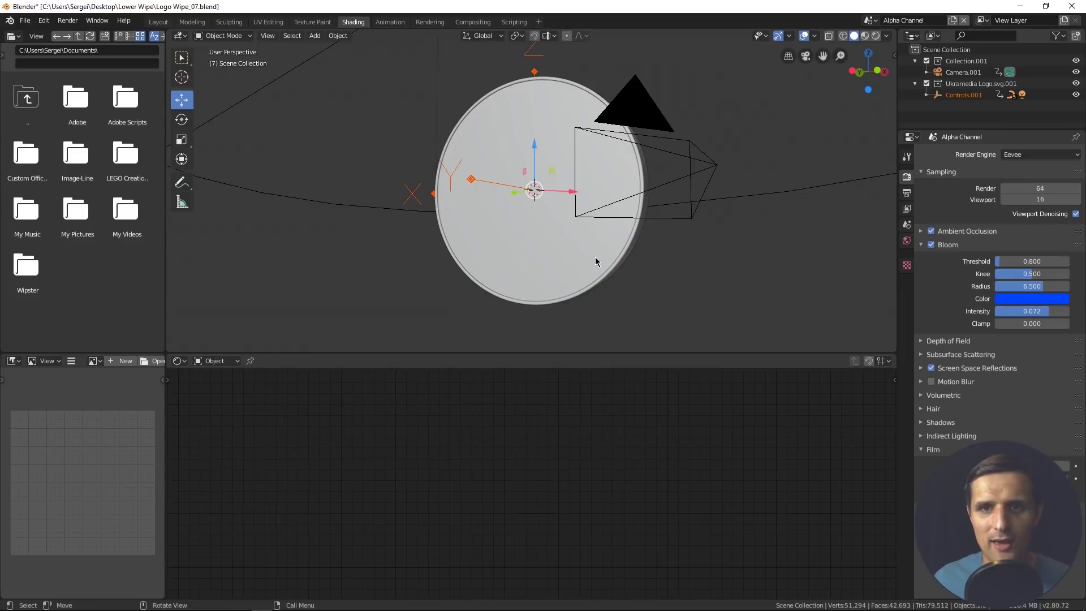
{"action": "left_click", "coordinate": [876, 36]}
{"action": "middle_click_drag", "start_coordinate": [594, 273], "coordinate": [732, 308]}
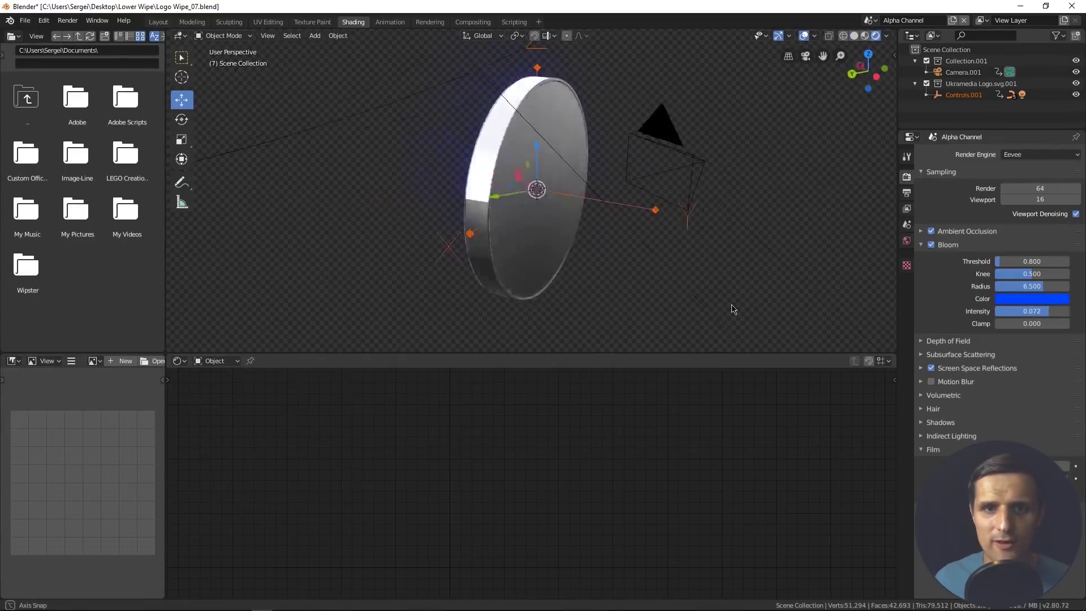
{"action": "middle_click_drag", "start_coordinate": [560, 280], "coordinate": [707, 277]}
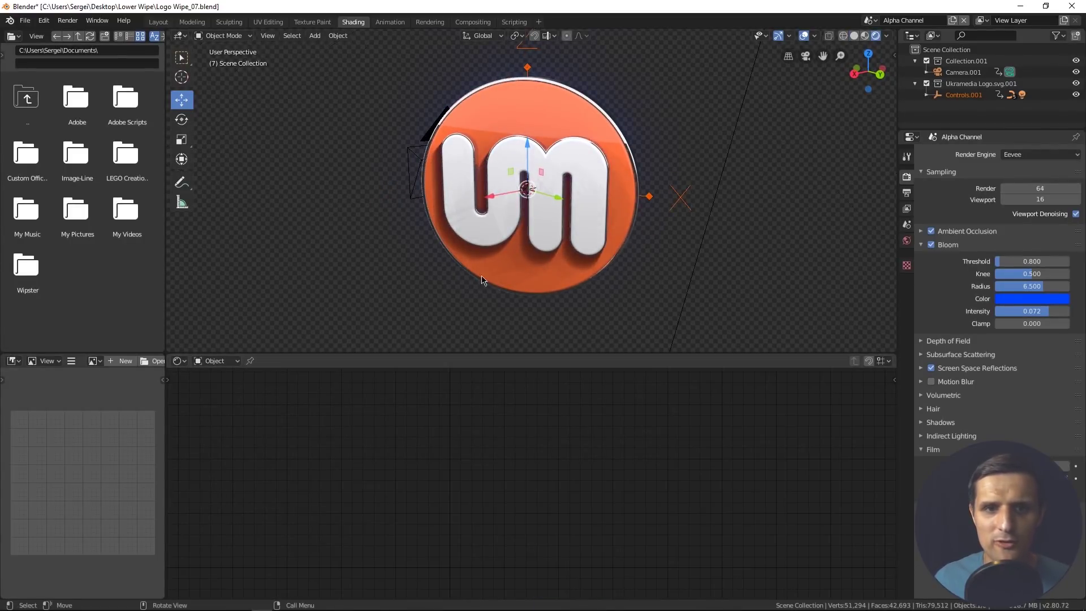
{"action": "middle_click_drag", "start_coordinate": [572, 276], "coordinate": [543, 274]}
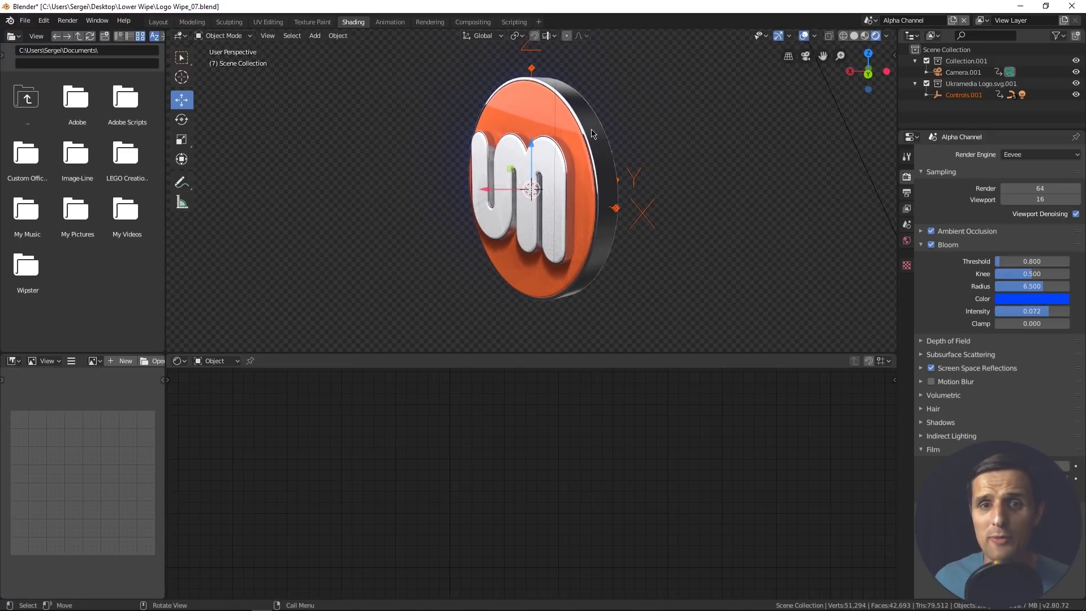
{"action": "mouse_move", "coordinate": [548, 167]}
{"action": "middle_mouse_down"}
{"action": "mouse_move", "coordinate": [606, 173]}
{"action": "mouse_move", "coordinate": [560, 160]}
{"action": "middle_mouse_up"}
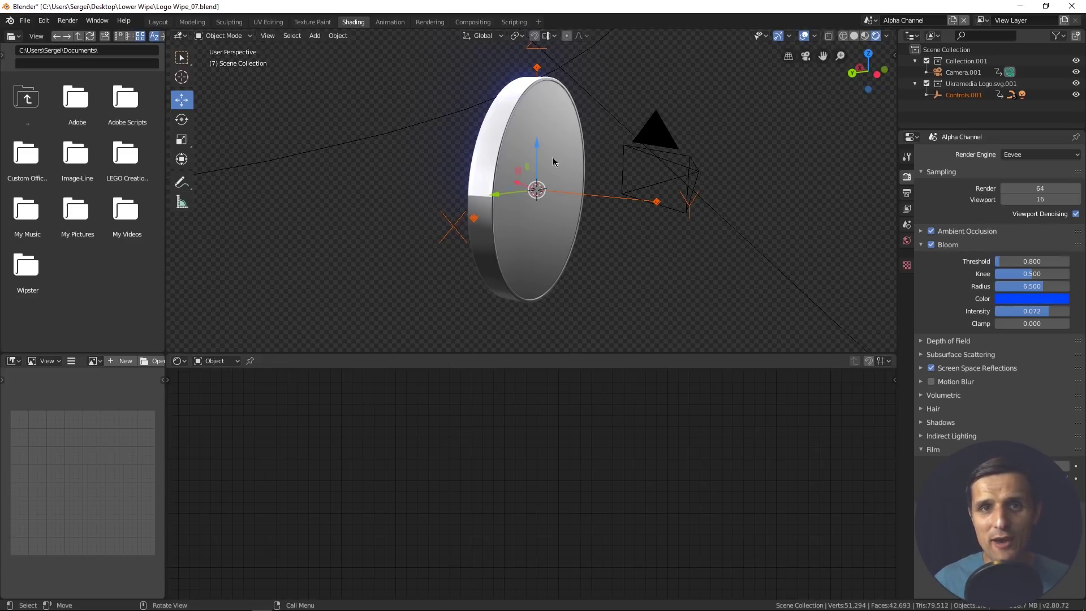
{"action": "middle_click_drag", "start_coordinate": [552, 171], "coordinate": [590, 165]}
Step: Make a new copy of the UM lettering's White.001 material and name it White - Luma
{"action": "left_click", "coordinate": [553, 164]}
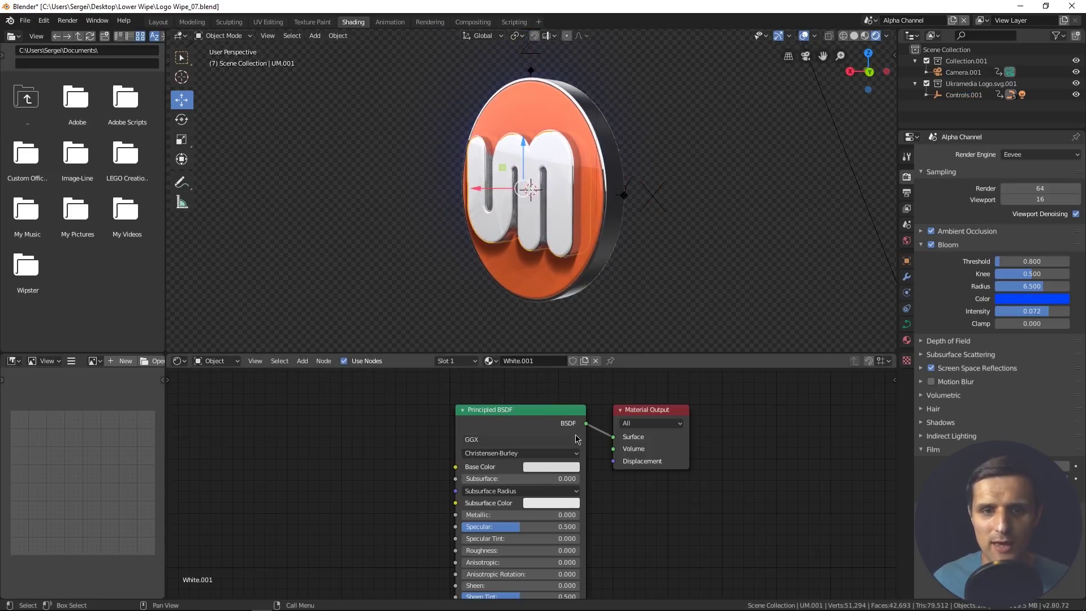
{"action": "left_click", "coordinate": [585, 361]}
{"action": "left_click", "coordinate": [544, 361]}
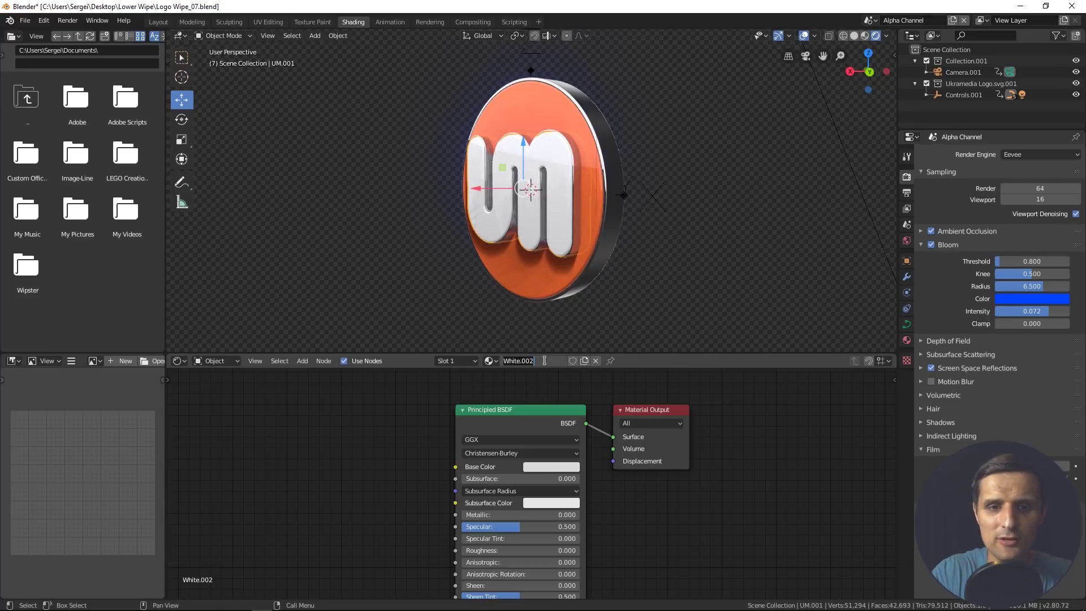
{"action": "type", "text": "White"}
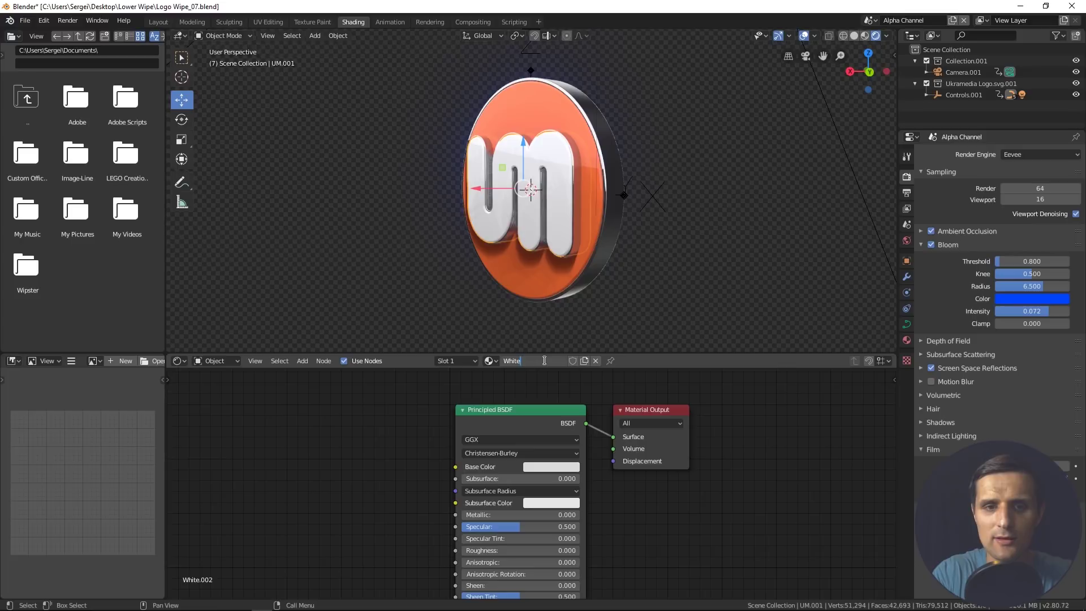
{"action": "type", "text": " - Lum"}
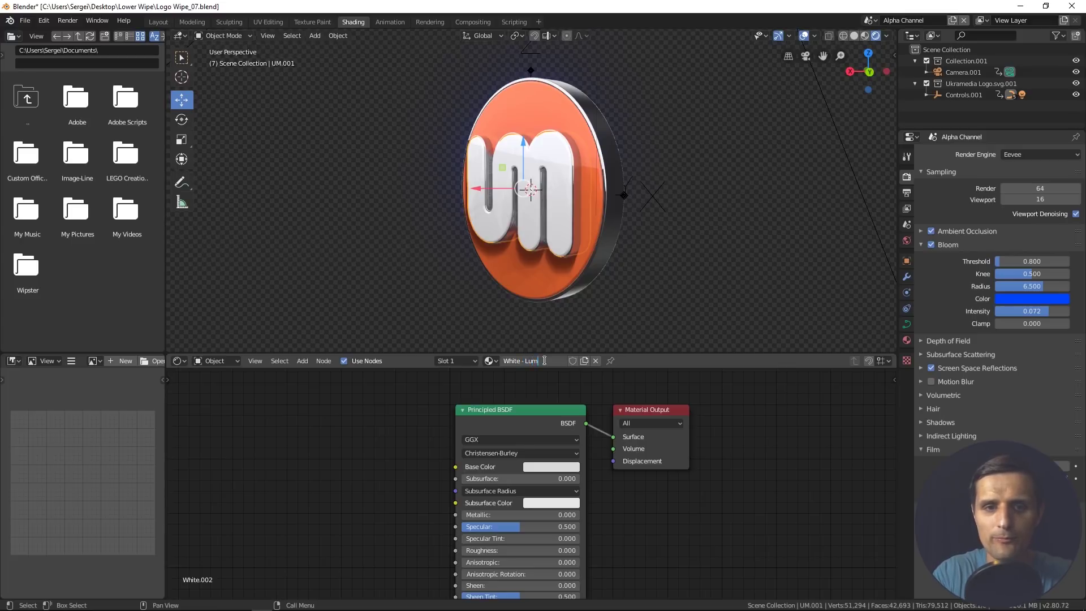
{"action": "type", "text": "a"}
{"action": "key", "text": "Return"}
Step: Make White - Luma pure self-lit white with a black base color, Specular 0, and emission color FFFFFF
{"action": "left_click", "coordinate": [560, 467]}
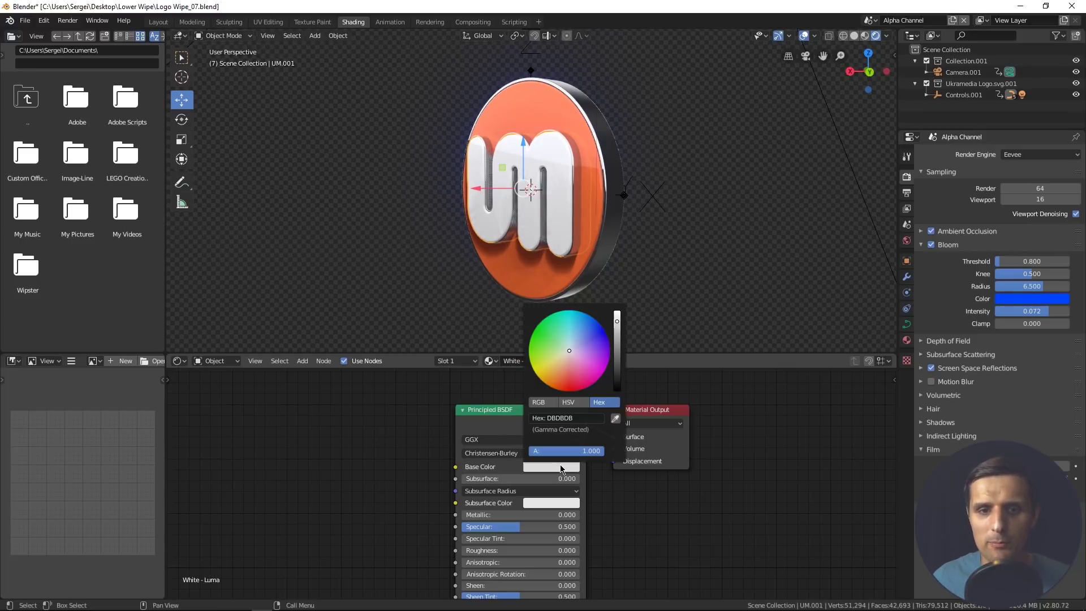
{"action": "left_click_drag", "start_coordinate": [618, 348], "coordinate": [618, 390]}
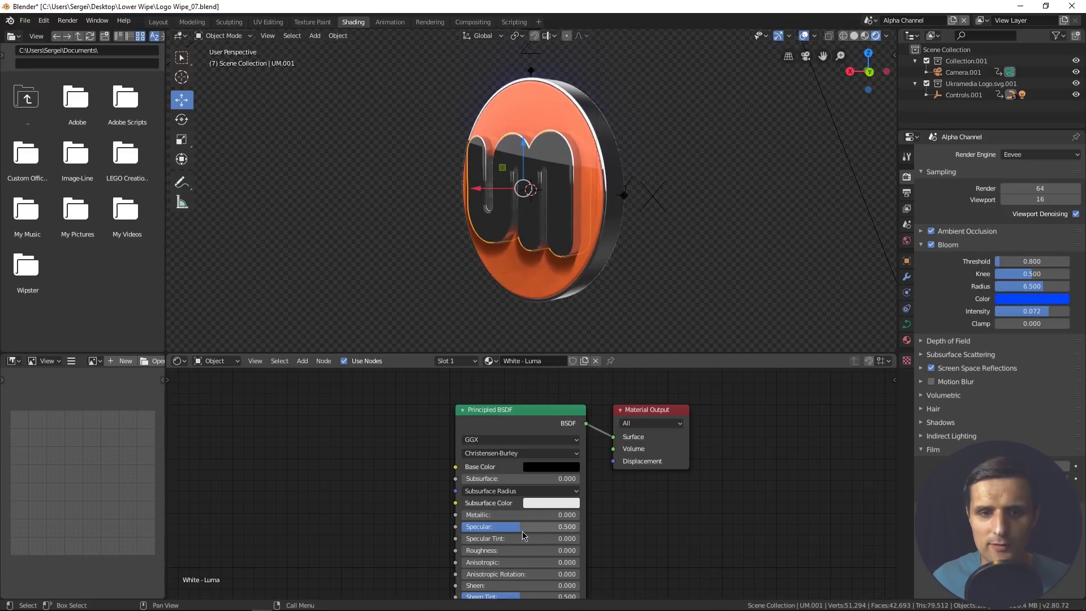
{"action": "left_click_drag", "start_coordinate": [521, 529], "coordinate": [459, 529]}
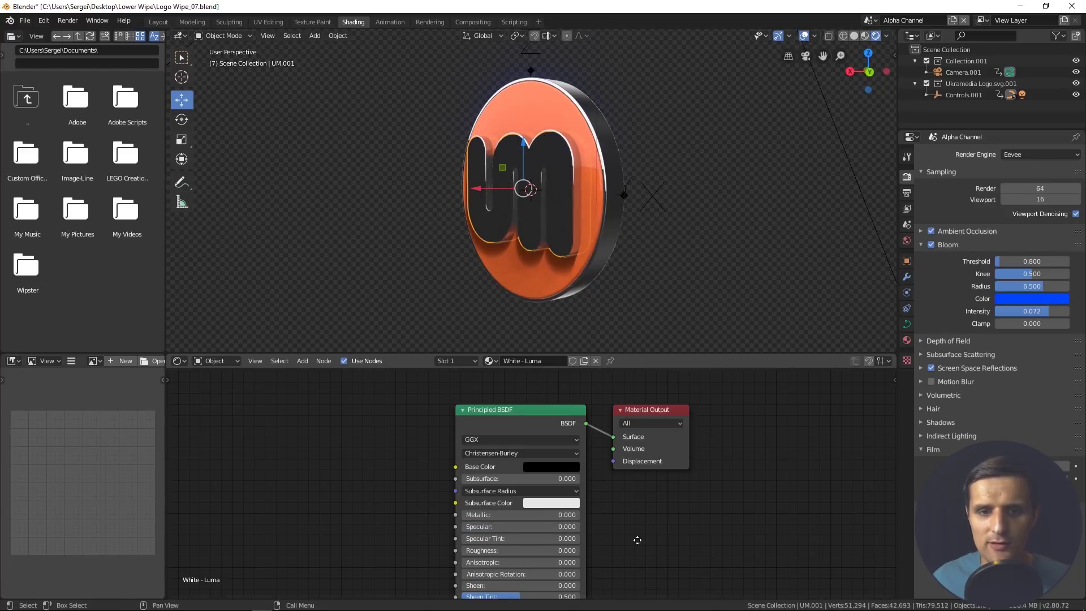
{"action": "middle_click_drag", "start_coordinate": [638, 540], "coordinate": [635, 421]}
{"action": "left_click", "coordinate": [559, 548]}
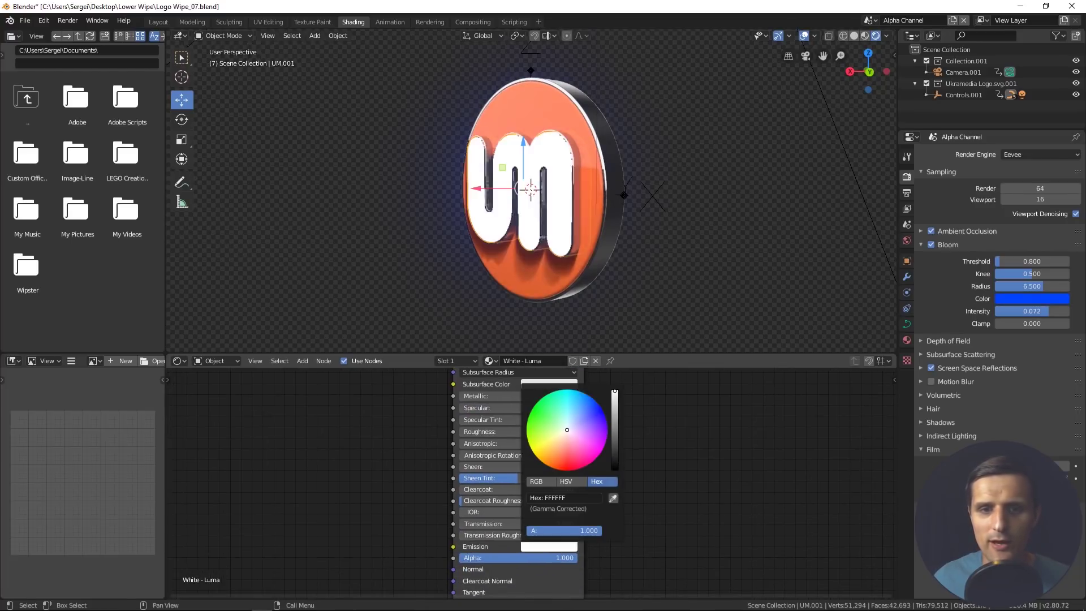
{"action": "left_click_drag", "start_coordinate": [615, 467], "coordinate": [615, 391]}
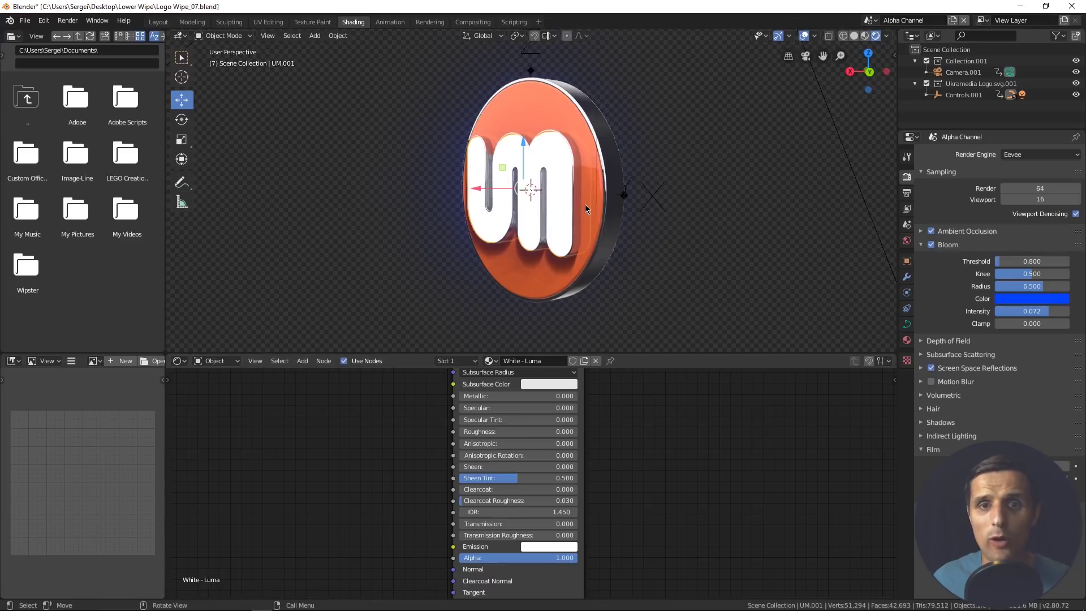
Step: Replace the material on the UM lettering's stroke with White - Luma
{"action": "middle_click_drag", "start_coordinate": [605, 471], "coordinate": [593, 543]}
{"action": "left_click", "coordinate": [577, 155]}
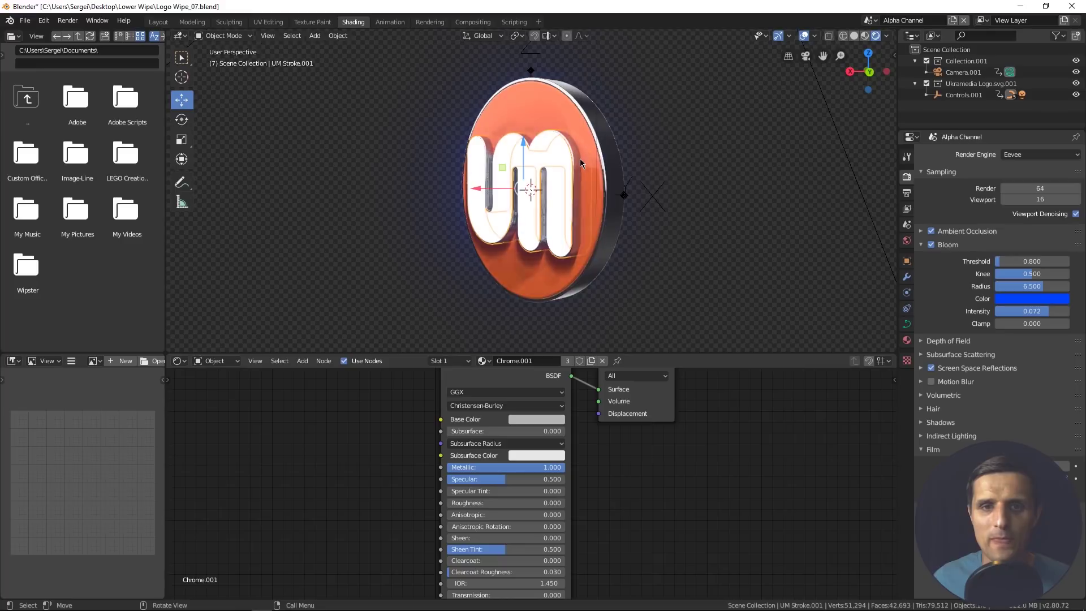
{"action": "left_click", "coordinate": [482, 361]}
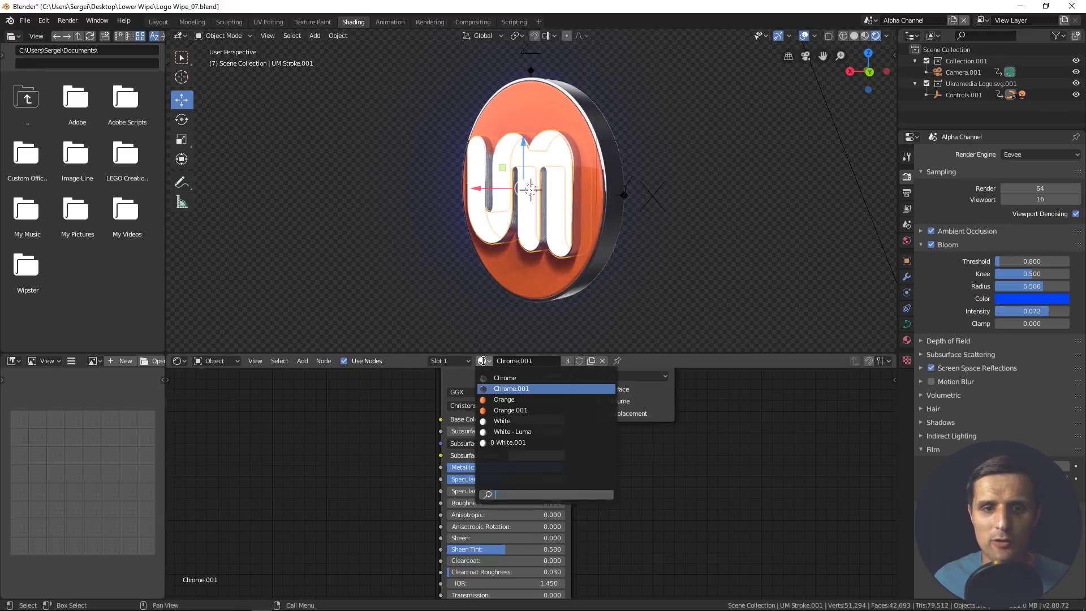
{"action": "left_click", "coordinate": [513, 432]}
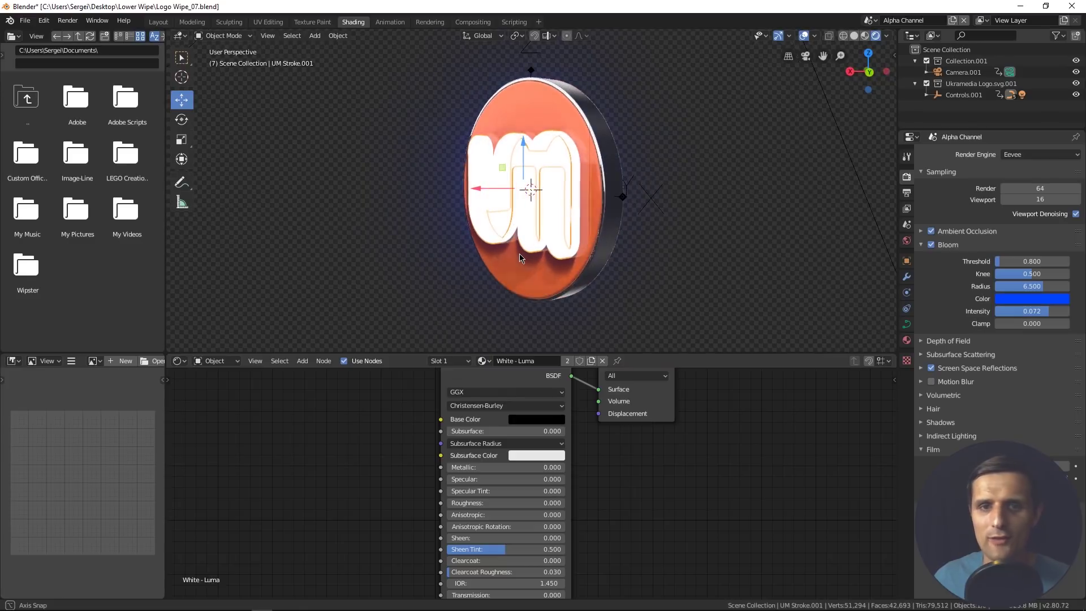
Step: Assign the White - Luma material to the orange circle behind the lettering
{"action": "middle_click_drag", "start_coordinate": [520, 258], "coordinate": [538, 192]}
{"action": "left_click", "coordinate": [532, 107]}
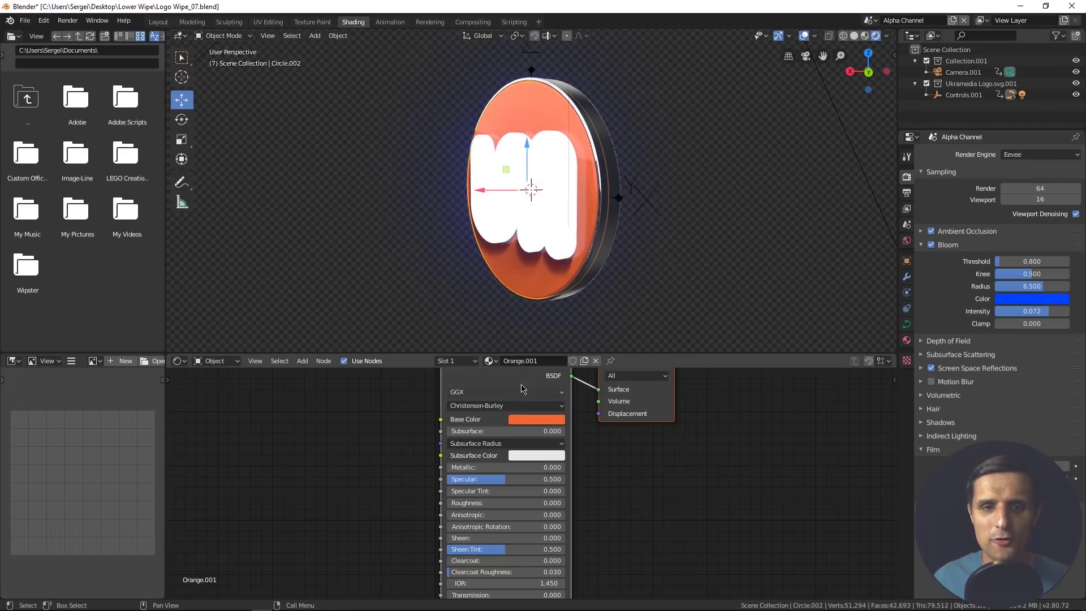
{"action": "left_click", "coordinate": [490, 361]}
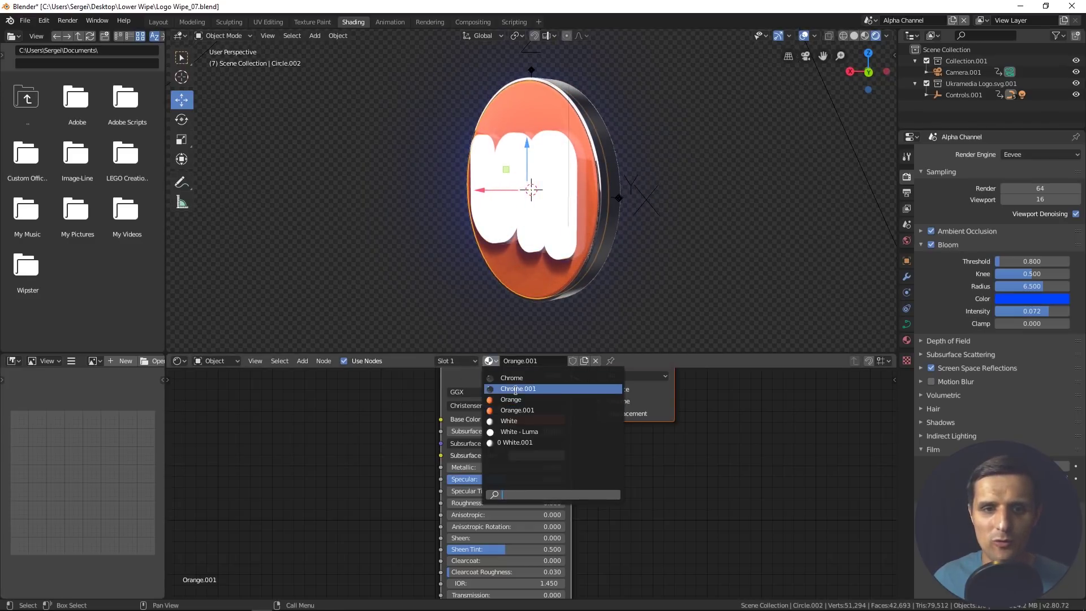
{"action": "left_click", "coordinate": [548, 432]}
Step: Replace the chrome material on the circle's outer stroke with White - Luma
{"action": "middle_click_drag", "start_coordinate": [606, 279], "coordinate": [584, 286]}
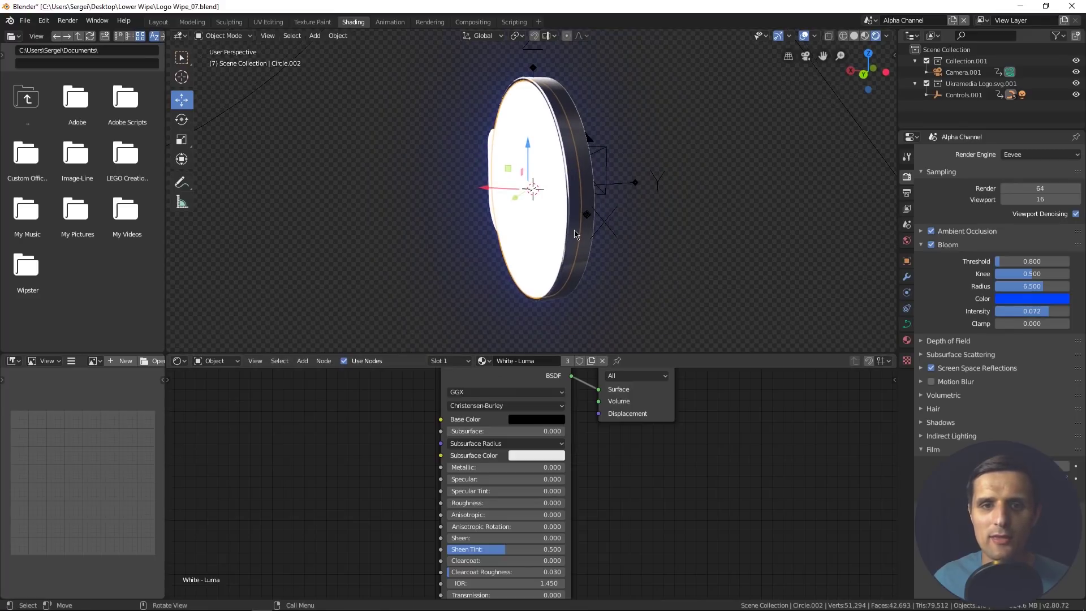
{"action": "left_click", "coordinate": [575, 233]}
{"action": "left_click", "coordinate": [483, 361]}
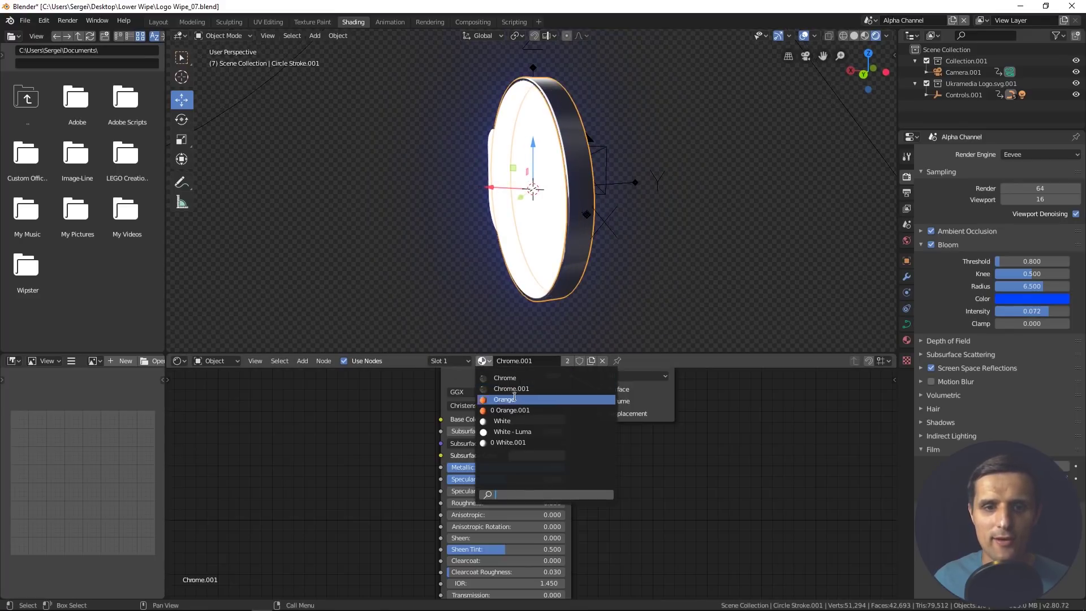
{"action": "left_click", "coordinate": [529, 432]}
Step: Make a new copy of the Chrome.001 material on the logo's back disc and name it Black - Luma
{"action": "middle_click_drag", "start_coordinate": [611, 155], "coordinate": [528, 168]}
{"action": "left_click", "coordinate": [570, 125]}
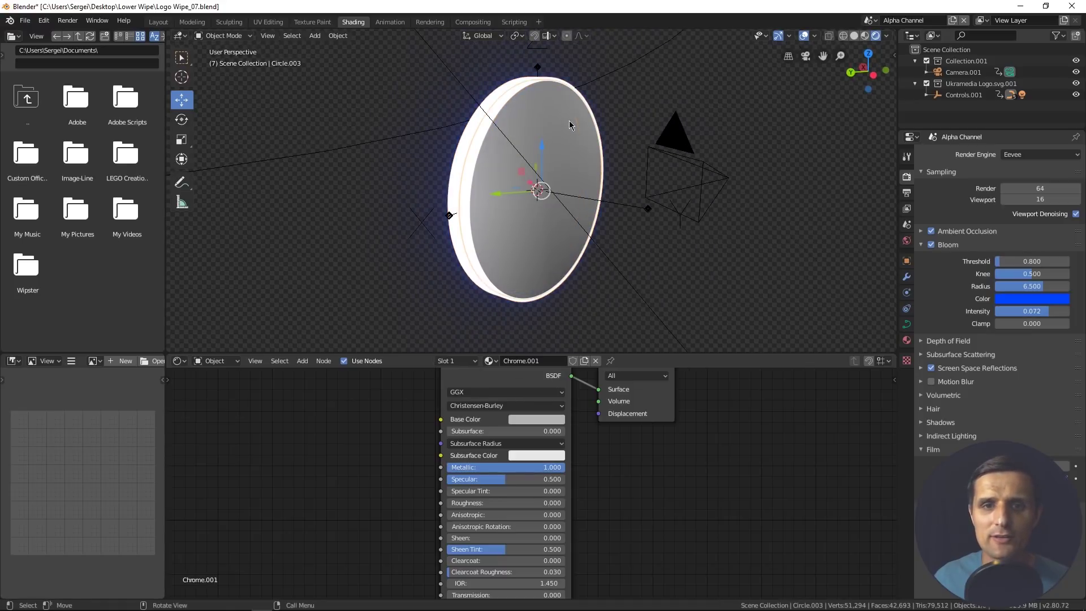
{"action": "left_click", "coordinate": [585, 361]}
{"action": "double_click", "coordinate": [547, 361]}
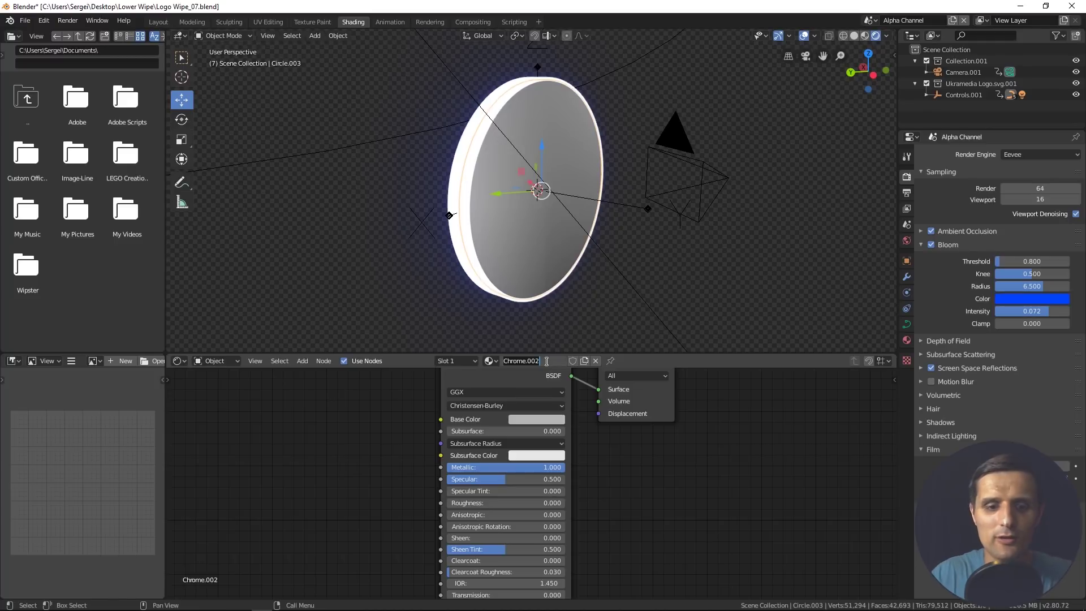
{"action": "type", "text": "Black - Luma"}
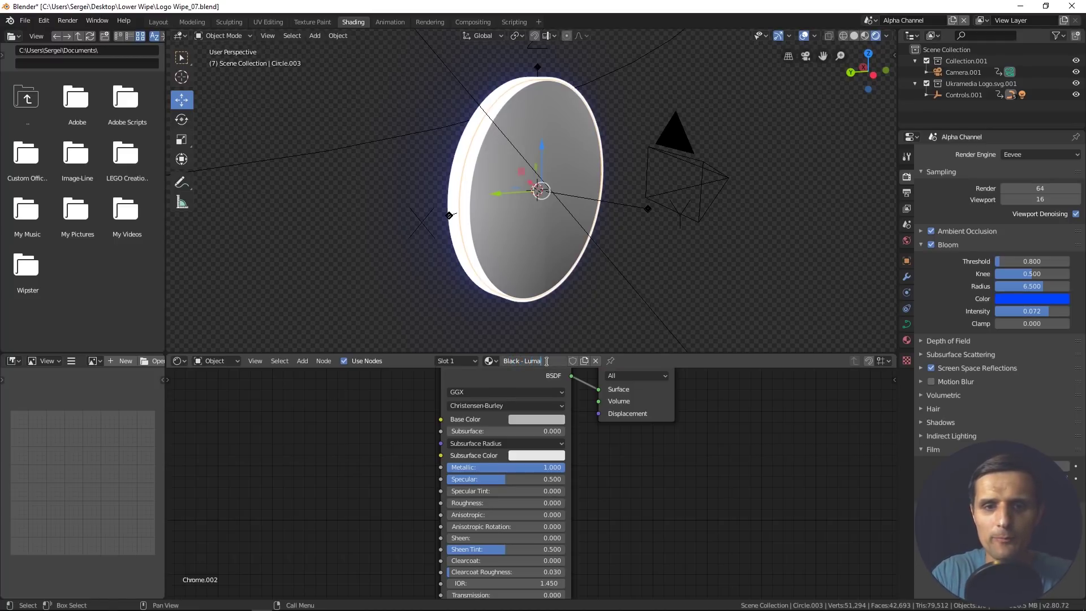
{"action": "key", "text": "Return"}
Step: Make Black - Luma pure black with a black base color, Metallic 0, Specular 0, and emission color 000000
{"action": "left_click", "coordinate": [536, 422]}
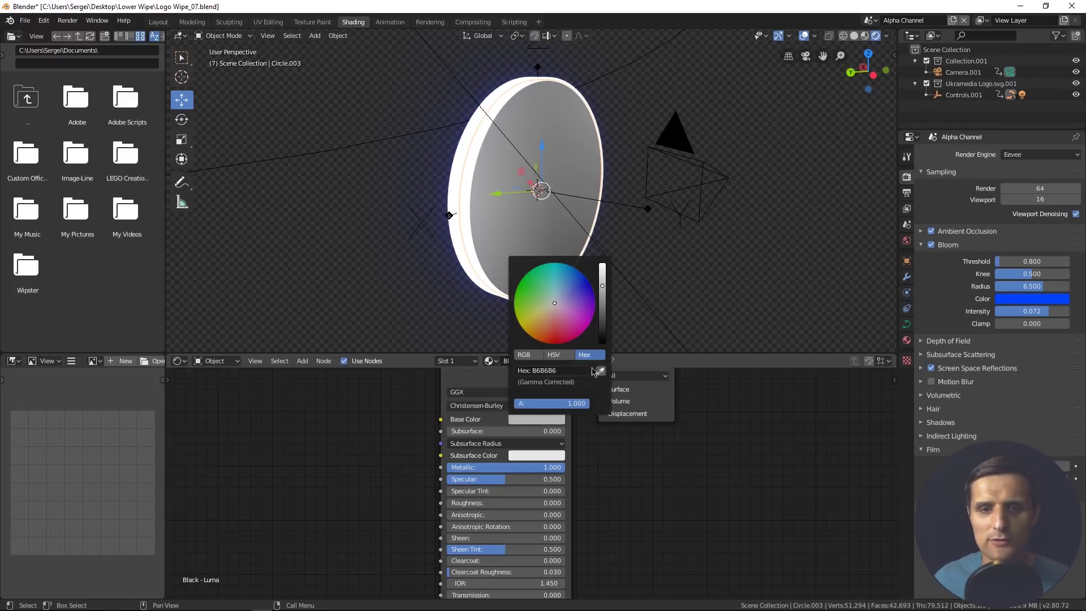
{"action": "left_click_drag", "start_coordinate": [605, 322], "coordinate": [603, 344]}
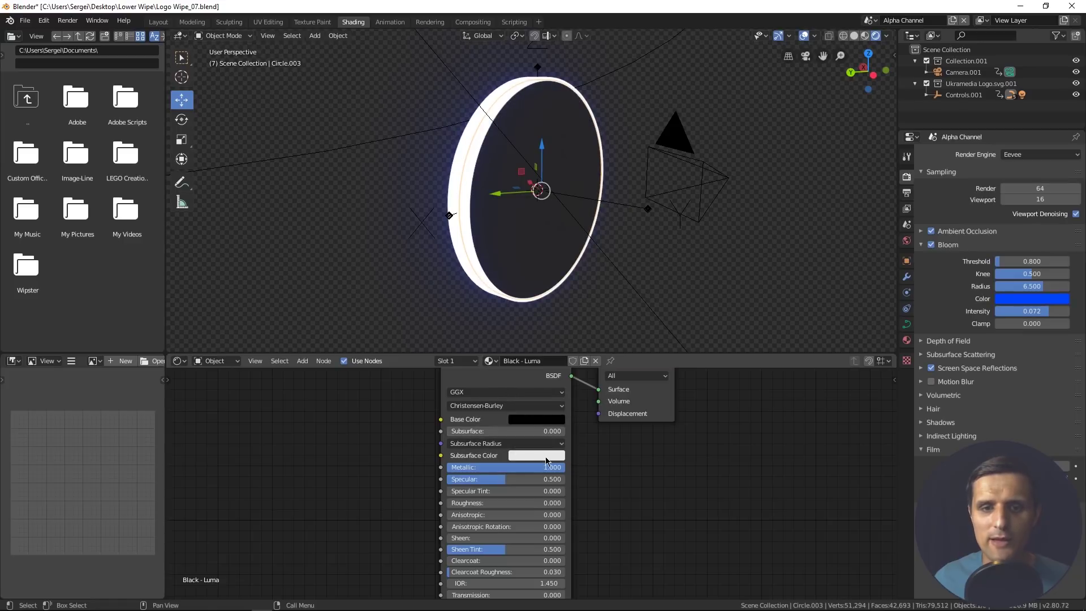
{"action": "mouse_move", "coordinate": [496, 481]}
{"action": "left_mouse_down"}
{"action": "mouse_move", "coordinate": [464, 481]}
{"action": "mouse_move", "coordinate": [506, 469]}
{"action": "left_mouse_up"}
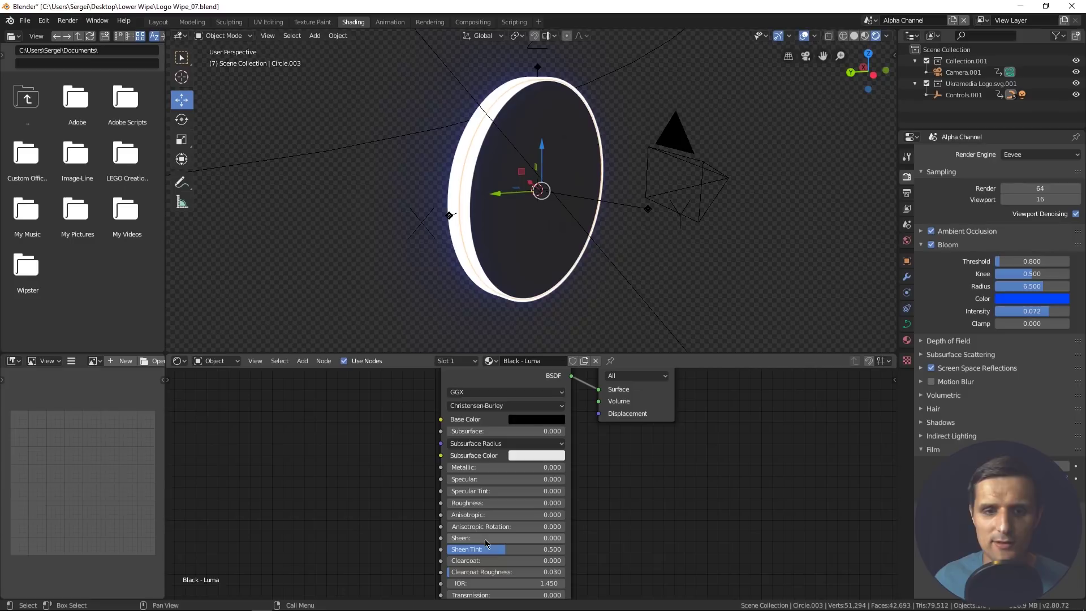
{"action": "middle_click_drag", "start_coordinate": [528, 552], "coordinate": [518, 416]}
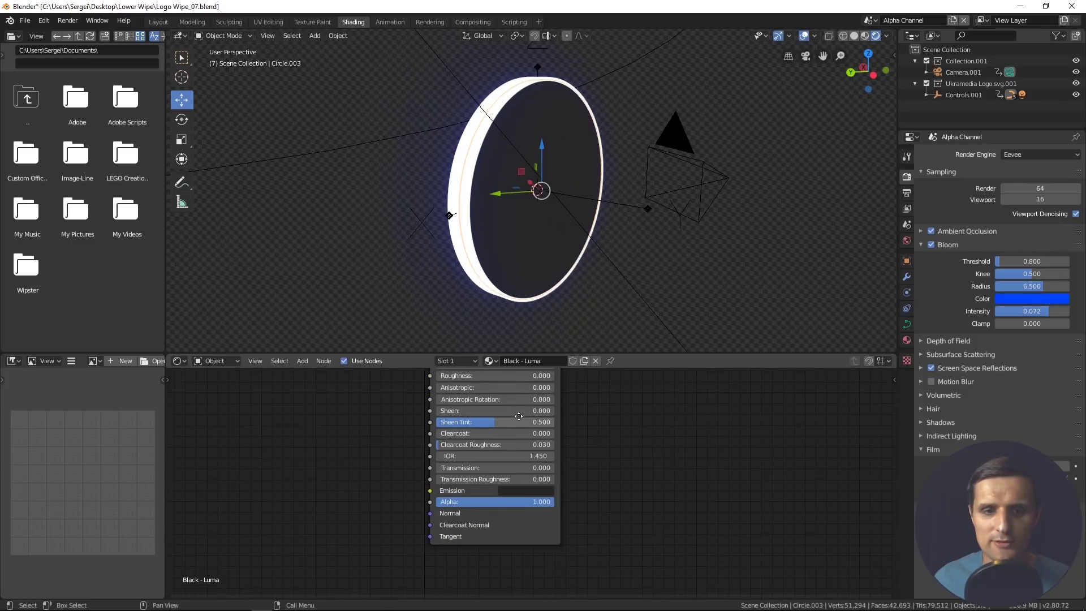
{"action": "left_click", "coordinate": [538, 492]}
{"action": "left_click_drag", "start_coordinate": [595, 408], "coordinate": [595, 419]}
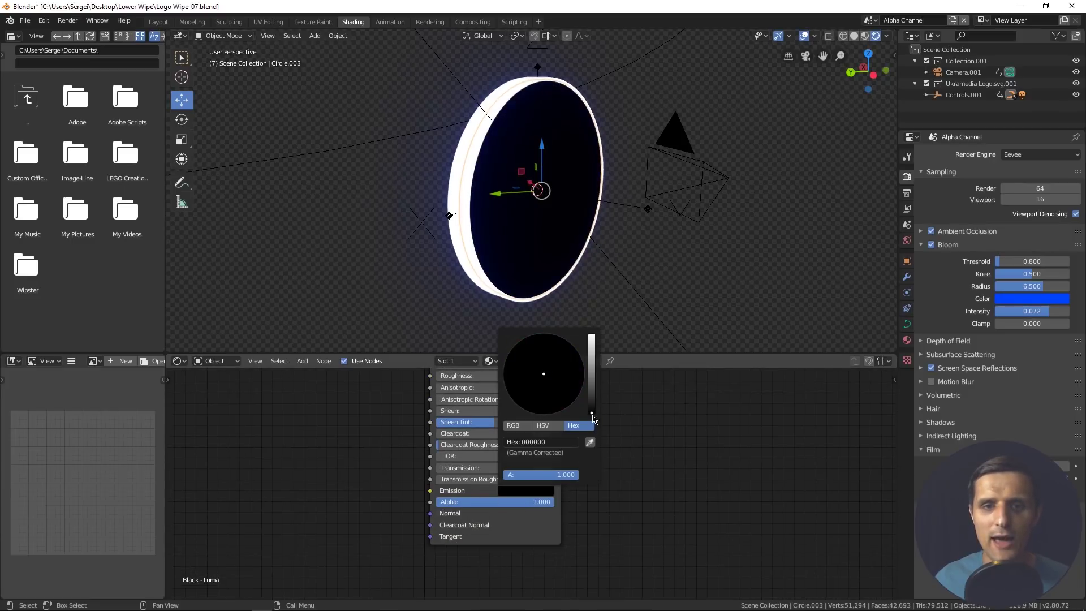
Step: Turn off Ambient Occlusion, Bloom, Screen Space Reflections, and the transparent film background for the Alpha Channel scene
{"action": "middle_click_drag", "start_coordinate": [656, 266], "coordinate": [586, 272], "text": "alt"}
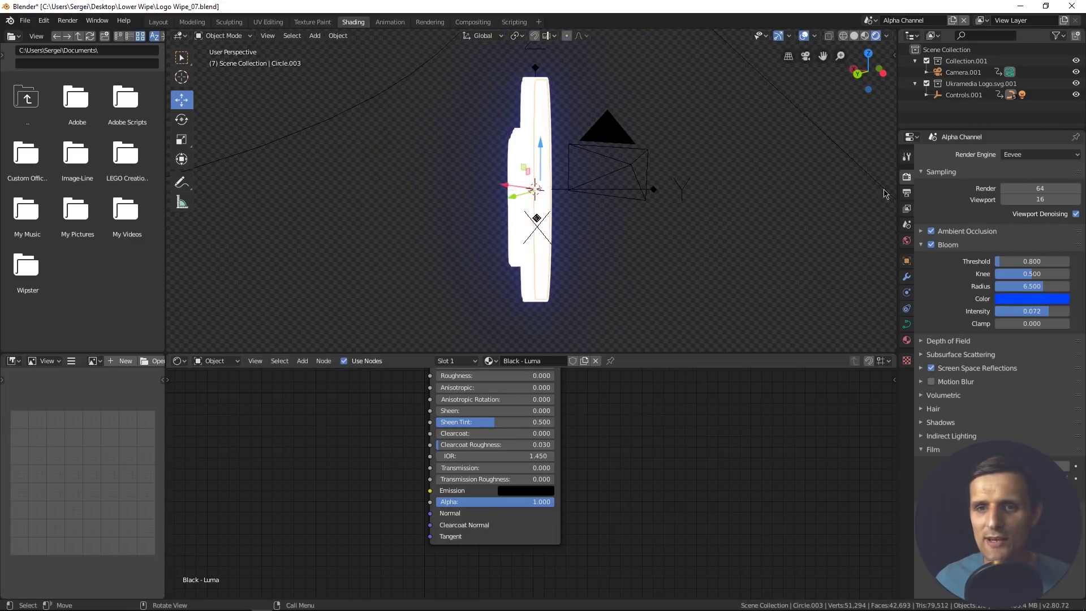
{"action": "left_click", "coordinate": [925, 173]}
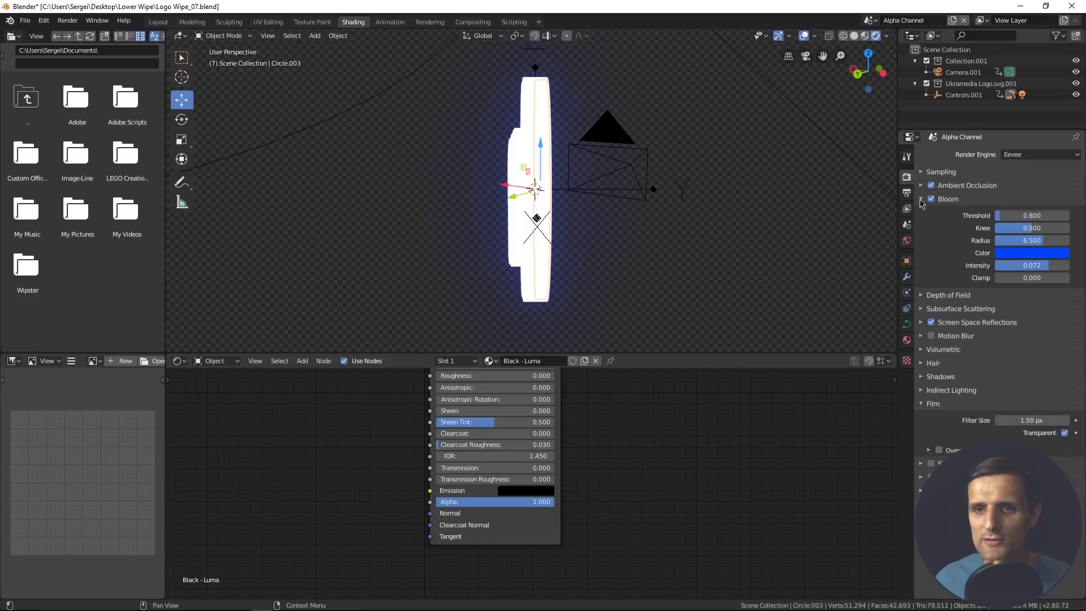
{"action": "left_click", "coordinate": [924, 199]}
{"action": "left_click", "coordinate": [931, 185]}
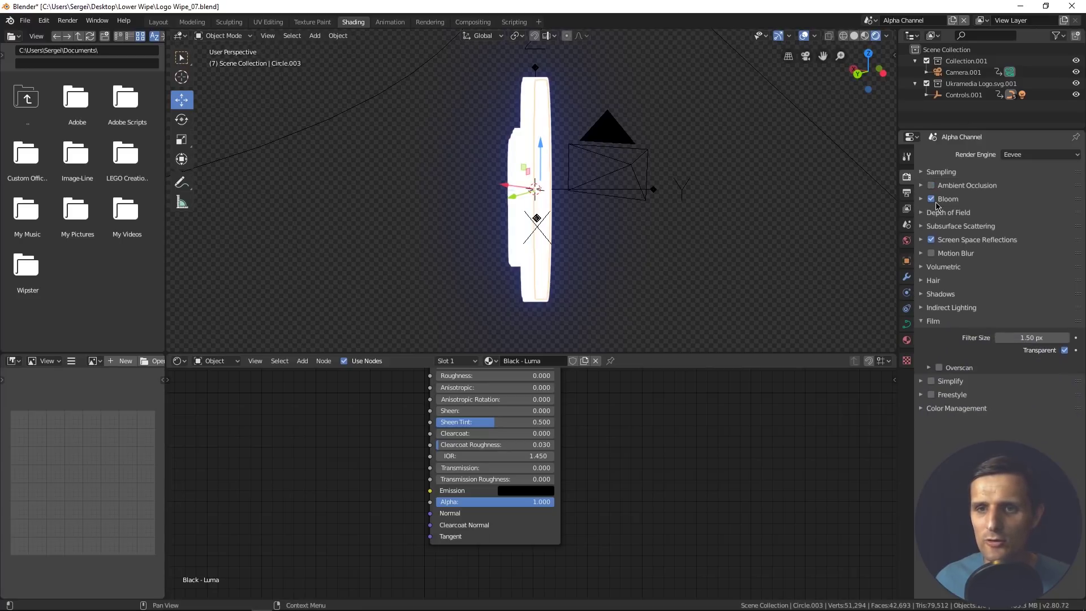
{"action": "left_click", "coordinate": [932, 200]}
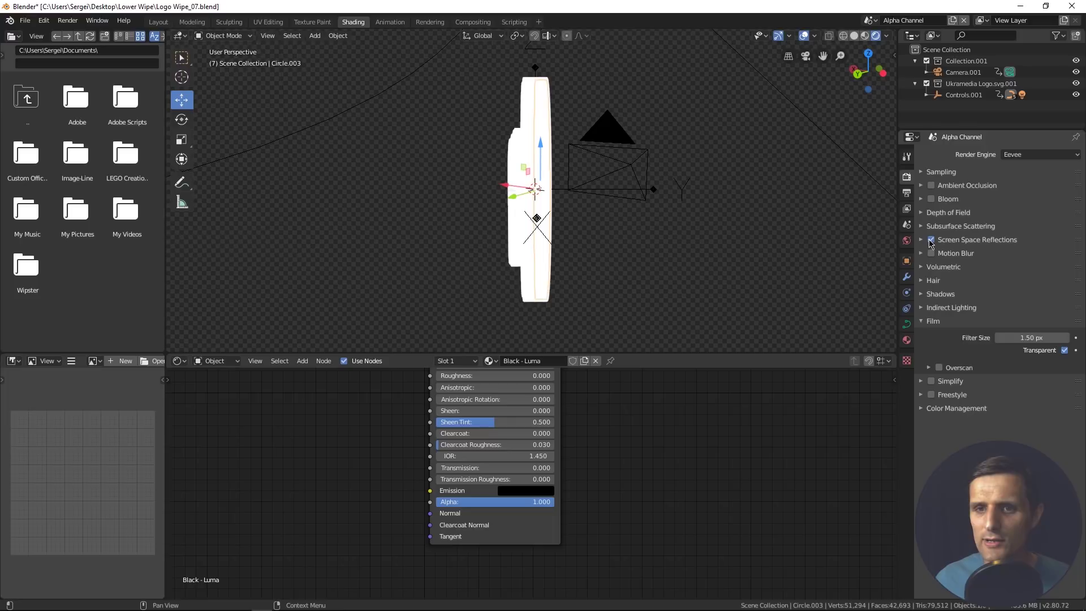
{"action": "left_click", "coordinate": [931, 240]}
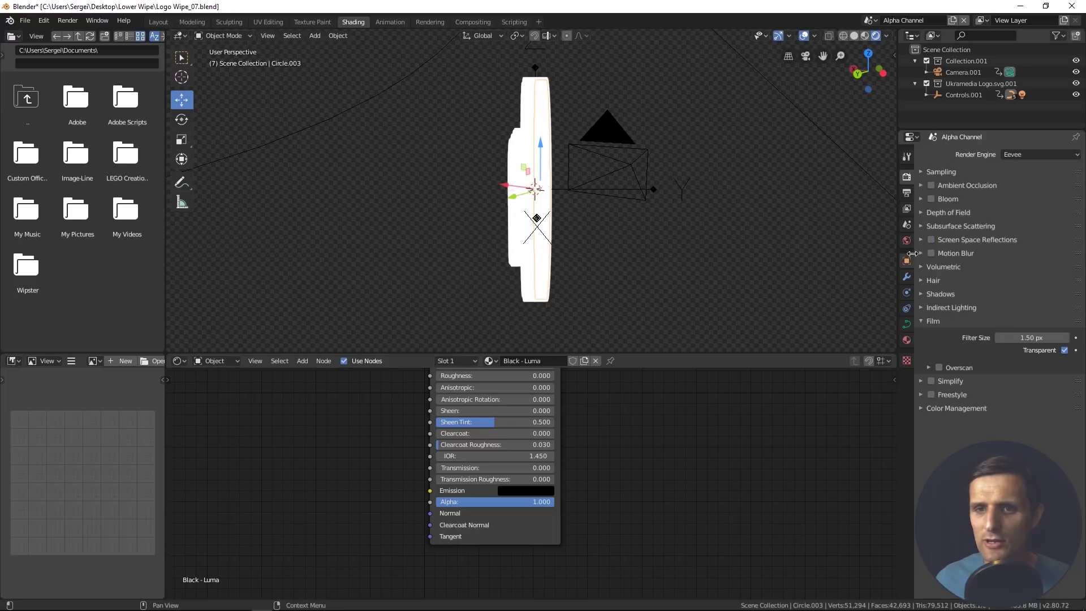
{"action": "left_click", "coordinate": [922, 295]}
{"action": "left_click", "coordinate": [1012, 293]}
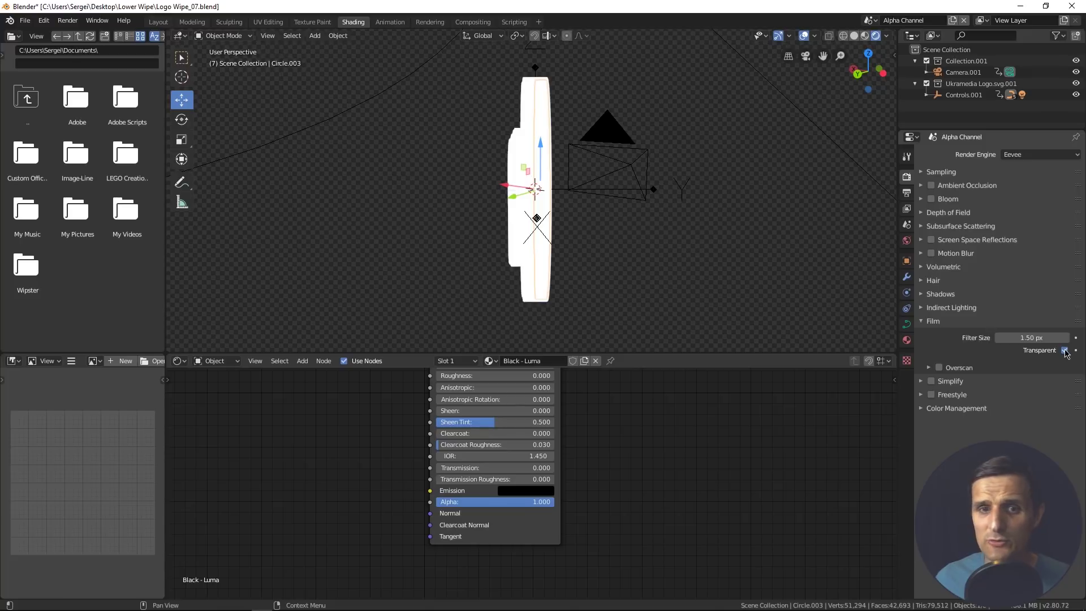
{"action": "left_click", "coordinate": [1065, 350]}
{"action": "middle_click_drag", "start_coordinate": [639, 188], "coordinate": [672, 130]}
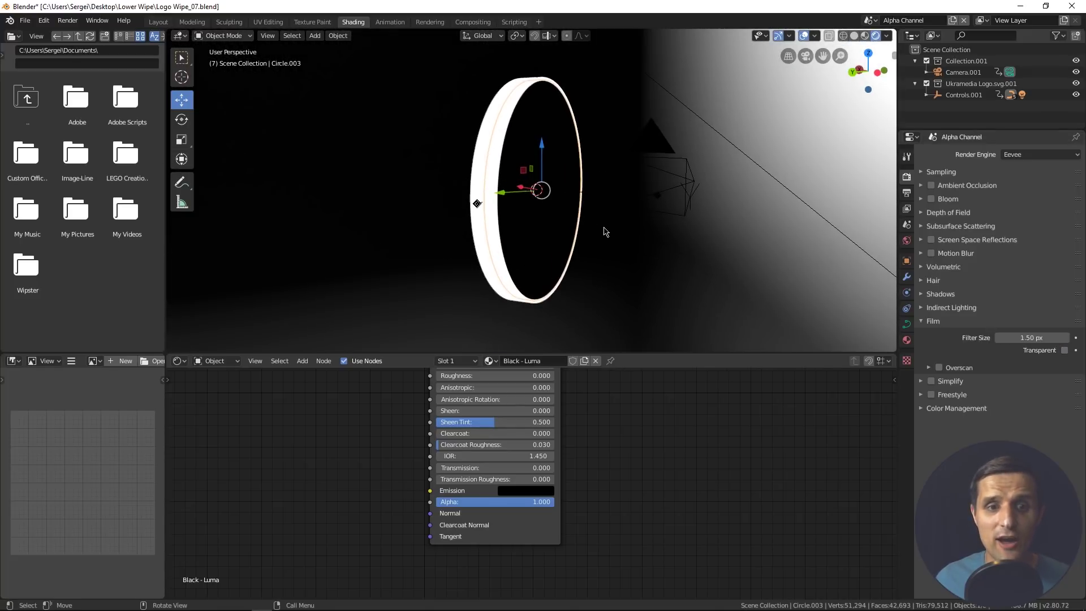
Step: Delete the environment texture node from the World.001 shader and set the Background color to FFFFFF
{"action": "left_click", "coordinate": [216, 361]}
{"action": "left_click", "coordinate": [234, 384]}
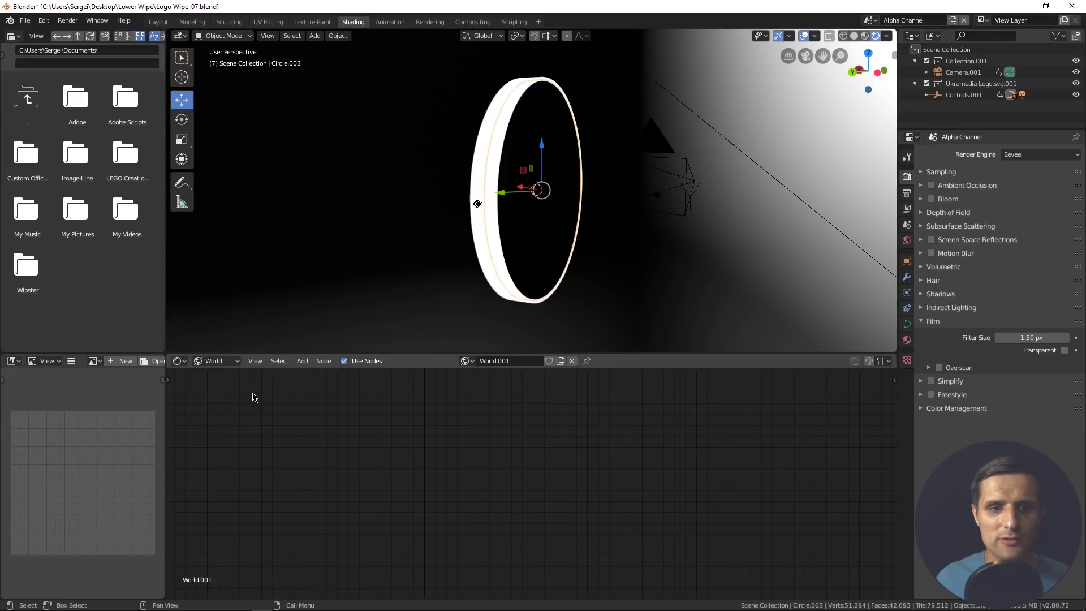
{"action": "key", "text": "Home"}
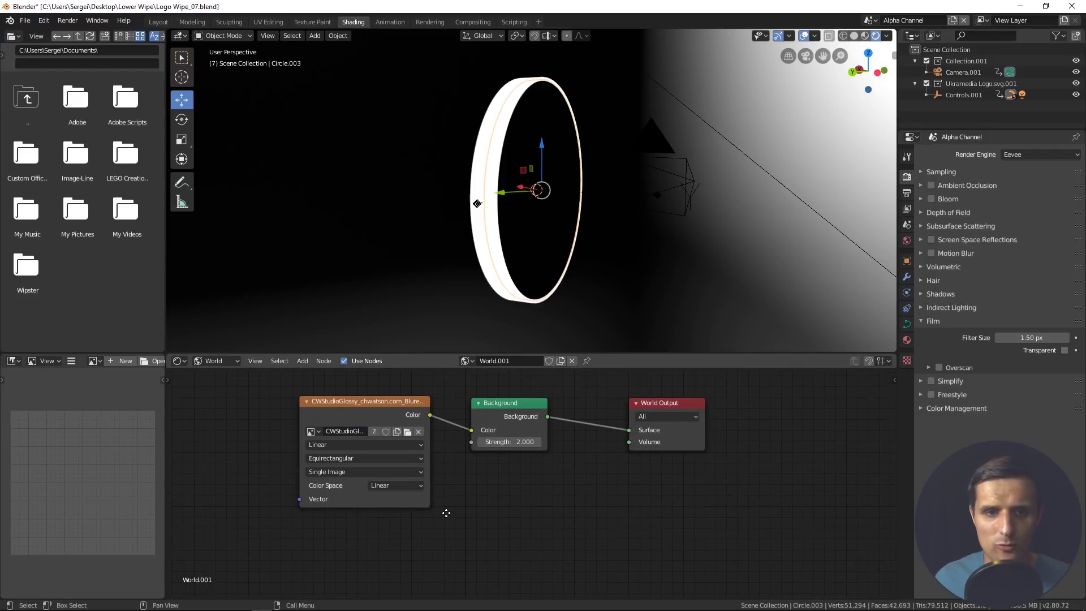
{"action": "left_click", "coordinate": [376, 405]}
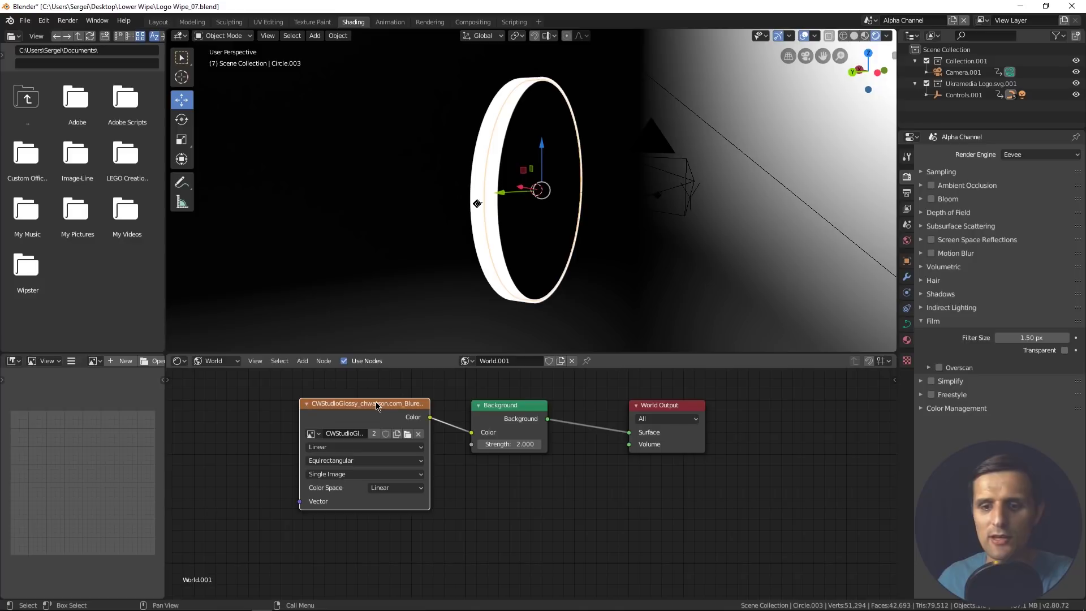
{"action": "key", "text": "Delete"}
{"action": "left_click", "coordinate": [525, 434]}
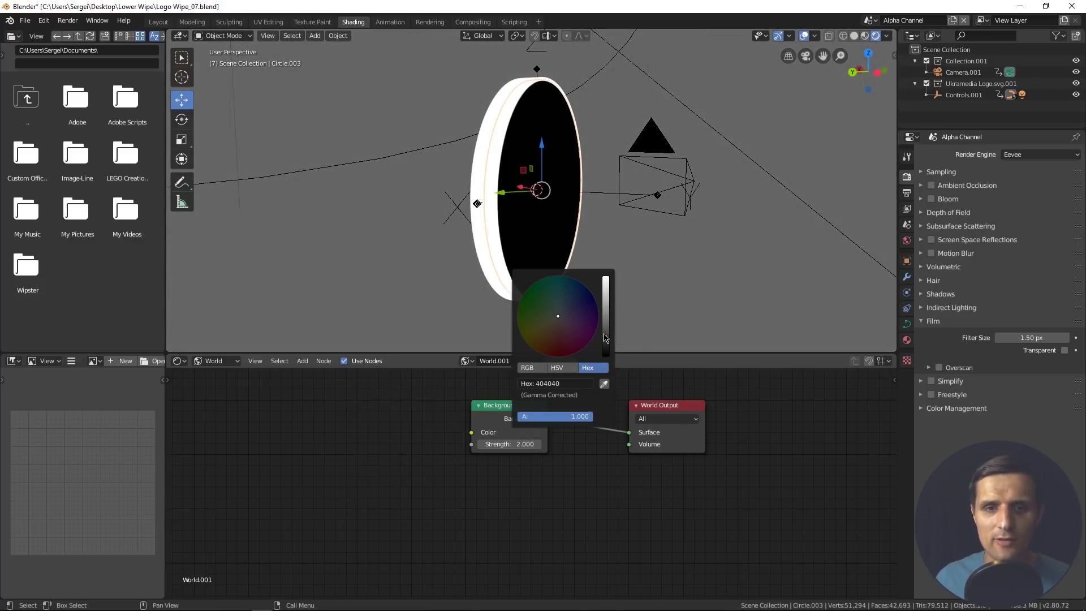
{"action": "left_click", "coordinate": [604, 279]}
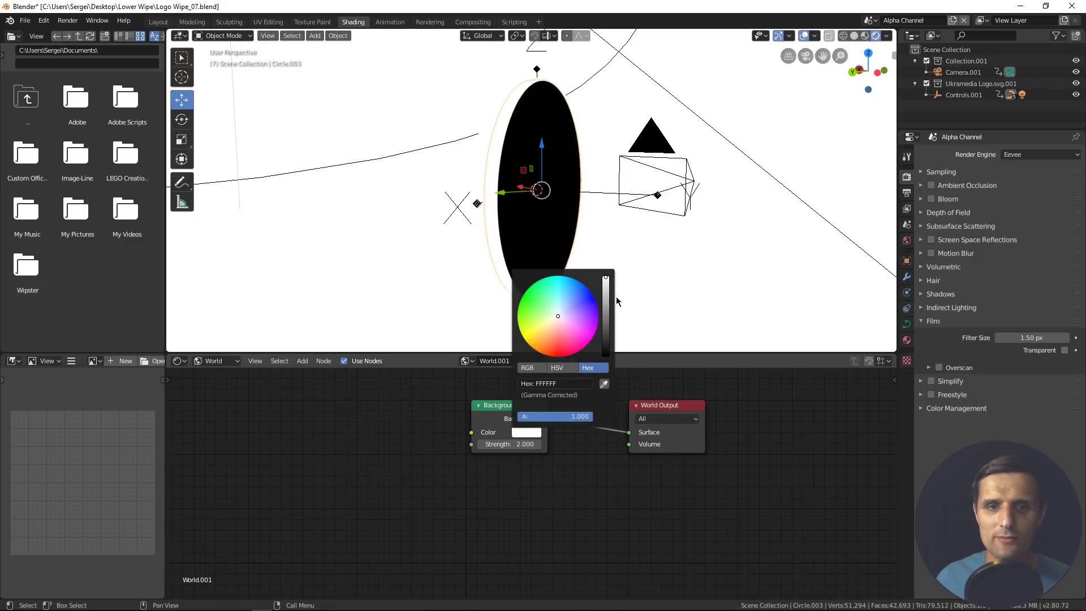
{"action": "middle_click_drag", "start_coordinate": [667, 250], "coordinate": [638, 249]}
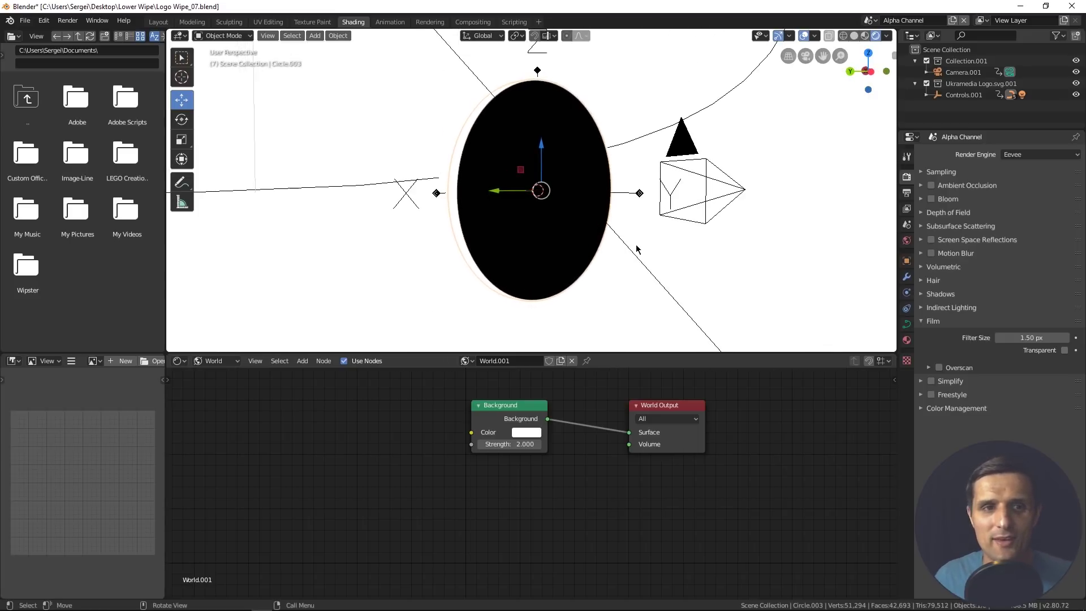
Step: Show the Layout workspace's camera view in Rendered shading and preview the black and white wipe from frame 1
{"action": "left_click", "coordinate": [158, 21]}
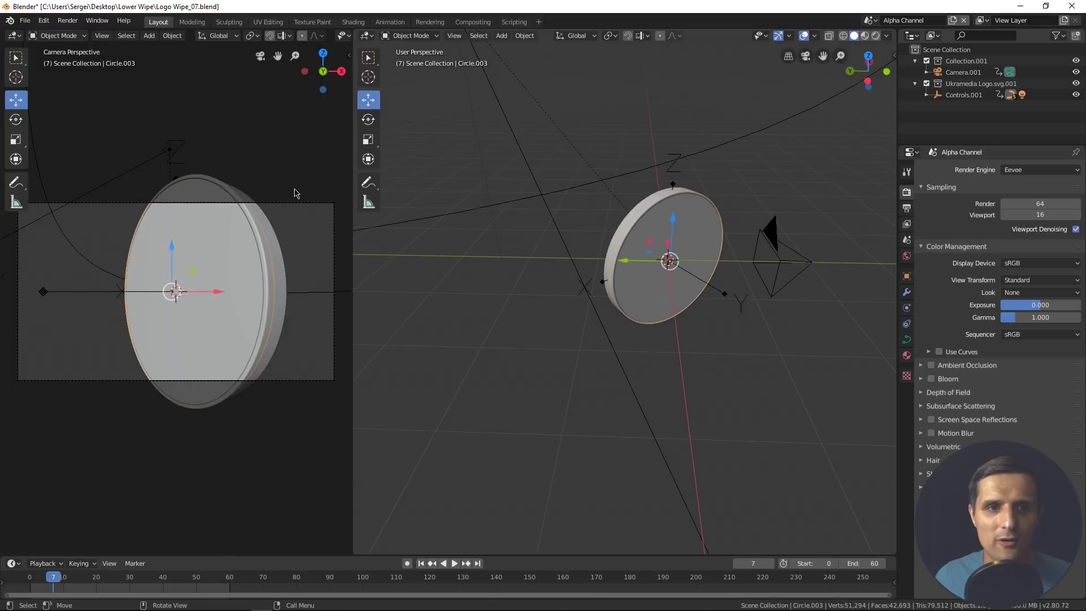
{"action": "key", "text": "z"}
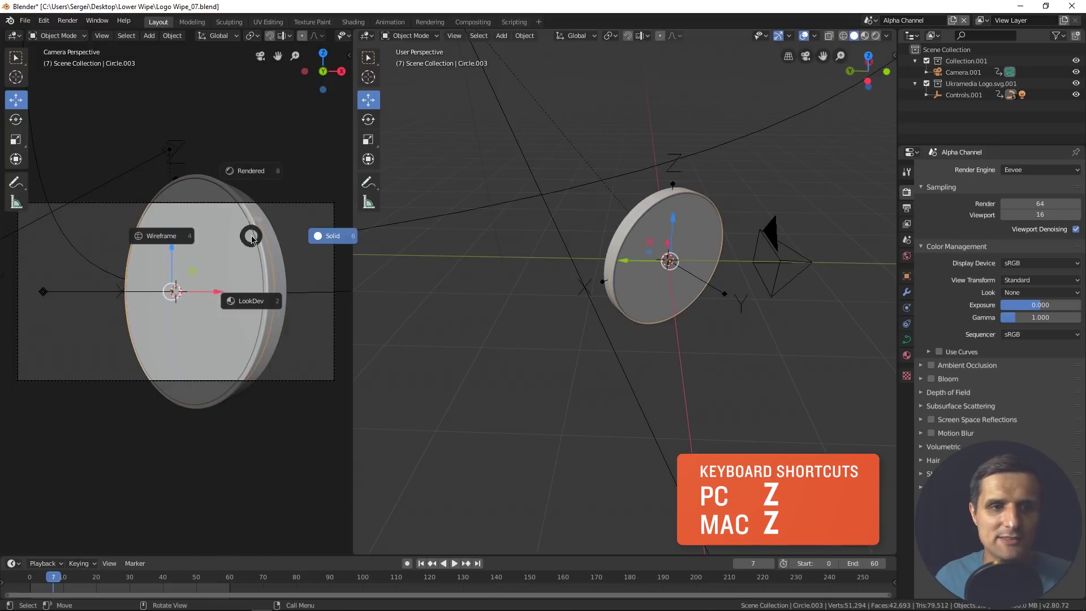
{"action": "left_click", "coordinate": [256, 173]}
{"action": "left_click_drag", "start_coordinate": [58, 580], "coordinate": [33, 580]}
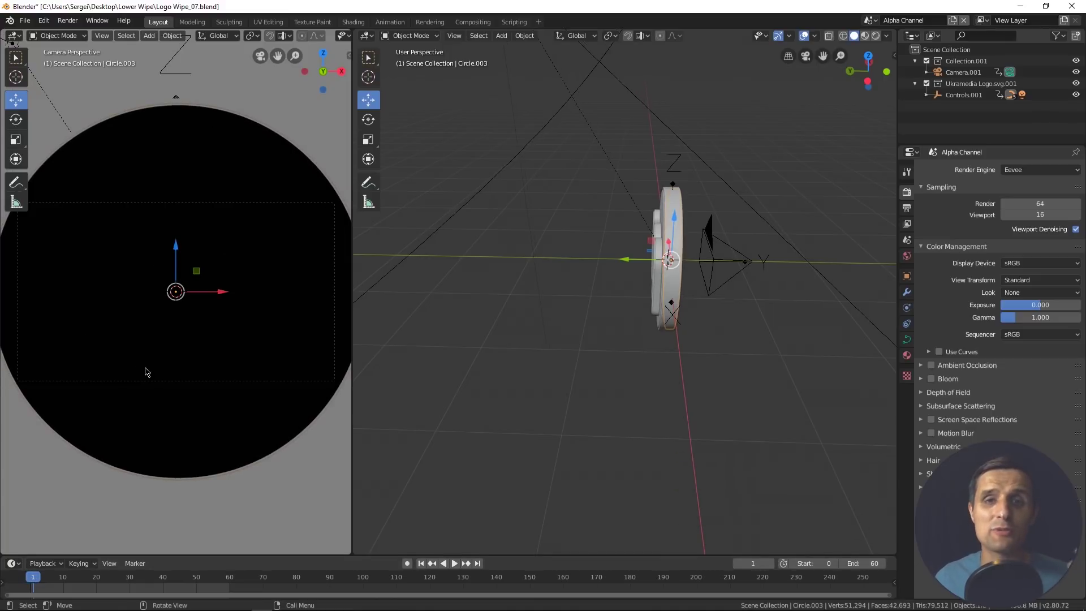
{"action": "key", "text": "space"}
{"action": "left_click_drag", "start_coordinate": [51, 576], "coordinate": [80, 577]}
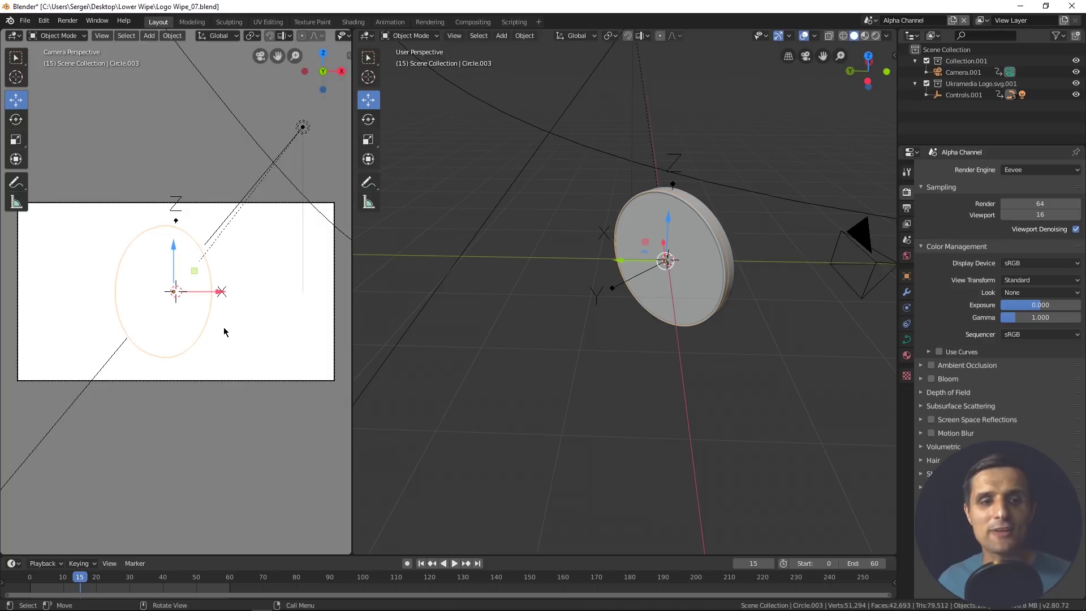
Step: Switch to the Main scene and play its logo animation to compare it with the alpha version
{"action": "left_click", "coordinate": [870, 21]}
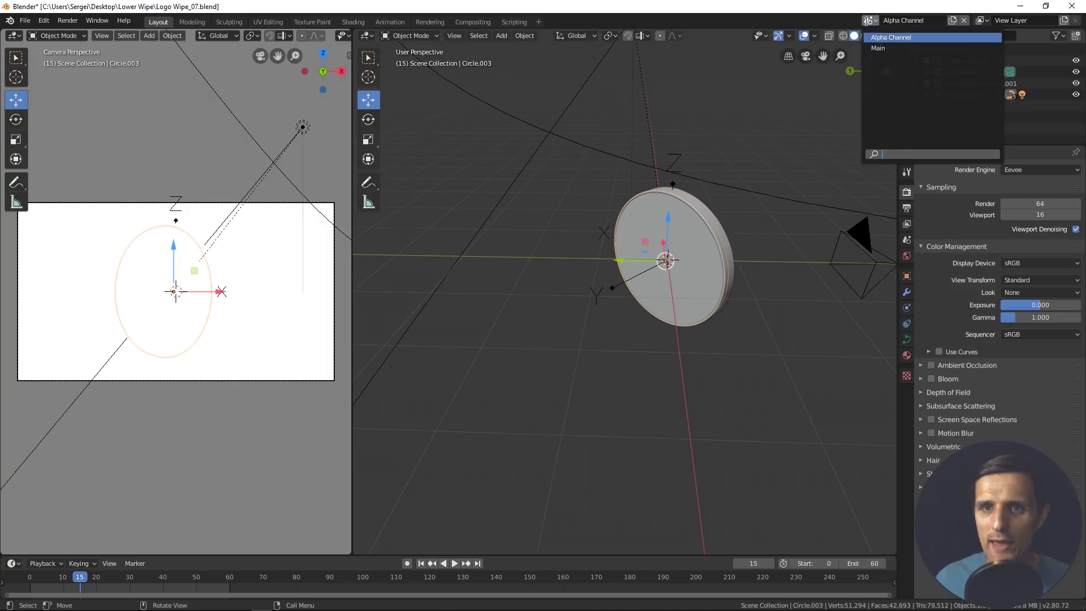
{"action": "left_click", "coordinate": [874, 48]}
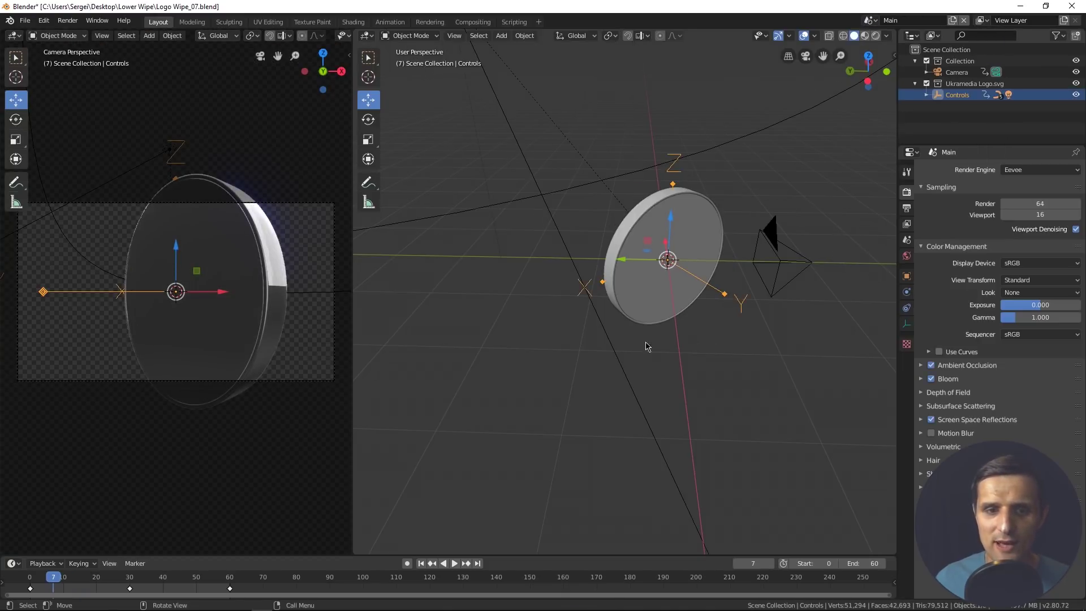
{"action": "key", "text": "space"}
{"action": "key", "text": "space"}
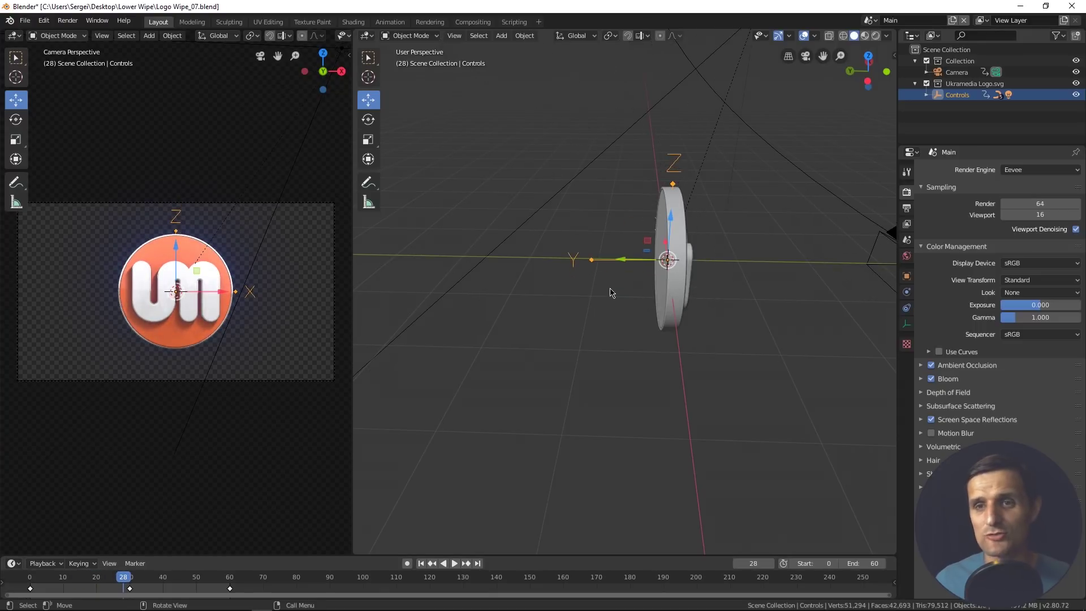
Step: Duplicate the Render Layers node in the Main scene's compositing tree and place the copy above the existing nodes
{"action": "left_click", "coordinate": [473, 22]}
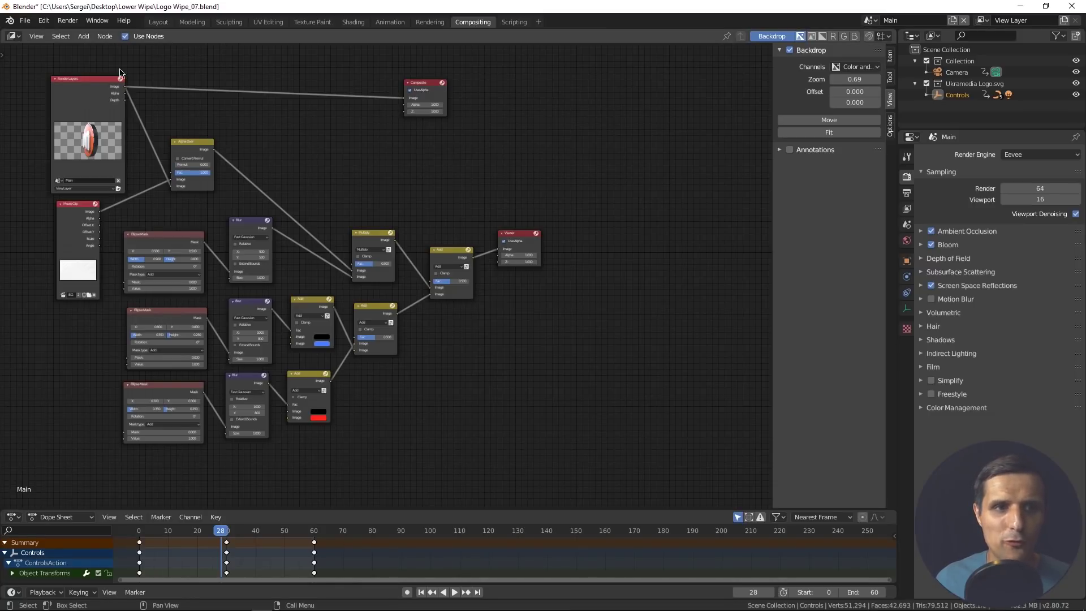
{"action": "left_click", "coordinate": [92, 104]}
{"action": "middle_click_drag", "start_coordinate": [250, 163], "coordinate": [280, 250]}
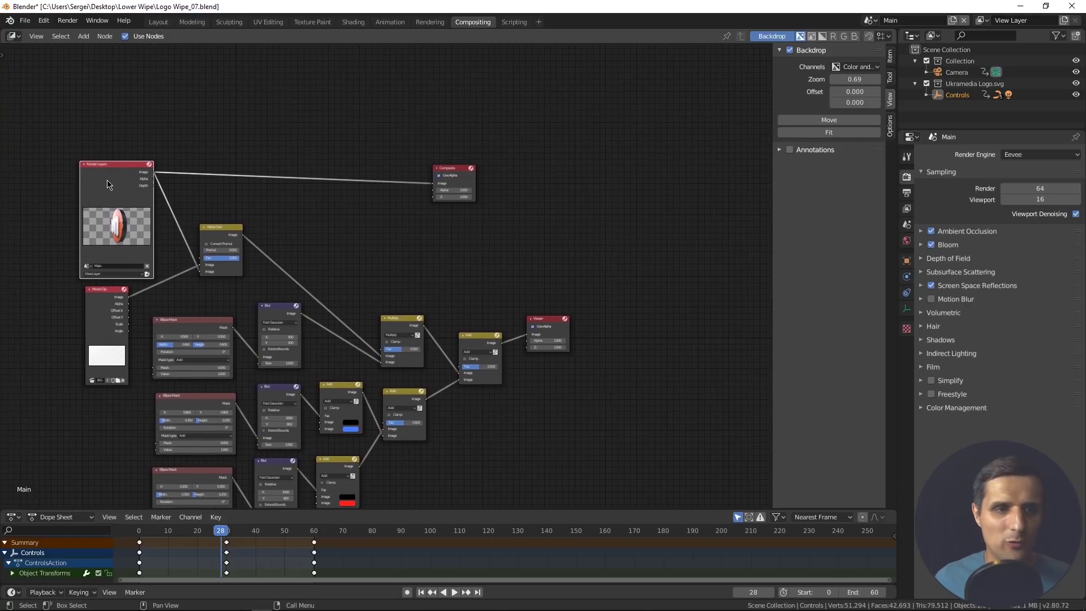
{"action": "key", "text": "shift+d"}
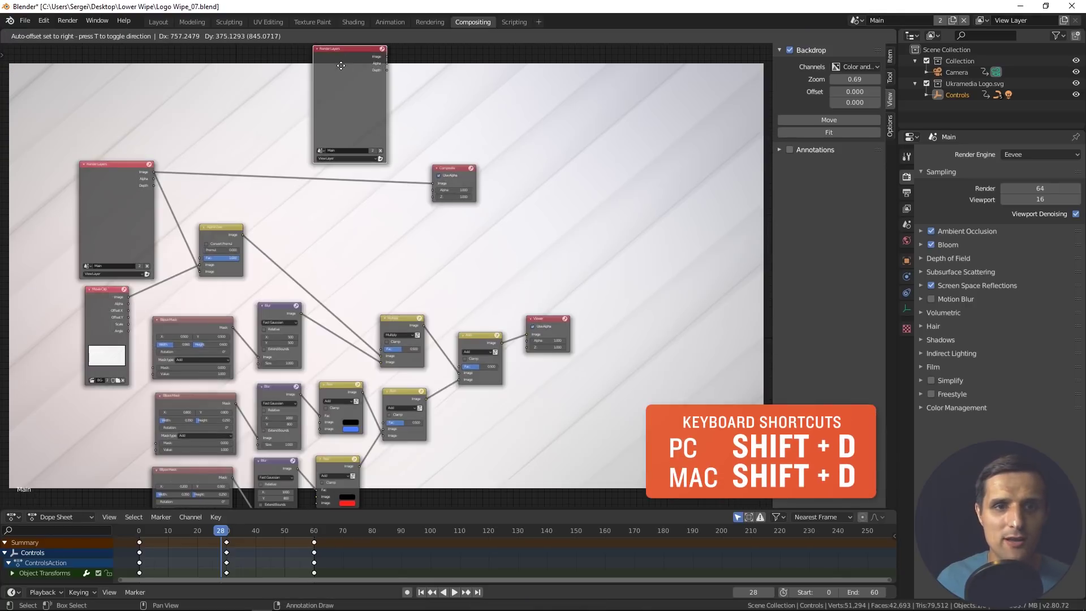
{"action": "left_click", "coordinate": [347, 75]}
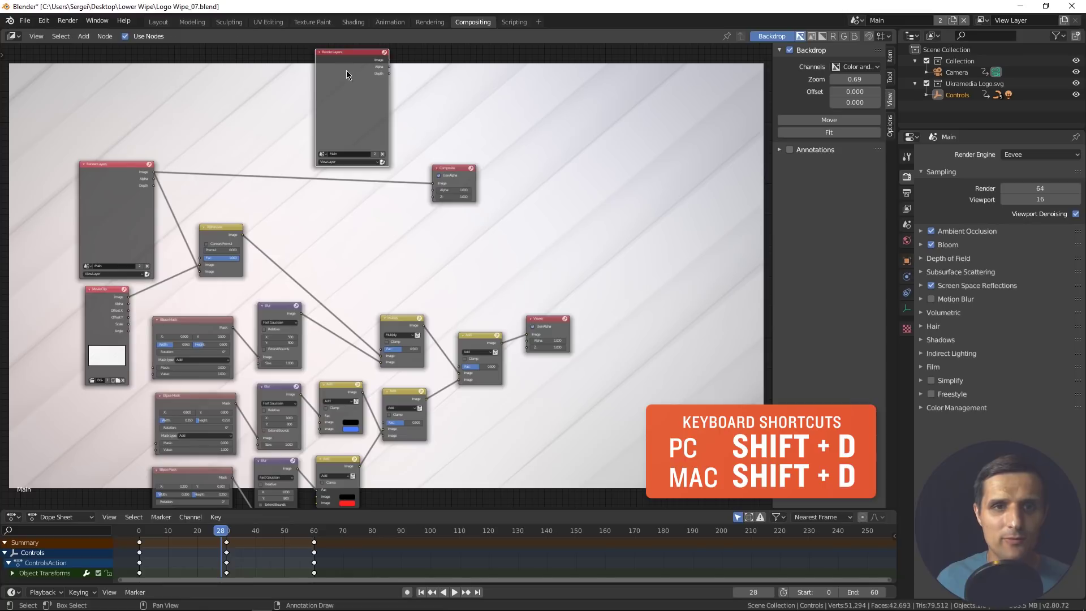
{"action": "scroll", "coordinate": [341, 163], "scroll_direction": "up", "scroll_amount": 6}
{"action": "middle_click_drag", "start_coordinate": [347, 139], "coordinate": [436, 242]}
{"action": "middle_click_drag", "start_coordinate": [447, 160], "coordinate": [418, 234]}
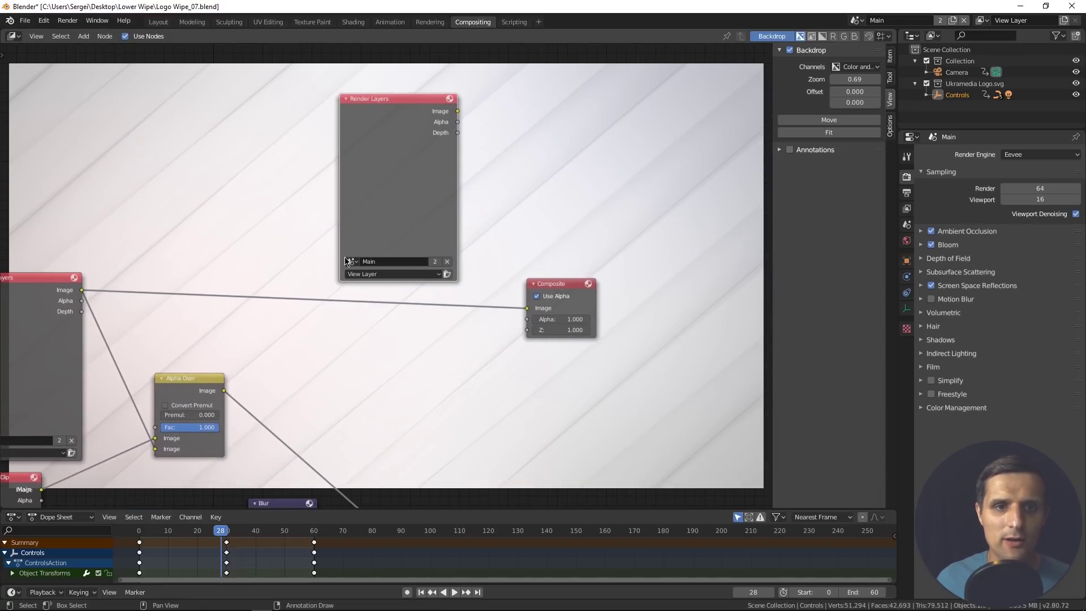
Step: Set the duplicated Render Layers node's scene to Alpha Channel
{"action": "left_click", "coordinate": [352, 261]}
{"action": "left_click", "coordinate": [376, 278]}
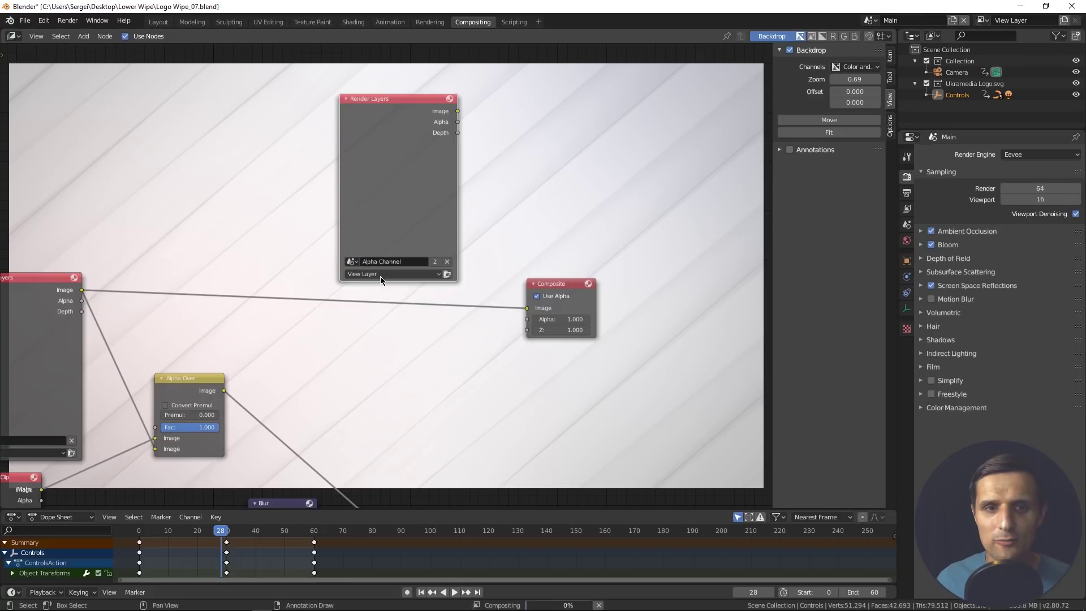
{"action": "scroll", "coordinate": [555, 254], "scroll_direction": "down", "scroll_amount": 2}
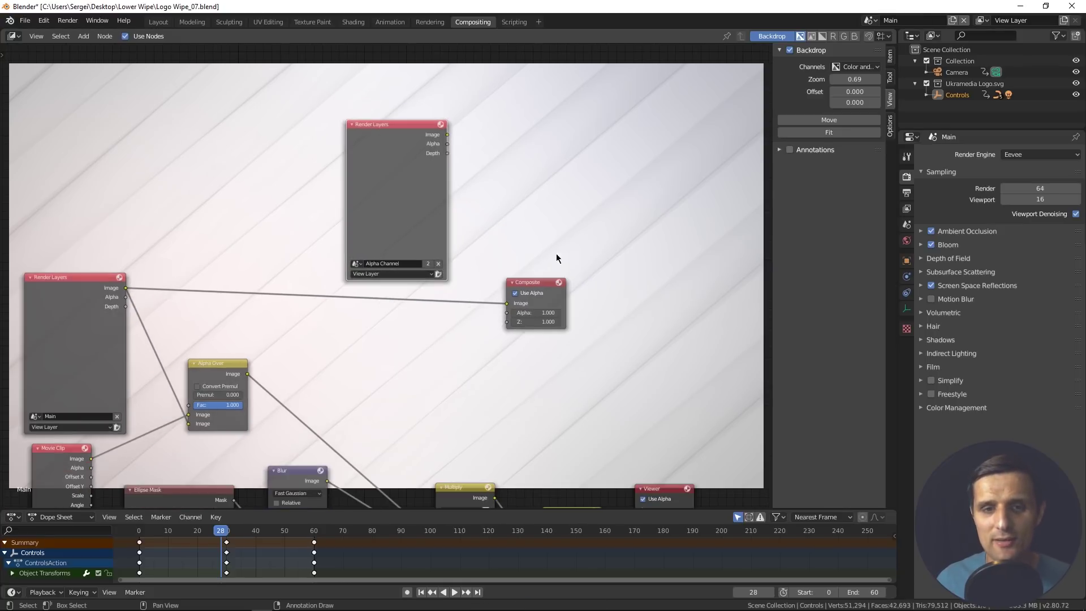
Step: Move the Composite and Viewer nodes together past the end of the tree and link the final Add node's output to the Composite Image input
{"action": "middle_click_drag", "start_coordinate": [565, 314], "coordinate": [449, 260]}
{"action": "left_click_drag", "start_coordinate": [401, 208], "coordinate": [514, 323]}
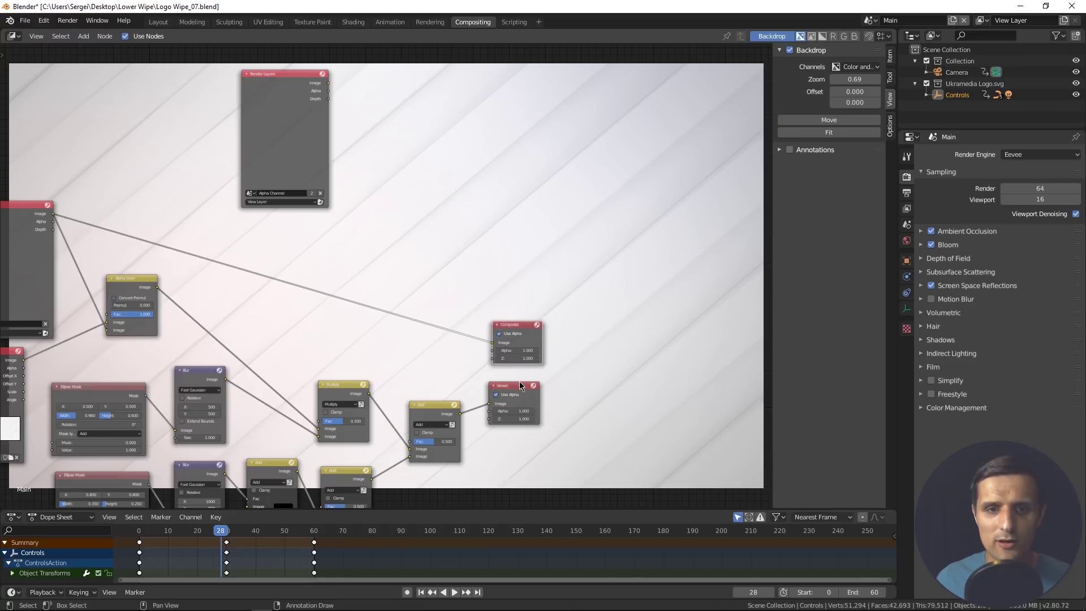
{"action": "left_click_drag", "start_coordinate": [512, 392], "coordinate": [521, 384]}
{"action": "left_click", "coordinate": [521, 325]}
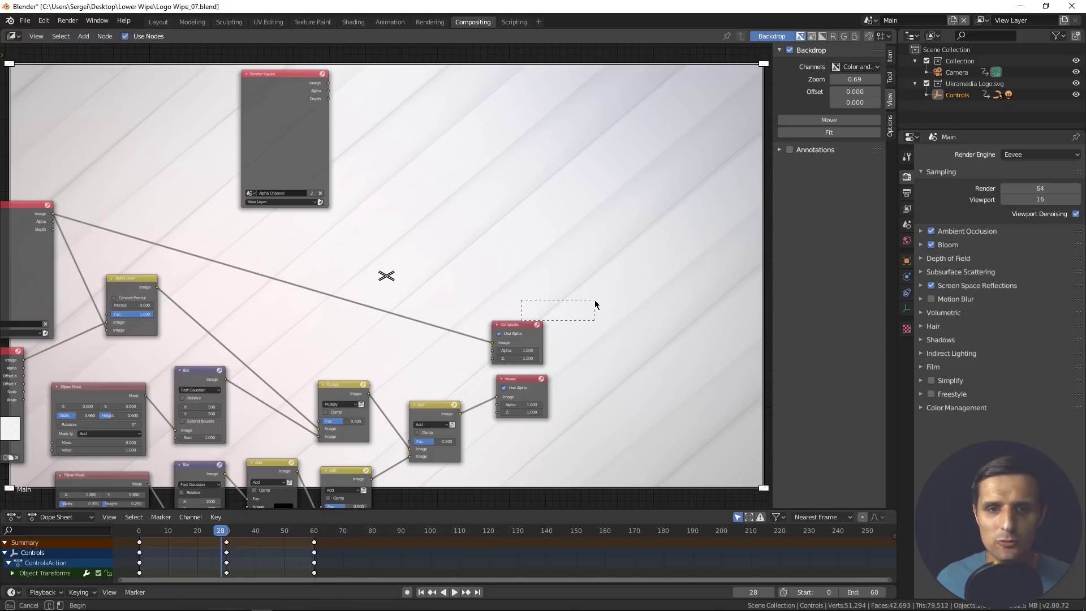
{"action": "key", "text": "g"}
{"action": "left_click_drag", "start_coordinate": [588, 318], "coordinate": [609, 313]}
{"action": "left_click_drag", "start_coordinate": [522, 376], "coordinate": [609, 366]}
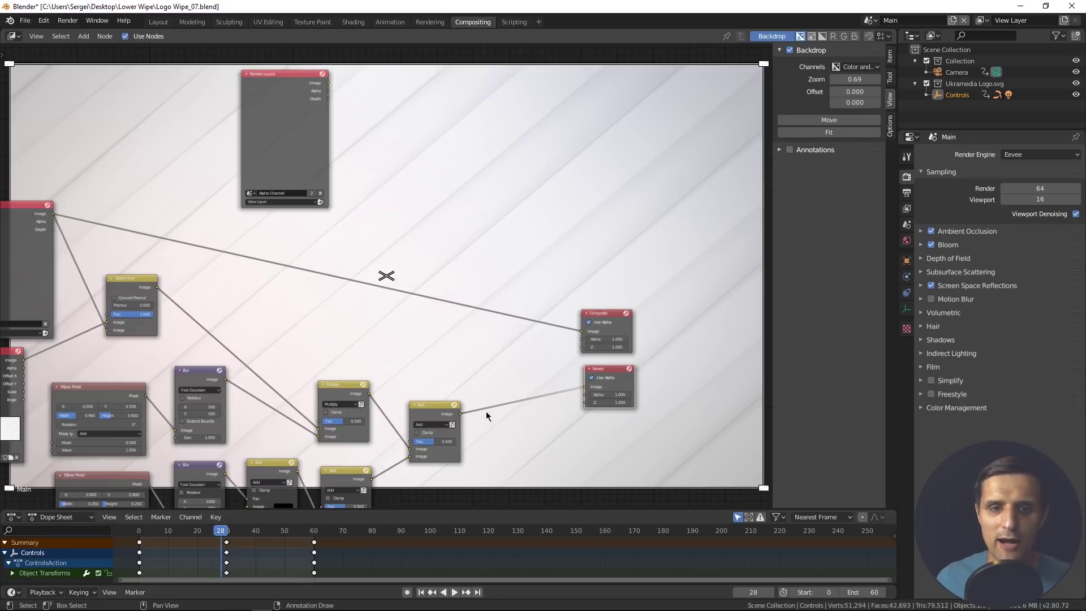
{"action": "left_click_drag", "start_coordinate": [460, 414], "coordinate": [582, 330]}
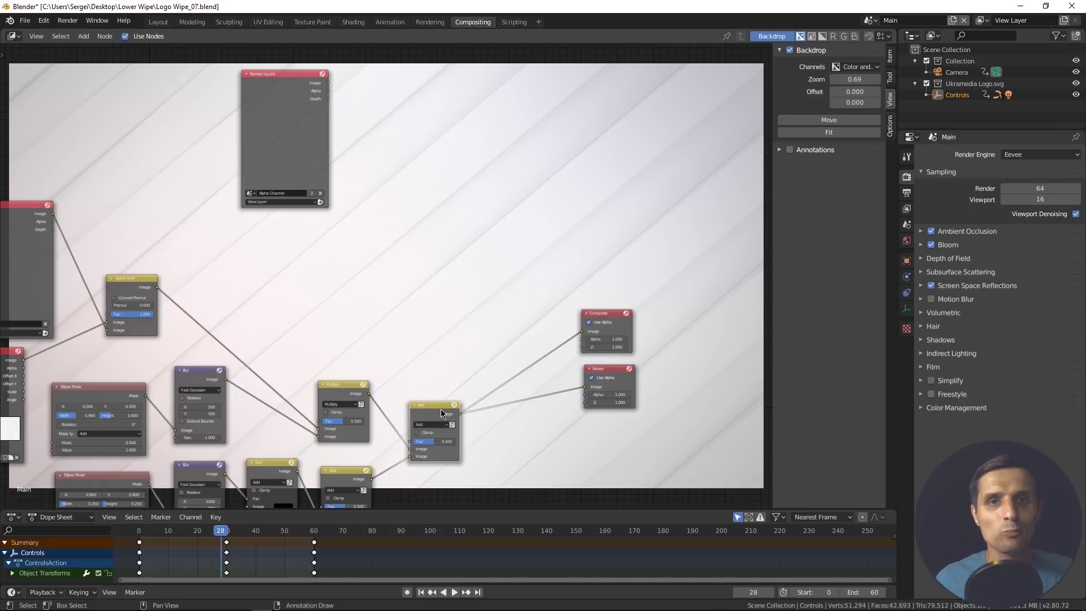
Step: Go to frame 7 and render it to fill the Render Layers nodes
{"action": "key", "text": "space"}
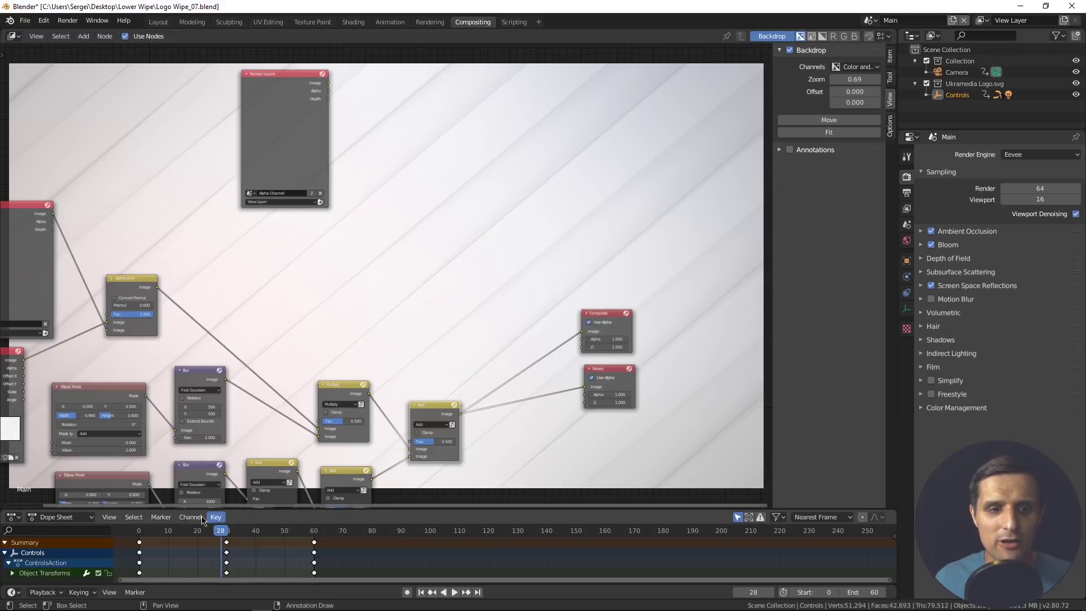
{"action": "left_click", "coordinate": [159, 533]}
{"action": "key", "text": "F12"}
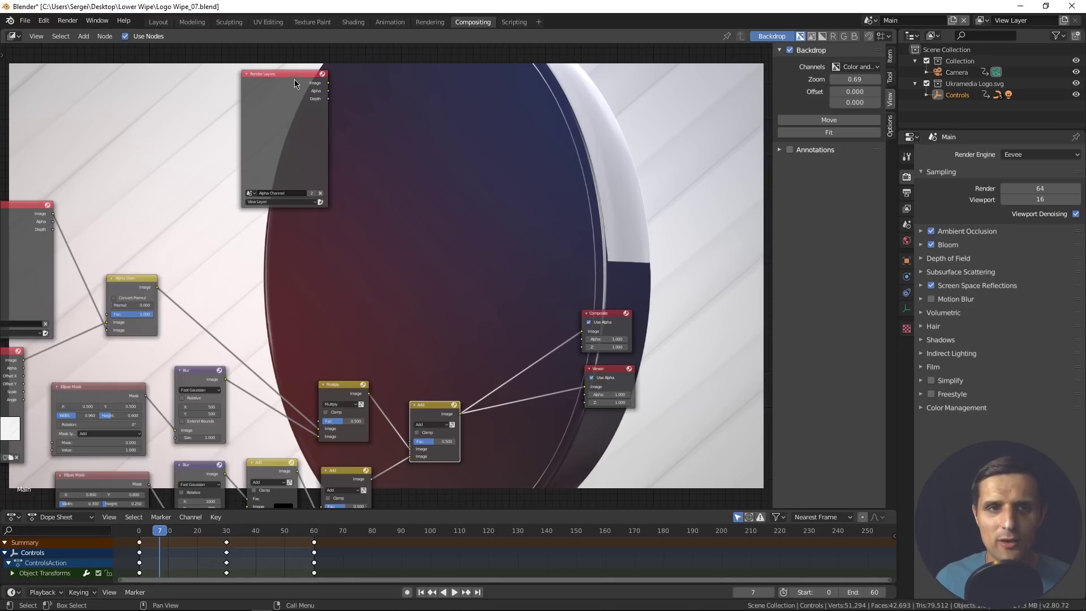
Step: Move the Alpha Channel Render Layers node nearer the outputs and link its Image output to the Alpha inputs of Composite and Viewer
{"action": "left_click_drag", "start_coordinate": [294, 79], "coordinate": [491, 246]}
{"action": "left_click_drag", "start_coordinate": [552, 334], "coordinate": [582, 331]}
{"action": "scroll", "coordinate": [637, 372], "scroll_direction": "up", "scroll_amount": 1}
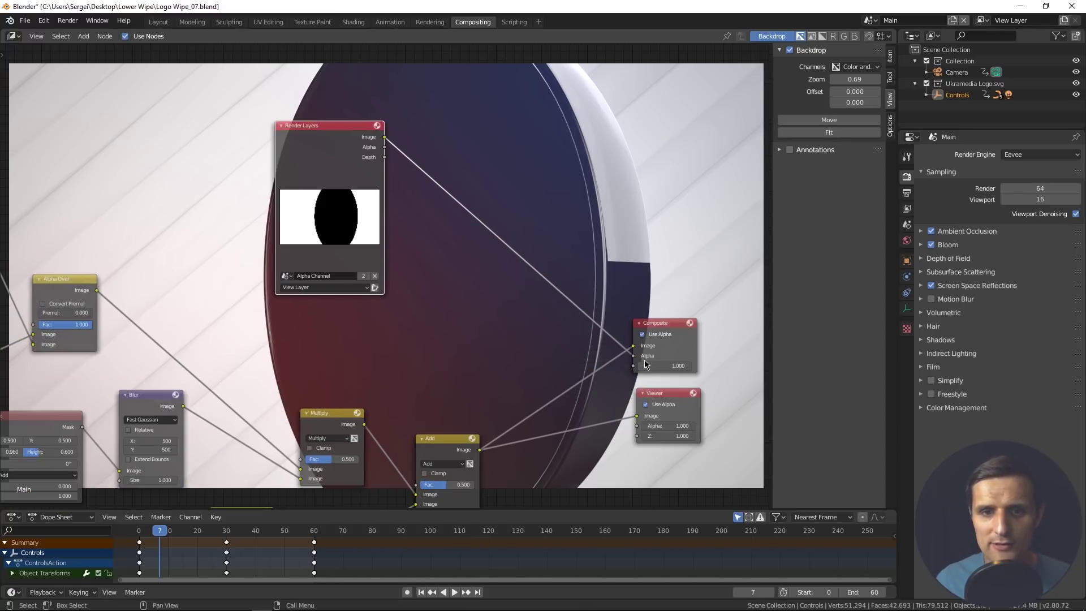
{"action": "left_click_drag", "start_coordinate": [384, 142], "coordinate": [637, 427]}
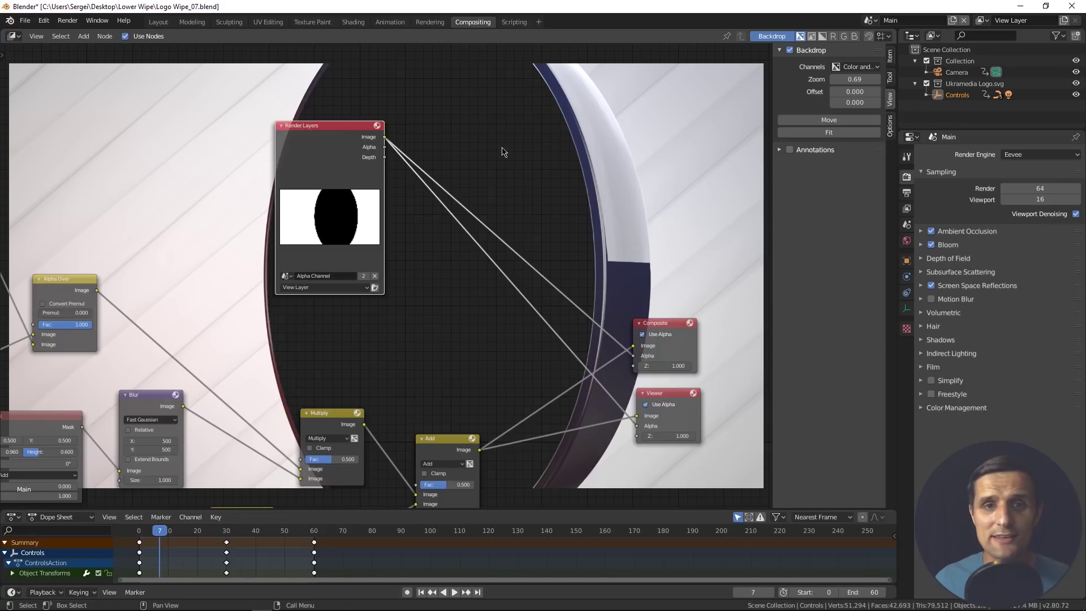
Step: Render frame 4 and a frame near the animation's end to check the logo wipe's transparency
{"action": "key", "text": "Left"}
{"action": "key", "text": "Left"}
{"action": "key", "text": "Left"}
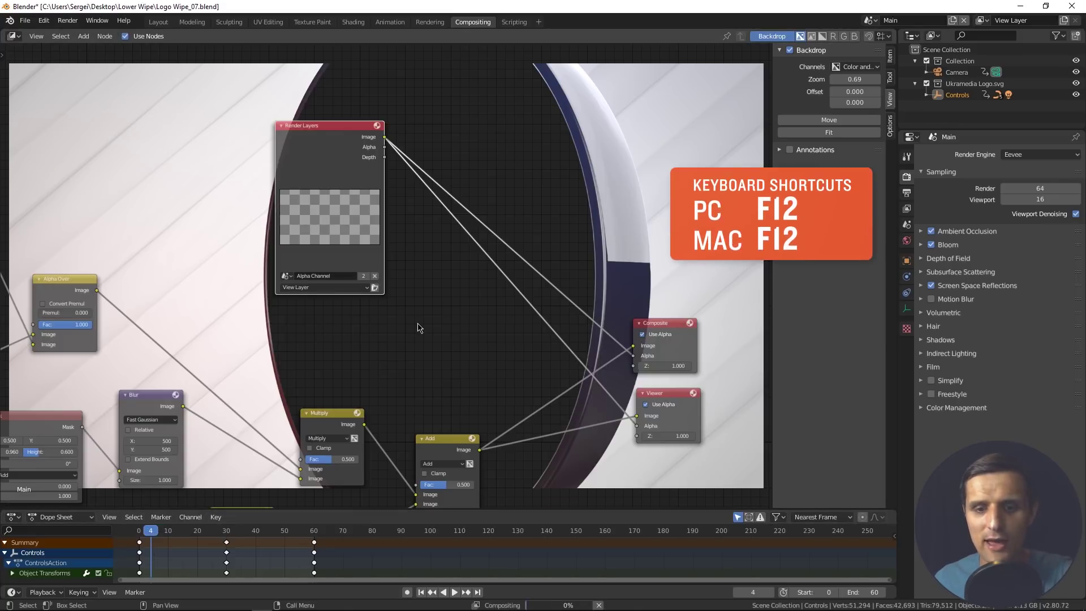
{"action": "key", "text": "F12"}
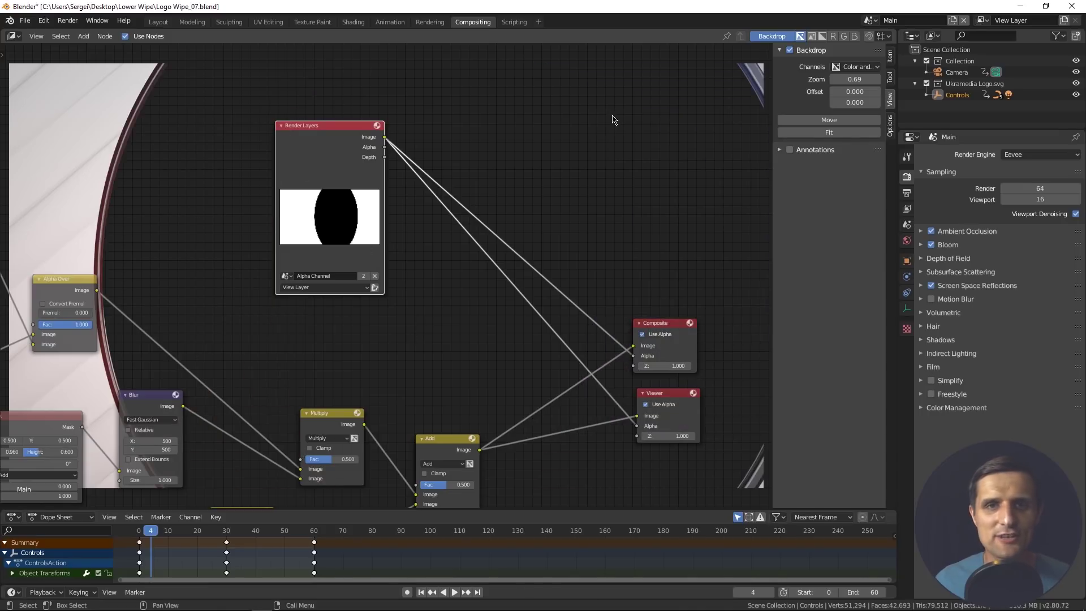
{"action": "left_click", "coordinate": [304, 535]}
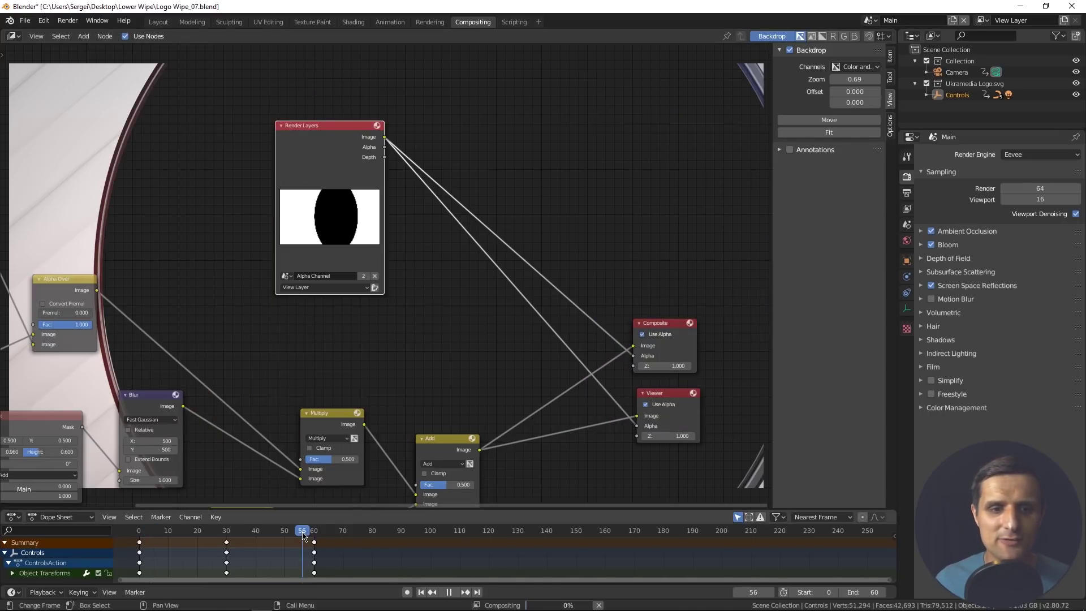
{"action": "left_click_drag", "start_coordinate": [304, 537], "coordinate": [299, 535]}
{"action": "key", "text": "F12"}
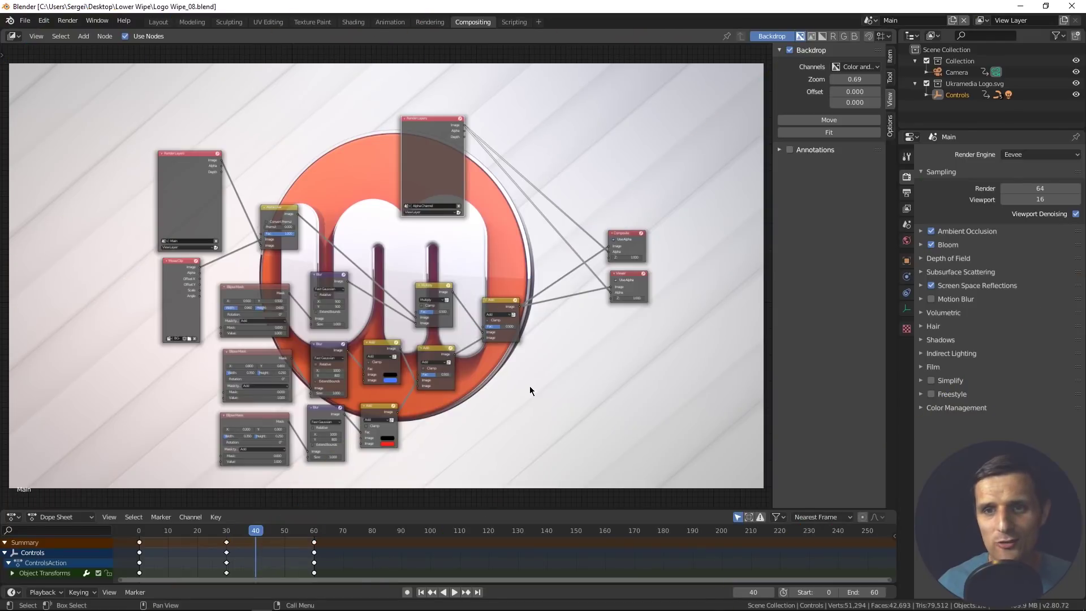
Step: Set the Main scene's render output path to the Tutorial Render folder inside 3D Logo Wipe
{"action": "left_click", "coordinate": [906, 193]}
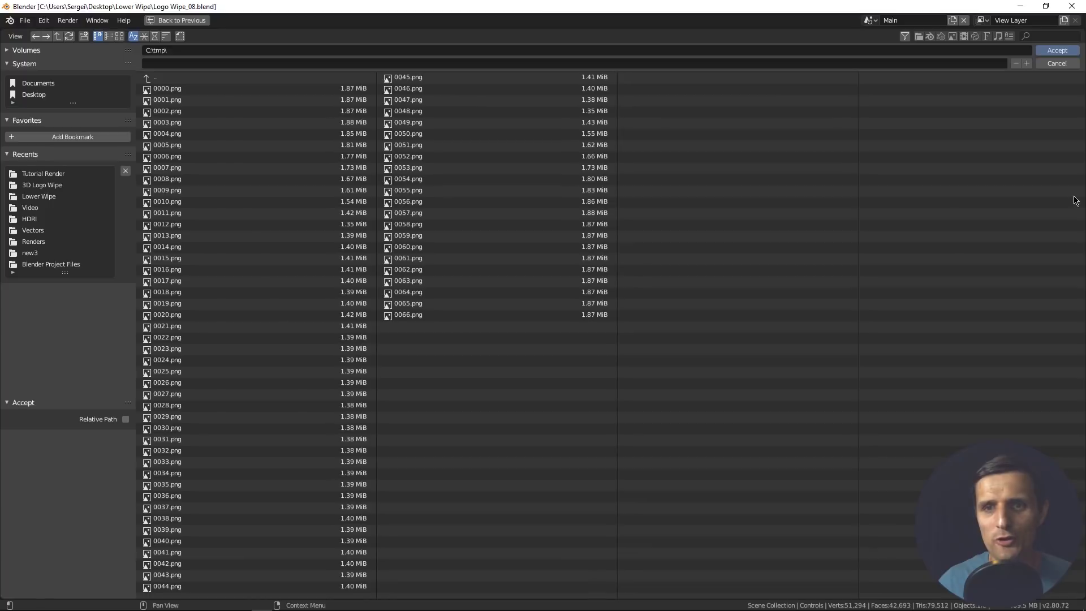
{"action": "left_click", "coordinate": [1074, 195]}
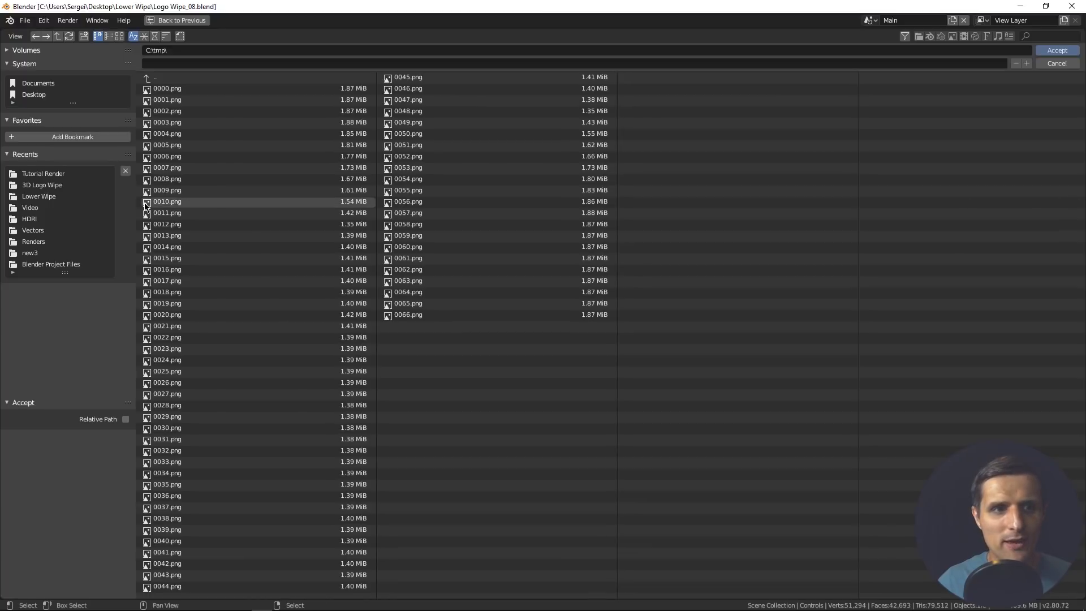
{"action": "left_click", "coordinate": [64, 209]}
{"action": "left_click", "coordinate": [41, 185]}
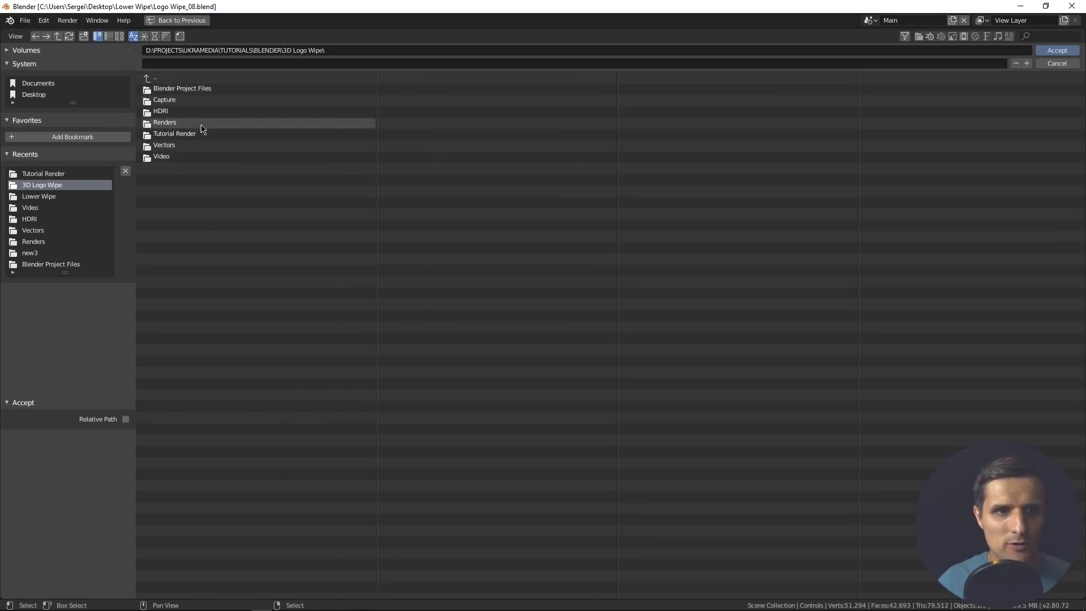
{"action": "left_click", "coordinate": [172, 135]}
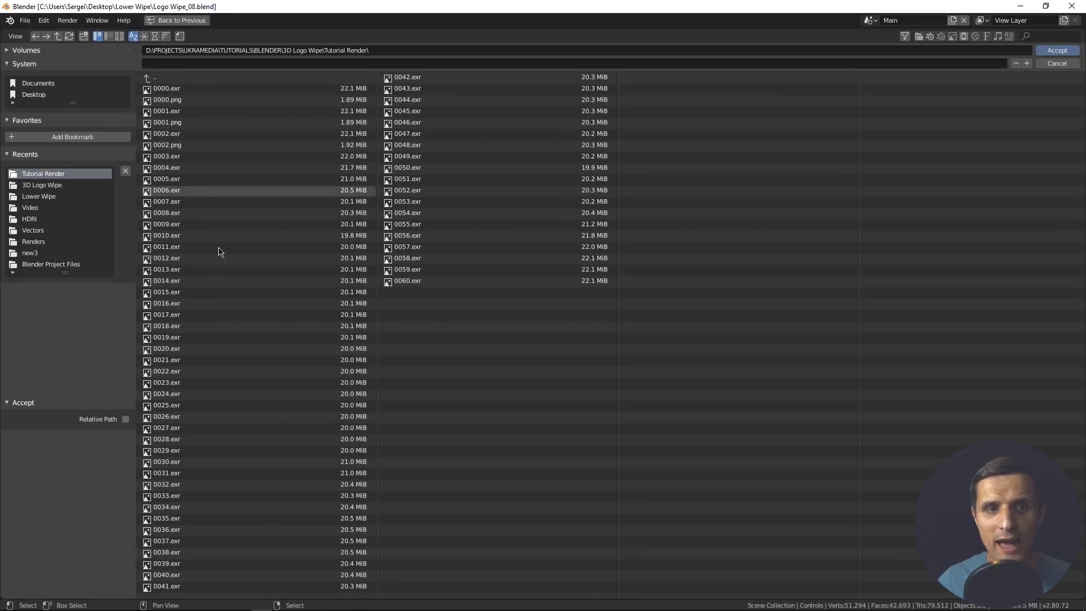
{"action": "left_click", "coordinate": [1076, 52]}
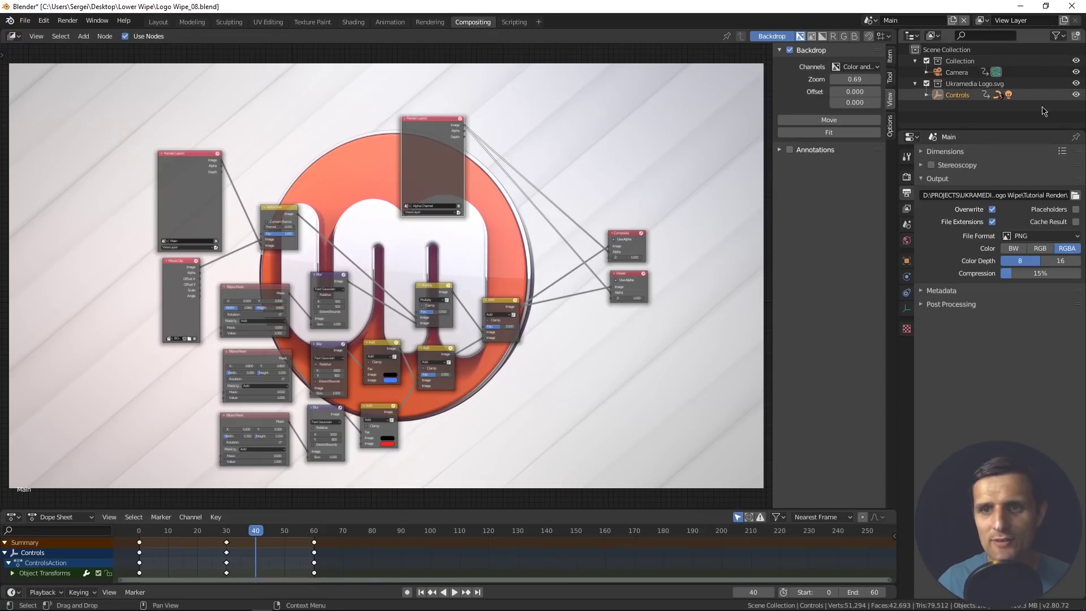
Step: Set the output file format to OpenEXR and bring up the render commands
{"action": "left_click", "coordinate": [1022, 237]}
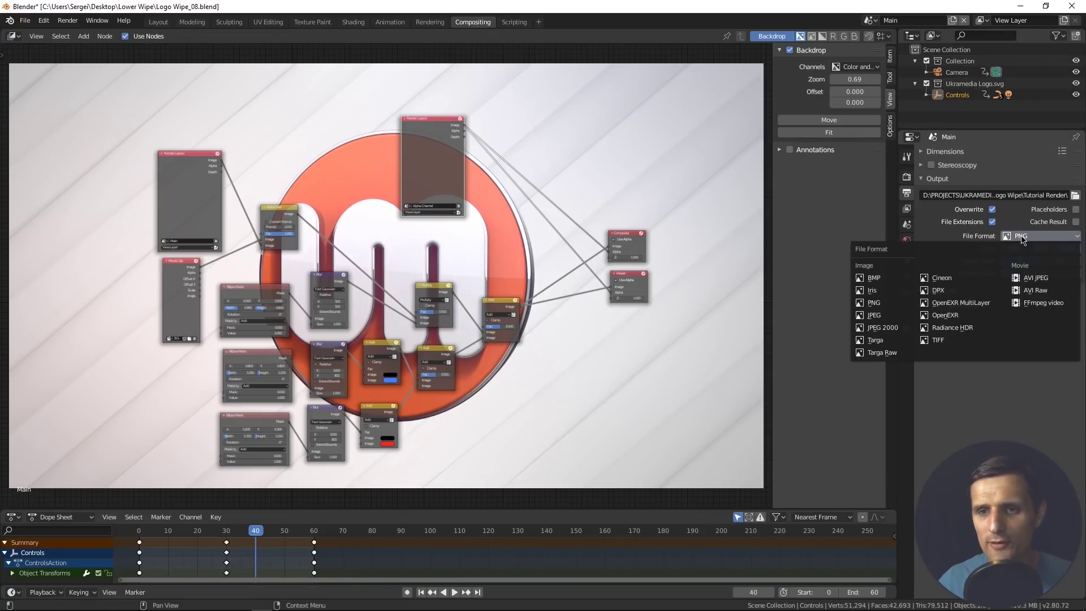
{"action": "left_click", "coordinate": [952, 320]}
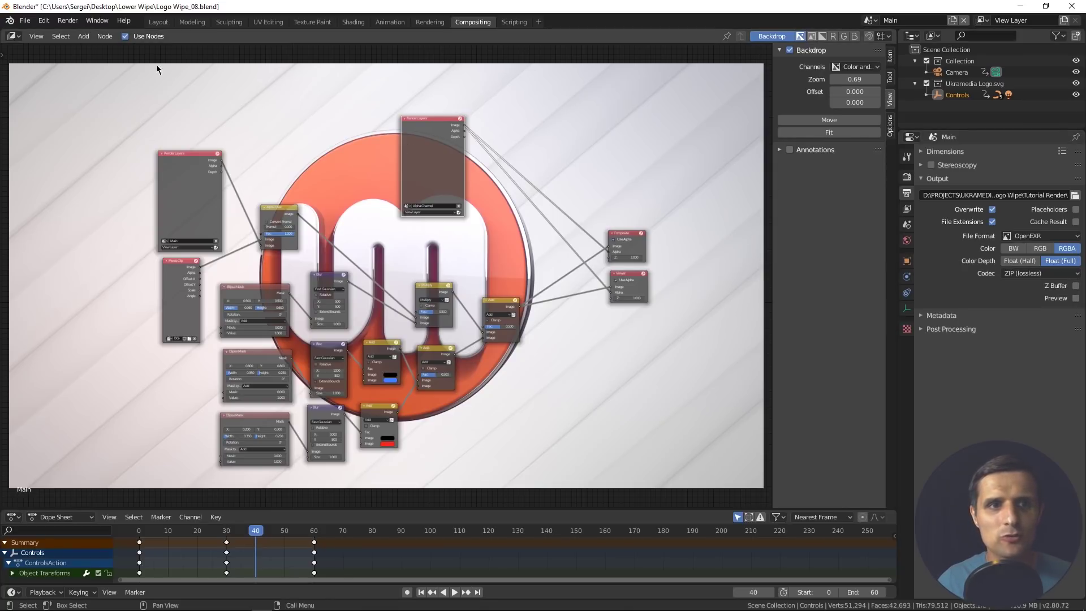
{"action": "left_click", "coordinate": [68, 21]}
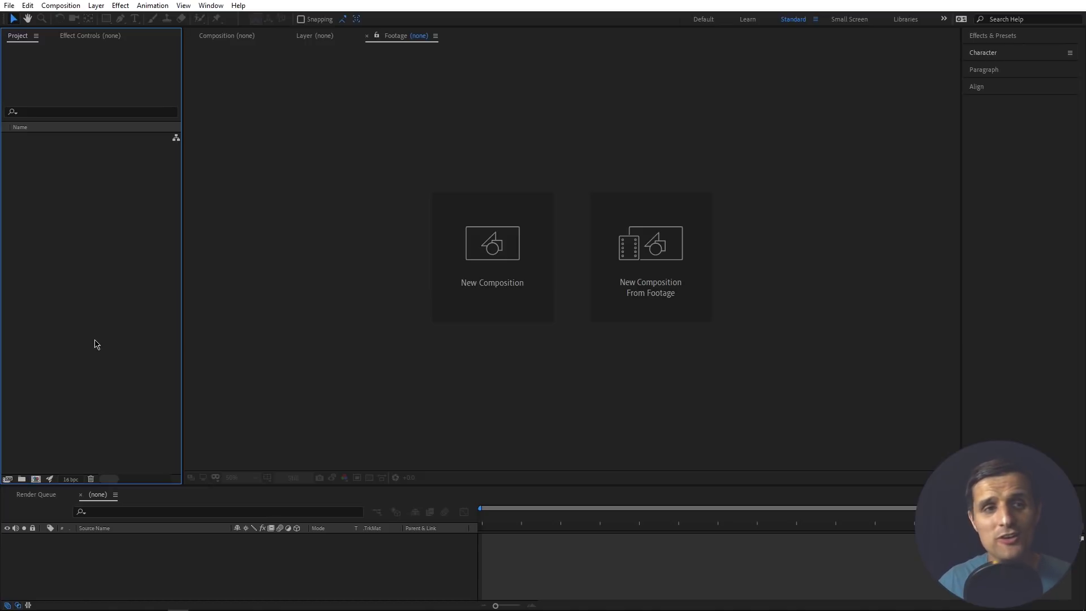
Step: Switch to After Effects and import 0008.exr from the Tutorial Render folder as footage with OpenEXR Sequence enabled
{"action": "double_click", "coordinate": [90, 250]}
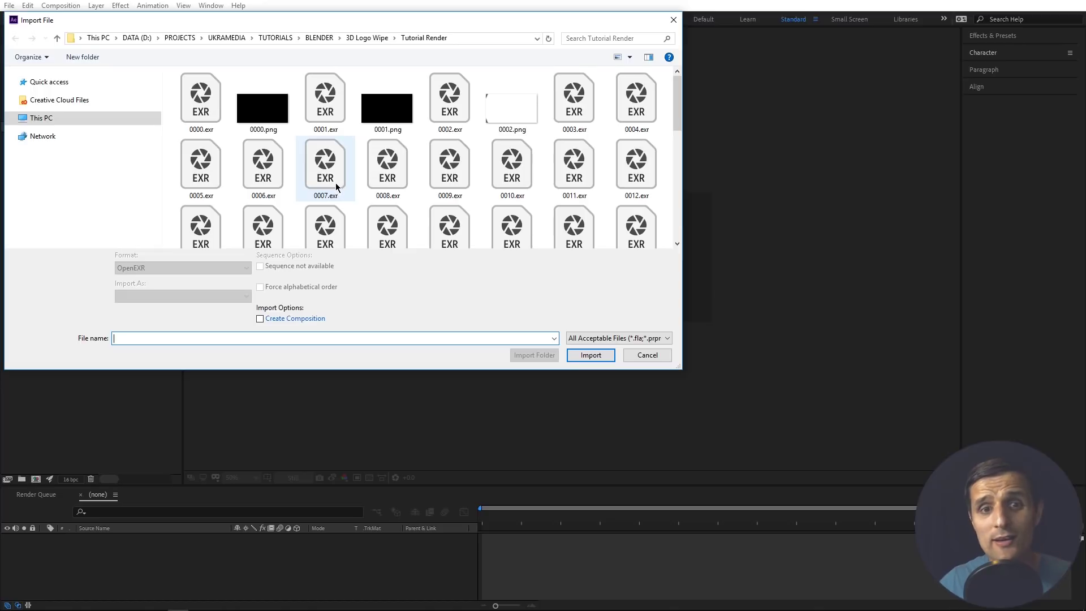
{"action": "left_click", "coordinate": [411, 186]}
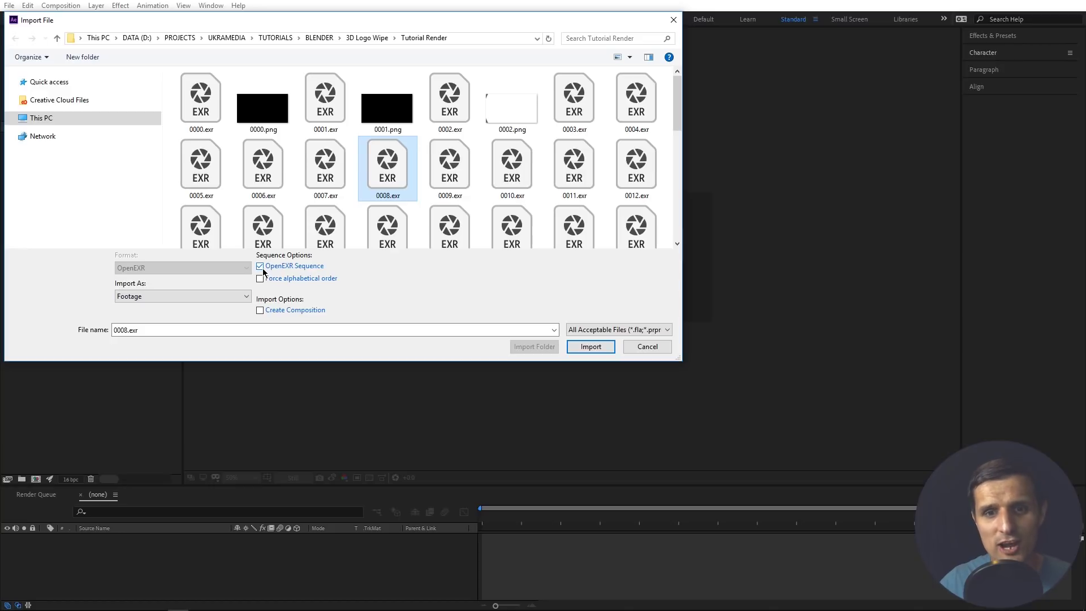
{"action": "left_click", "coordinate": [583, 345]}
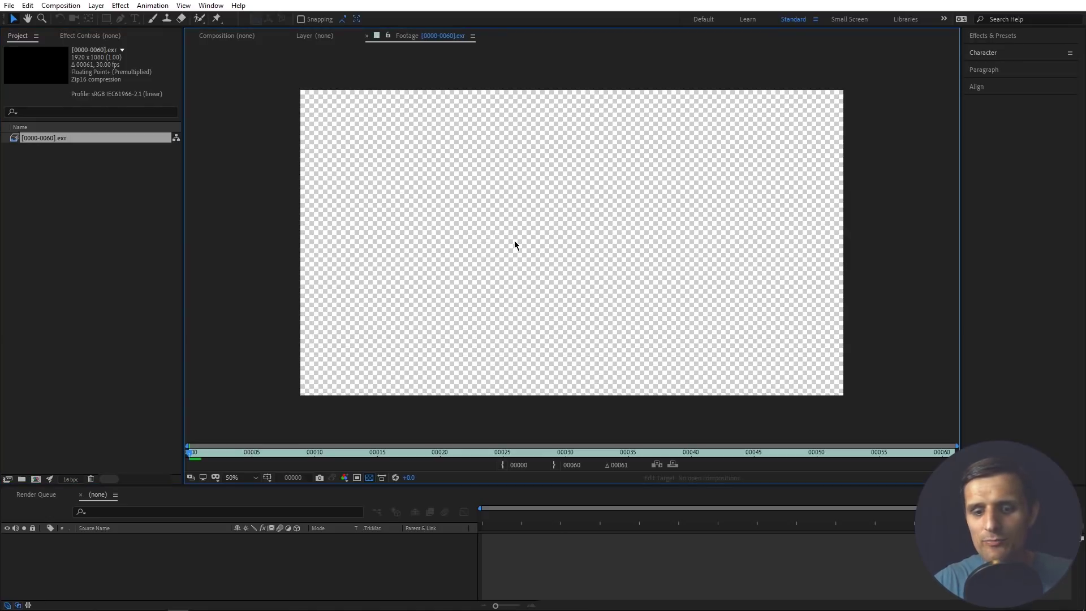
Step: Fit the imported EXR sequence to the Footage viewer and play it to check the wipe's transparency
{"action": "key", "text": "shift+slash"}
{"action": "key", "text": "space"}
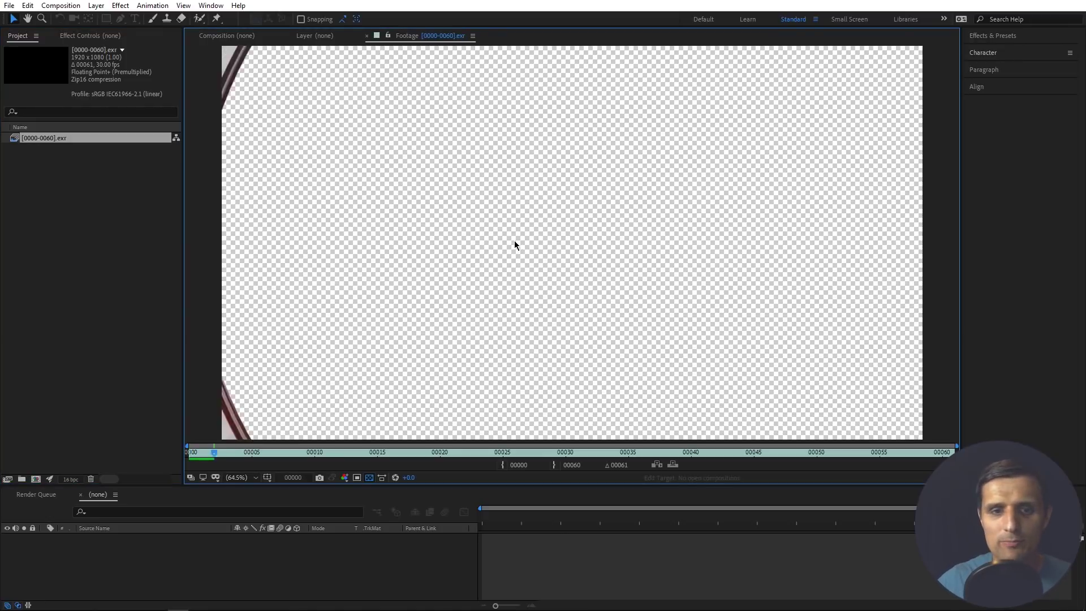